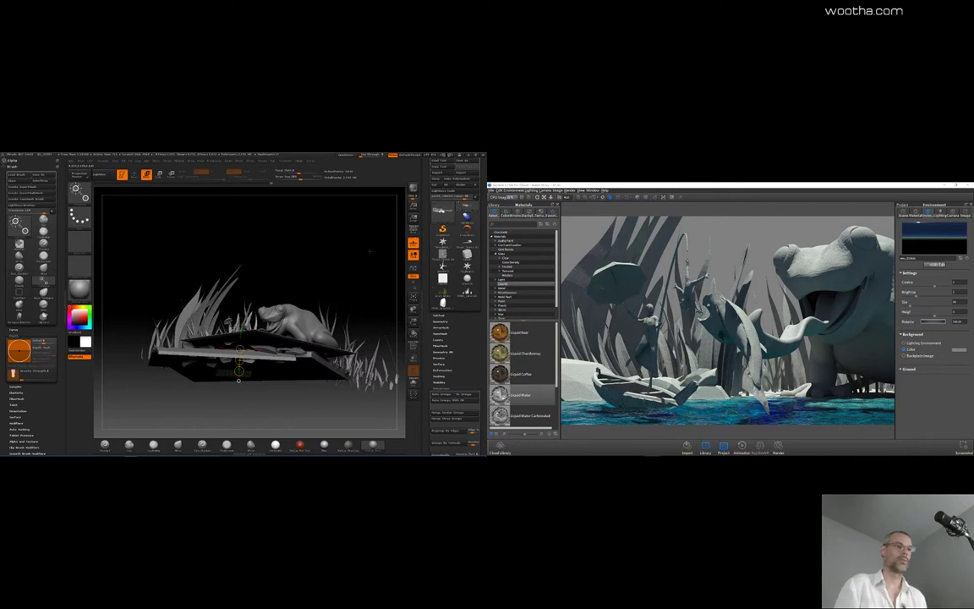
Step: Inspect the whole diorama of the frog, reeds and ground planes from the front and sides
{"action": "left_click_drag", "start_coordinate": [369, 251], "coordinate": [343, 274]}
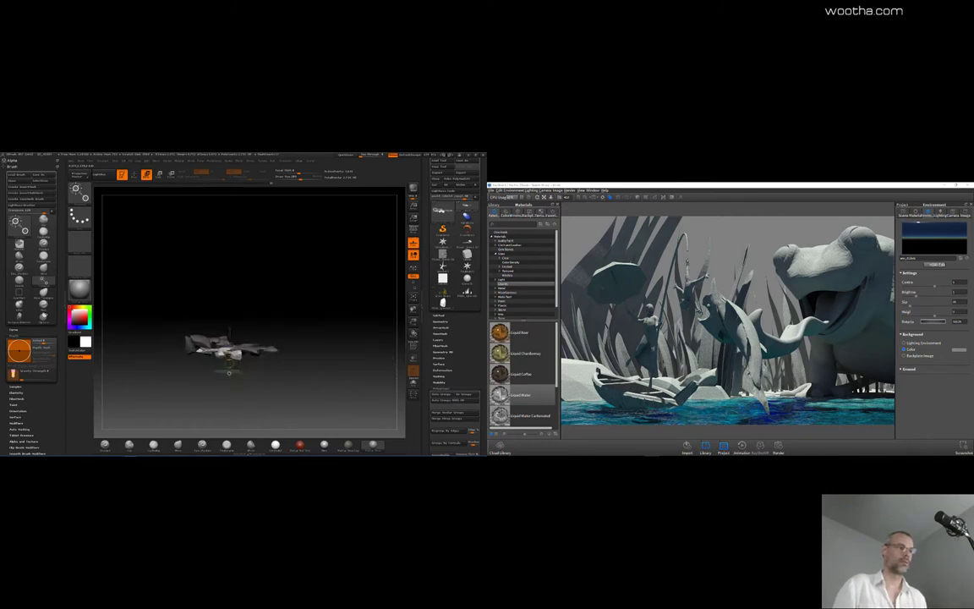
{"action": "key", "text": "shift"}
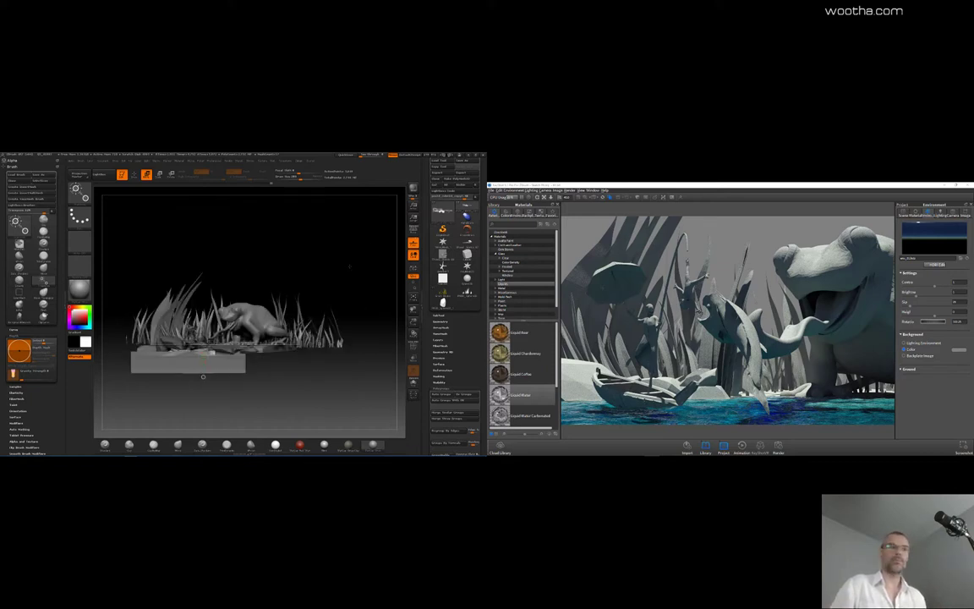
{"action": "mouse_move", "coordinate": [326, 230]}
{"action": "left_mouse_down"}
{"action": "mouse_move", "coordinate": [330, 246]}
{"action": "mouse_move", "coordinate": [339, 227]}
{"action": "mouse_move", "coordinate": [343, 252]}
{"action": "mouse_move", "coordinate": [362, 240]}
{"action": "mouse_move", "coordinate": [360, 257]}
{"action": "mouse_move", "coordinate": [369, 257]}
{"action": "mouse_move", "coordinate": [357, 249]}
{"action": "left_mouse_up"}
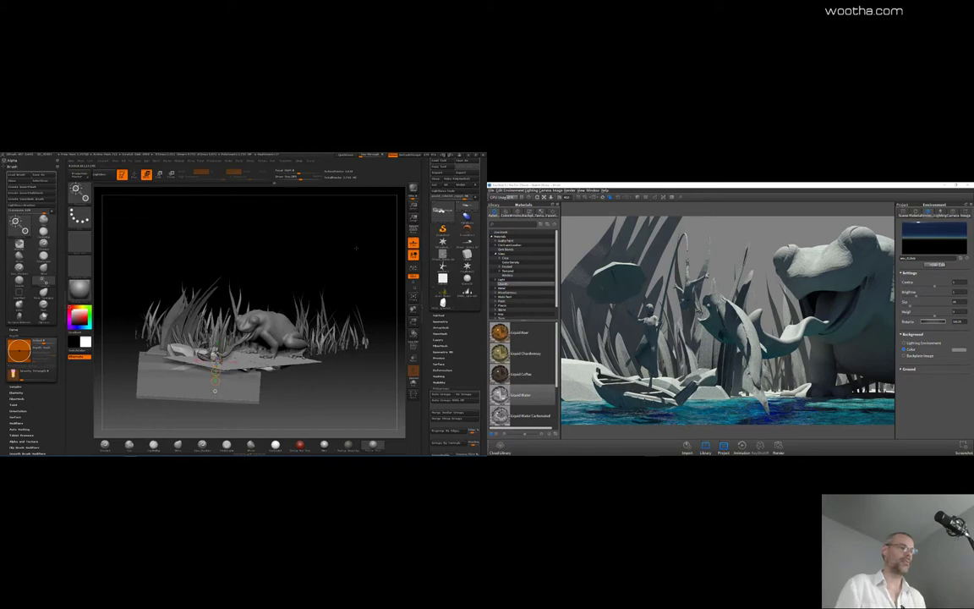
{"action": "left_click_drag", "start_coordinate": [370, 260], "coordinate": [360, 253]}
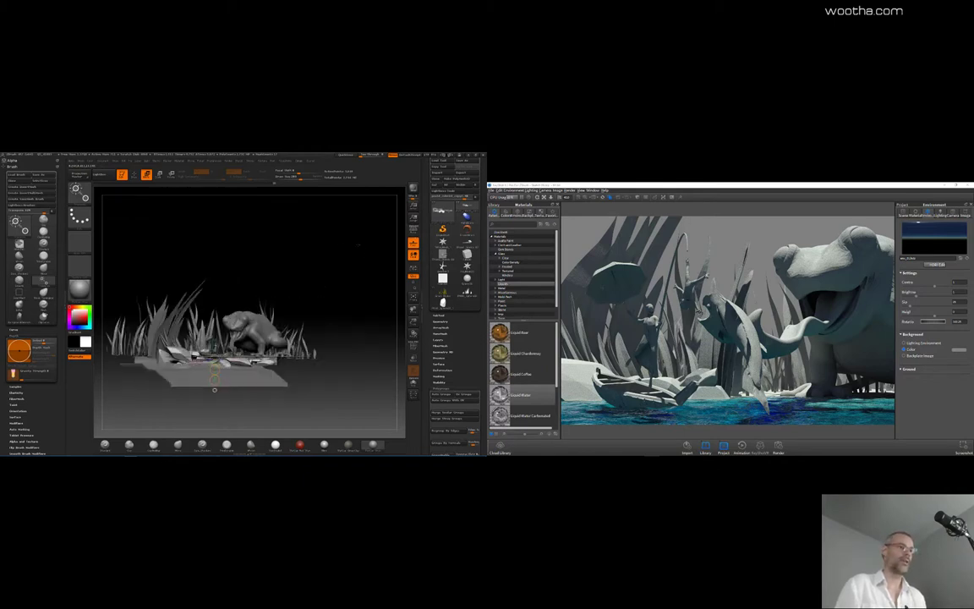
{"action": "left_click_drag", "start_coordinate": [289, 250], "coordinate": [309, 251], "text": "alt"}
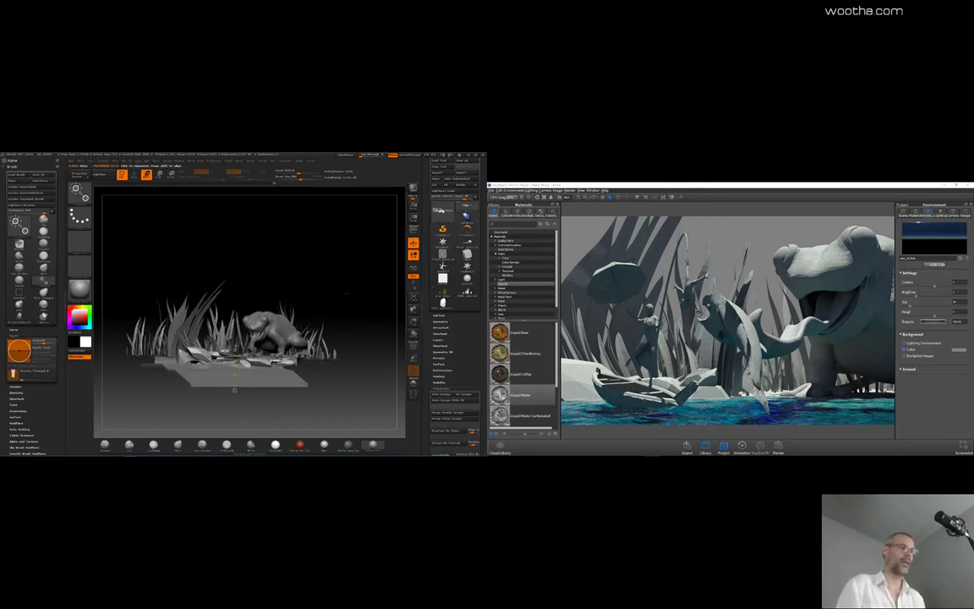
{"action": "left_click_drag", "start_coordinate": [365, 292], "coordinate": [365, 297]}
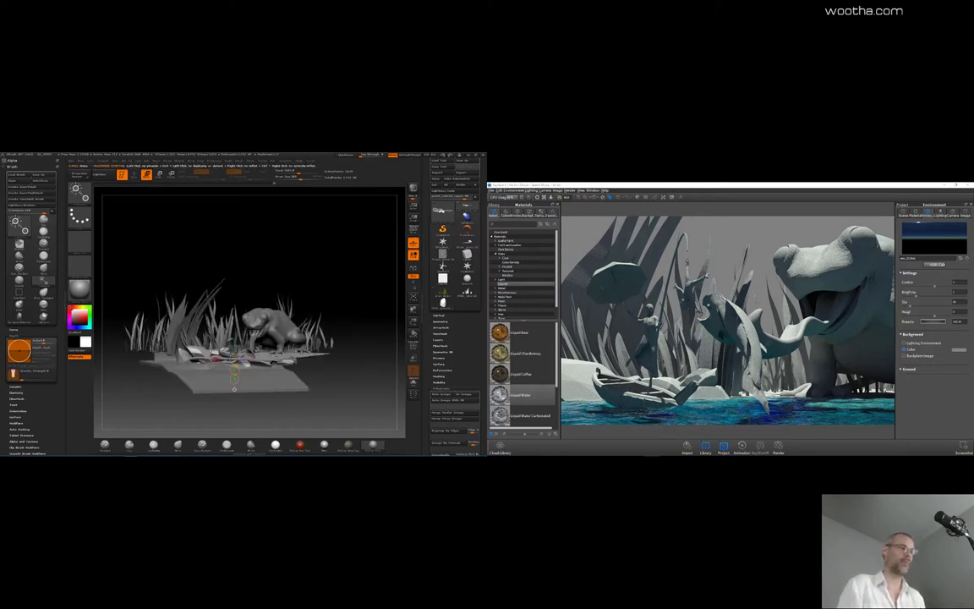
{"action": "left_click_drag", "start_coordinate": [362, 283], "coordinate": [356, 282]}
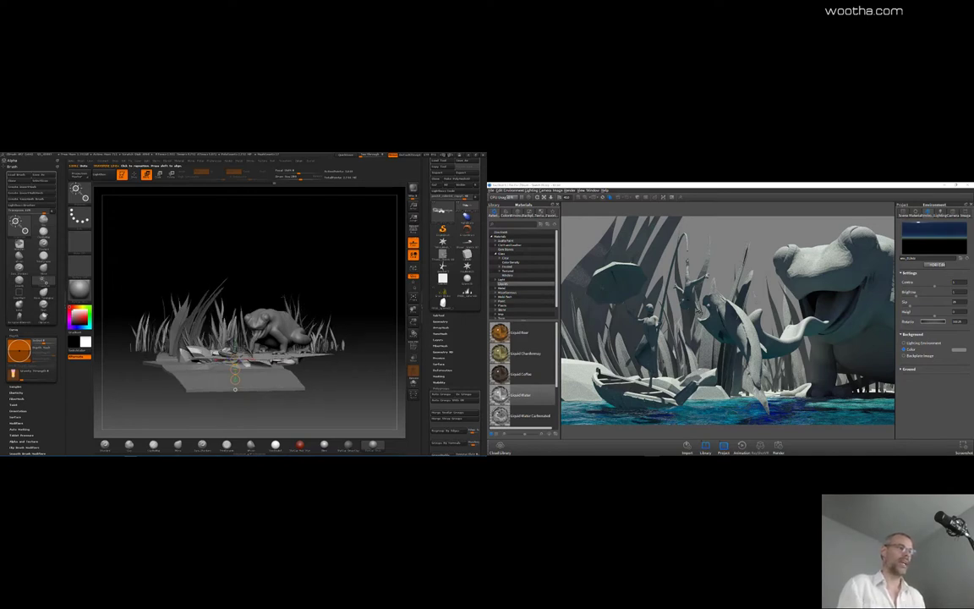
{"action": "left_click_drag", "start_coordinate": [361, 291], "coordinate": [348, 281]}
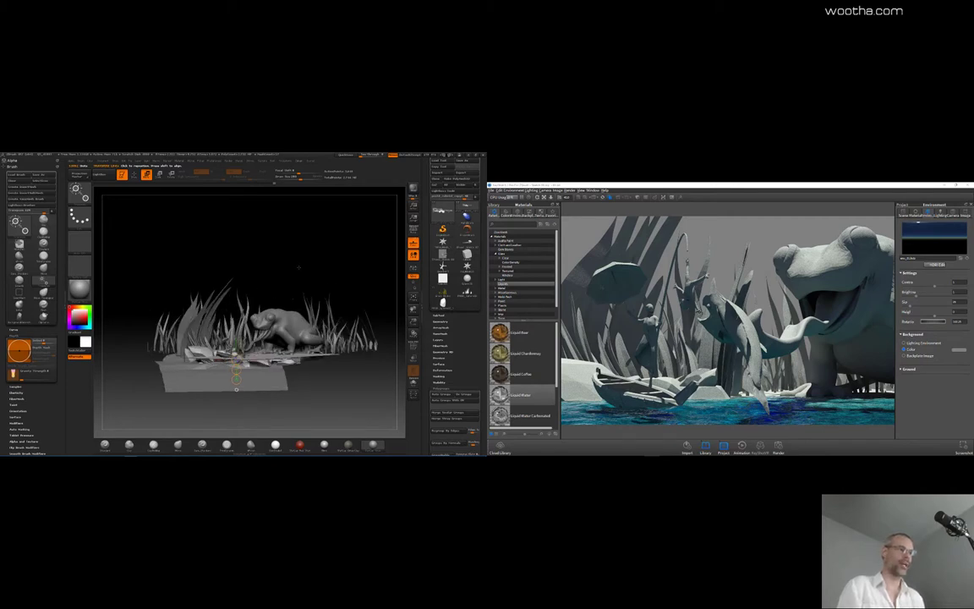
{"action": "left_click_drag", "start_coordinate": [330, 265], "coordinate": [356, 293]}
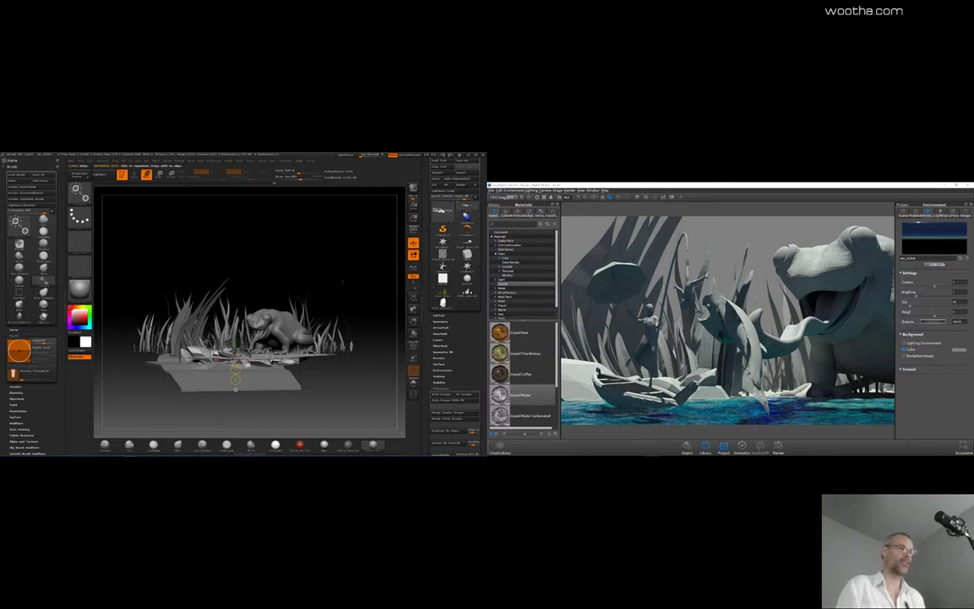
{"action": "left_click_drag", "start_coordinate": [355, 288], "coordinate": [347, 290]}
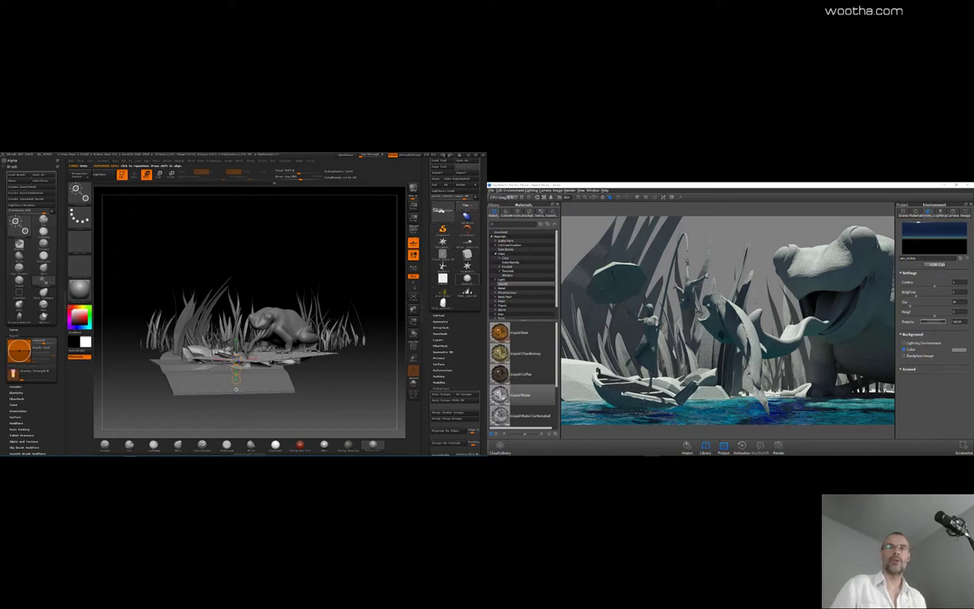
{"action": "mouse_move", "coordinate": [466, 265]}
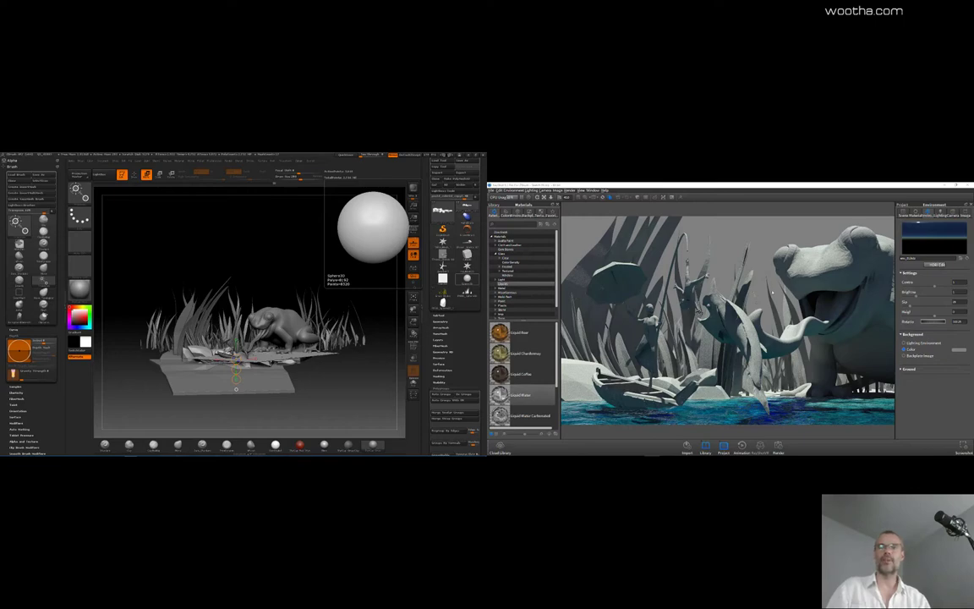
Step: Examine how the frog, boat and reeds sit on the ground planes from low, side and three-quarter angles
{"action": "left_click_drag", "start_coordinate": [332, 388], "coordinate": [358, 373]}
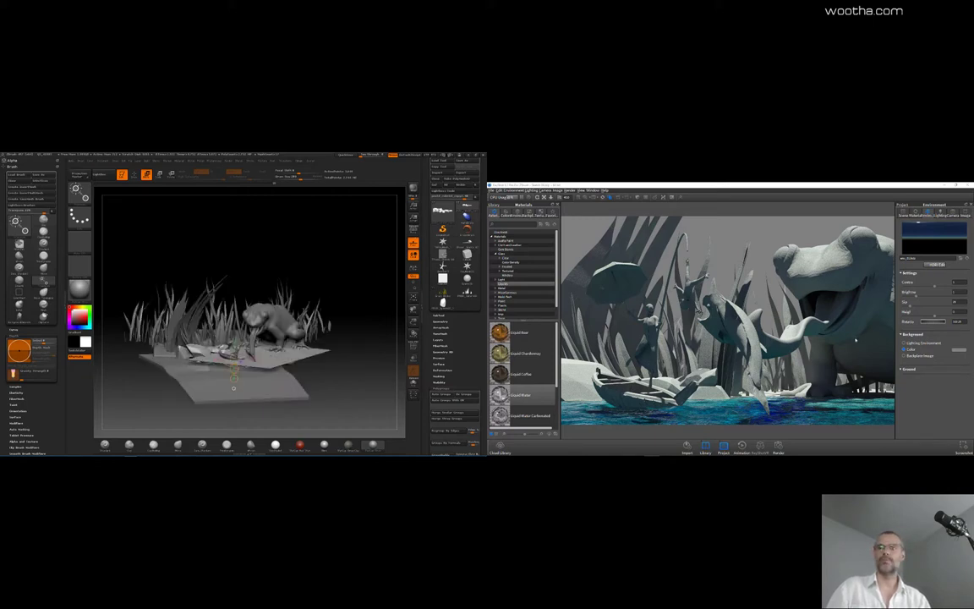
{"action": "left_click_drag", "start_coordinate": [338, 388], "coordinate": [360, 387]}
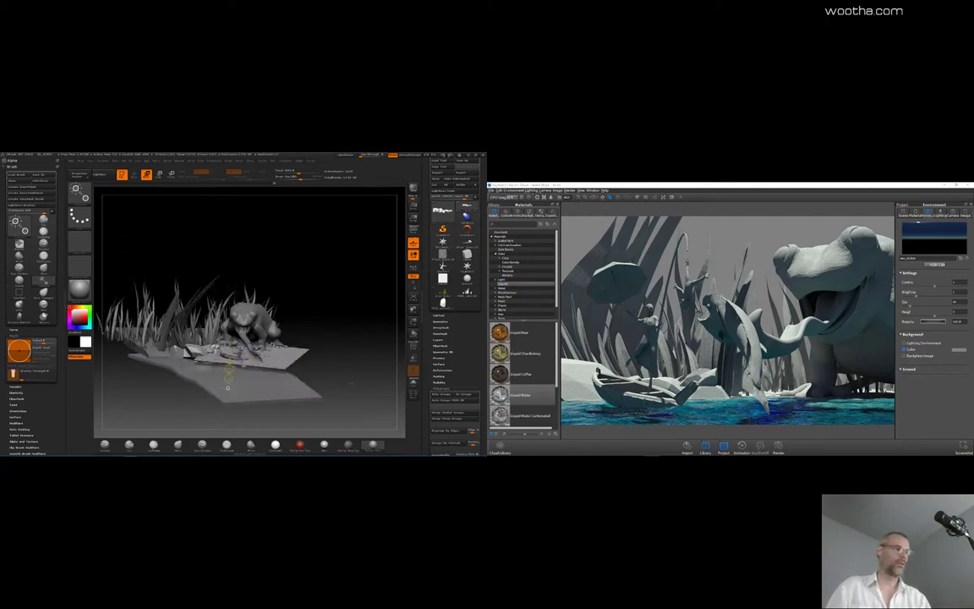
{"action": "left_click_drag", "start_coordinate": [227, 387], "coordinate": [232, 389]}
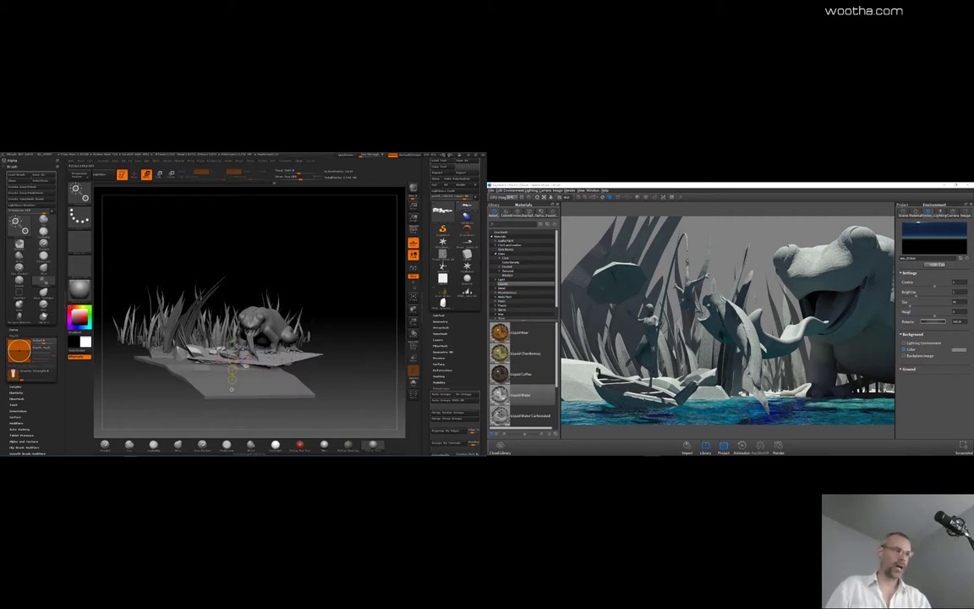
{"action": "left_click_drag", "start_coordinate": [230, 388], "coordinate": [235, 389]}
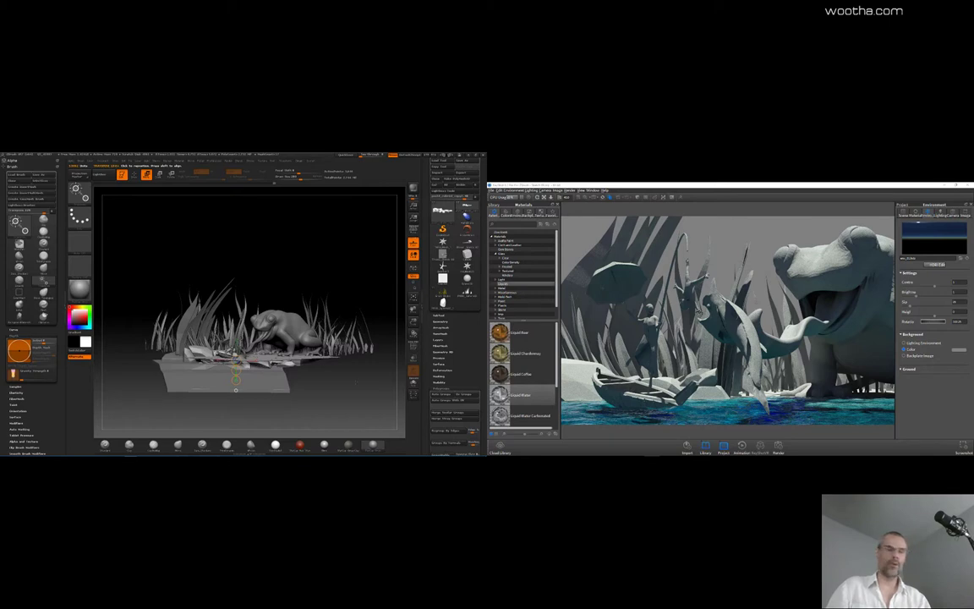
{"action": "left_click_drag", "start_coordinate": [235, 389], "coordinate": [223, 391]}
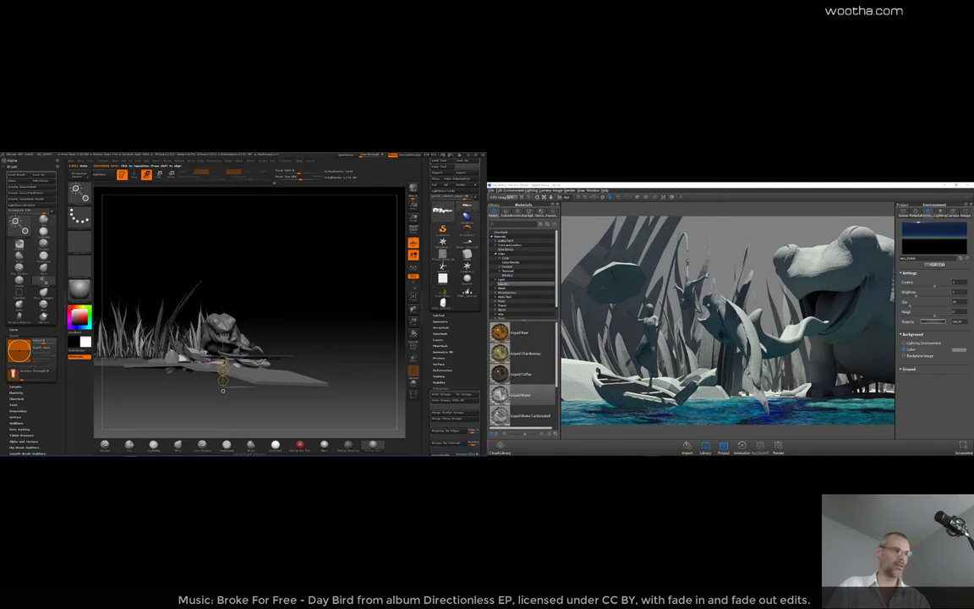
{"action": "left_click_drag", "start_coordinate": [246, 391], "coordinate": [275, 364]}
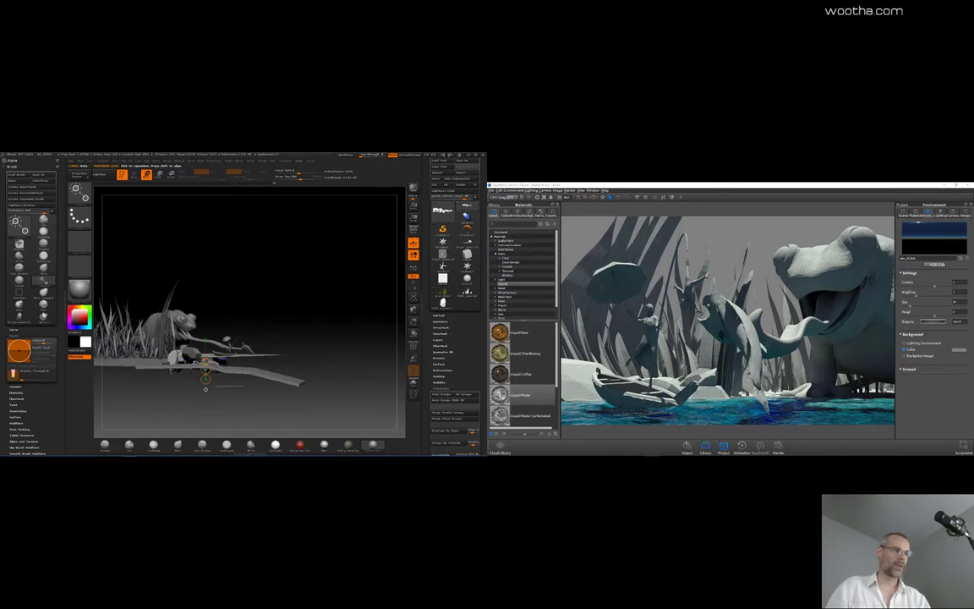
{"action": "left_click_drag", "start_coordinate": [206, 389], "coordinate": [217, 383]}
{"action": "left_click_drag", "start_coordinate": [350, 350], "coordinate": [337, 358]}
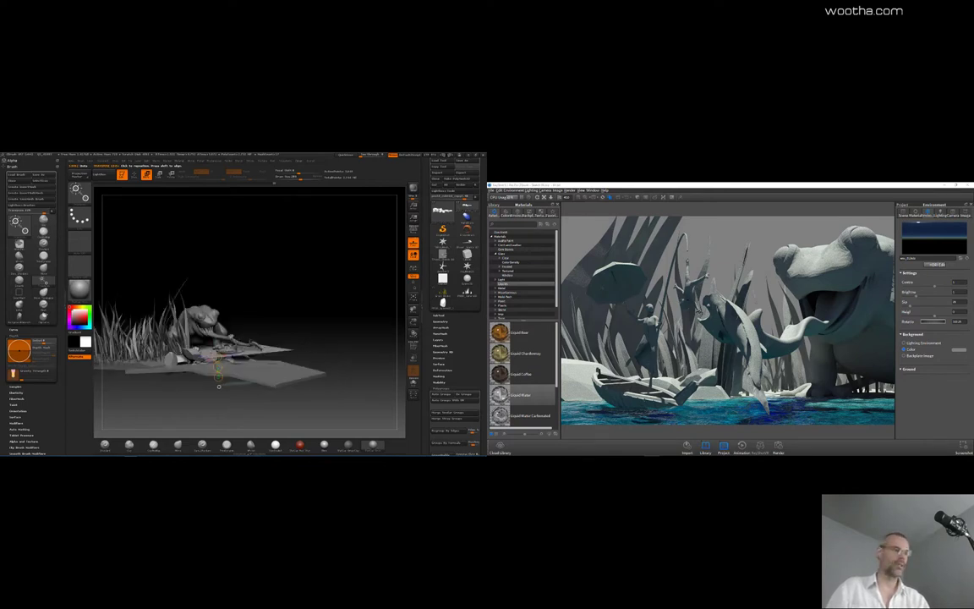
{"action": "mouse_move", "coordinate": [324, 355]}
{"action": "left_mouse_down"}
{"action": "mouse_move", "coordinate": [340, 352]}
{"action": "mouse_move", "coordinate": [354, 370]}
{"action": "left_mouse_up"}
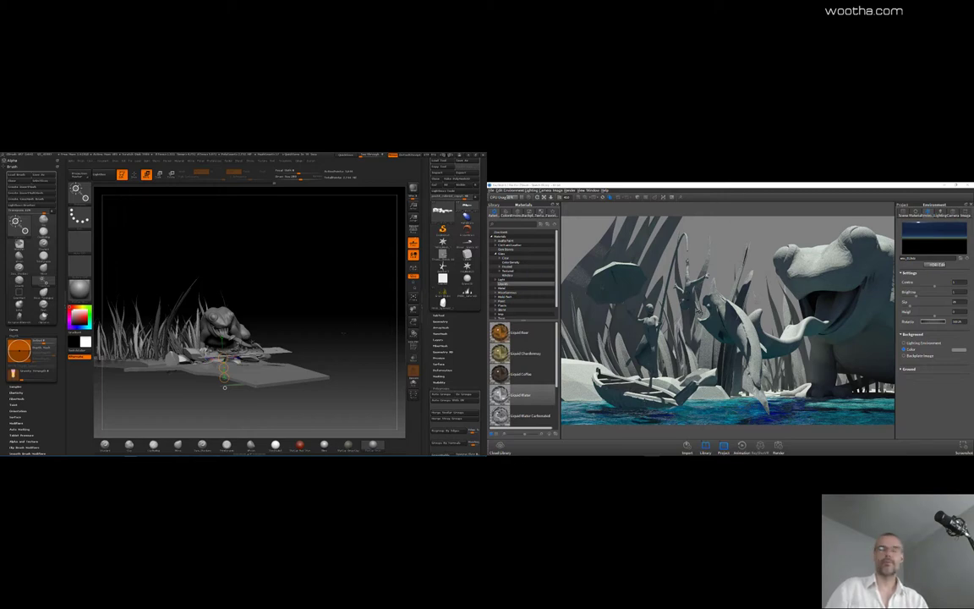
{"action": "mouse_move", "coordinate": [355, 334]}
{"action": "left_mouse_down"}
{"action": "mouse_move", "coordinate": [341, 334]}
{"action": "mouse_move", "coordinate": [361, 330]}
{"action": "mouse_move", "coordinate": [365, 342]}
{"action": "left_mouse_up"}
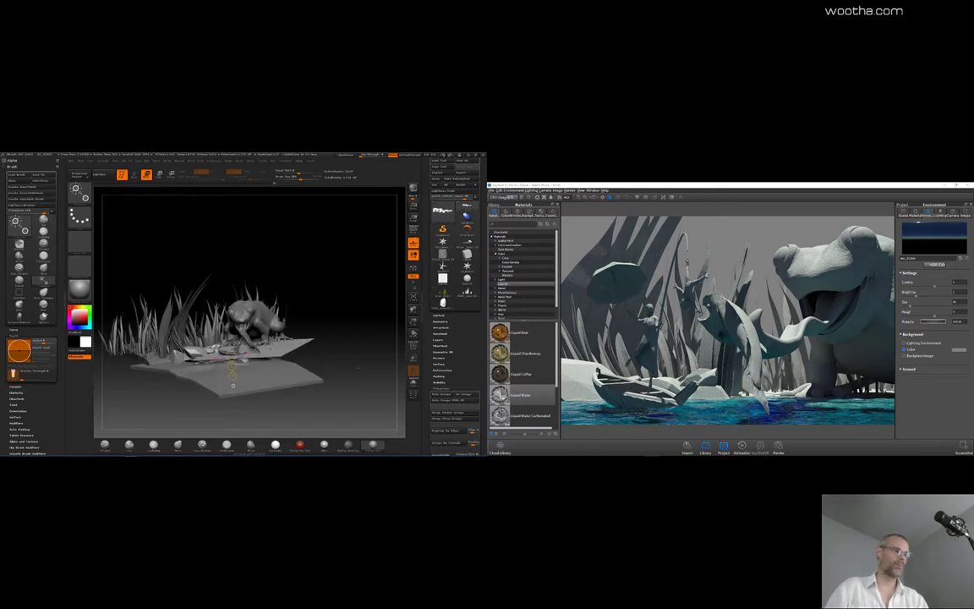
{"action": "mouse_move", "coordinate": [380, 402]}
{"action": "left_mouse_down"}
{"action": "mouse_move", "coordinate": [365, 403]}
{"action": "mouse_move", "coordinate": [369, 394]}
{"action": "left_mouse_up"}
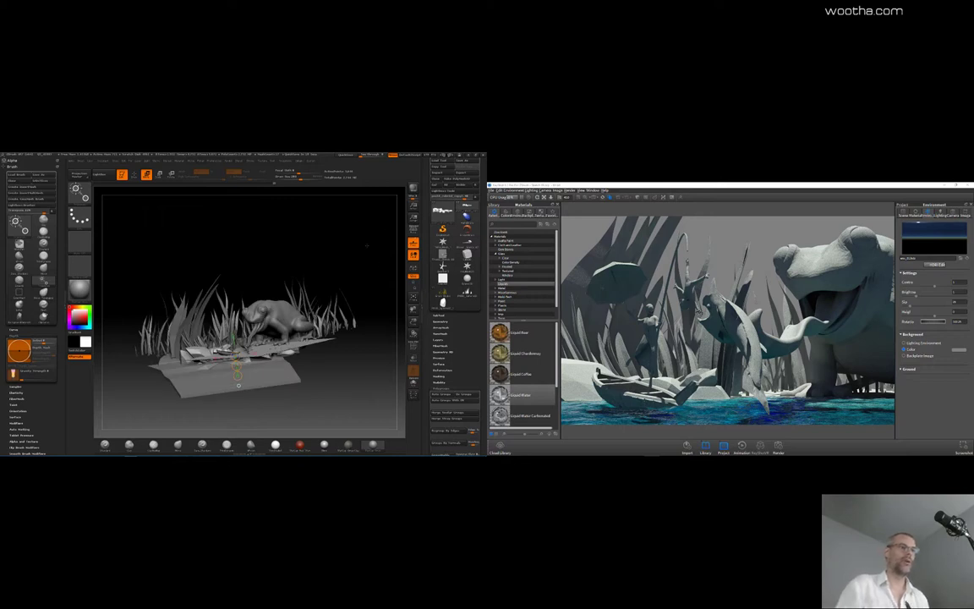
{"action": "left_click_drag", "start_coordinate": [368, 246], "coordinate": [384, 243], "text": "shift"}
{"action": "left_click_drag", "start_coordinate": [365, 246], "coordinate": [374, 249]}
{"action": "left_click_drag", "start_coordinate": [373, 252], "coordinate": [383, 255]}
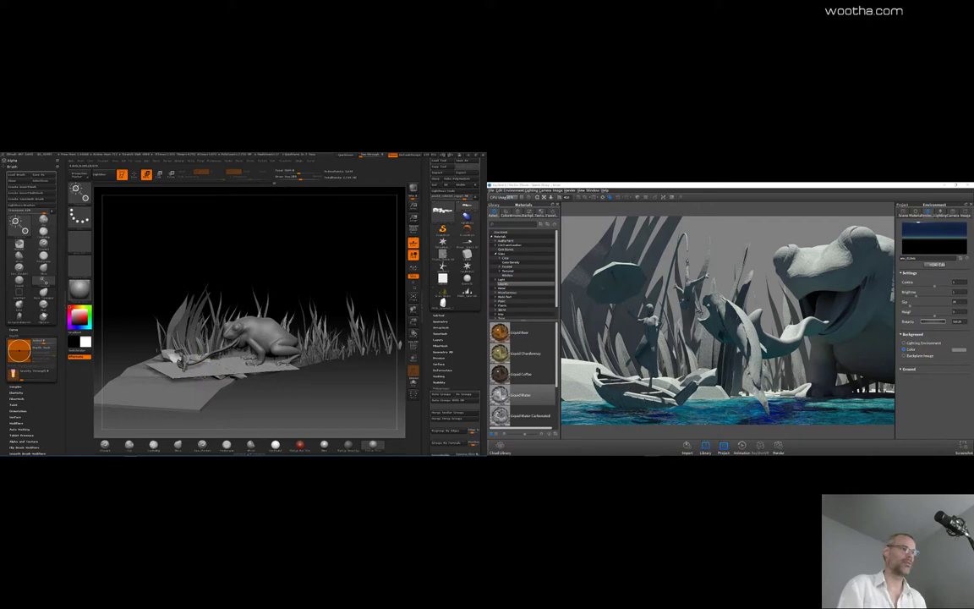
Step: Make the reeds behind the frog the active subtool and save the scene
{"action": "left_click", "coordinate": [359, 325], "text": "alt"}
{"action": "left_click_drag", "start_coordinate": [361, 246], "coordinate": [362, 269]}
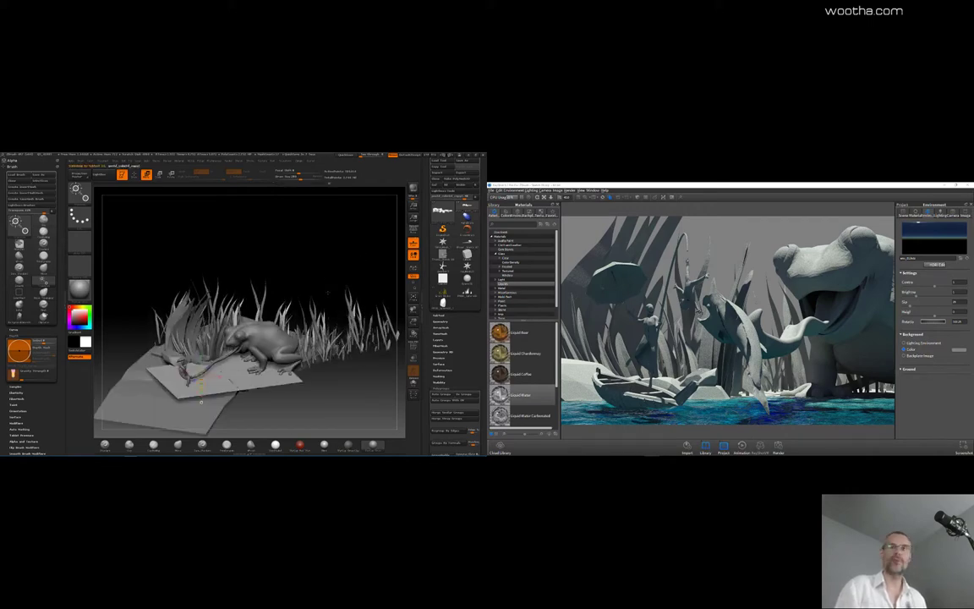
{"action": "key", "text": "ctrl+s"}
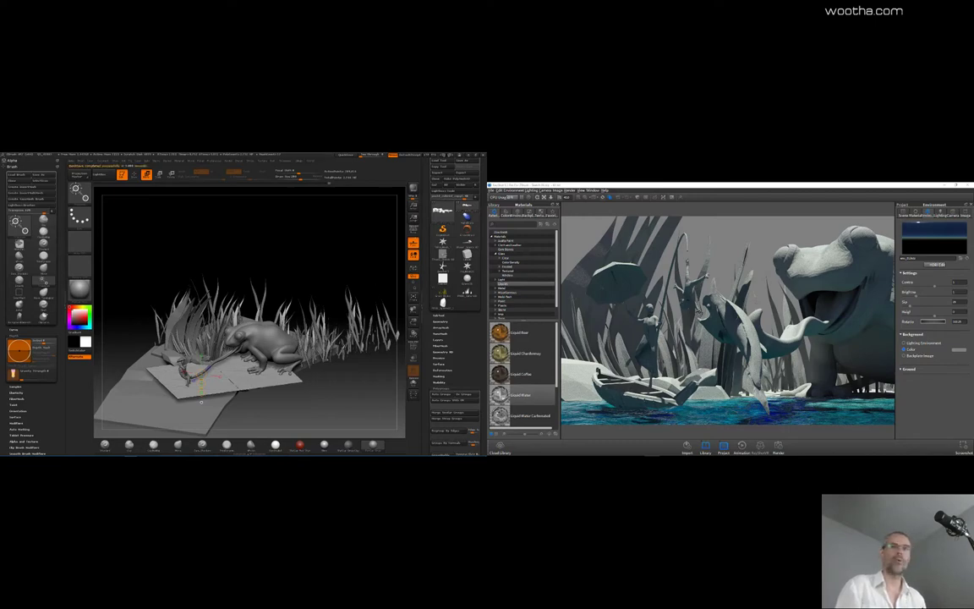
Step: Review the composition of the frog, tongue, boat and surrounding reeds from several viewpoints
{"action": "left_click_drag", "start_coordinate": [301, 282], "coordinate": [316, 263]}
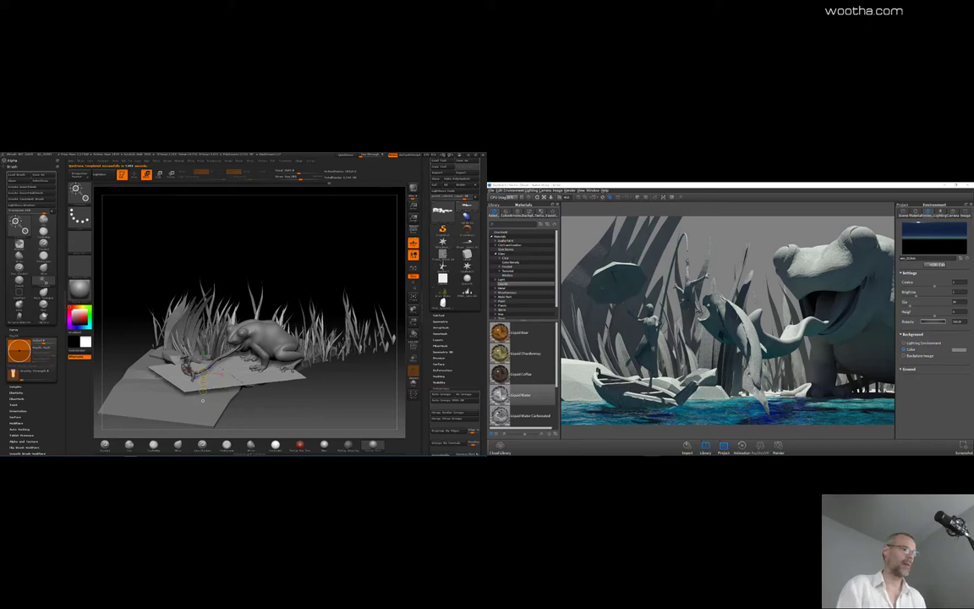
{"action": "left_click_drag", "start_coordinate": [313, 267], "coordinate": [191, 258]}
{"action": "left_click_drag", "start_coordinate": [241, 298], "coordinate": [316, 284]}
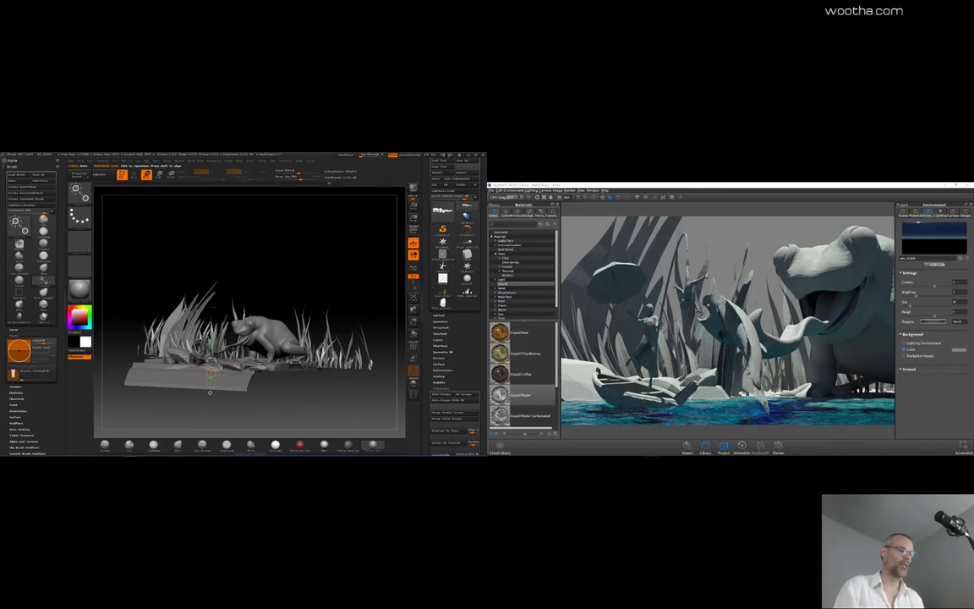
{"action": "left_click_drag", "start_coordinate": [304, 279], "coordinate": [349, 272]}
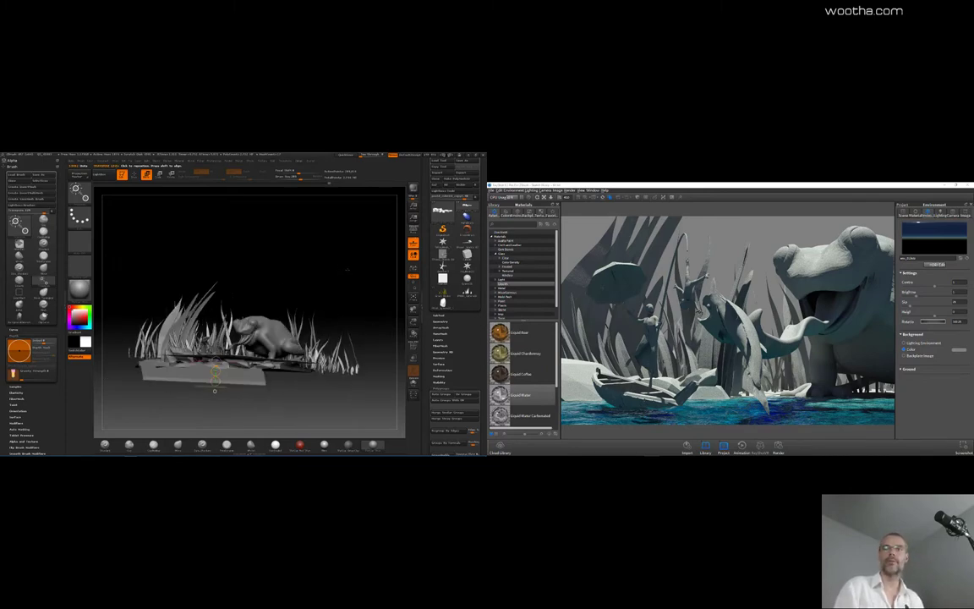
{"action": "mouse_move", "coordinate": [346, 268]}
{"action": "left_mouse_down"}
{"action": "mouse_move", "coordinate": [362, 296]}
{"action": "mouse_move", "coordinate": [316, 263]}
{"action": "mouse_move", "coordinate": [368, 274]}
{"action": "mouse_move", "coordinate": [354, 273]}
{"action": "left_mouse_up"}
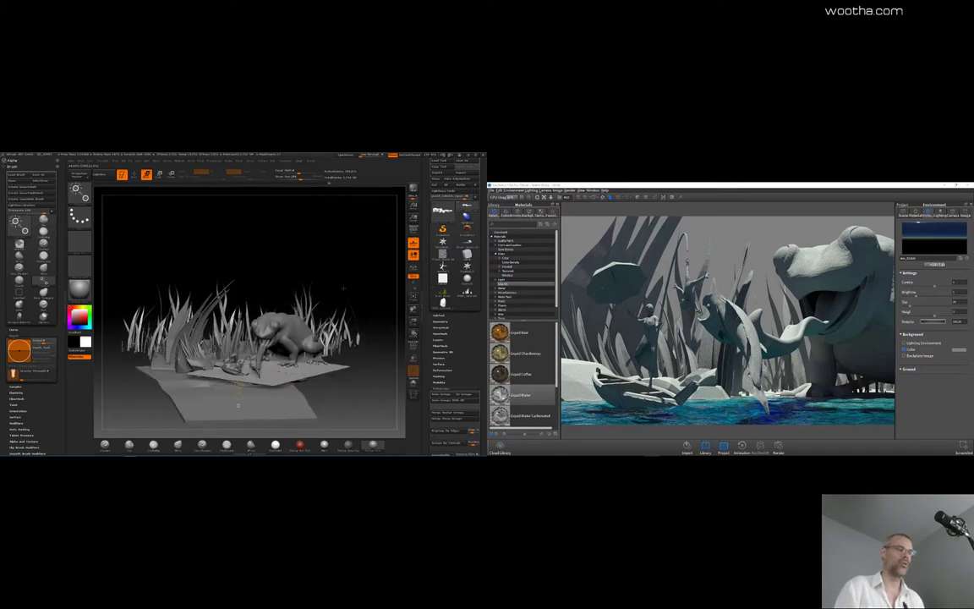
{"action": "left_click_drag", "start_coordinate": [374, 285], "coordinate": [376, 265]}
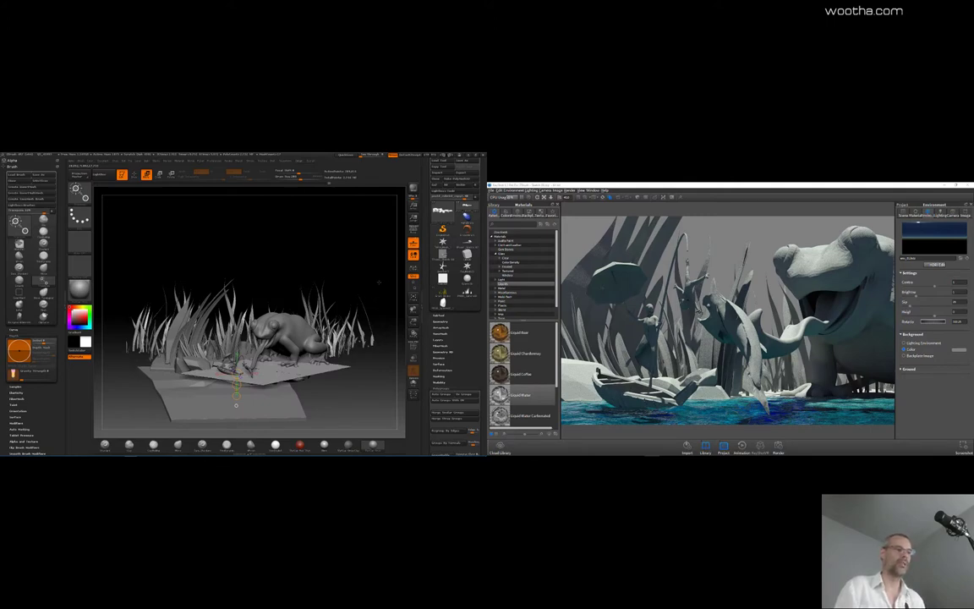
{"action": "mouse_move", "coordinate": [384, 279]}
{"action": "left_mouse_down"}
{"action": "mouse_move", "coordinate": [385, 269]}
{"action": "mouse_move", "coordinate": [383, 283]}
{"action": "left_mouse_up"}
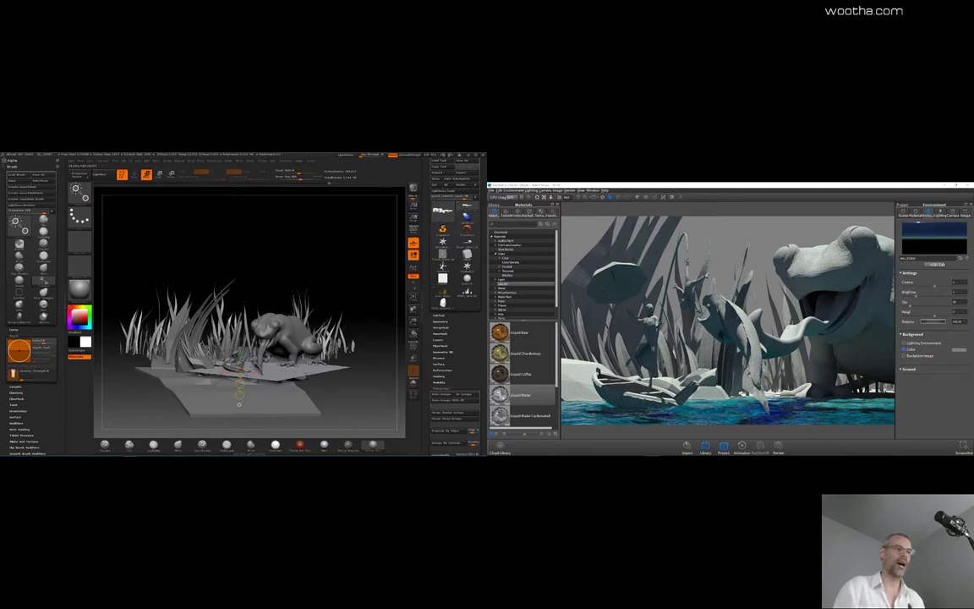
{"action": "left_click_drag", "start_coordinate": [380, 287], "coordinate": [368, 287]}
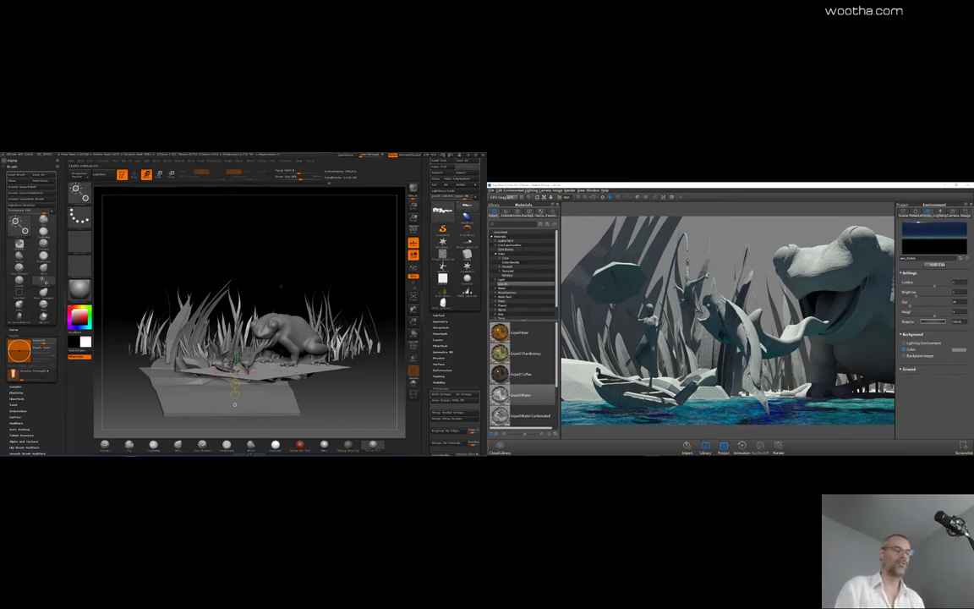
{"action": "left_click_drag", "start_coordinate": [280, 287], "coordinate": [295, 280]}
{"action": "left_click_drag", "start_coordinate": [359, 280], "coordinate": [333, 261]}
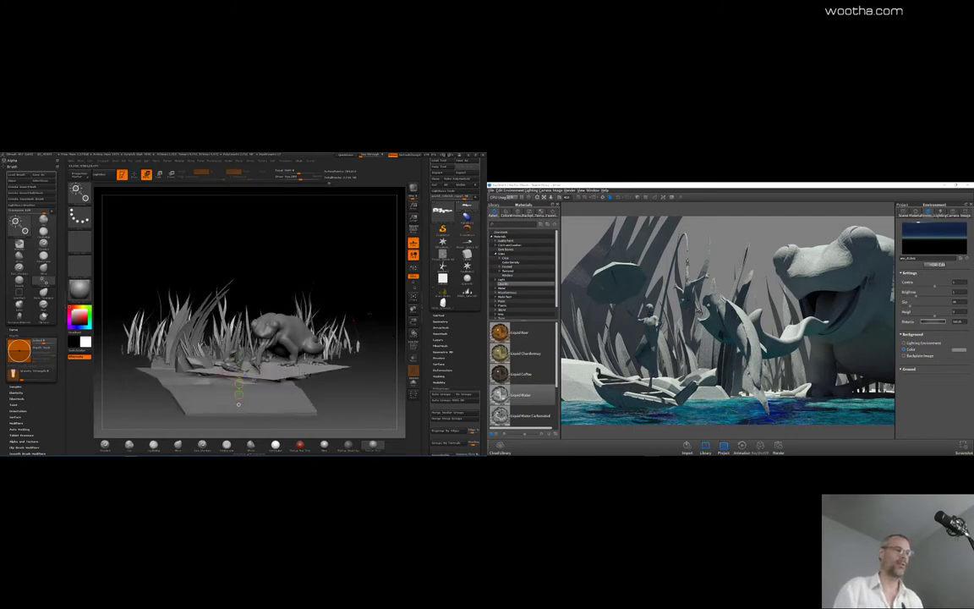
{"action": "left_click_drag", "start_coordinate": [384, 324], "coordinate": [374, 274]}
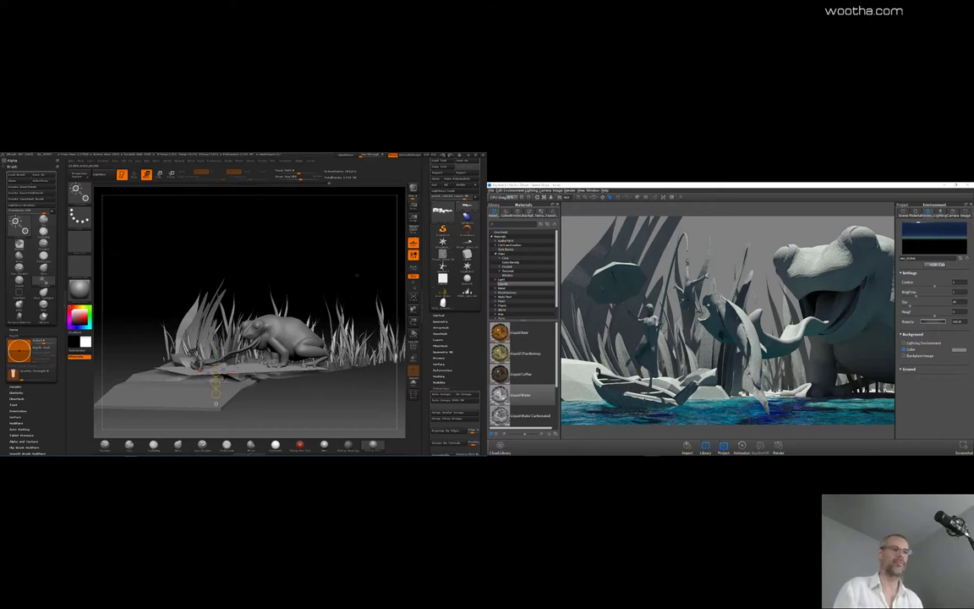
Step: Make the frog the active subtool, isolate it for sculpting in Draw mode and frame its head
{"action": "mouse_move", "coordinate": [356, 275]}
{"action": "left_mouse_down"}
{"action": "mouse_move", "coordinate": [373, 266]}
{"action": "mouse_move", "coordinate": [341, 259]}
{"action": "mouse_move", "coordinate": [343, 245]}
{"action": "mouse_move", "coordinate": [341, 278]}
{"action": "left_mouse_up"}
{"action": "left_click", "coordinate": [291, 332], "text": "alt"}
{"action": "left_click", "coordinate": [341, 265]}
{"action": "mouse_move", "coordinate": [315, 236]}
{"action": "left_mouse_down"}
{"action": "mouse_move", "coordinate": [309, 266]}
{"action": "mouse_move", "coordinate": [295, 269]}
{"action": "mouse_move", "coordinate": [337, 246]}
{"action": "mouse_move", "coordinate": [350, 298]}
{"action": "mouse_move", "coordinate": [265, 210]}
{"action": "mouse_move", "coordinate": [359, 295]}
{"action": "mouse_move", "coordinate": [315, 226]}
{"action": "mouse_move", "coordinate": [311, 235]}
{"action": "mouse_move", "coordinate": [331, 244]}
{"action": "mouse_move", "coordinate": [294, 250]}
{"action": "mouse_move", "coordinate": [337, 244]}
{"action": "mouse_move", "coordinate": [326, 247]}
{"action": "mouse_move", "coordinate": [336, 264]}
{"action": "mouse_move", "coordinate": [274, 261]}
{"action": "mouse_move", "coordinate": [287, 282]}
{"action": "left_mouse_up"}
{"action": "key", "text": "q"}
{"action": "key", "text": "space"}
{"action": "left_click", "coordinate": [257, 310], "text": "ctrl+shift"}
{"action": "left_click", "coordinate": [286, 277], "text": "ctrl+shift"}
Step: Choose a brush, undo the trial stroke from the frog's near eye and paint a mask on its pupil
{"action": "left_click", "coordinate": [21, 222]}
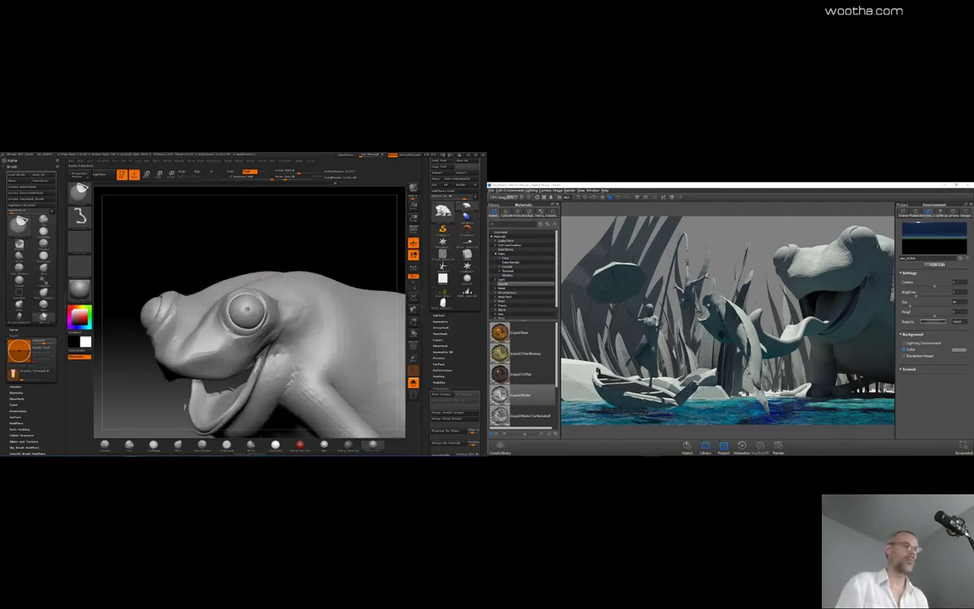
{"action": "left_click_drag", "start_coordinate": [247, 309], "coordinate": [228, 427]}
{"action": "key", "text": "ctrl+z"}
{"action": "left_click_drag", "start_coordinate": [247, 310], "coordinate": [248, 311], "text": "ctrl"}
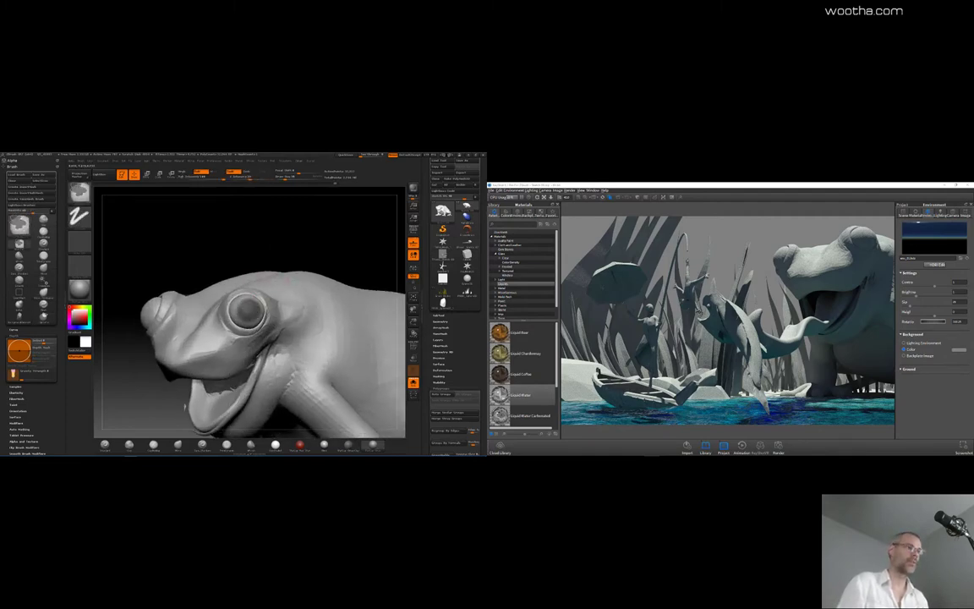
Step: Paint masks over the frog's two eyeballs, working on the head from both sides
{"action": "left_click_drag", "start_coordinate": [344, 244], "coordinate": [335, 276]}
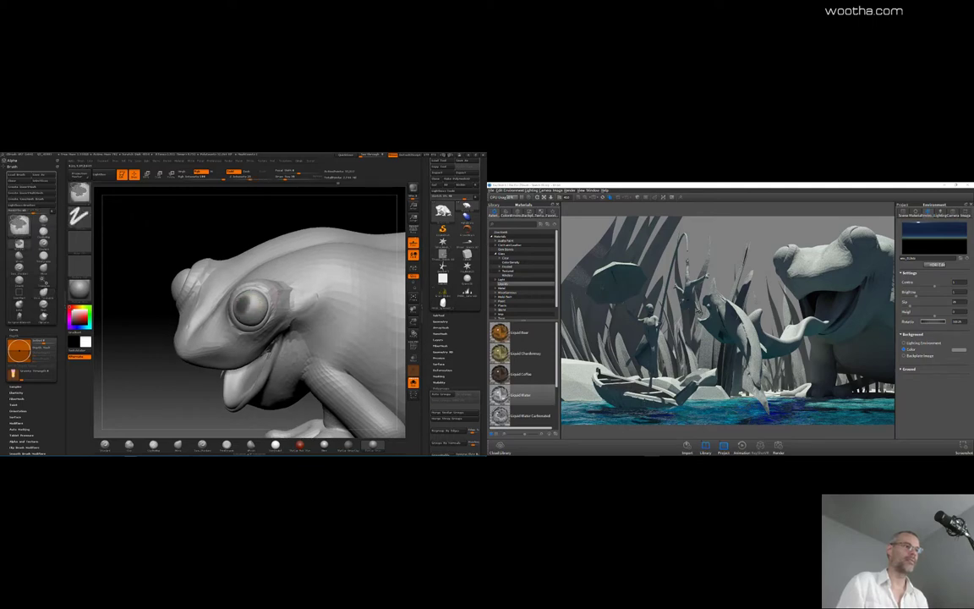
{"action": "left_click_drag", "start_coordinate": [243, 308], "coordinate": [254, 296], "text": "ctrl"}
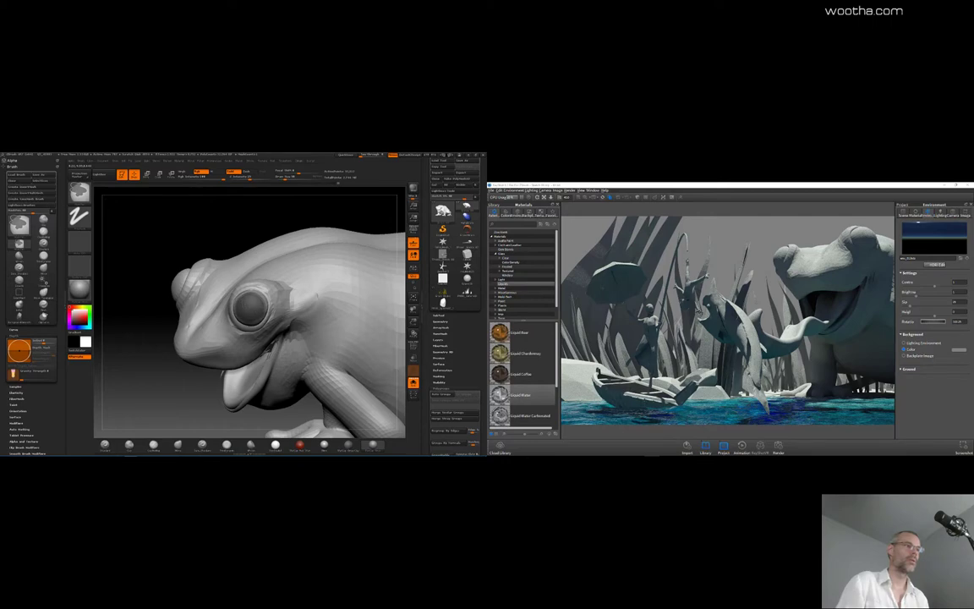
{"action": "mouse_move", "coordinate": [139, 228]}
{"action": "left_mouse_down"}
{"action": "mouse_move", "coordinate": [273, 225]}
{"action": "mouse_move", "coordinate": [367, 285]}
{"action": "left_mouse_up"}
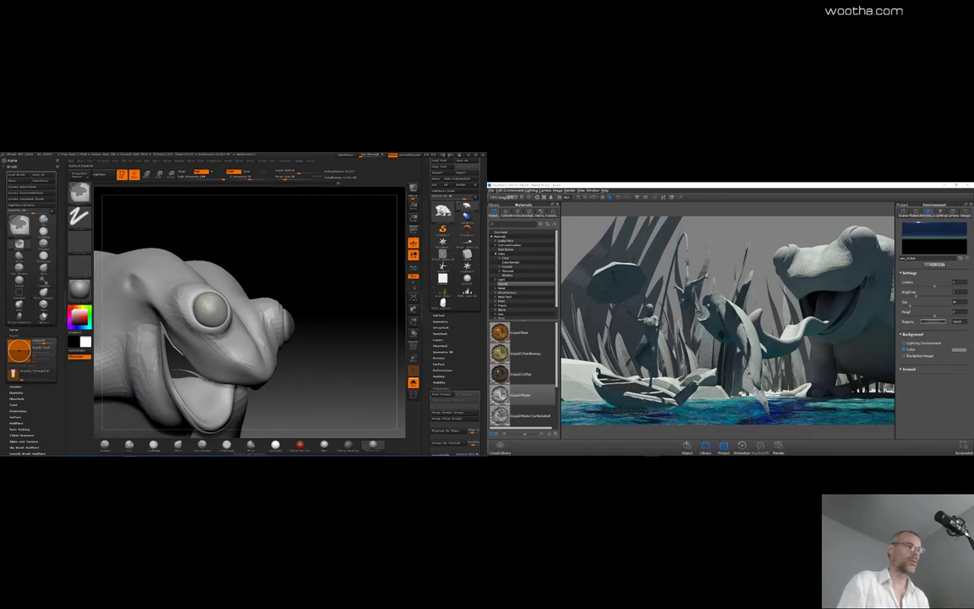
{"action": "left_click_drag", "start_coordinate": [208, 310], "coordinate": [216, 315], "text": "ctrl"}
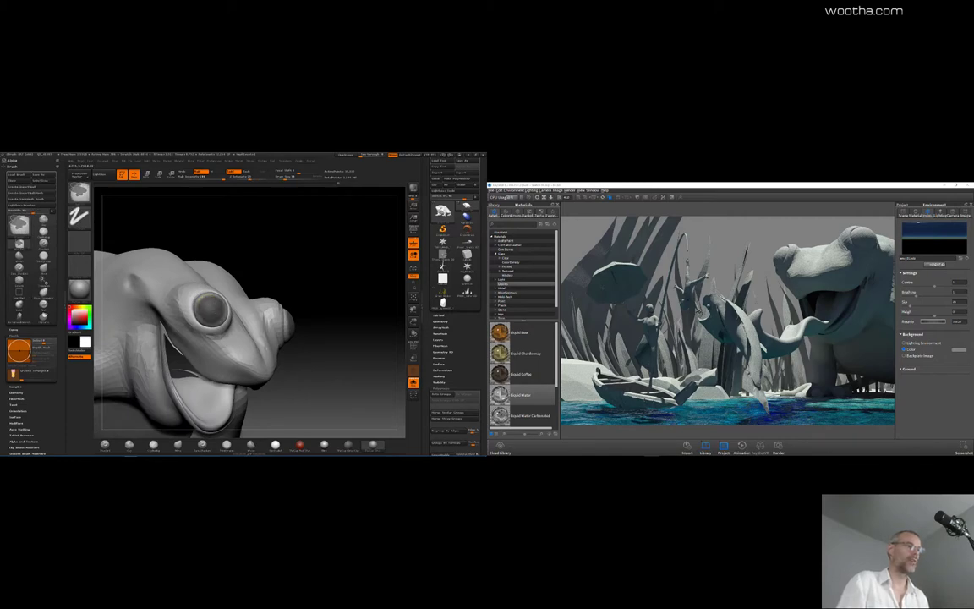
{"action": "mouse_move", "coordinate": [328, 254]}
{"action": "left_mouse_down"}
{"action": "mouse_move", "coordinate": [342, 288]}
{"action": "mouse_move", "coordinate": [349, 279]}
{"action": "left_mouse_up"}
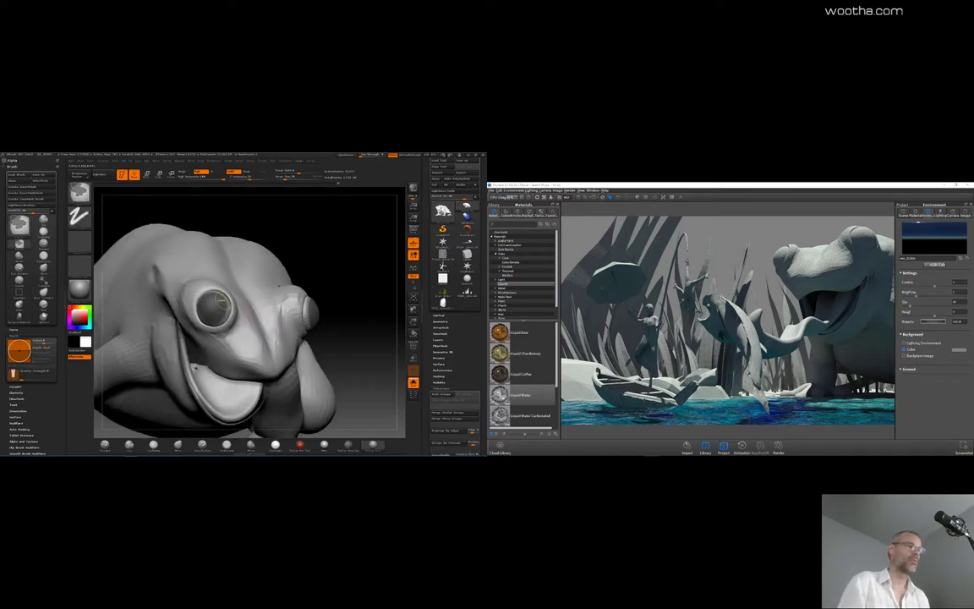
{"action": "key", "text": "shift+space"}
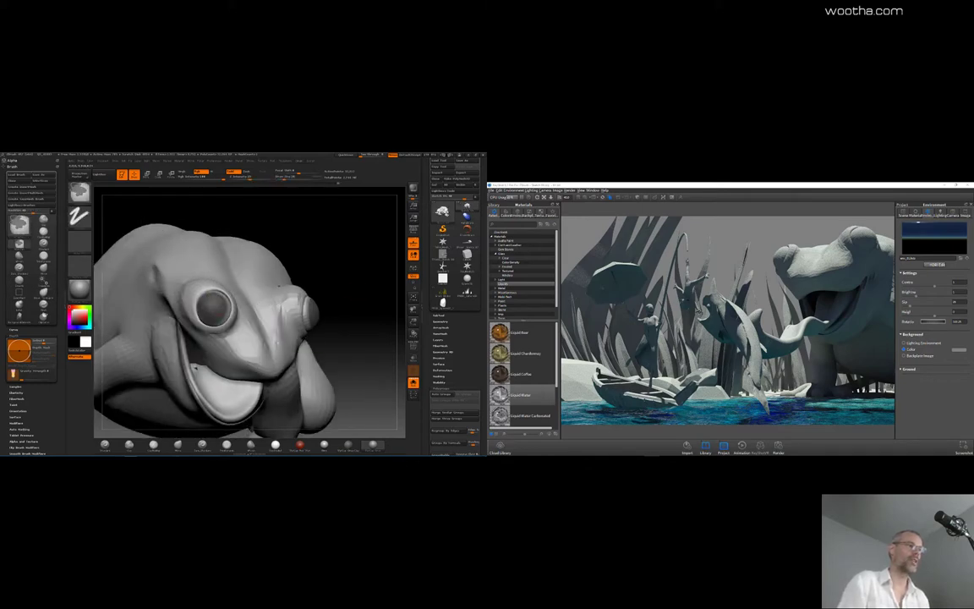
Step: Check the eyeball masks from different angles and invert the mask so that the frog's body is protected
{"action": "left_click_drag", "start_coordinate": [348, 253], "coordinate": [347, 287]}
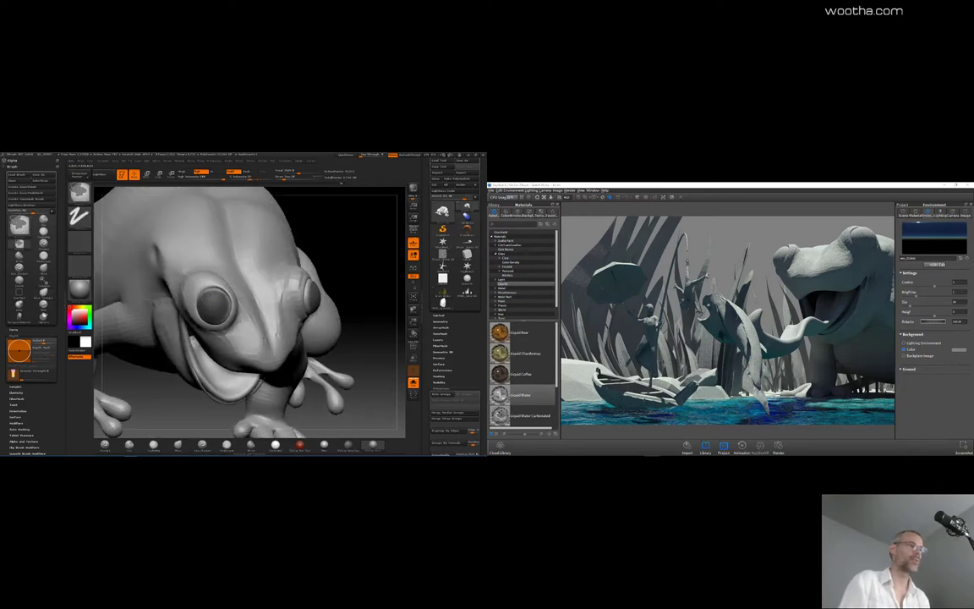
{"action": "mouse_move", "coordinate": [345, 331]}
{"action": "left_mouse_down"}
{"action": "mouse_move", "coordinate": [353, 311]}
{"action": "mouse_move", "coordinate": [317, 333]}
{"action": "left_mouse_up"}
{"action": "left_click_drag", "start_coordinate": [208, 307], "coordinate": [216, 306], "text": "shift"}
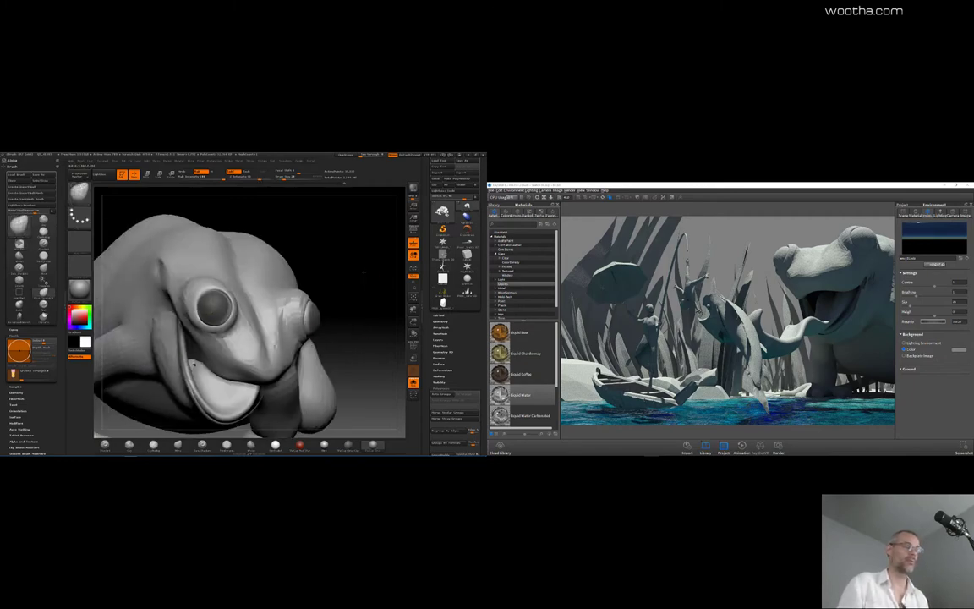
{"action": "left_click_drag", "start_coordinate": [350, 331], "coordinate": [324, 323]}
{"action": "left_click", "coordinate": [170, 229], "text": "ctrl"}
{"action": "left_click_drag", "start_coordinate": [177, 229], "coordinate": [148, 224]}
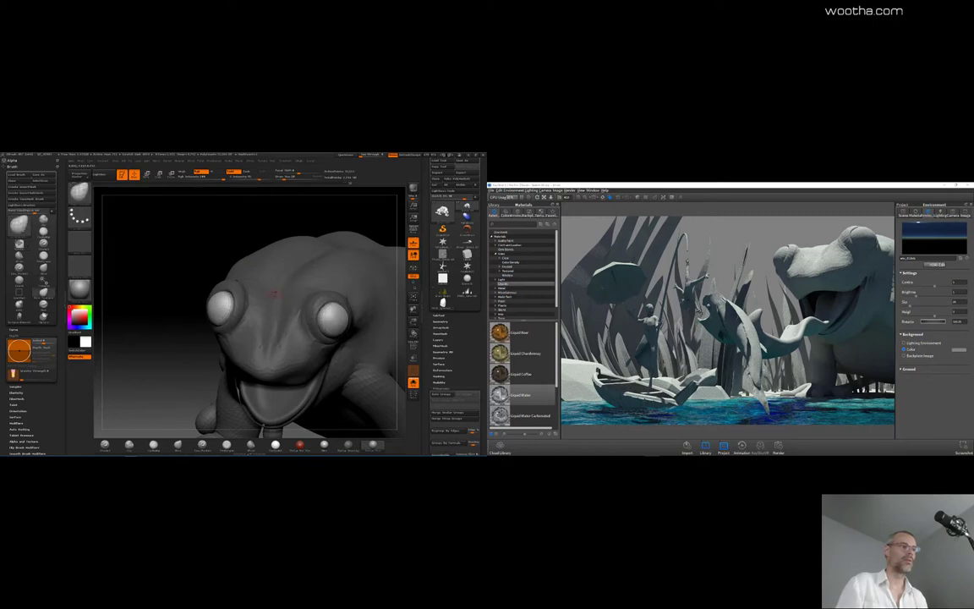
Step: Blur the mask edge around the eyeballs and invert the mask so that the eyeballs are protected
{"action": "left_click", "coordinate": [273, 299], "text": "ctrl"}
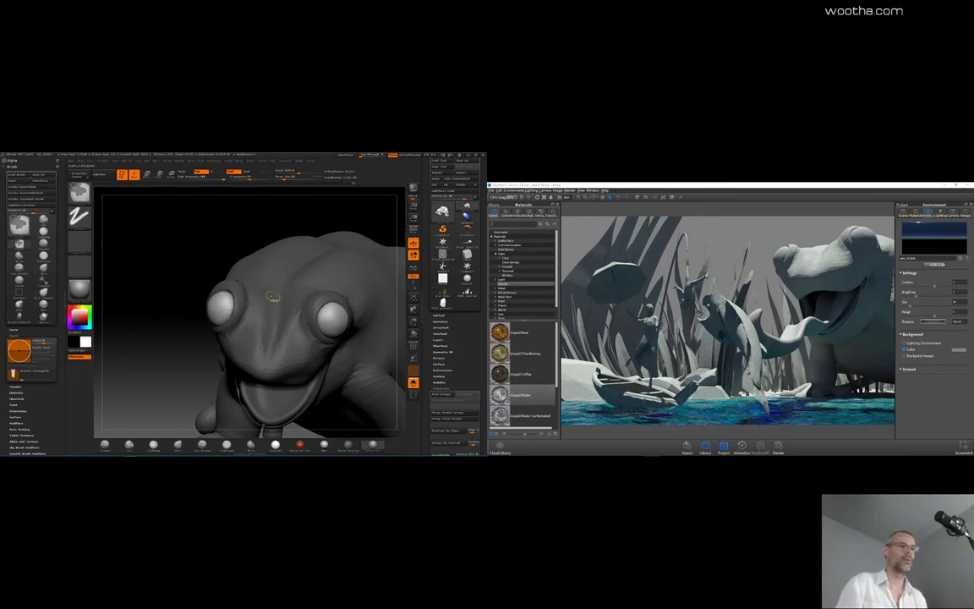
{"action": "left_click", "coordinate": [274, 297], "text": "ctrl"}
{"action": "right_click_drag", "start_coordinate": [267, 293], "coordinate": [346, 294]}
{"action": "mouse_move", "coordinate": [347, 292]}
{"action": "left_mouse_down"}
{"action": "mouse_move", "coordinate": [361, 252]}
{"action": "mouse_move", "coordinate": [353, 263]}
{"action": "left_mouse_up"}
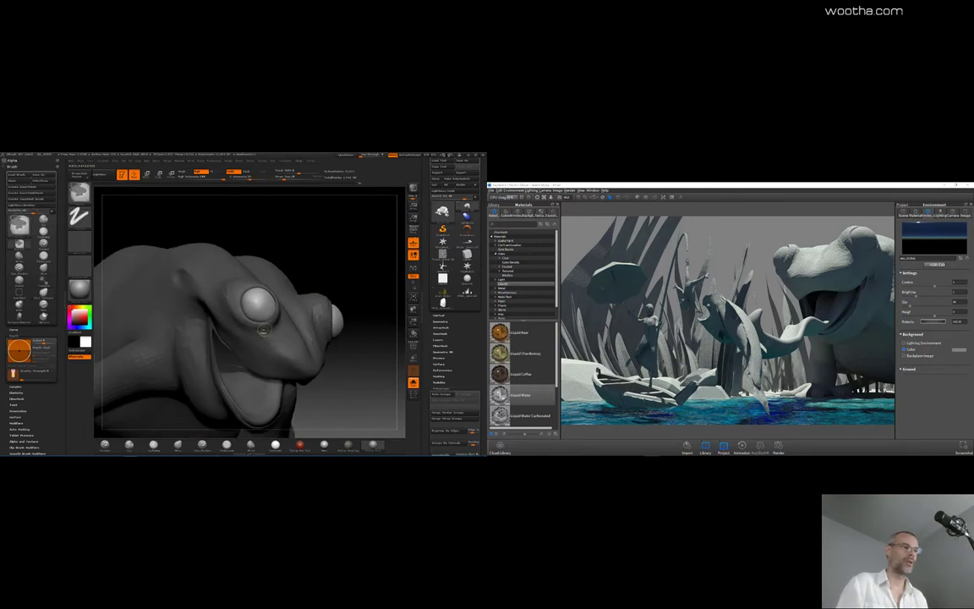
{"action": "left_click_drag", "start_coordinate": [285, 342], "coordinate": [291, 327]}
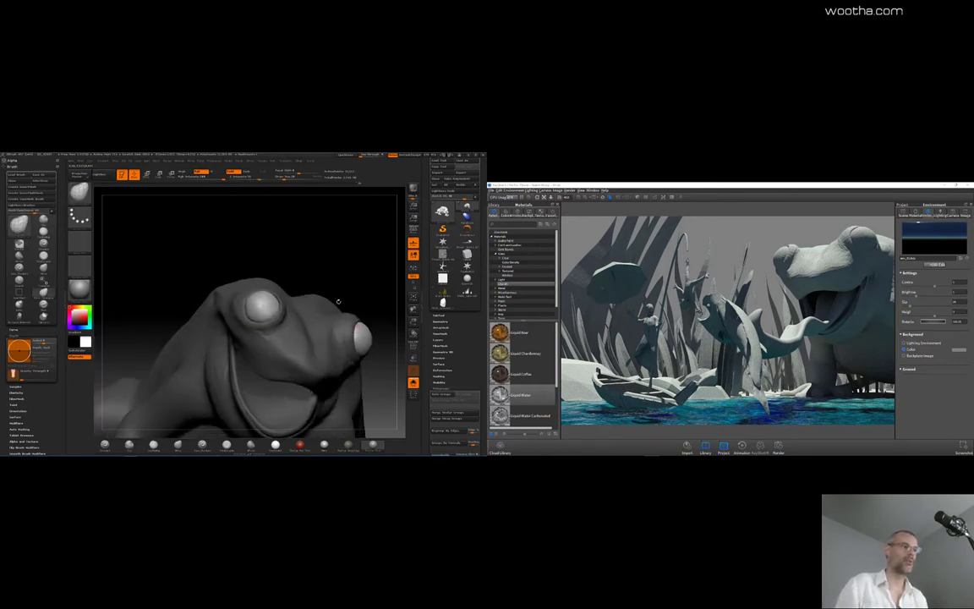
{"action": "mouse_move", "coordinate": [359, 278]}
{"action": "left_mouse_down"}
{"action": "mouse_move", "coordinate": [347, 228]}
{"action": "mouse_move", "coordinate": [361, 246]}
{"action": "mouse_move", "coordinate": [353, 253]}
{"action": "left_mouse_up"}
{"action": "key", "text": "ctrl+i"}
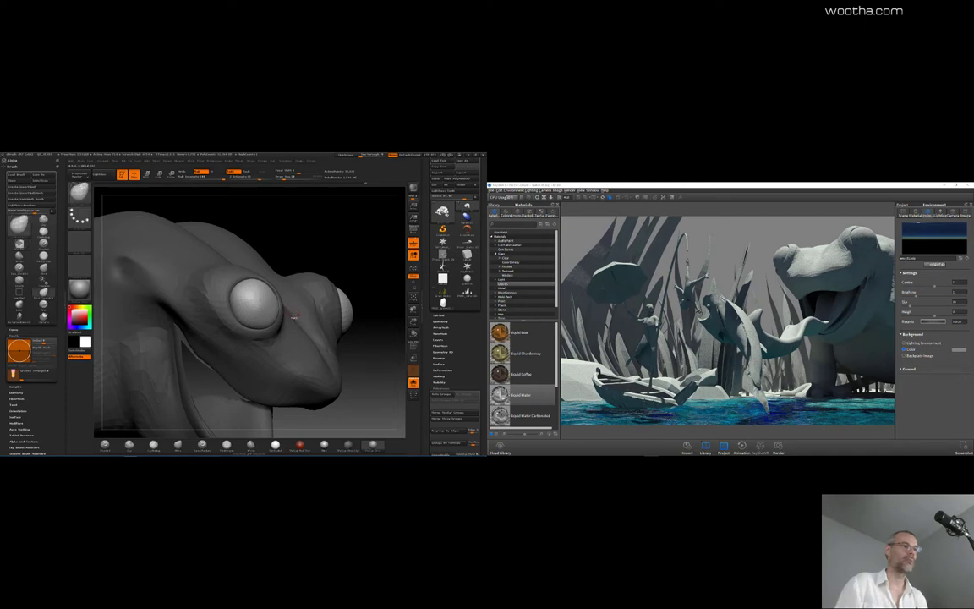
{"action": "key", "text": "ctrl"}
{"action": "key", "text": "ctrl"}
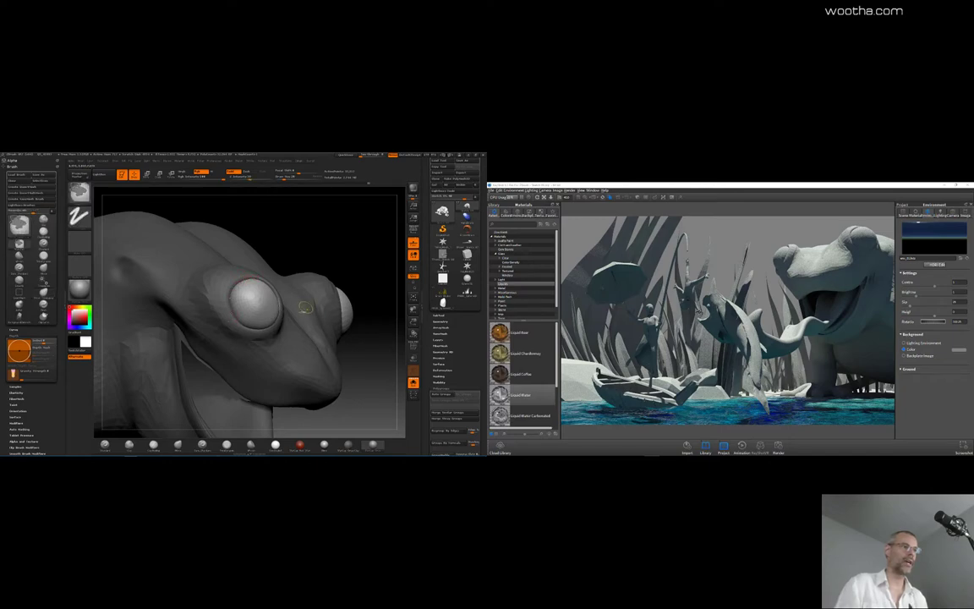
{"action": "mouse_move", "coordinate": [361, 246]}
{"action": "left_mouse_down"}
{"action": "mouse_move", "coordinate": [234, 247]}
{"action": "mouse_move", "coordinate": [259, 243]}
{"action": "mouse_move", "coordinate": [261, 223]}
{"action": "left_mouse_up"}
{"action": "left_click", "coordinate": [248, 244], "text": "ctrl"}
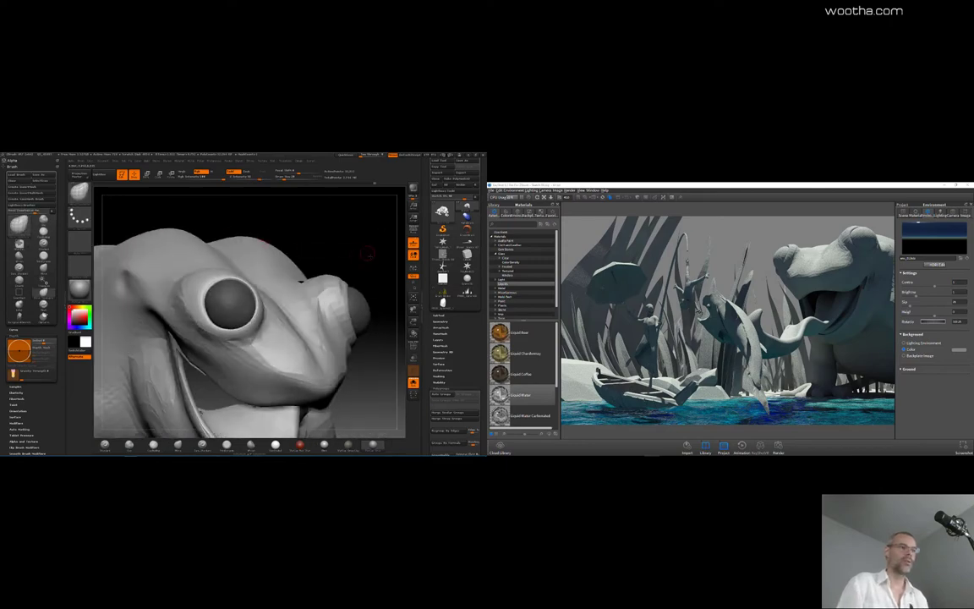
Step: Put the masked eyeballs in their own polygroup and reverse the visibility so that only the frog's body shows
{"action": "left_click_drag", "start_coordinate": [329, 231], "coordinate": [359, 256]}
{"action": "key", "text": "ctrl"}
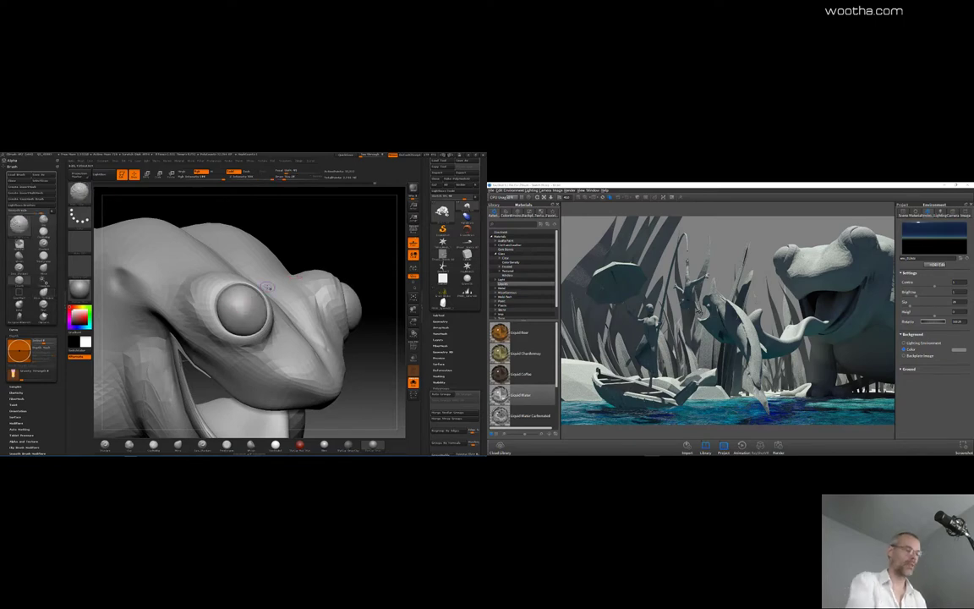
{"action": "key", "text": "shift+f"}
{"action": "key", "text": "shift+f"}
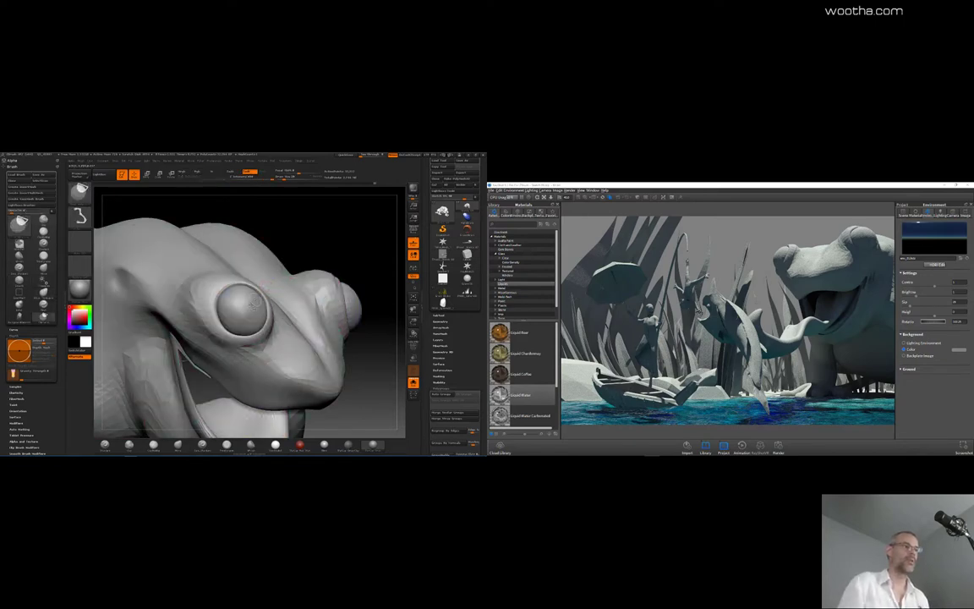
{"action": "left_click", "coordinate": [315, 273], "text": "ctrl+shift"}
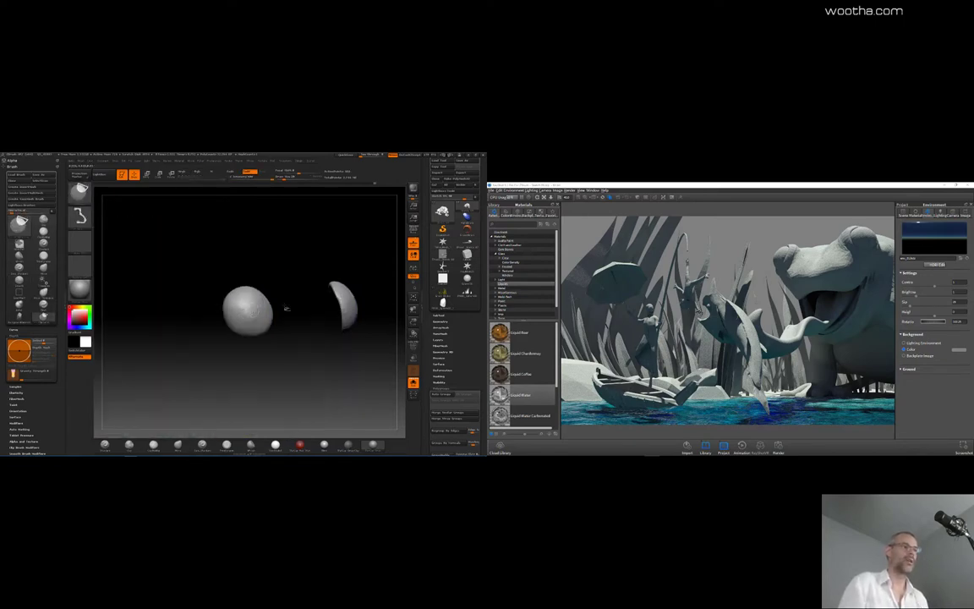
{"action": "left_click", "coordinate": [376, 256], "text": "ctrl+shift"}
{"action": "left_click_drag", "start_coordinate": [386, 277], "coordinate": [399, 301]}
Step: Split the hidden eyeballs from the frog's body into a separate subtool and review the frog among the reeds
{"action": "left_click", "coordinate": [439, 316]}
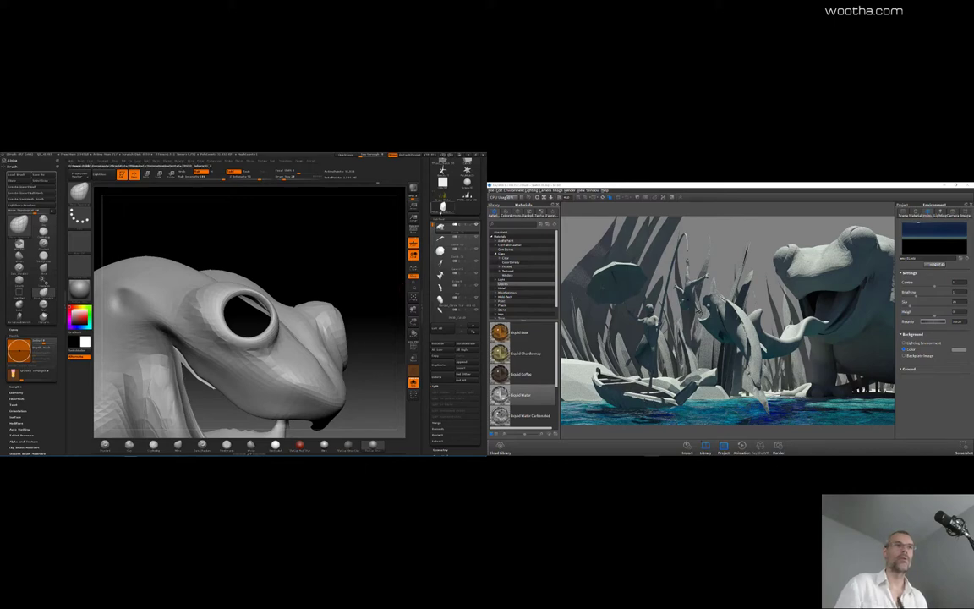
{"action": "left_click", "coordinate": [442, 219]}
{"action": "left_click", "coordinate": [364, 257], "text": "ctrl+shift"}
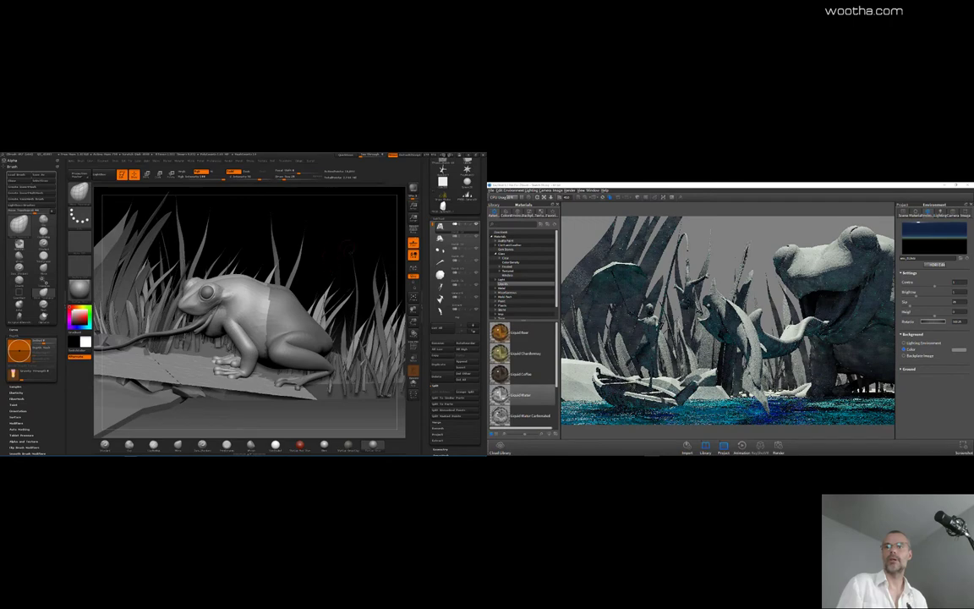
{"action": "left_click_drag", "start_coordinate": [327, 264], "coordinate": [335, 258]}
{"action": "left_click_drag", "start_coordinate": [328, 220], "coordinate": [329, 231]}
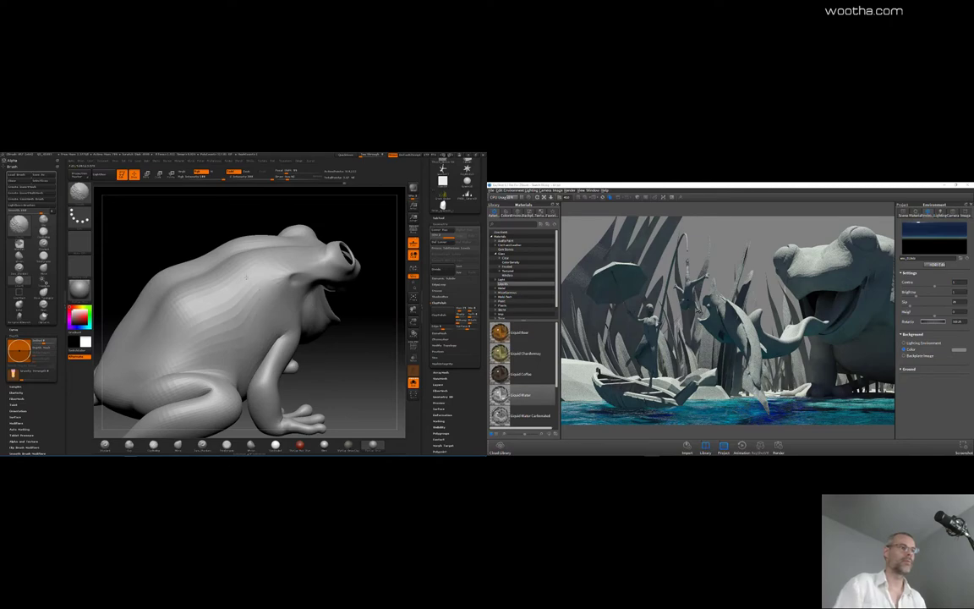
Step: Inspect the isolated frog body at a lower subdivision level and send it to KeyShot
{"action": "left_click_drag", "start_coordinate": [207, 365], "coordinate": [120, 325]}
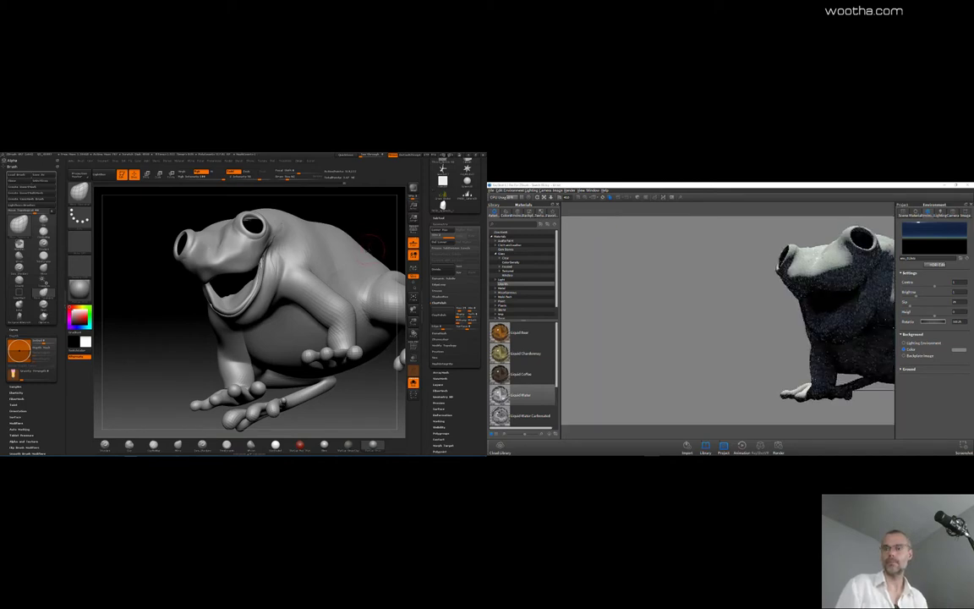
{"action": "left_click_drag", "start_coordinate": [178, 322], "coordinate": [135, 328]}
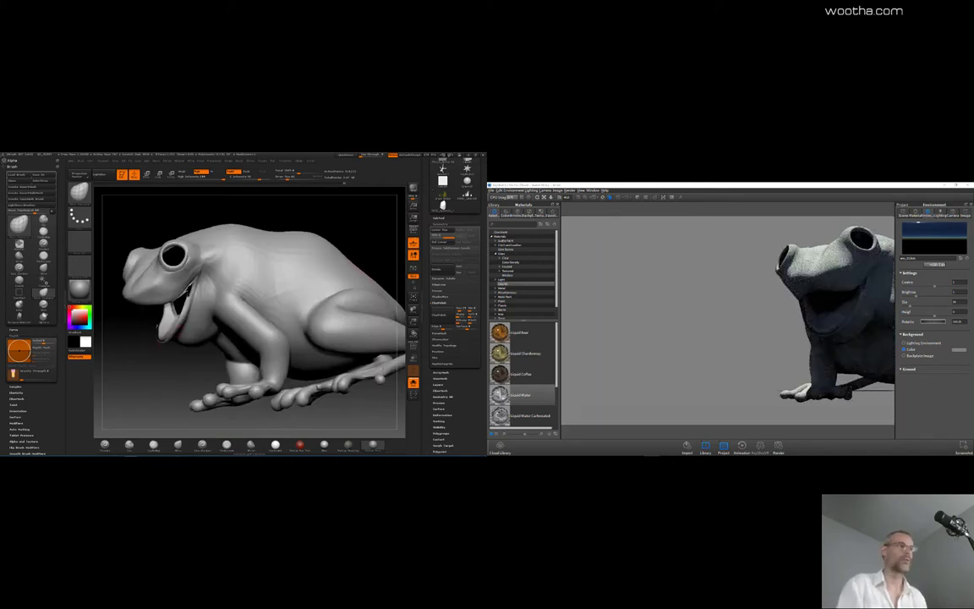
{"action": "key", "text": "shift+d"}
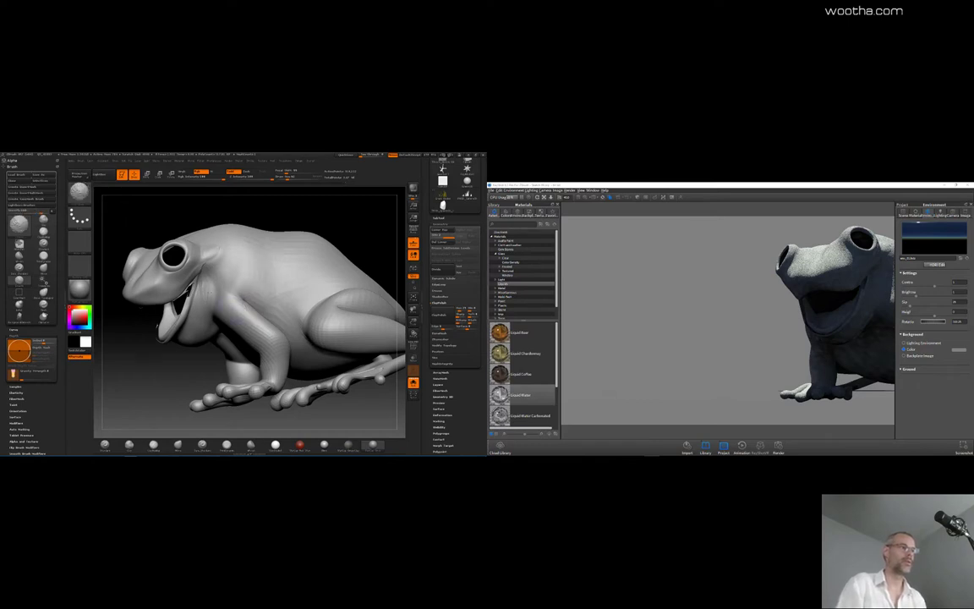
{"action": "left_click_drag", "start_coordinate": [228, 355], "coordinate": [206, 353]}
{"action": "left_click", "coordinate": [414, 188]}
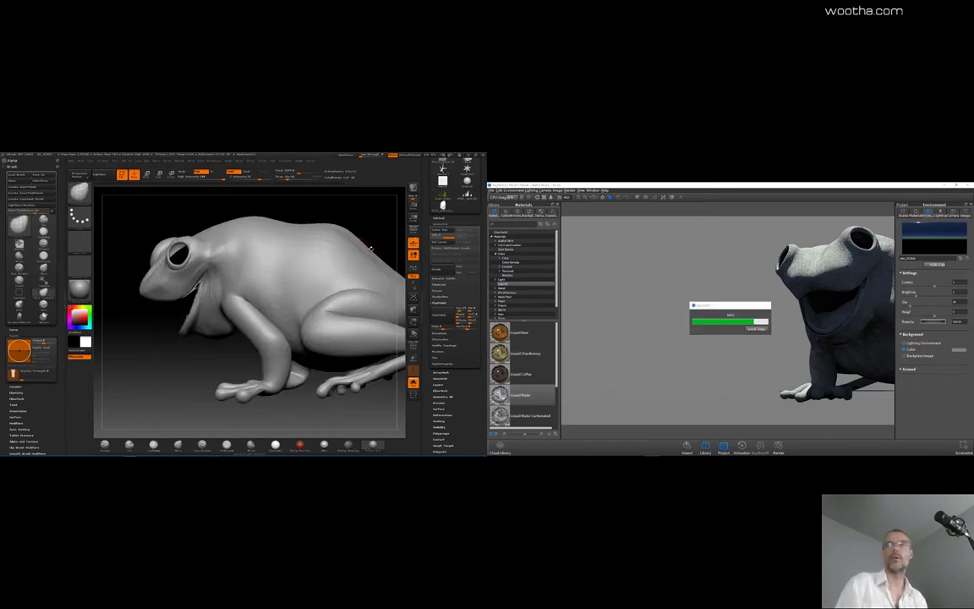
{"action": "key", "text": "shift+f"}
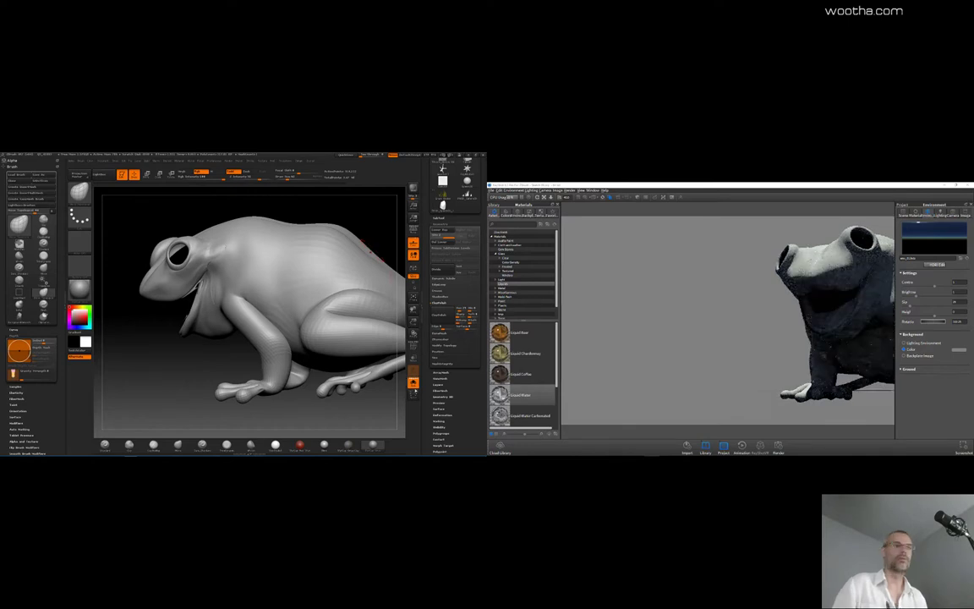
Step: Show all subtools again, send the complete diorama to KeyShot and save the project
{"action": "left_click", "coordinate": [415, 388]}
{"action": "left_click_drag", "start_coordinate": [368, 225], "coordinate": [390, 232]}
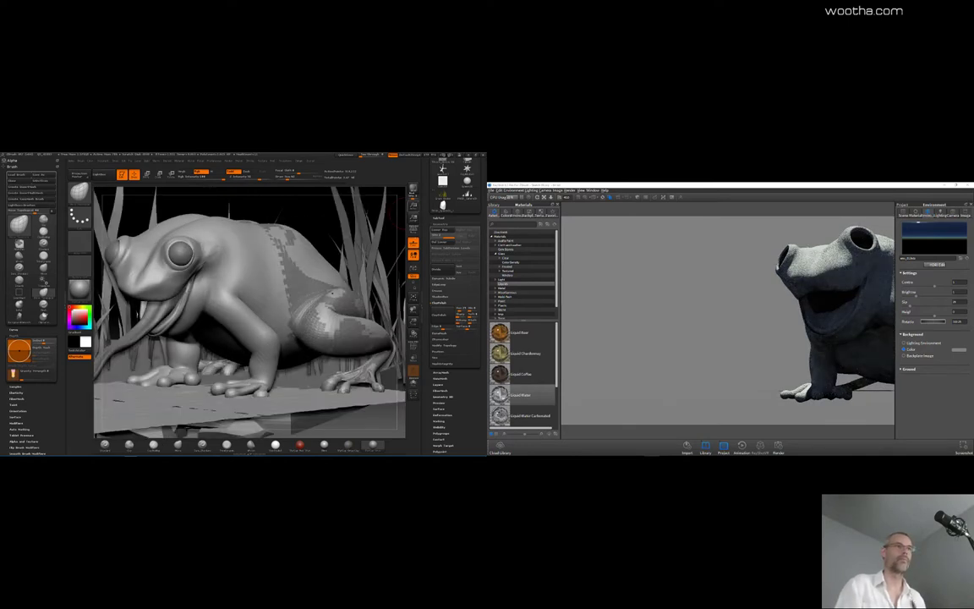
{"action": "left_click", "coordinate": [414, 189]}
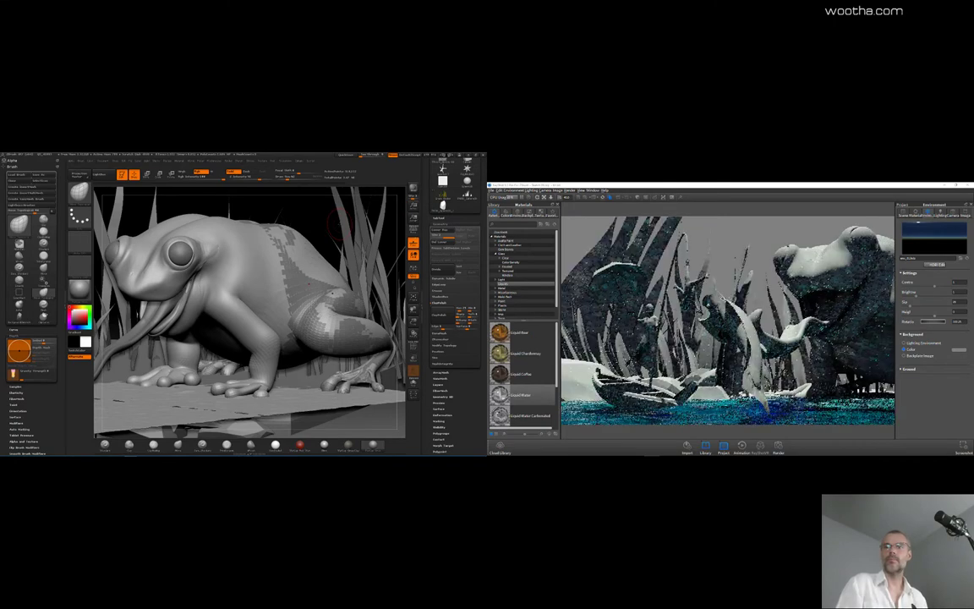
{"action": "left_click_drag", "start_coordinate": [342, 222], "coordinate": [320, 229]}
{"action": "key", "text": "ctrl+s"}
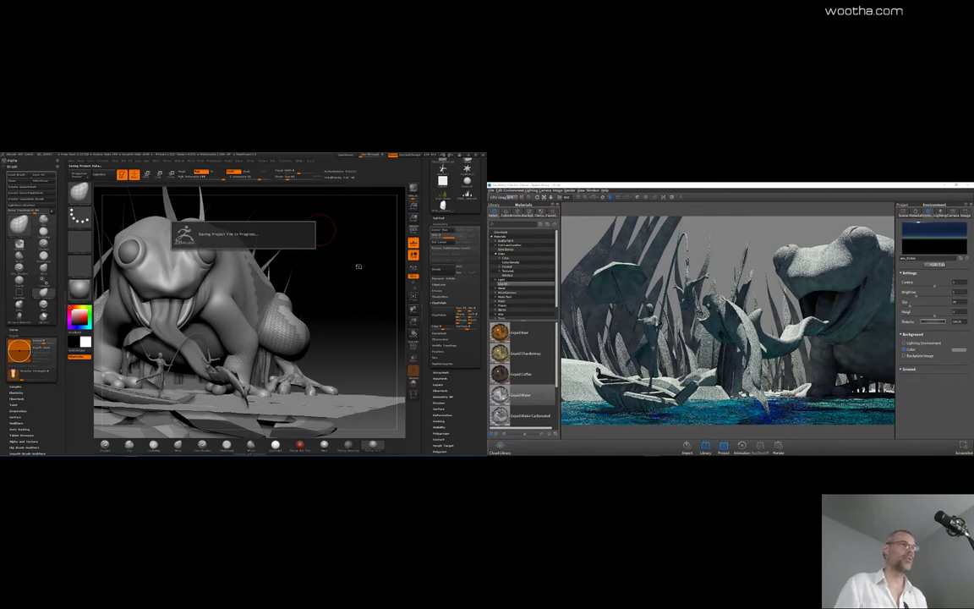
{"action": "left_click_drag", "start_coordinate": [349, 269], "coordinate": [378, 281]}
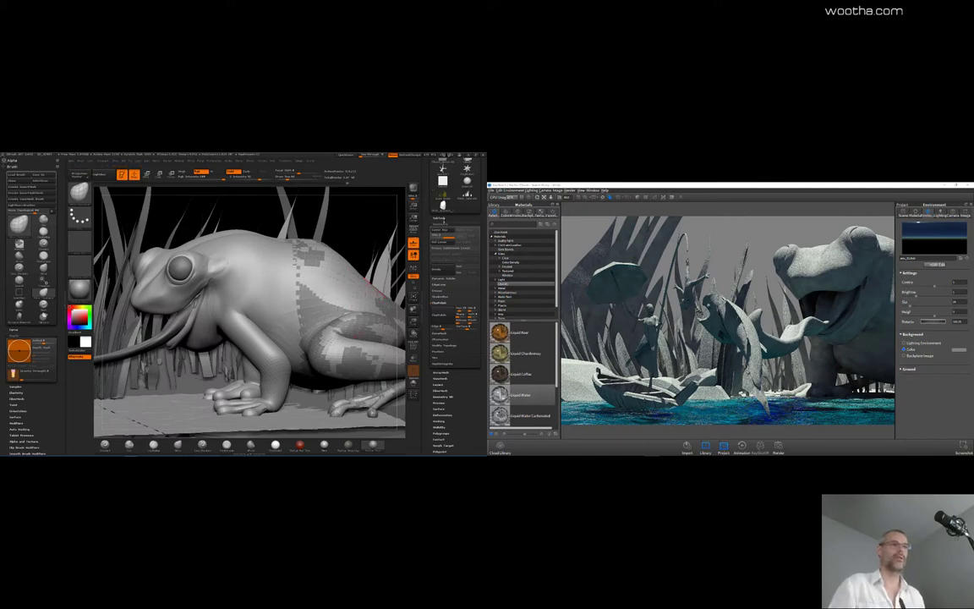
Step: Isolate the frog's body subtool and hide its rear part, keeping the head, torso front and forelegs
{"action": "left_click", "coordinate": [443, 218]}
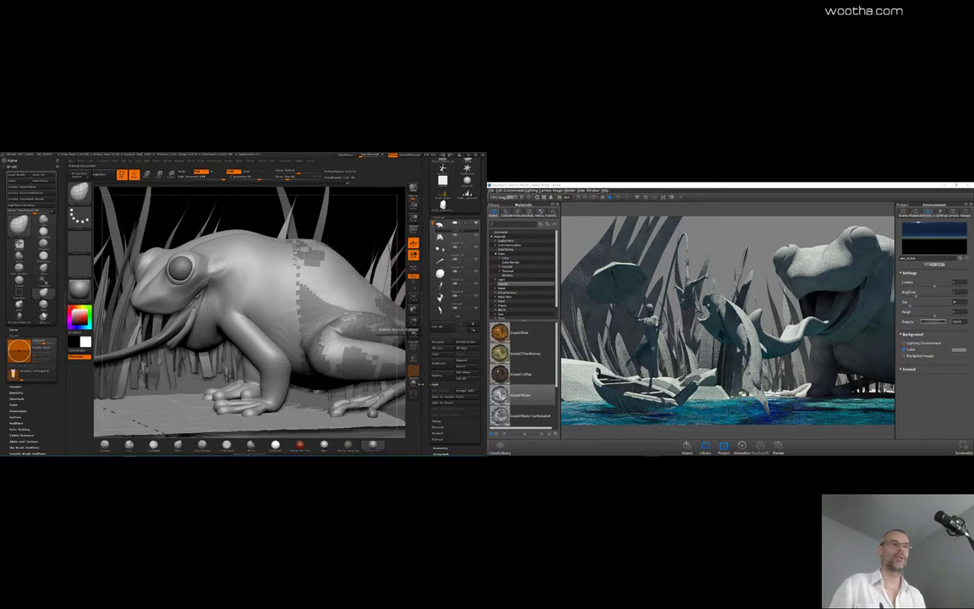
{"action": "left_click", "coordinate": [413, 383]}
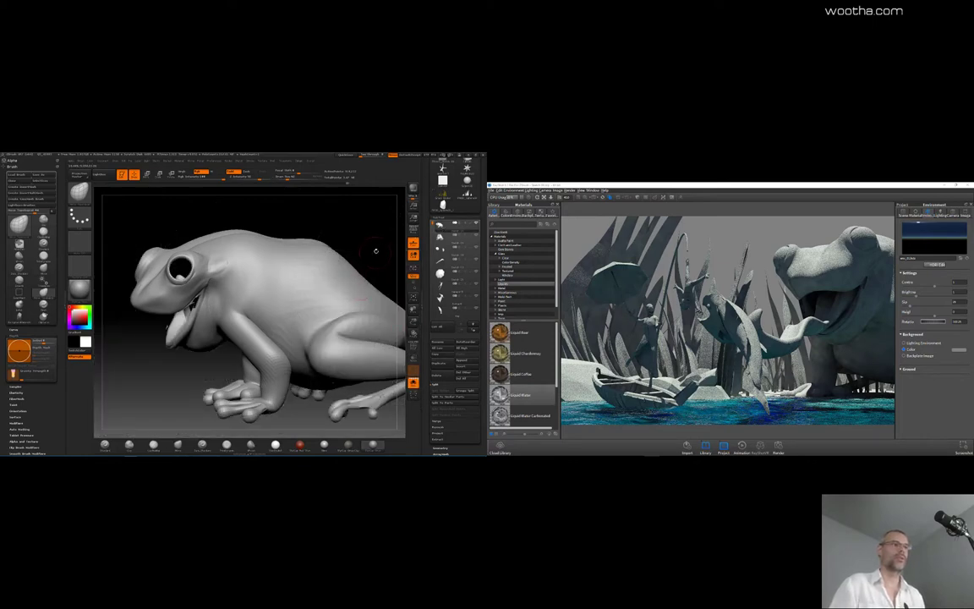
{"action": "mouse_move", "coordinate": [377, 235]}
{"action": "left_mouse_down", "text": "alt"}
{"action": "mouse_move", "coordinate": [354, 242]}
{"action": "mouse_move", "coordinate": [373, 274]}
{"action": "mouse_move", "coordinate": [365, 263]}
{"action": "mouse_move", "coordinate": [293, 276]}
{"action": "mouse_move", "coordinate": [301, 275]}
{"action": "left_mouse_up", "text": "alt"}
{"action": "left_click", "coordinate": [324, 300], "text": "ctrl+shift"}
{"action": "left_click", "coordinate": [358, 272], "text": "ctrl+shift"}
{"action": "left_click", "coordinate": [336, 229], "text": "ctrl+shift"}
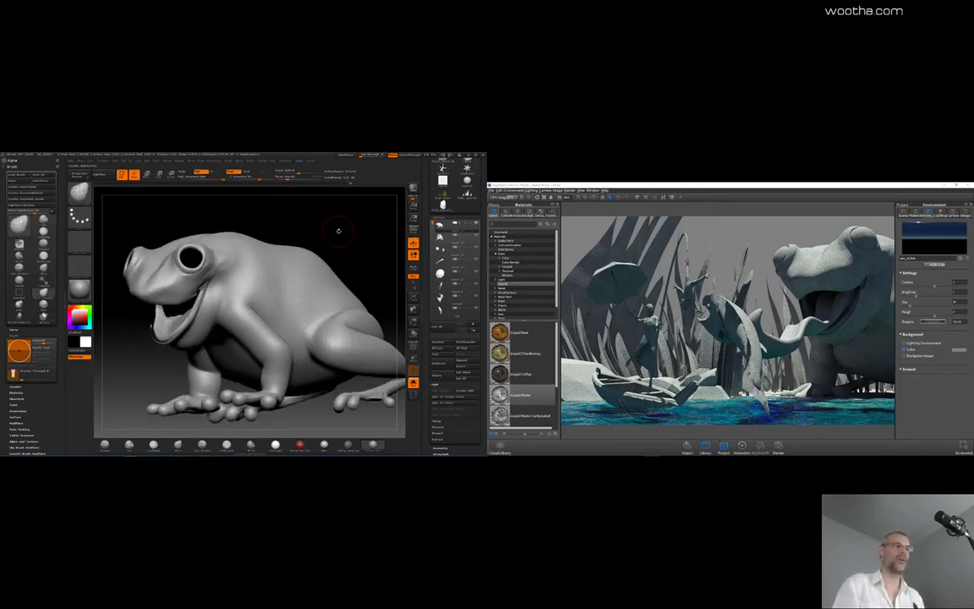
{"action": "key", "text": "ctrl+z"}
{"action": "left_click_drag", "start_coordinate": [361, 246], "coordinate": [325, 241]}
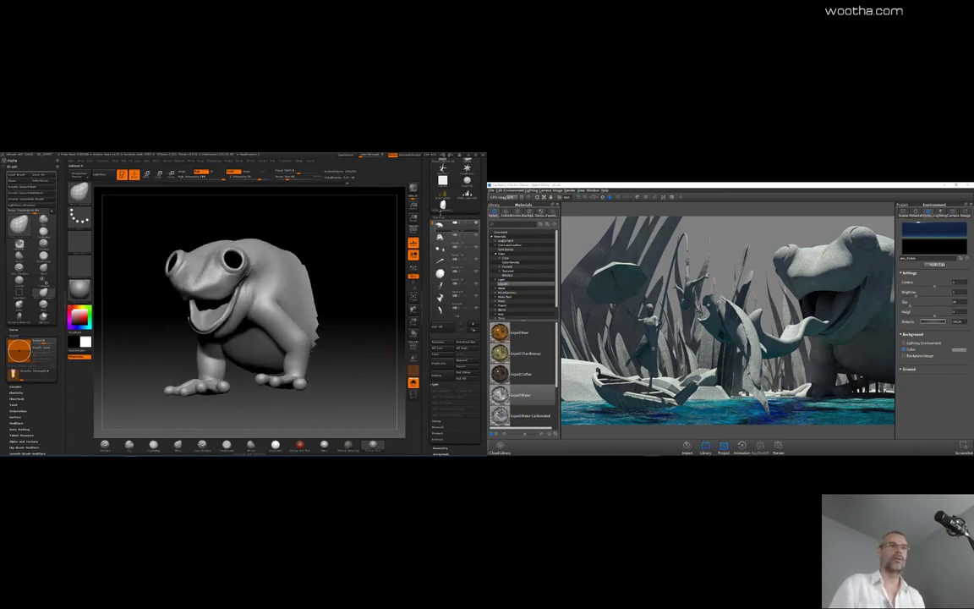
Step: Delete the isolated frog front's lower subdivision levels and hidden geometry, and show all the diorama's subtools again
{"action": "left_click", "coordinate": [438, 217]}
{"action": "left_click", "coordinate": [441, 222]}
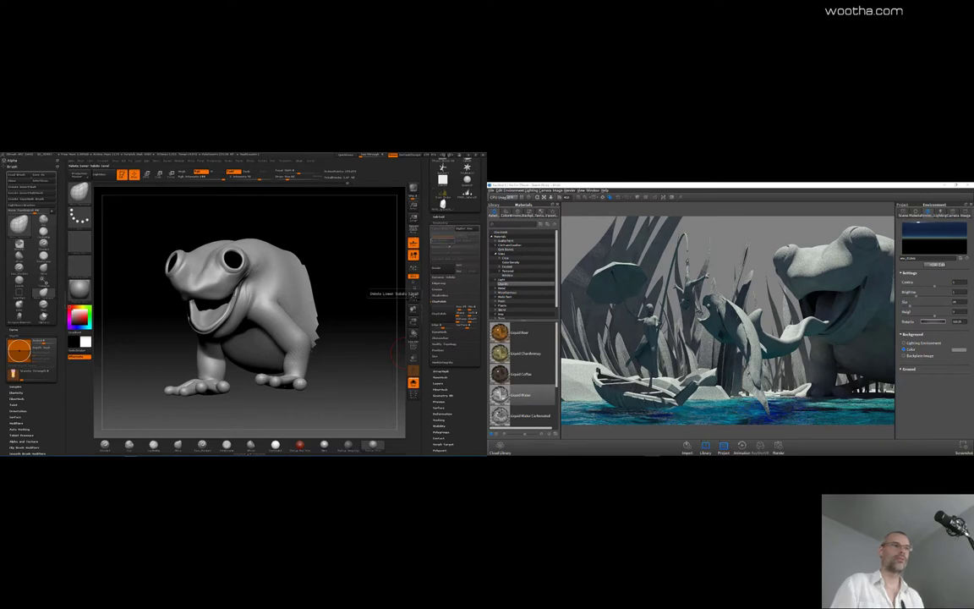
{"action": "mouse_move", "coordinate": [365, 264]}
{"action": "left_mouse_down"}
{"action": "mouse_move", "coordinate": [381, 261]}
{"action": "mouse_move", "coordinate": [373, 260]}
{"action": "left_mouse_up"}
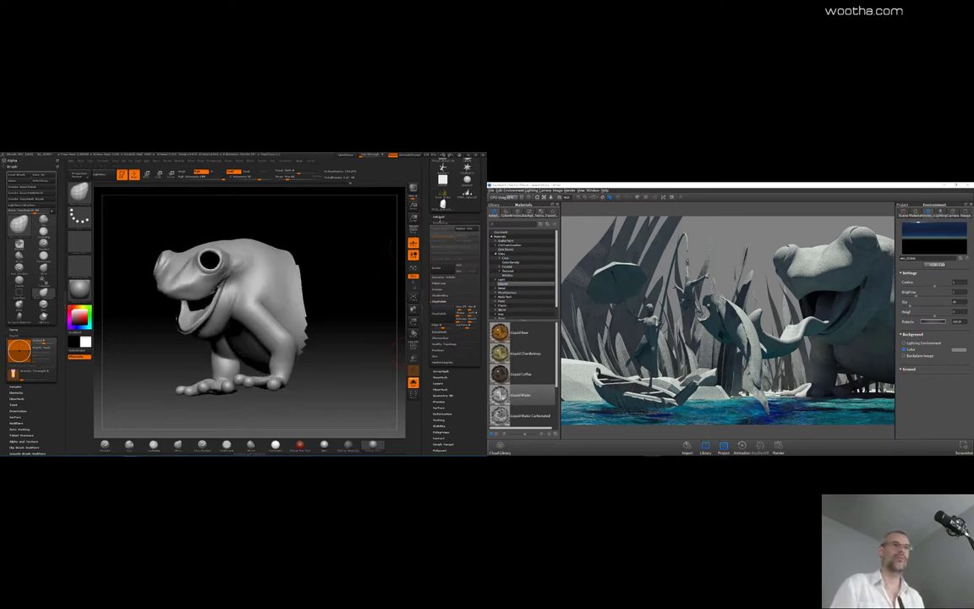
{"action": "left_click", "coordinate": [441, 217]}
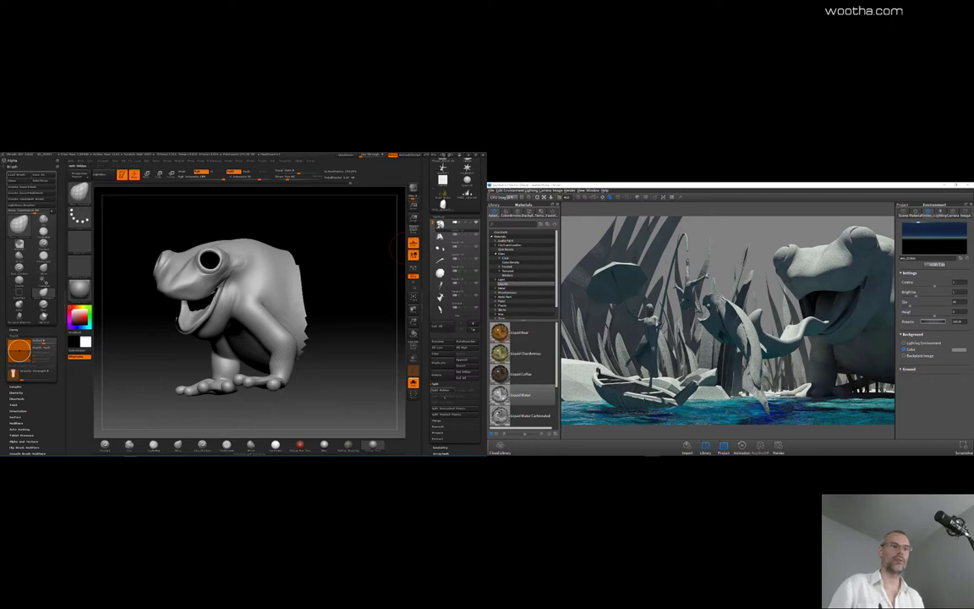
{"action": "left_click", "coordinate": [443, 447]}
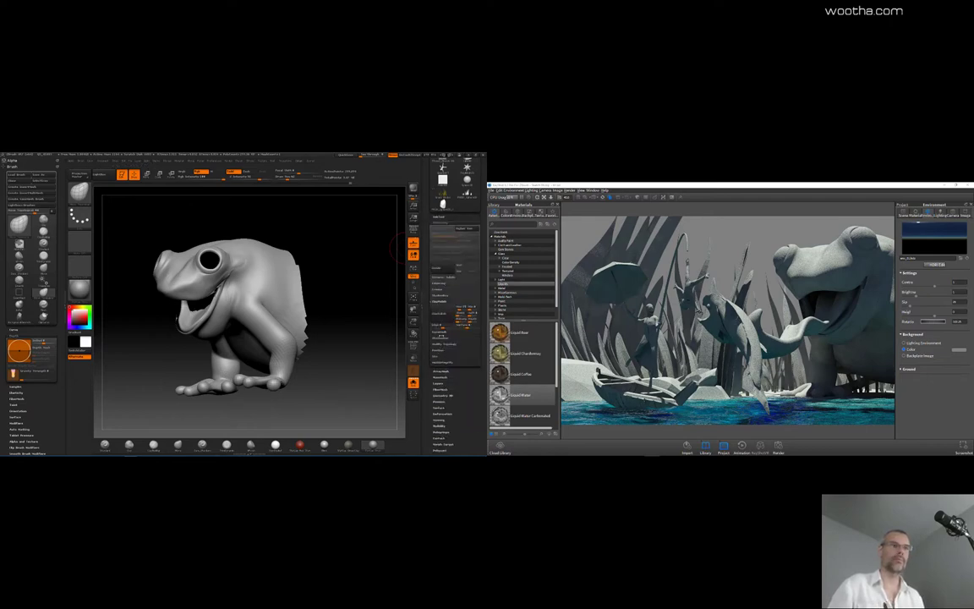
{"action": "left_click", "coordinate": [442, 319]}
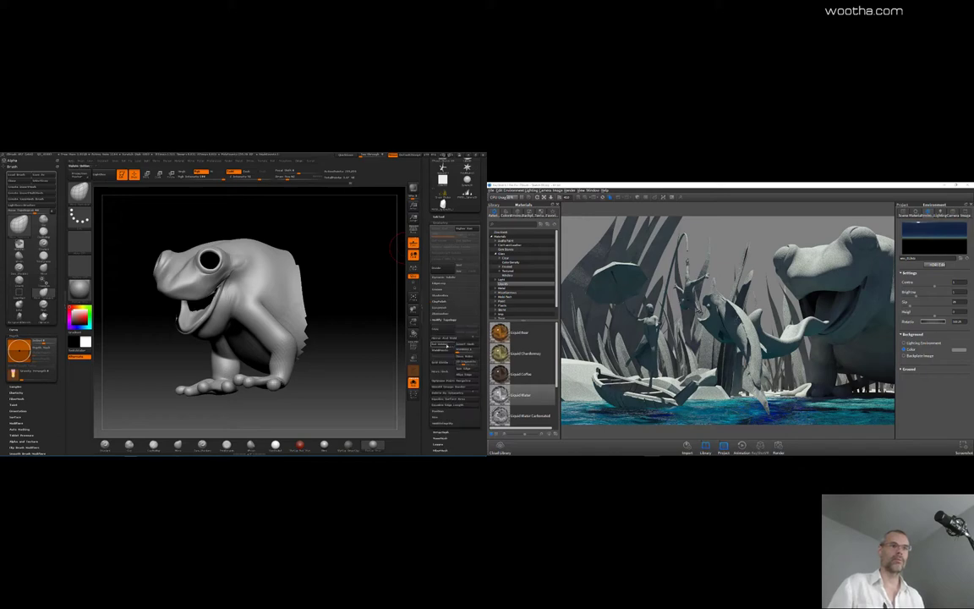
{"action": "left_click", "coordinate": [413, 383]}
{"action": "left_click_drag", "start_coordinate": [342, 247], "coordinate": [311, 237]}
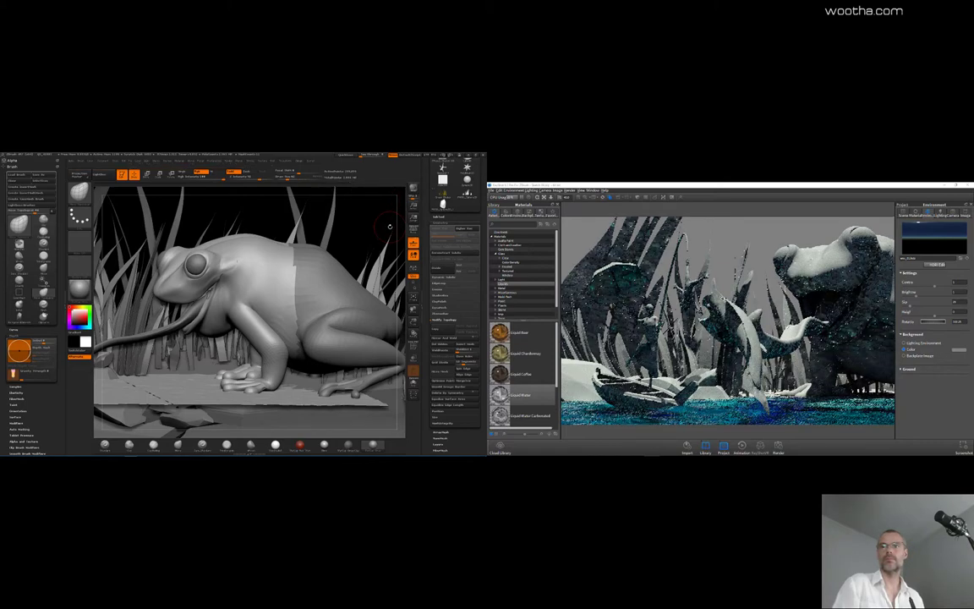
{"action": "left_click_drag", "start_coordinate": [352, 231], "coordinate": [360, 234]}
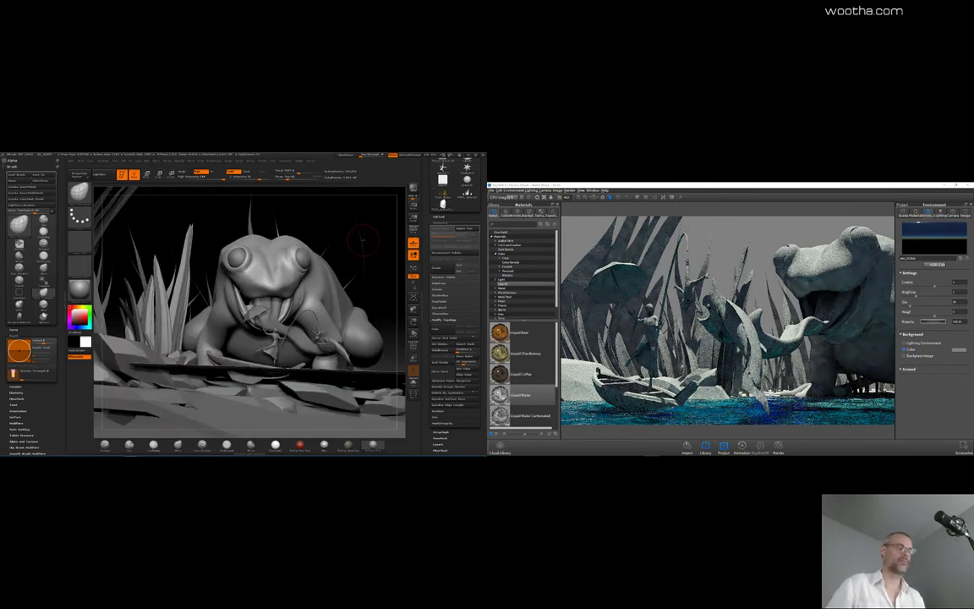
Step: Switch to Adobe Bridge and browse the frog reference photos full screen, starting with the two milk frogs on a hand
{"action": "key", "text": "super"}
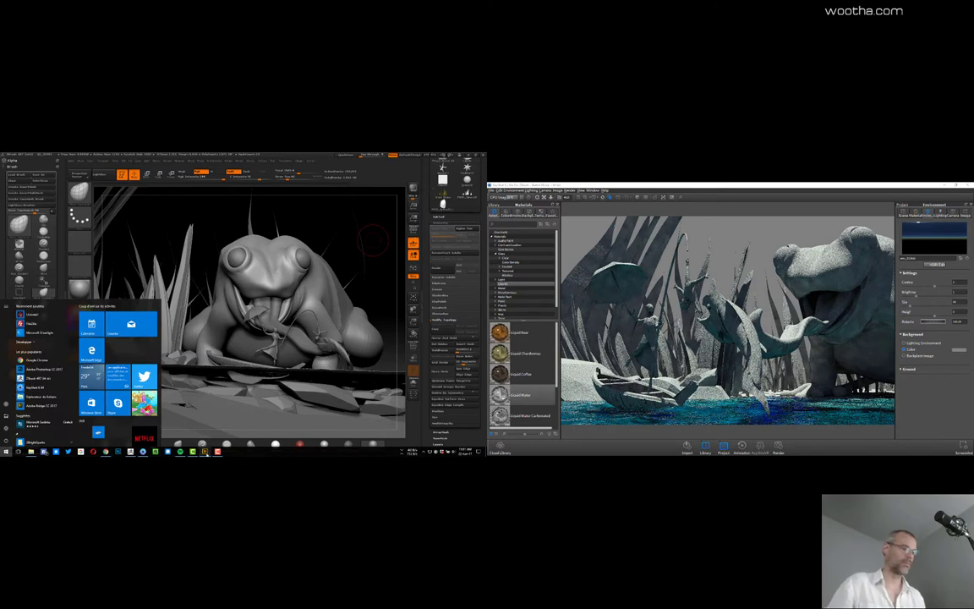
{"action": "mouse_move", "coordinate": [205, 452]}
{"action": "left_click", "coordinate": [205, 429]}
{"action": "left_click", "coordinate": [687, 264]}
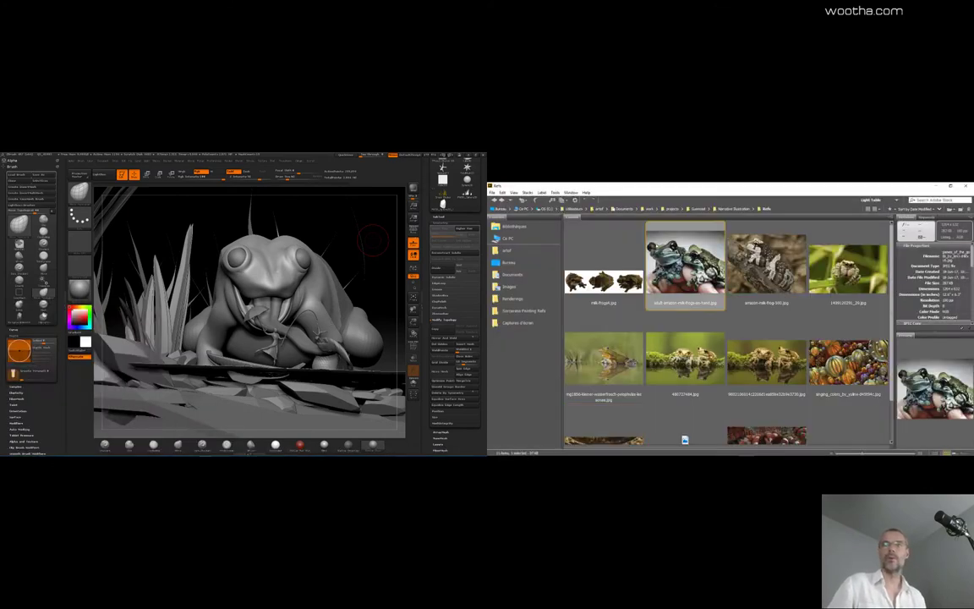
{"action": "key", "text": "space"}
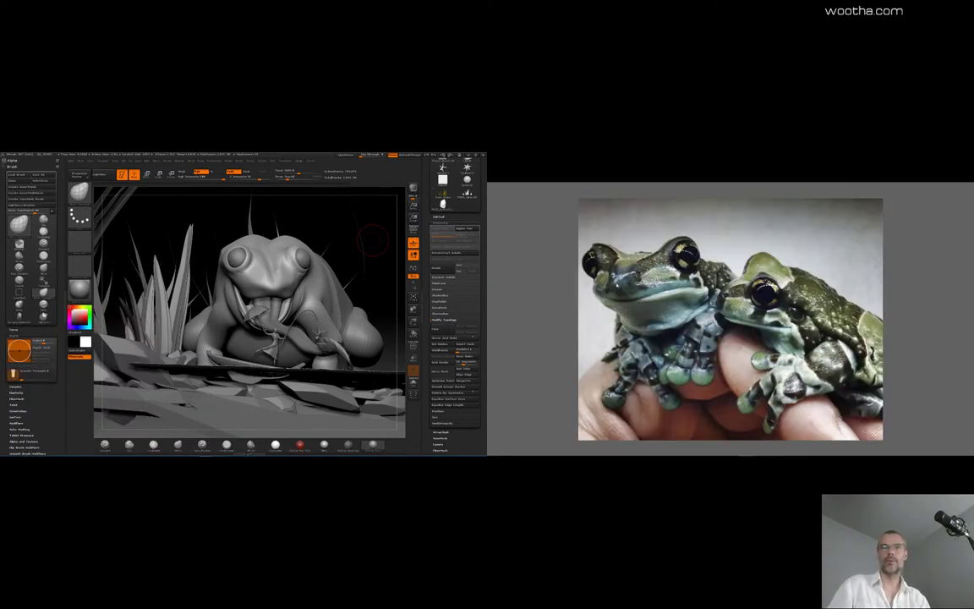
{"action": "key", "text": "space"}
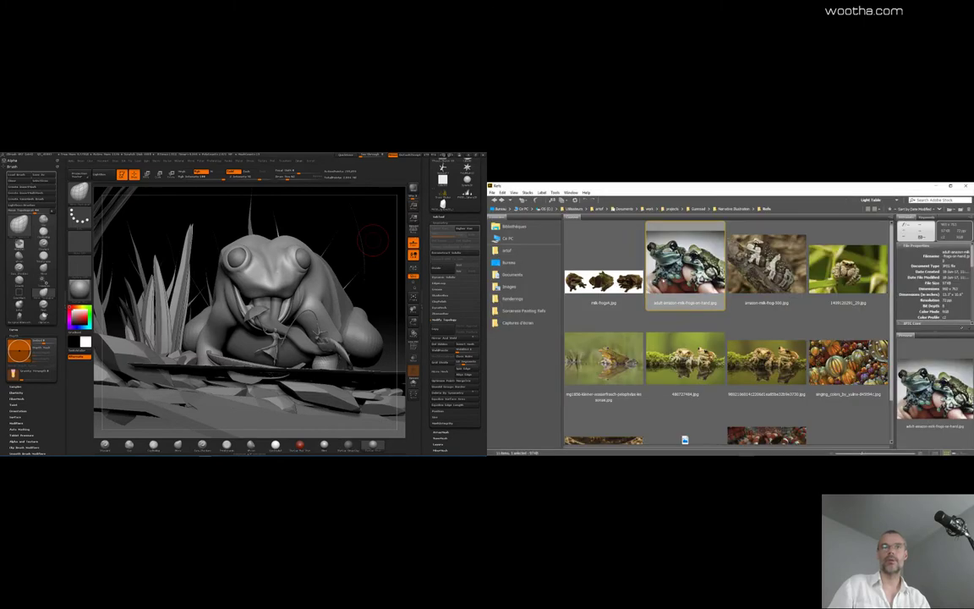
{"action": "key", "text": "space"}
{"action": "key", "text": "Right"}
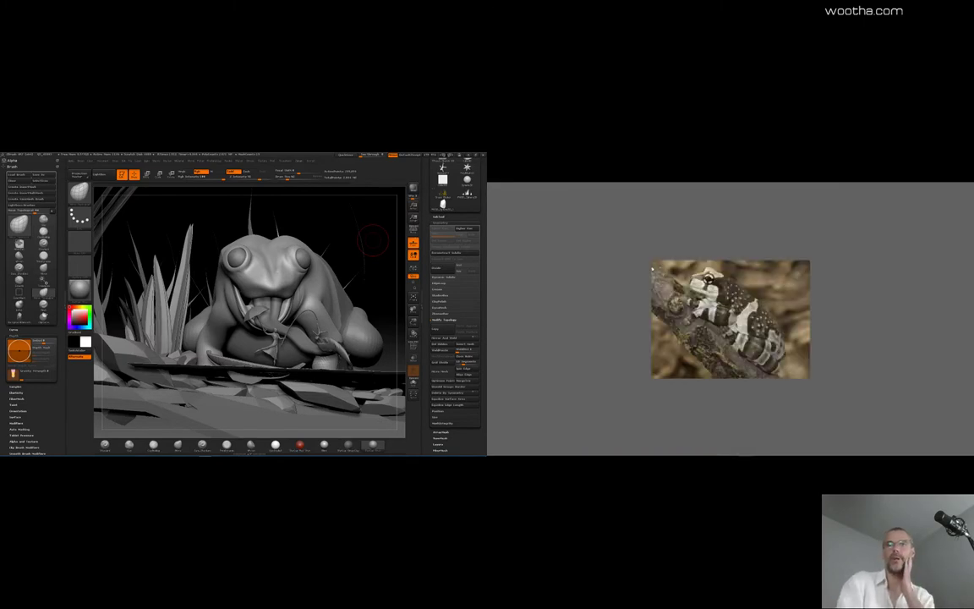
{"action": "key", "text": "Right"}
{"action": "key", "text": "Left"}
{"action": "key", "text": "Left"}
{"action": "key", "text": "Right"}
{"action": "key", "text": "Right"}
{"action": "key", "text": "Right"}
{"action": "key", "text": "Right"}
{"action": "key", "text": "Right"}
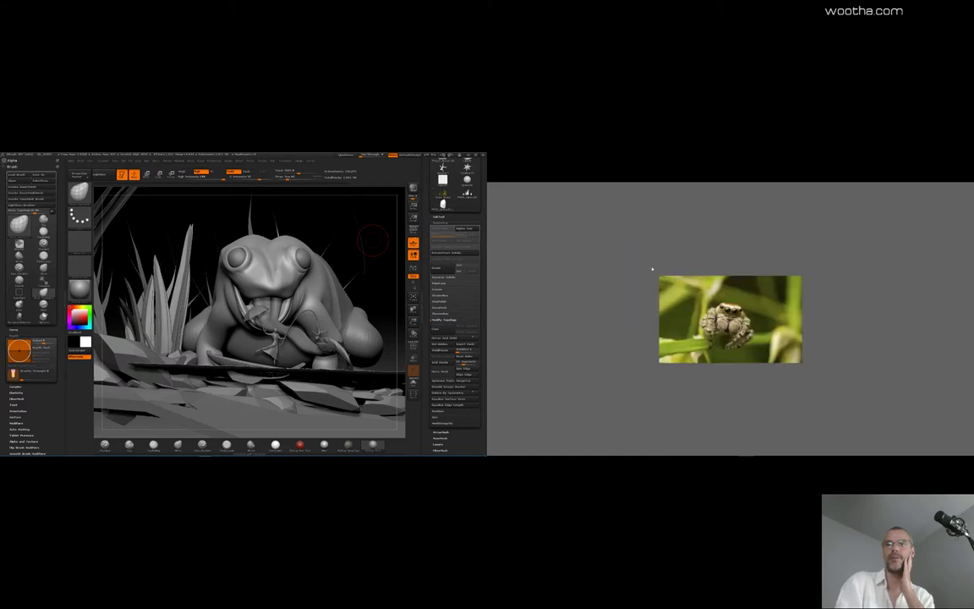
{"action": "key", "text": "Right"}
{"action": "key", "text": "Right"}
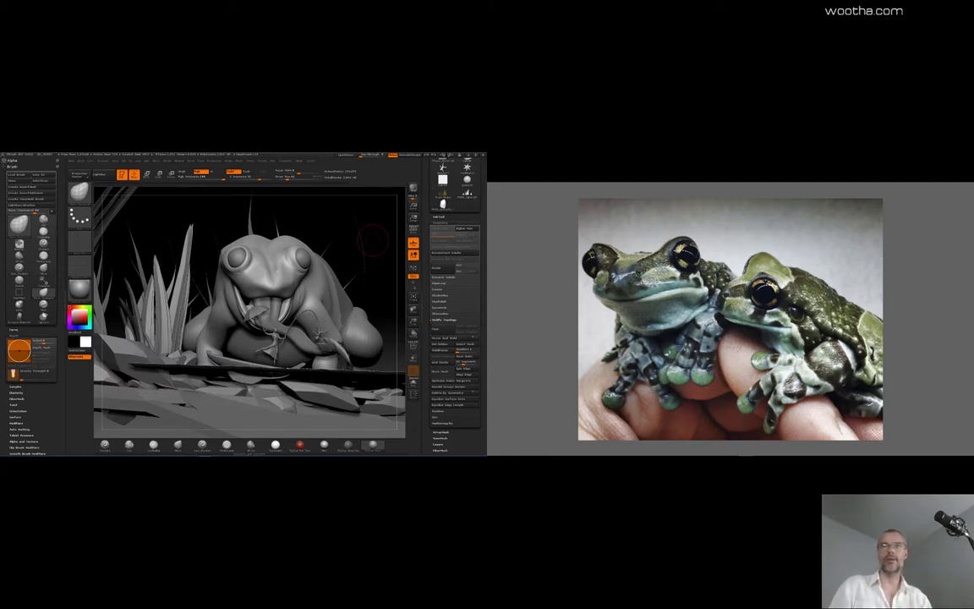
Step: Examine the photo of two frogs beside the water at 100% and view the striped ornamental spheres artwork
{"action": "scroll", "coordinate": [808, 314], "scroll_direction": "down", "scroll_amount": 3}
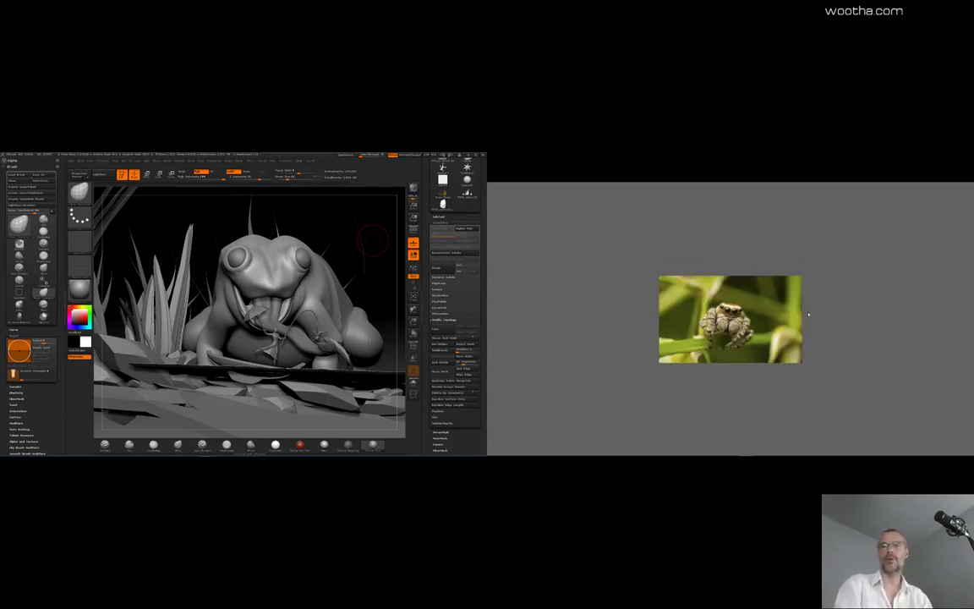
{"action": "key", "text": "Right"}
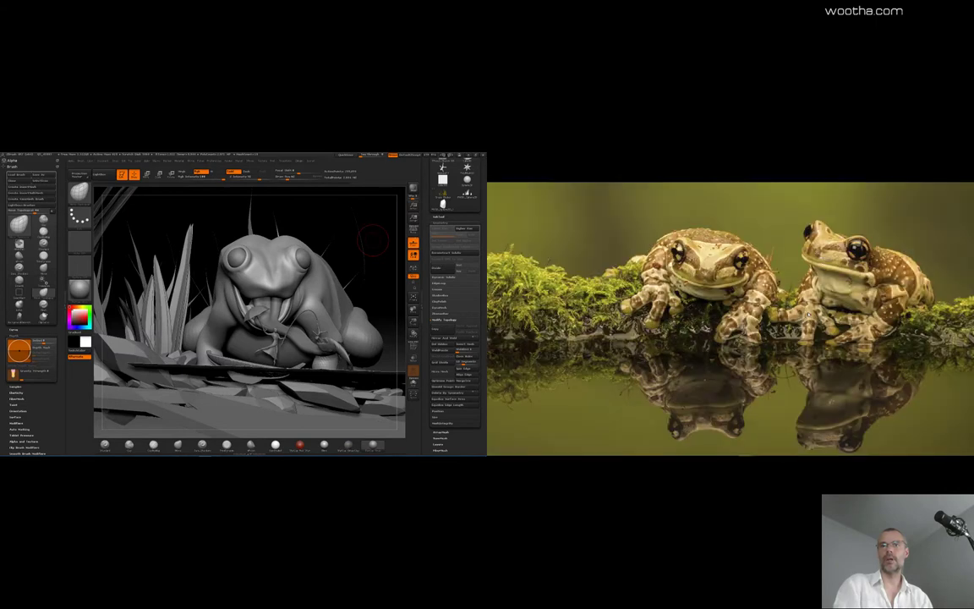
{"action": "scroll", "coordinate": [808, 315], "scroll_direction": "up", "scroll_amount": 2}
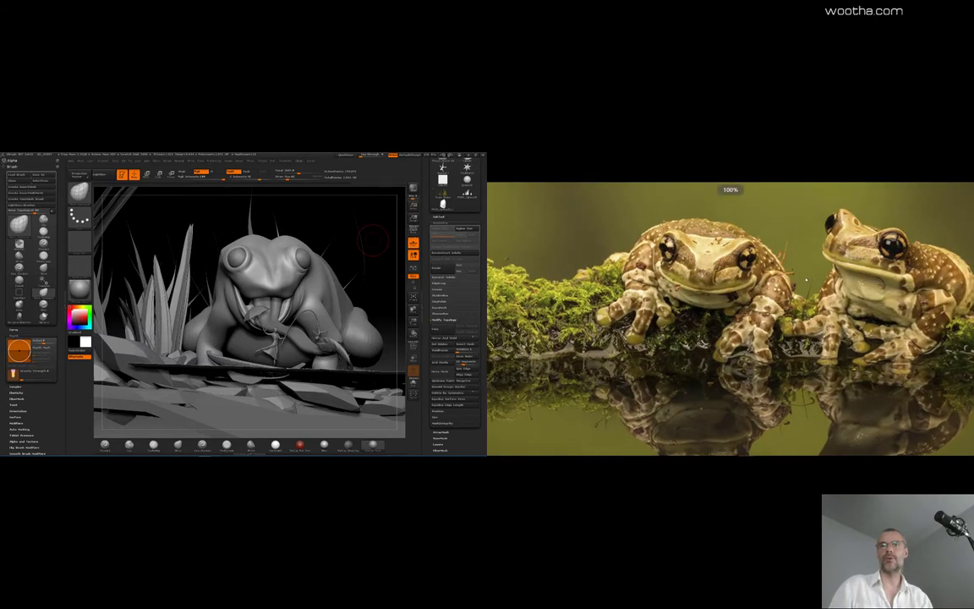
{"action": "left_click_drag", "start_coordinate": [808, 314], "coordinate": [775, 328]}
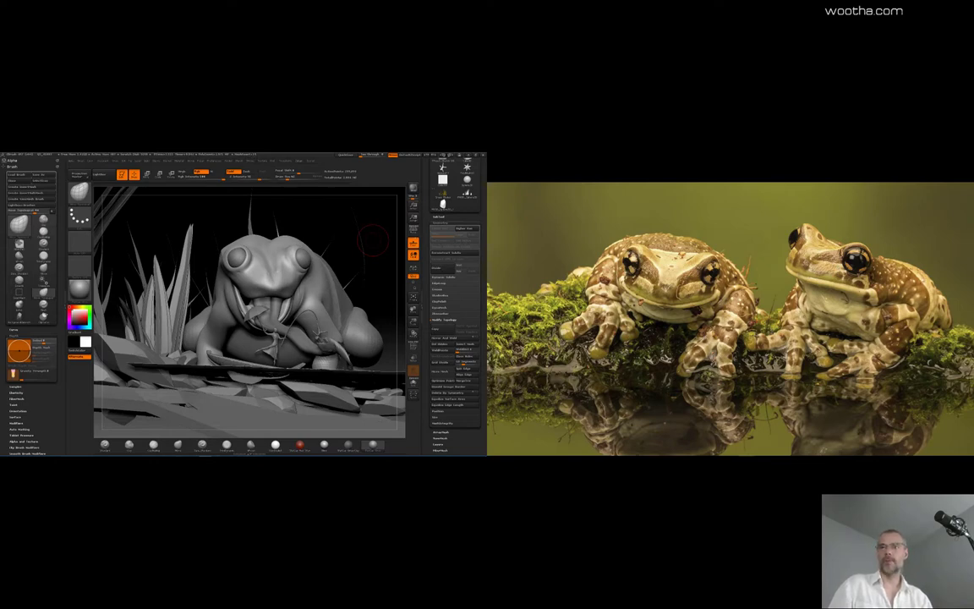
{"action": "left_click_drag", "start_coordinate": [730, 331], "coordinate": [728, 308]}
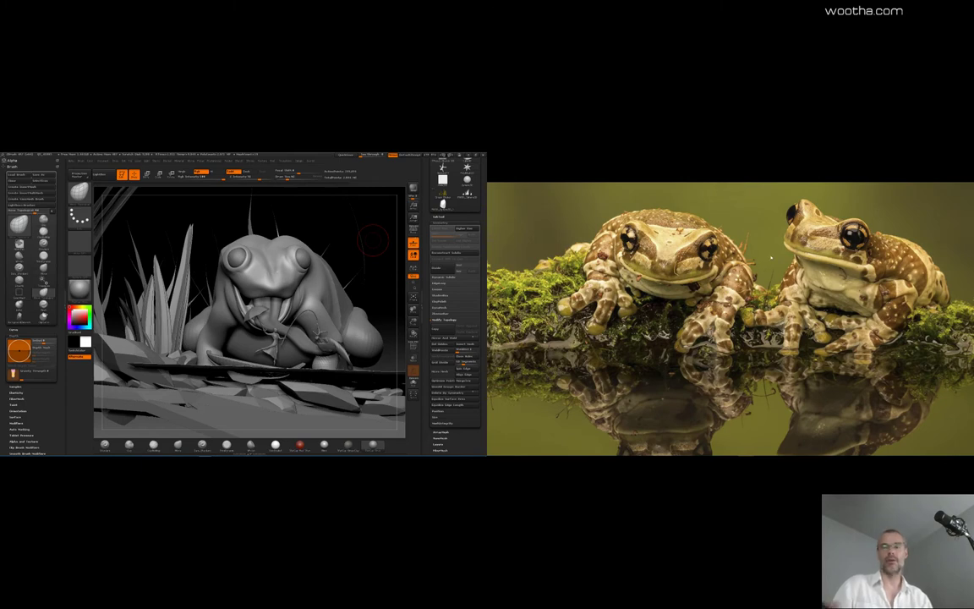
{"action": "key", "text": "Right"}
{"action": "key", "text": "Right"}
{"action": "key", "text": "Right"}
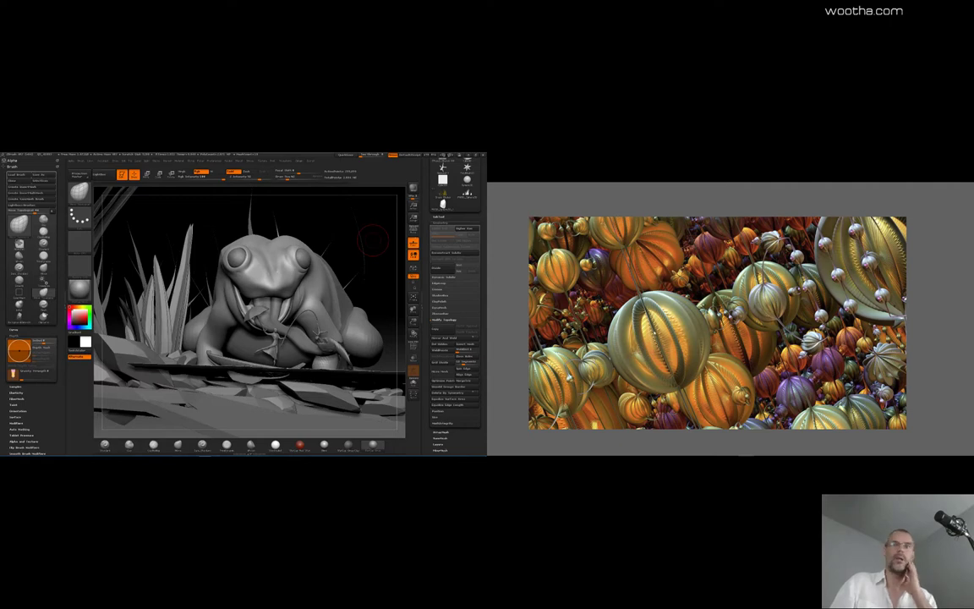
{"action": "key", "text": "space"}
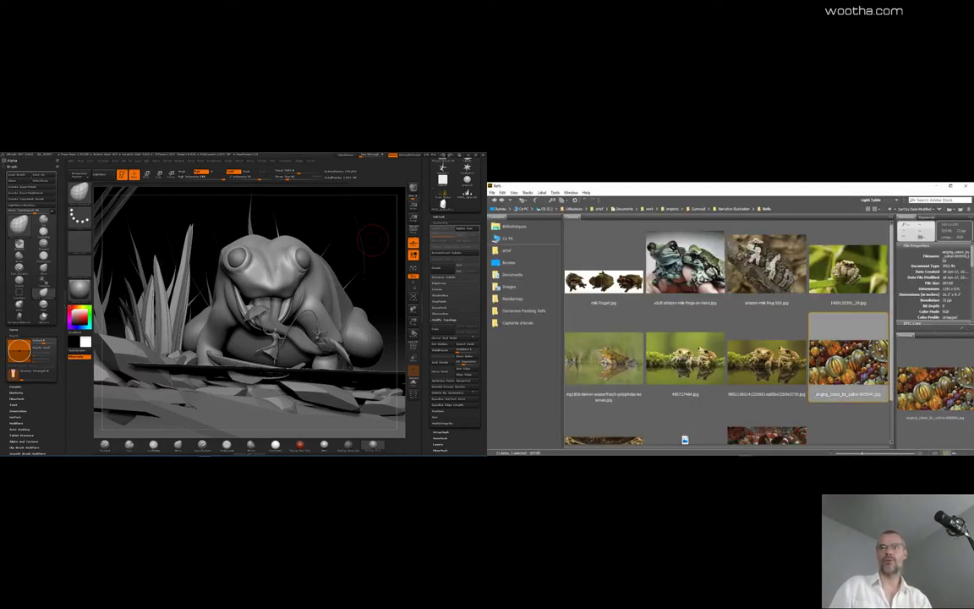
Step: Look over the remaining image thumbnails in the reference folder
{"action": "scroll", "coordinate": [884, 410], "scroll_direction": "down", "scroll_amount": 3}
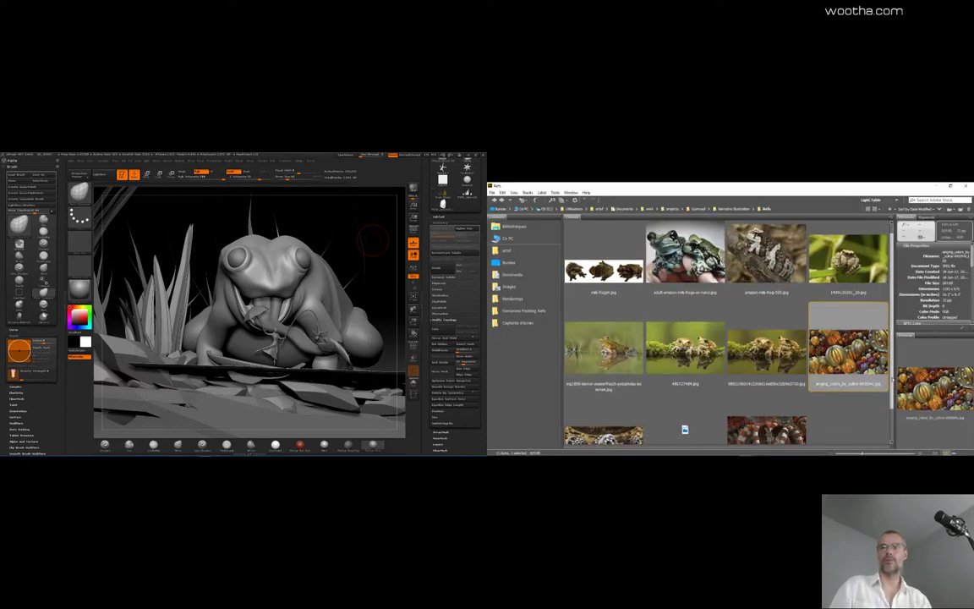
{"action": "scroll", "coordinate": [884, 410], "scroll_direction": "up", "scroll_amount": 1}
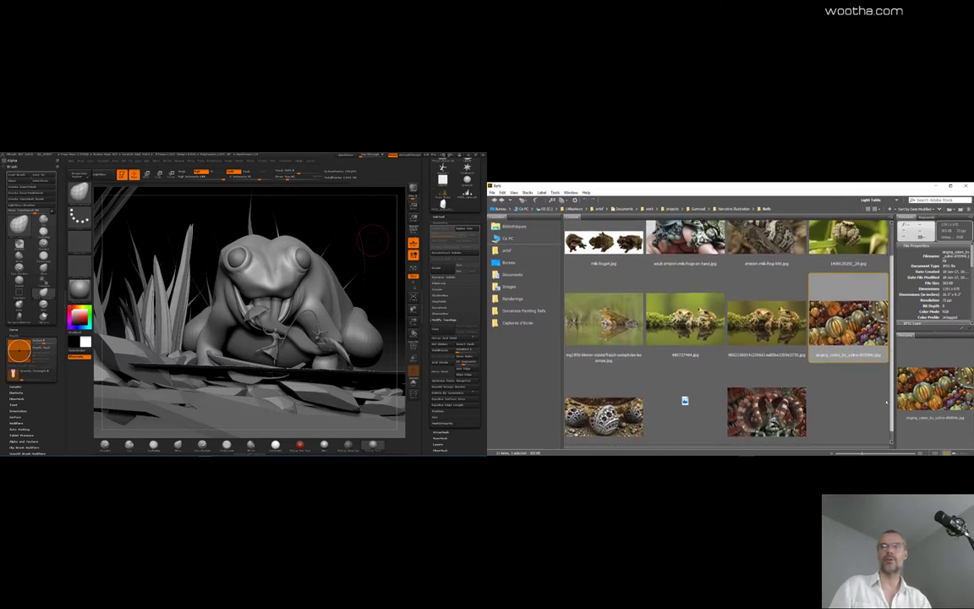
{"action": "scroll", "coordinate": [887, 381], "scroll_direction": "up", "scroll_amount": 1}
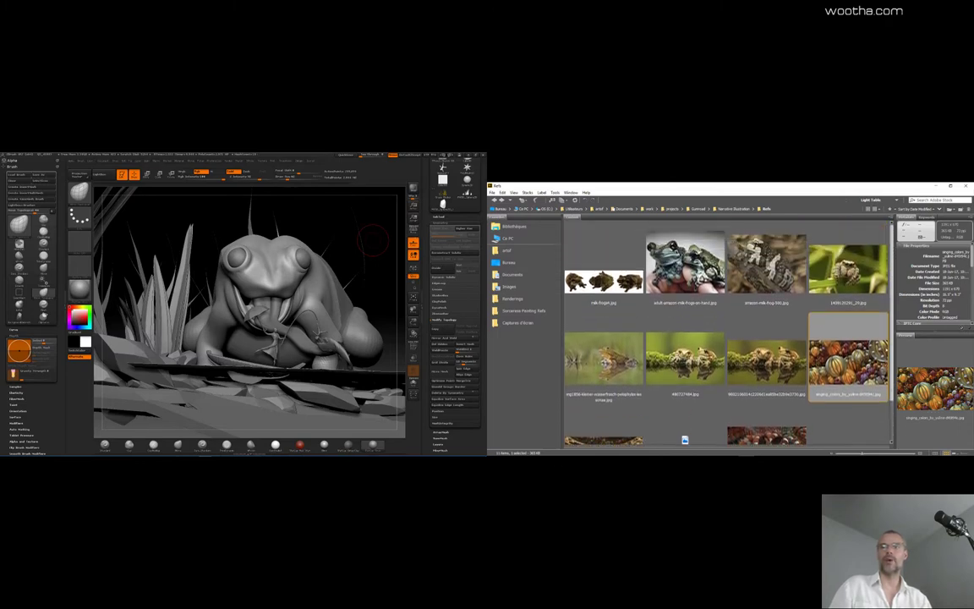
{"action": "scroll", "coordinate": [895, 365], "scroll_direction": "up", "scroll_amount": 1}
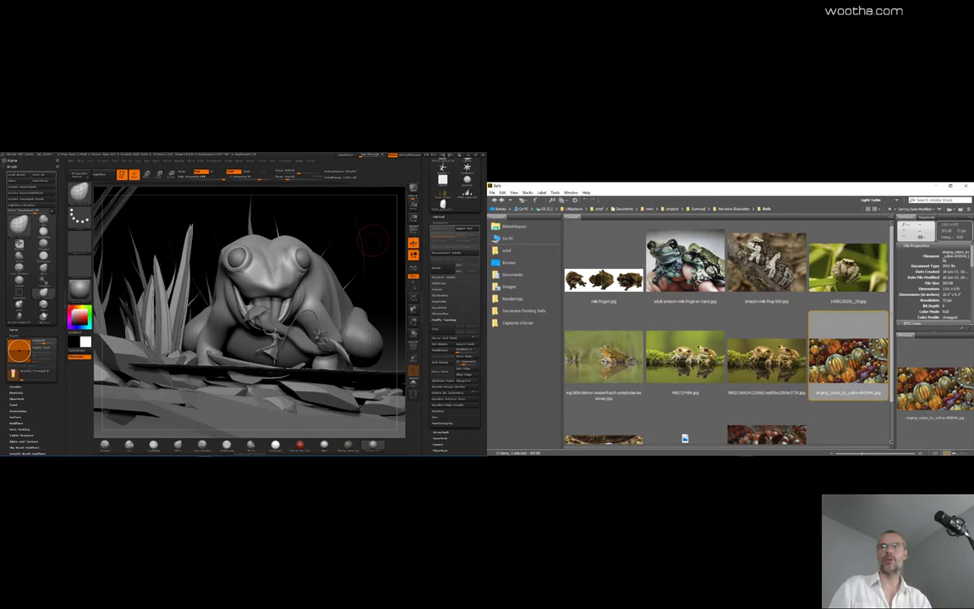
{"action": "scroll", "coordinate": [632, 354], "scroll_direction": "down", "scroll_amount": 1}
{"action": "scroll", "coordinate": [675, 343], "scroll_direction": "up", "scroll_amount": 1}
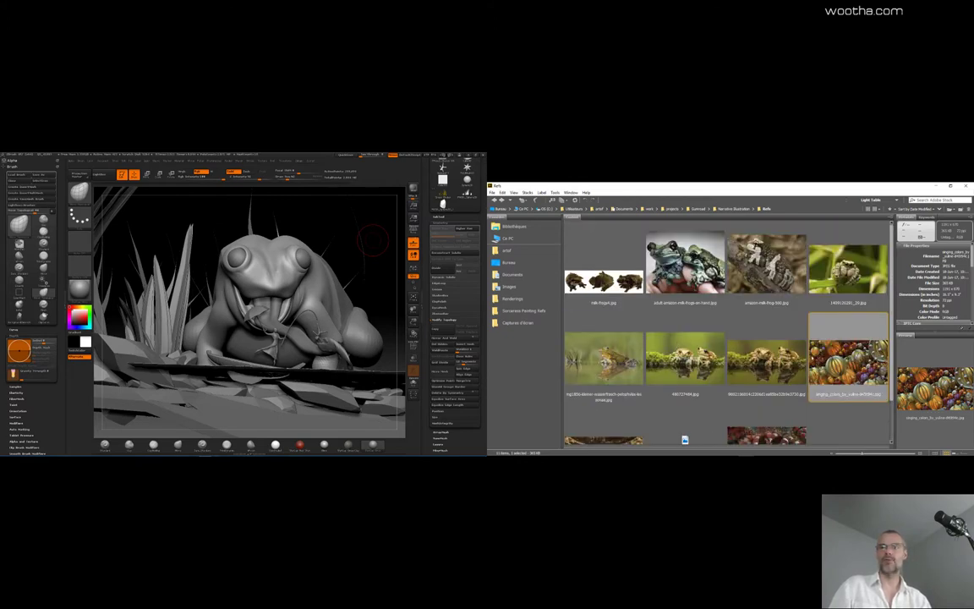
{"action": "scroll", "coordinate": [727, 330], "scroll_direction": "down", "scroll_amount": 2}
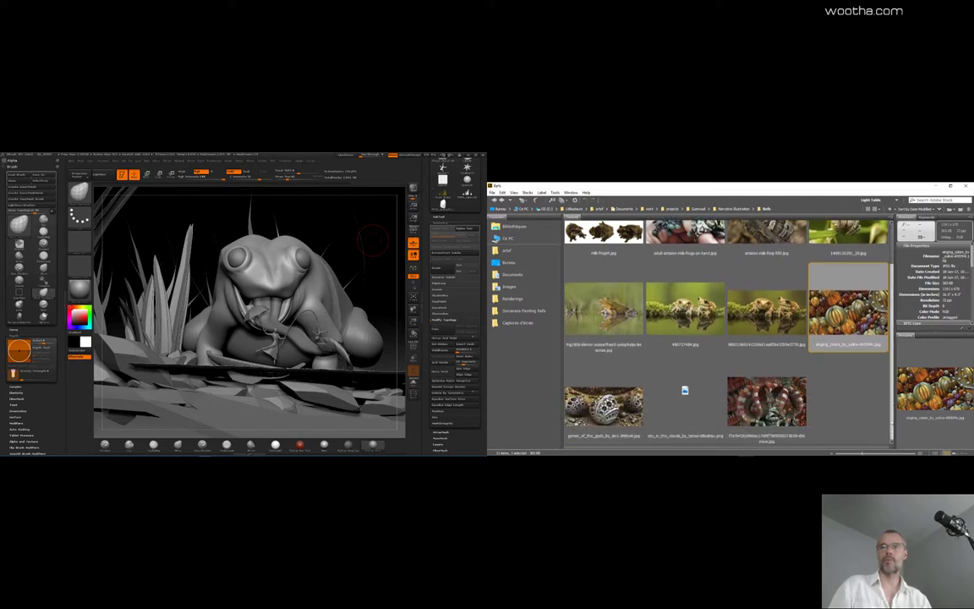
{"action": "mouse_move", "coordinate": [894, 415]}
{"action": "left_mouse_down"}
{"action": "mouse_move", "coordinate": [893, 406]}
{"action": "mouse_move", "coordinate": [894, 414]}
{"action": "left_mouse_up"}
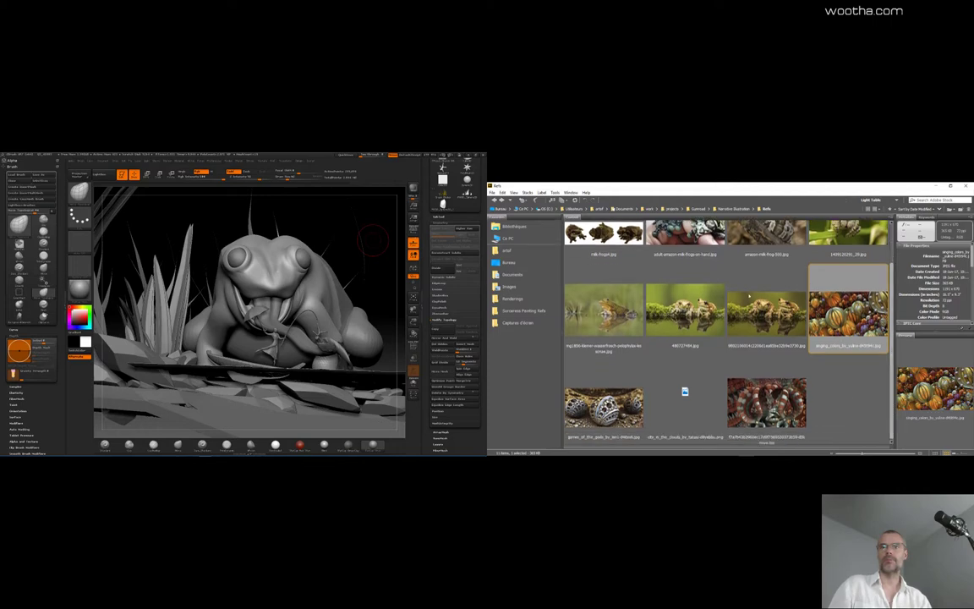
Step: Compare full-screen views of the water frog, the milk frog on a branch and the two frogs on a hand
{"action": "left_click", "coordinate": [765, 306]}
{"action": "left_click", "coordinate": [591, 287]}
{"action": "key", "text": "space"}
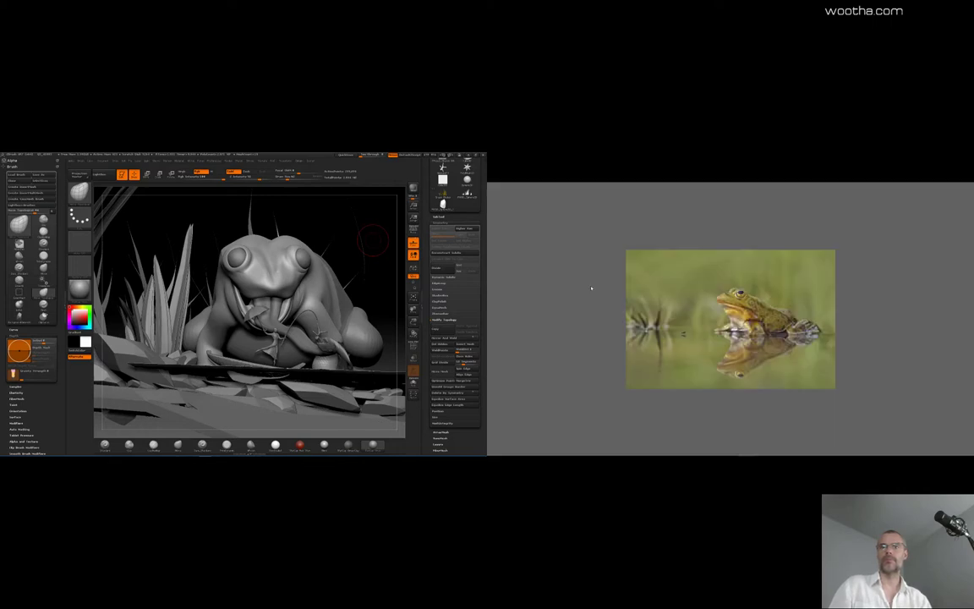
{"action": "key", "text": "space"}
{"action": "scroll", "coordinate": [842, 286], "scroll_direction": "up", "scroll_amount": 2}
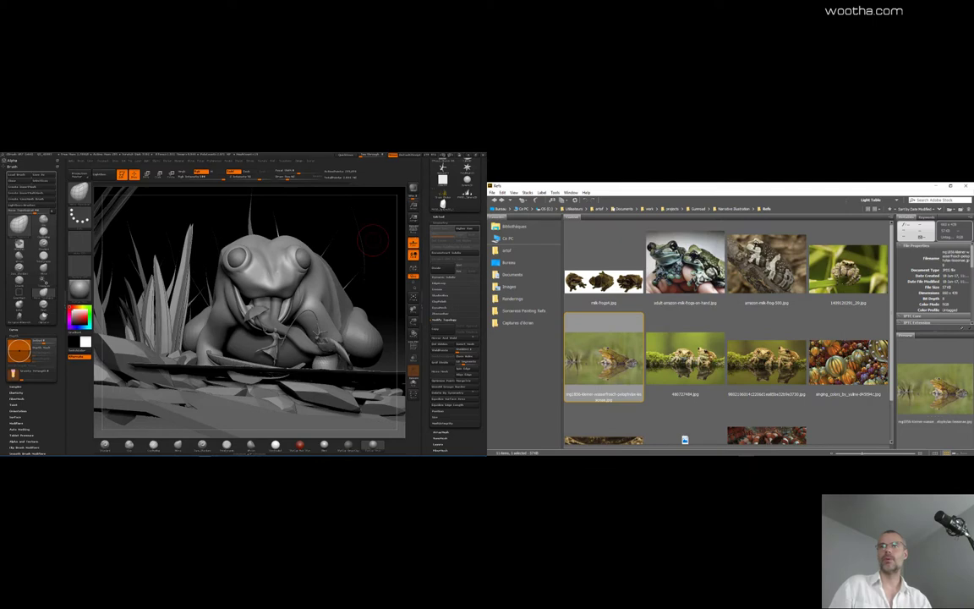
{"action": "left_click", "coordinate": [772, 273]}
{"action": "key", "text": "space"}
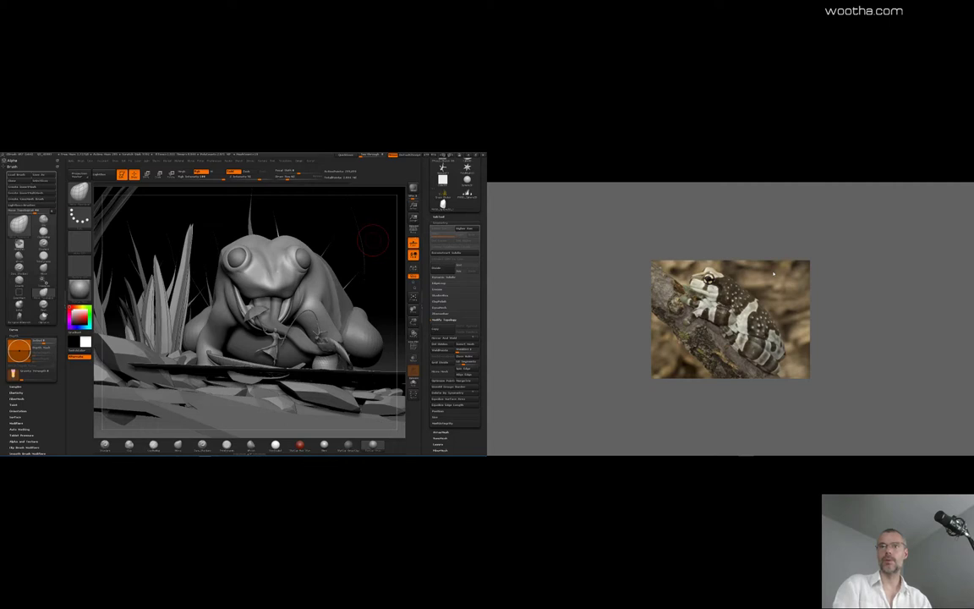
{"action": "key", "text": "Right"}
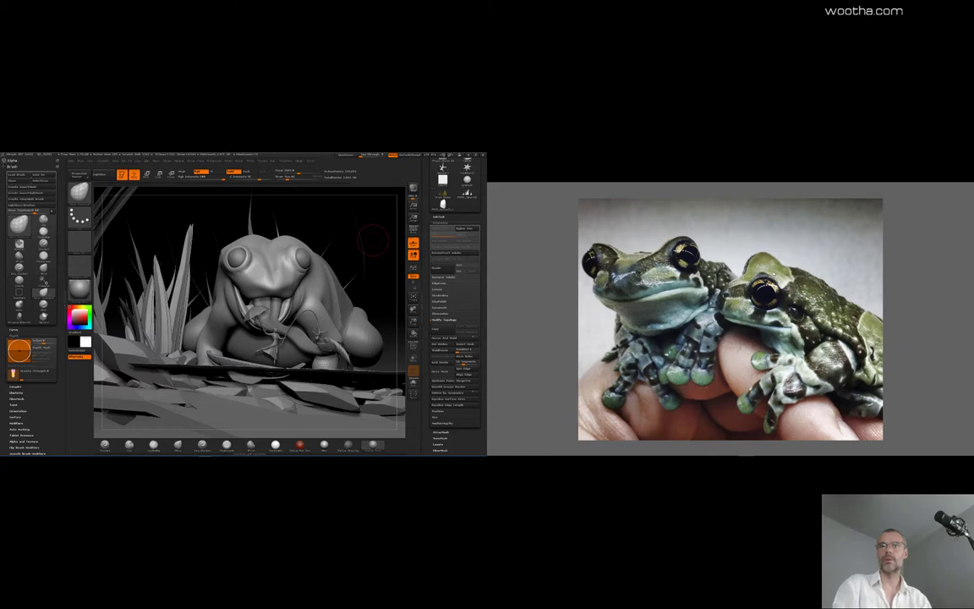
{"action": "scroll", "coordinate": [773, 273], "scroll_direction": "down", "scroll_amount": 2}
{"action": "scroll", "coordinate": [773, 273], "scroll_direction": "down", "scroll_amount": 1}
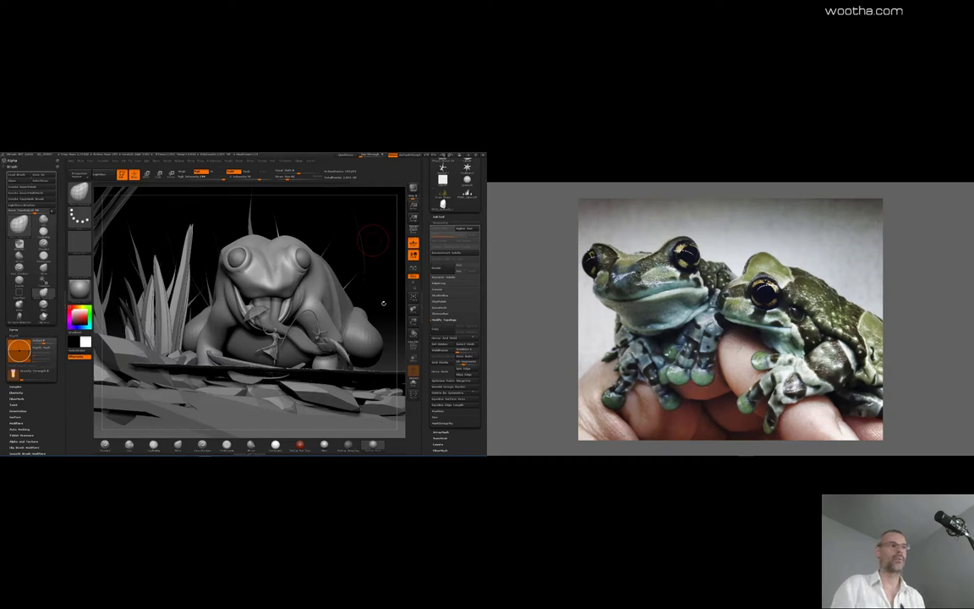
Step: Try to generate the Transpose Master posing mesh from the whole diorama
{"action": "left_click_drag", "start_coordinate": [372, 306], "coordinate": [371, 272]}
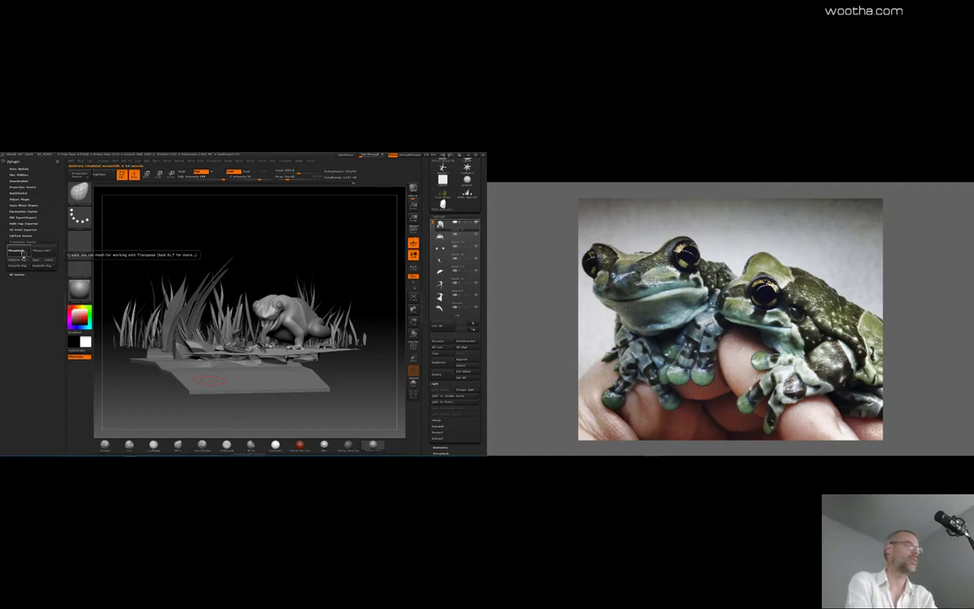
{"action": "left_click", "coordinate": [22, 252]}
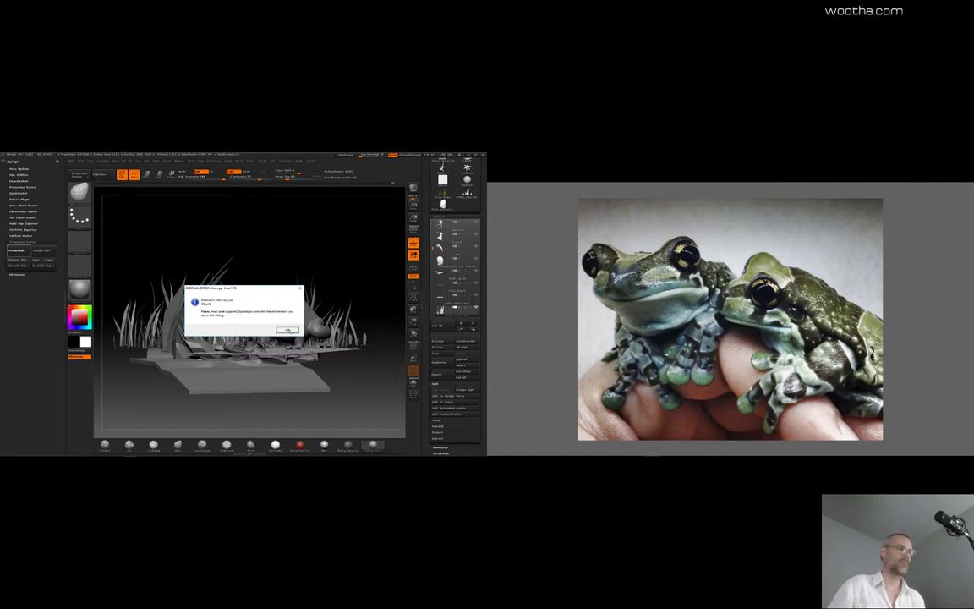
{"action": "left_click", "coordinate": [288, 329]}
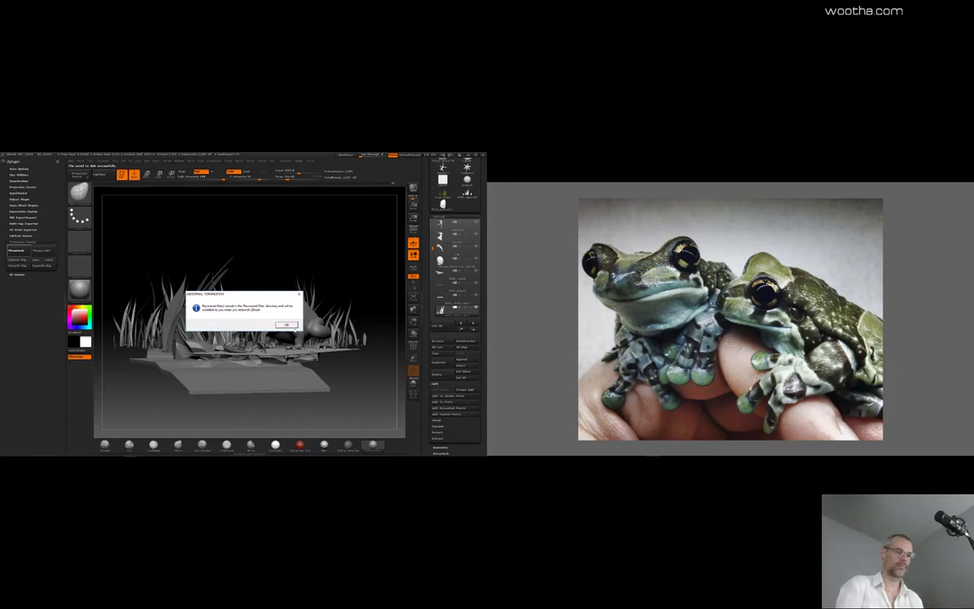
{"action": "left_click", "coordinate": [287, 324]}
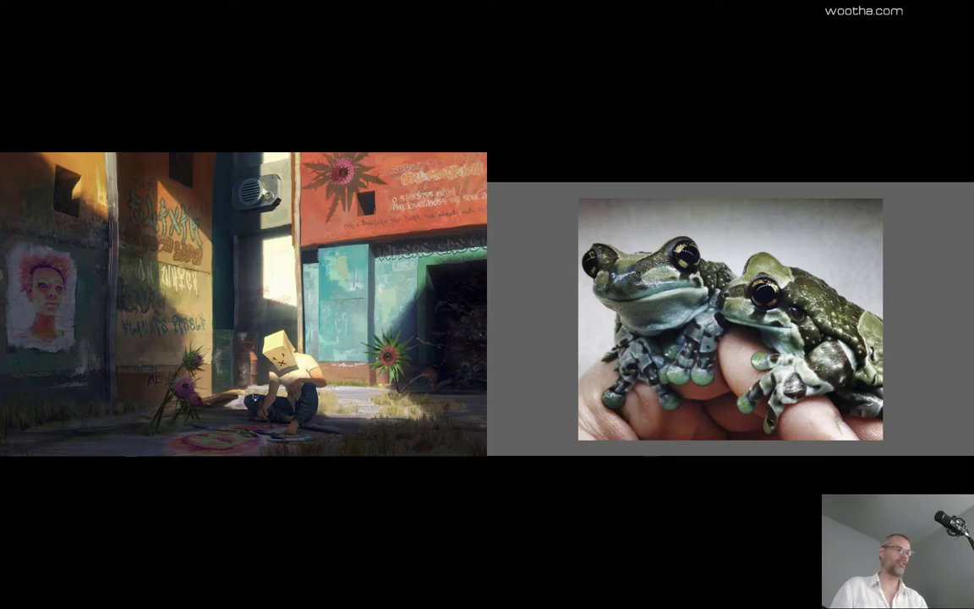
{"action": "key", "text": "alt+Tab"}
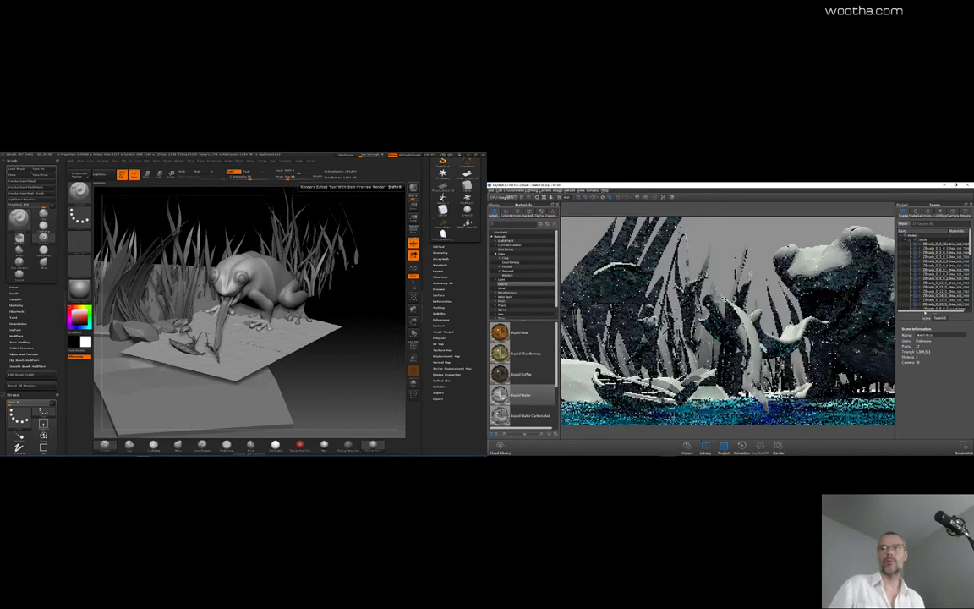
Step: In KeyShot, rename the blue liquid material Caribbean Water and save it to the Liquids folder of the material library
{"action": "left_click", "coordinate": [942, 318]}
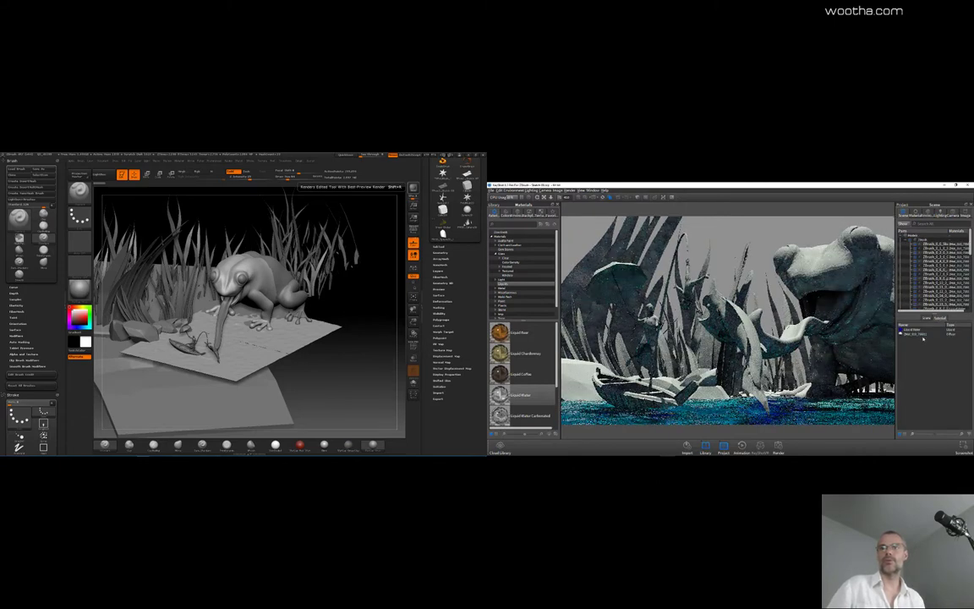
{"action": "double_click", "coordinate": [913, 332]}
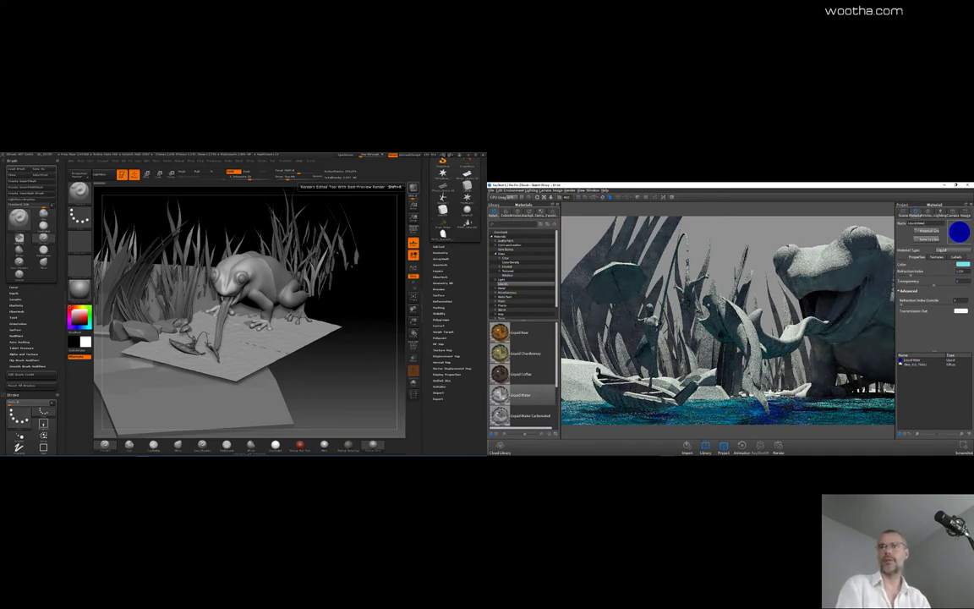
{"action": "key", "text": "BackSpace"}
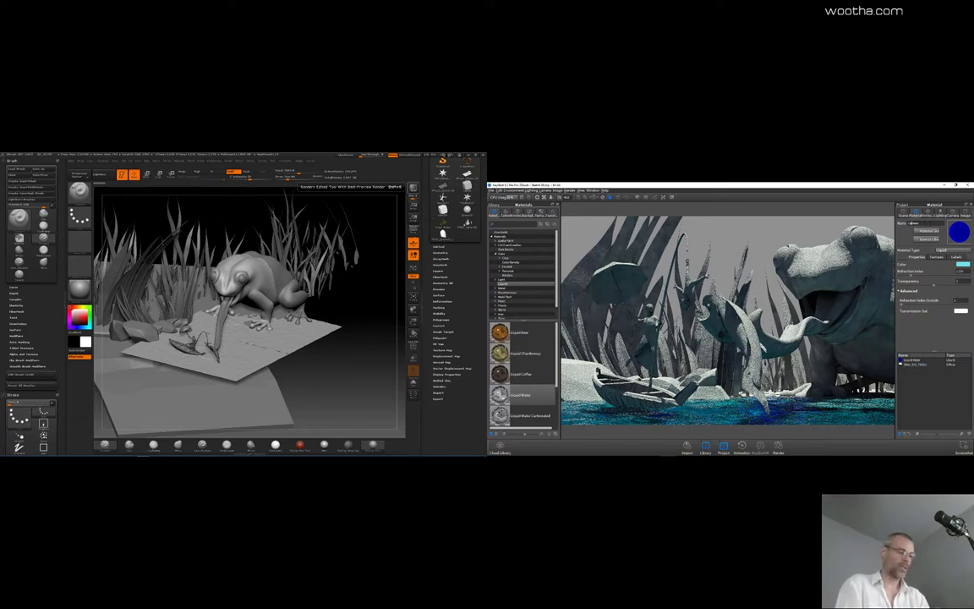
{"action": "type", "text": "caribbean"}
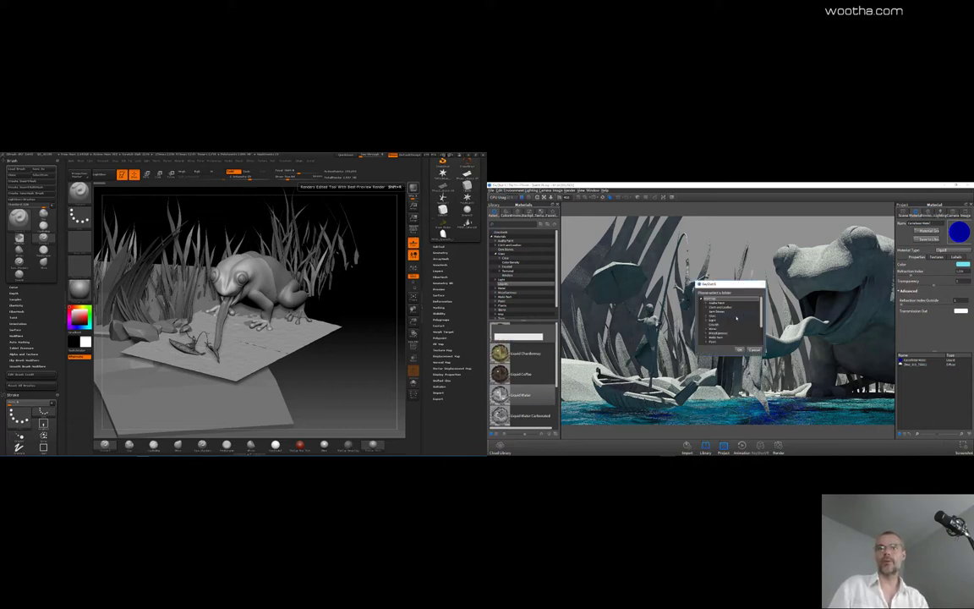
{"action": "left_click", "coordinate": [719, 325]}
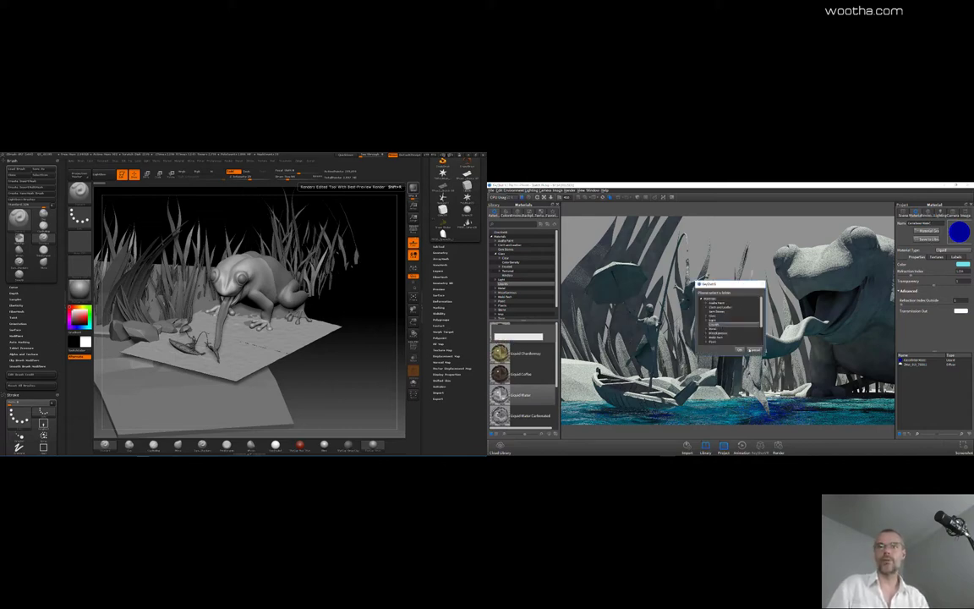
{"action": "left_click", "coordinate": [739, 349]}
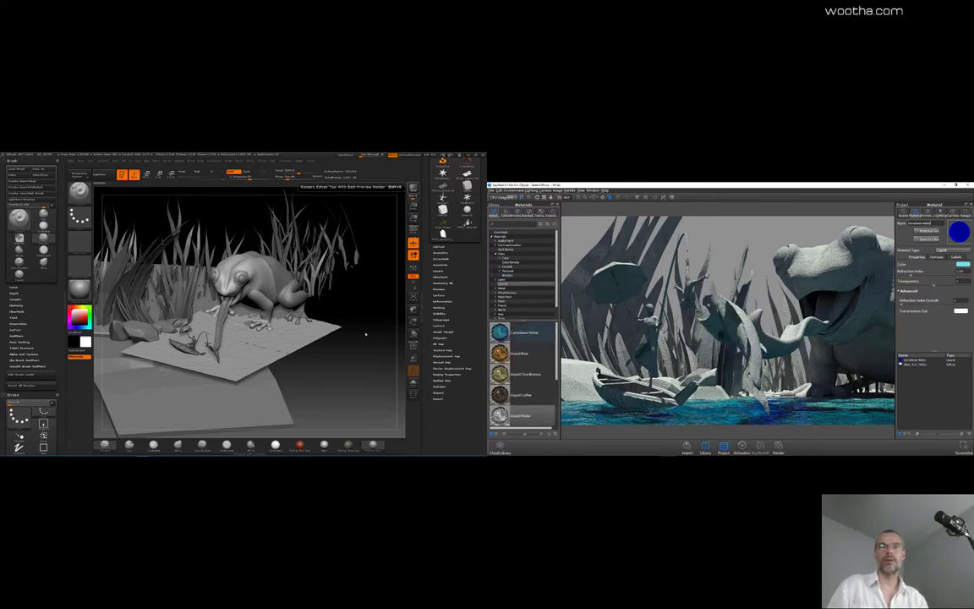
Step: Send the ZBrush scene to KeyShot again and apply the saved Caribbean Water material to the water plane
{"action": "left_click", "coordinate": [414, 188]}
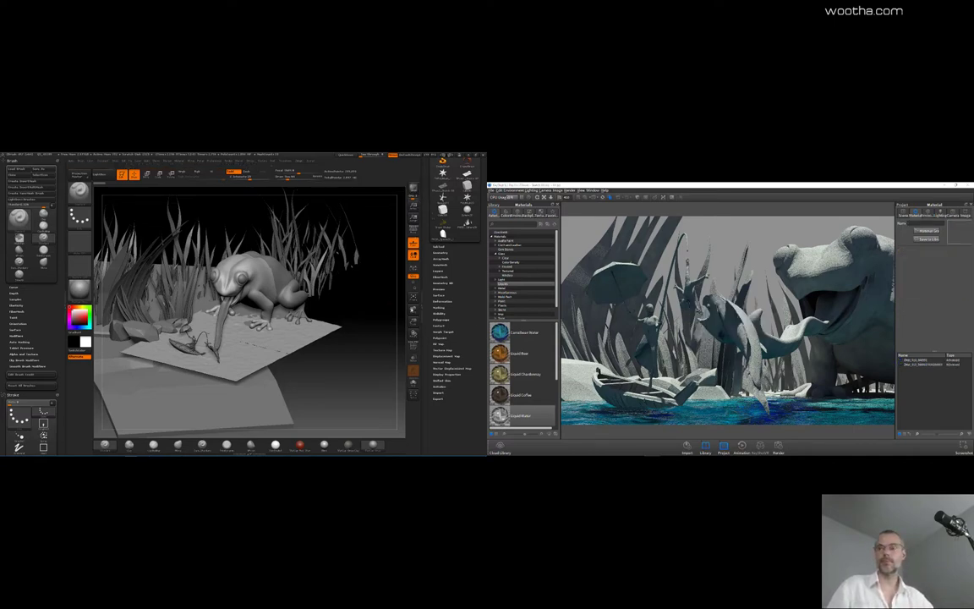
{"action": "key", "text": "ctrl+z"}
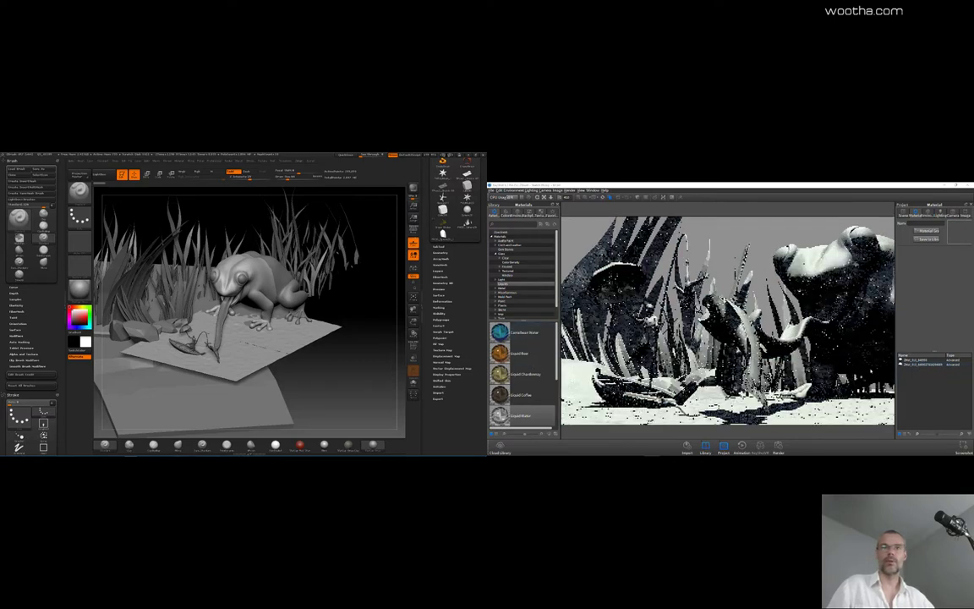
{"action": "left_click", "coordinate": [902, 213]}
{"action": "left_click", "coordinate": [858, 406]}
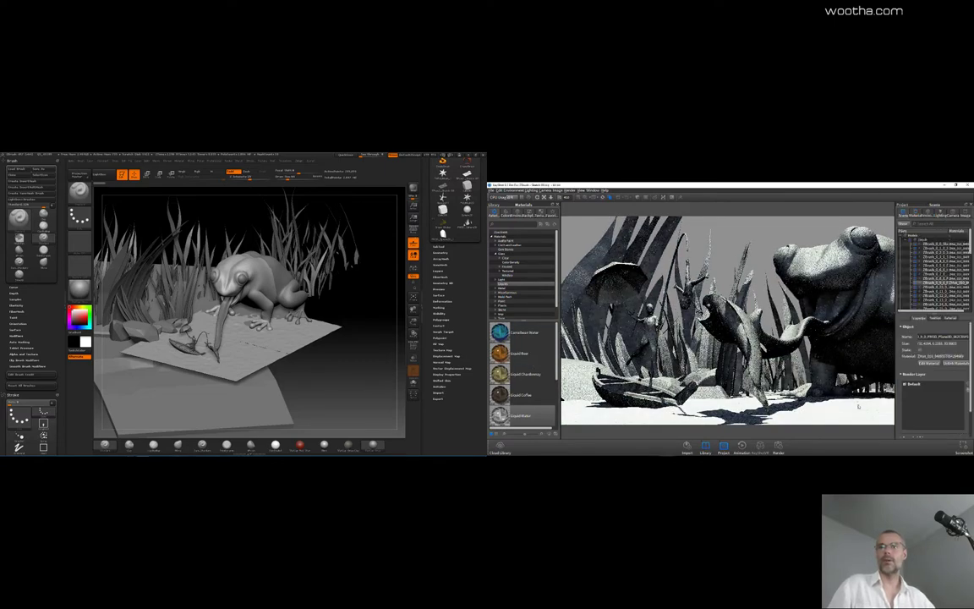
{"action": "left_click_drag", "start_coordinate": [515, 334], "coordinate": [955, 295]}
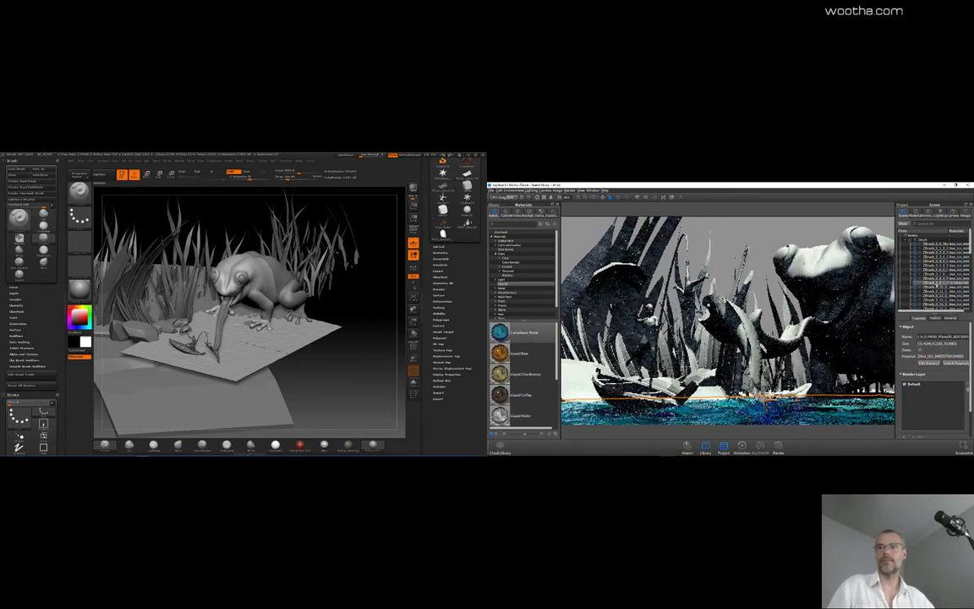
Step: Change the remaining scene material from Advanced to the Diffuse type and turn off its diffuse texture map
{"action": "left_click", "coordinate": [916, 213]}
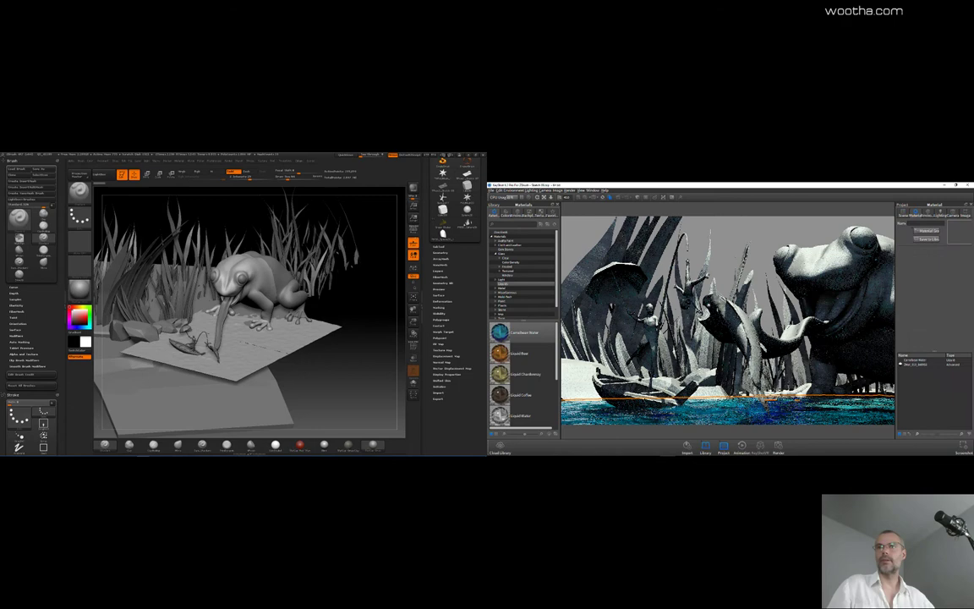
{"action": "left_click", "coordinate": [911, 364]}
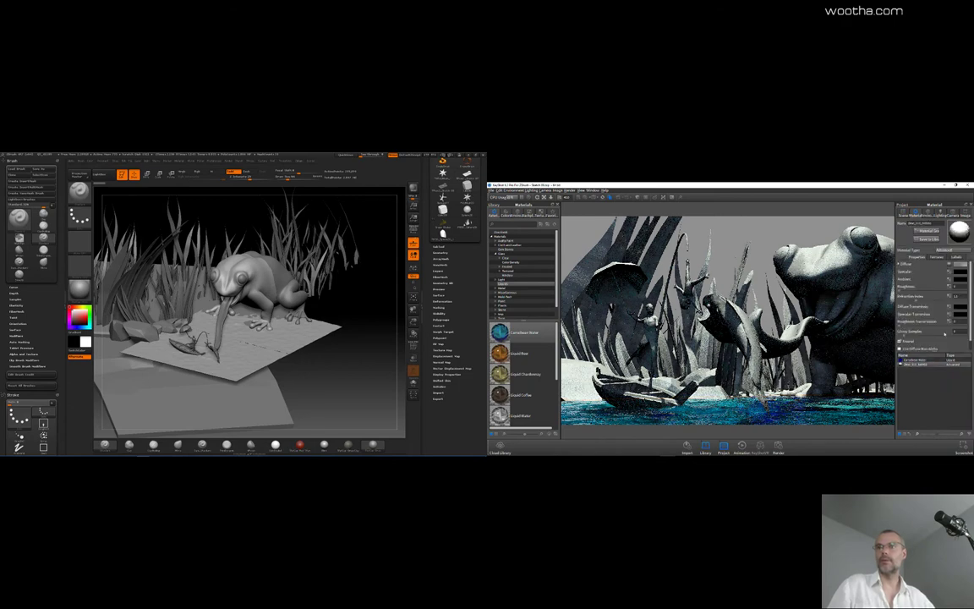
{"action": "left_click", "coordinate": [943, 251]}
{"action": "left_click", "coordinate": [943, 259]}
{"action": "left_click", "coordinate": [936, 257]}
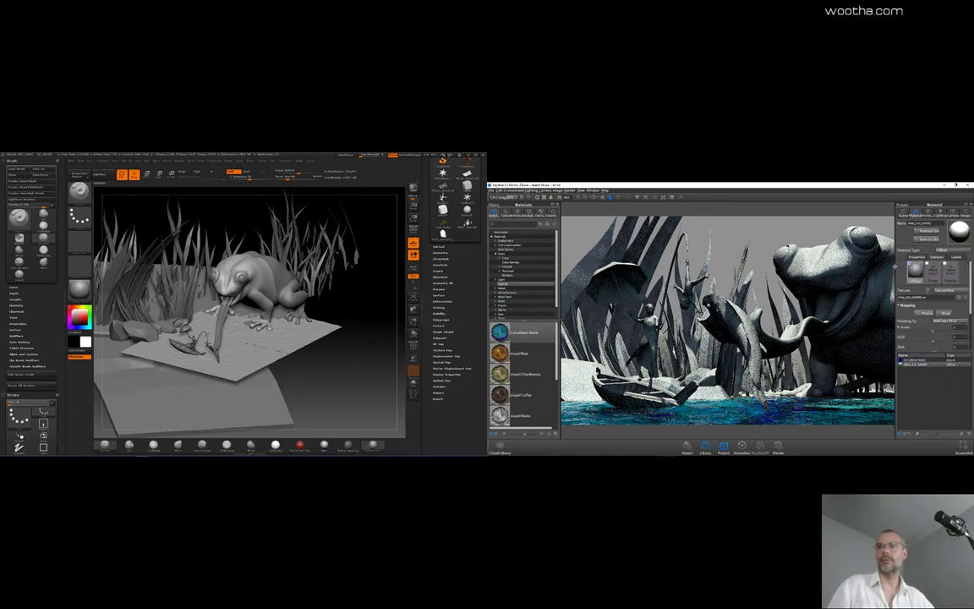
{"action": "left_click", "coordinate": [910, 263]}
{"action": "left_click", "coordinate": [919, 258]}
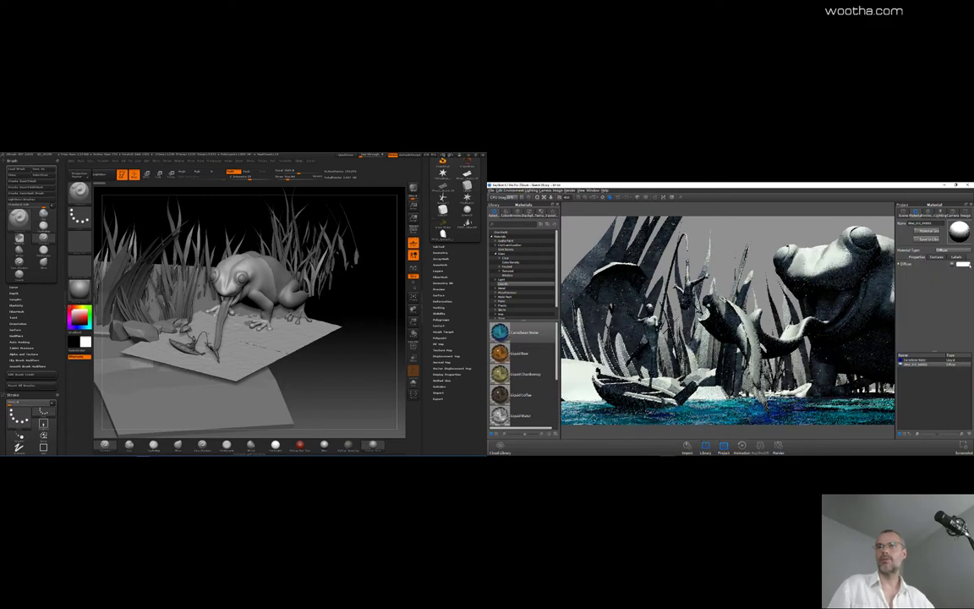
Step: Darken the scene material's diffuse colour from white to grey with a value of 80
{"action": "left_click", "coordinate": [962, 264]}
{"action": "left_click_drag", "start_coordinate": [959, 279], "coordinate": [901, 271]}
{"action": "type", "text": "80"}
{"action": "key", "text": "Return"}
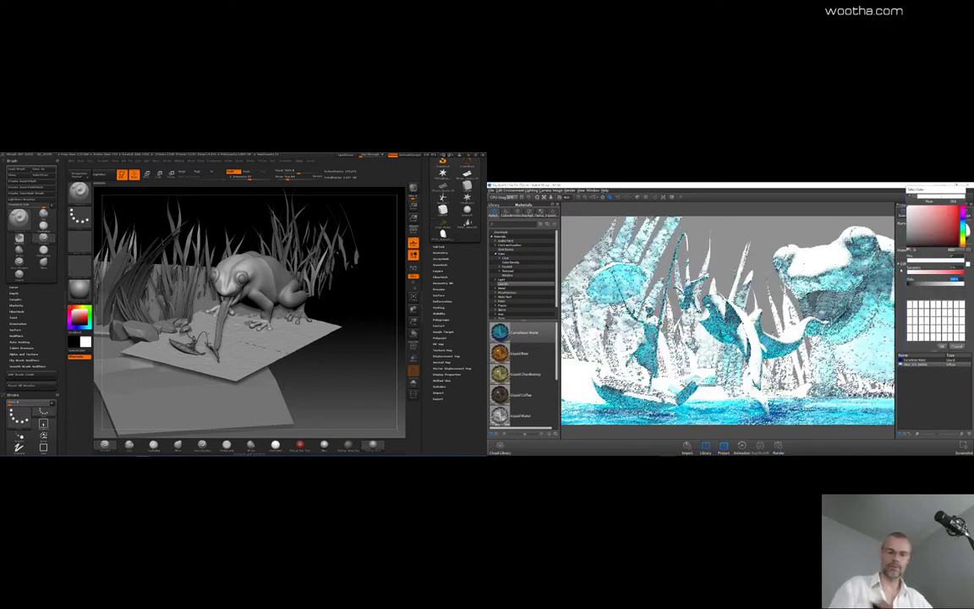
{"action": "left_click", "coordinate": [936, 346]}
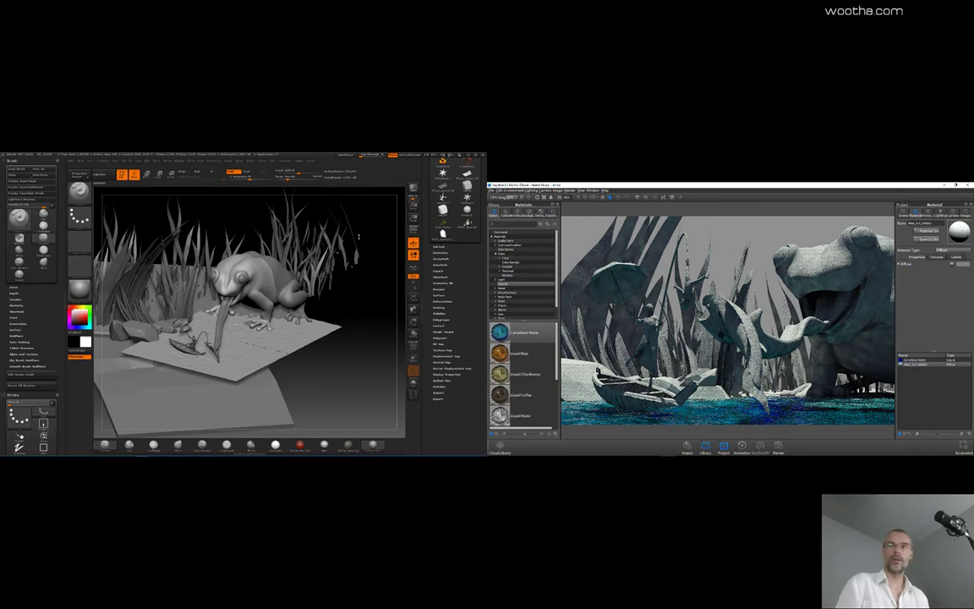
Step: Switch to ZBrush and examine the diorama from the side together with its full list of subtools
{"action": "left_click_drag", "start_coordinate": [377, 306], "coordinate": [372, 311]}
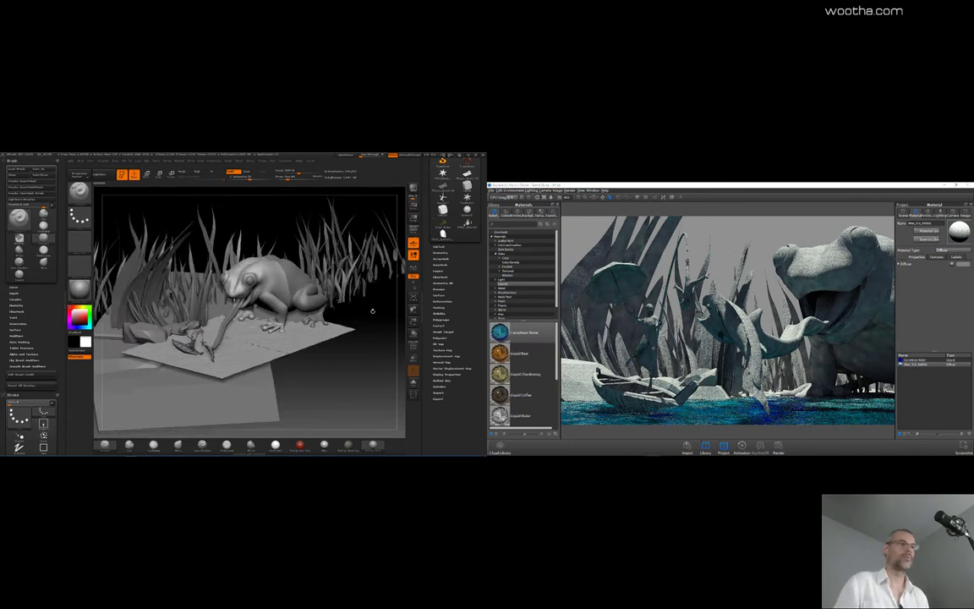
{"action": "left_click_drag", "start_coordinate": [369, 353], "coordinate": [349, 393], "text": "shift"}
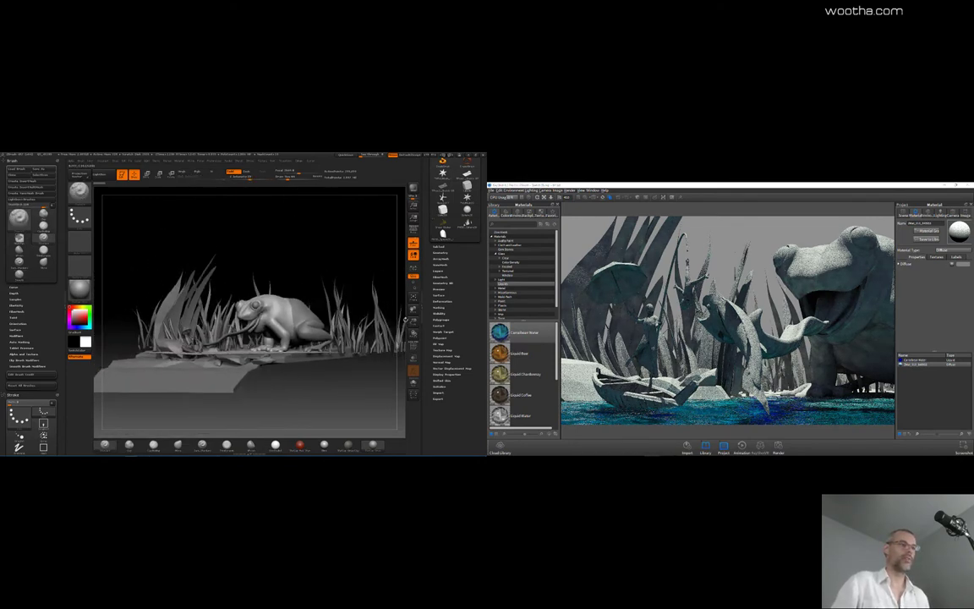
{"action": "left_click", "coordinate": [438, 247]}
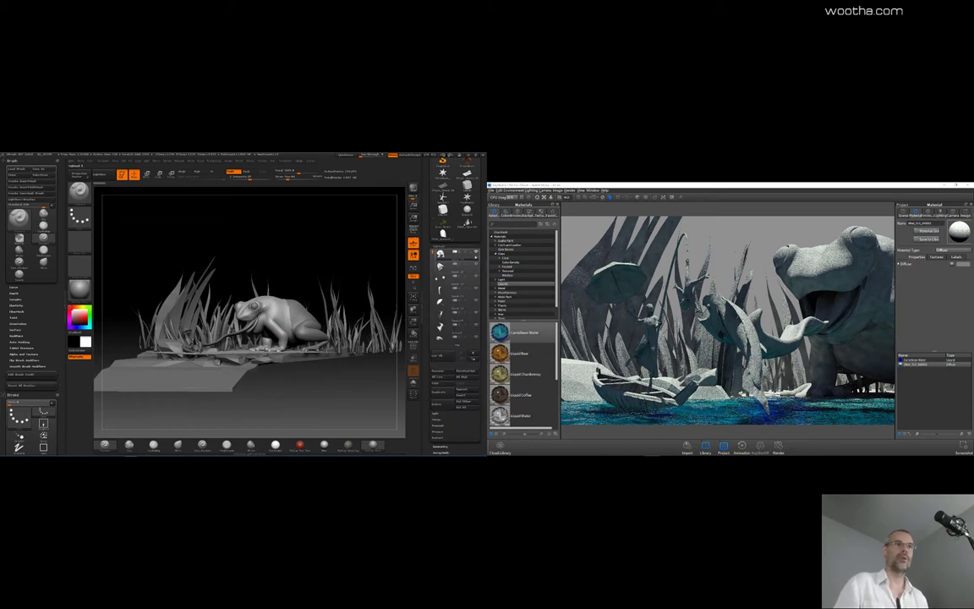
{"action": "left_click", "coordinate": [476, 253]}
{"action": "left_click", "coordinate": [476, 253]}
{"action": "left_click_drag", "start_coordinate": [434, 253], "coordinate": [434, 316]}
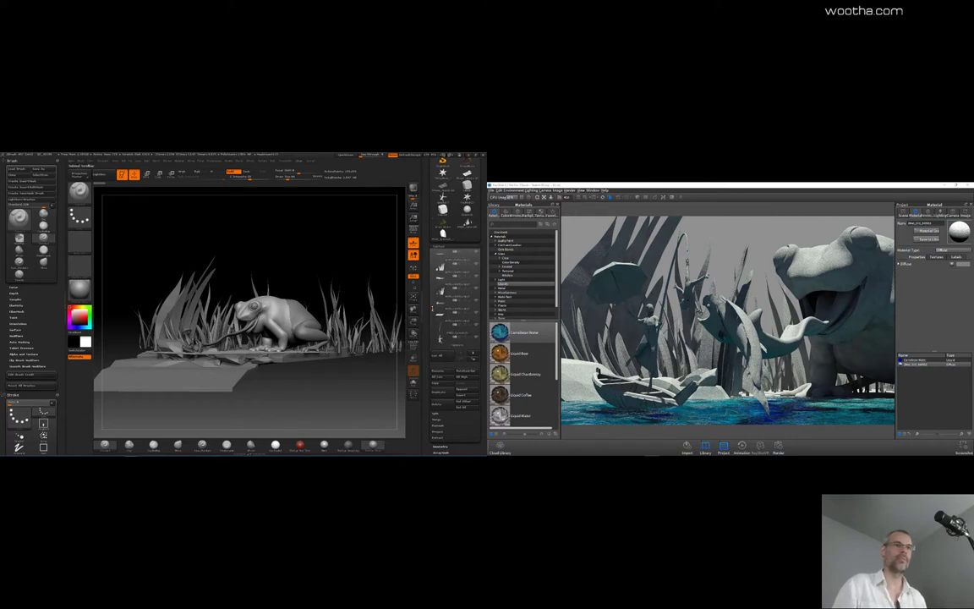
{"action": "left_click_drag", "start_coordinate": [432, 308], "coordinate": [432, 251]}
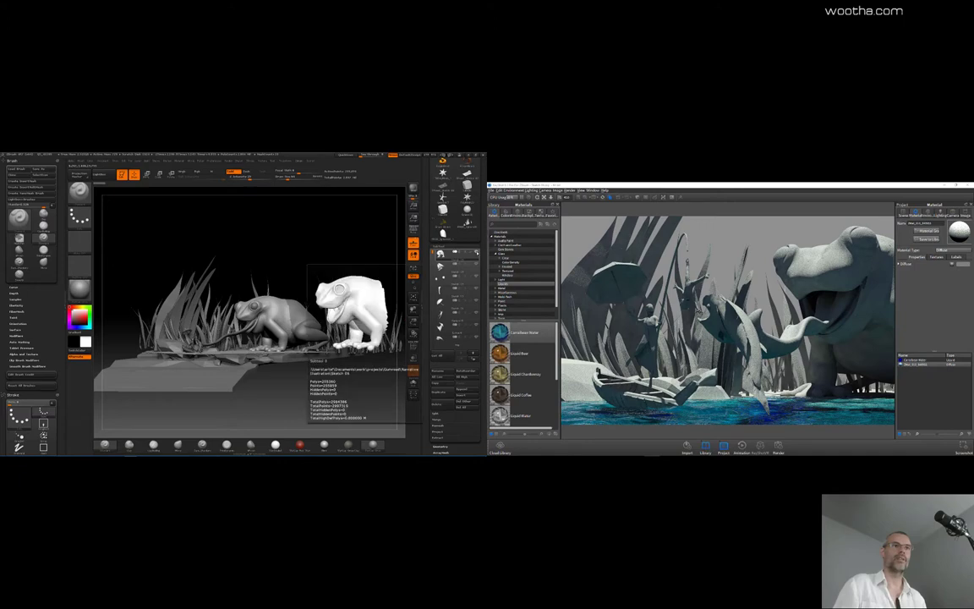
Step: Hide all other subtools so only the frog's front body half and its eyes are shown
{"action": "left_click", "coordinate": [476, 253]}
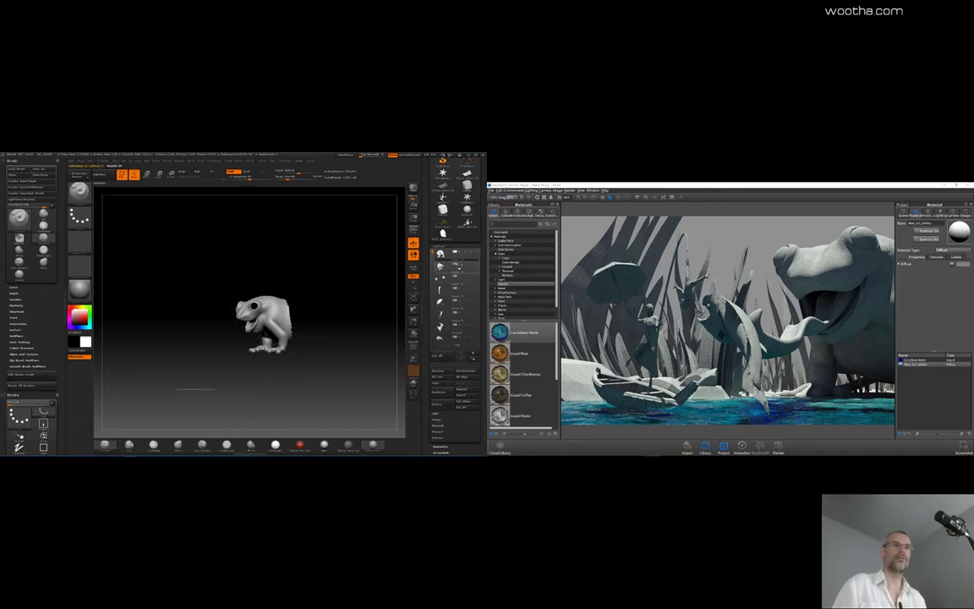
{"action": "left_click", "coordinate": [471, 251]}
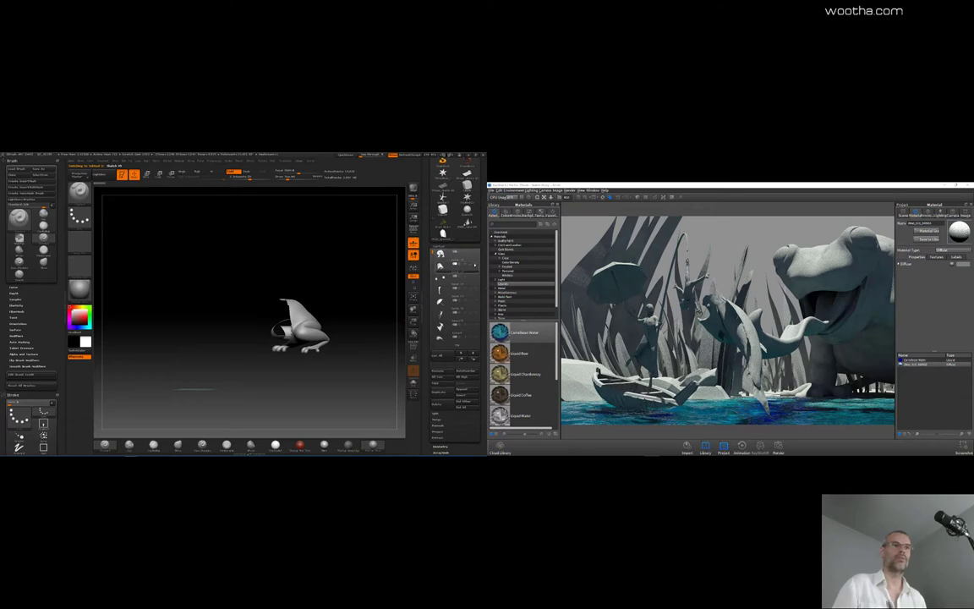
{"action": "left_click", "coordinate": [449, 280]}
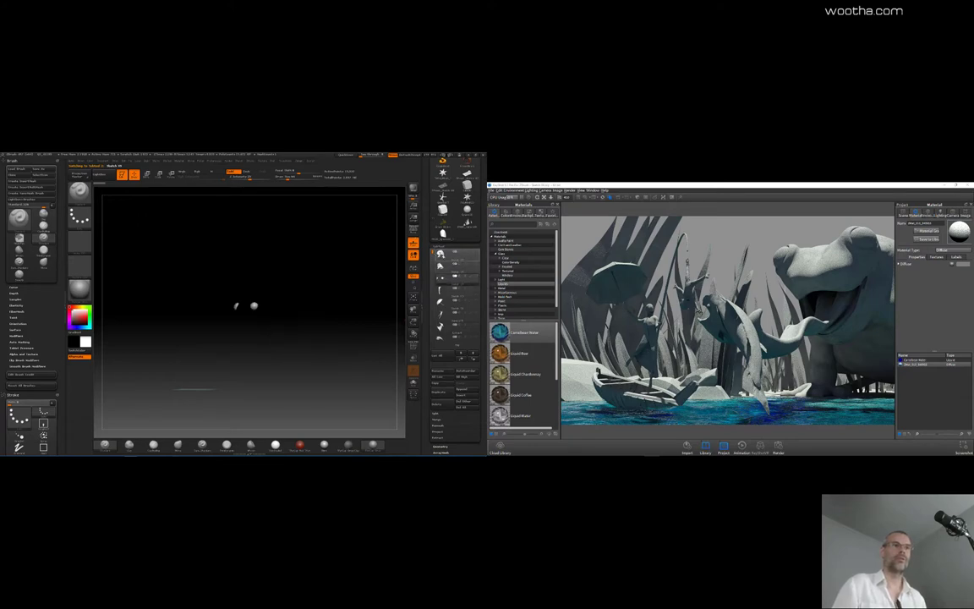
{"action": "key", "text": "Up"}
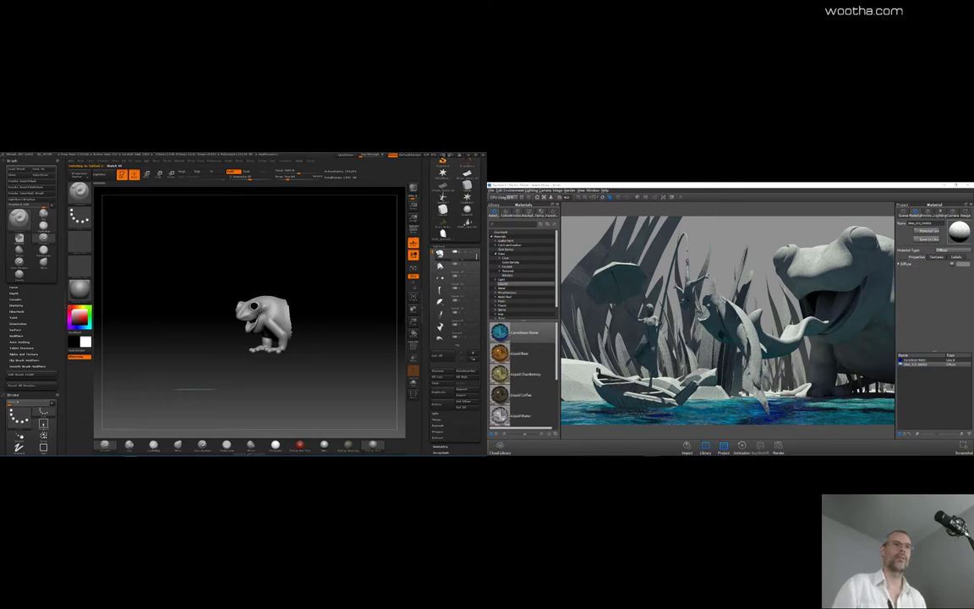
{"action": "left_click", "coordinate": [444, 254]}
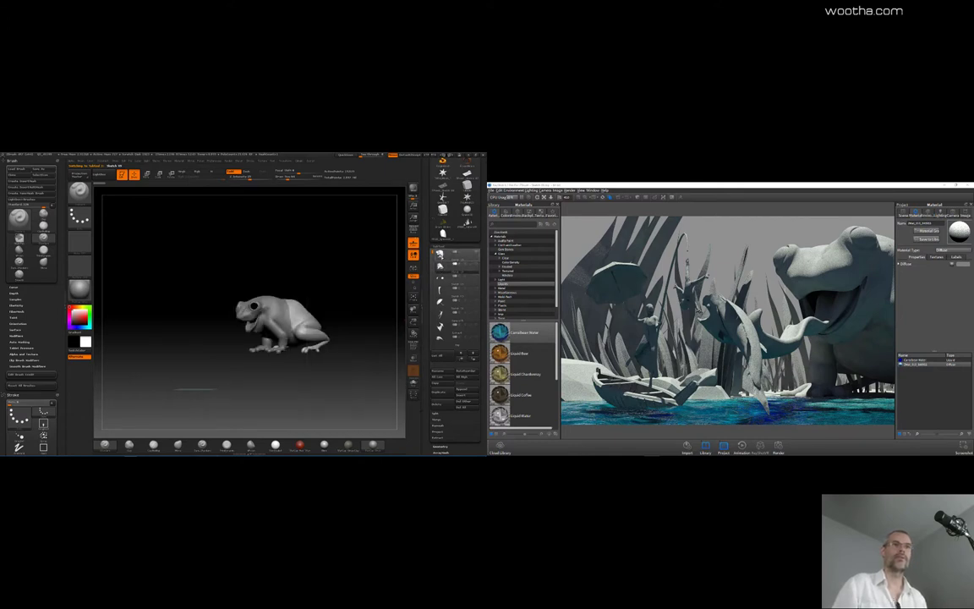
{"action": "left_click", "coordinate": [446, 266]}
{"action": "left_click_drag", "start_coordinate": [373, 306], "coordinate": [211, 341]}
{"action": "left_click", "coordinate": [477, 278]}
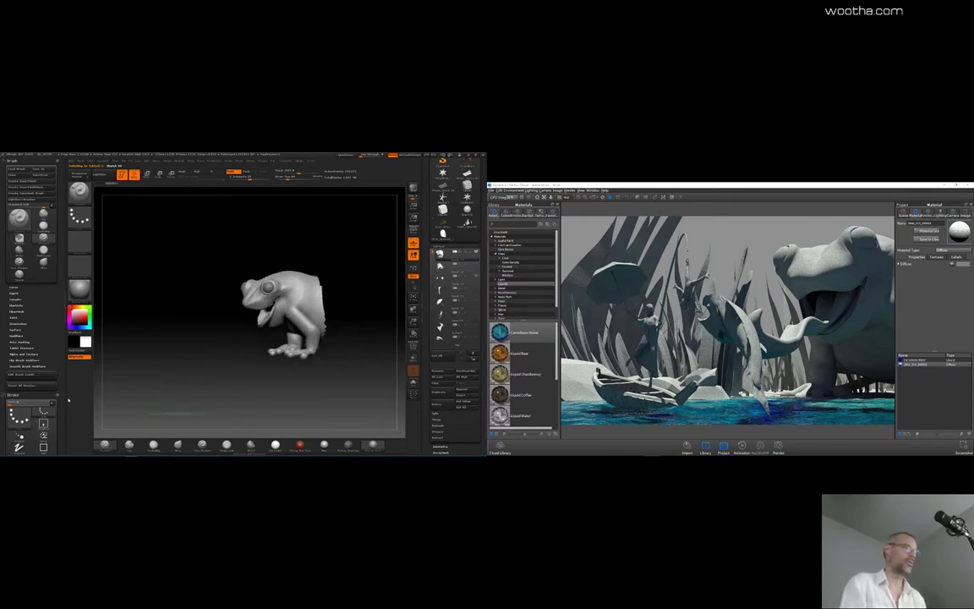
Step: Generate a Transpose Master mesh from the visible frog front half and eyes for posing
{"action": "mouse_move", "coordinate": [63, 391]}
{"action": "left_mouse_down"}
{"action": "mouse_move", "coordinate": [57, 340]}
{"action": "mouse_move", "coordinate": [49, 373]}
{"action": "left_mouse_up"}
{"action": "left_click", "coordinate": [14, 332]}
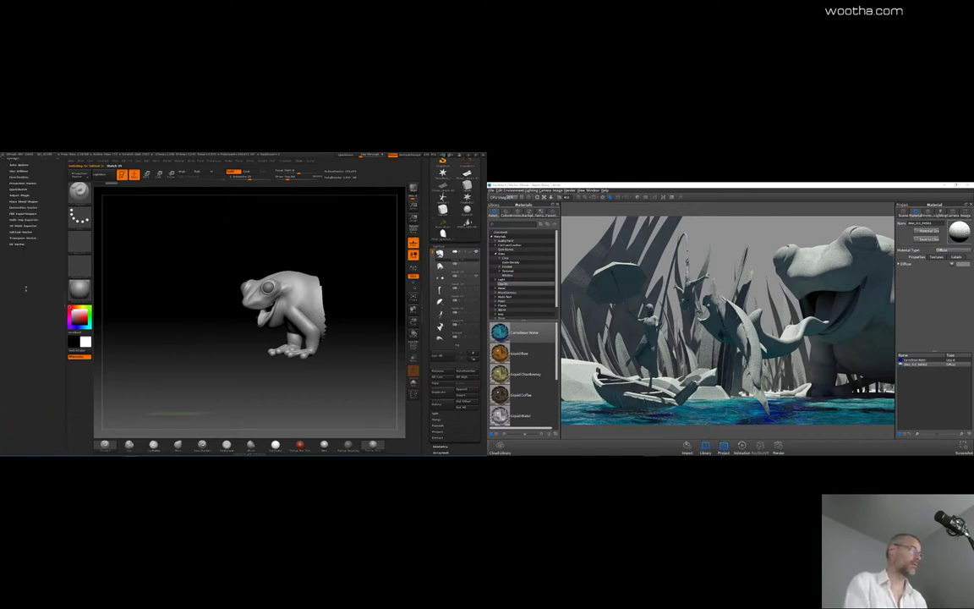
{"action": "left_click_drag", "start_coordinate": [25, 289], "coordinate": [34, 299]}
{"action": "left_click", "coordinate": [29, 265]}
{"action": "left_click", "coordinate": [23, 274]}
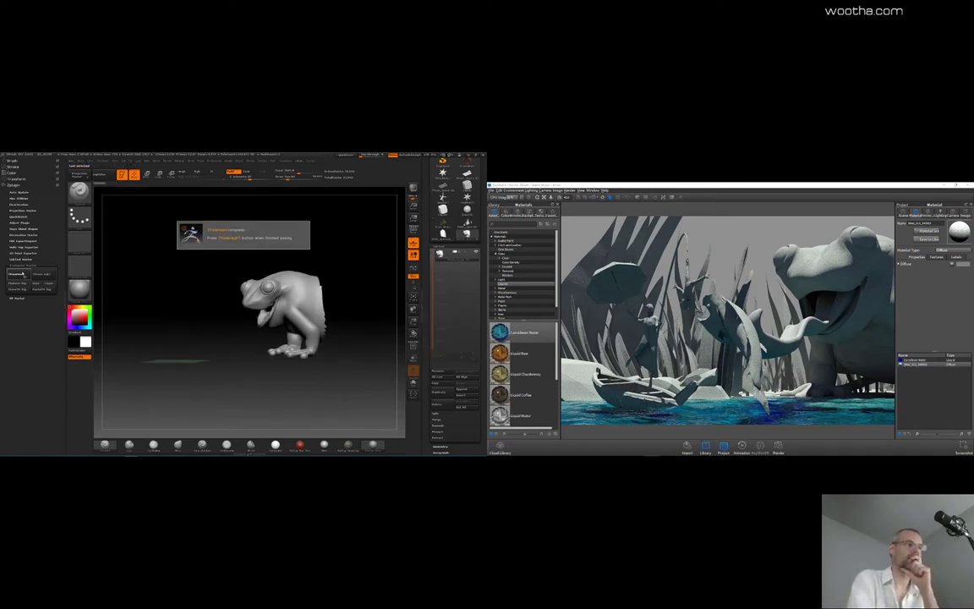
{"action": "left_click_drag", "start_coordinate": [351, 287], "coordinate": [367, 300]}
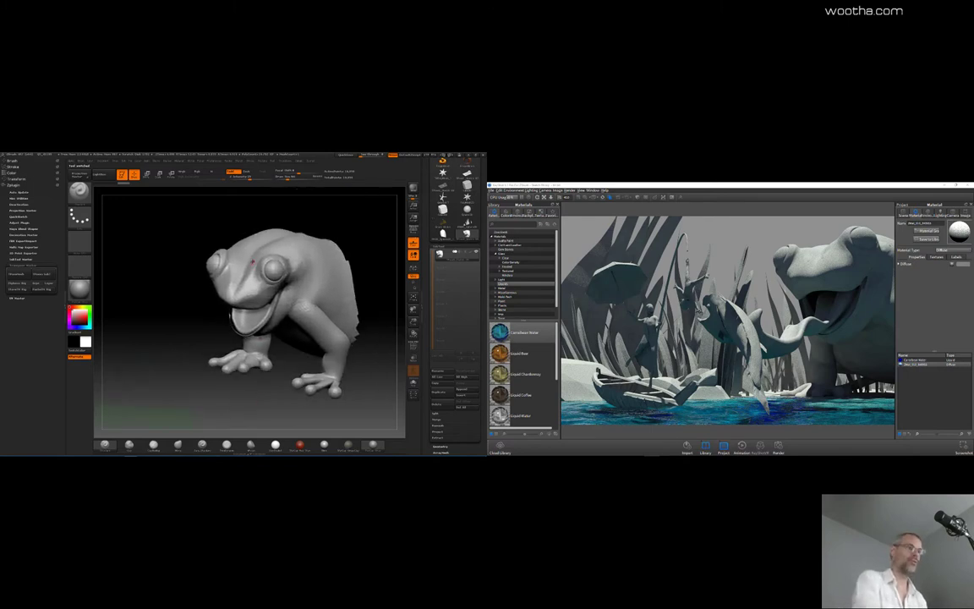
Step: Mask the frog's left eye and surrounding lid, and invert the mask so only that area is editable
{"action": "mouse_move", "coordinate": [331, 221]}
{"action": "left_mouse_down"}
{"action": "mouse_move", "coordinate": [374, 261]}
{"action": "mouse_move", "coordinate": [349, 279]}
{"action": "mouse_move", "coordinate": [355, 291]}
{"action": "left_mouse_up"}
{"action": "key", "text": "space"}
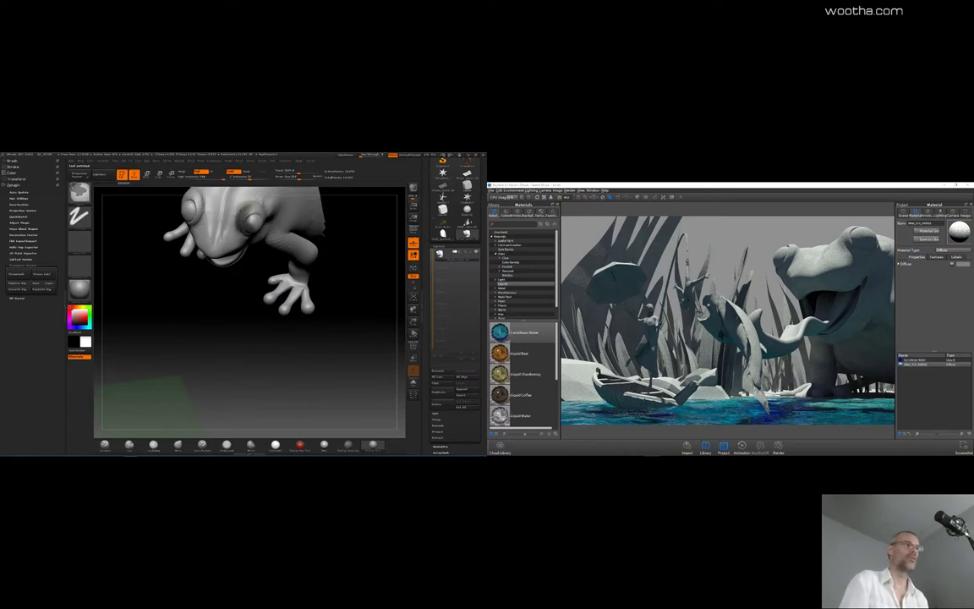
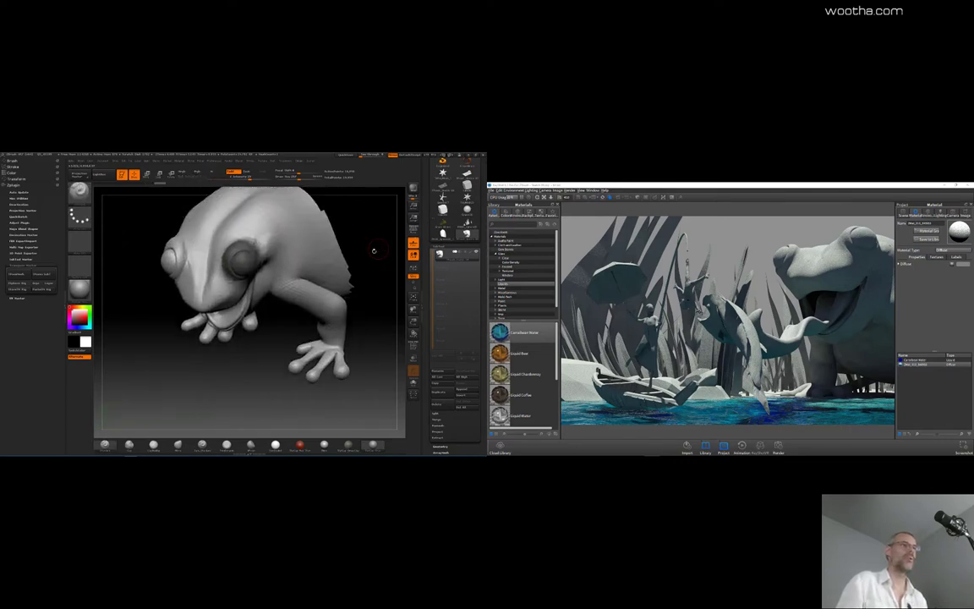
{"action": "left_click_drag", "start_coordinate": [232, 266], "coordinate": [239, 262], "text": "ctrl"}
{"action": "left_click_drag", "start_coordinate": [240, 359], "coordinate": [205, 326]}
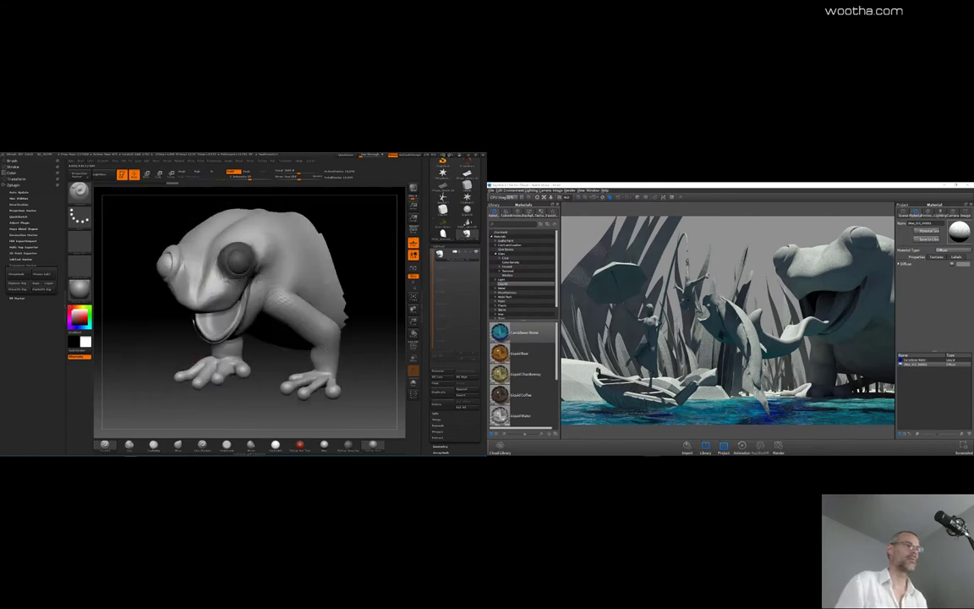
{"action": "left_click", "coordinate": [378, 251], "text": "ctrl"}
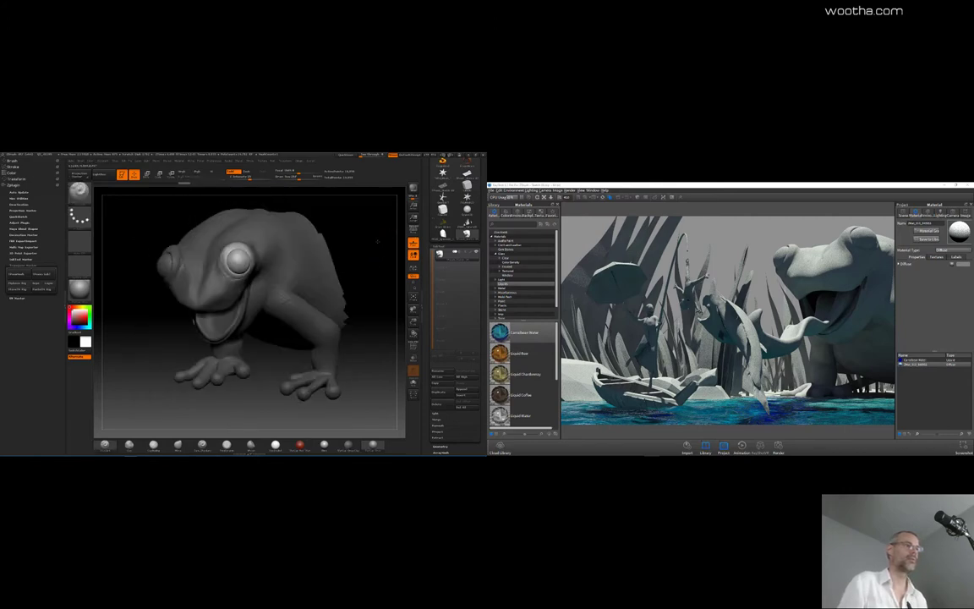
Step: Place a rotation transpose line running upward from the unmasked left eye
{"action": "left_click_drag", "start_coordinate": [378, 239], "coordinate": [365, 241]}
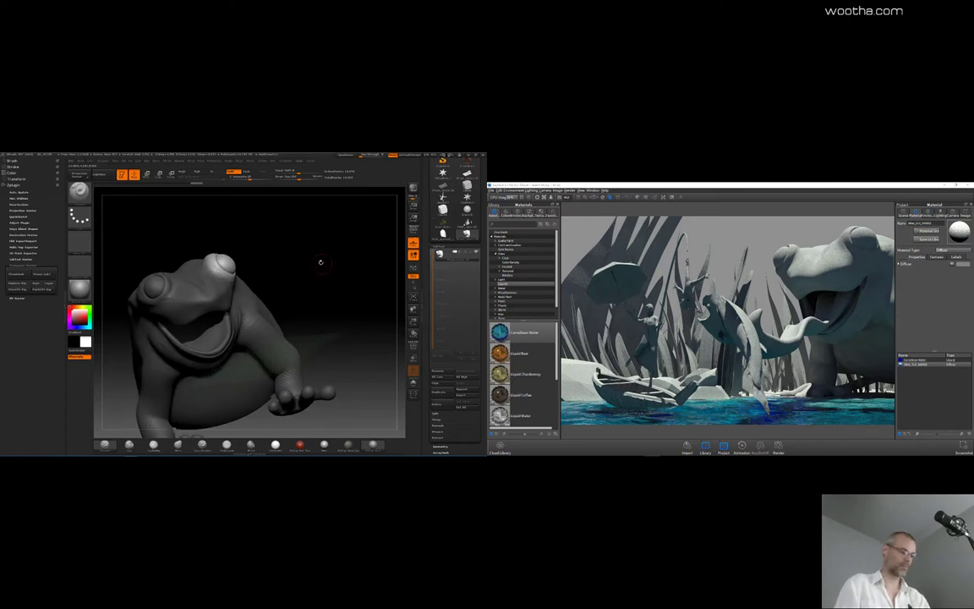
{"action": "key", "text": "r"}
{"action": "mouse_move", "coordinate": [320, 262]}
{"action": "left_mouse_down"}
{"action": "mouse_move", "coordinate": [262, 253]}
{"action": "mouse_move", "coordinate": [269, 260]}
{"action": "mouse_move", "coordinate": [232, 204]}
{"action": "mouse_move", "coordinate": [312, 221]}
{"action": "left_mouse_up"}
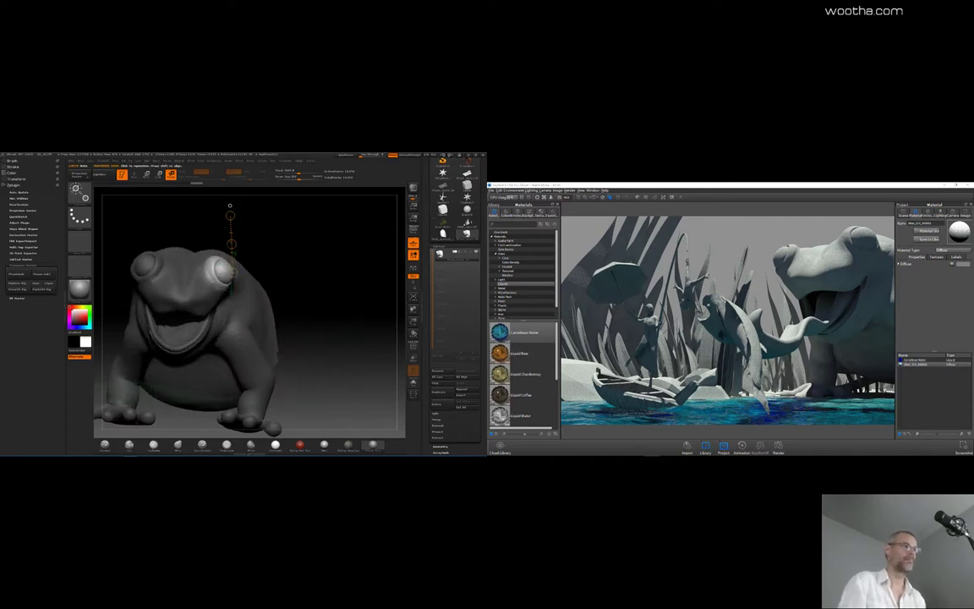
{"action": "left_click_drag", "start_coordinate": [232, 244], "coordinate": [228, 204]}
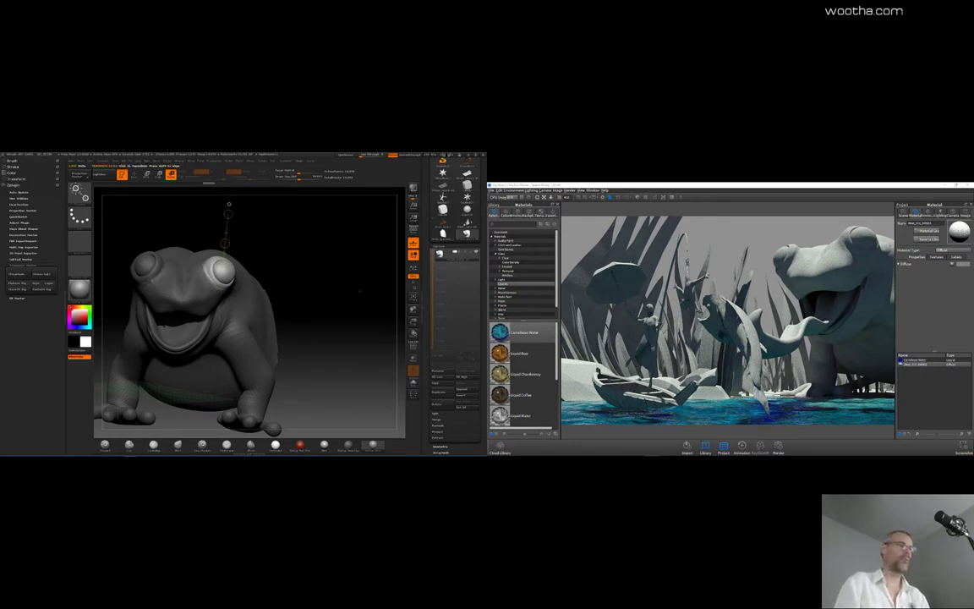
Step: Bring up the reference photo of the two frogs beside the model
{"action": "key", "text": "super"}
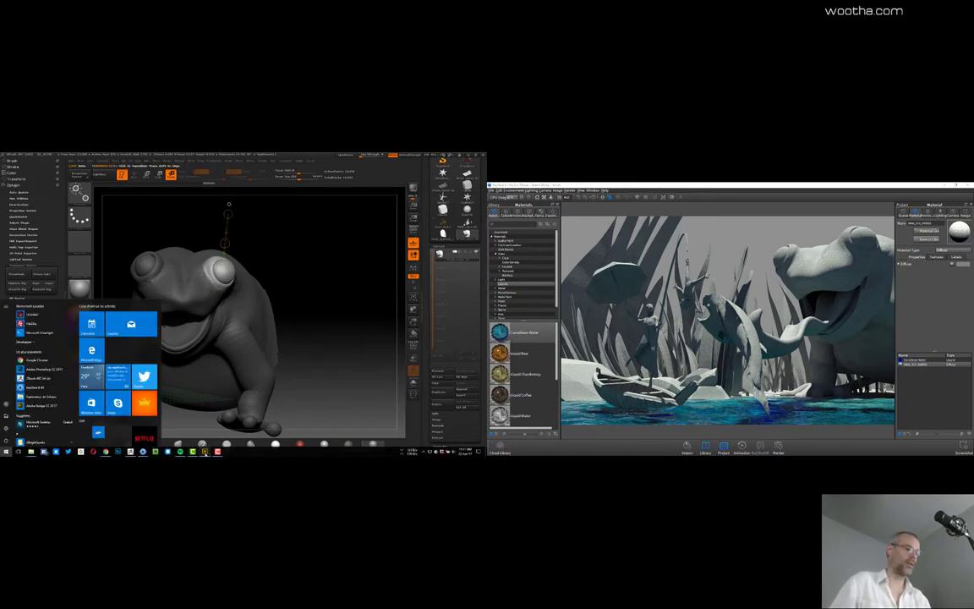
{"action": "mouse_move", "coordinate": [205, 452]}
{"action": "left_click", "coordinate": [234, 431]}
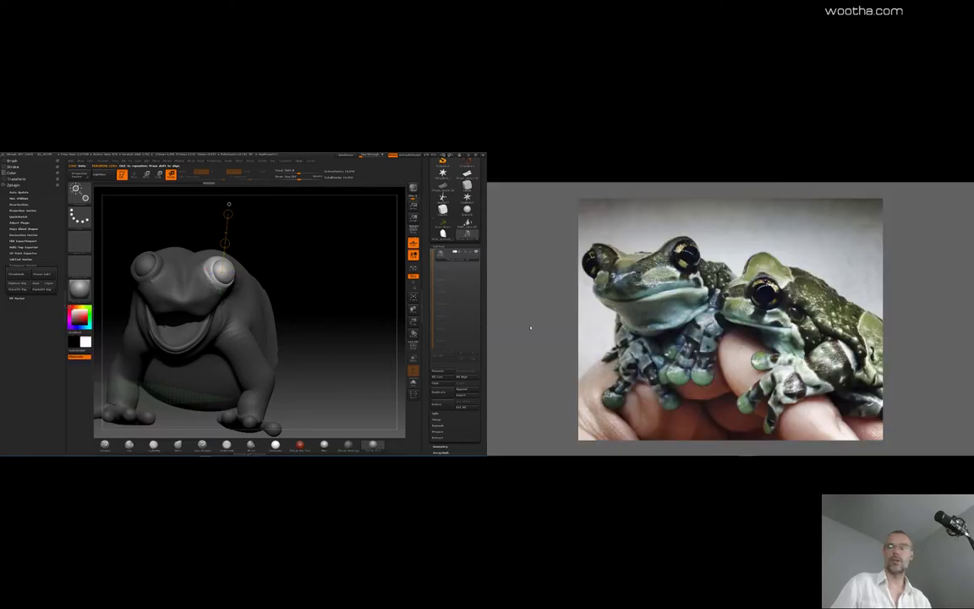
Step: Rotate the frog's left eye in side view and shift it slightly forward on the head
{"action": "left_click_drag", "start_coordinate": [354, 271], "coordinate": [356, 237]}
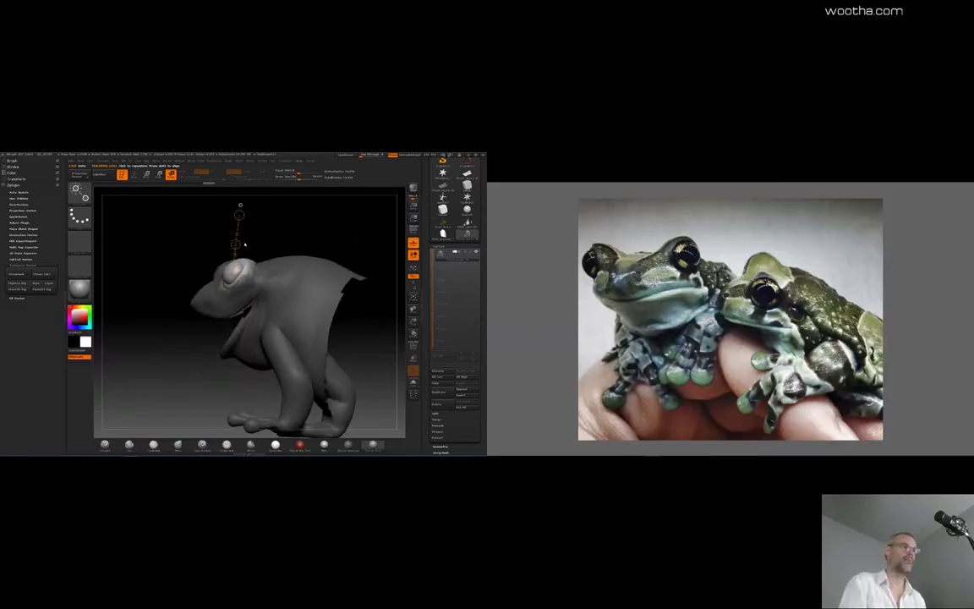
{"action": "left_click_drag", "start_coordinate": [269, 224], "coordinate": [219, 214]}
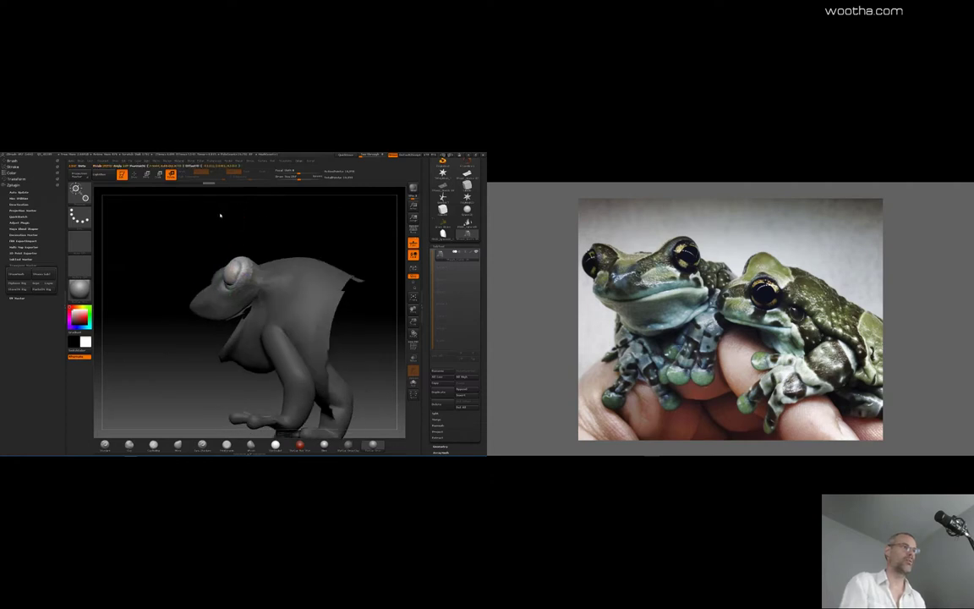
{"action": "key", "text": "w"}
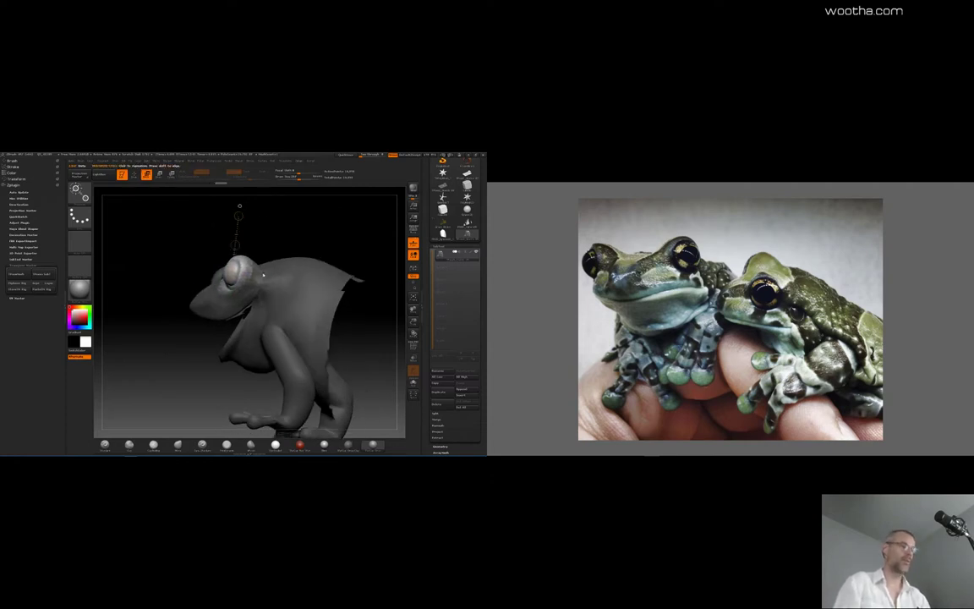
{"action": "mouse_move", "coordinate": [241, 265]}
{"action": "left_mouse_down"}
{"action": "mouse_move", "coordinate": [280, 264]}
{"action": "mouse_move", "coordinate": [255, 267]}
{"action": "left_mouse_up"}
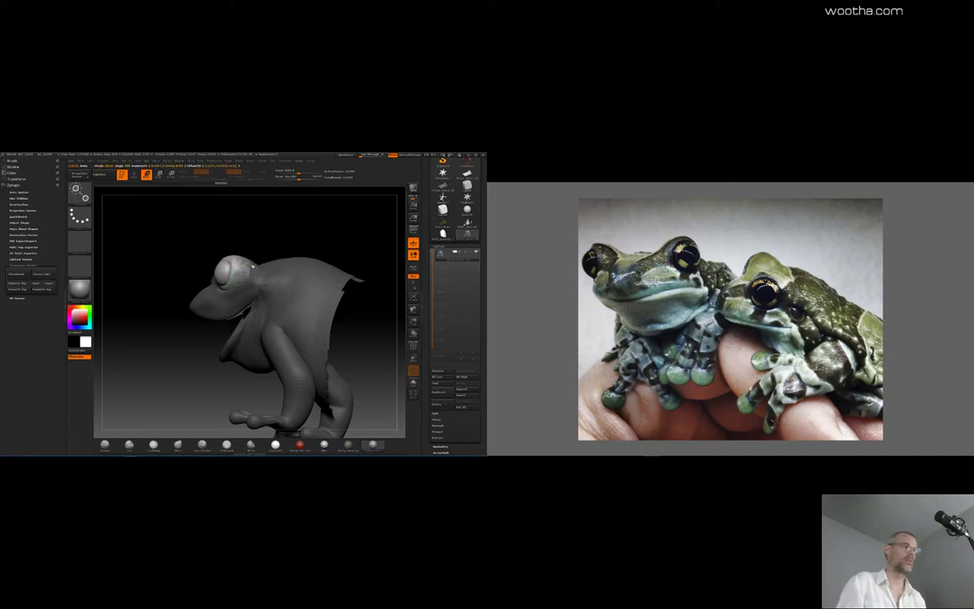
{"action": "mouse_move", "coordinate": [337, 230]}
{"action": "left_mouse_down"}
{"action": "mouse_move", "coordinate": [359, 233]}
{"action": "mouse_move", "coordinate": [361, 261]}
{"action": "mouse_move", "coordinate": [349, 237]}
{"action": "mouse_move", "coordinate": [289, 246]}
{"action": "mouse_move", "coordinate": [260, 289]}
{"action": "left_mouse_up"}
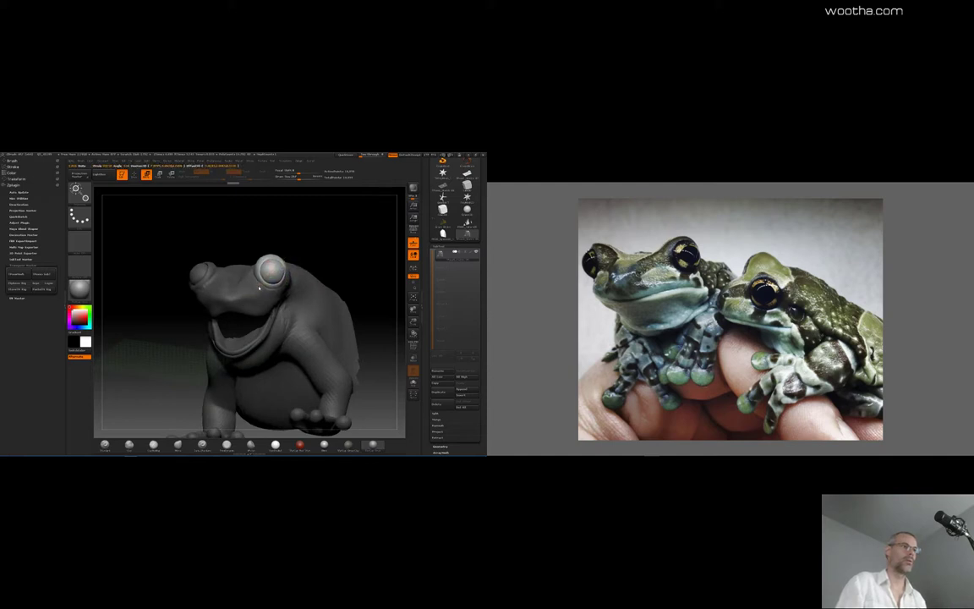
Step: Clear the existing mask and paint a mask over the frog's right eye
{"action": "mouse_move", "coordinate": [365, 263]}
{"action": "left_mouse_down"}
{"action": "mouse_move", "coordinate": [333, 265]}
{"action": "mouse_move", "coordinate": [363, 262]}
{"action": "mouse_move", "coordinate": [363, 287]}
{"action": "mouse_move", "coordinate": [342, 246]}
{"action": "mouse_move", "coordinate": [363, 254]}
{"action": "mouse_move", "coordinate": [337, 254]}
{"action": "mouse_move", "coordinate": [361, 256]}
{"action": "mouse_move", "coordinate": [331, 258]}
{"action": "mouse_move", "coordinate": [342, 273]}
{"action": "mouse_move", "coordinate": [307, 283]}
{"action": "left_mouse_up"}
{"action": "key", "text": "q"}
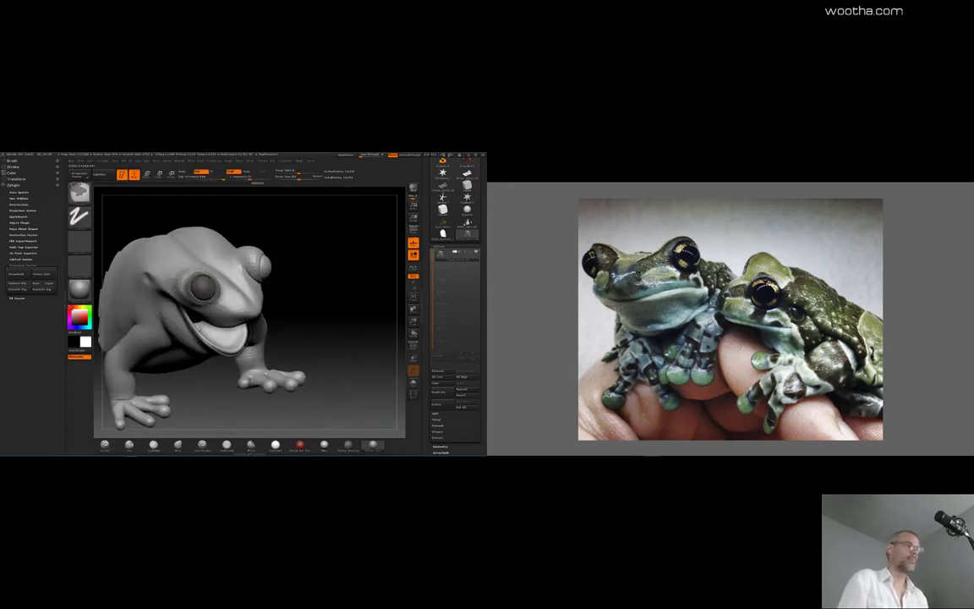
{"action": "key", "text": "ctrl+shift+z"}
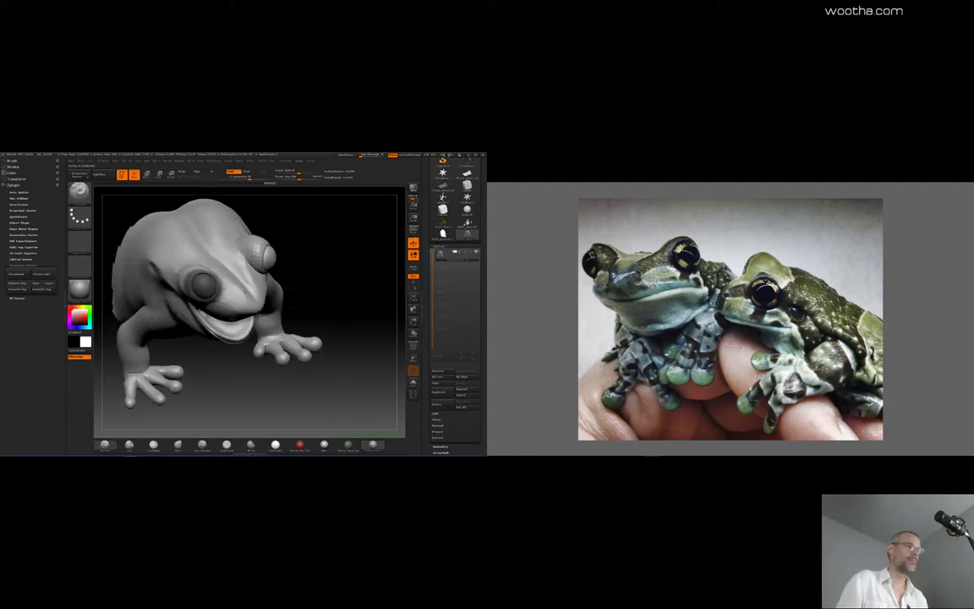
{"action": "left_click_drag", "start_coordinate": [207, 293], "coordinate": [198, 276]}
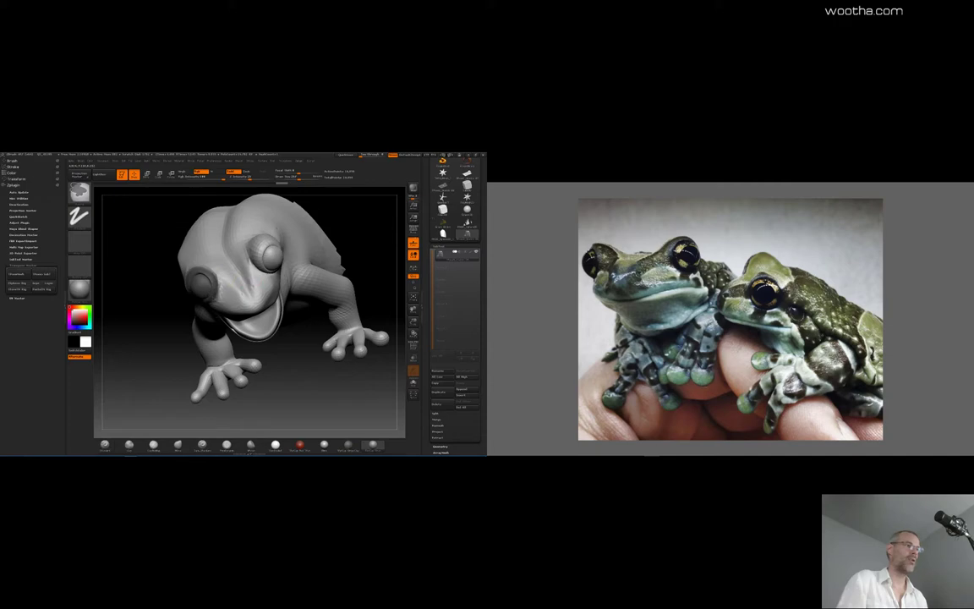
{"action": "key", "text": "ctrl+shift+z"}
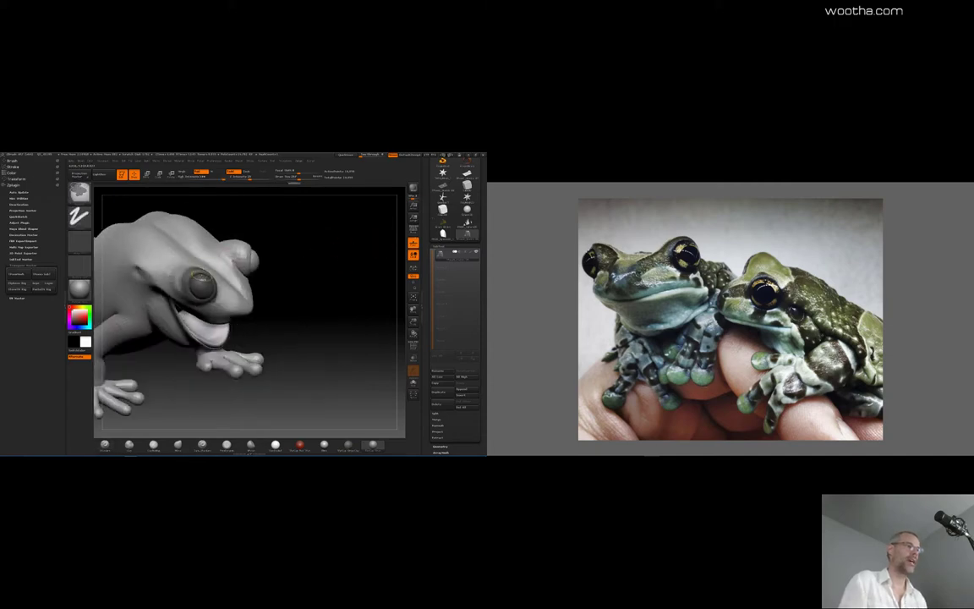
{"action": "key", "text": "ctrl+shift+z"}
{"action": "key", "text": "ctrl+shift+z"}
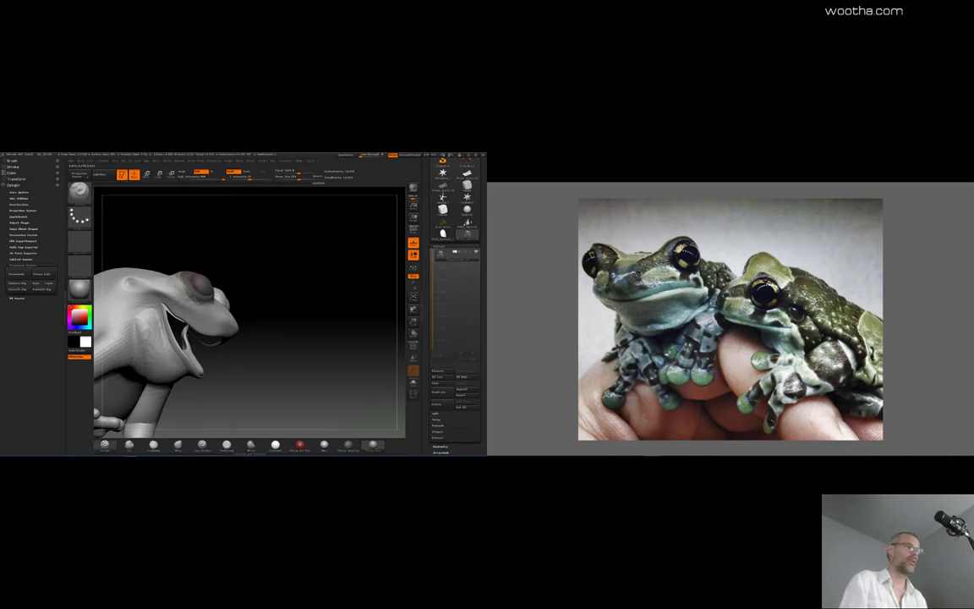
Step: Refine the mask around the right eye and lid, and invert it so only that area is editable
{"action": "key", "text": "ctrl+shift+z"}
{"action": "left_click_drag", "start_coordinate": [326, 288], "coordinate": [288, 287]}
{"action": "key", "text": "ctrl+z"}
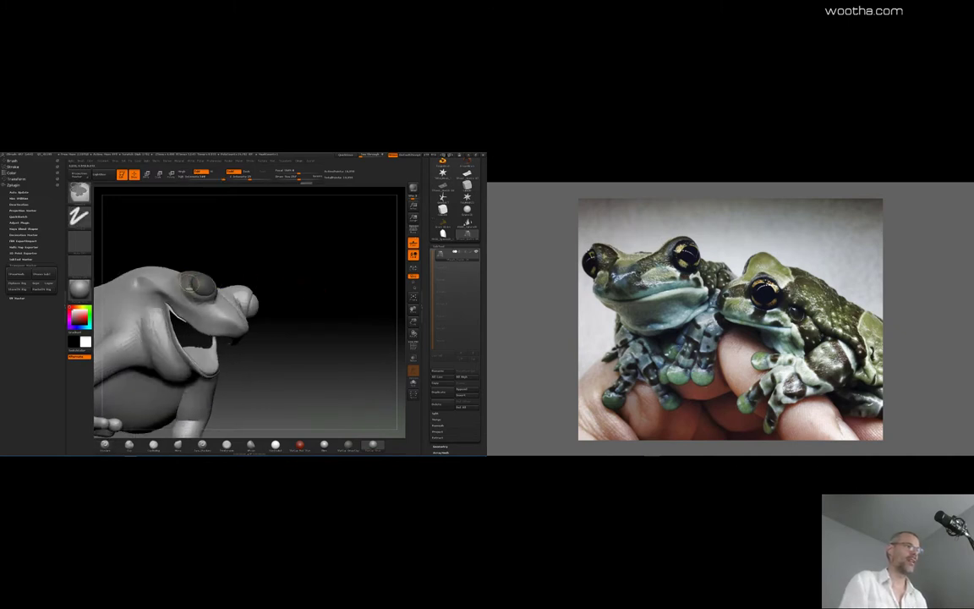
{"action": "key", "text": "ctrl+shift+z"}
{"action": "key", "text": "ctrl+shift+z"}
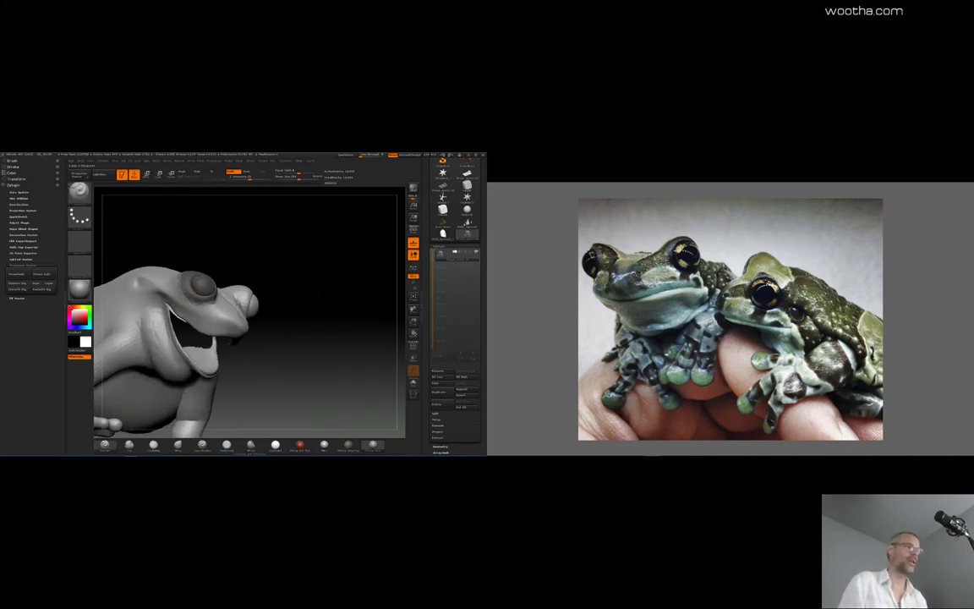
{"action": "mouse_move", "coordinate": [362, 314]}
{"action": "left_mouse_down"}
{"action": "mouse_move", "coordinate": [318, 313]}
{"action": "mouse_move", "coordinate": [309, 270]}
{"action": "mouse_move", "coordinate": [348, 298]}
{"action": "mouse_move", "coordinate": [335, 303]}
{"action": "left_mouse_up"}
{"action": "left_click", "coordinate": [308, 280], "text": "ctrl"}
{"action": "left_click", "coordinate": [309, 274], "text": "ctrl"}
{"action": "left_click", "coordinate": [341, 287], "text": "ctrl"}
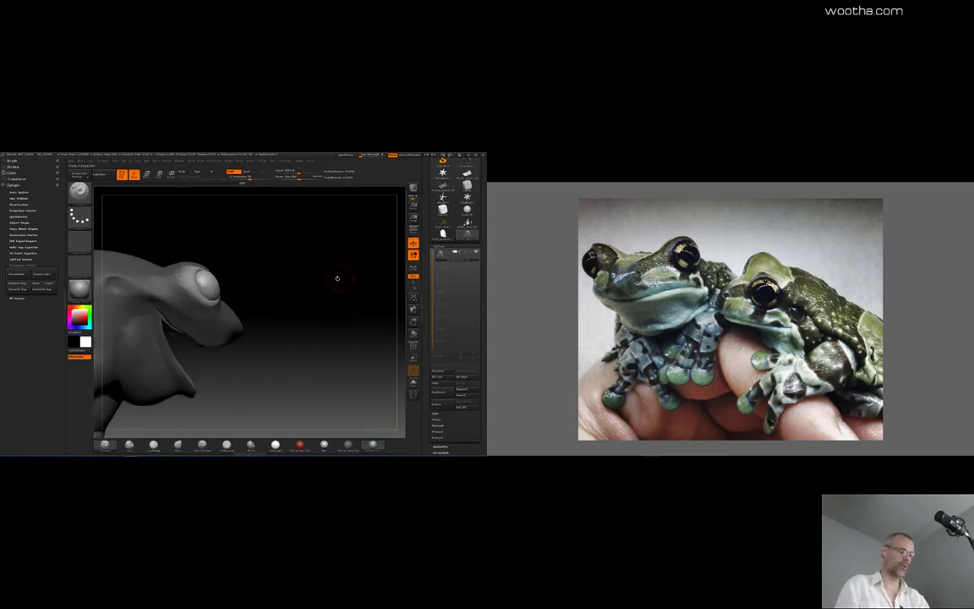
Step: Rotate the frog's right eye to face further forward in side view, and adjust its position from the front
{"action": "key", "text": "r"}
{"action": "left_click_drag", "start_coordinate": [228, 336], "coordinate": [211, 224], "text": "ctrl+shift"}
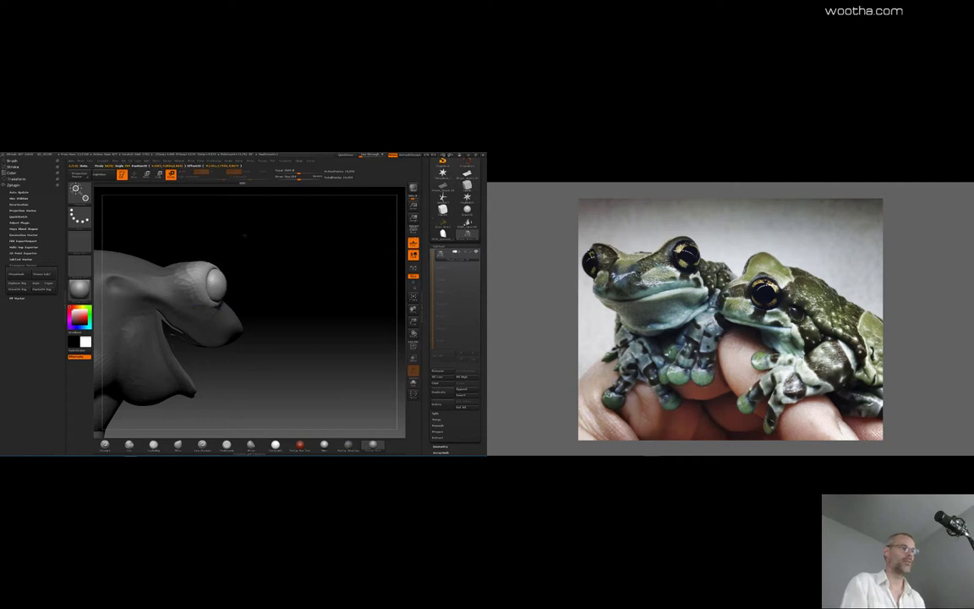
{"action": "left_click_drag", "start_coordinate": [295, 279], "coordinate": [250, 287]}
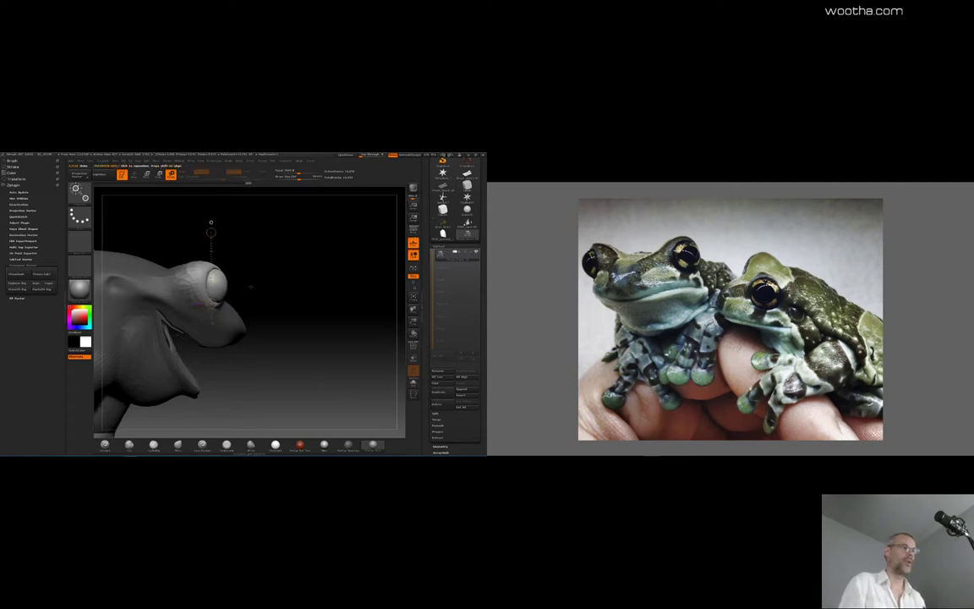
{"action": "mouse_move", "coordinate": [210, 222]}
{"action": "left_mouse_down", "text": "ctrl+shift"}
{"action": "mouse_move", "coordinate": [322, 284]}
{"action": "mouse_move", "coordinate": [355, 284]}
{"action": "mouse_move", "coordinate": [281, 285]}
{"action": "left_mouse_up", "text": "ctrl+shift"}
{"action": "mouse_move", "coordinate": [146, 304]}
{"action": "left_mouse_down"}
{"action": "mouse_move", "coordinate": [159, 298]}
{"action": "mouse_move", "coordinate": [115, 296]}
{"action": "left_mouse_up"}
{"action": "left_click_drag", "start_coordinate": [369, 243], "coordinate": [358, 258]}
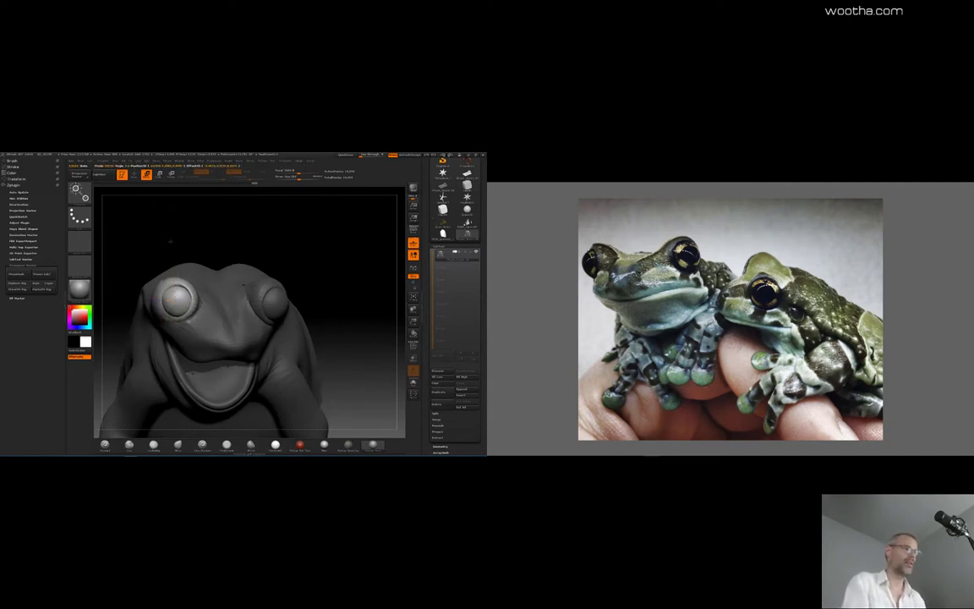
Step: Reposition the right eye from above with a move transpose line aligned along the head
{"action": "mouse_move", "coordinate": [170, 241]}
{"action": "left_mouse_down"}
{"action": "mouse_move", "coordinate": [188, 224]}
{"action": "mouse_move", "coordinate": [159, 221]}
{"action": "mouse_move", "coordinate": [241, 226]}
{"action": "mouse_move", "coordinate": [256, 261]}
{"action": "mouse_move", "coordinate": [245, 336]}
{"action": "left_mouse_up"}
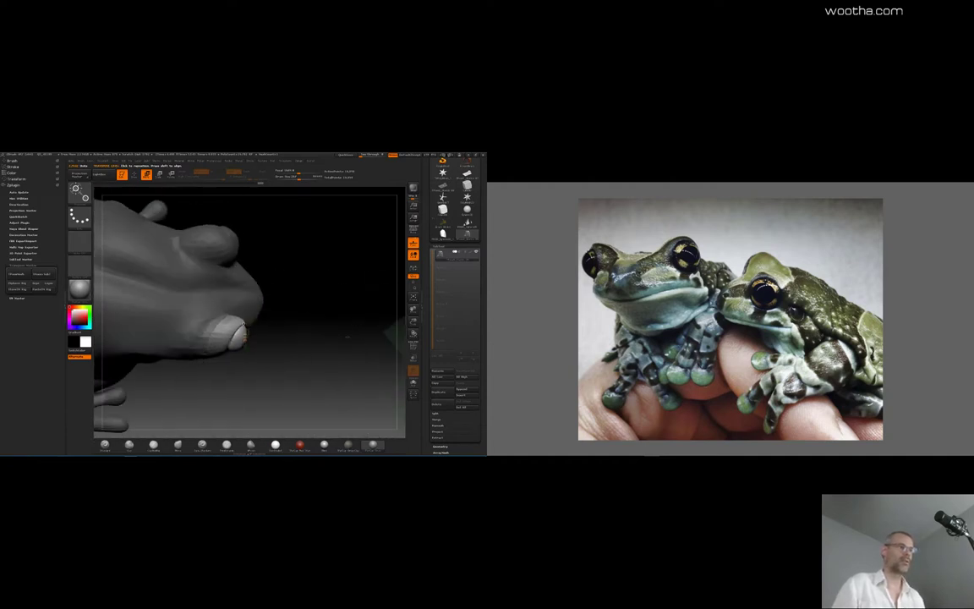
{"action": "left_click_drag", "start_coordinate": [346, 336], "coordinate": [337, 340]}
{"action": "key", "text": "r"}
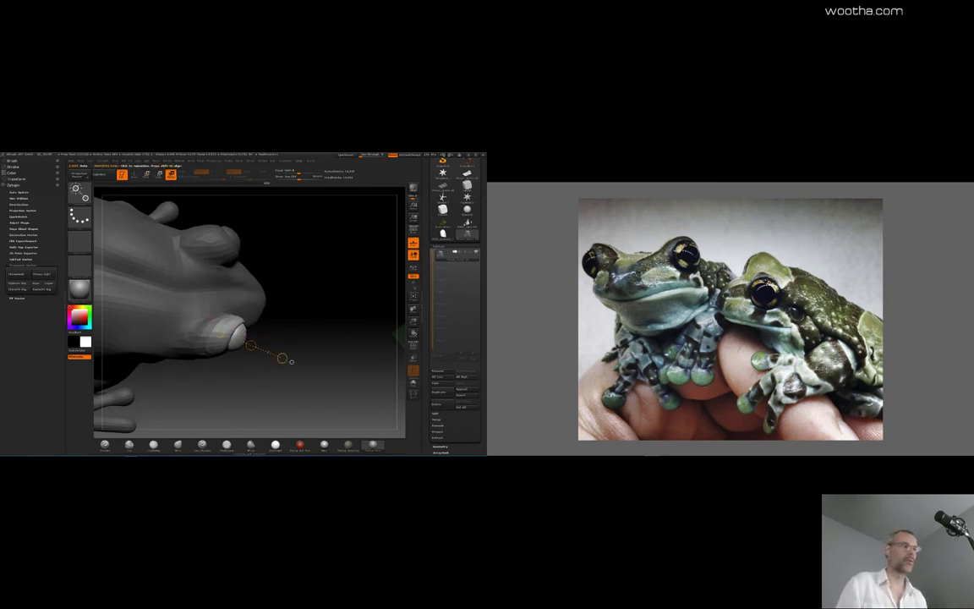
{"action": "key", "text": "w"}
{"action": "left_click_drag", "start_coordinate": [237, 332], "coordinate": [302, 332]}
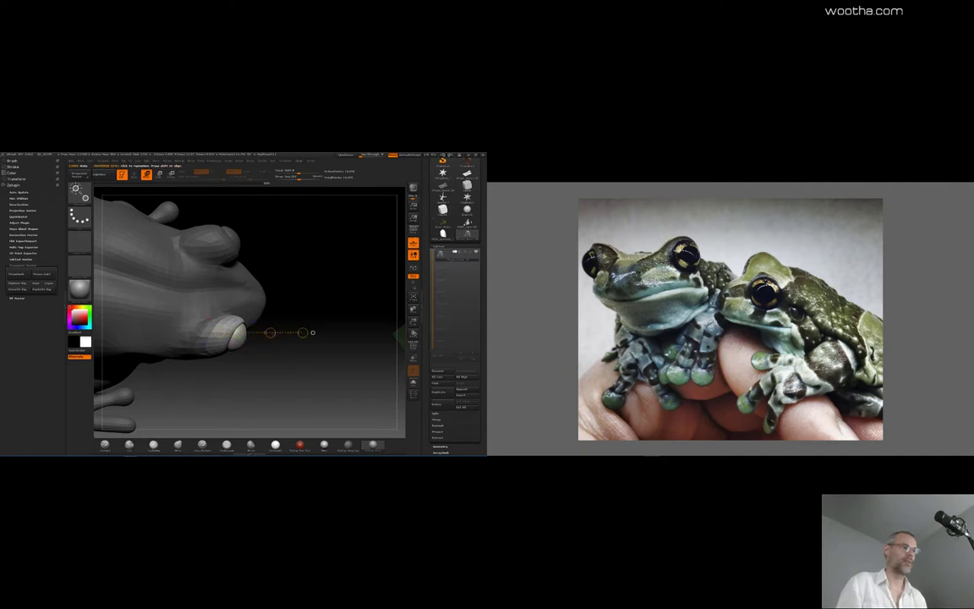
{"action": "key", "text": "q"}
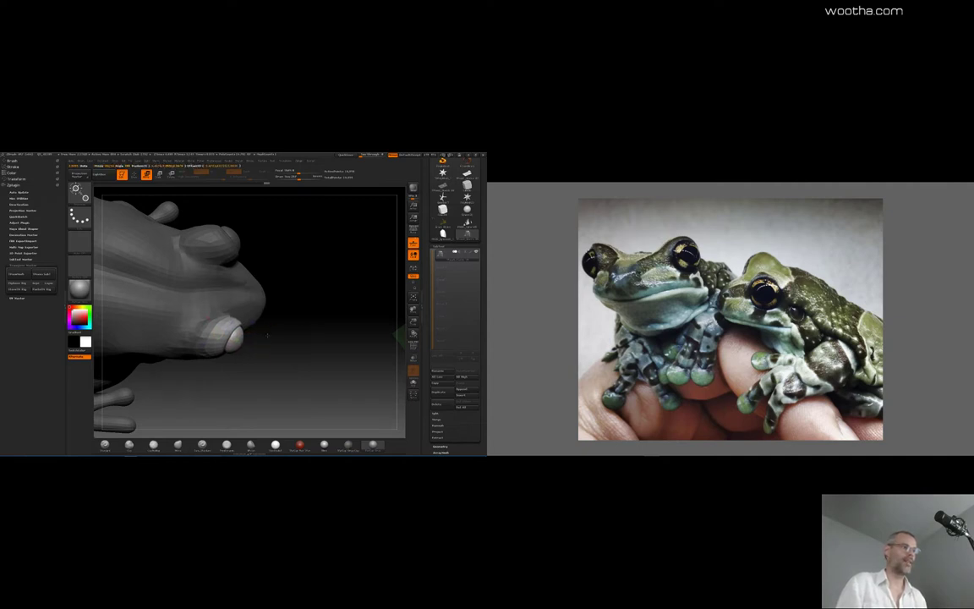
{"action": "left_click_drag", "start_coordinate": [267, 336], "coordinate": [268, 335]}
Step: Adjust the right eye's placement in side view with the move transpose line, checking it from several angles
{"action": "left_click_drag", "start_coordinate": [280, 393], "coordinate": [240, 316]}
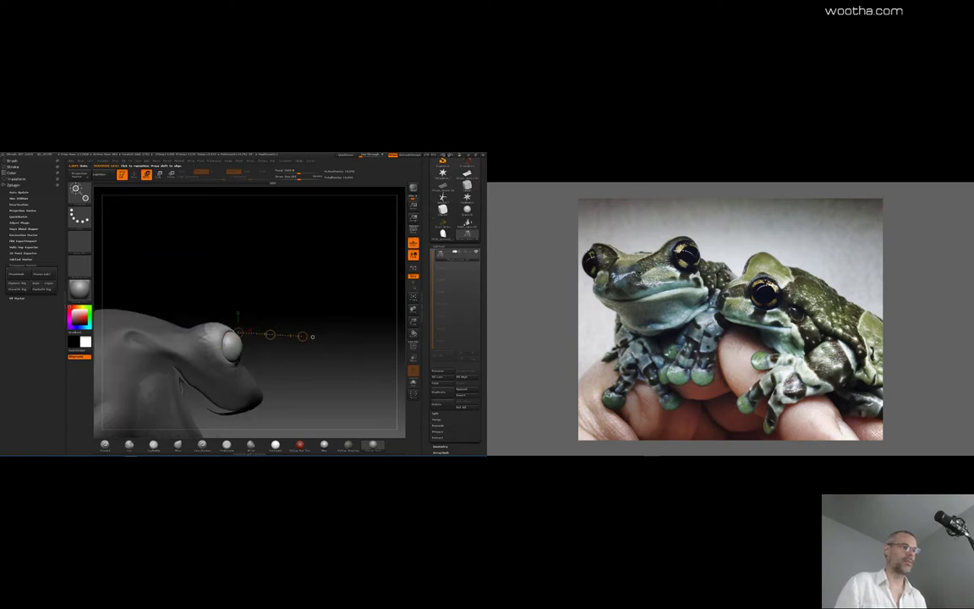
{"action": "left_click_drag", "start_coordinate": [312, 337], "coordinate": [250, 289]}
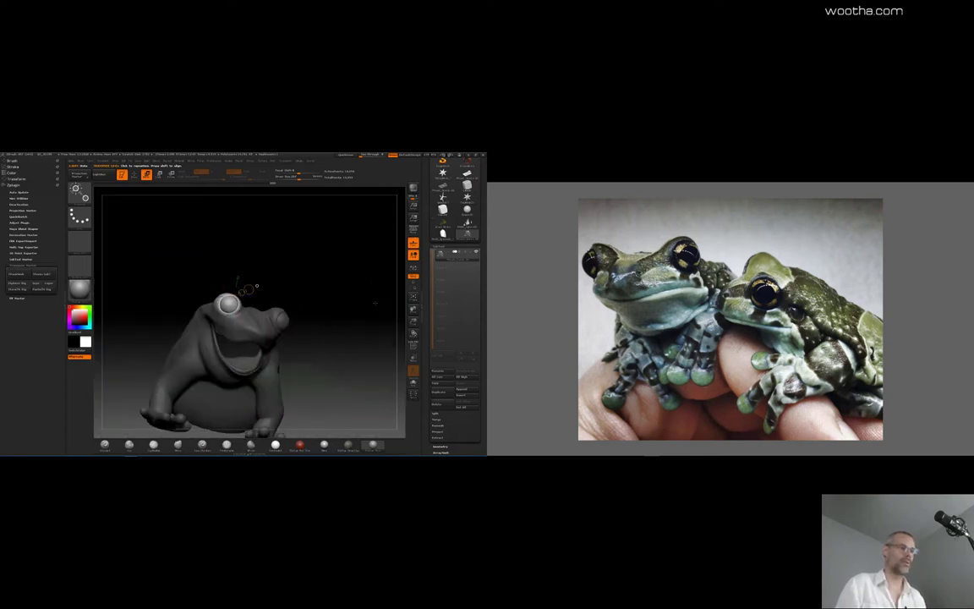
{"action": "mouse_move", "coordinate": [376, 302]}
{"action": "left_mouse_down"}
{"action": "mouse_move", "coordinate": [378, 256]}
{"action": "mouse_move", "coordinate": [380, 335]}
{"action": "left_mouse_up"}
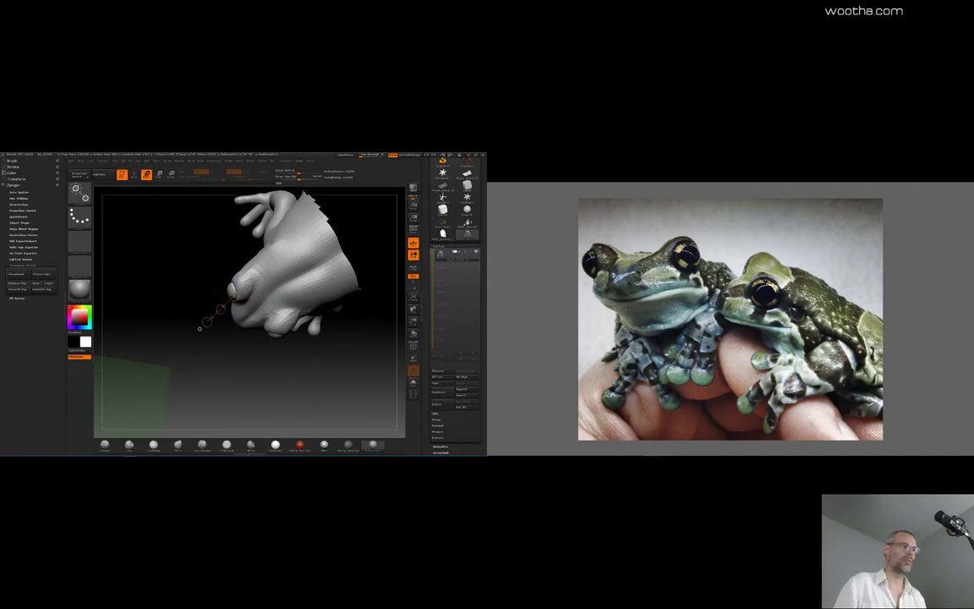
Step: Return to sculpting, adjust the draw size, and invert the mask so only the frog's right eye area is editable
{"action": "key", "text": "q"}
{"action": "key", "text": "space"}
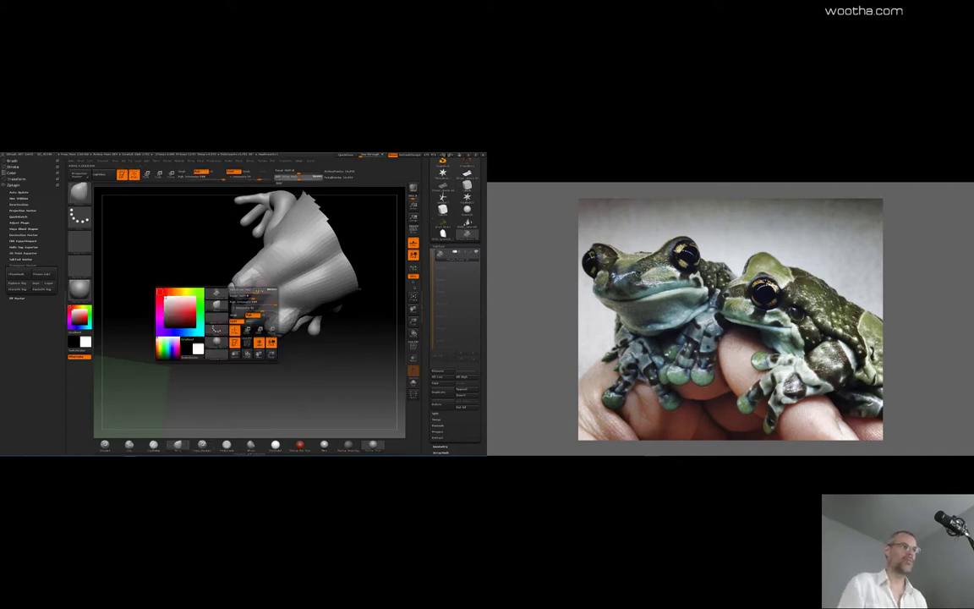
{"action": "left_click_drag", "start_coordinate": [253, 291], "coordinate": [260, 292]}
{"action": "key", "text": "space"}
{"action": "key", "text": "space"}
{"action": "key", "text": "ctrl+i"}
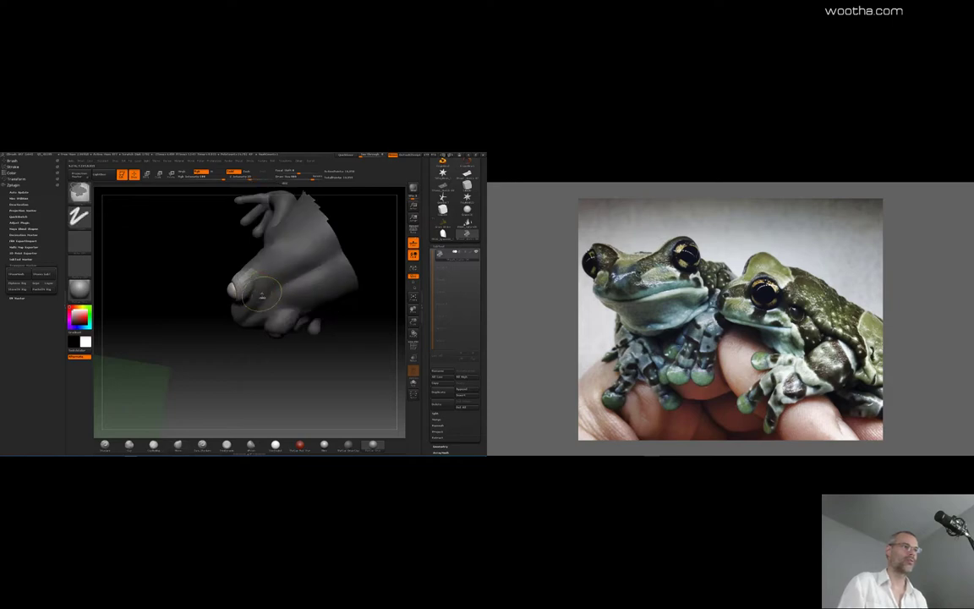
Step: Adjust the shape of the unmasked right eye and lid with the Move brush, varying the draw size between side and front views
{"action": "key", "text": "space"}
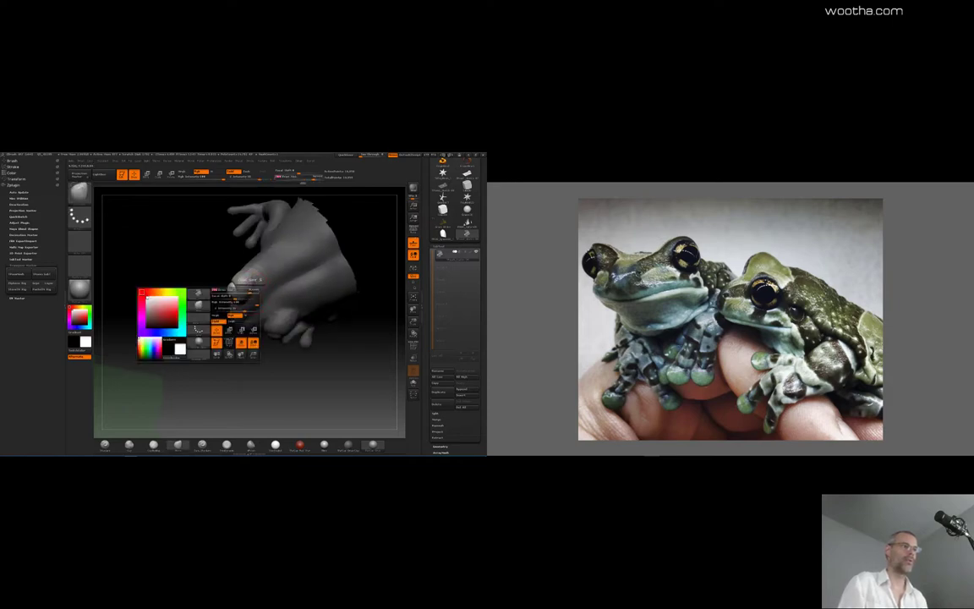
{"action": "key", "text": "space"}
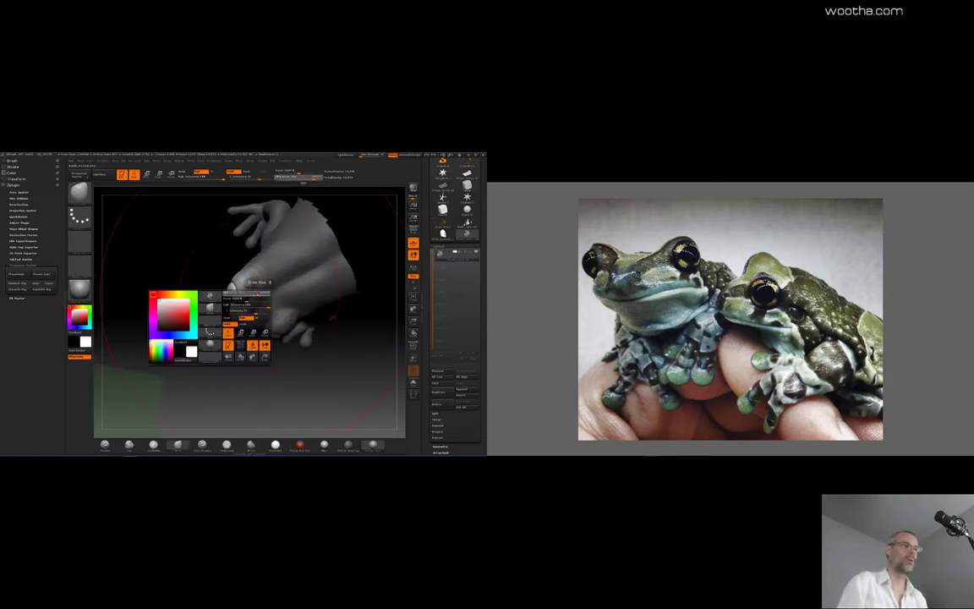
{"action": "left_click_drag", "start_coordinate": [245, 294], "coordinate": [240, 294]}
{"action": "right_click_drag", "start_coordinate": [261, 301], "coordinate": [248, 331]}
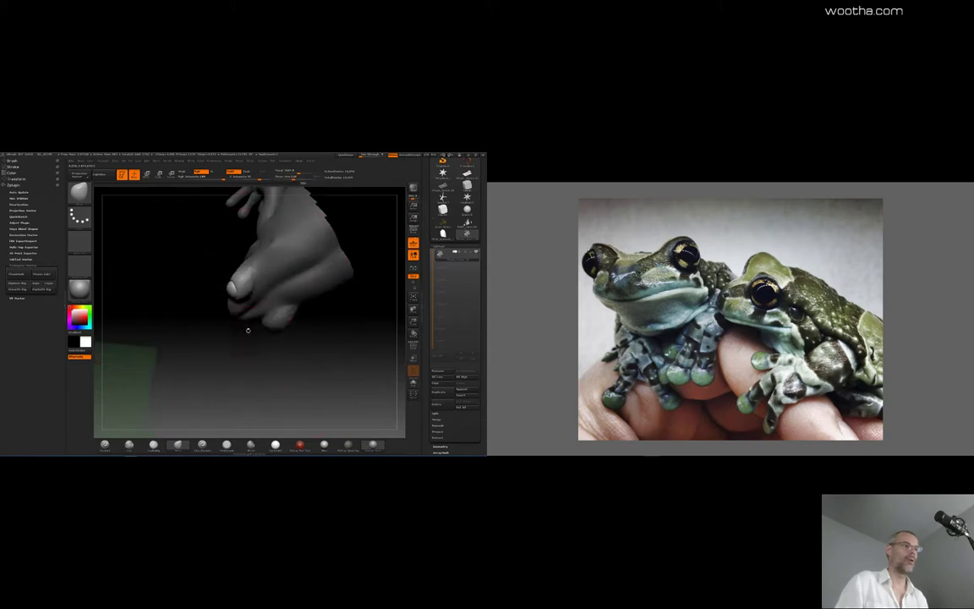
{"action": "key", "text": "space"}
{"action": "mouse_move", "coordinate": [199, 280]}
{"action": "left_mouse_down"}
{"action": "mouse_move", "coordinate": [330, 306]}
{"action": "mouse_move", "coordinate": [354, 308]}
{"action": "mouse_move", "coordinate": [356, 297]}
{"action": "left_mouse_up"}
{"action": "key", "text": "space"}
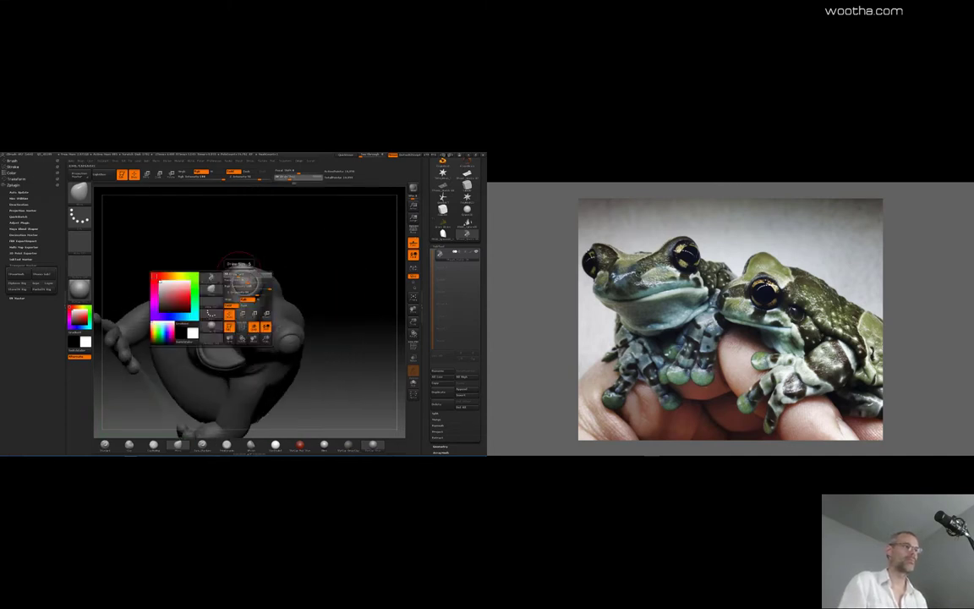
{"action": "left_click_drag", "start_coordinate": [244, 267], "coordinate": [236, 274]}
{"action": "key", "text": "space"}
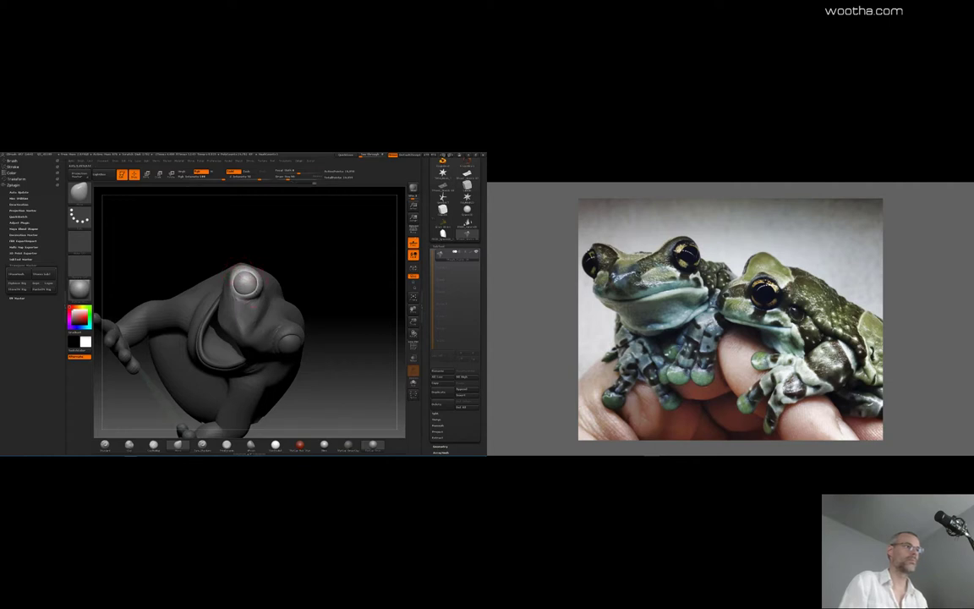
Step: Check the head from several angles, mask the frog's right eyeball, and invert the mask so only the eyeball is editable
{"action": "left_click_drag", "start_coordinate": [330, 276], "coordinate": [361, 285]}
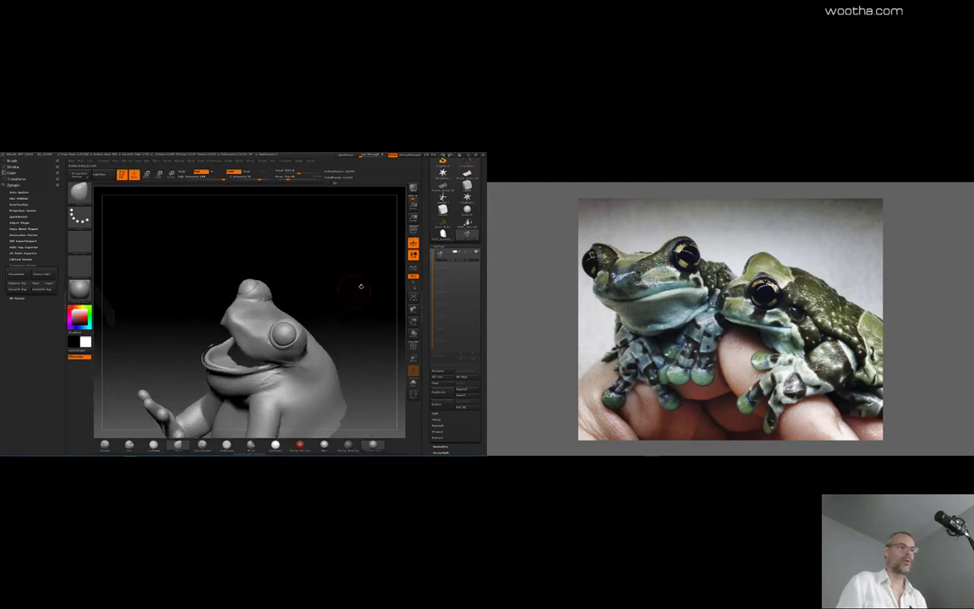
{"action": "mouse_move", "coordinate": [389, 344]}
{"action": "left_mouse_down"}
{"action": "mouse_move", "coordinate": [342, 295]}
{"action": "mouse_move", "coordinate": [358, 258]}
{"action": "left_mouse_up"}
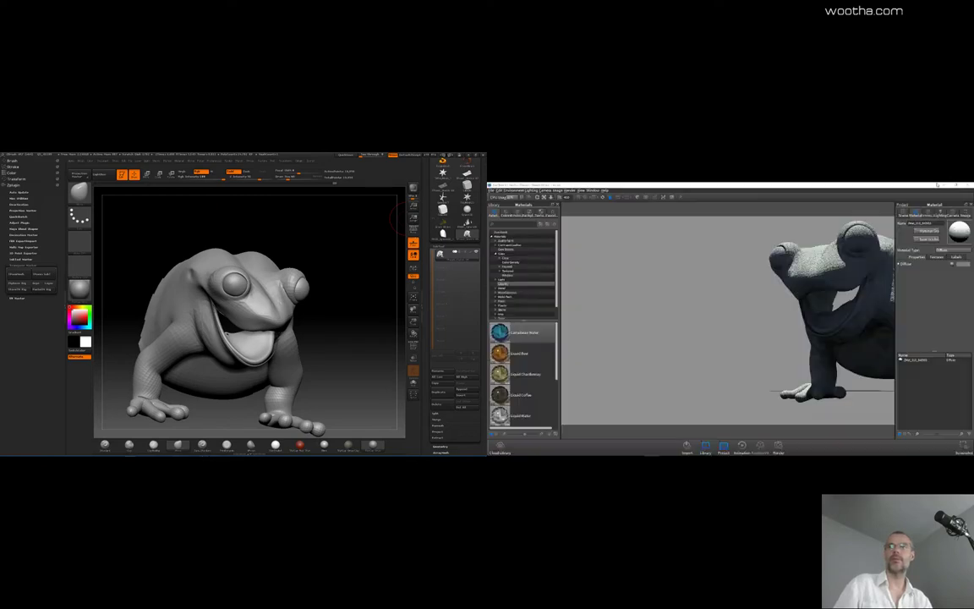
{"action": "mouse_move", "coordinate": [332, 287]}
{"action": "left_mouse_down"}
{"action": "mouse_move", "coordinate": [363, 277]}
{"action": "mouse_move", "coordinate": [378, 291]}
{"action": "mouse_move", "coordinate": [369, 297]}
{"action": "left_mouse_up"}
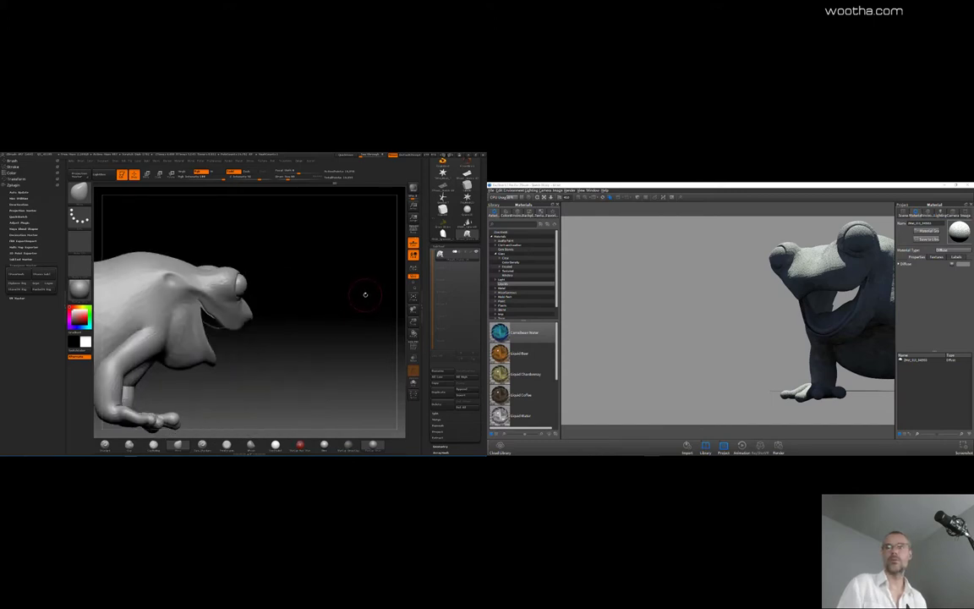
{"action": "mouse_move", "coordinate": [360, 300]}
{"action": "left_mouse_down"}
{"action": "mouse_move", "coordinate": [332, 293]}
{"action": "mouse_move", "coordinate": [361, 278]}
{"action": "left_mouse_up"}
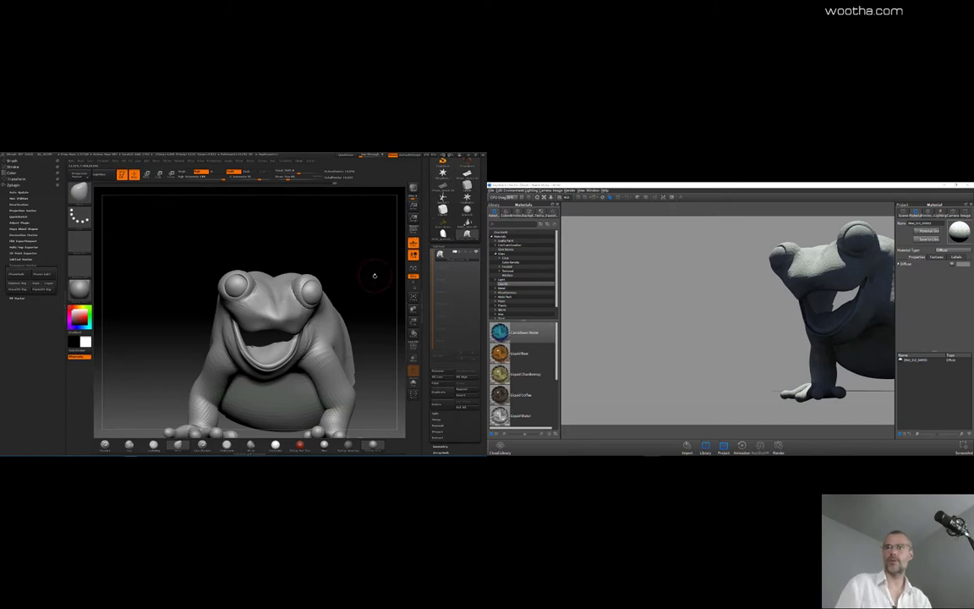
{"action": "mouse_move", "coordinate": [375, 287]}
{"action": "left_mouse_down"}
{"action": "mouse_move", "coordinate": [374, 342]}
{"action": "mouse_move", "coordinate": [372, 284]}
{"action": "mouse_move", "coordinate": [332, 280]}
{"action": "mouse_move", "coordinate": [352, 265]}
{"action": "left_mouse_up"}
{"action": "left_click_drag", "start_coordinate": [226, 283], "coordinate": [239, 285], "text": "ctrl"}
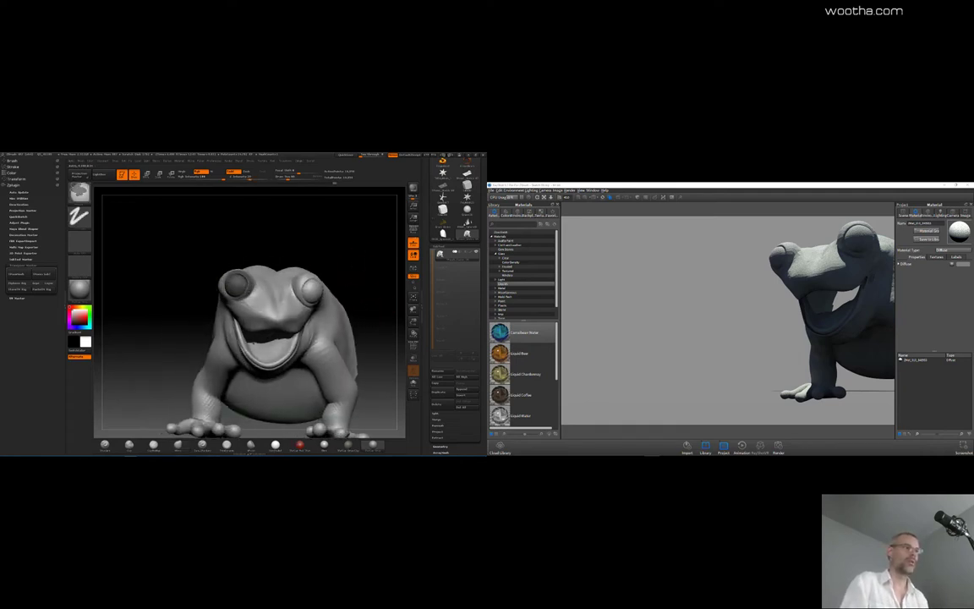
{"action": "left_click", "coordinate": [298, 244], "text": "ctrl"}
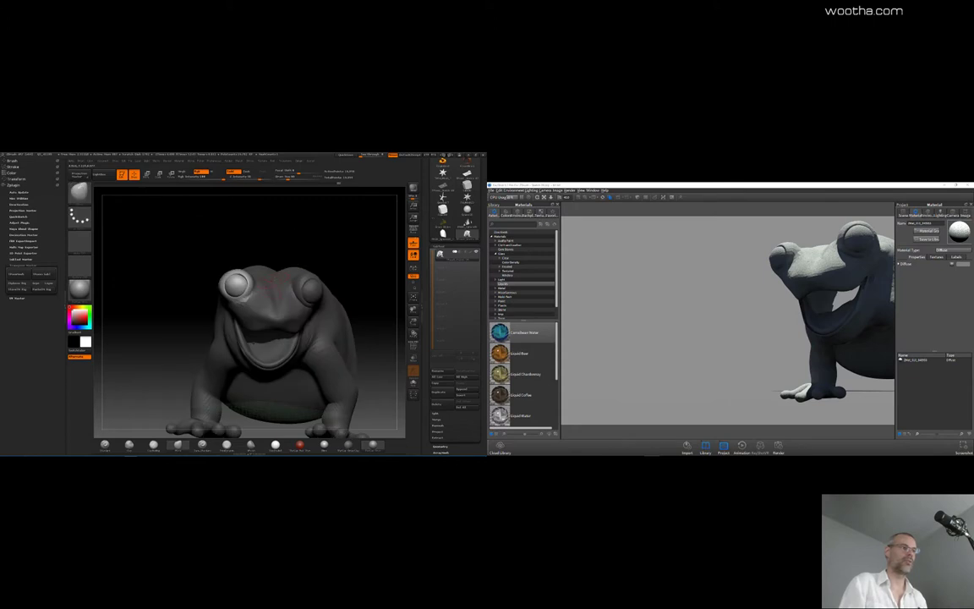
{"action": "left_click", "coordinate": [289, 252], "text": "ctrl"}
{"action": "left_click", "coordinate": [303, 240], "text": "ctrl"}
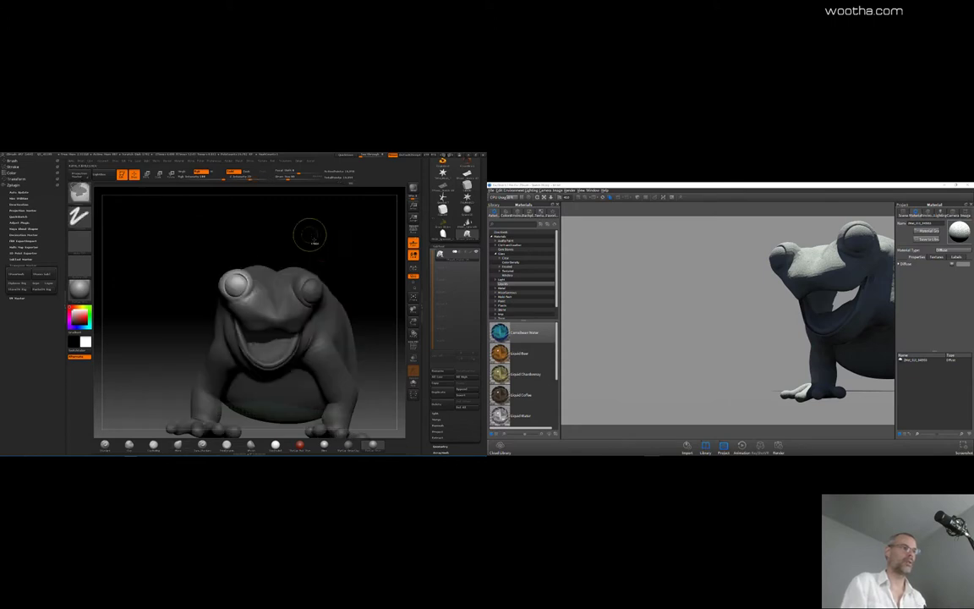
Step: Adjust the right eyeball's size and sideways position in front view with scale and move transpose lines
{"action": "key", "text": "e"}
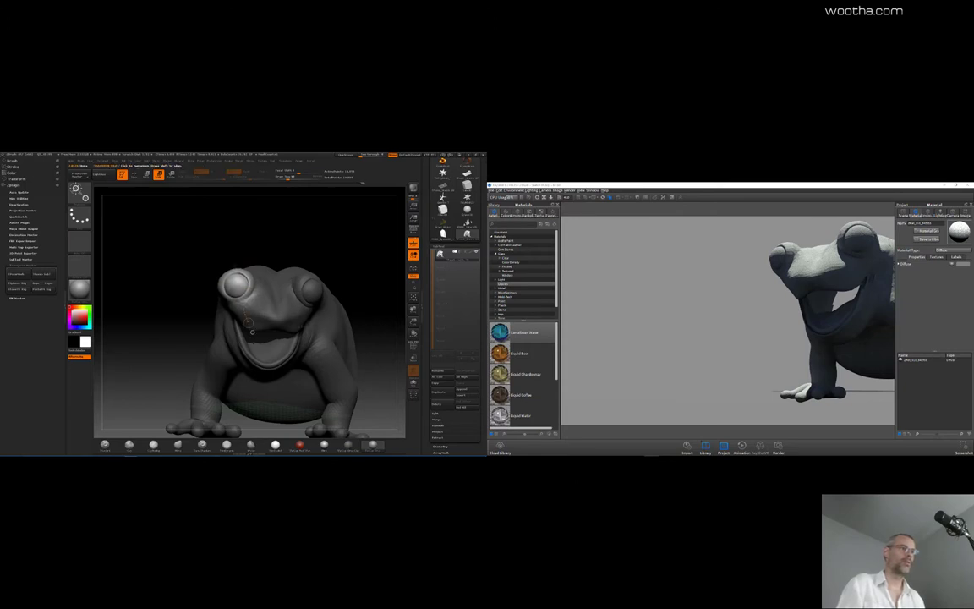
{"action": "left_click_drag", "start_coordinate": [363, 330], "coordinate": [252, 331]}
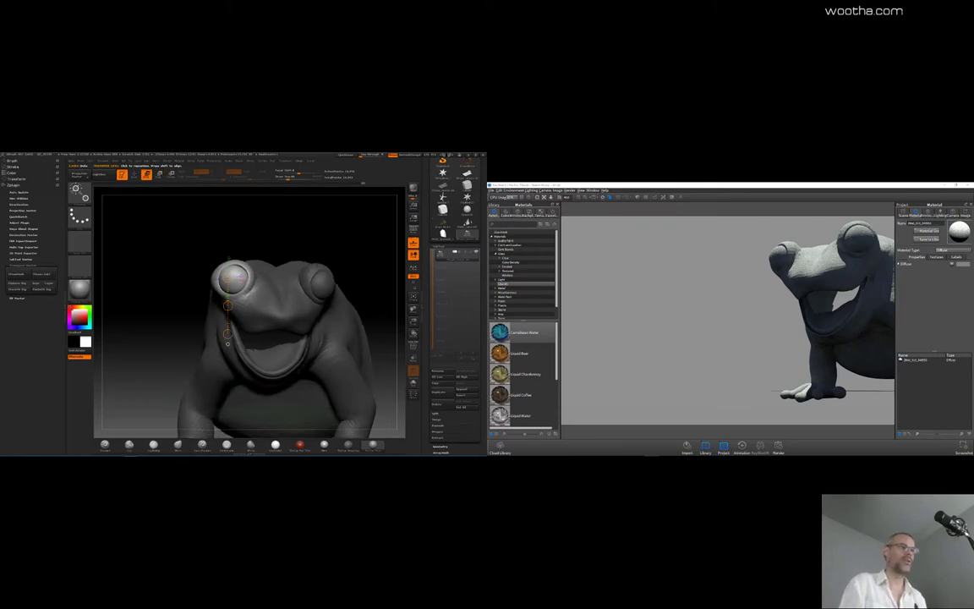
{"action": "left_click_drag", "start_coordinate": [235, 272], "coordinate": [264, 272], "text": "shift"}
{"action": "left_click", "coordinate": [372, 169]}
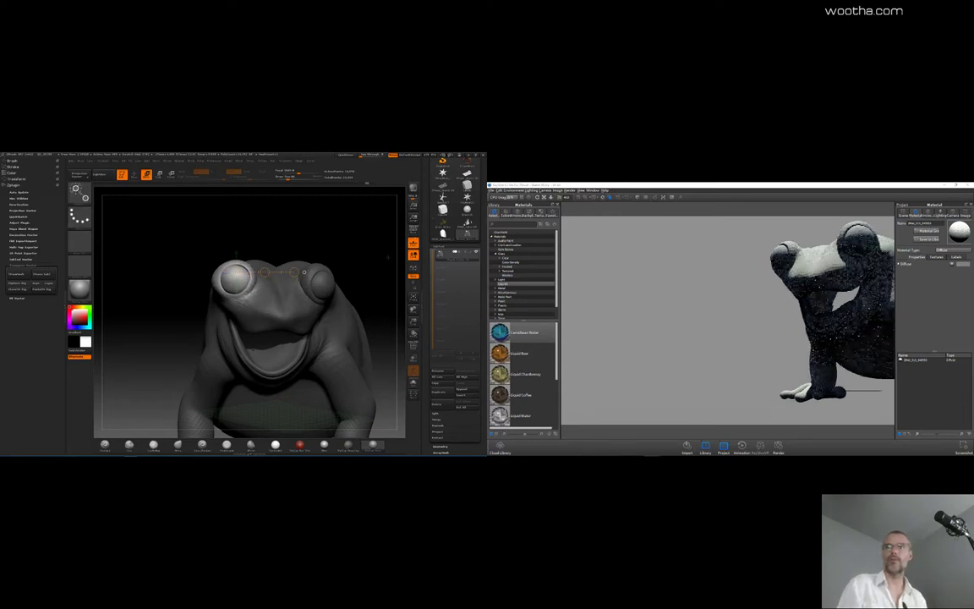
Step: Sculpt and smooth the transition between the right eye bulge and the top of the head with the Standard brush
{"action": "left_click_drag", "start_coordinate": [373, 269], "coordinate": [389, 287], "text": "alt"}
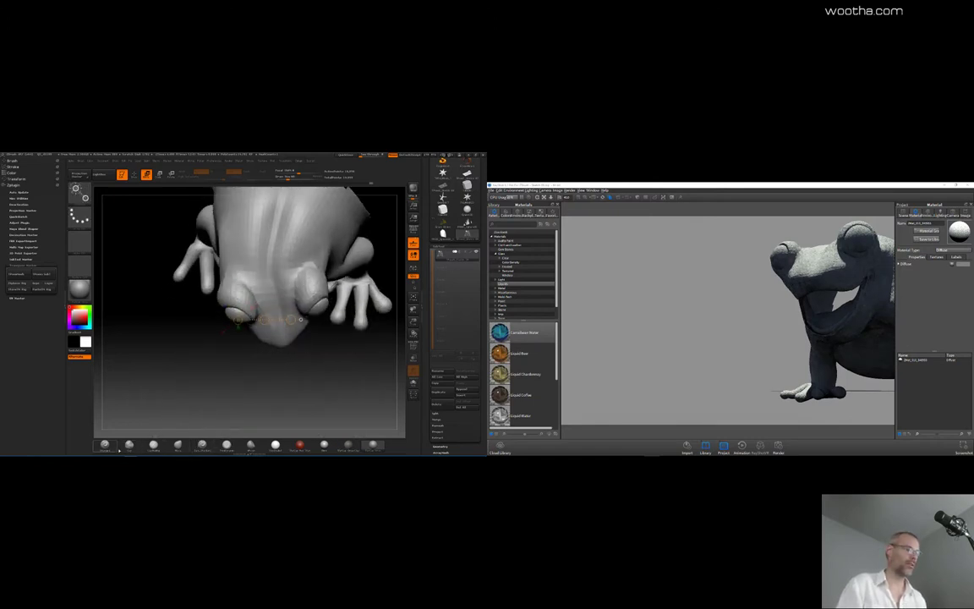
{"action": "key", "text": "q"}
{"action": "key", "text": "space"}
{"action": "left_click_drag", "start_coordinate": [246, 283], "coordinate": [261, 300]}
{"action": "mouse_move", "coordinate": [253, 286]}
{"action": "left_mouse_down", "text": "shift"}
{"action": "mouse_move", "coordinate": [263, 297]}
{"action": "mouse_move", "coordinate": [249, 293]}
{"action": "left_mouse_up", "text": "shift"}
{"action": "mouse_move", "coordinate": [182, 338]}
{"action": "left_mouse_down"}
{"action": "mouse_move", "coordinate": [188, 328]}
{"action": "mouse_move", "coordinate": [241, 329]}
{"action": "left_mouse_up"}
{"action": "left_click_drag", "start_coordinate": [253, 275], "coordinate": [257, 296], "text": "shift"}
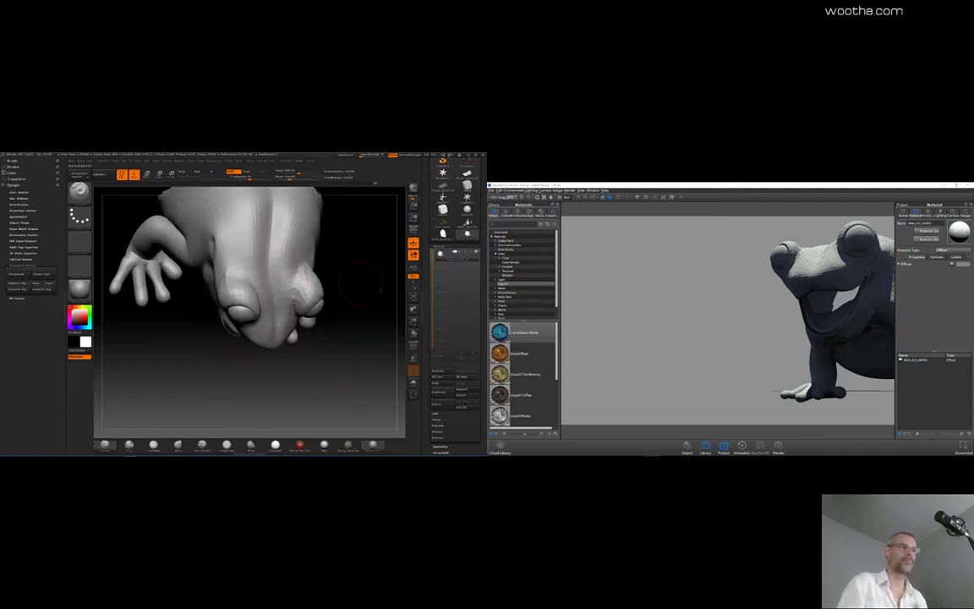
{"action": "mouse_move", "coordinate": [261, 241]}
{"action": "left_mouse_down"}
{"action": "mouse_move", "coordinate": [253, 253]}
{"action": "mouse_move", "coordinate": [344, 292]}
{"action": "mouse_move", "coordinate": [253, 284]}
{"action": "left_mouse_up"}
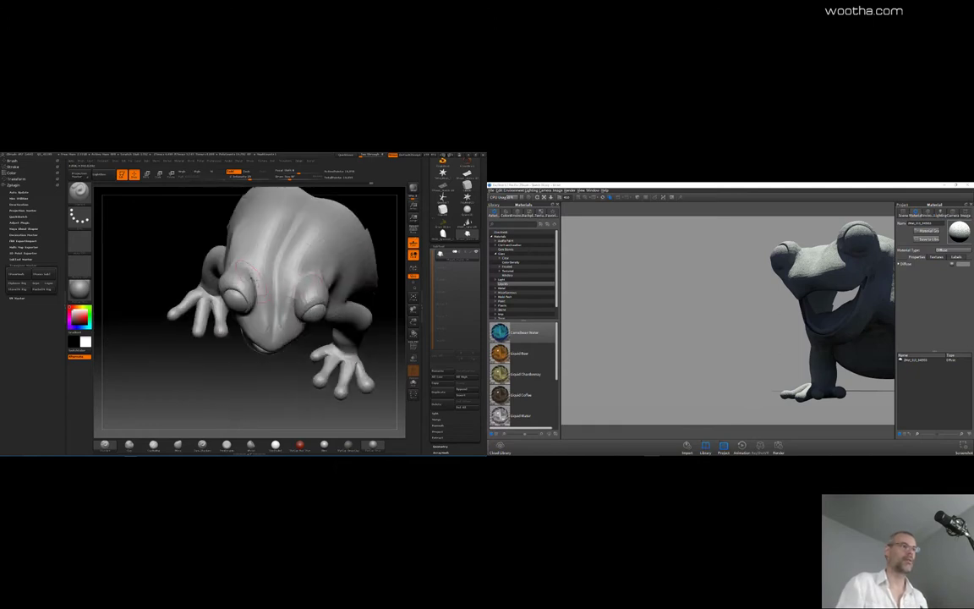
{"action": "left_click_drag", "start_coordinate": [266, 387], "coordinate": [201, 373]}
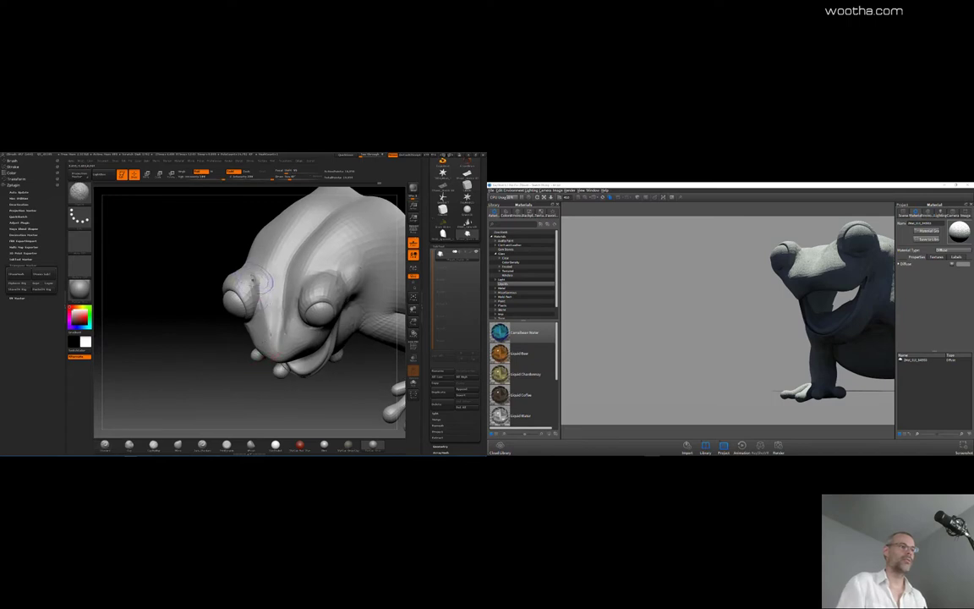
Step: Switch to the Clay brush, set its draw size, and build up the brow on the inner side of the right eye
{"action": "key", "text": "space"}
{"action": "left_click", "coordinate": [274, 288]}
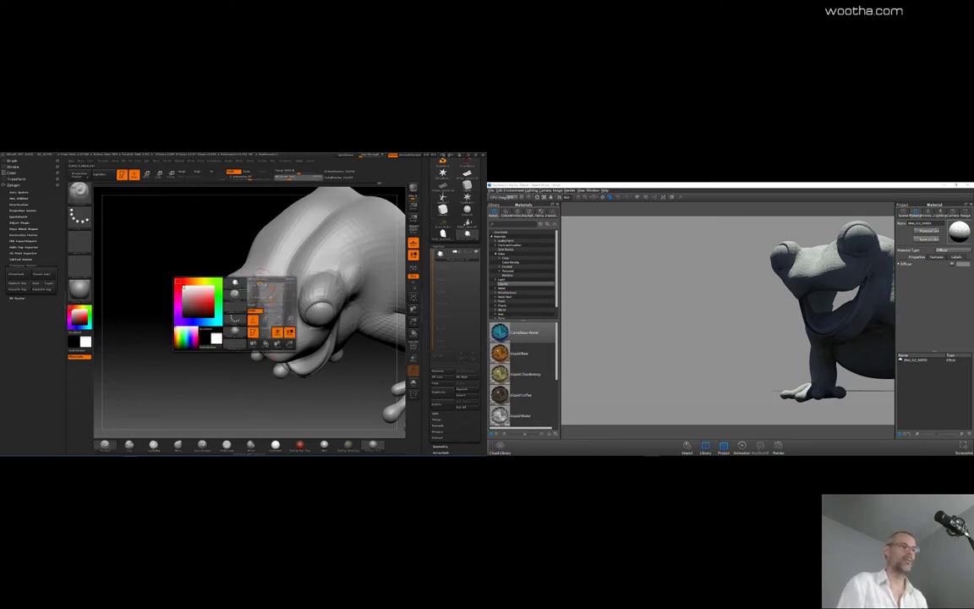
{"action": "mouse_move", "coordinate": [213, 336]}
{"action": "left_mouse_down"}
{"action": "mouse_move", "coordinate": [213, 351]}
{"action": "mouse_move", "coordinate": [349, 250]}
{"action": "mouse_move", "coordinate": [361, 326]}
{"action": "mouse_move", "coordinate": [149, 436]}
{"action": "left_mouse_up"}
{"action": "left_click", "coordinate": [130, 445]}
{"action": "left_click_drag", "start_coordinate": [168, 328], "coordinate": [219, 311]}
{"action": "key", "text": "space"}
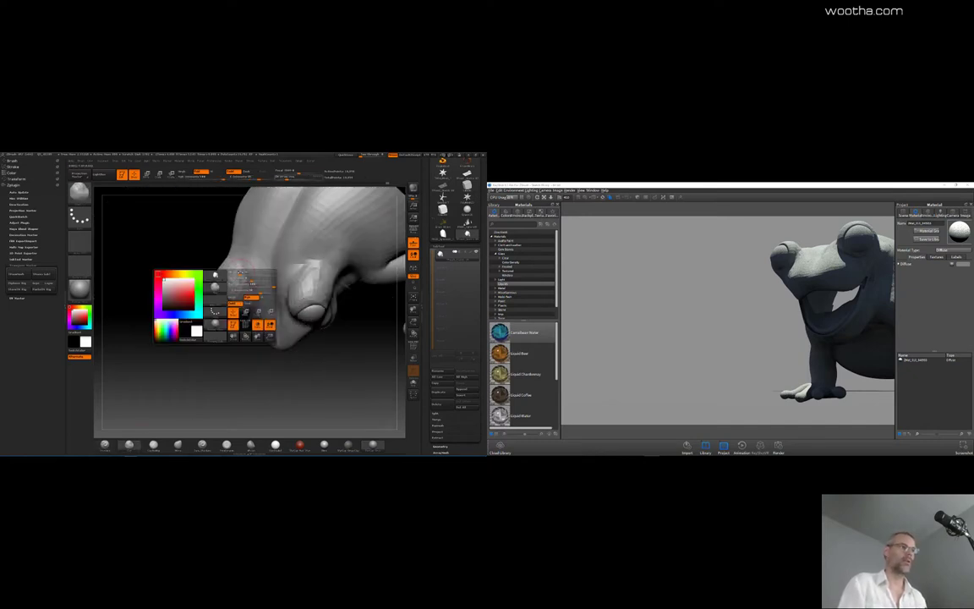
{"action": "left_click", "coordinate": [242, 276]}
{"action": "left_click_drag", "start_coordinate": [218, 249], "coordinate": [244, 313]}
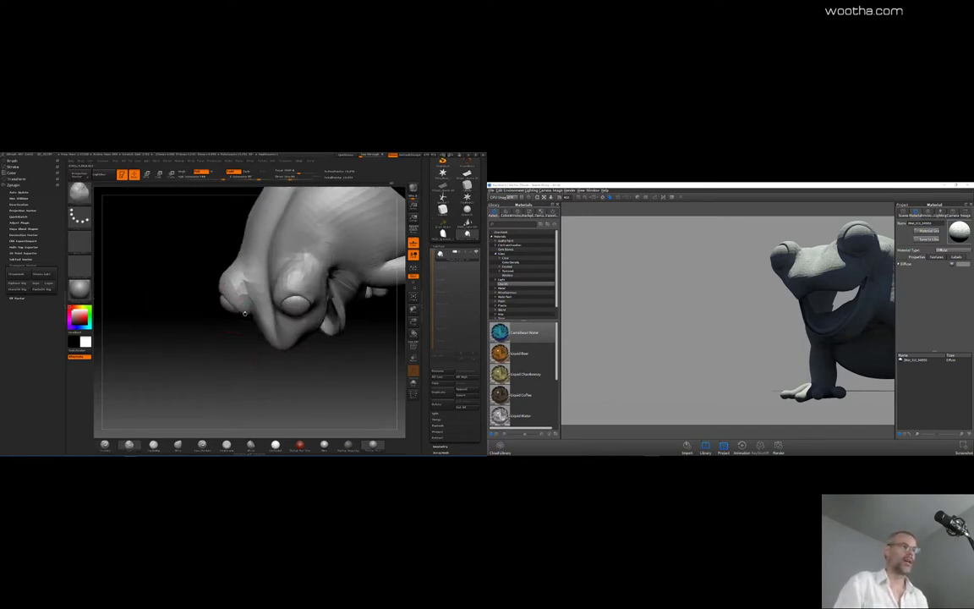
{"action": "left_click_drag", "start_coordinate": [252, 359], "coordinate": [233, 269]}
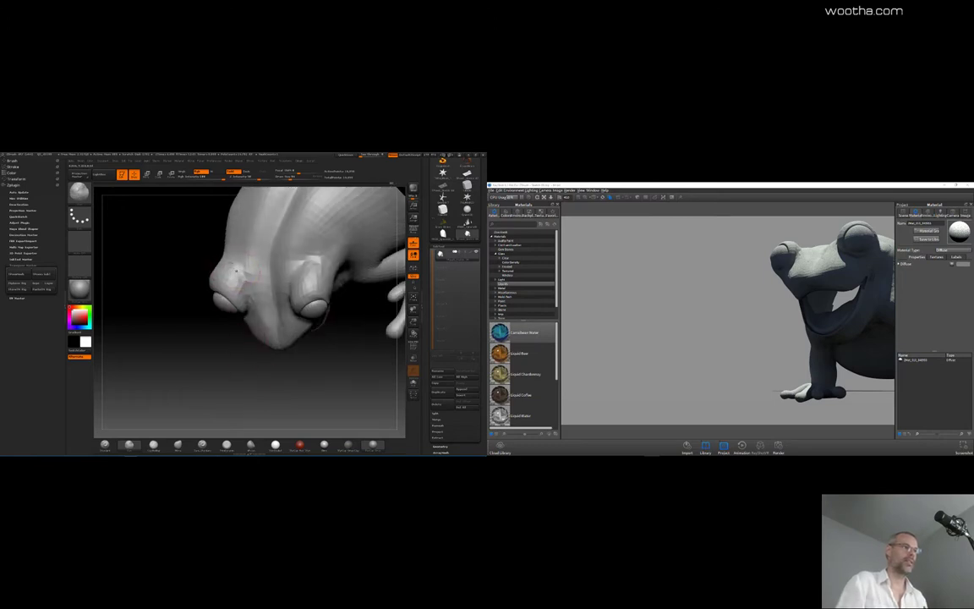
Step: Add clay strokes behind and between the eyes to blend both eye bulges into the forehead
{"action": "left_click_drag", "start_coordinate": [222, 228], "coordinate": [232, 268]}
{"action": "left_click_drag", "start_coordinate": [235, 364], "coordinate": [240, 274]}
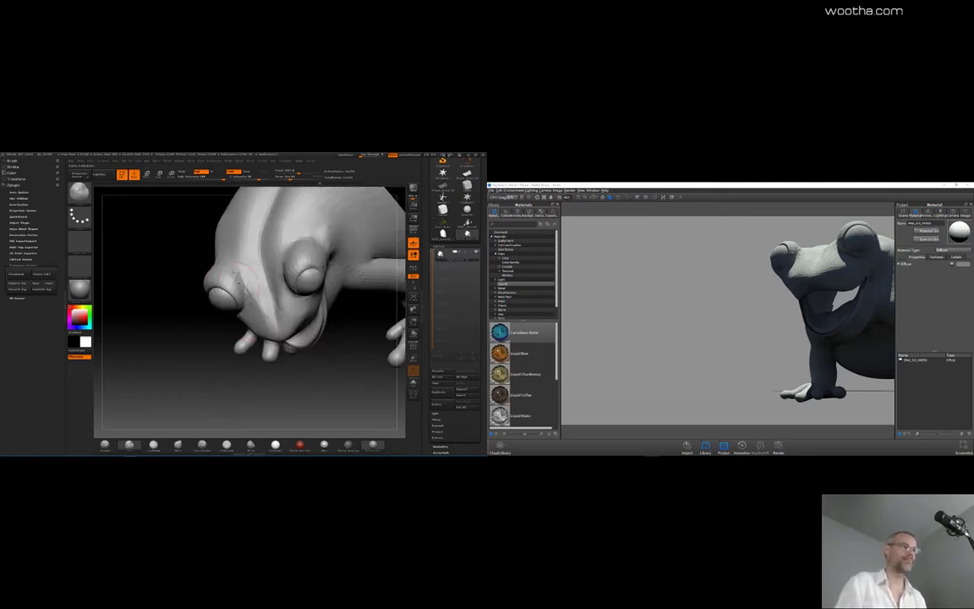
{"action": "left_click_drag", "start_coordinate": [253, 361], "coordinate": [300, 376]}
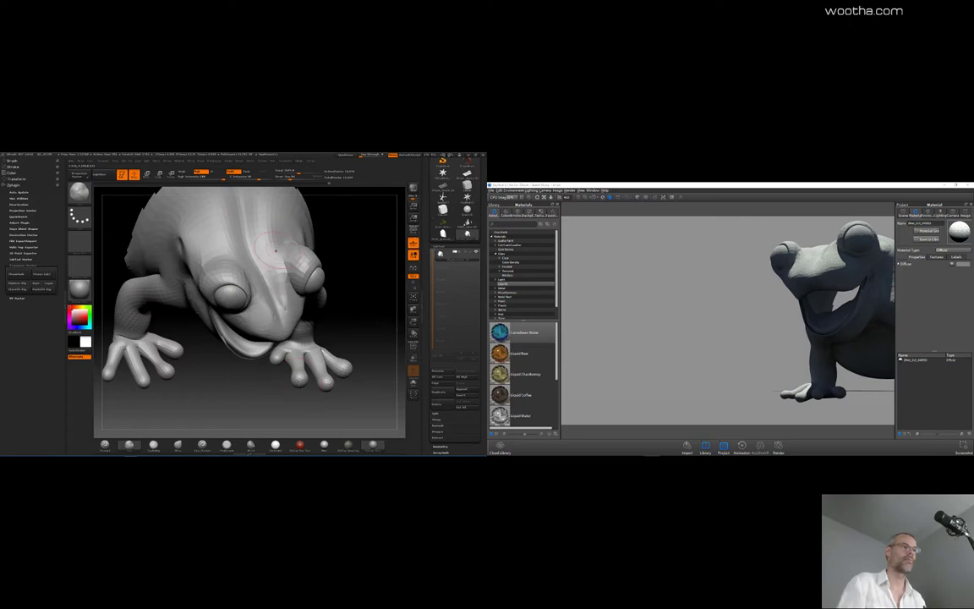
{"action": "left_click_drag", "start_coordinate": [275, 250], "coordinate": [230, 264]}
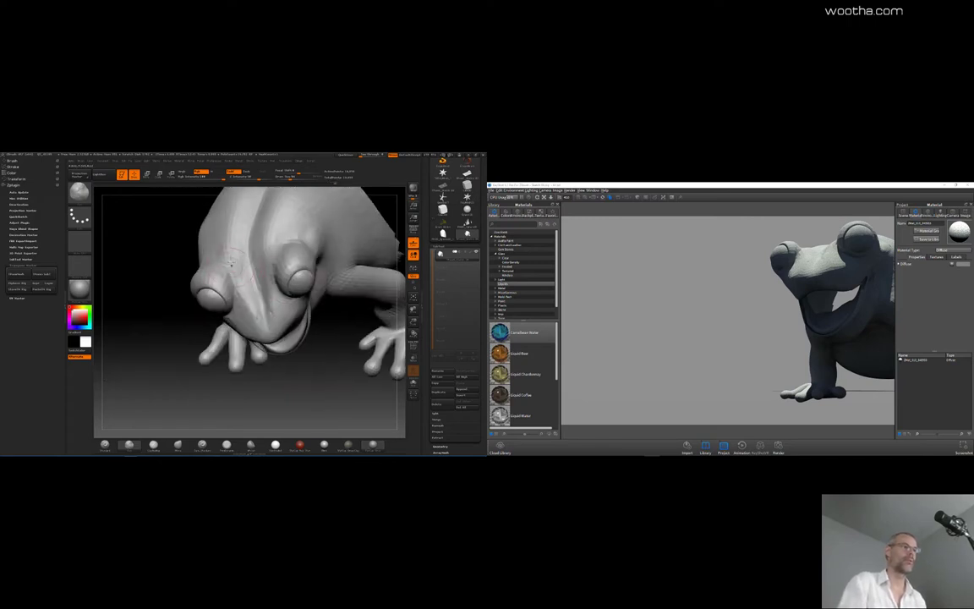
{"action": "left_click_drag", "start_coordinate": [283, 355], "coordinate": [292, 317]}
{"action": "left_click_drag", "start_coordinate": [293, 355], "coordinate": [269, 294]}
Step: Adjust the brush size and shape the forehead along the inner side of the left eye from the front
{"action": "key", "text": "space"}
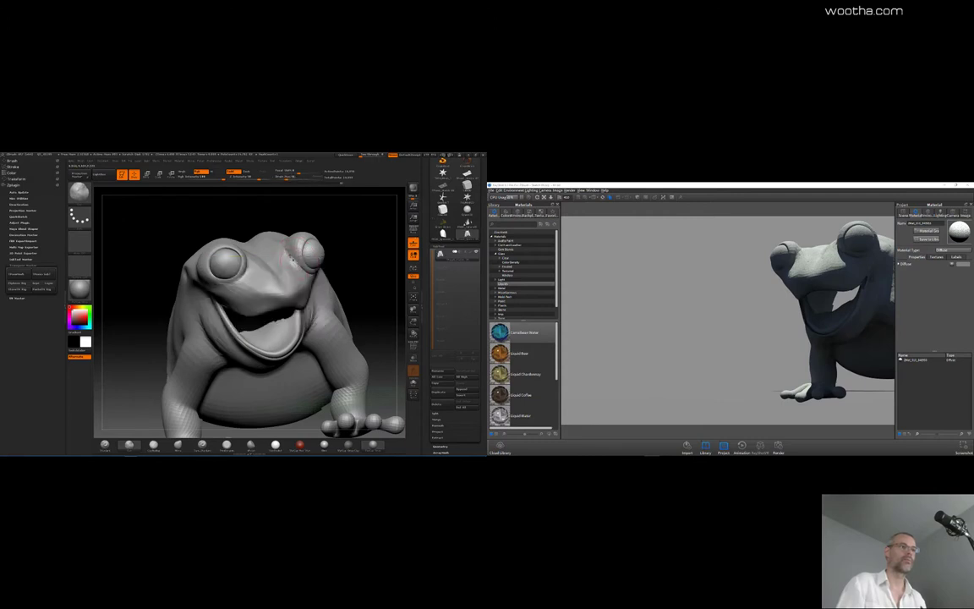
{"action": "left_click_drag", "start_coordinate": [296, 256], "coordinate": [254, 263]}
{"action": "left_click_drag", "start_coordinate": [218, 322], "coordinate": [251, 324]}
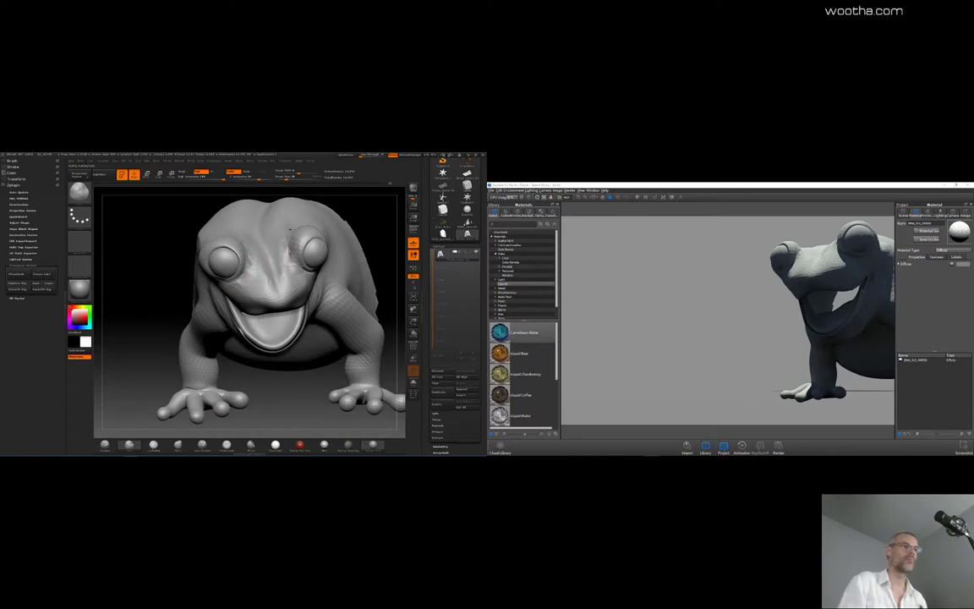
{"action": "left_click_drag", "start_coordinate": [290, 228], "coordinate": [271, 256]}
{"action": "left_click_drag", "start_coordinate": [242, 305], "coordinate": [300, 248]}
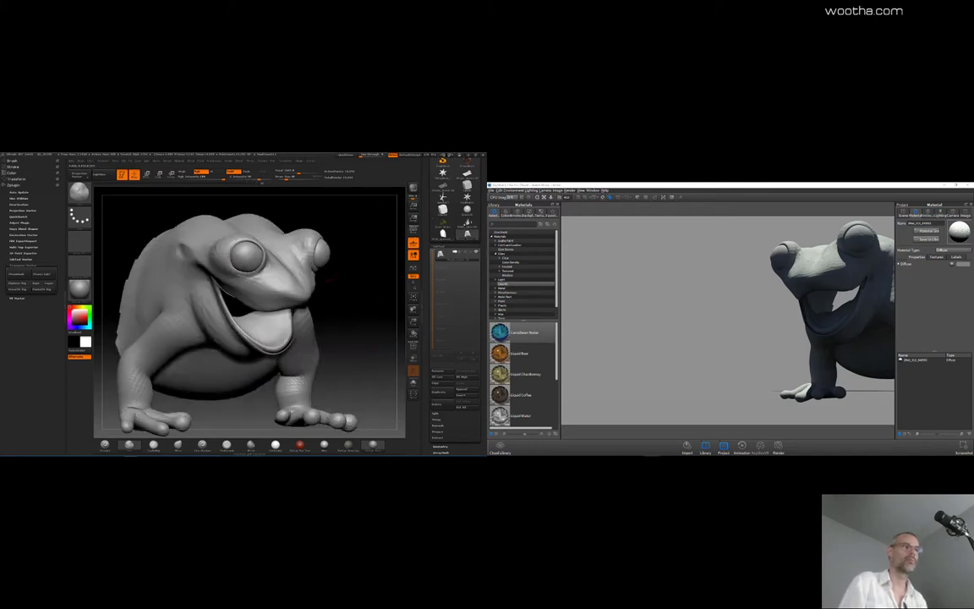
{"action": "left_click_drag", "start_coordinate": [358, 300], "coordinate": [301, 265]}
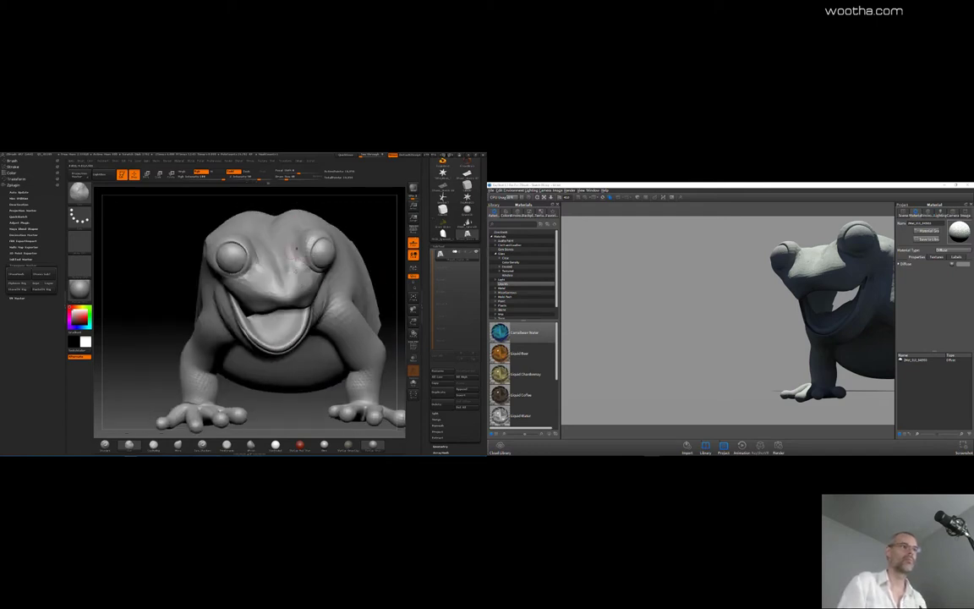
Step: Refine the surface around the left eye and brow, checking the head from low and frontal angles
{"action": "key", "text": "shift+r"}
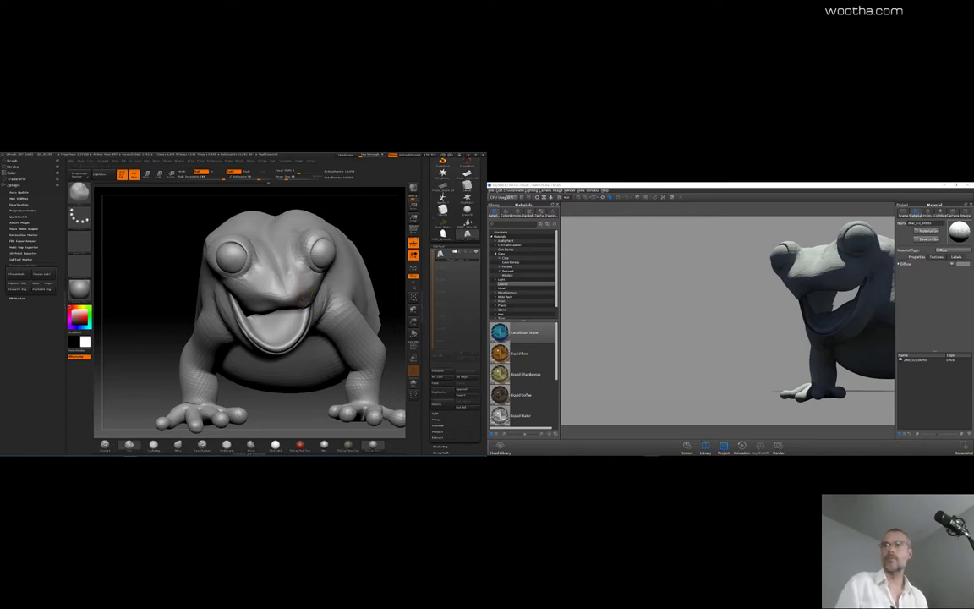
{"action": "left_click_drag", "start_coordinate": [395, 293], "coordinate": [385, 254]}
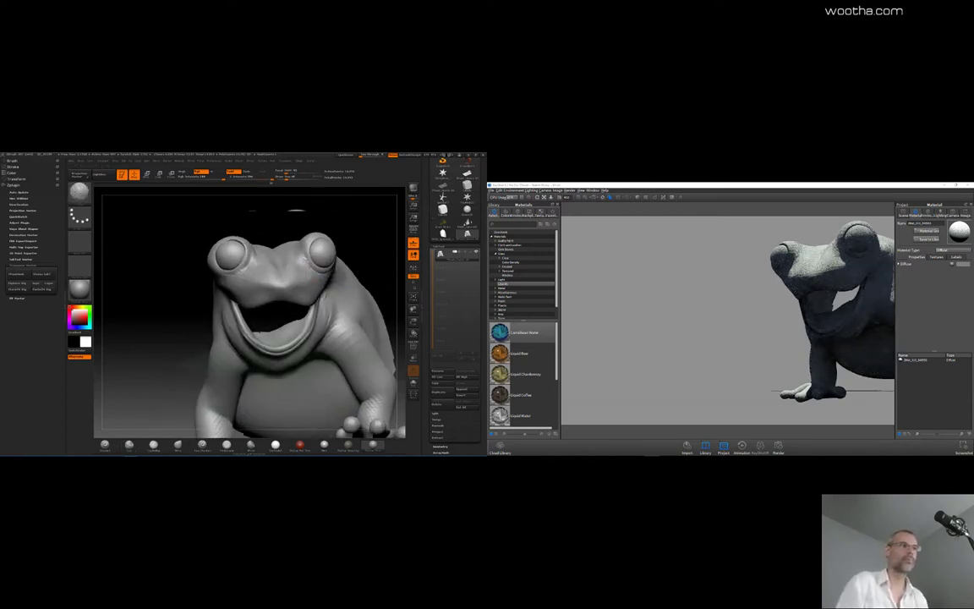
{"action": "key", "text": "shift+f"}
{"action": "mouse_move", "coordinate": [352, 231]}
{"action": "left_mouse_down"}
{"action": "mouse_move", "coordinate": [299, 253]}
{"action": "mouse_move", "coordinate": [311, 282]}
{"action": "left_mouse_up"}
{"action": "key", "text": "space"}
{"action": "left_click_drag", "start_coordinate": [211, 326], "coordinate": [270, 331]}
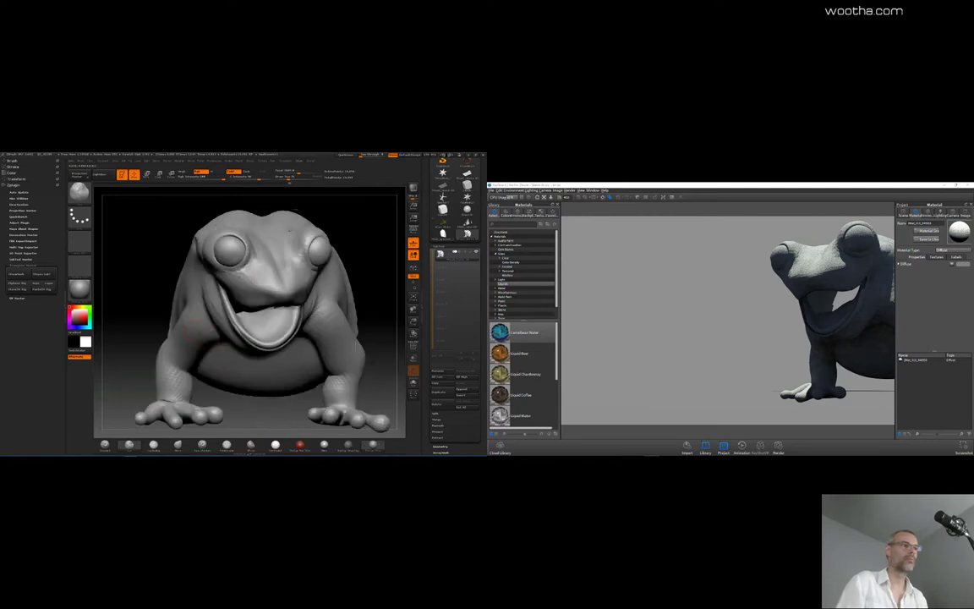
Step: Refine the centre of the frog's snout with clay strokes and refresh the KeyShot render
{"action": "left_click_drag", "start_coordinate": [384, 292], "coordinate": [356, 270]}
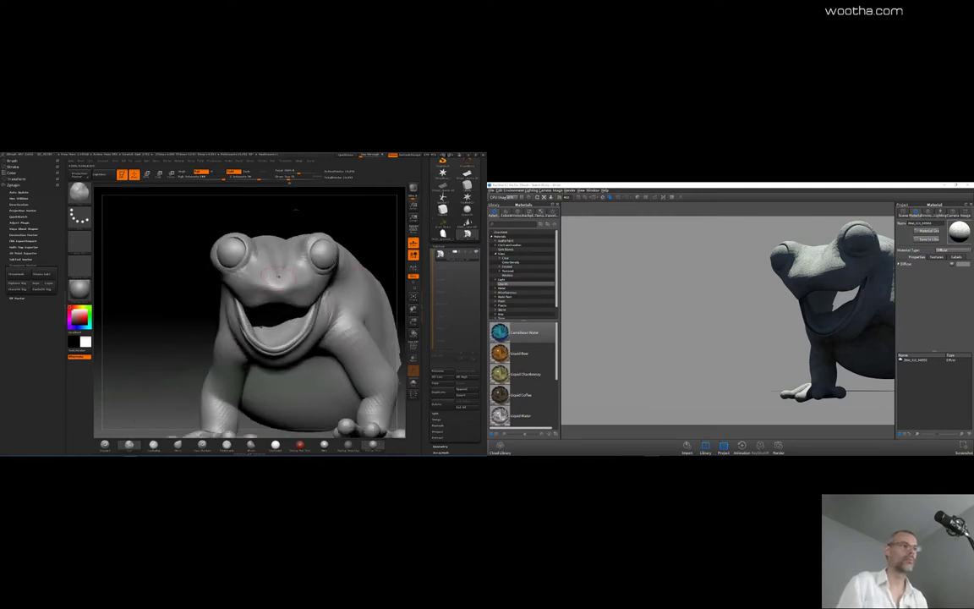
{"action": "right_click", "coordinate": [254, 253]}
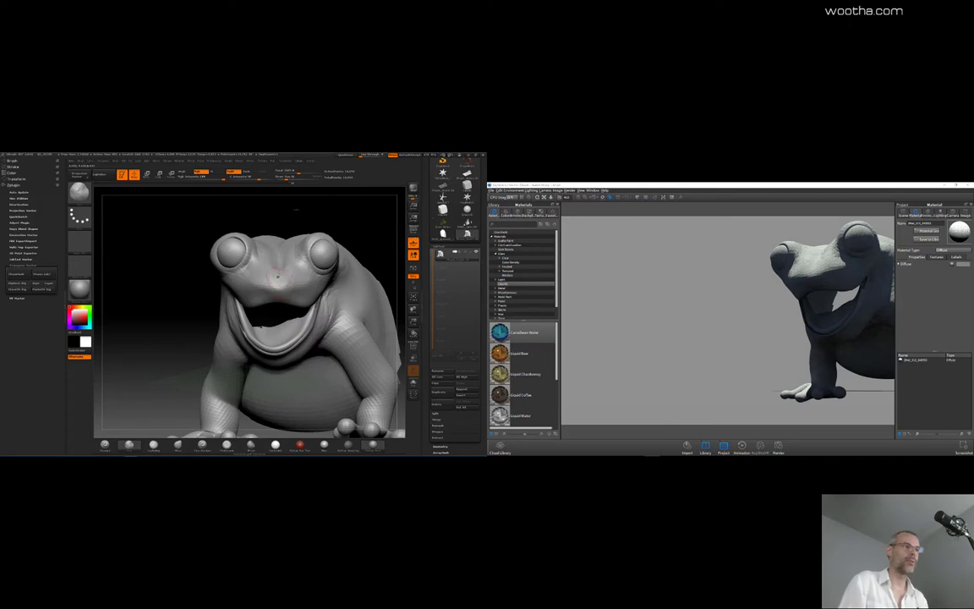
{"action": "left_click_drag", "start_coordinate": [348, 241], "coordinate": [317, 286]}
{"action": "left_click_drag", "start_coordinate": [396, 262], "coordinate": [370, 264]}
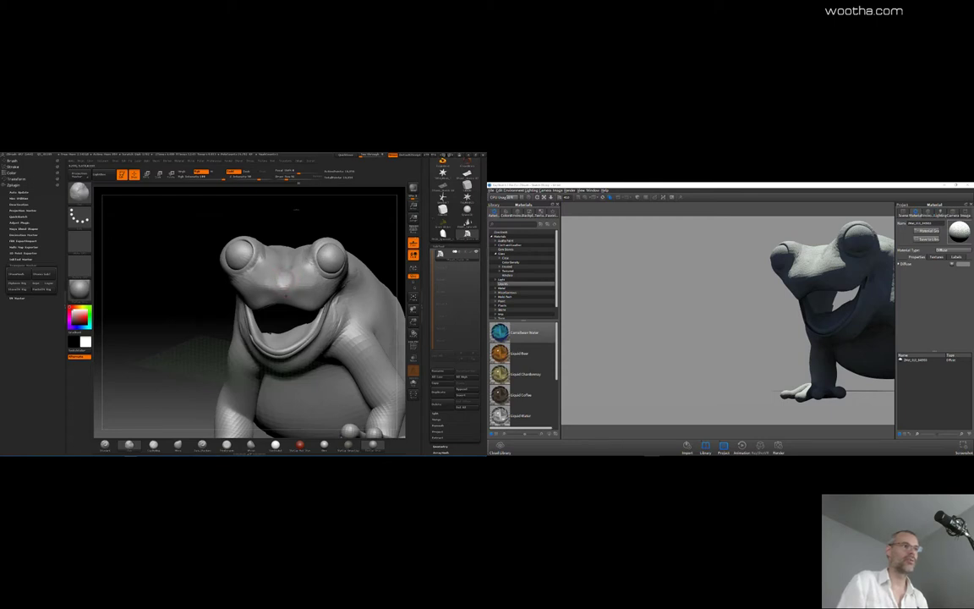
{"action": "mouse_move", "coordinate": [403, 226]}
{"action": "left_mouse_down"}
{"action": "mouse_move", "coordinate": [392, 228]}
{"action": "mouse_move", "coordinate": [399, 220]}
{"action": "left_mouse_up"}
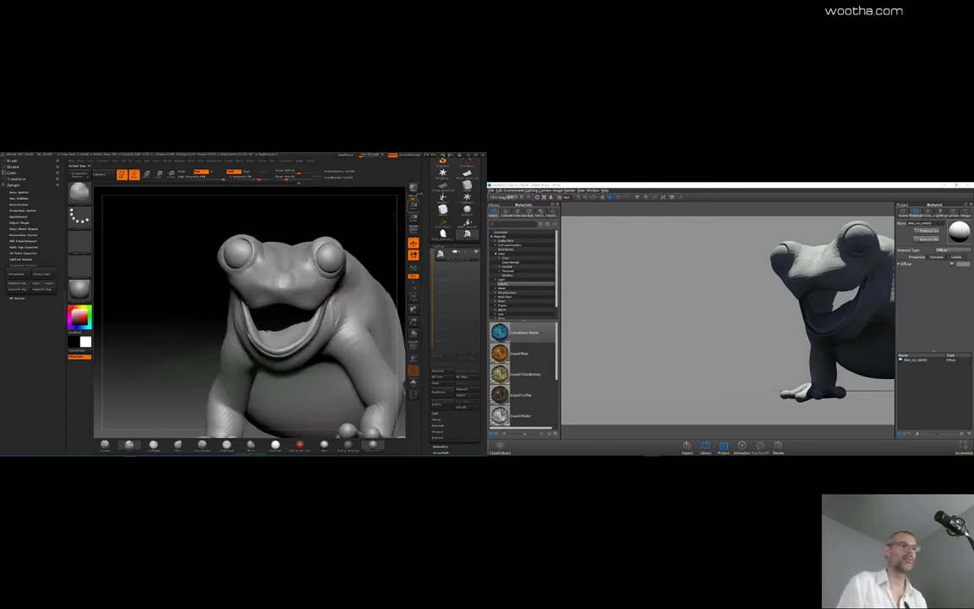
{"action": "left_click", "coordinate": [413, 188]}
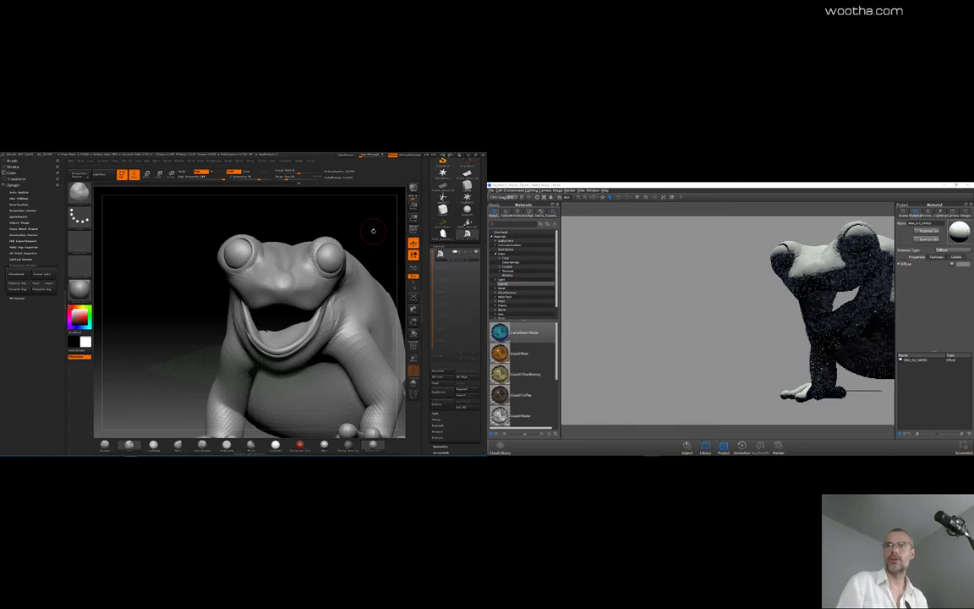
Step: Shape the tip of the snout from a low frontal angle and update the KeyShot render again
{"action": "left_click_drag", "start_coordinate": [374, 244], "coordinate": [363, 263]}
{"action": "right_click", "coordinate": [293, 281]}
{"action": "right_click_drag", "start_coordinate": [293, 282], "coordinate": [306, 284]}
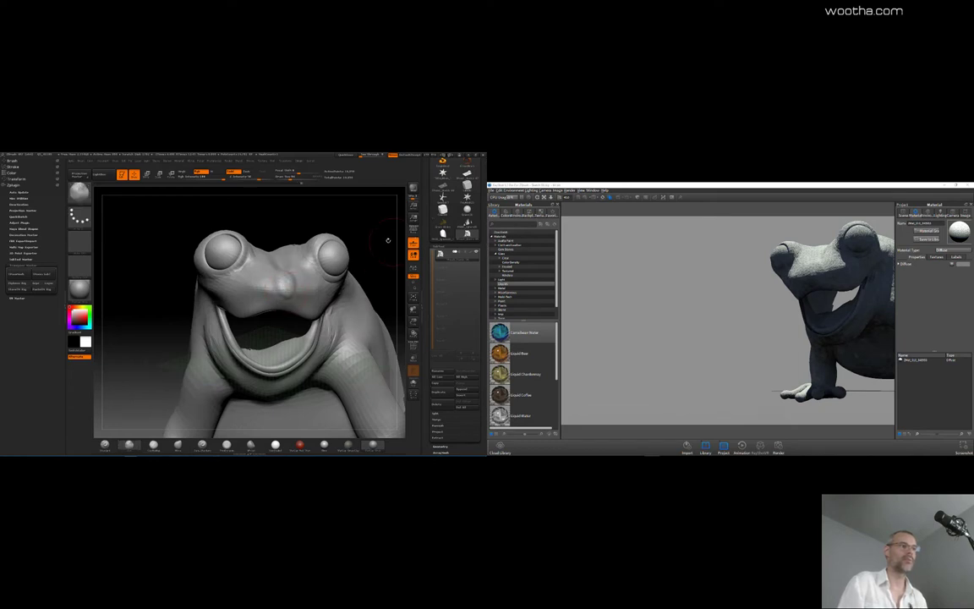
{"action": "mouse_move", "coordinate": [388, 240]}
{"action": "left_mouse_down"}
{"action": "mouse_move", "coordinate": [335, 237]}
{"action": "mouse_move", "coordinate": [389, 237]}
{"action": "left_mouse_up"}
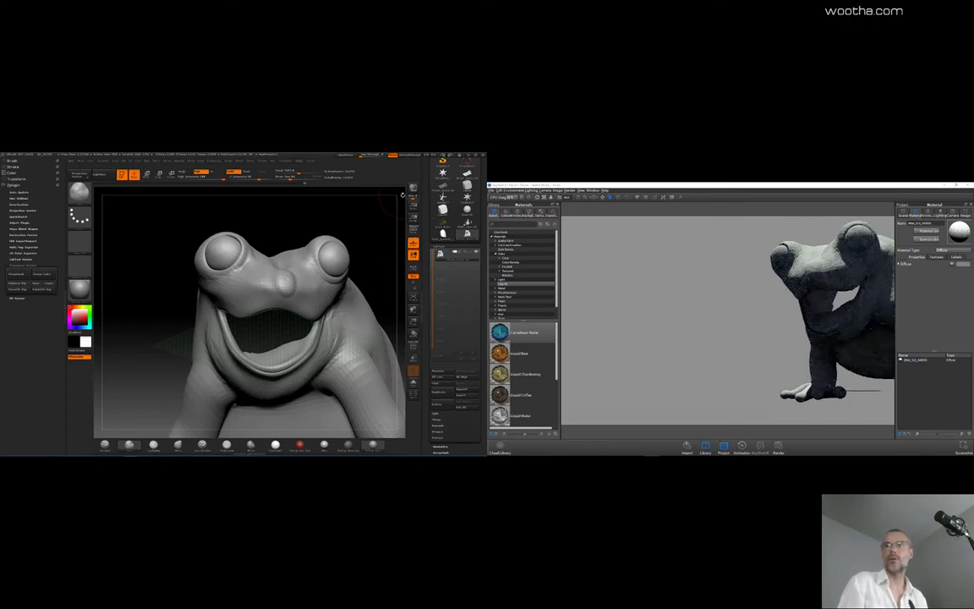
Step: Adjust the draw size, then refine and smooth the snout tip and upper lip from both sides
{"action": "left_click_drag", "start_coordinate": [354, 254], "coordinate": [381, 257]}
{"action": "key", "text": "space"}
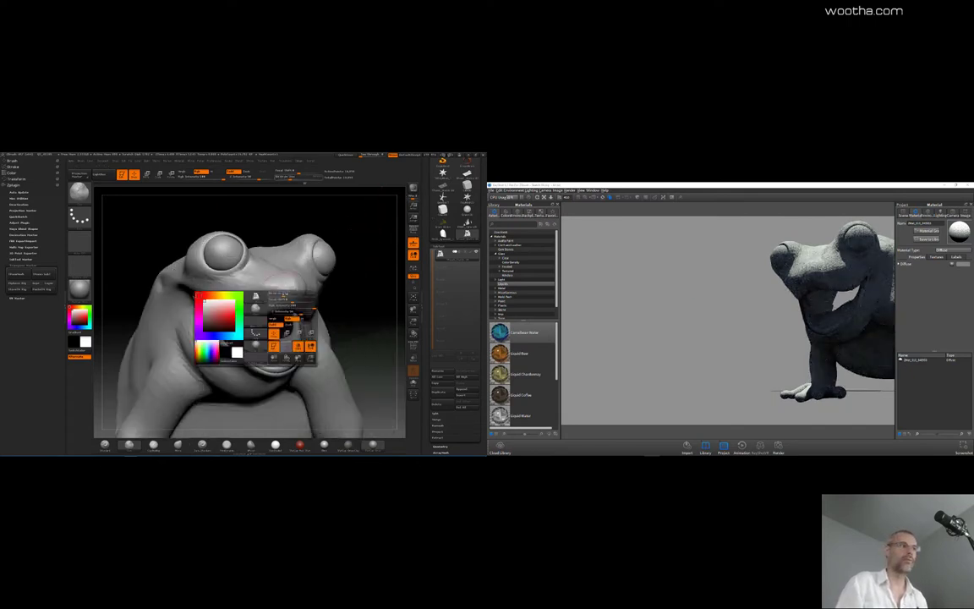
{"action": "left_click_drag", "start_coordinate": [279, 295], "coordinate": [277, 295]}
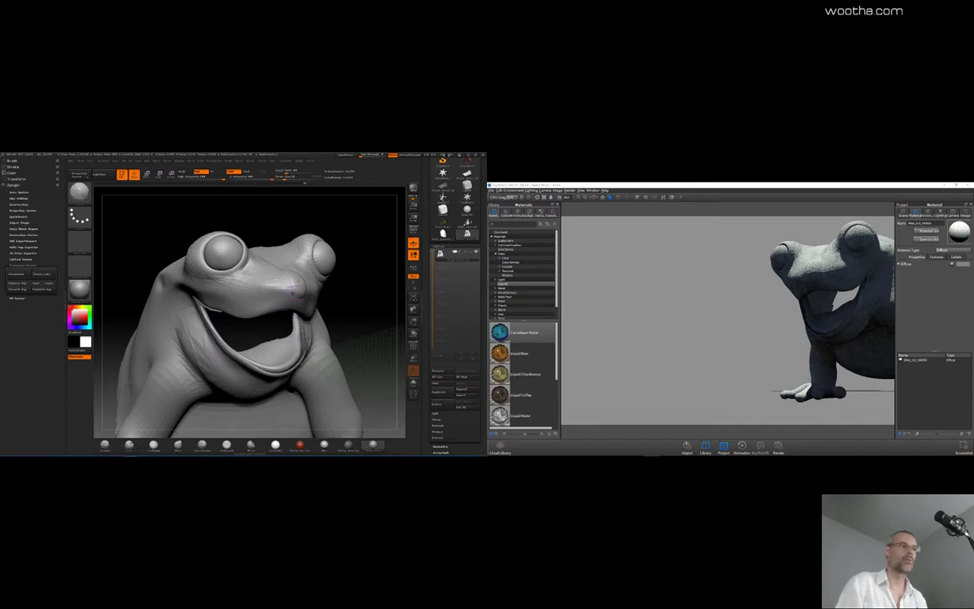
{"action": "left_click_drag", "start_coordinate": [372, 280], "coordinate": [313, 283]}
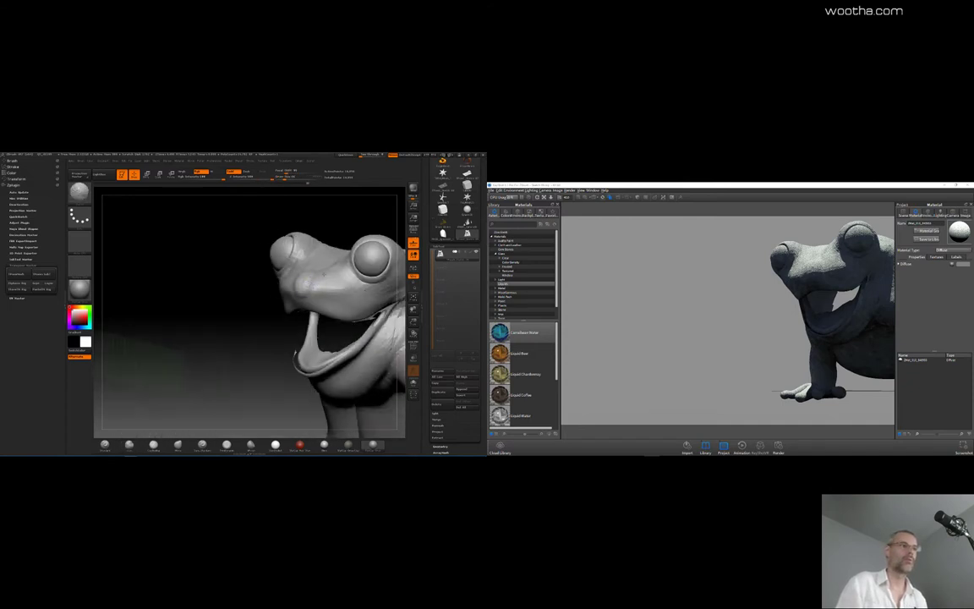
{"action": "left_click_drag", "start_coordinate": [235, 343], "coordinate": [254, 342], "text": "shift"}
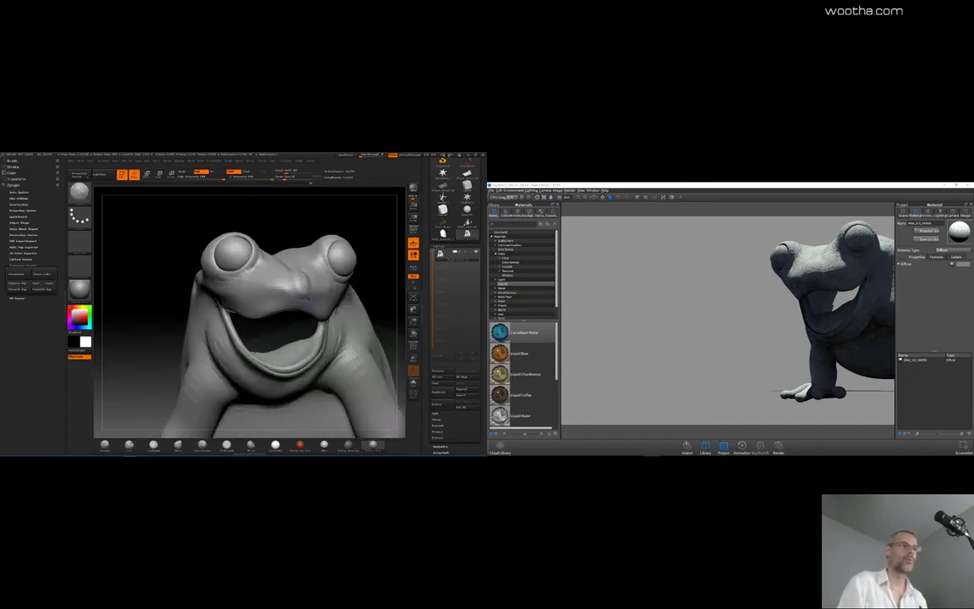
{"action": "left_click_drag", "start_coordinate": [398, 278], "coordinate": [358, 281], "text": "shift"}
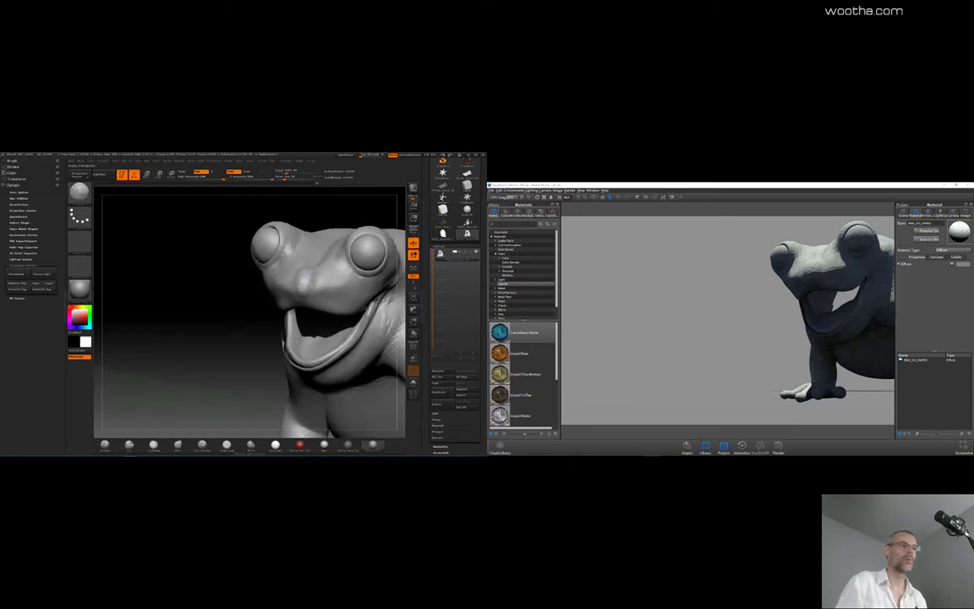
{"action": "left_click_drag", "start_coordinate": [226, 284], "coordinate": [283, 286]}
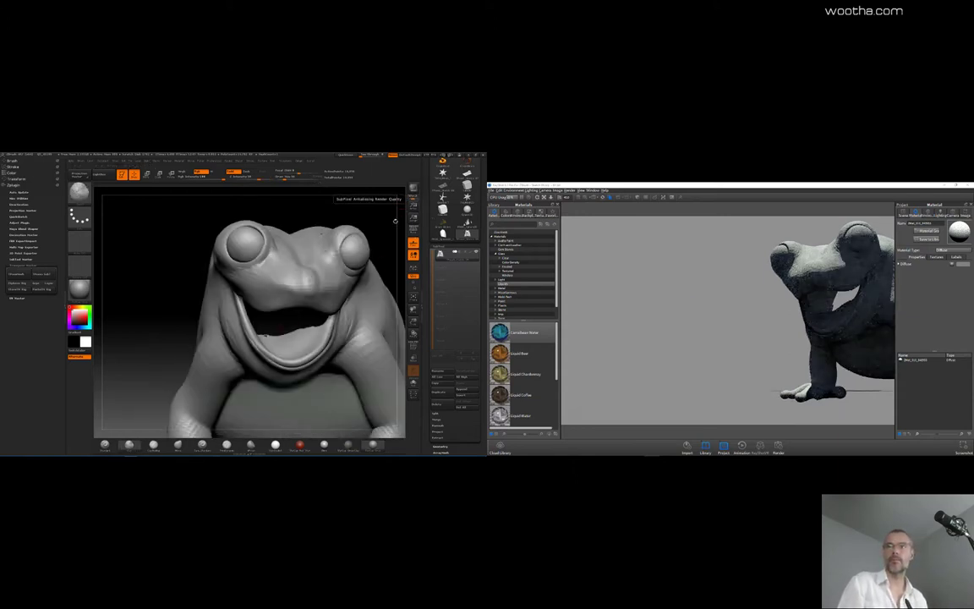
Step: Switch to a flattening brush, set its draw size, and even out the snout plane below the eye
{"action": "left_click_drag", "start_coordinate": [170, 309], "coordinate": [227, 375]}
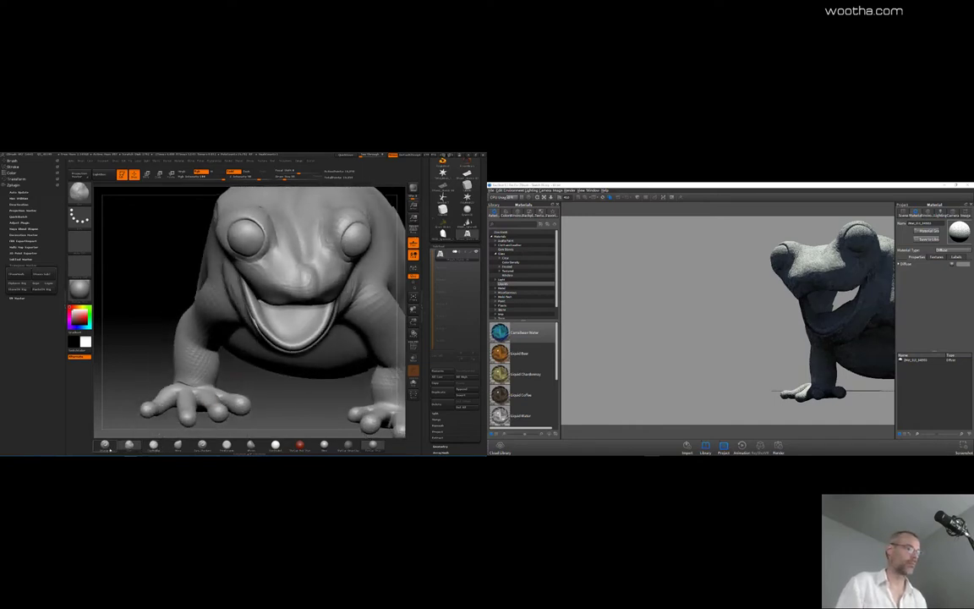
{"action": "left_click", "coordinate": [250, 445]}
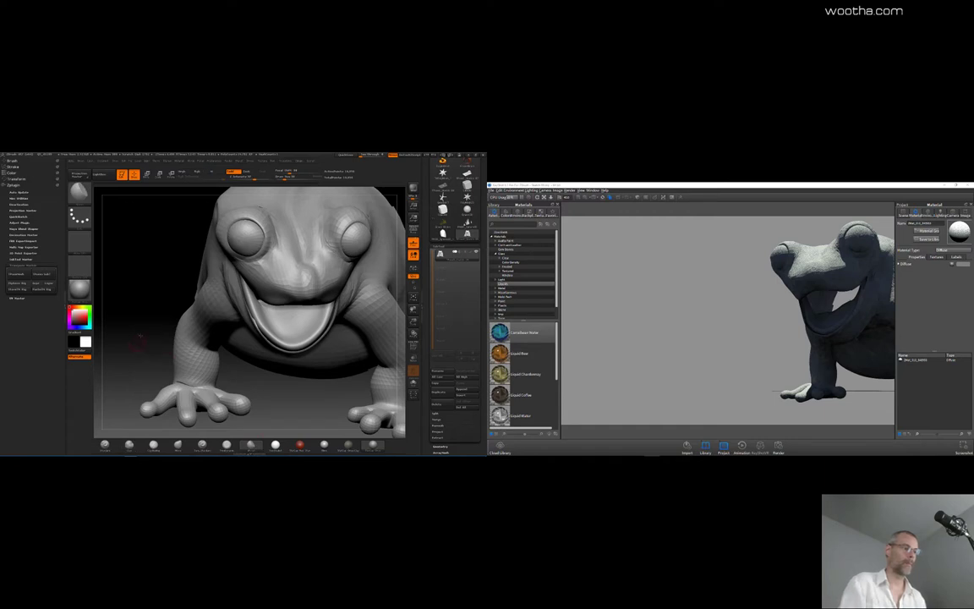
{"action": "left_click_drag", "start_coordinate": [141, 337], "coordinate": [173, 340]}
{"action": "left_click", "coordinate": [227, 444]}
{"action": "key", "text": "space"}
{"action": "left_click_drag", "start_coordinate": [269, 282], "coordinate": [277, 283]}
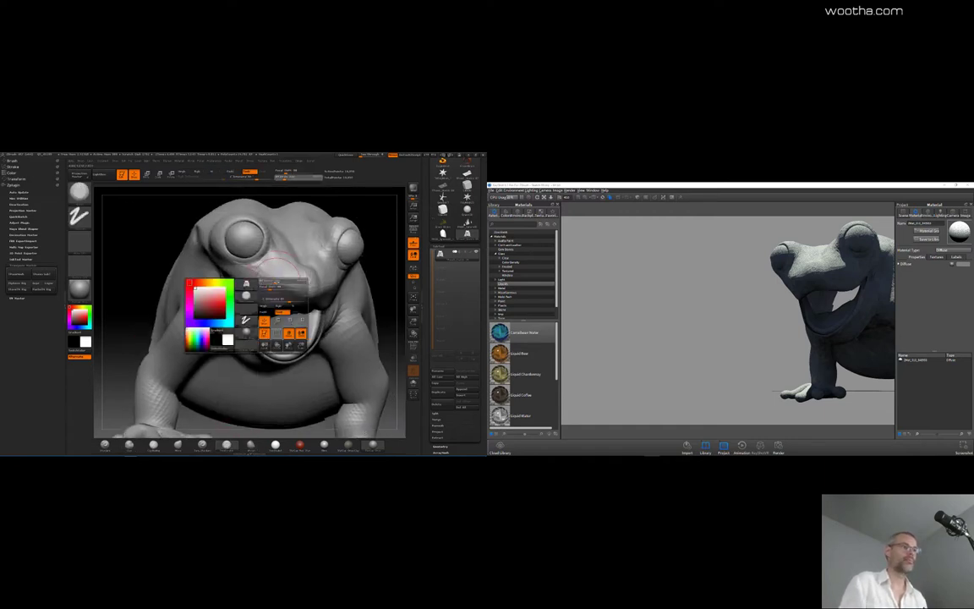
{"action": "left_click_drag", "start_coordinate": [399, 313], "coordinate": [252, 252]}
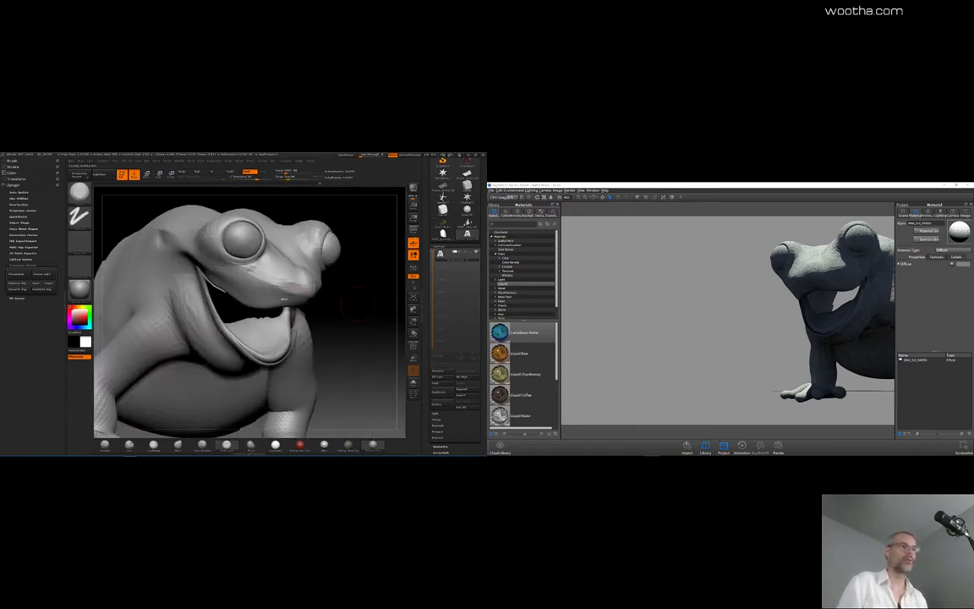
{"action": "key", "text": "space"}
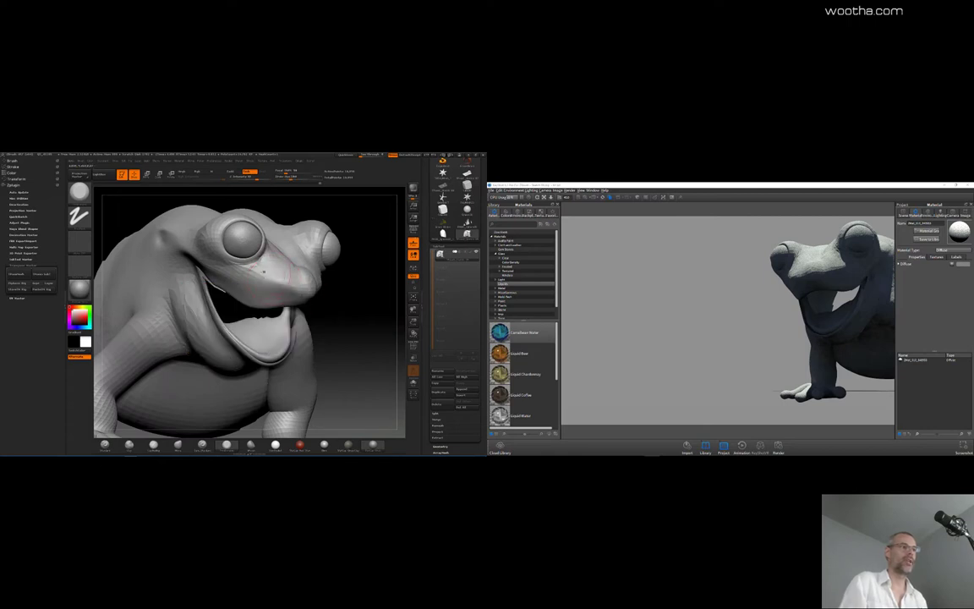
Step: Flatten and blend the front of the snout between the eyes and the mouth
{"action": "left_click_drag", "start_coordinate": [369, 309], "coordinate": [218, 296]}
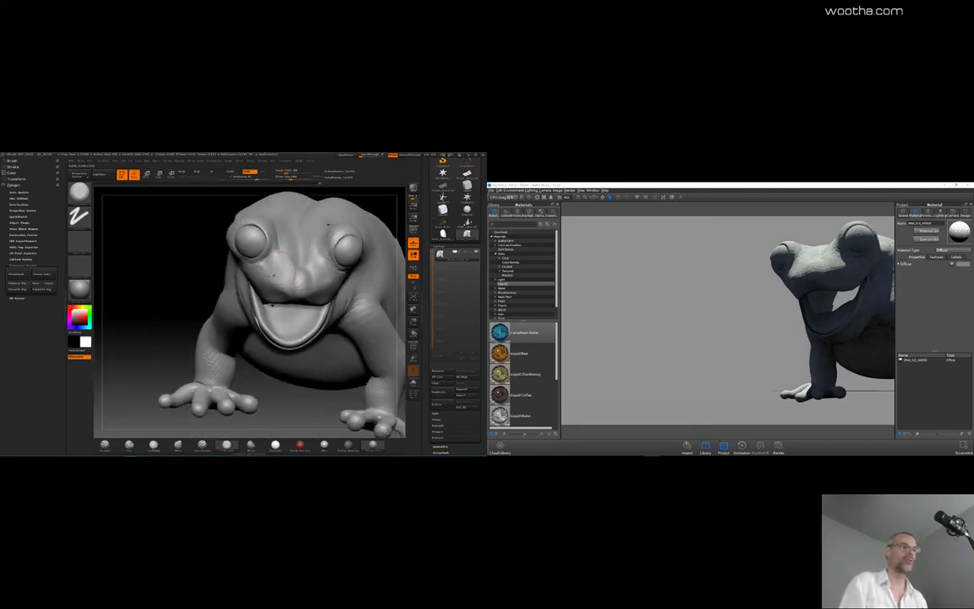
{"action": "left_click_drag", "start_coordinate": [273, 279], "coordinate": [253, 270]}
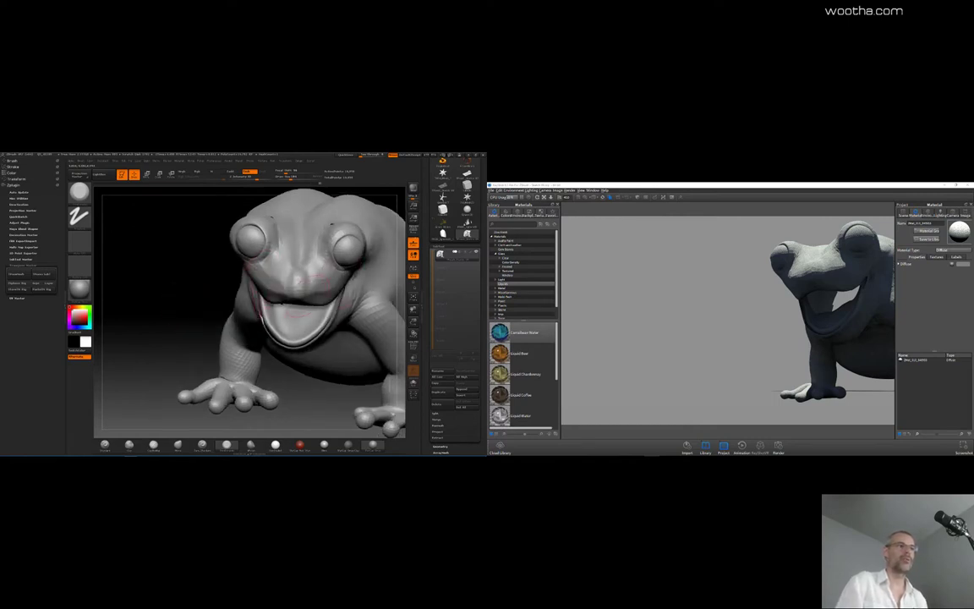
{"action": "left_click_drag", "start_coordinate": [293, 254], "coordinate": [322, 268]}
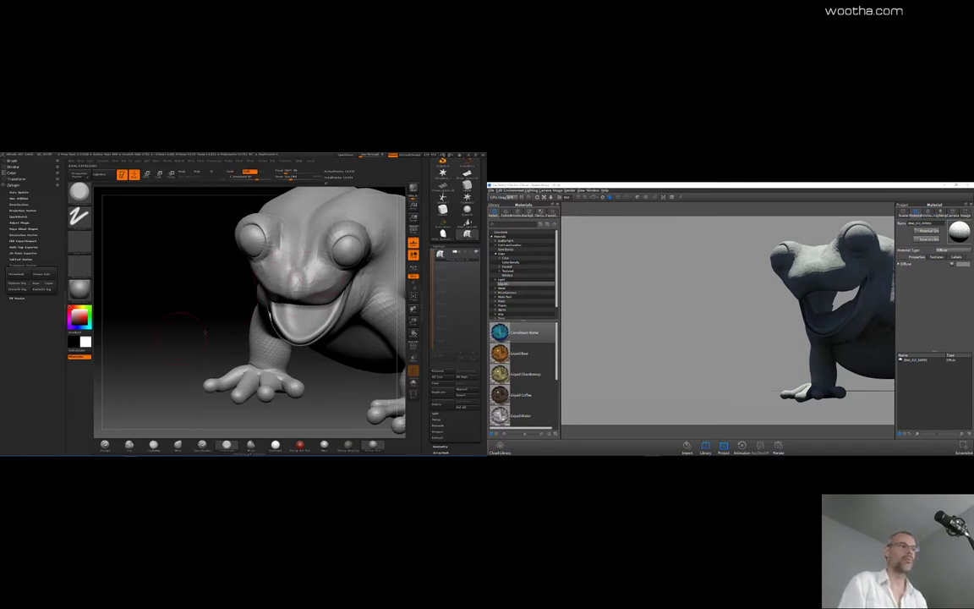
{"action": "left_click_drag", "start_coordinate": [204, 333], "coordinate": [245, 316]}
Step: Even out the sides of the snout and the surface above the upper lip
{"action": "key", "text": "space"}
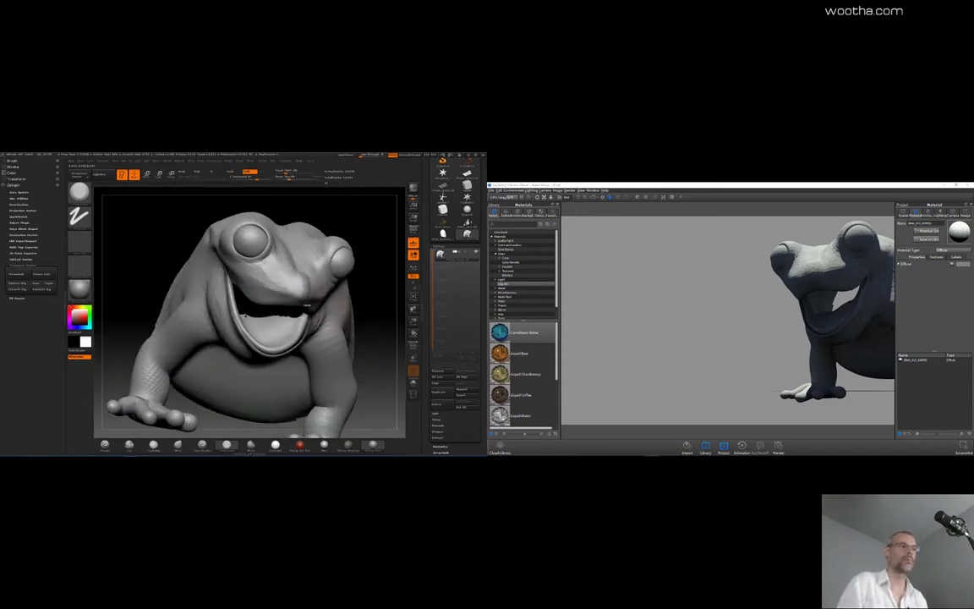
{"action": "left_click_drag", "start_coordinate": [376, 319], "coordinate": [301, 314]}
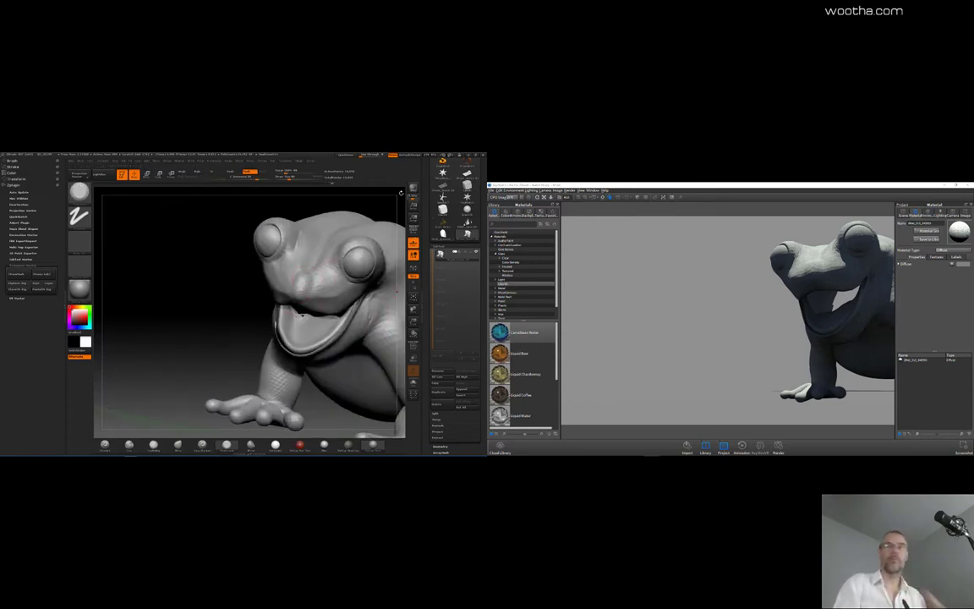
{"action": "left_click_drag", "start_coordinate": [196, 339], "coordinate": [206, 332]}
{"action": "left_click_drag", "start_coordinate": [394, 279], "coordinate": [323, 244], "text": "alt"}
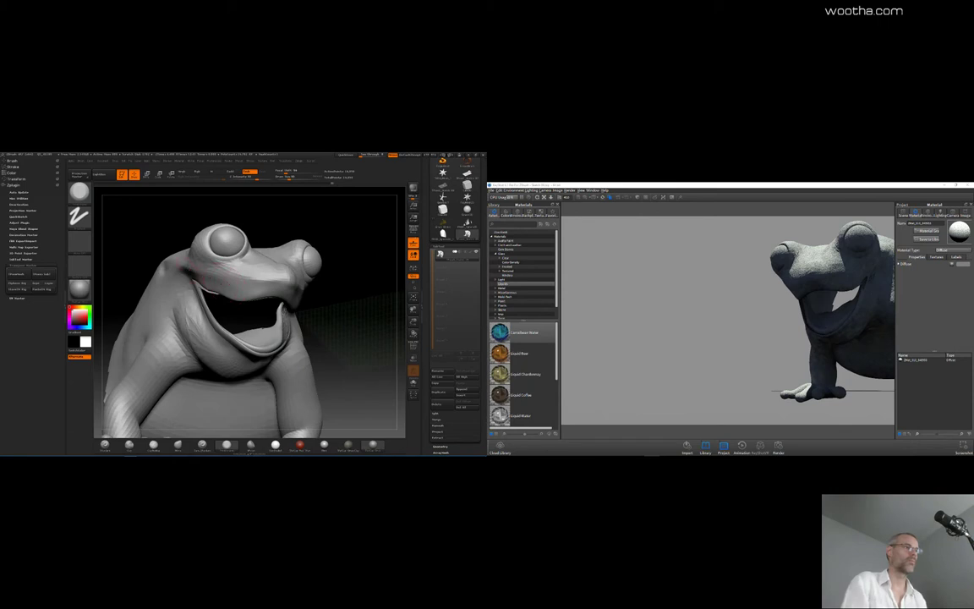
Step: Switch to the Move brush, adjust its size, and reshape the mouth corner and snout profile from the side
{"action": "left_click_drag", "start_coordinate": [337, 299], "coordinate": [262, 318]}
{"action": "left_click_drag", "start_coordinate": [352, 251], "coordinate": [344, 278]}
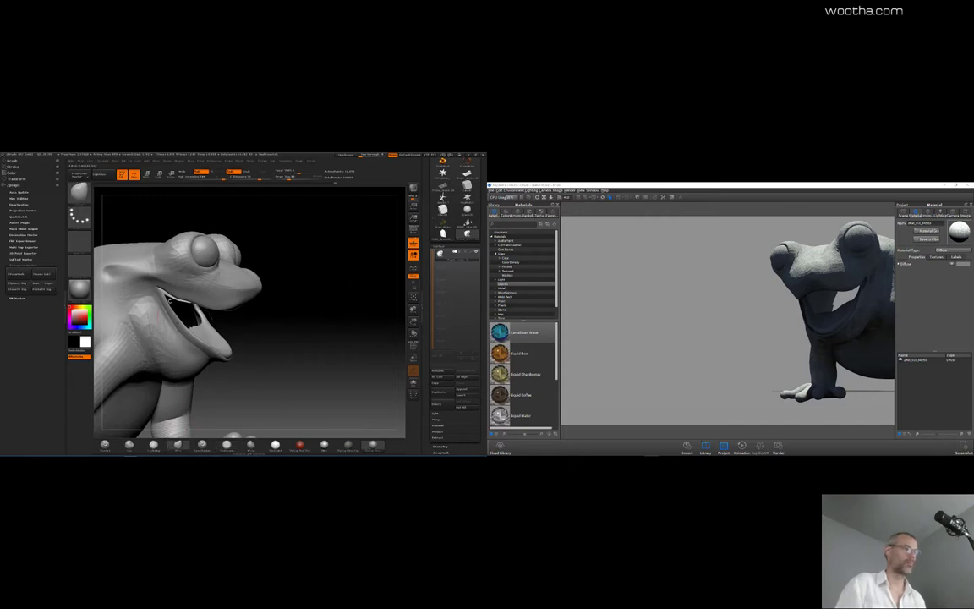
{"action": "key", "text": "space"}
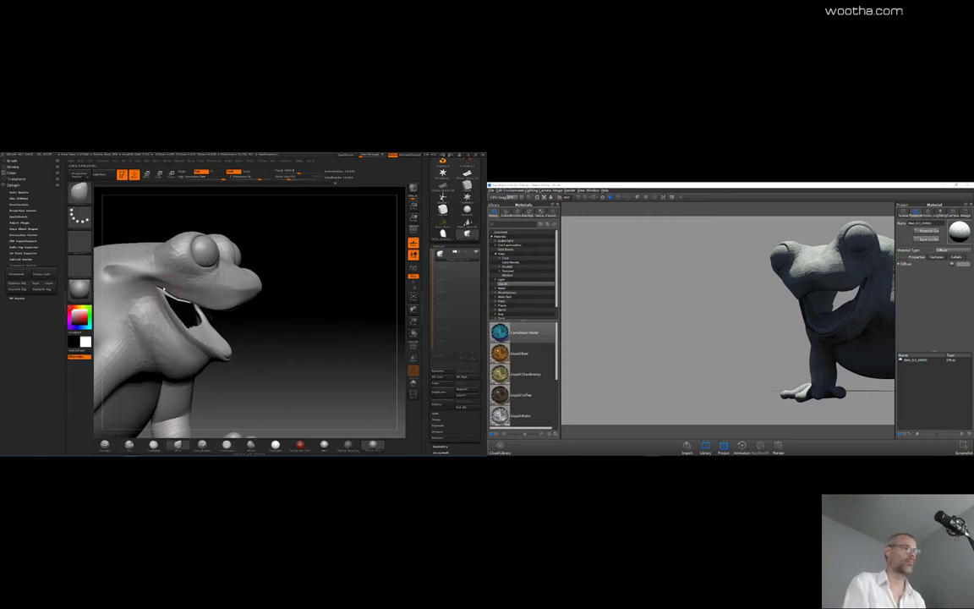
{"action": "key", "text": "space"}
{"action": "mouse_move", "coordinate": [336, 294]}
{"action": "left_mouse_down"}
{"action": "mouse_move", "coordinate": [280, 298]}
{"action": "mouse_move", "coordinate": [345, 304]}
{"action": "left_mouse_up"}
{"action": "key", "text": "space"}
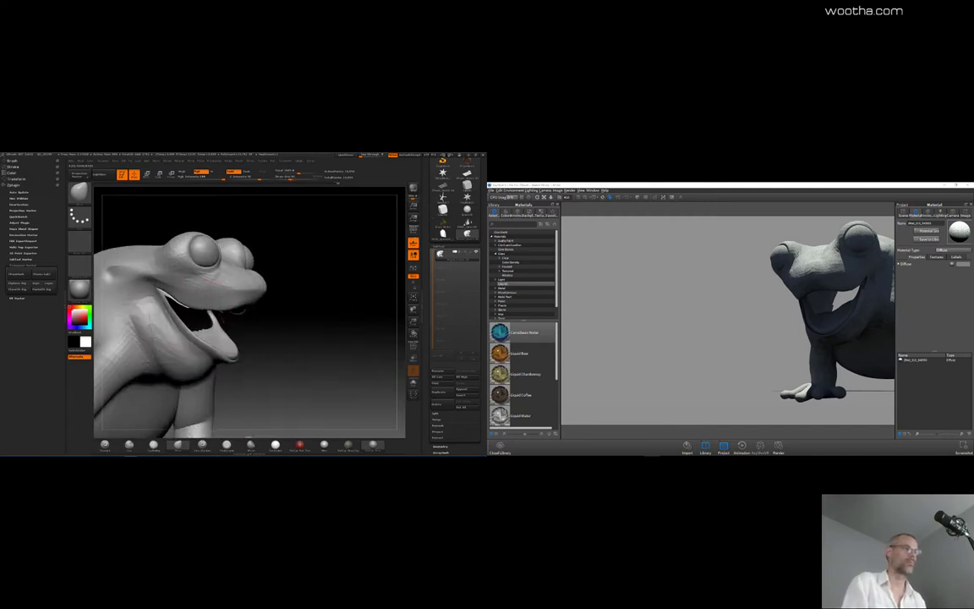
{"action": "left_click_drag", "start_coordinate": [315, 311], "coordinate": [342, 298]}
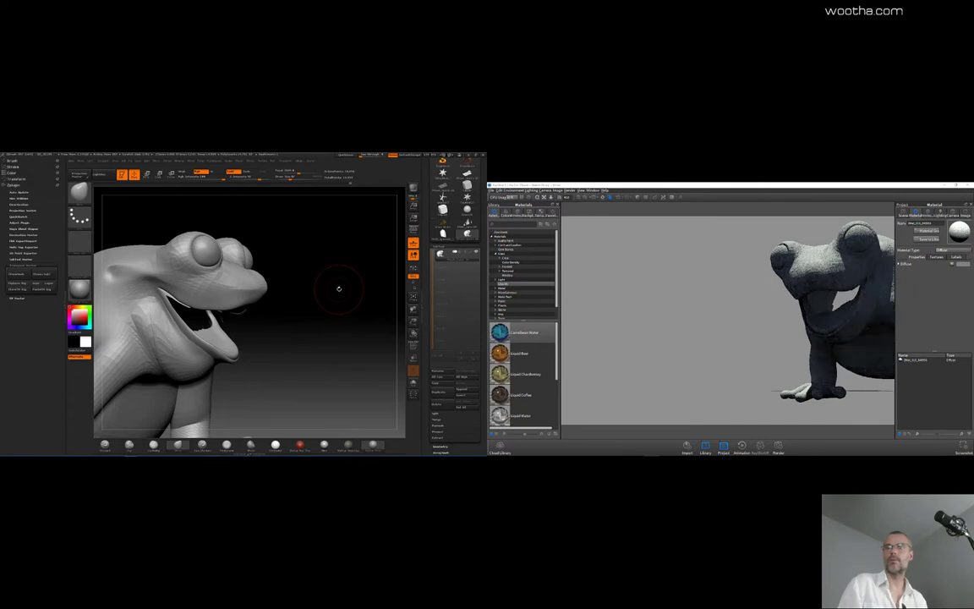
Step: Transfer the edited Transpose Master mesh back to the original subtools with TPose > SubT
{"action": "left_click_drag", "start_coordinate": [333, 304], "coordinate": [154, 363]}
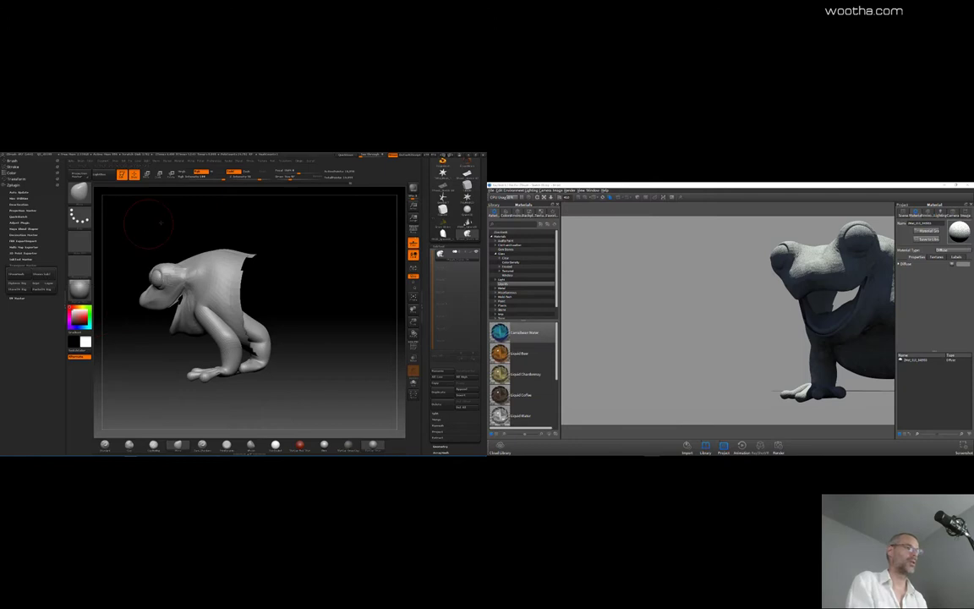
{"action": "left_click_drag", "start_coordinate": [146, 223], "coordinate": [196, 243]}
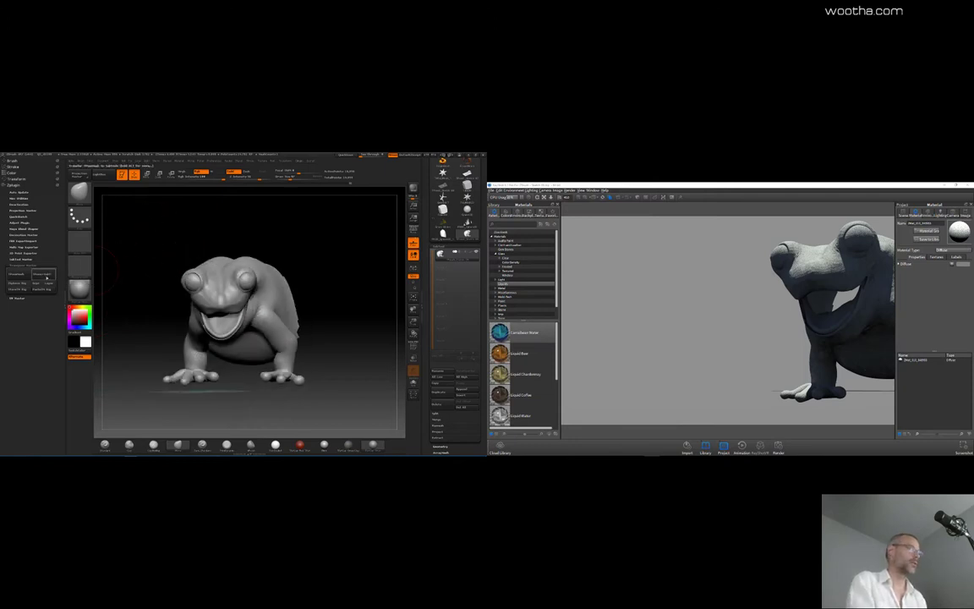
{"action": "left_click", "coordinate": [46, 276]}
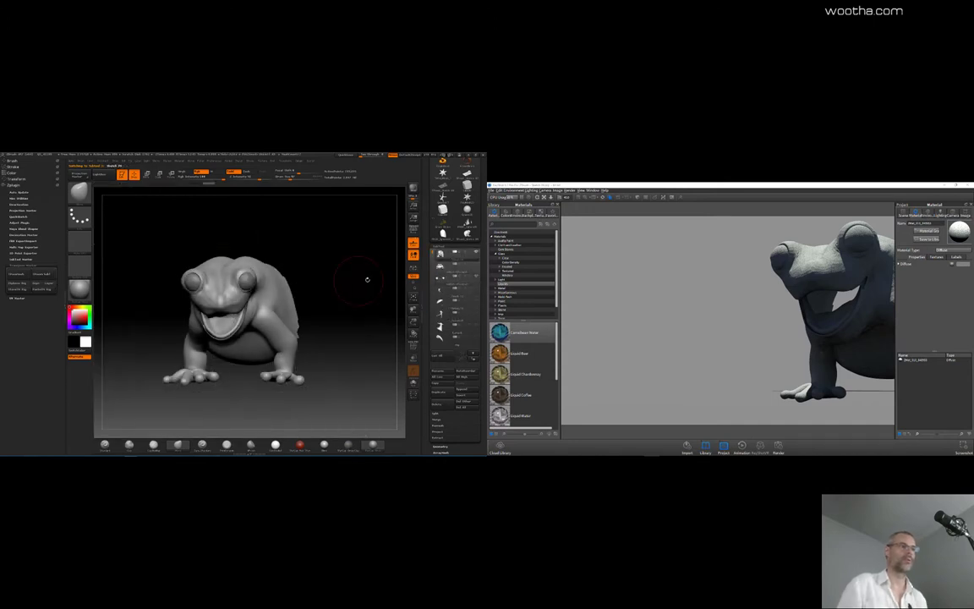
Step: Show all subtools and check the reshaped frog within the full pond diorama alongside the KeyShot render
{"action": "left_click_drag", "start_coordinate": [367, 278], "coordinate": [404, 272]}
{"action": "left_click", "coordinate": [475, 253]}
{"action": "left_click", "coordinate": [475, 253]}
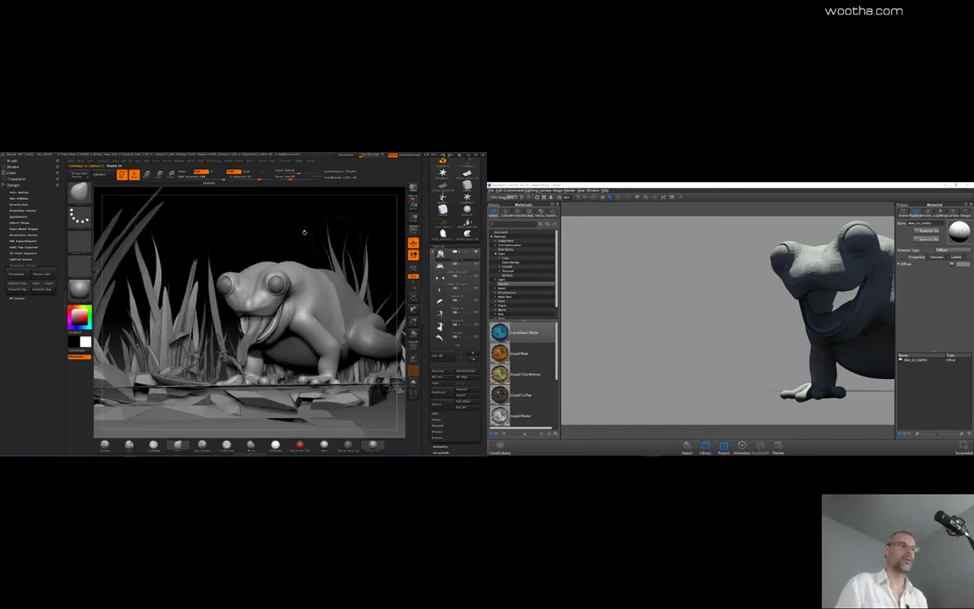
{"action": "left_click_drag", "start_coordinate": [304, 232], "coordinate": [348, 227]}
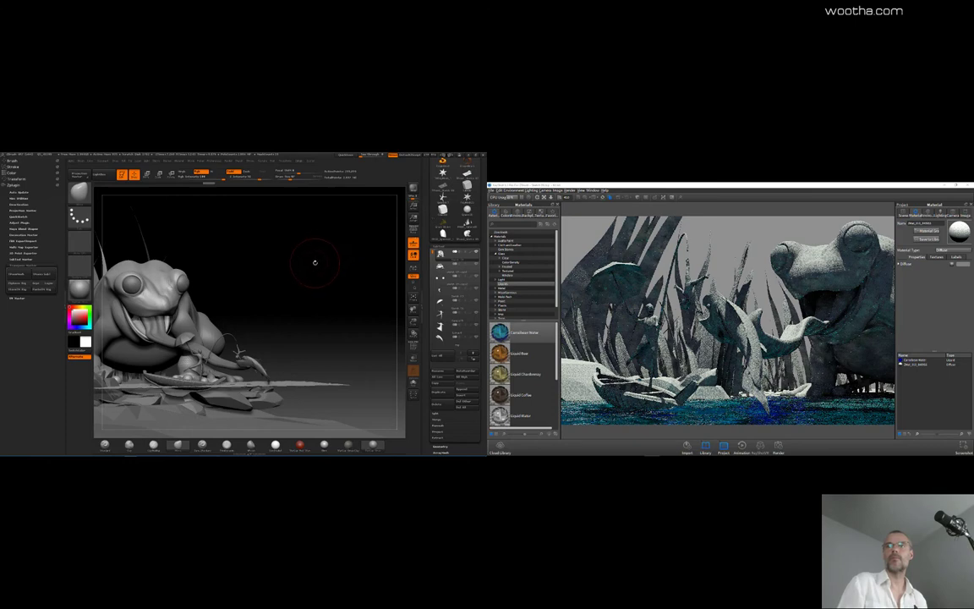
{"action": "left_click_drag", "start_coordinate": [327, 266], "coordinate": [341, 261]}
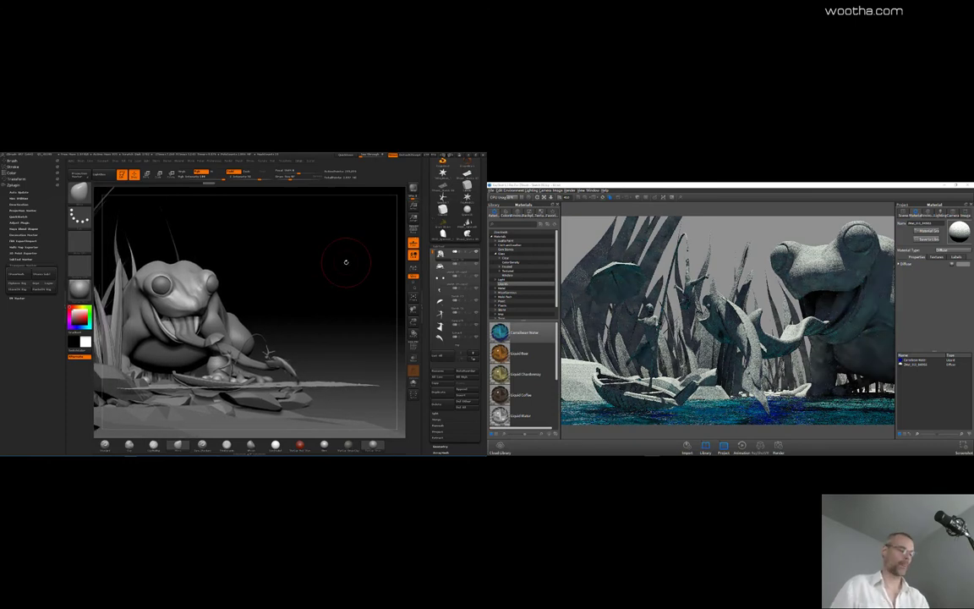
{"action": "key", "text": "super"}
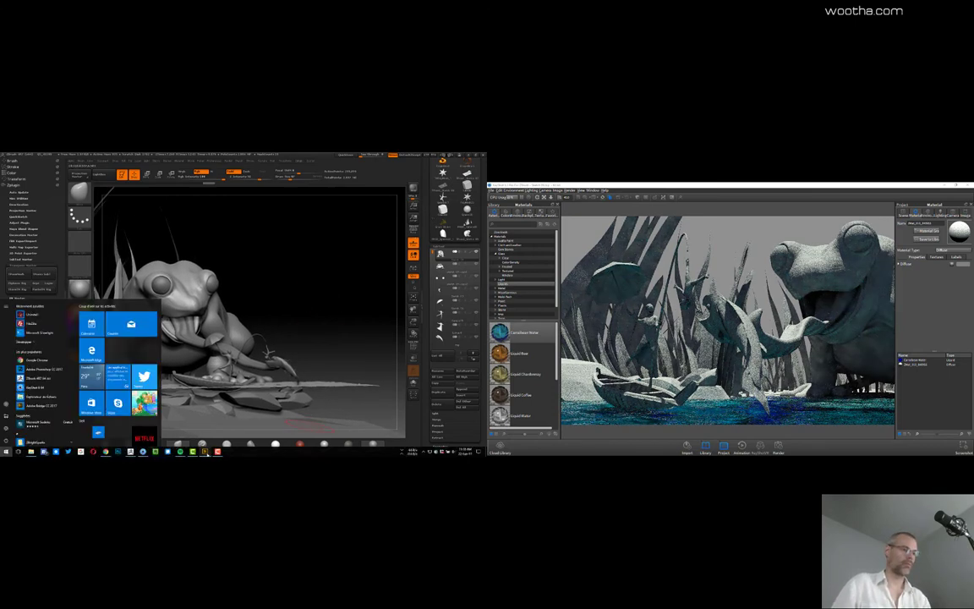
Step: Open the 480727484.jpg frog reference full screen in Adobe Bridge and adjust the frog's eyeball with the Move transpose line
{"action": "left_click", "coordinate": [206, 452]}
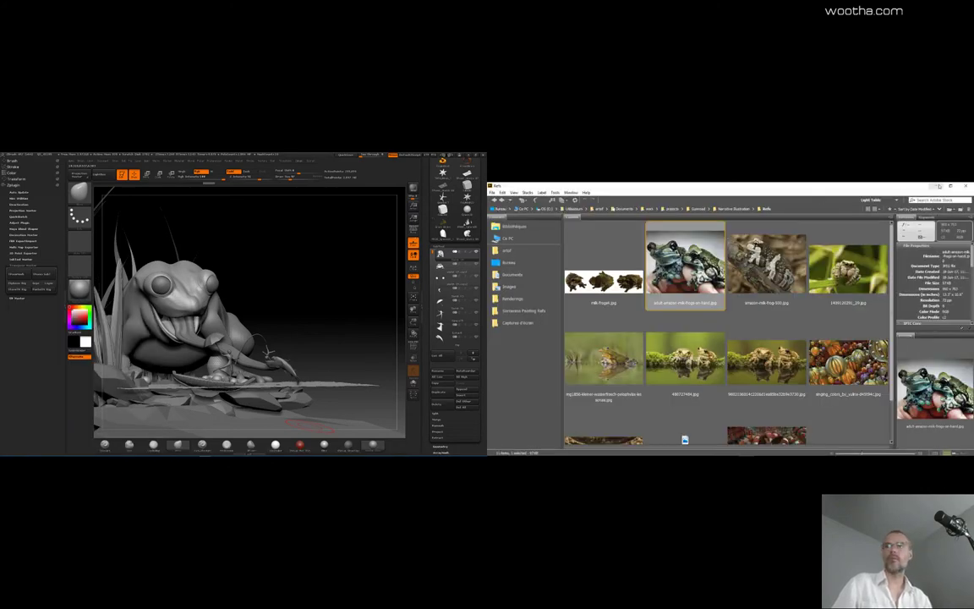
{"action": "left_click", "coordinate": [939, 186]}
{"action": "key", "text": "alt+Tab"}
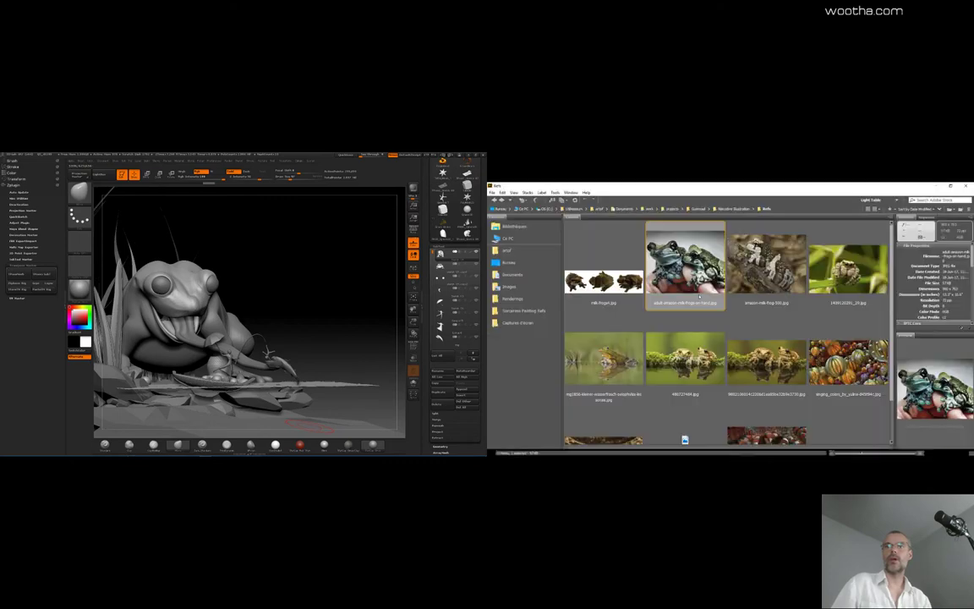
{"action": "left_click_drag", "start_coordinate": [398, 266], "coordinate": [366, 245]}
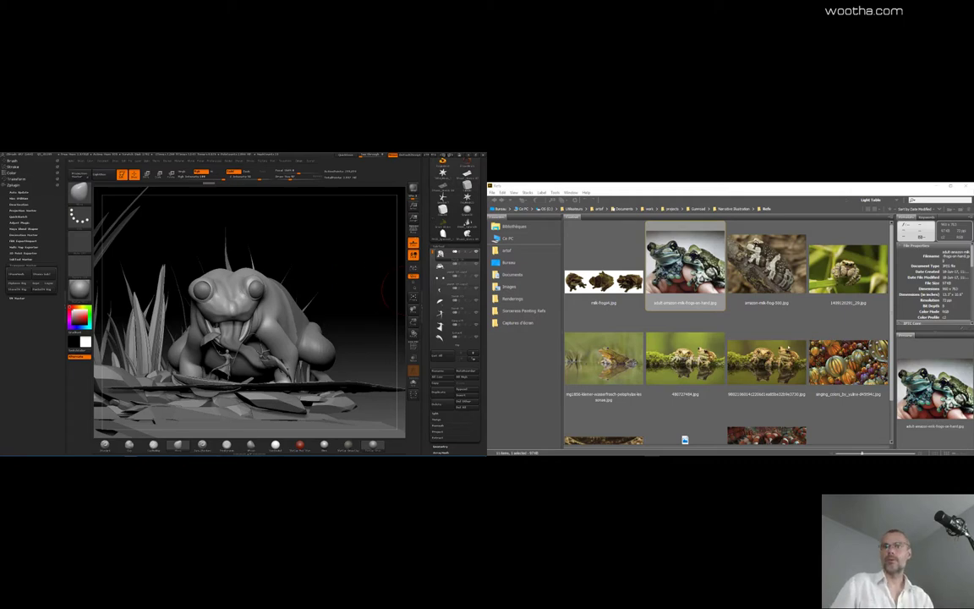
{"action": "left_click", "coordinate": [685, 357]}
{"action": "key", "text": "space"}
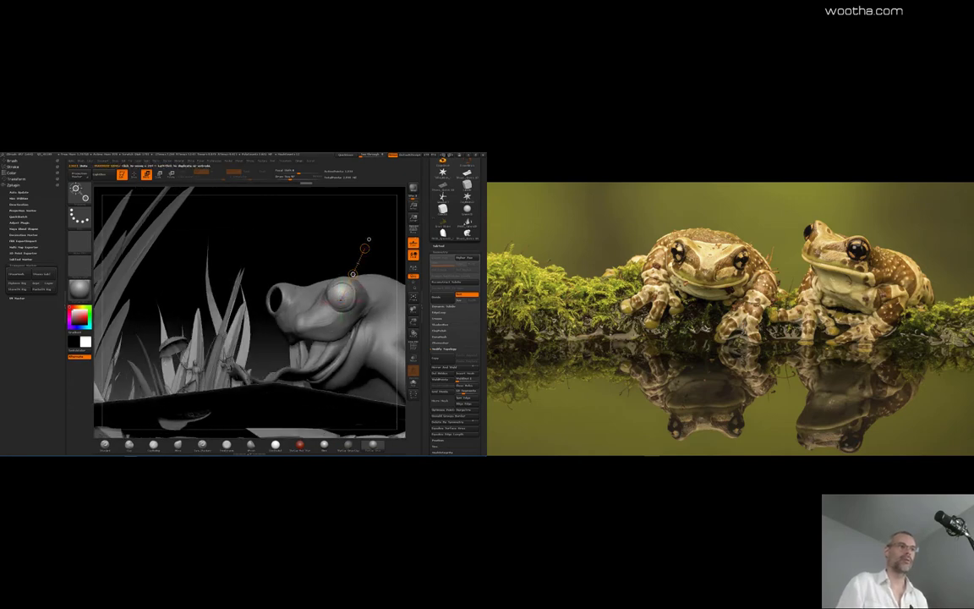
{"action": "left_click_drag", "start_coordinate": [365, 248], "coordinate": [354, 273]}
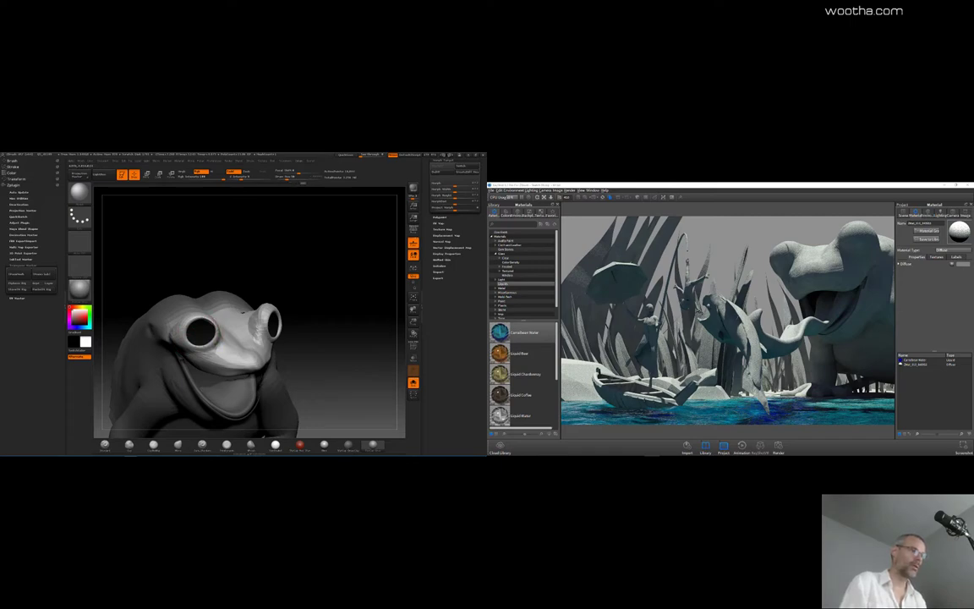
Step: Adjust the brush size and sculpt the bridge of the snout between the frog's eyes
{"action": "left_click_drag", "start_coordinate": [354, 307], "coordinate": [308, 309]}
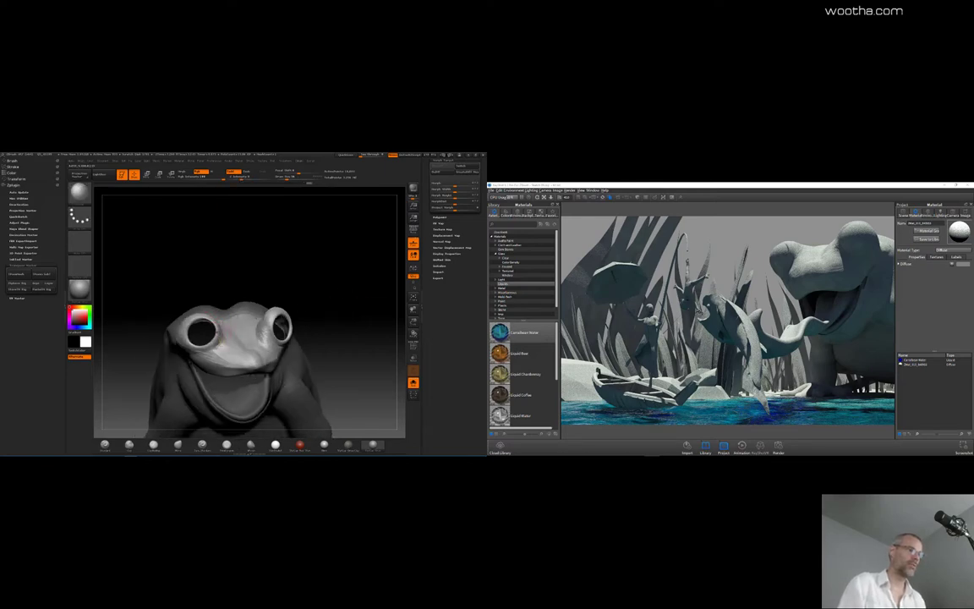
{"action": "left_click_drag", "start_coordinate": [266, 274], "coordinate": [317, 279]}
{"action": "key", "text": "space"}
{"action": "left_click_drag", "start_coordinate": [229, 291], "coordinate": [235, 291]}
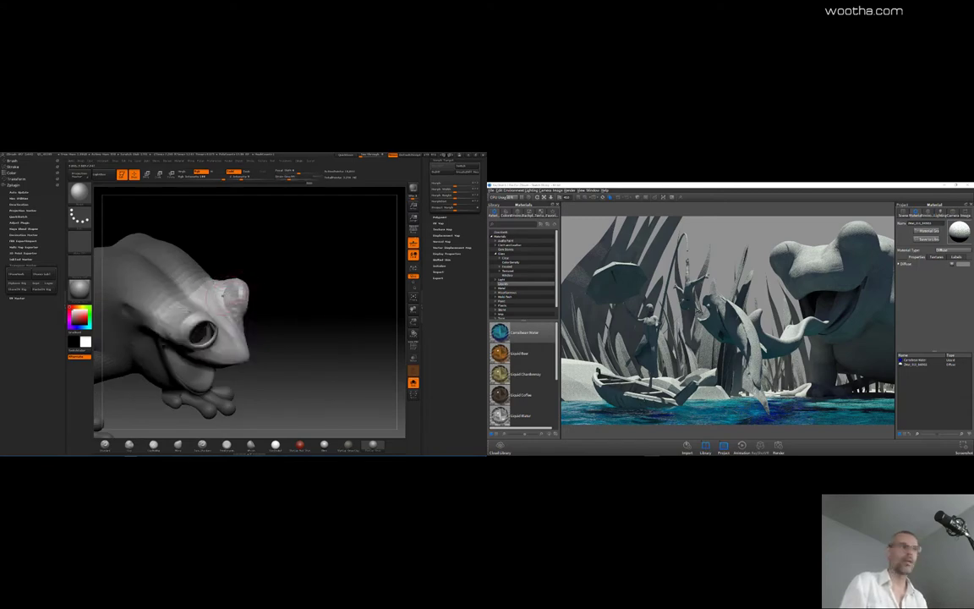
{"action": "mouse_move", "coordinate": [308, 290]}
{"action": "left_mouse_down"}
{"action": "mouse_move", "coordinate": [243, 294]}
{"action": "mouse_move", "coordinate": [289, 276]}
{"action": "mouse_move", "coordinate": [292, 284]}
{"action": "left_mouse_up"}
{"action": "key", "text": "space"}
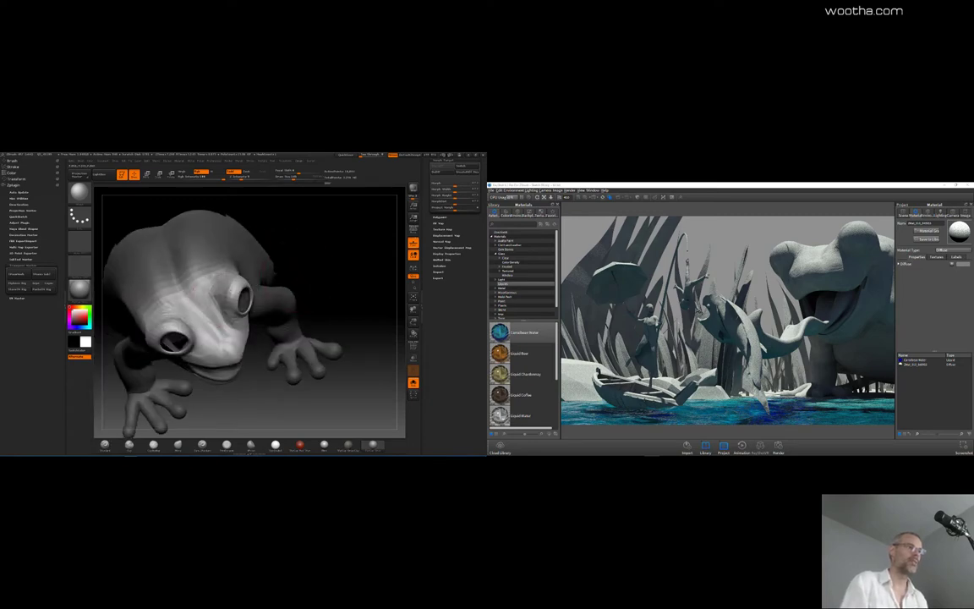
Step: Shape and smooth the top of the head and the brows around both eye sockets
{"action": "left_click_drag", "start_coordinate": [364, 269], "coordinate": [219, 279]}
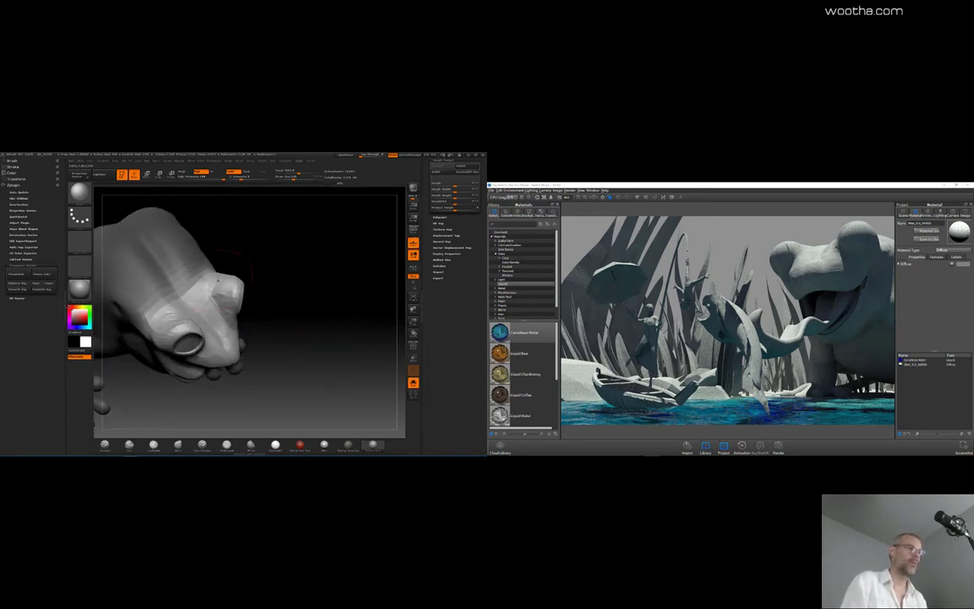
{"action": "left_click_drag", "start_coordinate": [313, 309], "coordinate": [177, 316]}
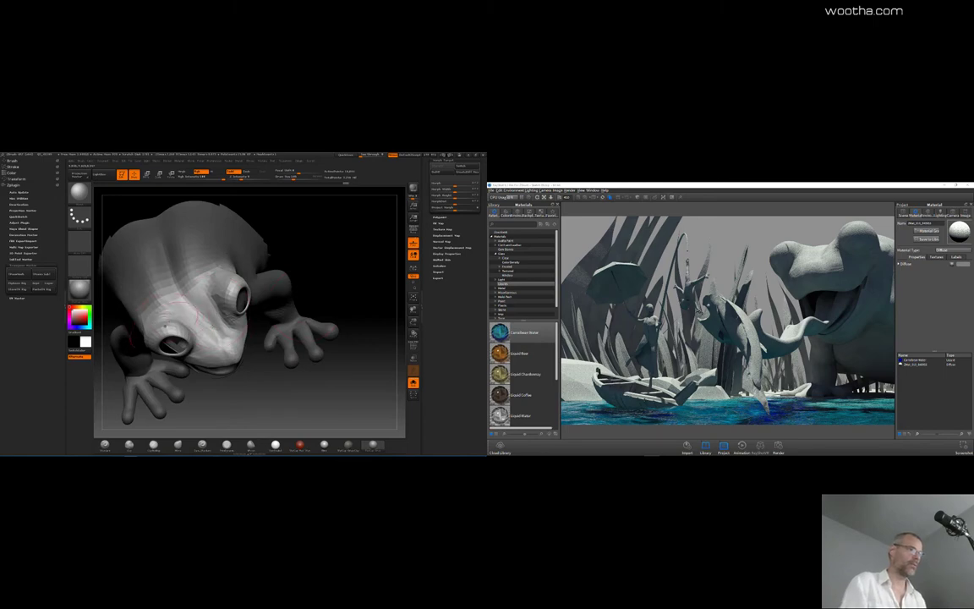
{"action": "left_click_drag", "start_coordinate": [342, 310], "coordinate": [351, 340]}
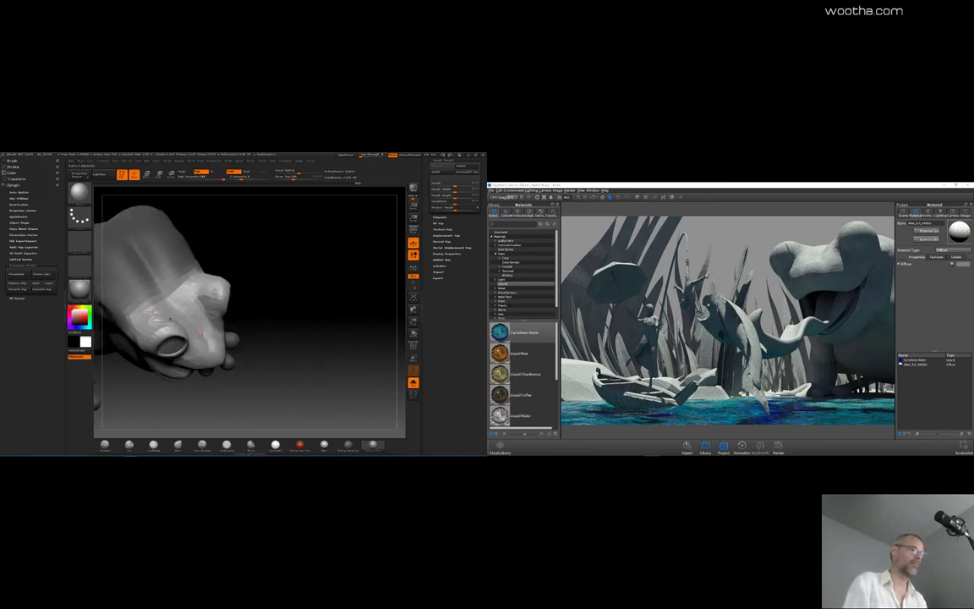
{"action": "left_click_drag", "start_coordinate": [334, 295], "coordinate": [245, 280]}
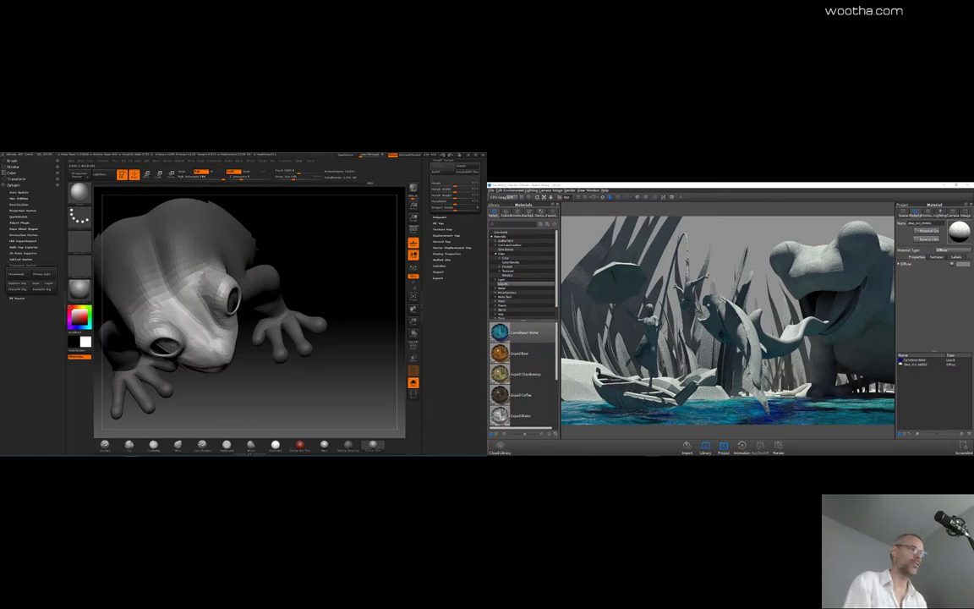
{"action": "left_click_drag", "start_coordinate": [263, 377], "coordinate": [284, 343]}
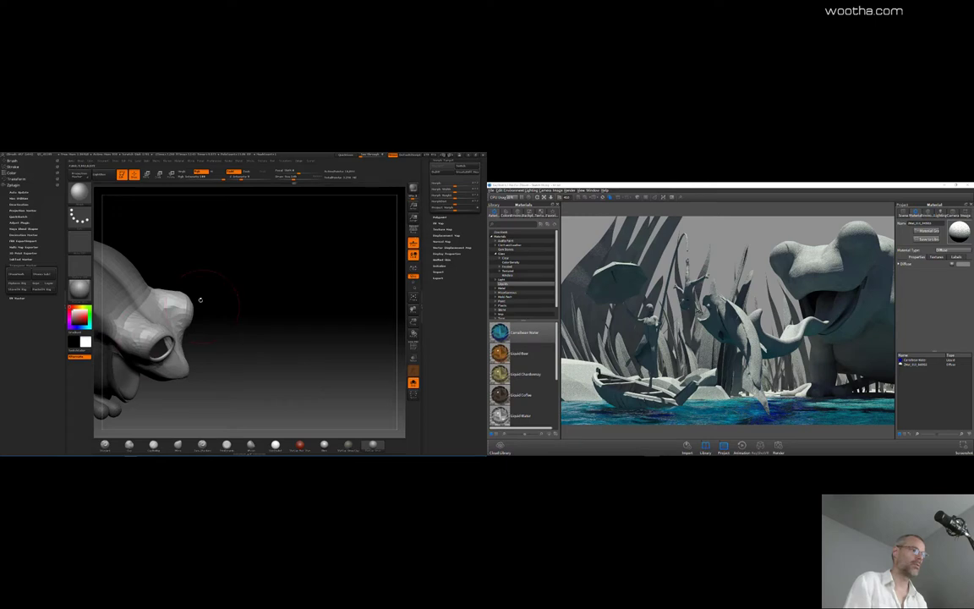
{"action": "mouse_move", "coordinate": [279, 289]}
{"action": "left_mouse_down"}
{"action": "mouse_move", "coordinate": [225, 299]}
{"action": "mouse_move", "coordinate": [213, 266]}
{"action": "left_mouse_up"}
{"action": "left_click_drag", "start_coordinate": [332, 301], "coordinate": [279, 306]}
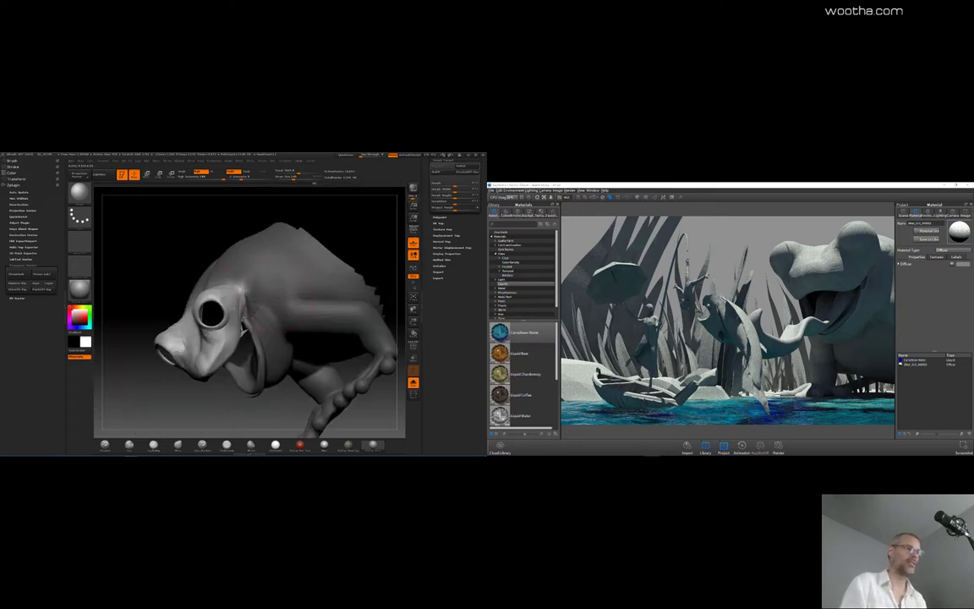
{"action": "mouse_move", "coordinate": [181, 296]}
{"action": "left_mouse_down"}
{"action": "mouse_move", "coordinate": [241, 306]}
{"action": "mouse_move", "coordinate": [330, 254]}
{"action": "mouse_move", "coordinate": [316, 280]}
{"action": "mouse_move", "coordinate": [169, 309]}
{"action": "left_mouse_up"}
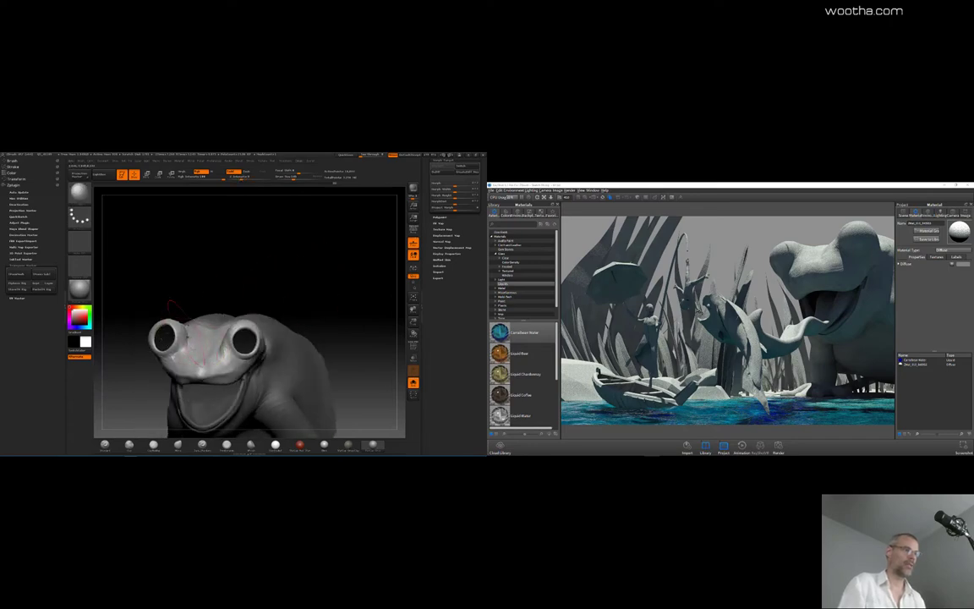
Step: Resize the brush, refine the snout and inner eye socket edges from the front, and show the full diorama again
{"action": "left_click_drag", "start_coordinate": [355, 302], "coordinate": [377, 329]}
{"action": "key", "text": "space"}
{"action": "left_click_drag", "start_coordinate": [239, 334], "coordinate": [229, 334]}
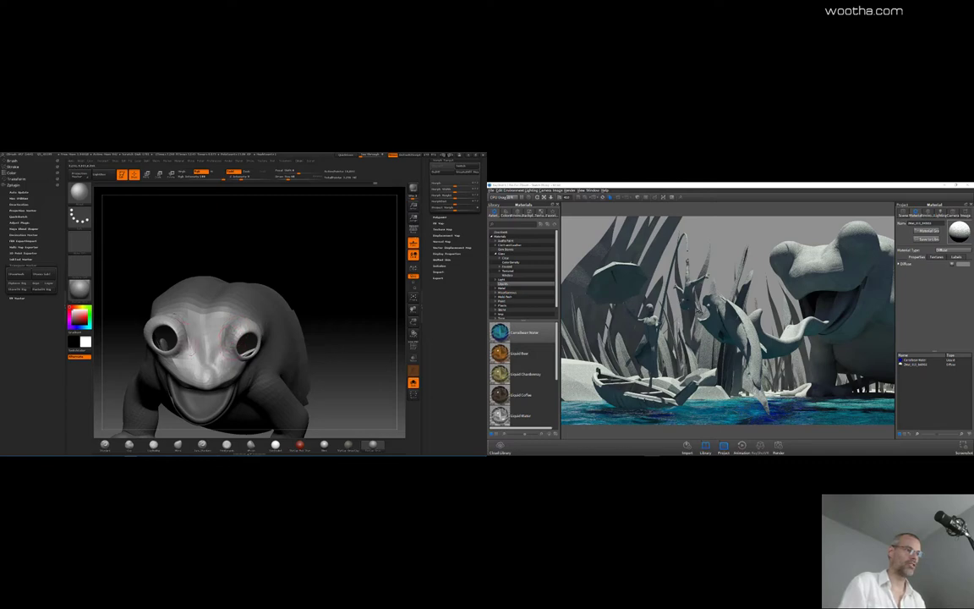
{"action": "left_click_drag", "start_coordinate": [338, 342], "coordinate": [334, 296]}
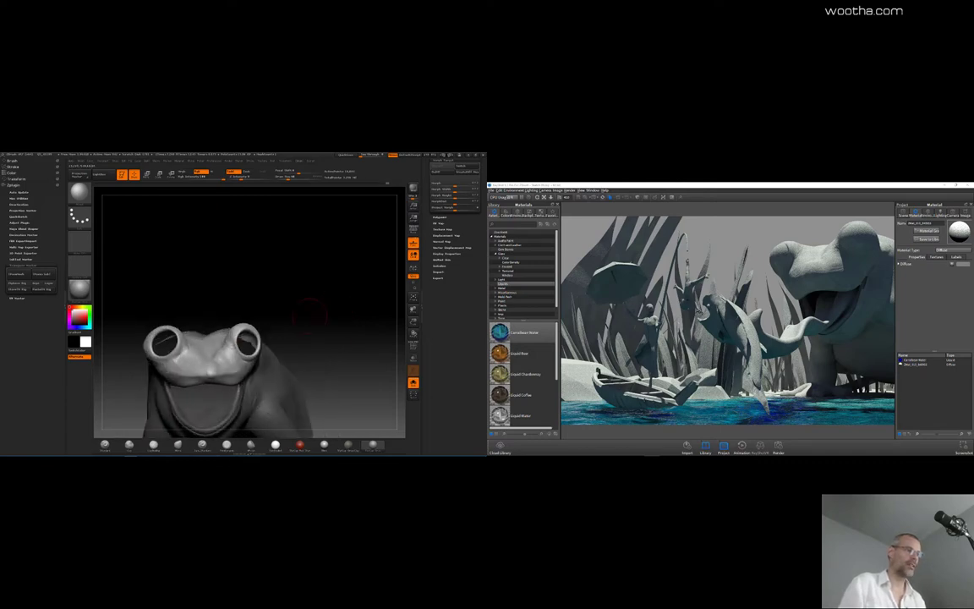
{"action": "key", "text": "space"}
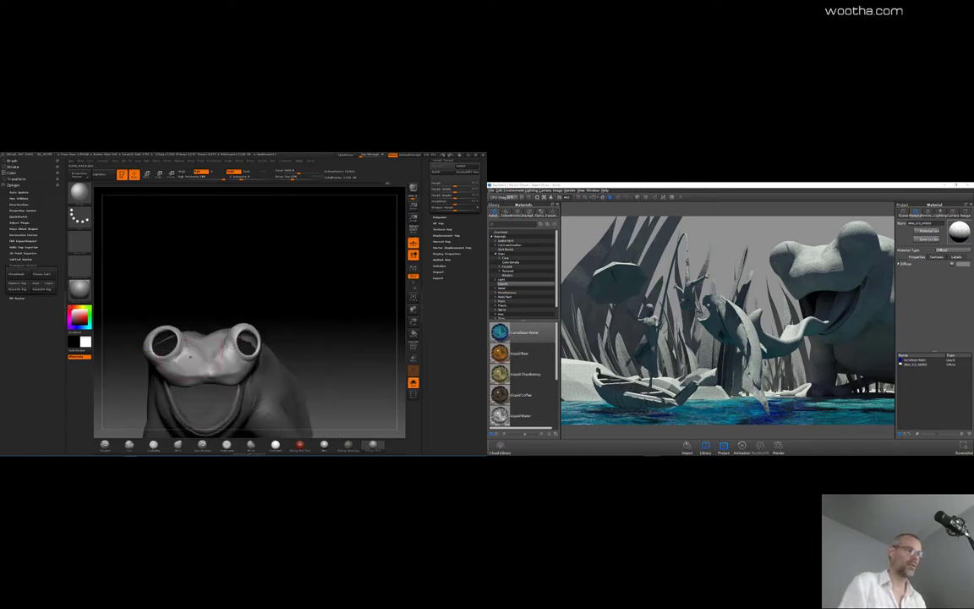
{"action": "key", "text": "shift"}
{"action": "left_click_drag", "start_coordinate": [315, 314], "coordinate": [370, 261]}
{"action": "left_click", "coordinate": [377, 222], "text": "ctrl+shift"}
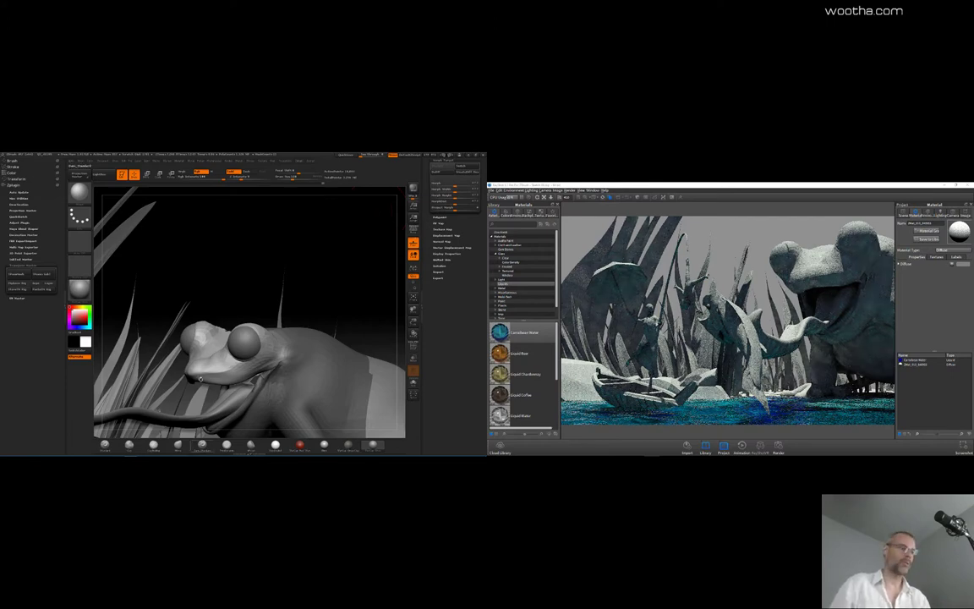
Step: Compare the head with the full-screen photo of two frogs by the water in Adobe Bridge, and return to the sculpt
{"action": "key", "text": "super"}
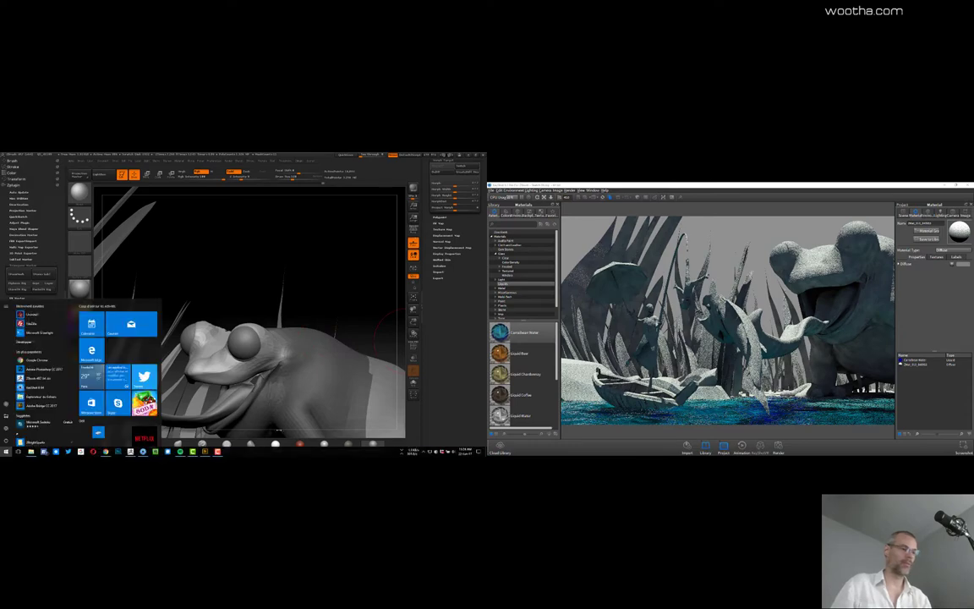
{"action": "left_click", "coordinate": [204, 453]}
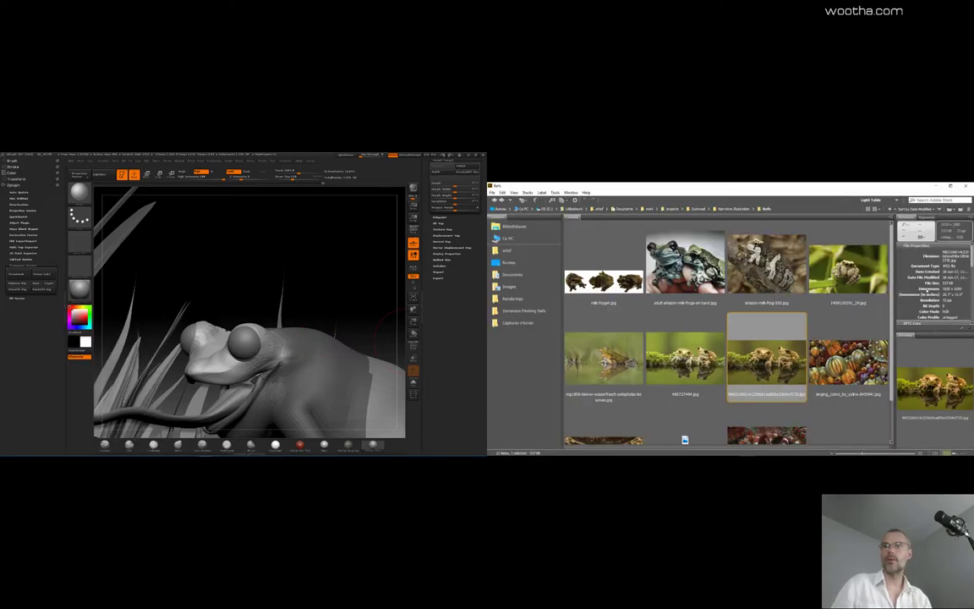
{"action": "key", "text": "space"}
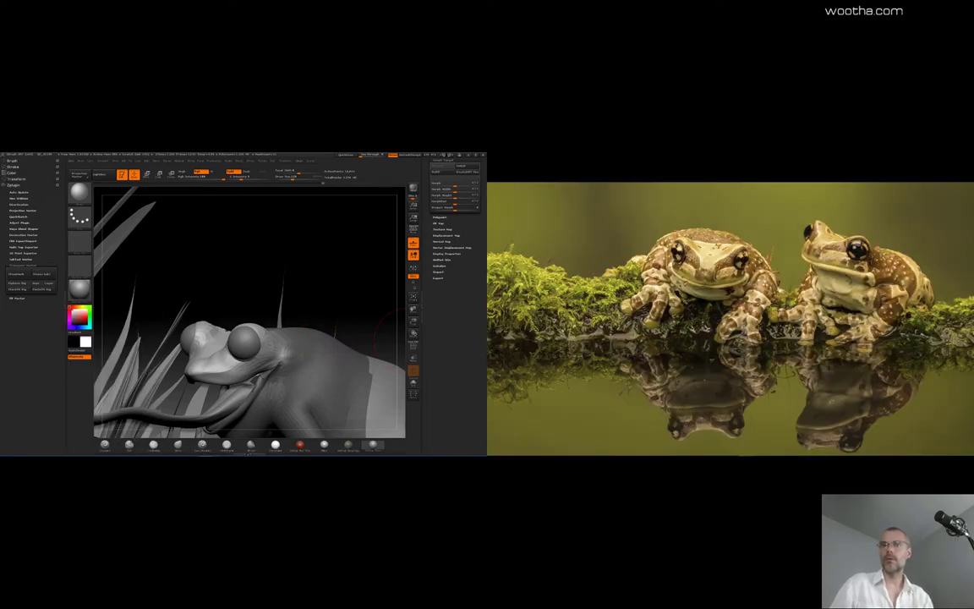
{"action": "key", "text": "space"}
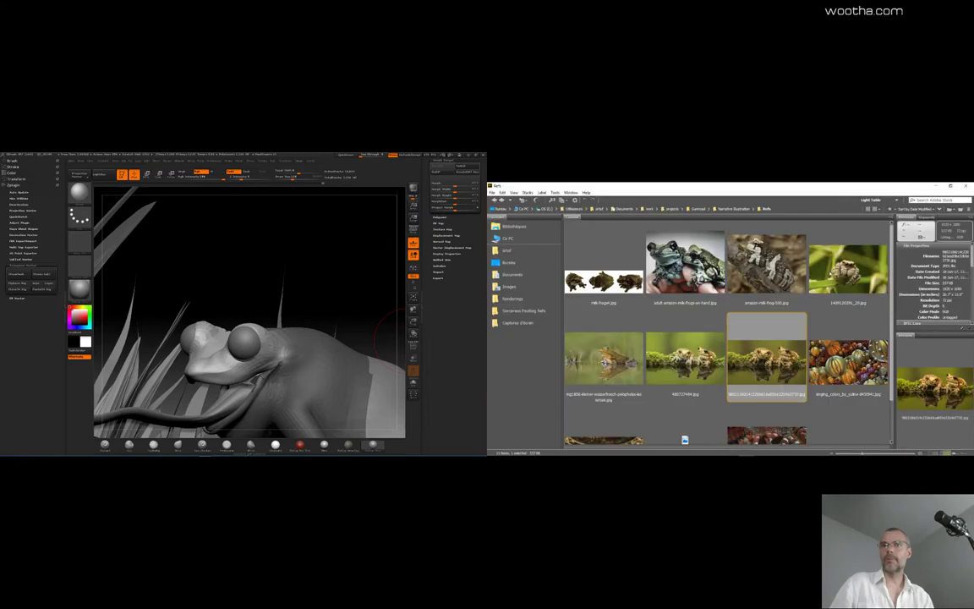
{"action": "key", "text": "space"}
{"action": "key", "text": "space"}
{"action": "key", "text": "alt+Tab"}
Step: Examine the frog's head from both sides and the front, and reopen the reference photo of two frogs full screen
{"action": "left_click_drag", "start_coordinate": [346, 231], "coordinate": [353, 239]}
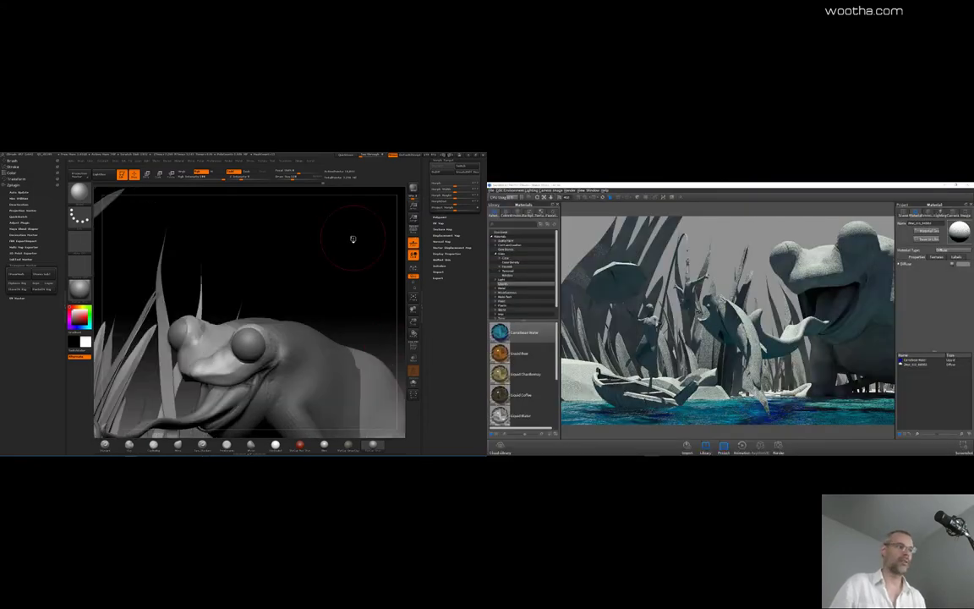
{"action": "left_click_drag", "start_coordinate": [357, 285], "coordinate": [371, 279]}
{"action": "left_click_drag", "start_coordinate": [338, 248], "coordinate": [324, 294]}
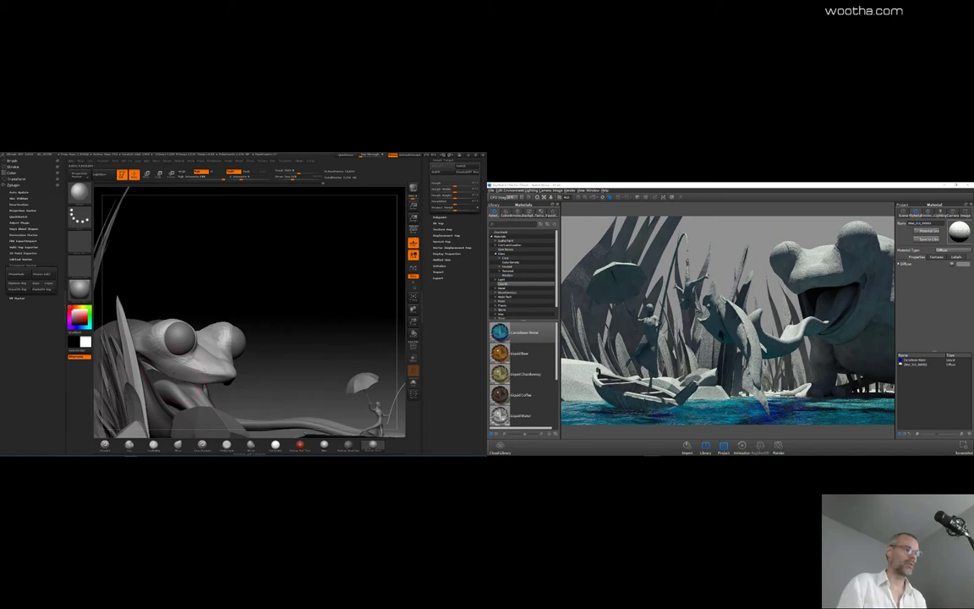
{"action": "left_click_drag", "start_coordinate": [309, 348], "coordinate": [295, 338]}
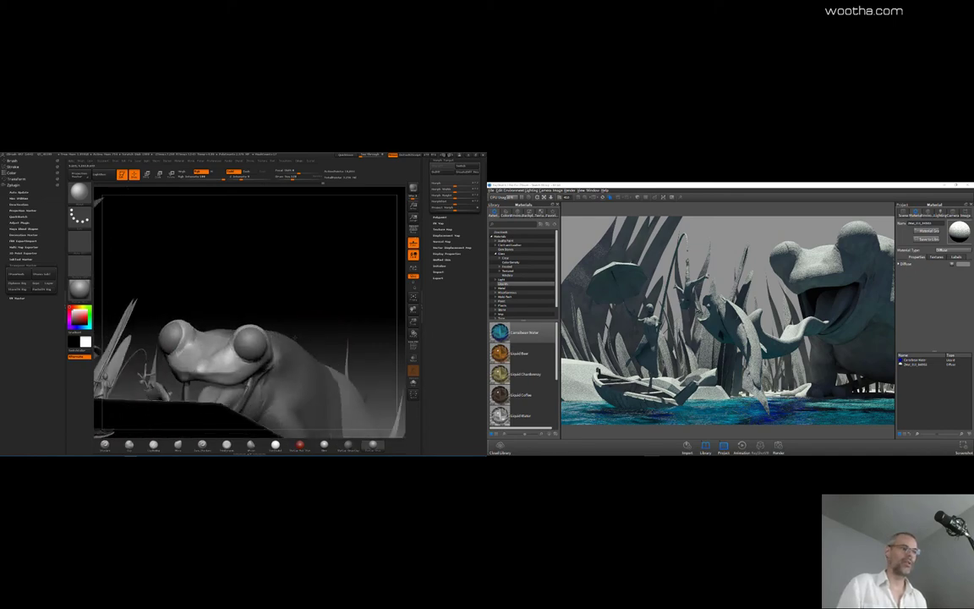
{"action": "left_click_drag", "start_coordinate": [310, 270], "coordinate": [311, 267]}
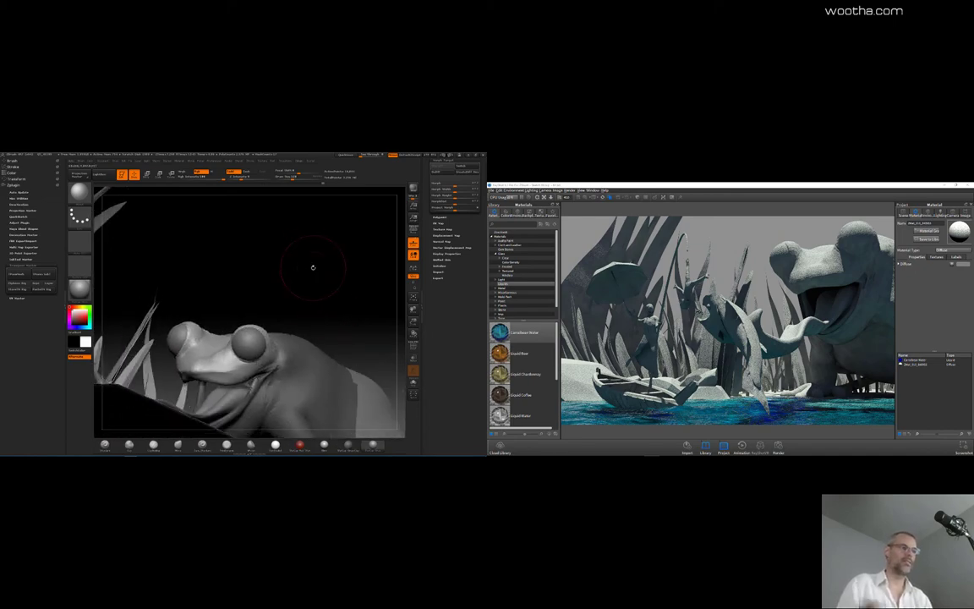
{"action": "key", "text": "super"}
{"action": "left_click", "coordinate": [204, 451]}
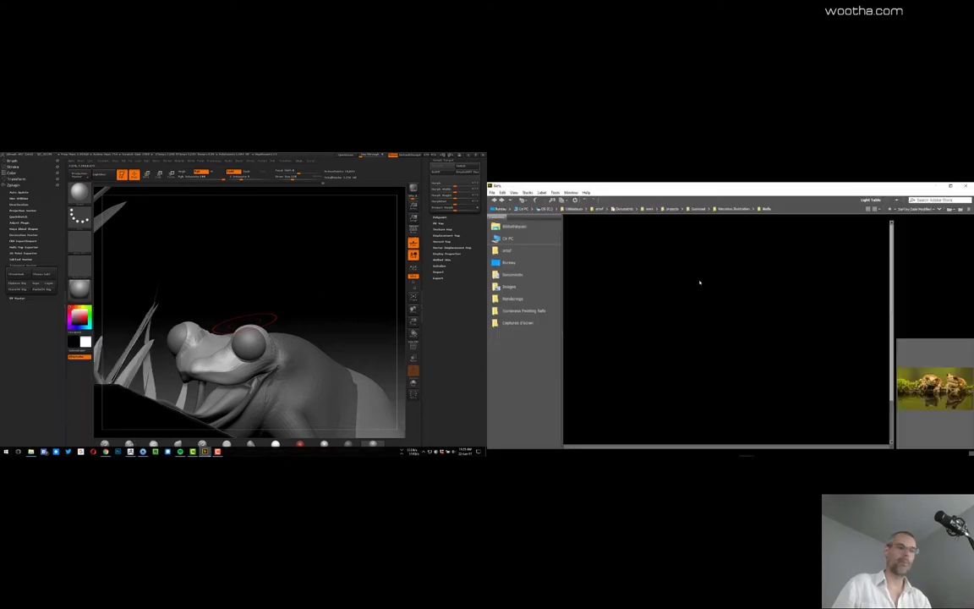
{"action": "key", "text": "space"}
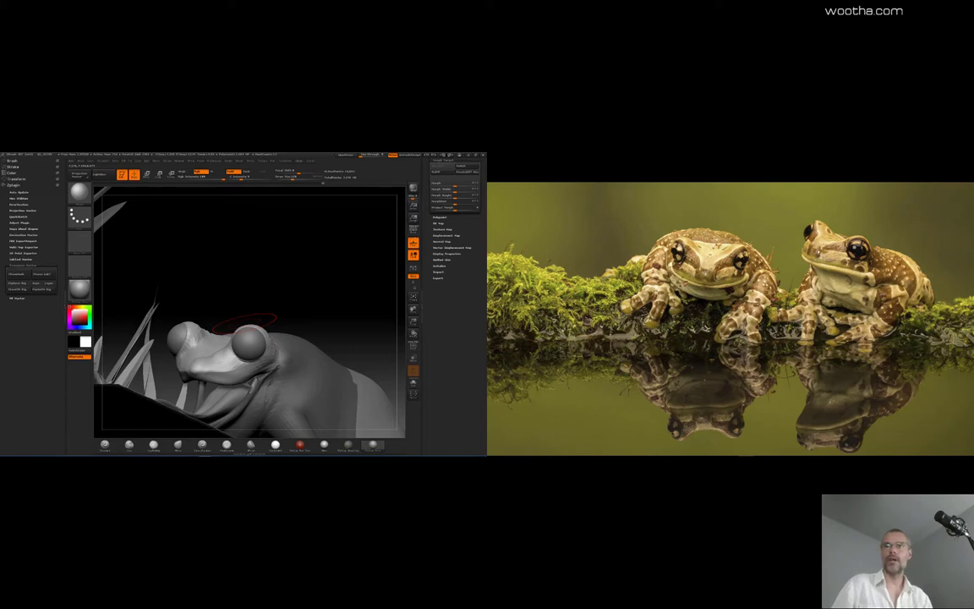
Step: Isolate the frog's body and reposition the unmasked snout from the side with the Move transpose line, then show all subtools
{"action": "left_click_drag", "start_coordinate": [322, 286], "coordinate": [335, 264]}
{"action": "left_click", "coordinate": [413, 383]}
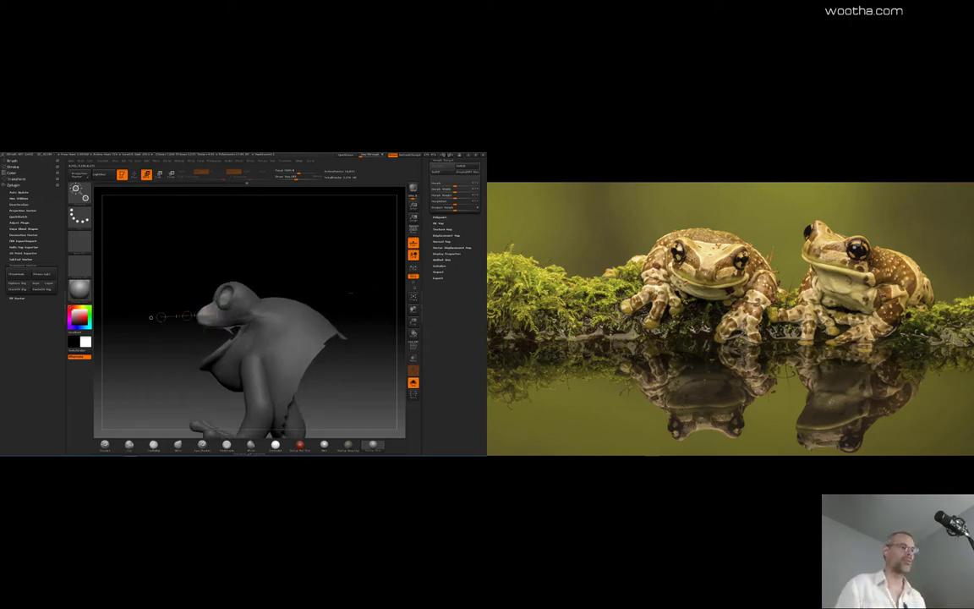
{"action": "left_click_drag", "start_coordinate": [351, 294], "coordinate": [350, 301]}
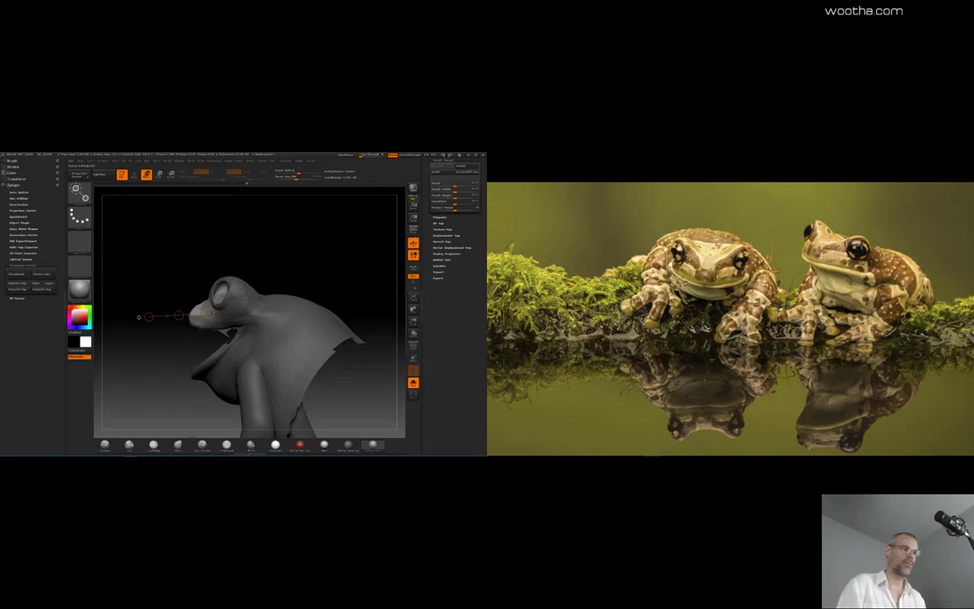
{"action": "left_click_drag", "start_coordinate": [139, 317], "coordinate": [131, 317]}
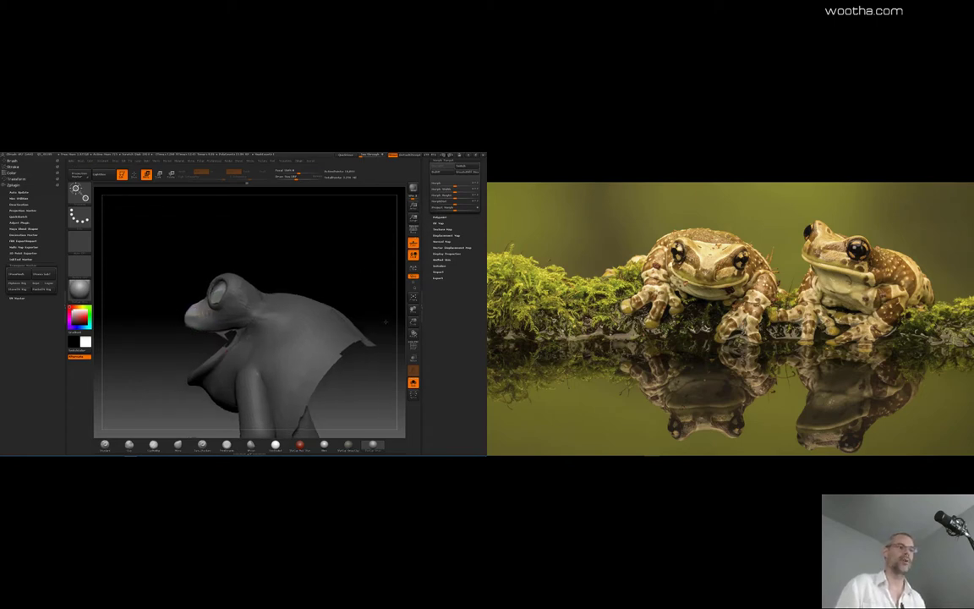
{"action": "left_click_drag", "start_coordinate": [386, 322], "coordinate": [335, 280], "text": "alt"}
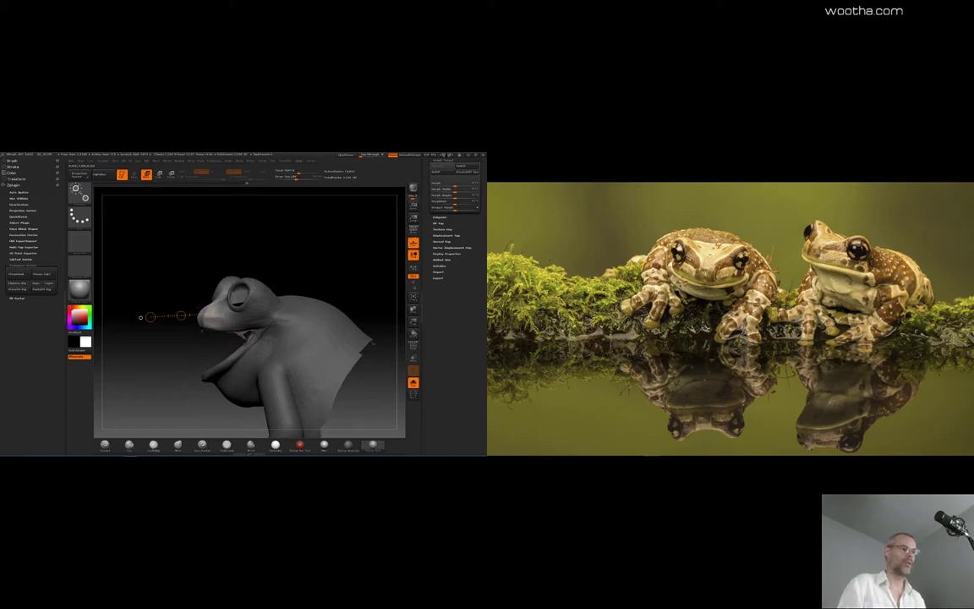
{"action": "mouse_move", "coordinate": [140, 317]}
{"action": "left_mouse_down"}
{"action": "mouse_move", "coordinate": [243, 328]}
{"action": "mouse_move", "coordinate": [148, 324]}
{"action": "left_mouse_up"}
{"action": "left_click", "coordinate": [413, 383]}
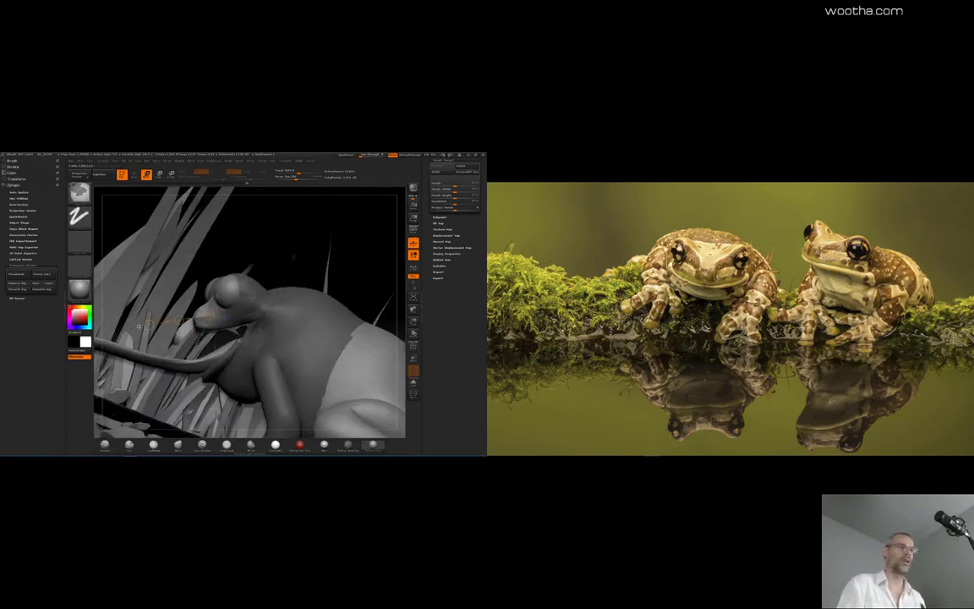
Step: Clear the mask from the frog and render the diorama with BPR
{"action": "left_click_drag", "start_coordinate": [284, 240], "coordinate": [295, 250], "text": "ctrl"}
{"action": "left_click_drag", "start_coordinate": [294, 250], "coordinate": [315, 251]}
{"action": "left_click", "coordinate": [414, 188]}
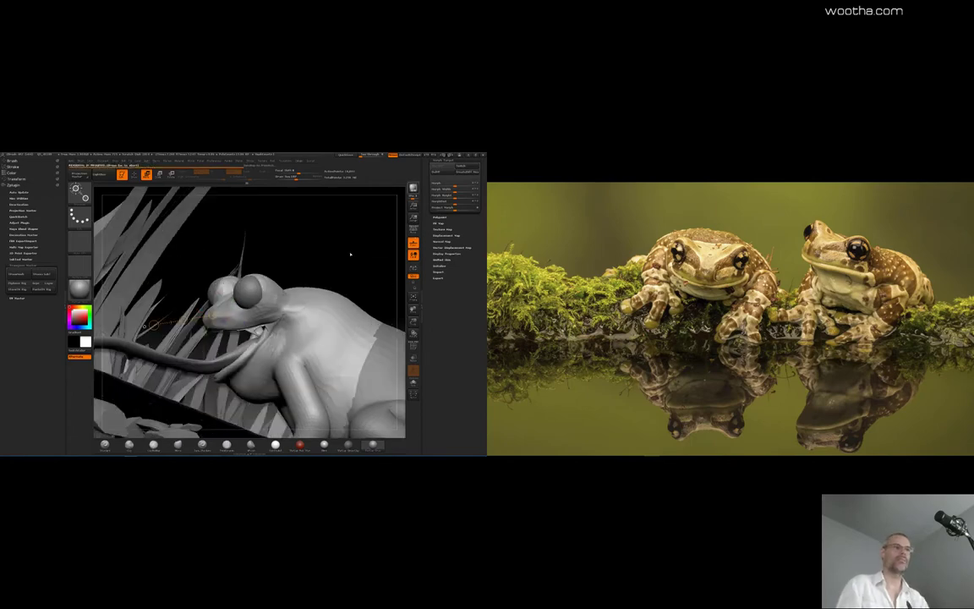
Step: Bring the KeyShot render back beside the sculpt and examine the frog's head from the front and below
{"action": "key", "text": "super"}
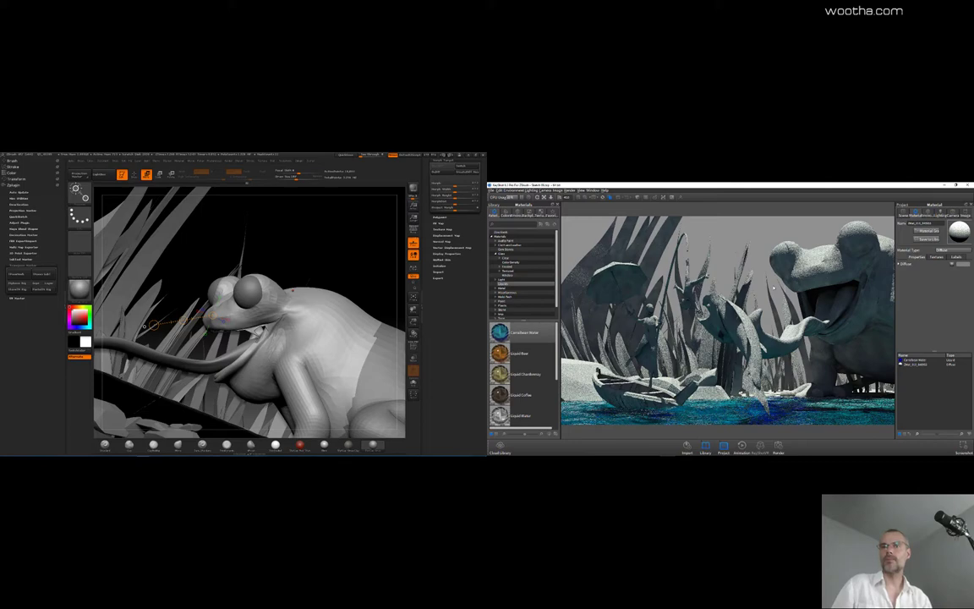
{"action": "left_click_drag", "start_coordinate": [381, 247], "coordinate": [390, 250]}
{"action": "left_click_drag", "start_coordinate": [193, 329], "coordinate": [372, 241]}
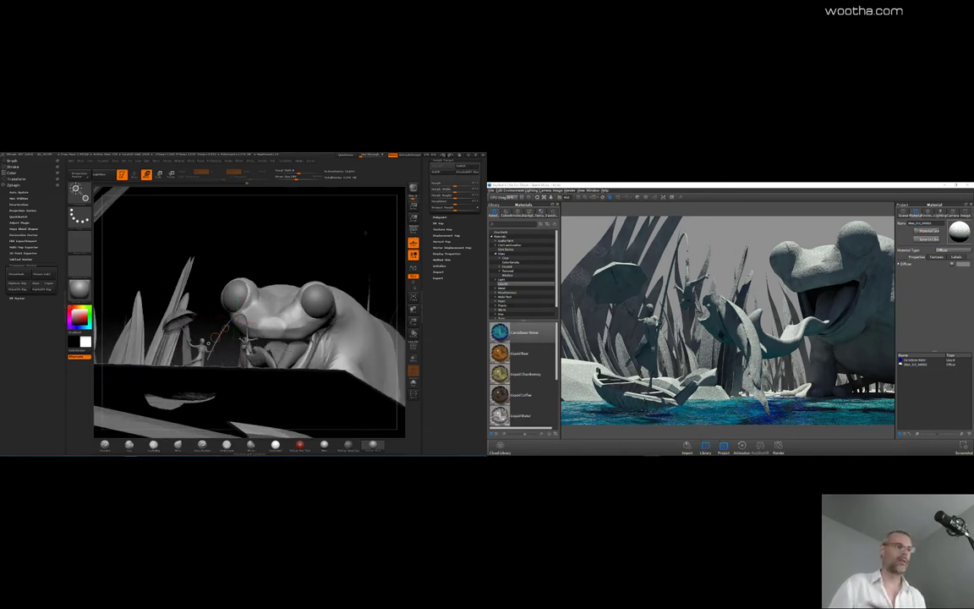
{"action": "left_click_drag", "start_coordinate": [365, 232], "coordinate": [368, 266]}
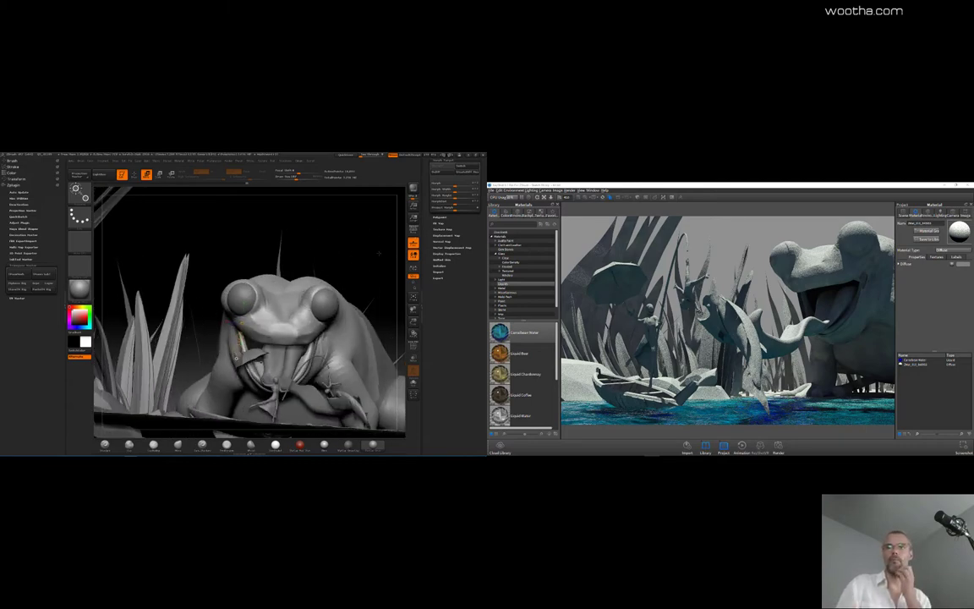
Step: Isolate the frog's body and shape the area around its eye sockets with the Move brush
{"action": "mouse_move", "coordinate": [346, 257]}
{"action": "left_mouse_down"}
{"action": "mouse_move", "coordinate": [341, 234]}
{"action": "mouse_move", "coordinate": [358, 255]}
{"action": "mouse_move", "coordinate": [347, 251]}
{"action": "mouse_move", "coordinate": [345, 264]}
{"action": "left_mouse_up"}
{"action": "left_click", "coordinate": [413, 382]}
{"action": "left_click", "coordinate": [177, 446]}
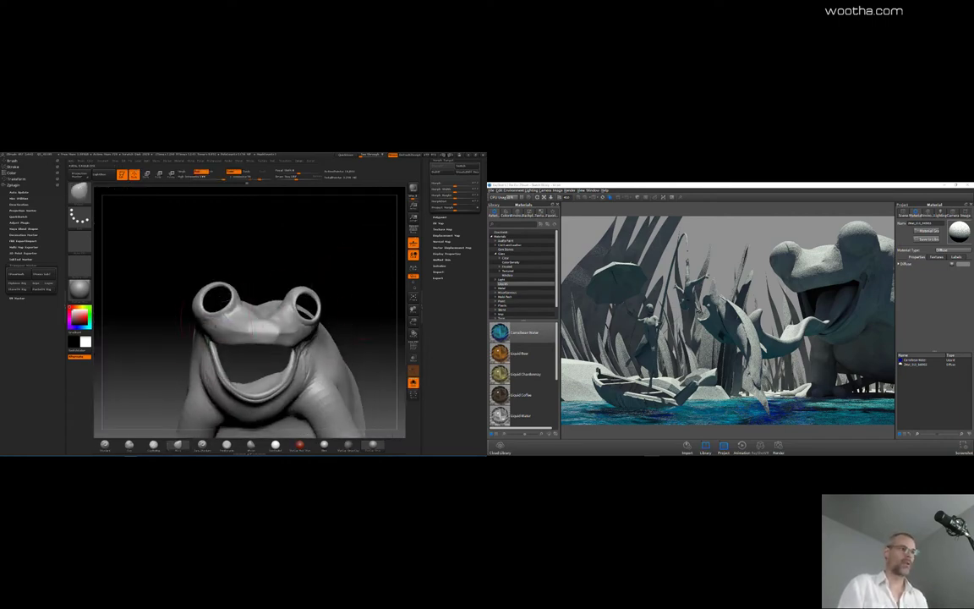
{"action": "key", "text": "space"}
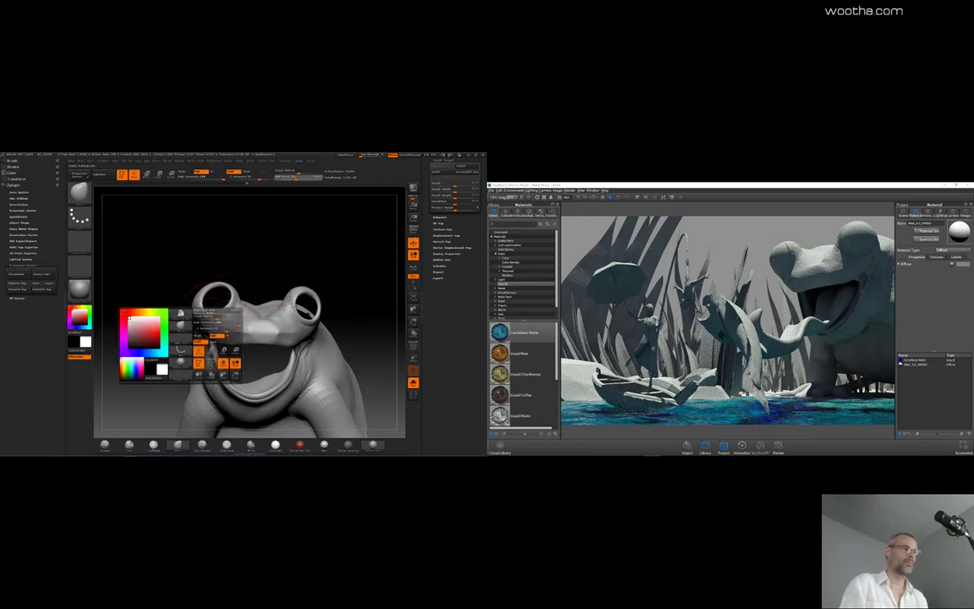
{"action": "left_click_drag", "start_coordinate": [165, 307], "coordinate": [195, 294]}
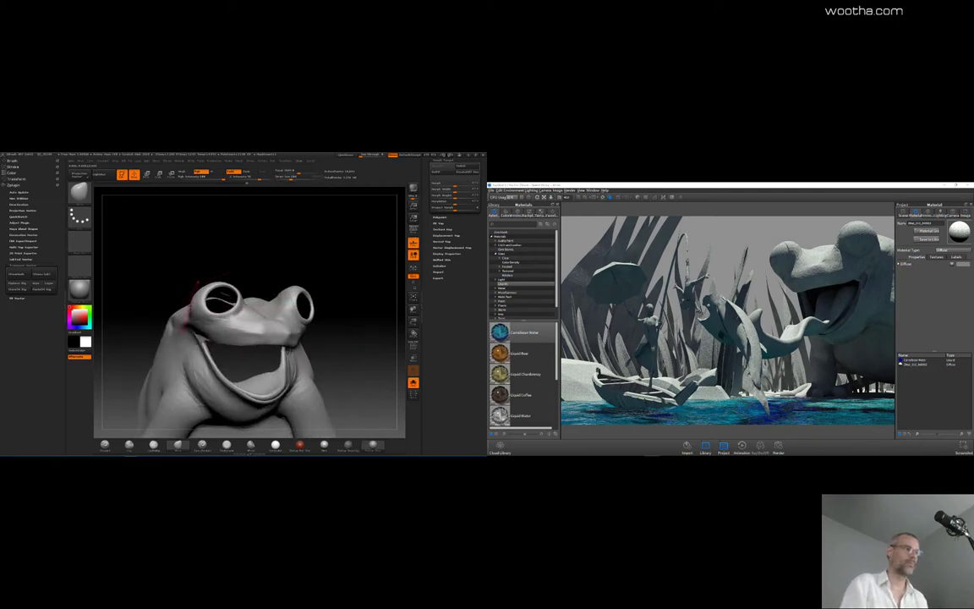
{"action": "left_click_drag", "start_coordinate": [269, 264], "coordinate": [179, 304]}
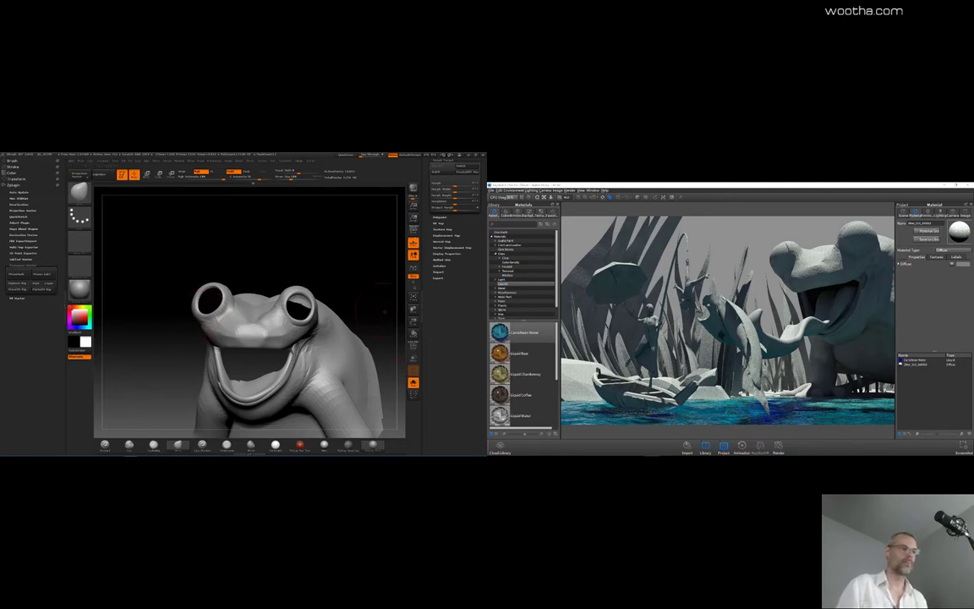
Step: Adjust the Move brush size and refine the shape of the frog's snout and shoulder
{"action": "left_click_drag", "start_coordinate": [385, 312], "coordinate": [391, 325]}
{"action": "left_click", "coordinate": [413, 383]}
{"action": "left_click", "coordinate": [414, 383]}
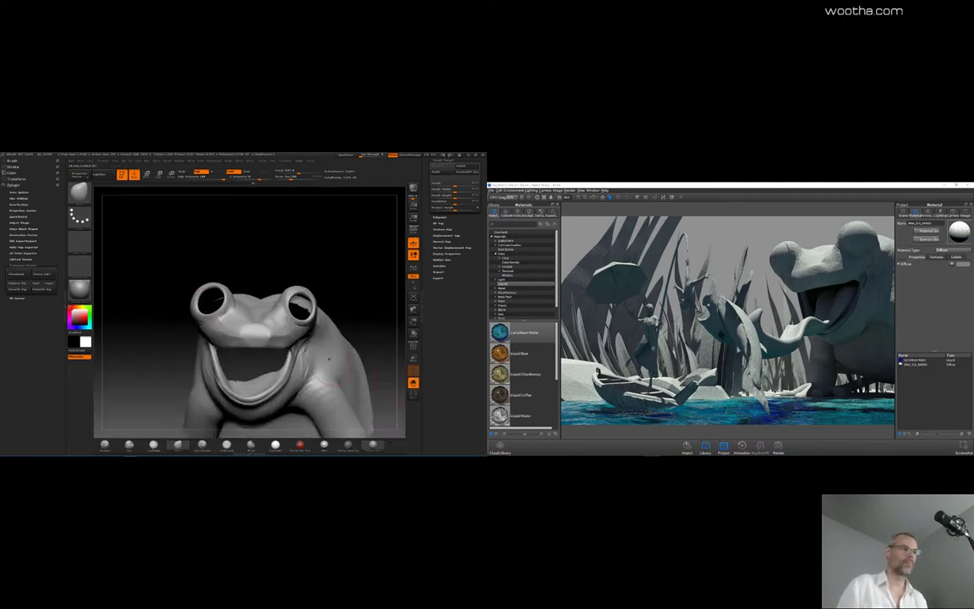
{"action": "key", "text": "space"}
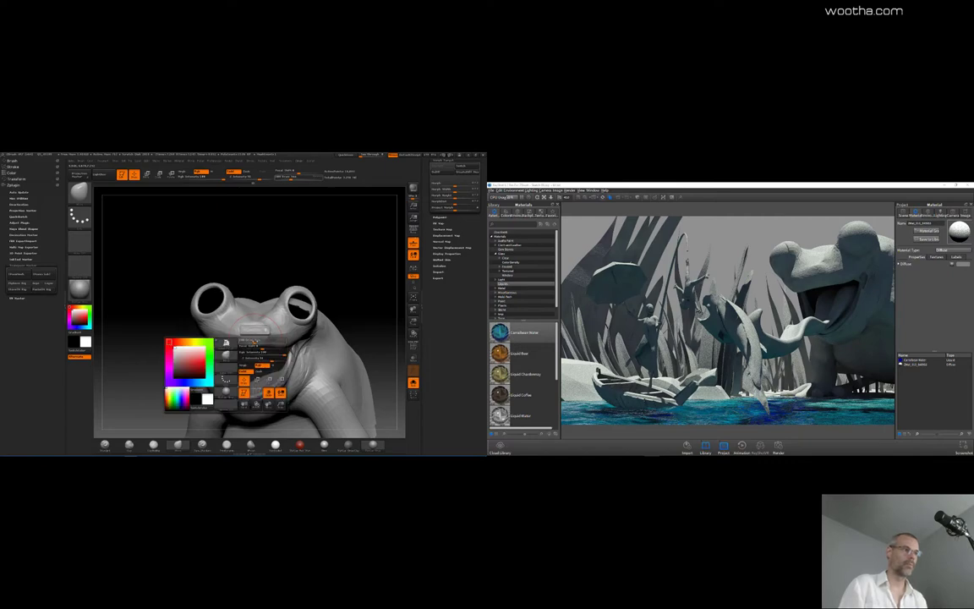
{"action": "left_click_drag", "start_coordinate": [317, 279], "coordinate": [386, 328]}
{"action": "key", "text": "space"}
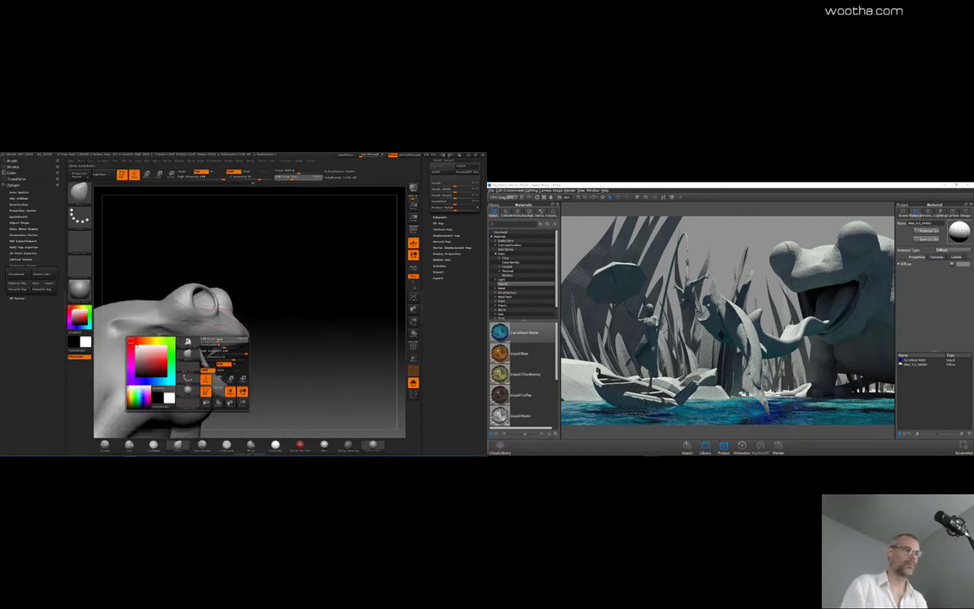
{"action": "left_click_drag", "start_coordinate": [218, 340], "coordinate": [230, 340]}
{"action": "mouse_move", "coordinate": [301, 339]}
{"action": "left_mouse_down"}
{"action": "mouse_move", "coordinate": [284, 339]}
{"action": "mouse_move", "coordinate": [306, 341]}
{"action": "left_mouse_up"}
Step: Isolate the frog's outer skin, mask around the mouth, and smooth the middle of the upper jaw
{"action": "left_click", "coordinate": [217, 339], "text": "ctrl+shift"}
{"action": "mouse_move", "coordinate": [243, 347]}
{"action": "left_mouse_down", "text": "ctrl"}
{"action": "mouse_move", "coordinate": [265, 363]}
{"action": "mouse_move", "coordinate": [201, 364]}
{"action": "mouse_move", "coordinate": [278, 373]}
{"action": "mouse_move", "coordinate": [264, 365]}
{"action": "mouse_move", "coordinate": [250, 377]}
{"action": "mouse_move", "coordinate": [270, 377]}
{"action": "mouse_move", "coordinate": [207, 353]}
{"action": "left_mouse_up", "text": "ctrl"}
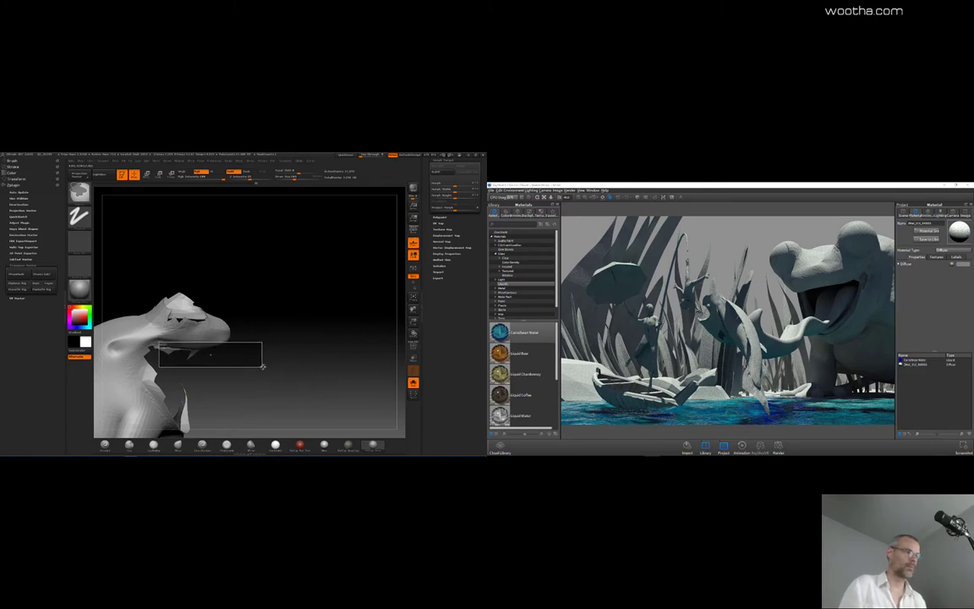
{"action": "mouse_move", "coordinate": [266, 364]}
{"action": "left_mouse_down", "text": "ctrl"}
{"action": "mouse_move", "coordinate": [268, 350]}
{"action": "mouse_move", "coordinate": [220, 364]}
{"action": "mouse_move", "coordinate": [255, 348]}
{"action": "mouse_move", "coordinate": [321, 341]}
{"action": "mouse_move", "coordinate": [269, 347]}
{"action": "mouse_move", "coordinate": [311, 349]}
{"action": "mouse_move", "coordinate": [228, 338]}
{"action": "left_mouse_up", "text": "ctrl"}
{"action": "left_click_drag", "start_coordinate": [339, 289], "coordinate": [325, 288]}
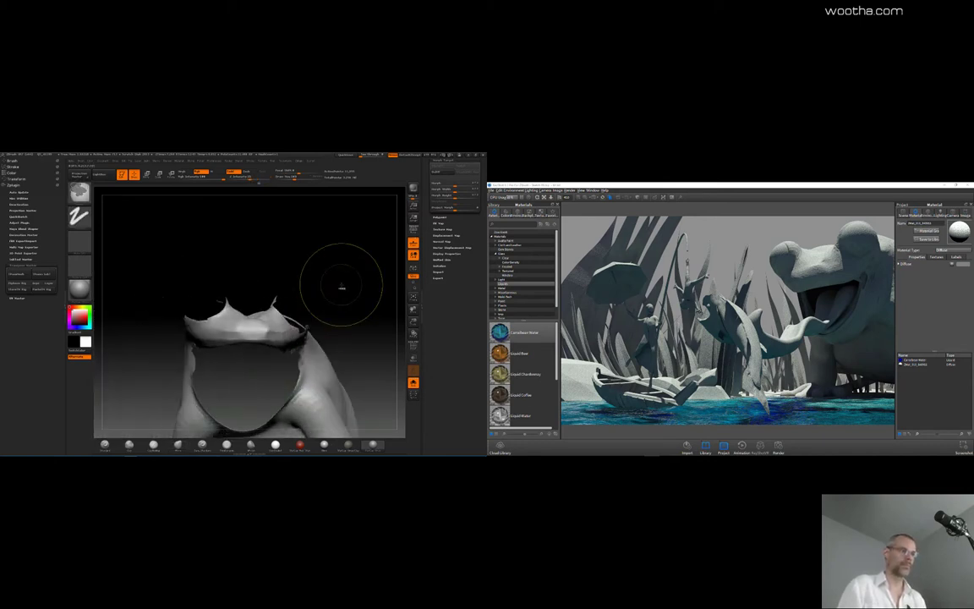
{"action": "left_click", "coordinate": [341, 285], "text": "ctrl"}
{"action": "left_click_drag", "start_coordinate": [266, 328], "coordinate": [268, 316], "text": "shift"}
Step: Reduce the brush size and smooth the frog's upper jaw from the side
{"action": "mouse_move", "coordinate": [359, 295]}
{"action": "left_mouse_down"}
{"action": "mouse_move", "coordinate": [339, 294]}
{"action": "mouse_move", "coordinate": [366, 283]}
{"action": "mouse_move", "coordinate": [284, 254]}
{"action": "left_mouse_up"}
{"action": "key", "text": "space"}
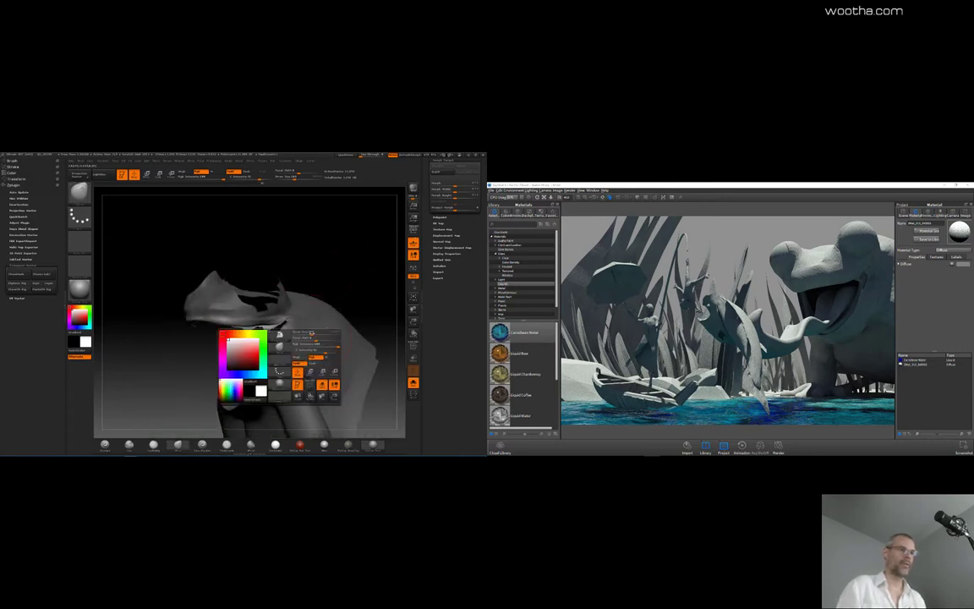
{"action": "left_click_drag", "start_coordinate": [311, 333], "coordinate": [306, 333]}
{"action": "left_click_drag", "start_coordinate": [340, 284], "coordinate": [357, 292]}
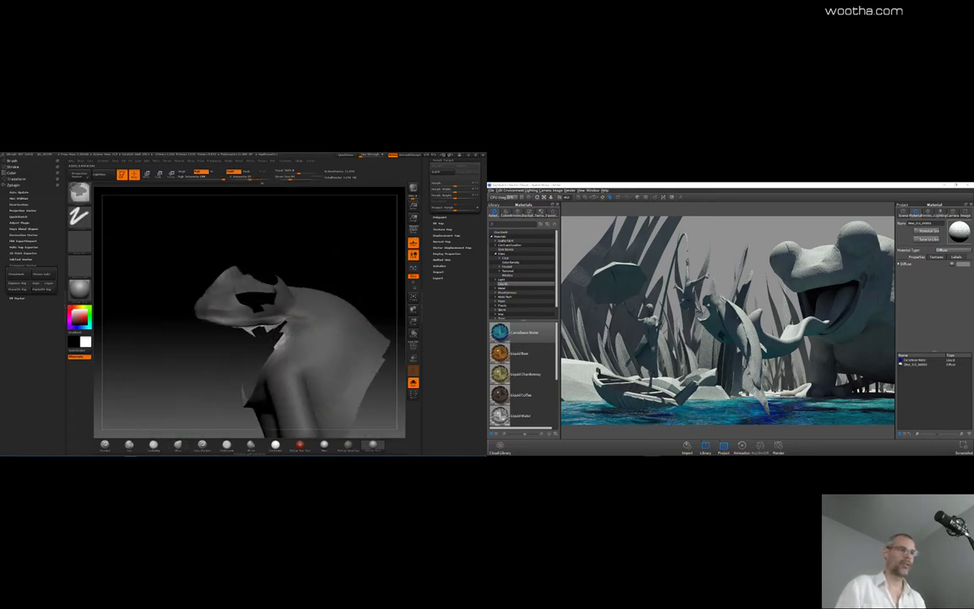
{"action": "left_click_drag", "start_coordinate": [257, 315], "coordinate": [255, 295], "text": "shift"}
{"action": "left_click_drag", "start_coordinate": [345, 283], "coordinate": [354, 296]}
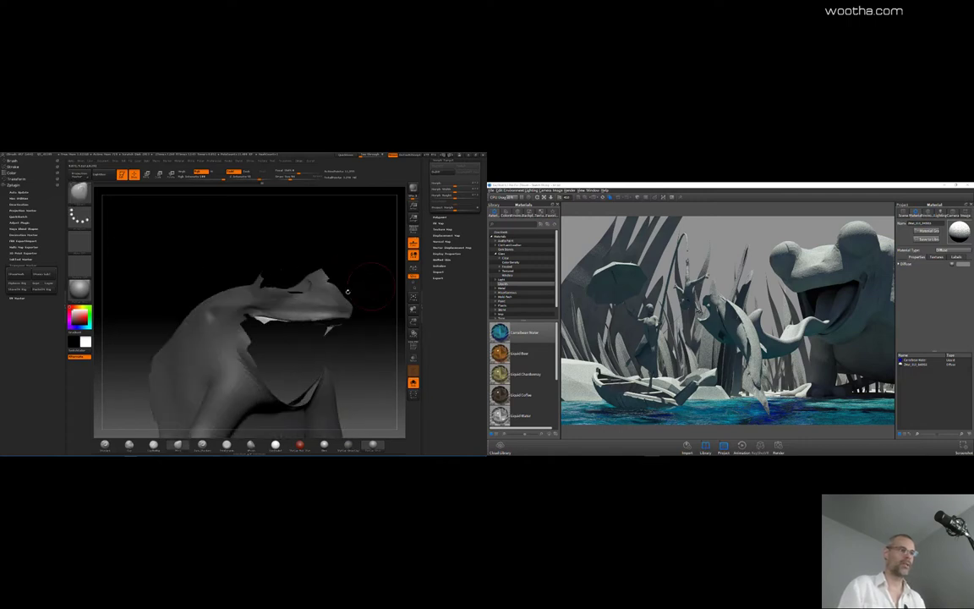
Step: Undo the last visibility change, activate the Move brush, and bring the frog's hidden head and jaw parts back into view
{"action": "left_click", "coordinate": [378, 361], "text": "ctrl+shift"}
{"action": "key", "text": "ctrl+z"}
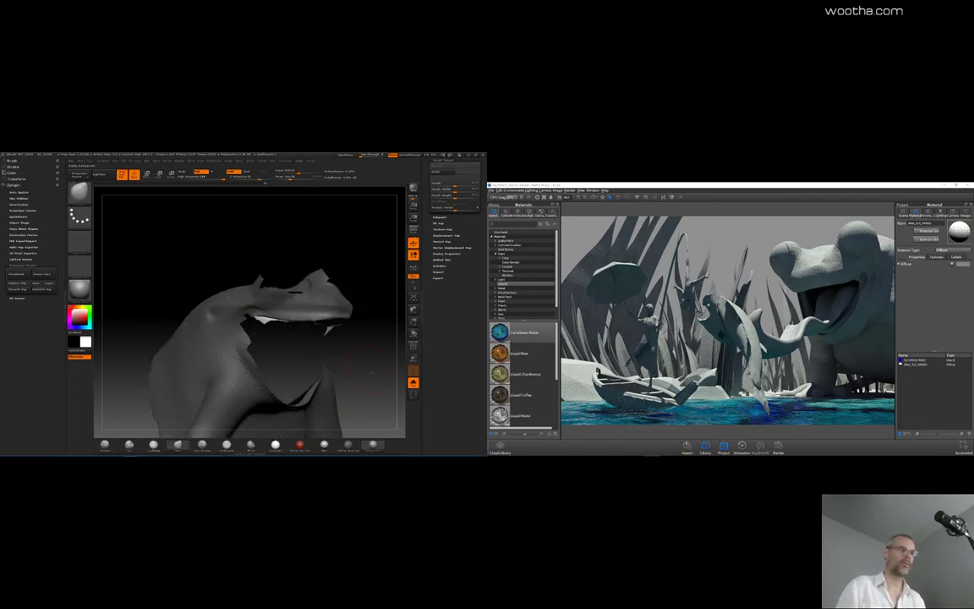
{"action": "left_click_drag", "start_coordinate": [372, 367], "coordinate": [364, 359]}
{"action": "key", "text": "b"}
{"action": "key", "text": "m"}
{"action": "key", "text": "v"}
{"action": "left_click_drag", "start_coordinate": [353, 315], "coordinate": [352, 340], "text": "ctrl+shift"}
{"action": "left_click_drag", "start_coordinate": [167, 234], "coordinate": [335, 427], "text": "ctrl"}
{"action": "left_click", "coordinate": [377, 348], "text": "ctrl+shift"}
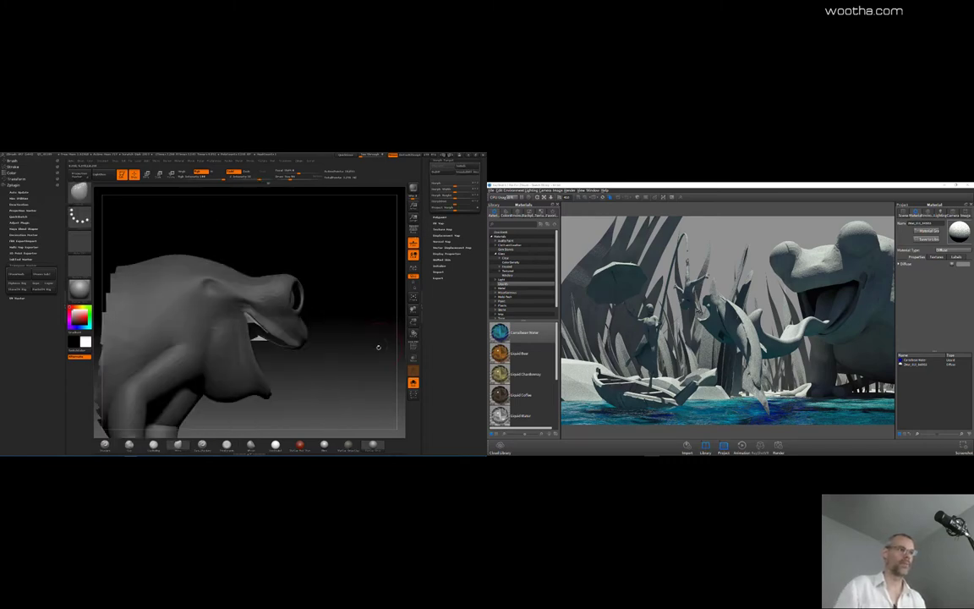
Step: Mask the frog's body around the snout and adjust the upper jaw with a Transpose line
{"action": "mouse_move", "coordinate": [378, 348]}
{"action": "left_mouse_down"}
{"action": "mouse_move", "coordinate": [353, 331]}
{"action": "mouse_move", "coordinate": [309, 338]}
{"action": "mouse_move", "coordinate": [347, 349]}
{"action": "mouse_move", "coordinate": [338, 353]}
{"action": "left_mouse_up"}
{"action": "left_click", "coordinate": [277, 328], "text": "ctrl"}
{"action": "key", "text": "w"}
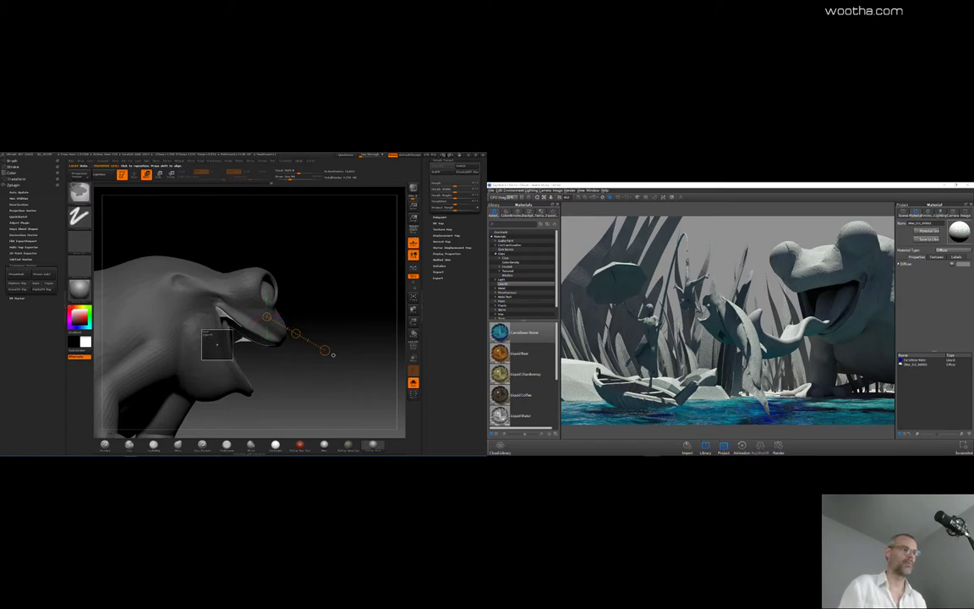
{"action": "key", "text": "ctrl"}
{"action": "left_click_drag", "start_coordinate": [277, 370], "coordinate": [261, 357]}
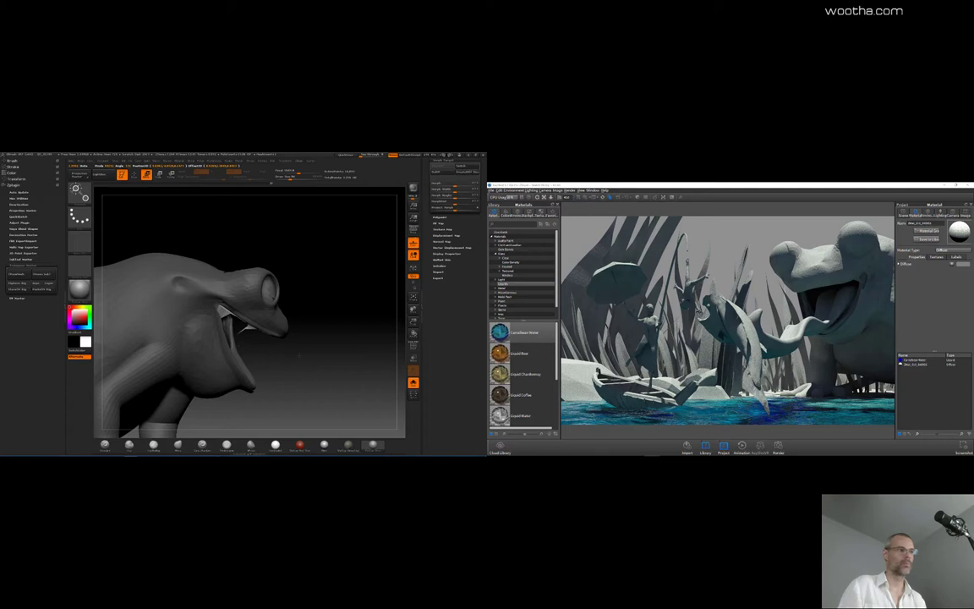
Step: Reposition the frog's snout with Transpose from the opposite side and send the whole scene to the KeyShot render
{"action": "left_click_drag", "start_coordinate": [300, 355], "coordinate": [227, 361]}
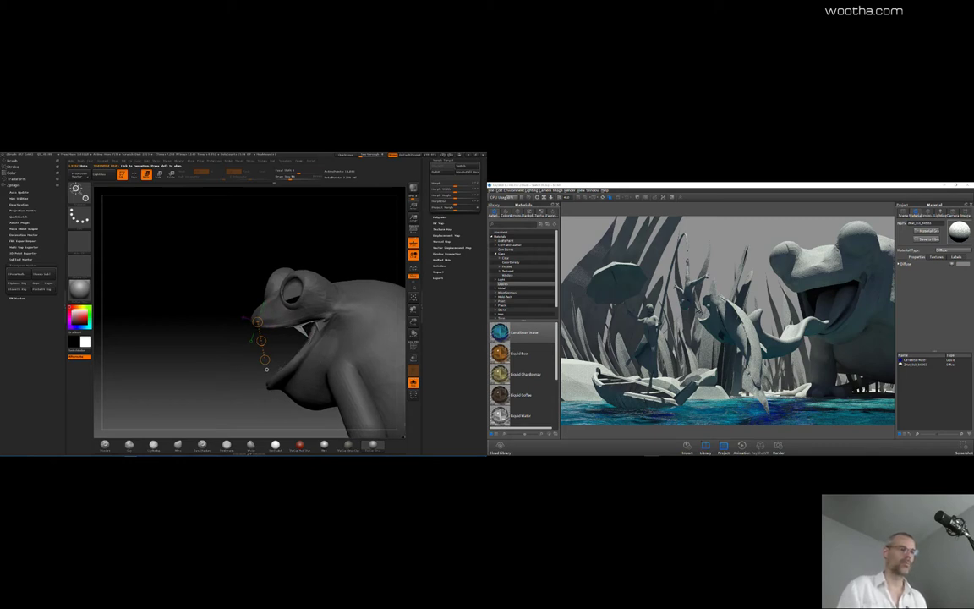
{"action": "left_click_drag", "start_coordinate": [213, 362], "coordinate": [362, 314]}
{"action": "left_click", "coordinate": [413, 382]}
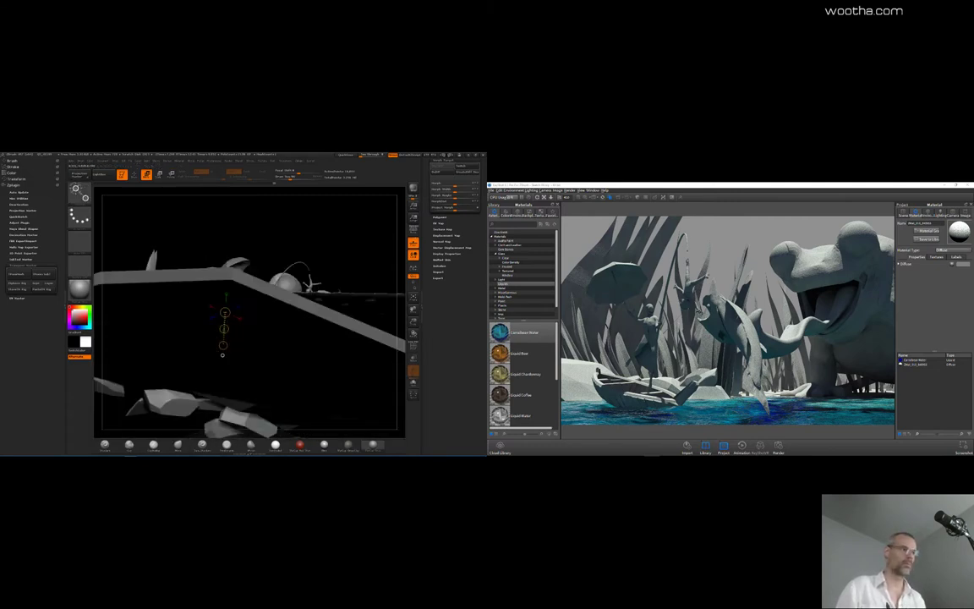
{"action": "left_click_drag", "start_coordinate": [222, 355], "coordinate": [220, 328]}
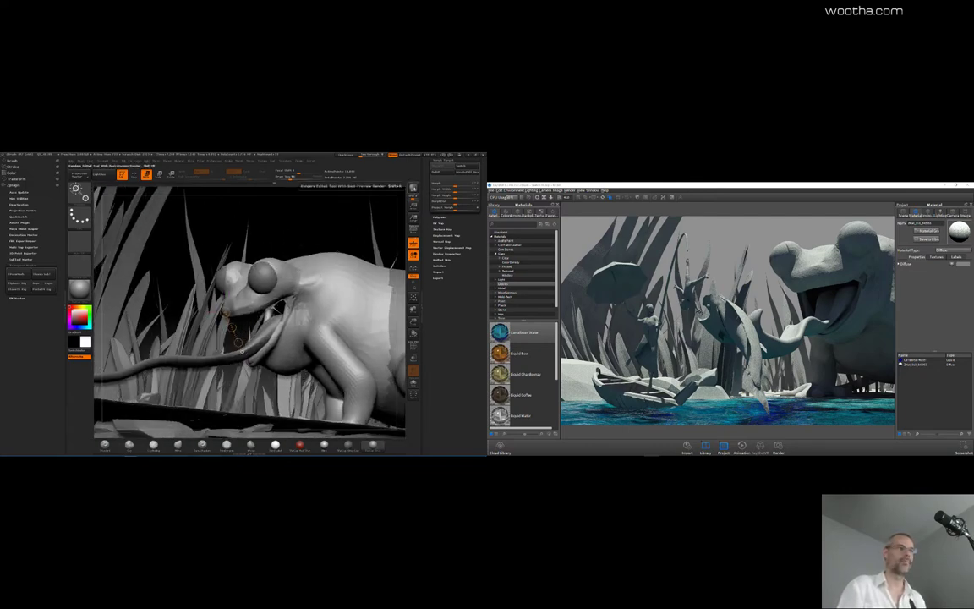
{"action": "left_click", "coordinate": [413, 188]}
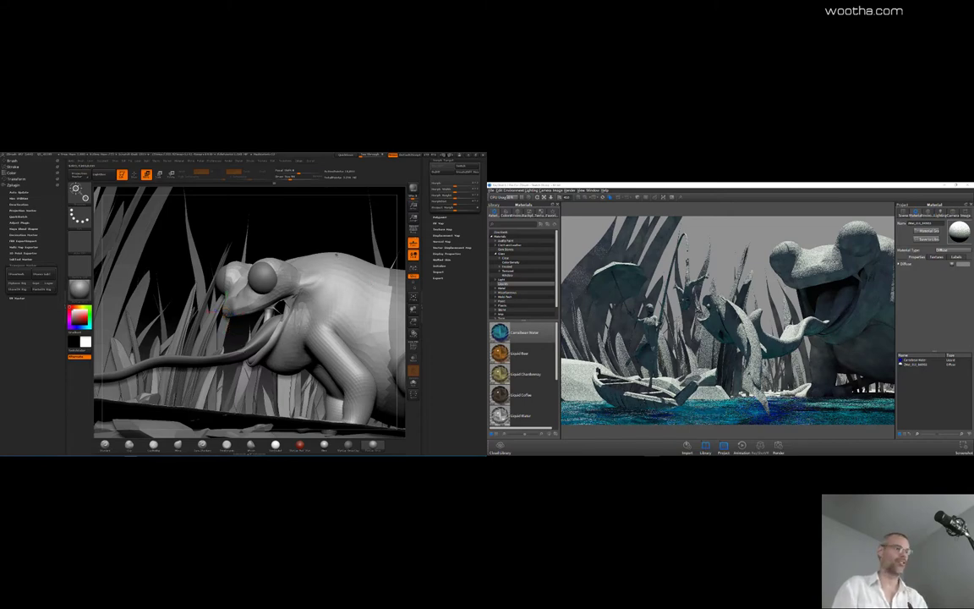
Step: Bring up the reference photo of the two frogs beside the sculpt and enlarge it
{"action": "key", "text": "alt+Tab"}
{"action": "key", "text": "alt+Tab"}
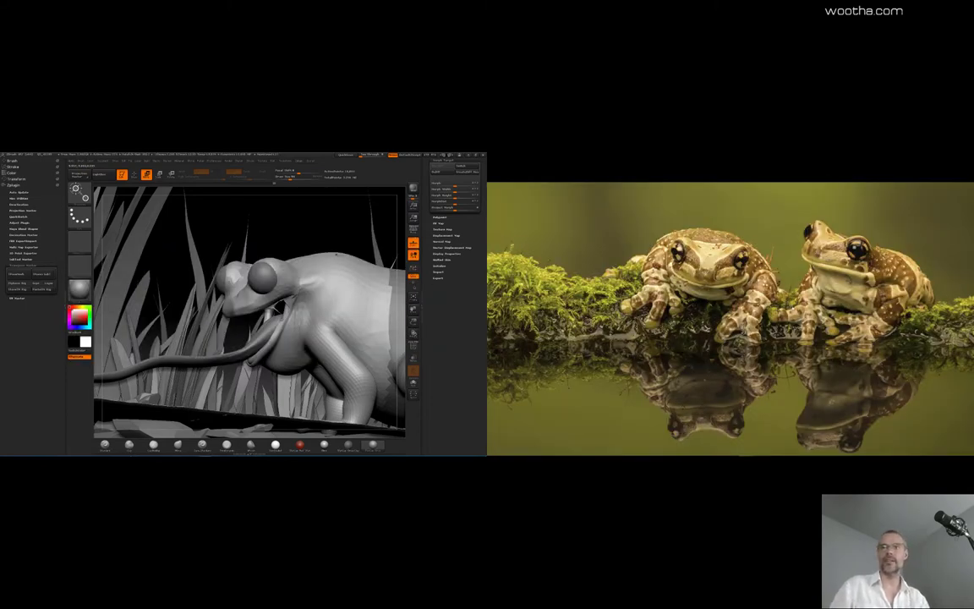
{"action": "scroll", "coordinate": [839, 272], "scroll_direction": "up", "scroll_amount": 3}
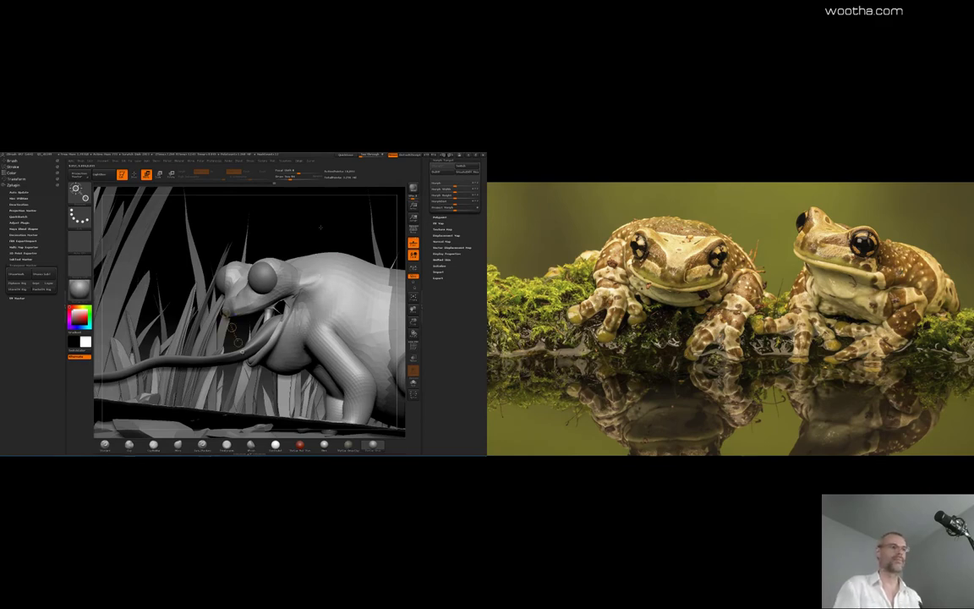
Step: Raise the frog's subdivision level and sculpt folds around the mouth and throat with the Clay brush
{"action": "left_click_drag", "start_coordinate": [369, 243], "coordinate": [339, 274]}
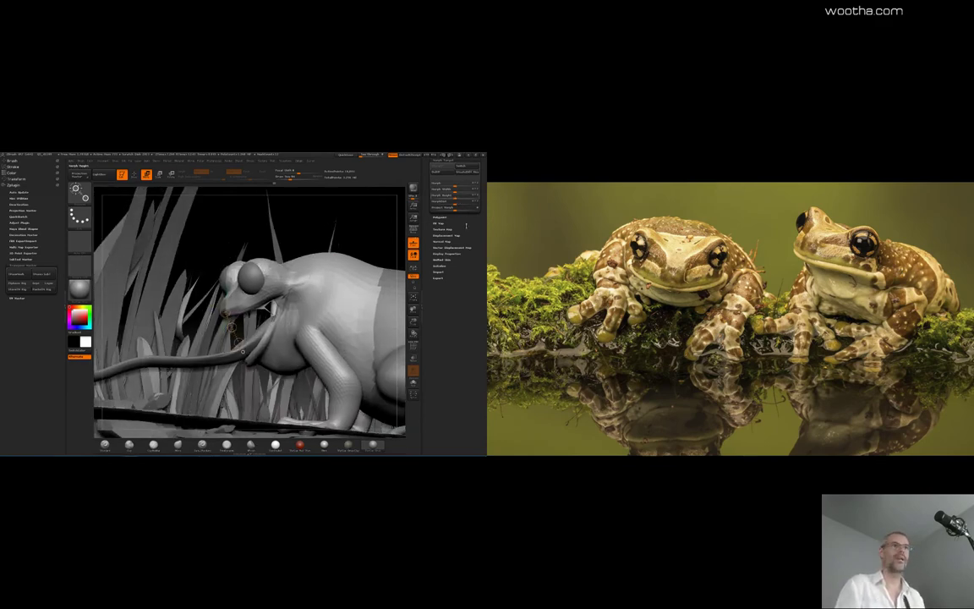
{"action": "scroll", "coordinate": [466, 203], "scroll_direction": "up", "scroll_amount": 3}
{"action": "left_click", "coordinate": [442, 187]}
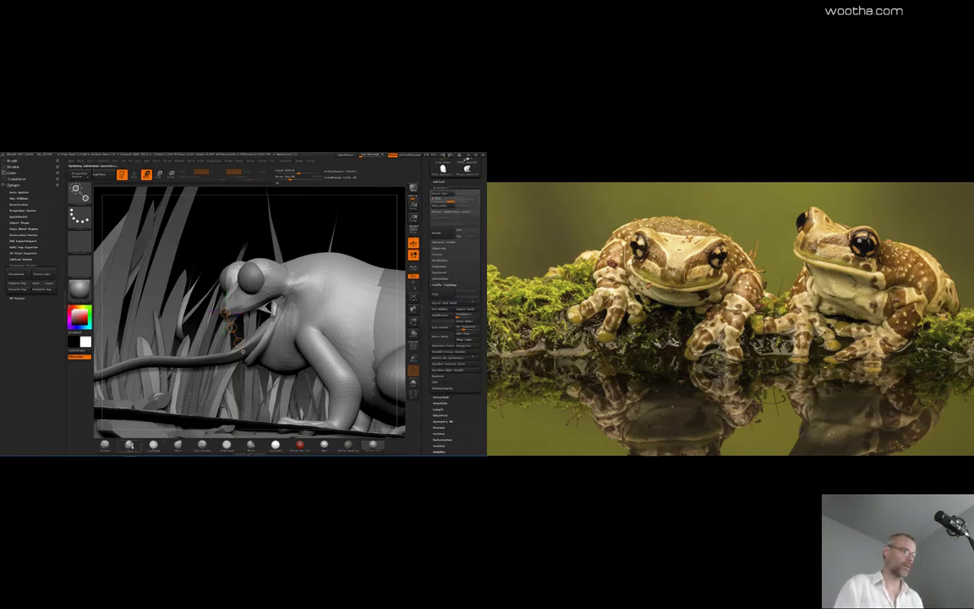
{"action": "left_click", "coordinate": [131, 445]}
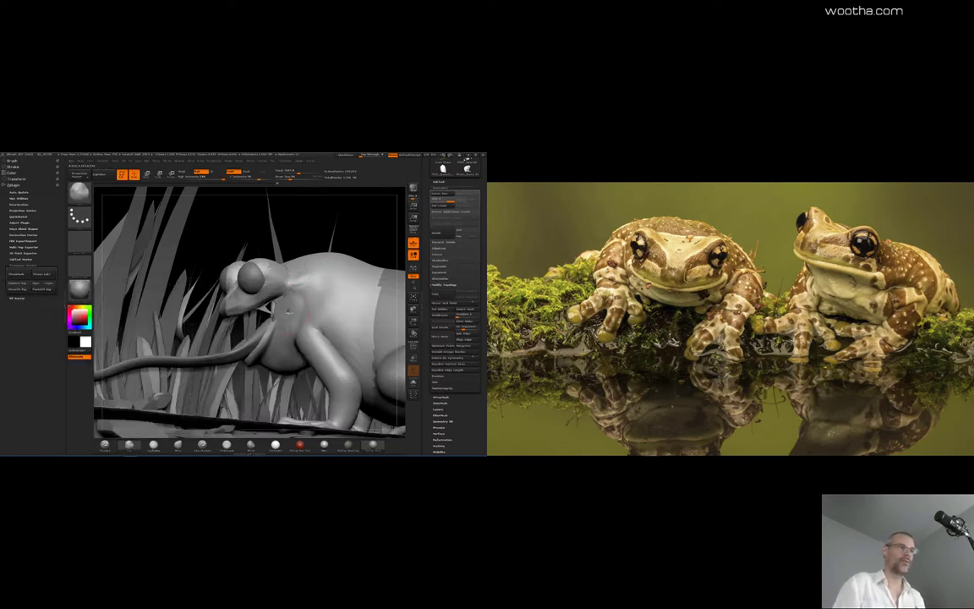
{"action": "key", "text": "space"}
{"action": "left_click_drag", "start_coordinate": [289, 314], "coordinate": [286, 314]}
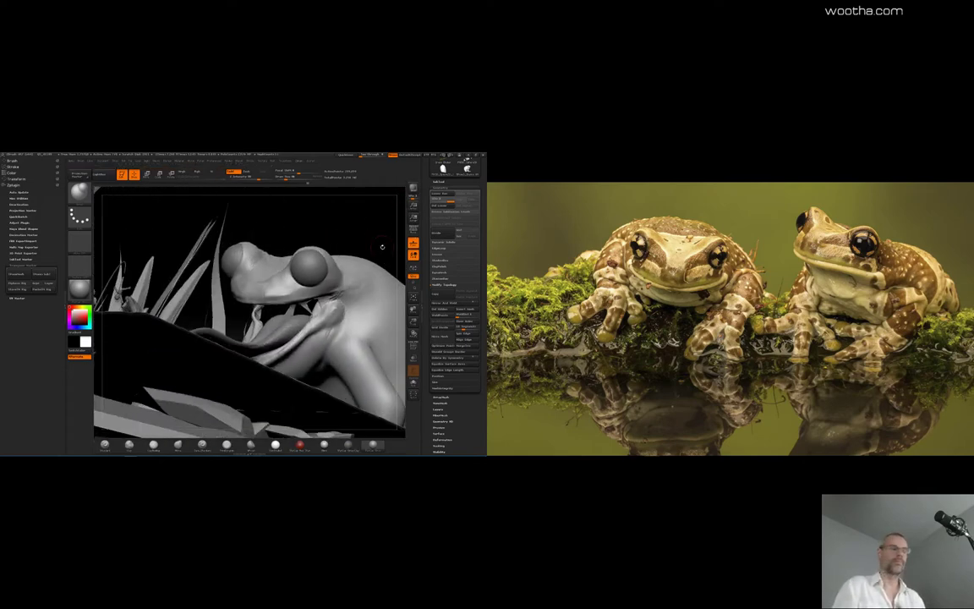
Step: Switch from the frog reference photo to the KeyShot render beside the sculpt
{"action": "key", "text": "alt+Tab"}
{"action": "key", "text": "alt+Tab"}
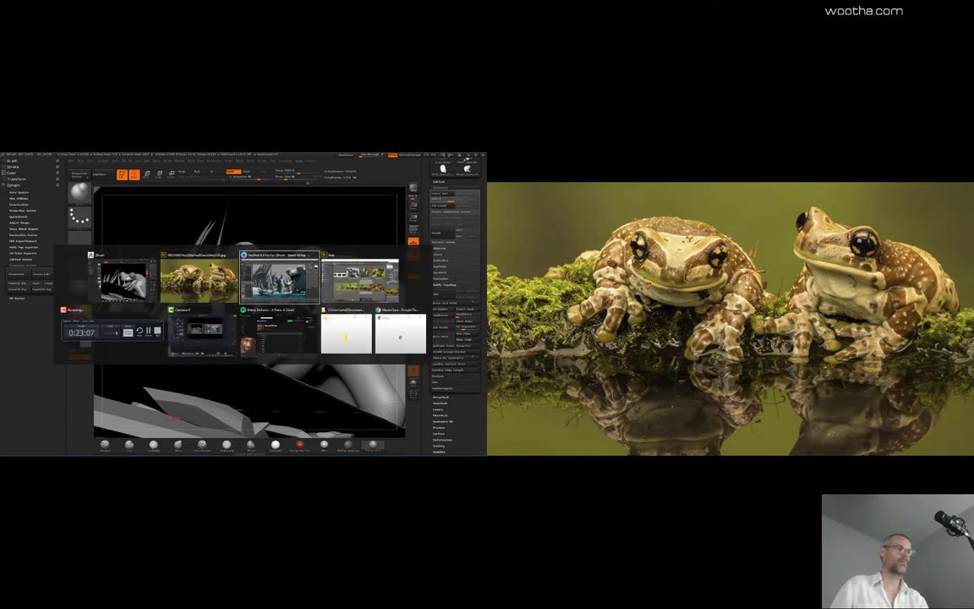
{"action": "key", "text": "alt+Tab"}
{"action": "key", "text": "alt+Tab"}
{"action": "key", "text": "alt+Tab"}
{"action": "key", "text": "alt+Tab"}
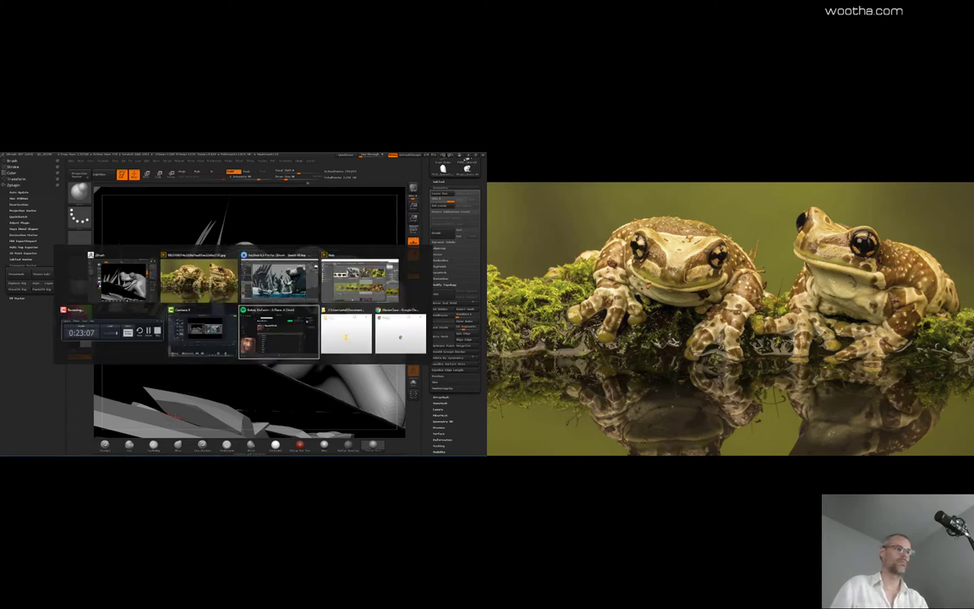
{"action": "key", "text": "alt+Up"}
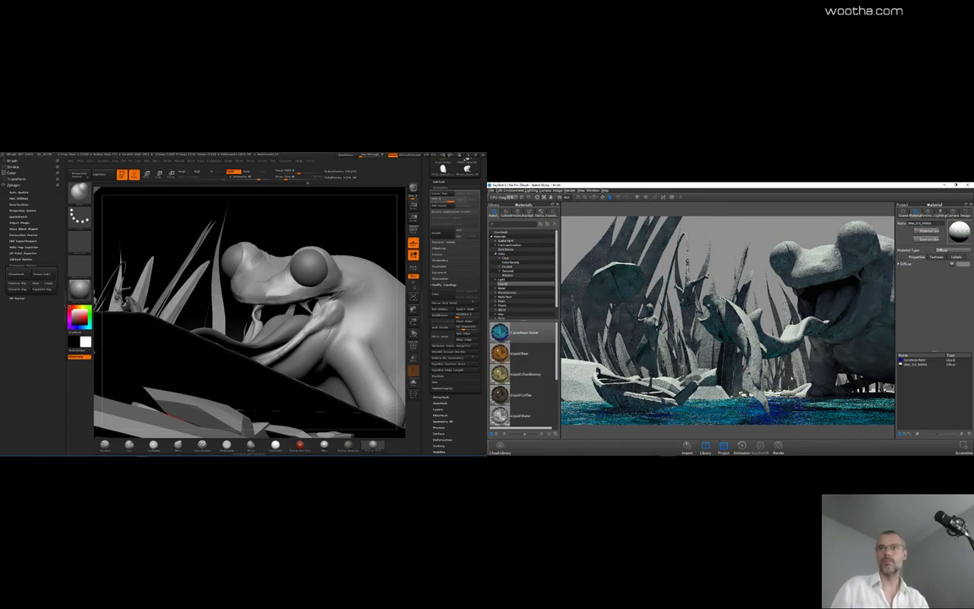
Step: Isolate the frog's body and reshape the middle of its upper lip with a resized Move brush
{"action": "left_click_drag", "start_coordinate": [388, 275], "coordinate": [406, 281]}
{"action": "left_click", "coordinate": [414, 385]}
{"action": "left_click_drag", "start_coordinate": [372, 241], "coordinate": [399, 248]}
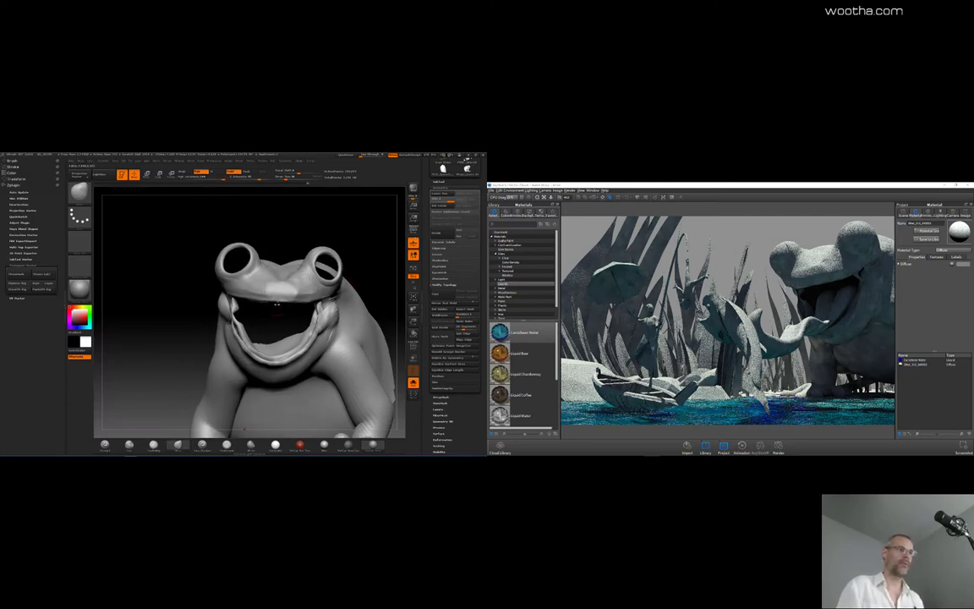
{"action": "key", "text": "space"}
{"action": "key", "text": "space"}
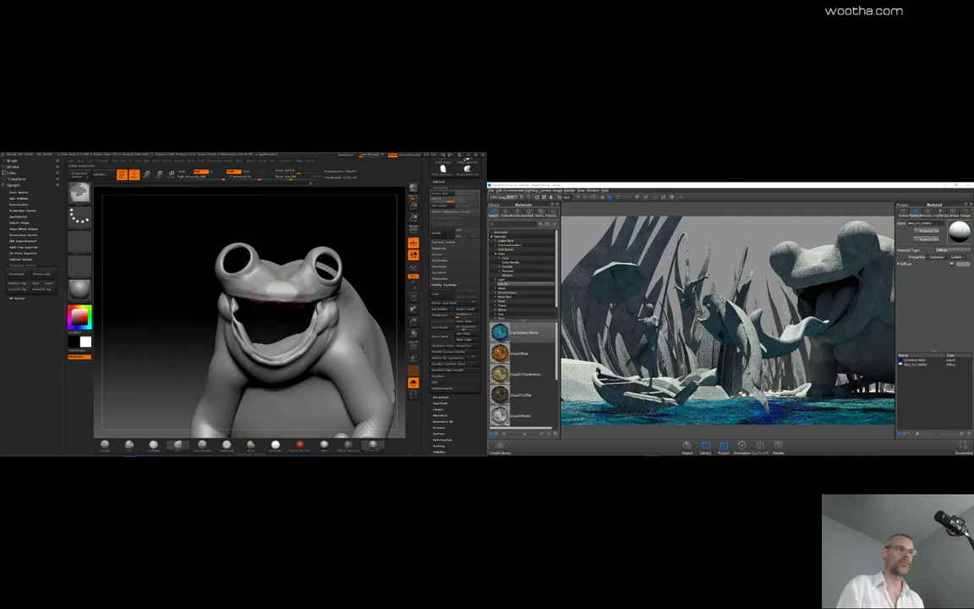
{"action": "key", "text": "space"}
{"action": "left_click_drag", "start_coordinate": [279, 301], "coordinate": [281, 303]}
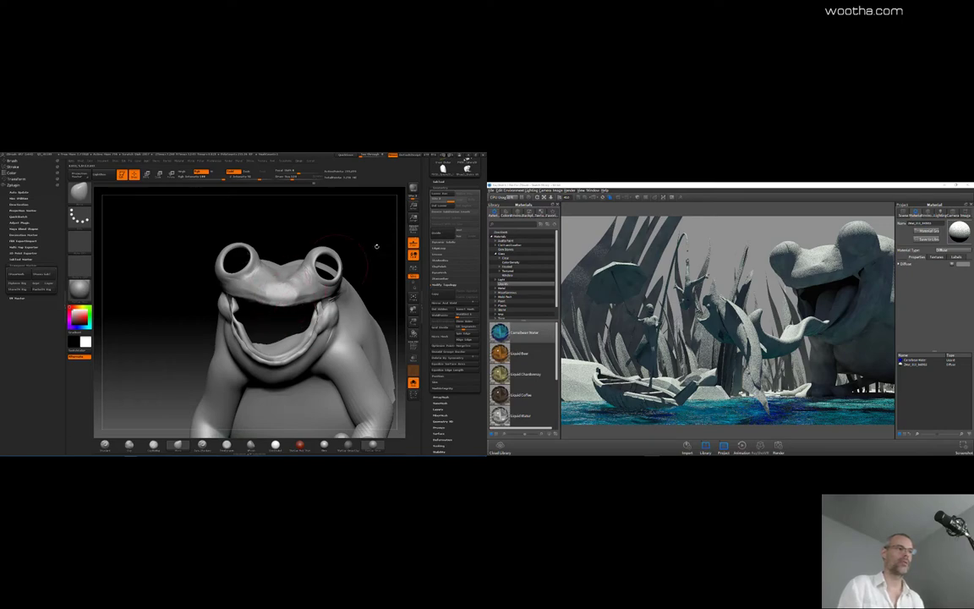
Step: Send the full scene to the KeyShot render, save the project, and save the ZBrush tool as "Sketch 10" in the illustration project folder
{"action": "left_click", "coordinate": [413, 189]}
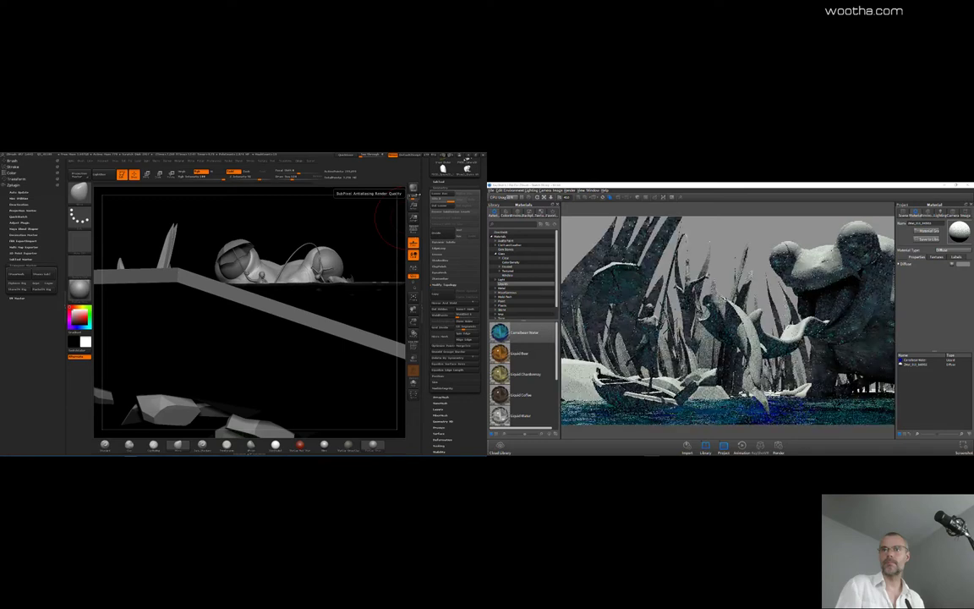
{"action": "key", "text": "ctrl+s"}
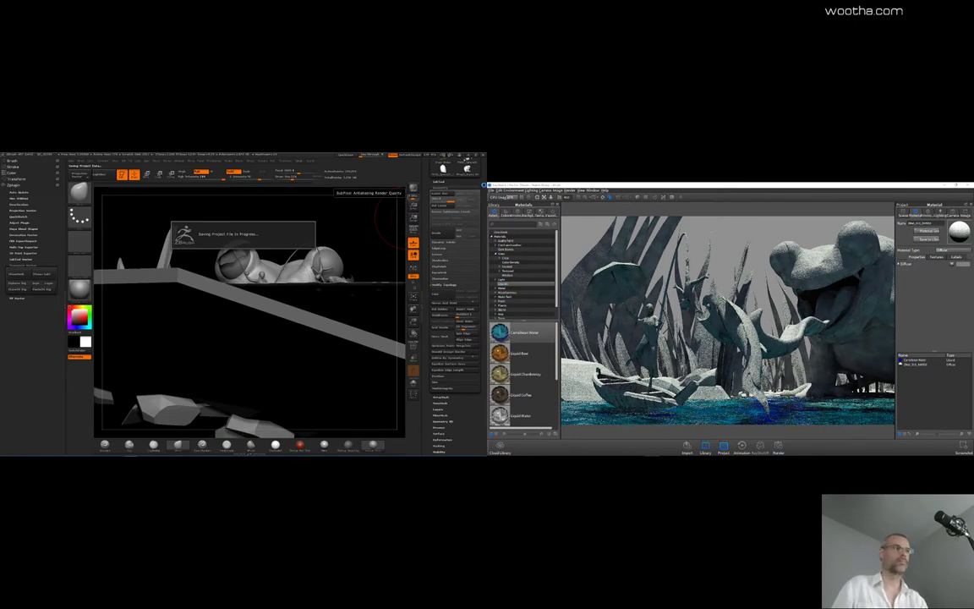
{"action": "left_click", "coordinate": [462, 169]}
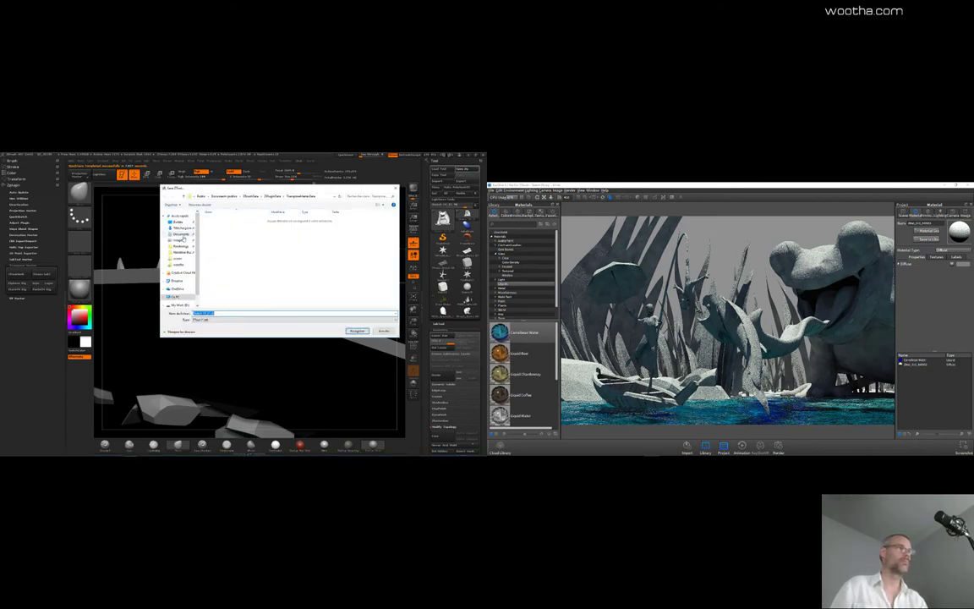
{"action": "left_click", "coordinate": [179, 252]}
{"action": "left_click", "coordinate": [224, 278]}
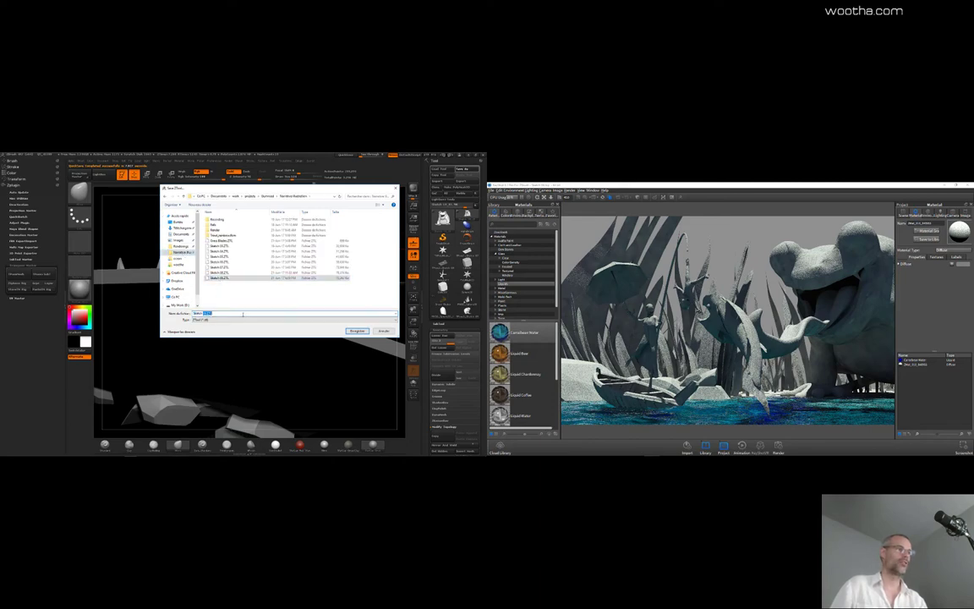
{"action": "type", "text": "10"}
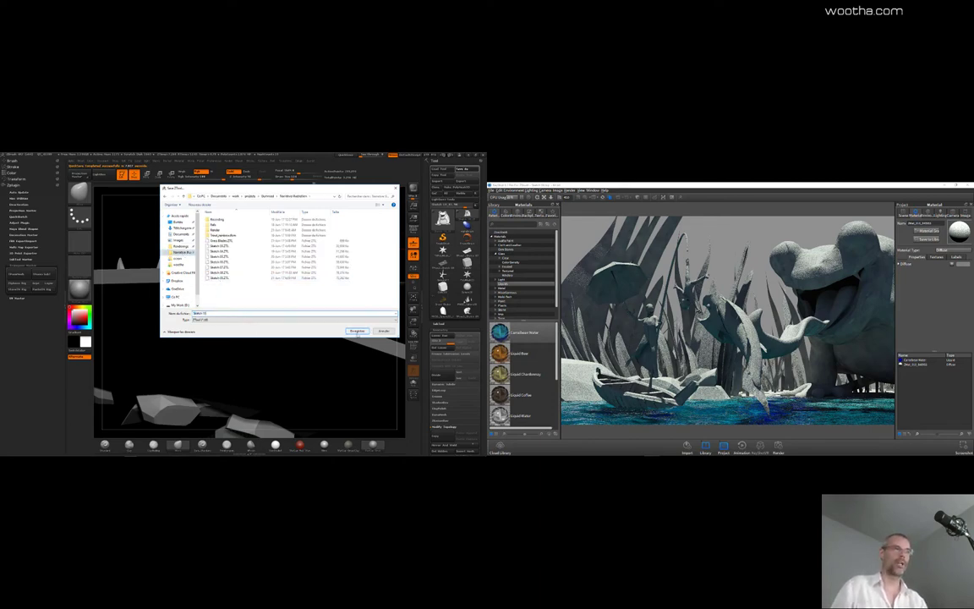
{"action": "left_click", "coordinate": [356, 331]}
Step: Switch to KeyShot and save its scene as "Sketch 10" in the same project folder
{"action": "left_click", "coordinate": [528, 184]}
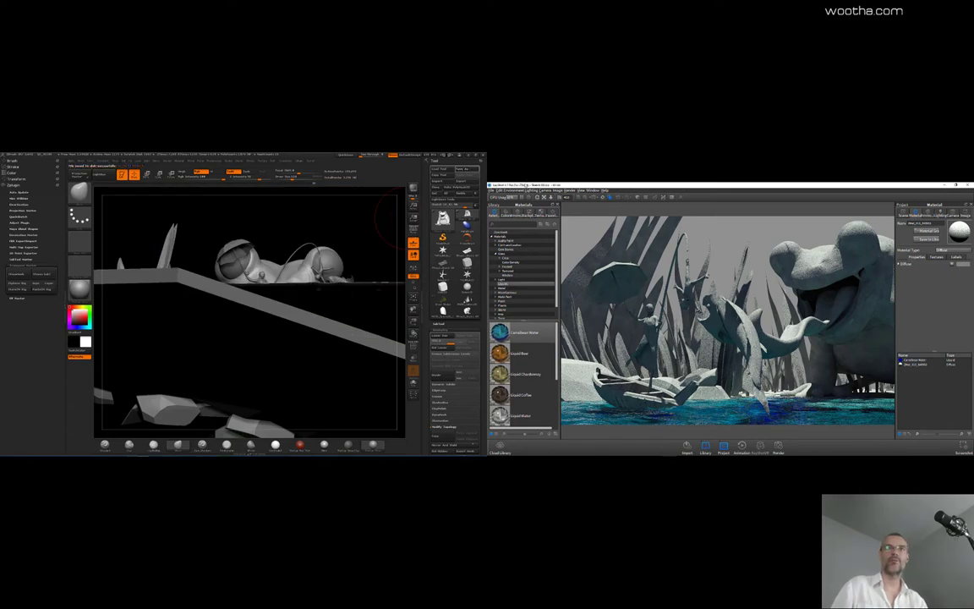
{"action": "key", "text": "ctrl+alt+s"}
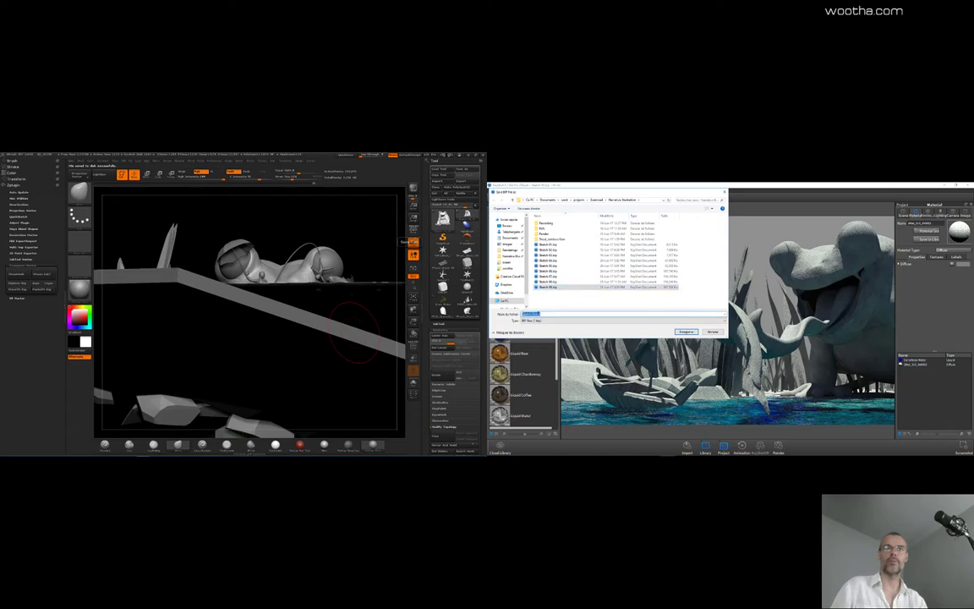
{"action": "double_click", "coordinate": [534, 314]}
{"action": "type", "text": "10"}
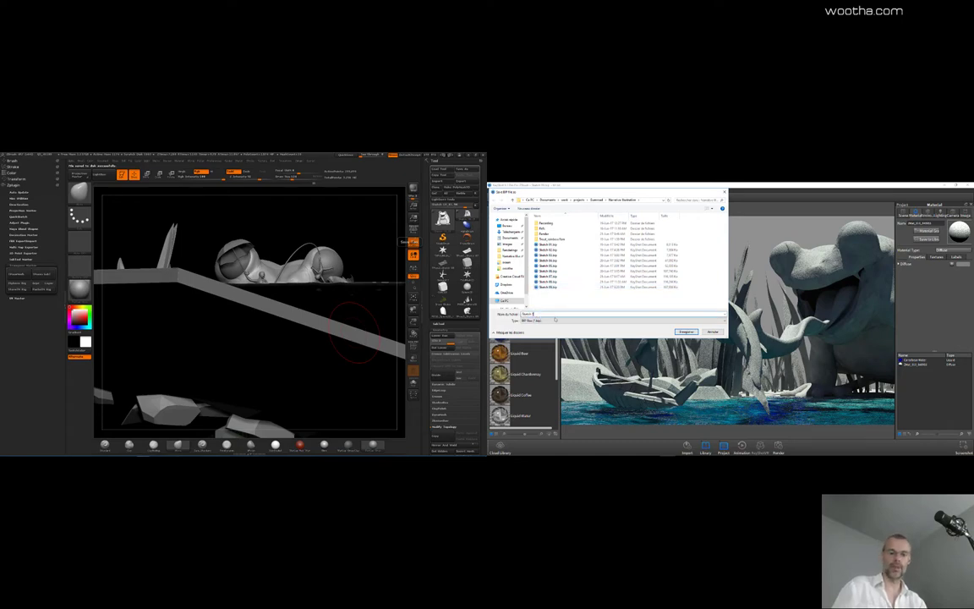
{"action": "left_click", "coordinate": [591, 304]}
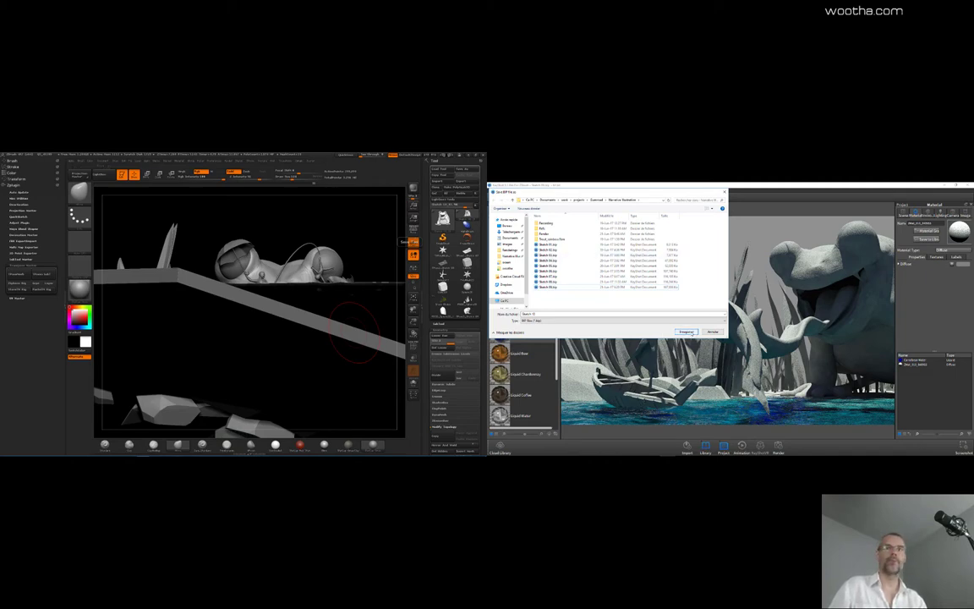
{"action": "left_click_drag", "start_coordinate": [694, 196], "coordinate": [727, 209]}
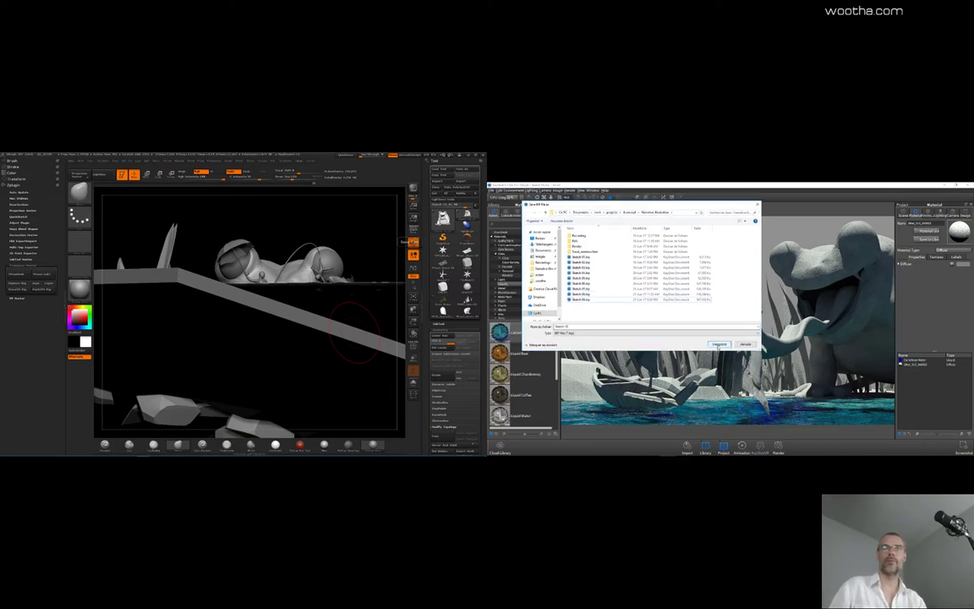
{"action": "left_click", "coordinate": [718, 346]}
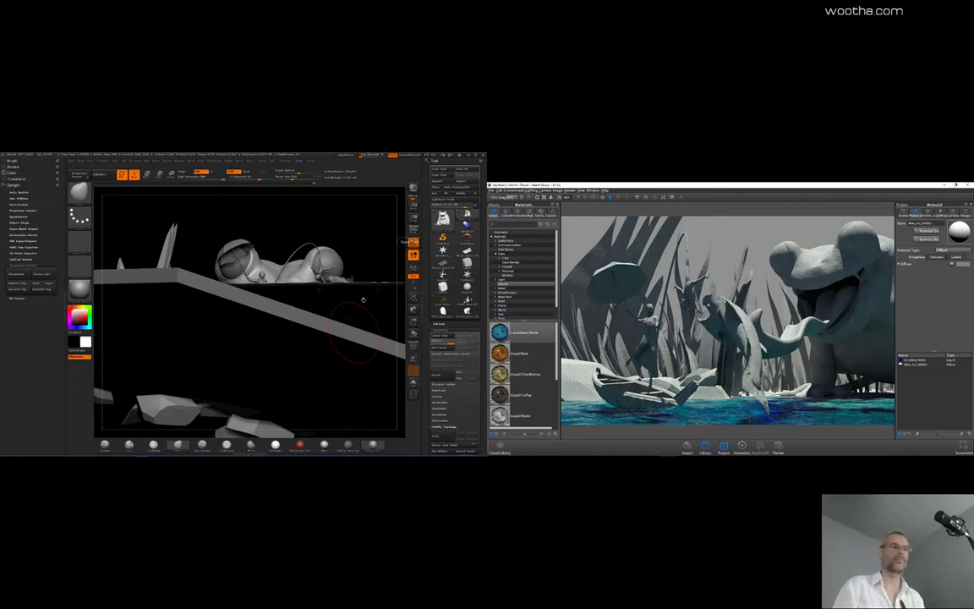
Step: Back in ZBrush, isolate the frog's body at a lower subdivision level and pull its belly downward with a resized Move brush
{"action": "mouse_move", "coordinate": [372, 236]}
{"action": "left_mouse_down"}
{"action": "mouse_move", "coordinate": [379, 214]}
{"action": "mouse_move", "coordinate": [378, 227]}
{"action": "left_mouse_up"}
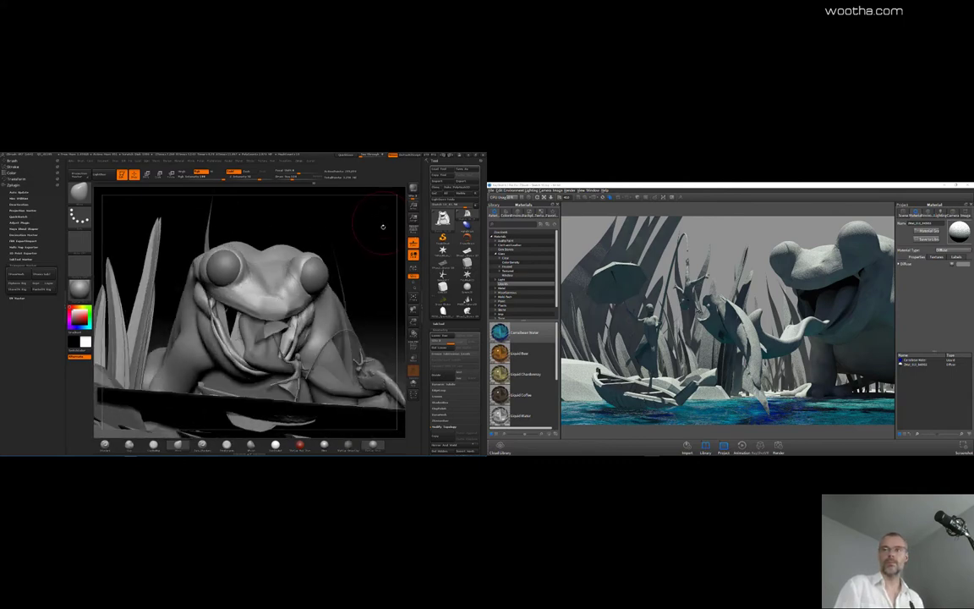
{"action": "left_click_drag", "start_coordinate": [343, 252], "coordinate": [356, 295]}
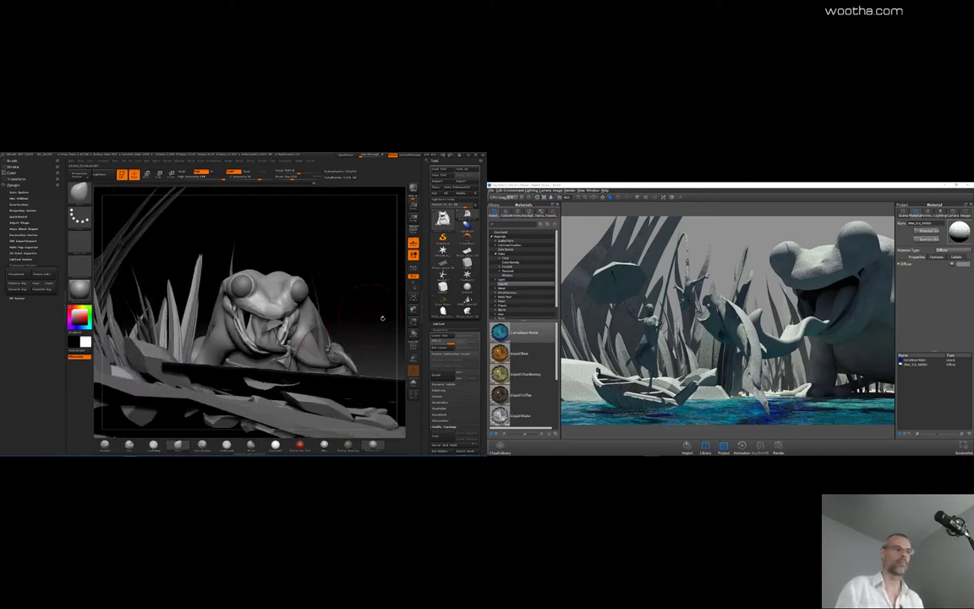
{"action": "key", "text": "alt+s"}
{"action": "mouse_move", "coordinate": [372, 344]}
{"action": "left_mouse_down"}
{"action": "mouse_move", "coordinate": [359, 316]}
{"action": "mouse_move", "coordinate": [356, 346]}
{"action": "mouse_move", "coordinate": [372, 350]}
{"action": "mouse_move", "coordinate": [342, 377]}
{"action": "left_mouse_up"}
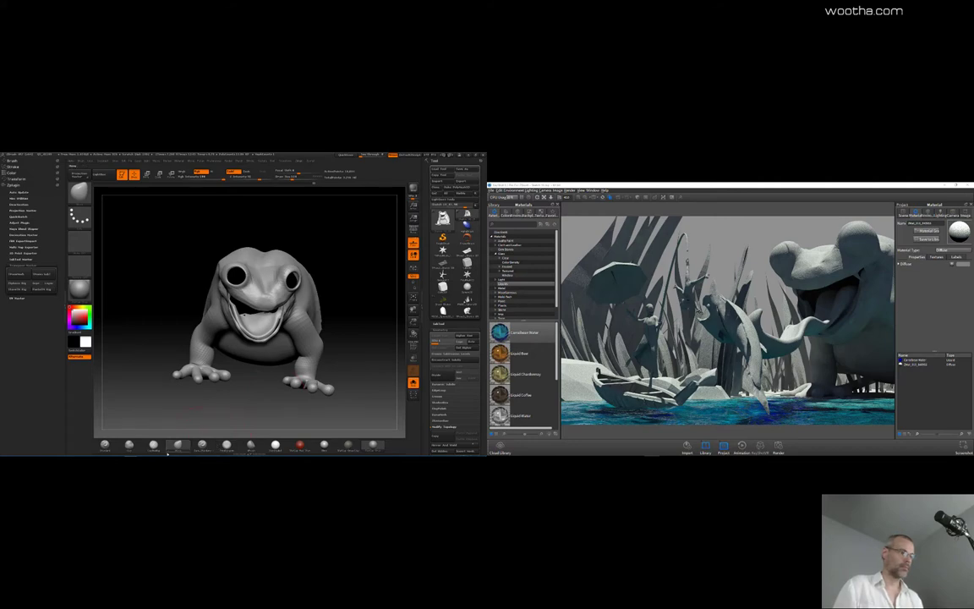
{"action": "key", "text": "space"}
{"action": "left_click", "coordinate": [257, 368]}
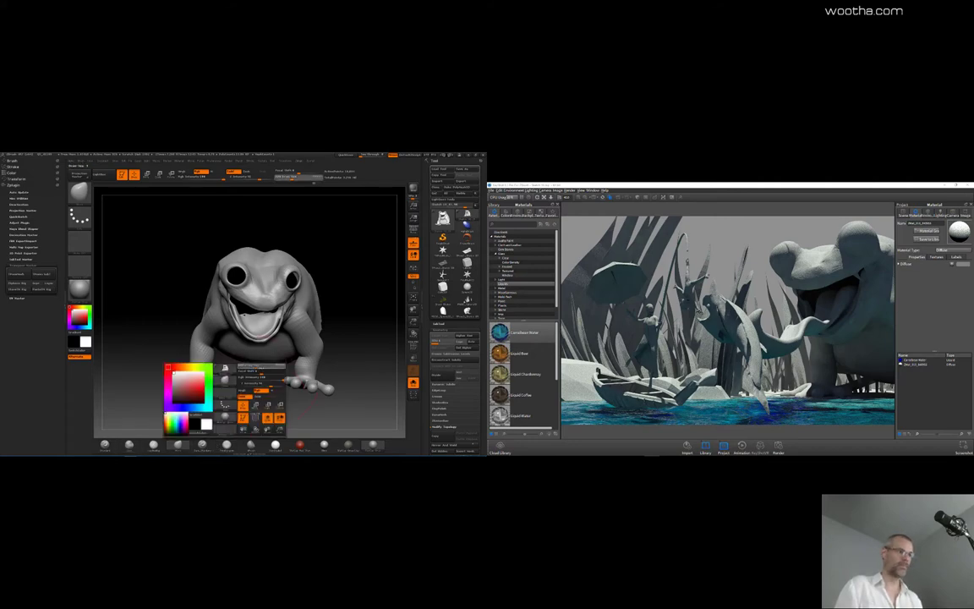
{"action": "left_click_drag", "start_coordinate": [257, 405], "coordinate": [246, 395]}
{"action": "key", "text": "b"}
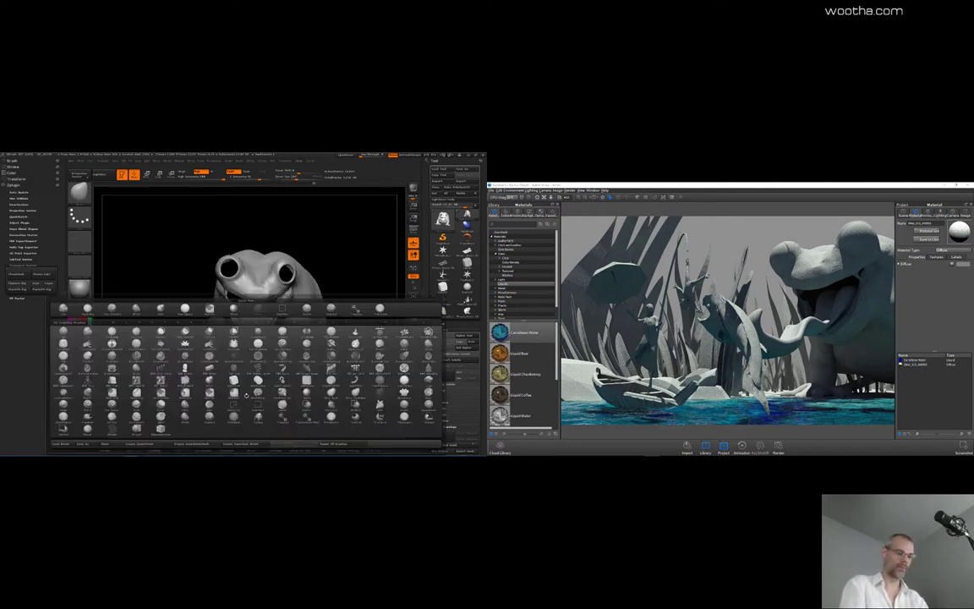
{"action": "key", "text": "m"}
{"action": "key", "text": "v"}
{"action": "left_click_drag", "start_coordinate": [211, 280], "coordinate": [241, 310]}
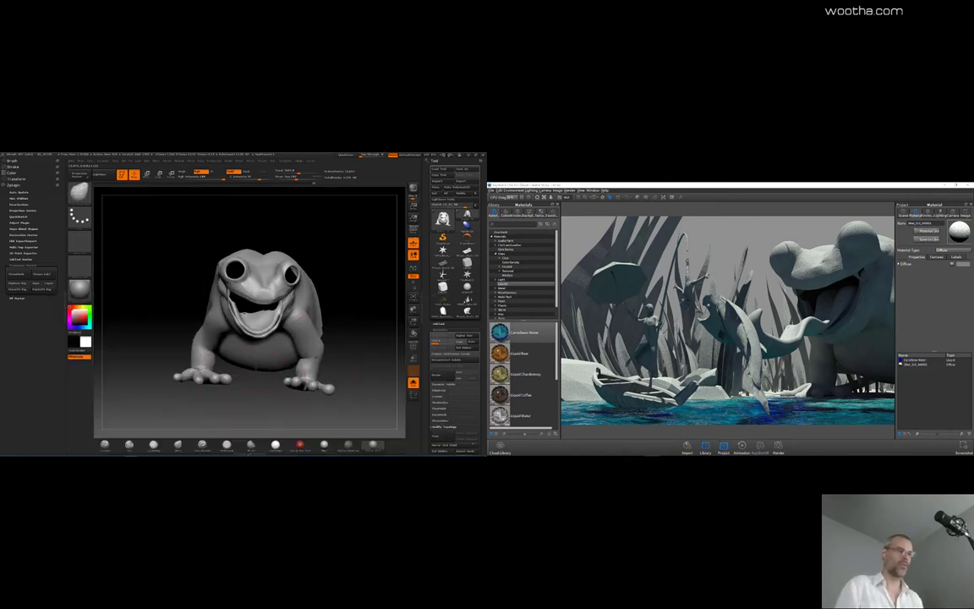
{"action": "key", "text": "space"}
{"action": "key", "text": "space"}
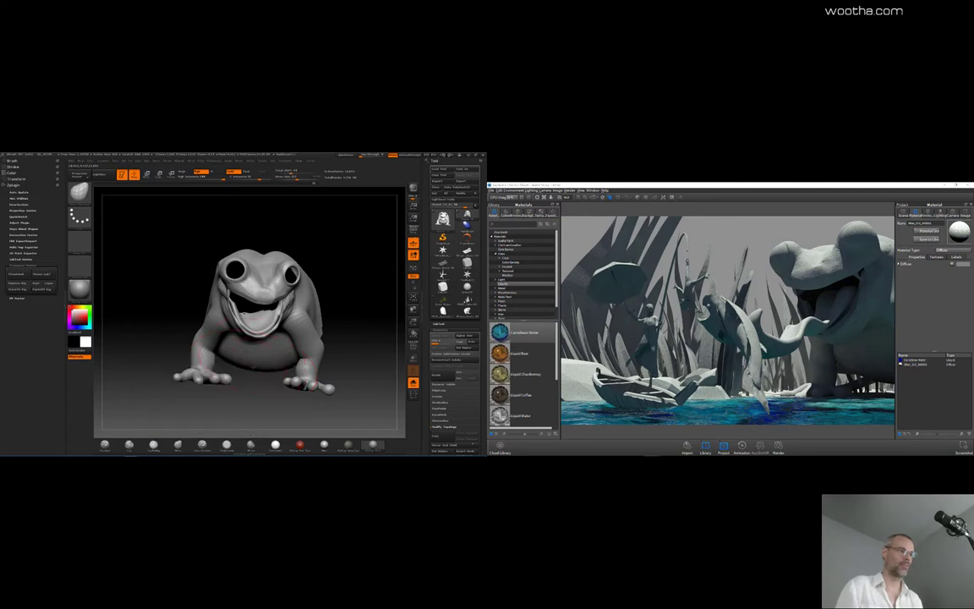
Step: Extend the frog's belly farther toward the ground and round it out between the front legs, working from several angles
{"action": "left_click_drag", "start_coordinate": [253, 368], "coordinate": [253, 371]}
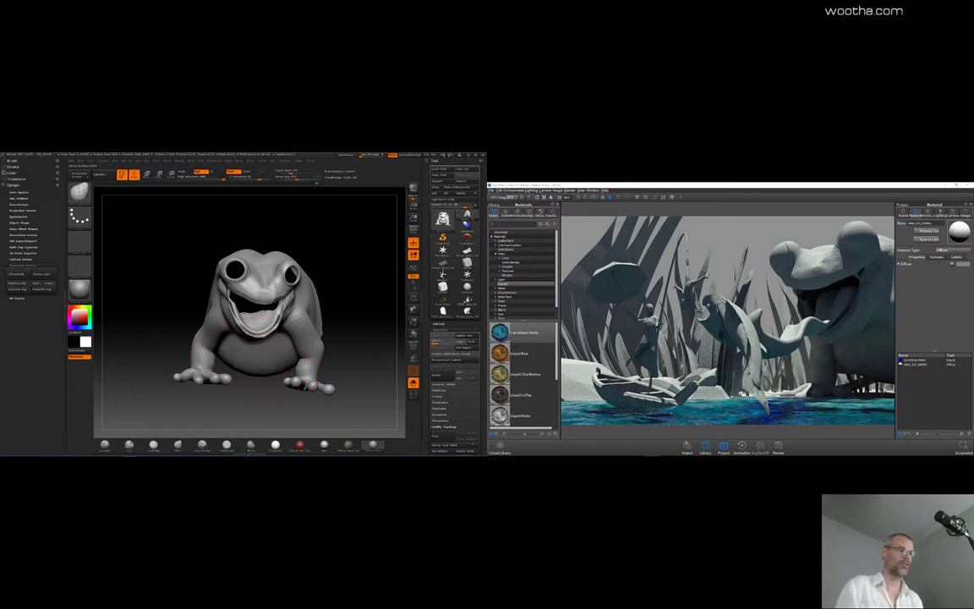
{"action": "left_click_drag", "start_coordinate": [233, 266], "coordinate": [233, 275]}
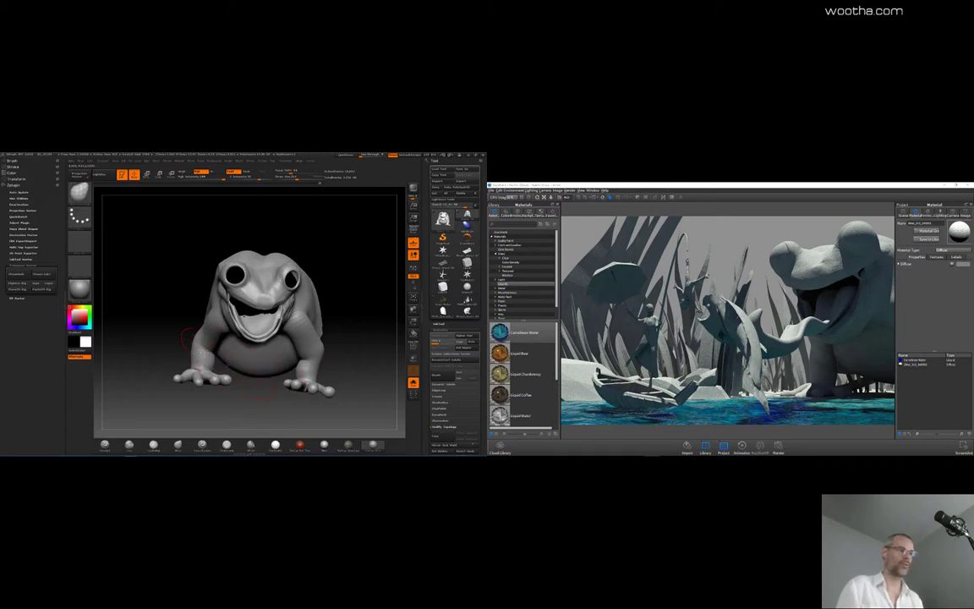
{"action": "key", "text": "space"}
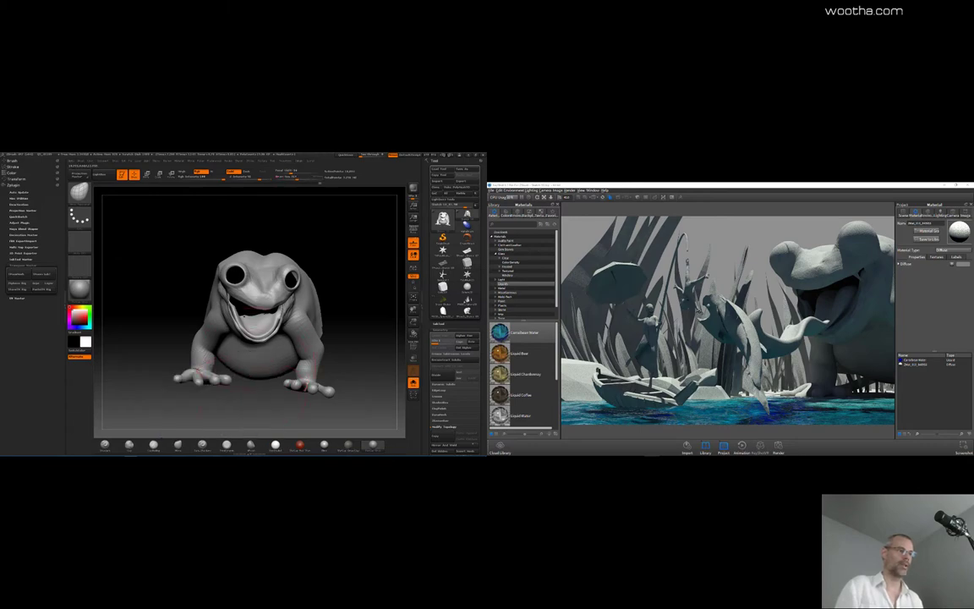
{"action": "right_click_drag", "start_coordinate": [253, 363], "coordinate": [232, 350]}
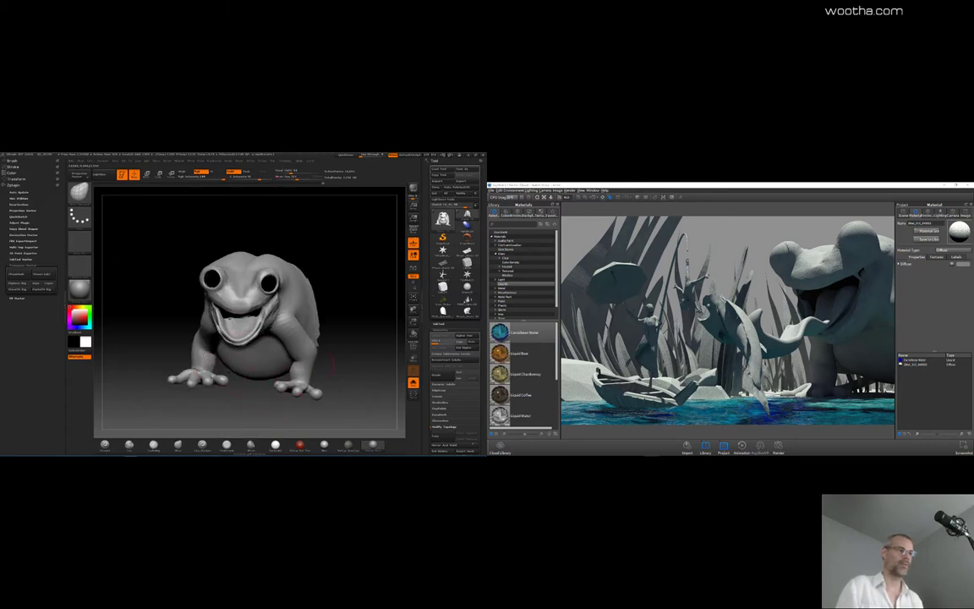
{"action": "right_click_drag", "start_coordinate": [259, 370], "coordinate": [232, 362]}
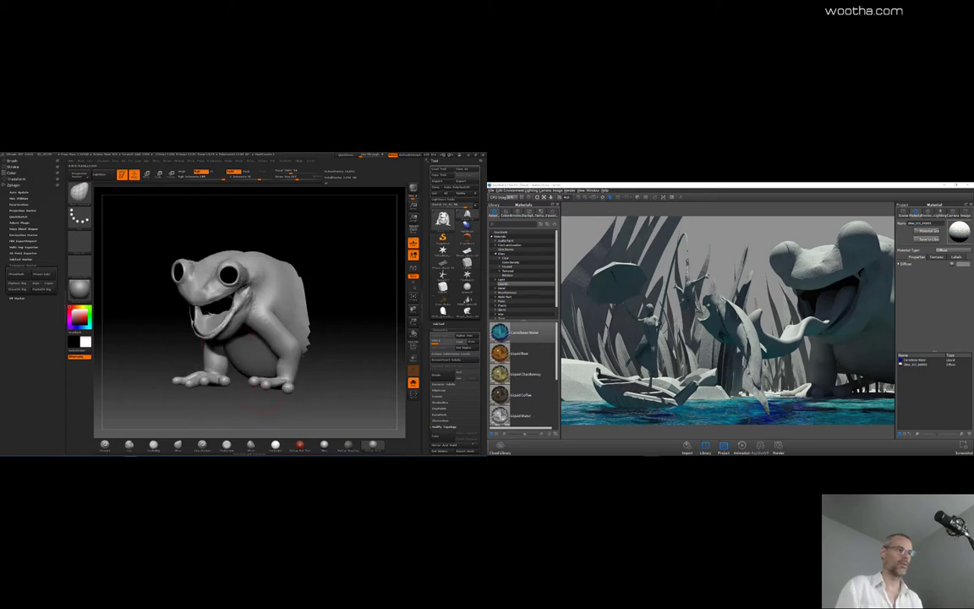
{"action": "left_click_drag", "start_coordinate": [241, 388], "coordinate": [296, 409]}
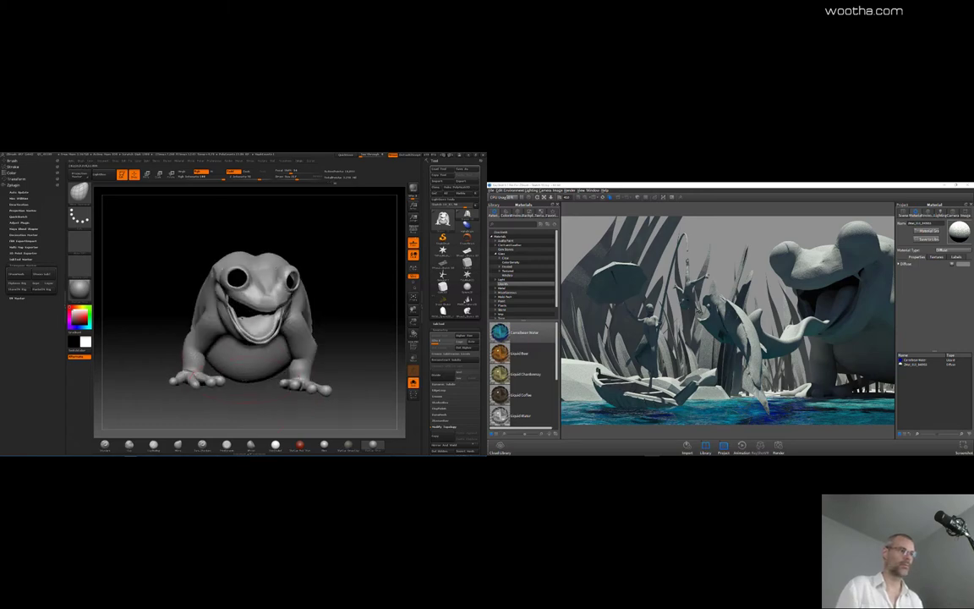
{"action": "mouse_move", "coordinate": [247, 386]}
{"action": "left_mouse_down"}
{"action": "mouse_move", "coordinate": [258, 386]}
{"action": "mouse_move", "coordinate": [244, 400]}
{"action": "left_mouse_up"}
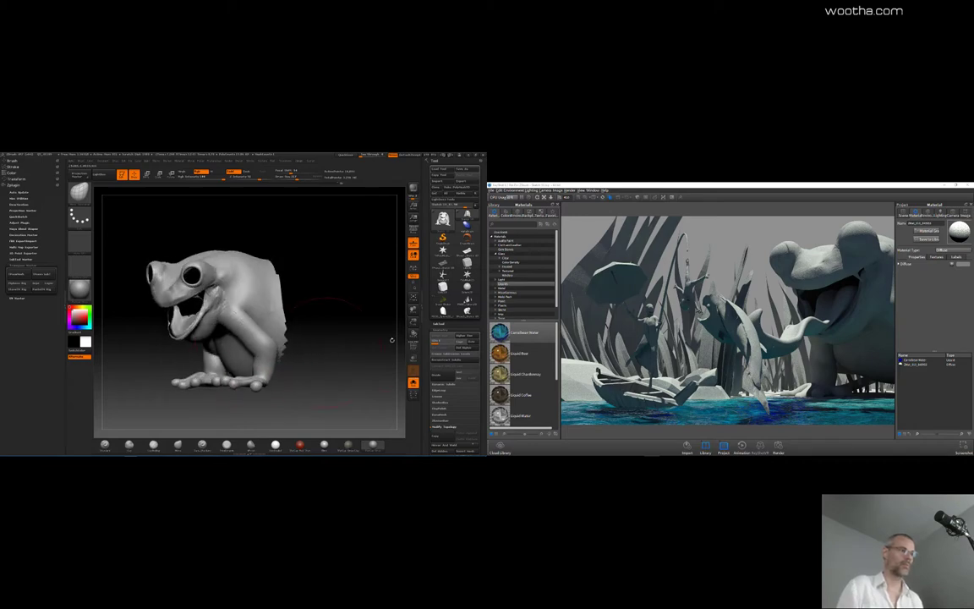
Step: Show the whole swamp scene again and update the KeyShot render with the reshaped frog
{"action": "left_click", "coordinate": [413, 383]}
{"action": "left_click_drag", "start_coordinate": [308, 221], "coordinate": [315, 226]}
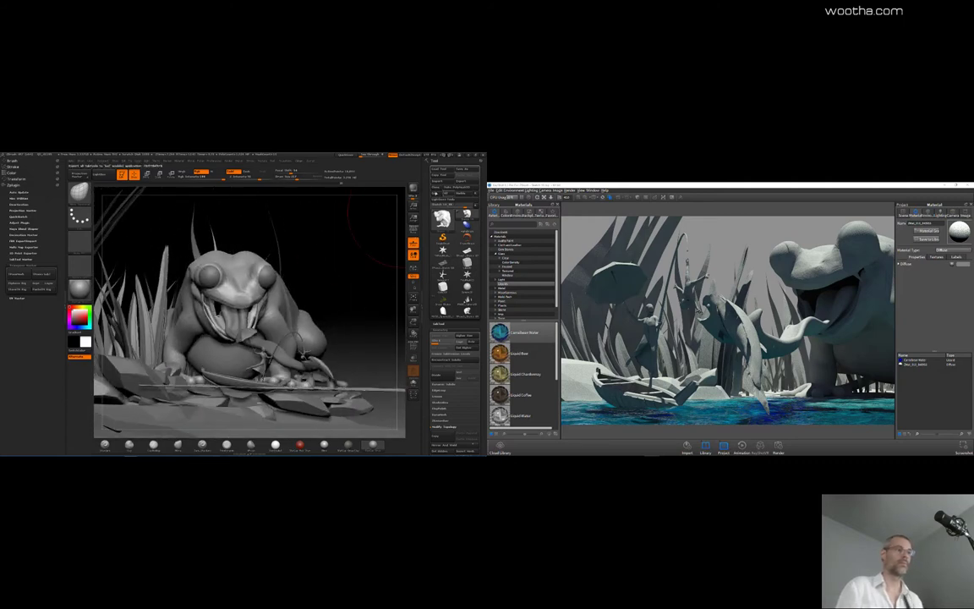
{"action": "left_click", "coordinate": [415, 189]}
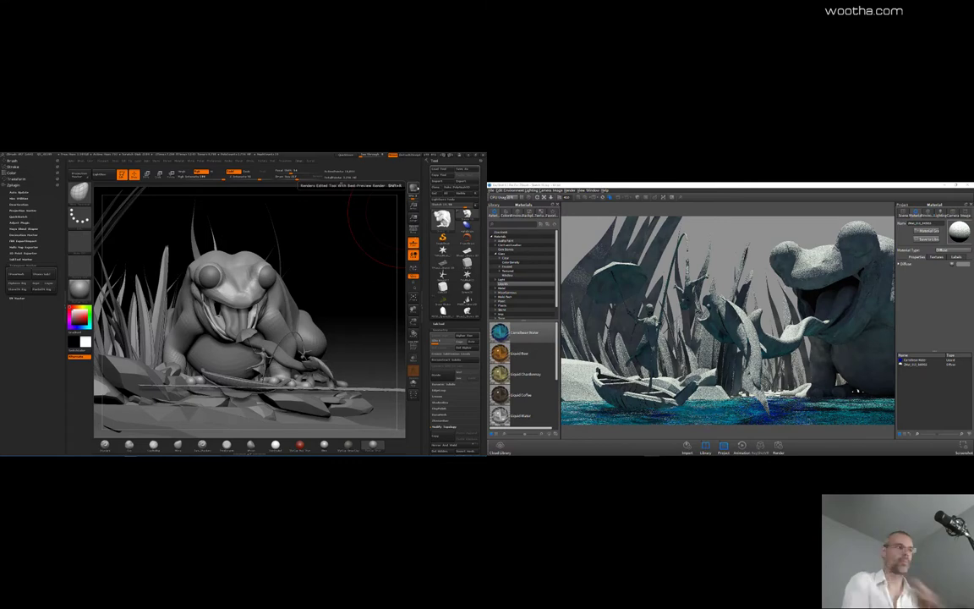
Step: Isolate the frog's body, select the Move brush and raise the mesh's subdivision level for work on the front legs
{"action": "left_click_drag", "start_coordinate": [365, 306], "coordinate": [186, 372]}
{"action": "left_click", "coordinate": [414, 383]}
{"action": "key", "text": "b"}
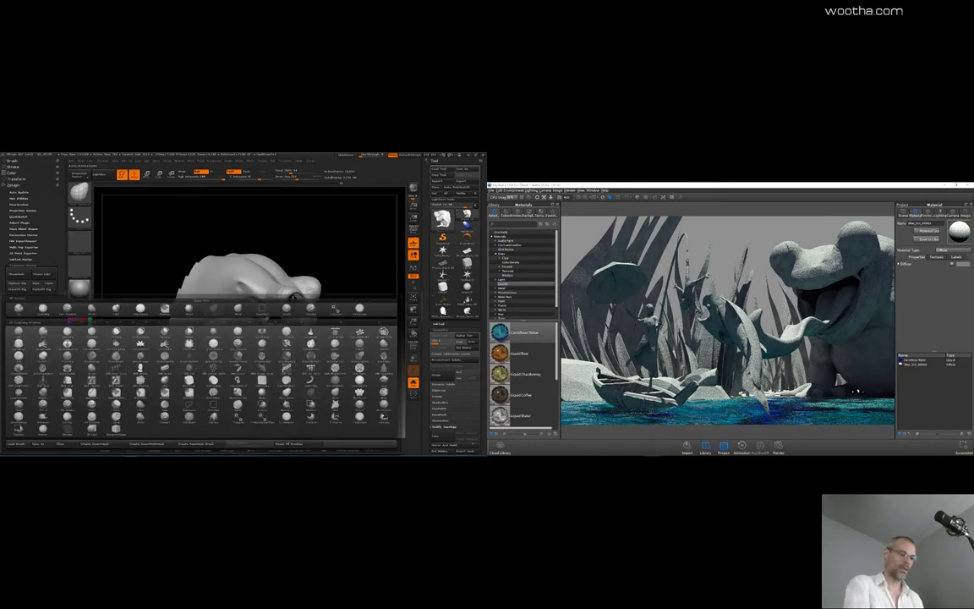
{"action": "key", "text": "m"}
{"action": "key", "text": "v"}
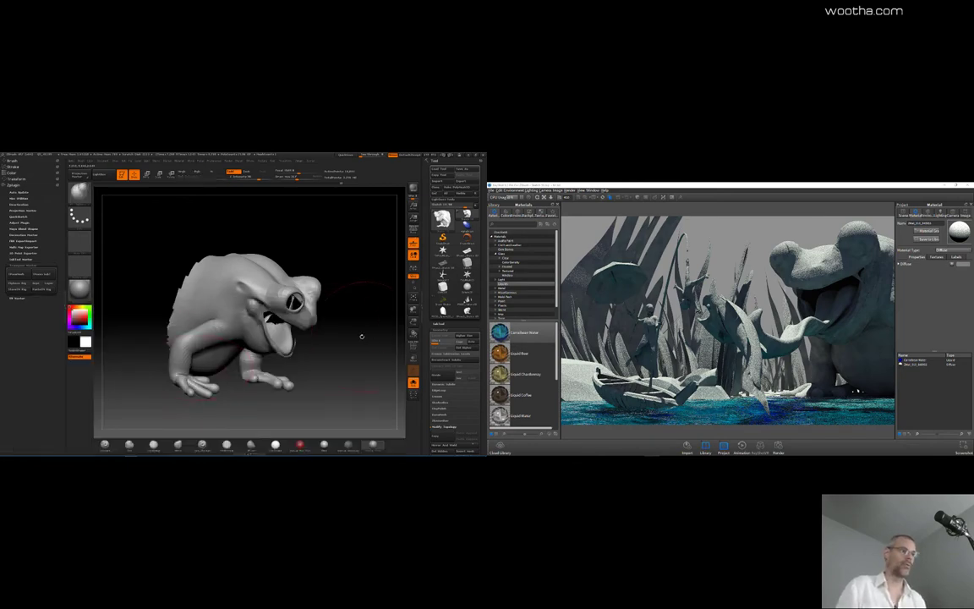
{"action": "left_click_drag", "start_coordinate": [327, 303], "coordinate": [333, 264]}
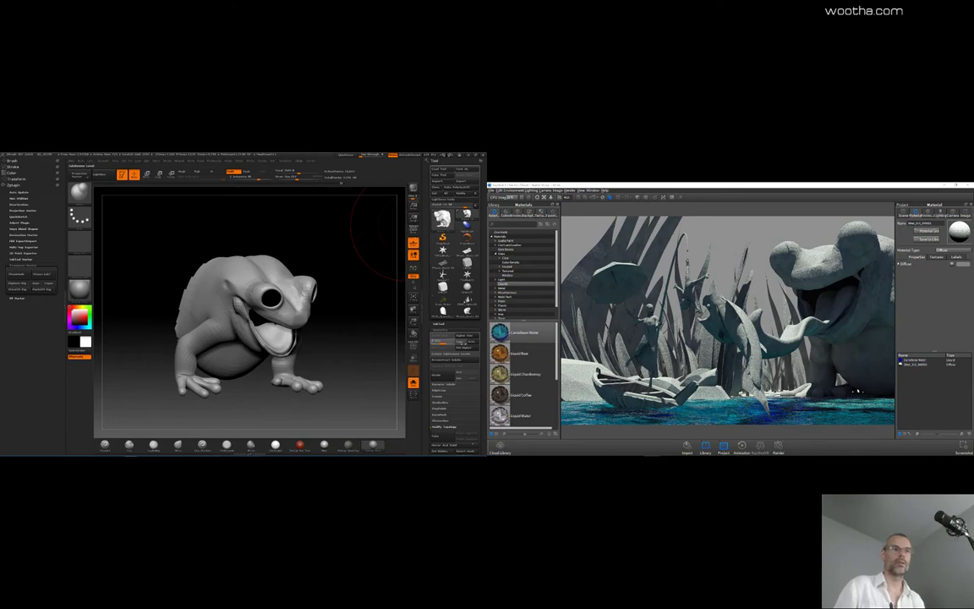
{"action": "left_click_drag", "start_coordinate": [435, 342], "coordinate": [454, 342]}
{"action": "left_click_drag", "start_coordinate": [358, 350], "coordinate": [378, 348]}
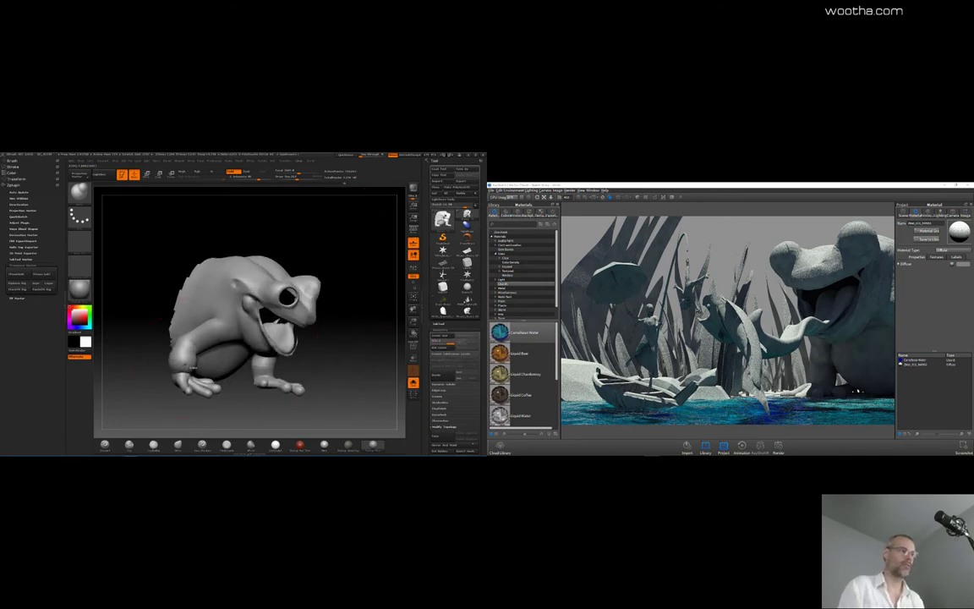
Step: Reshape the frog's near front leg and shoulder with a resized Move brush, working from front and side views
{"action": "left_click_drag", "start_coordinate": [152, 372], "coordinate": [241, 409]}
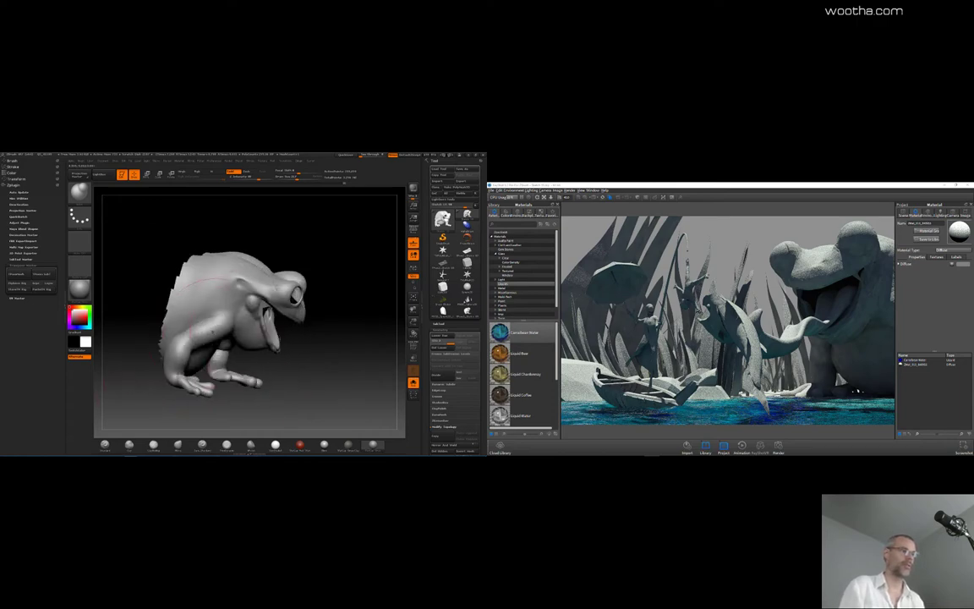
{"action": "mouse_move", "coordinate": [295, 337]}
{"action": "left_mouse_down"}
{"action": "mouse_move", "coordinate": [245, 339]}
{"action": "mouse_move", "coordinate": [205, 322]}
{"action": "left_mouse_up"}
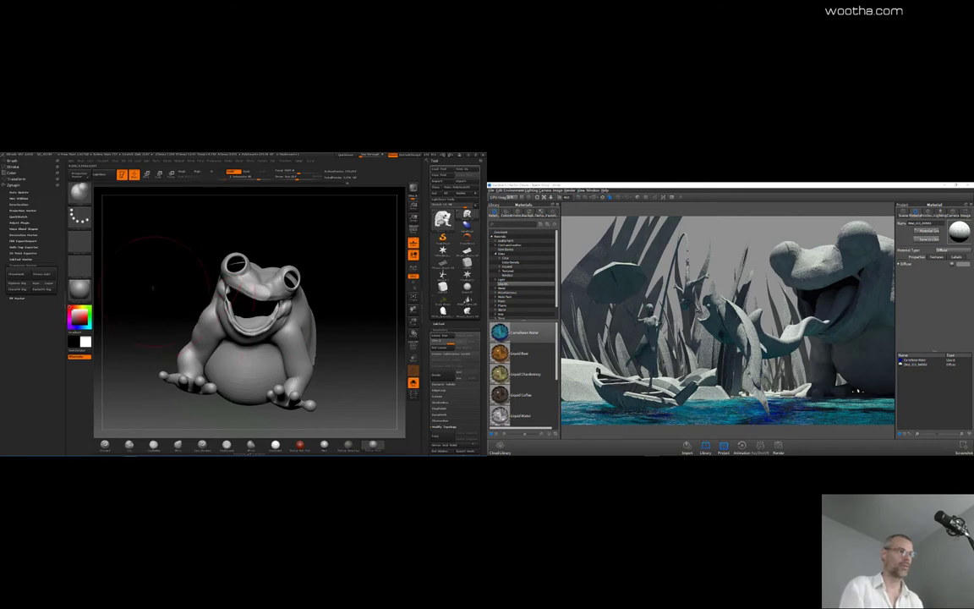
{"action": "left_click_drag", "start_coordinate": [152, 288], "coordinate": [190, 283]}
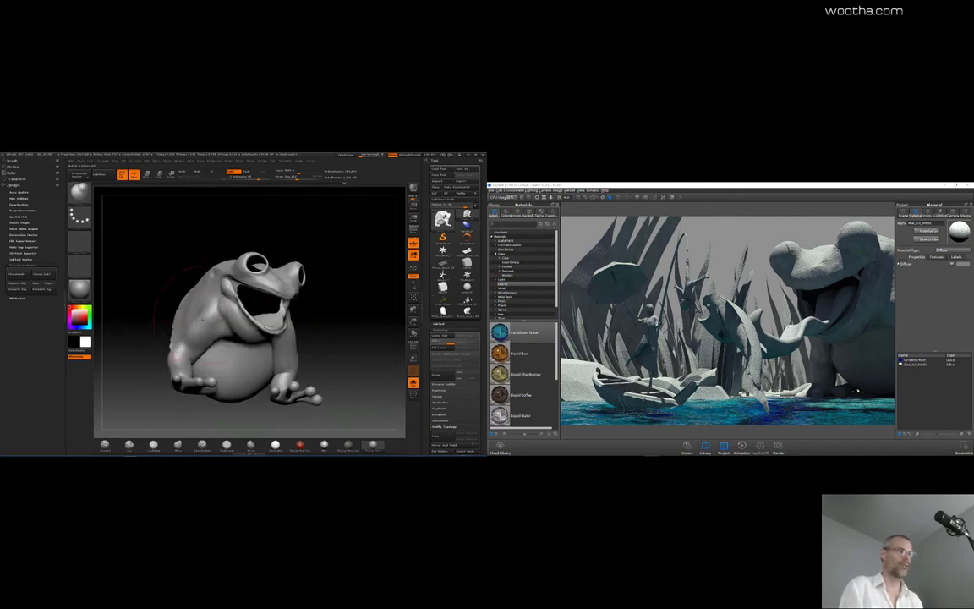
{"action": "mouse_move", "coordinate": [378, 325]}
{"action": "left_mouse_down"}
{"action": "mouse_move", "coordinate": [358, 322]}
{"action": "mouse_move", "coordinate": [373, 332]}
{"action": "mouse_move", "coordinate": [392, 326]}
{"action": "left_mouse_up"}
{"action": "key", "text": "space"}
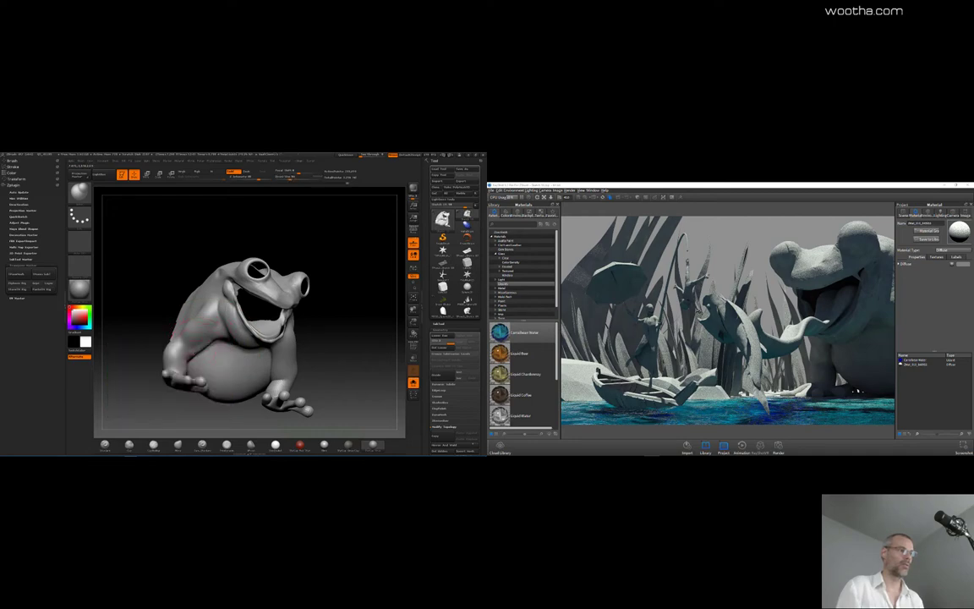
{"action": "key", "text": "space"}
{"action": "left_click_drag", "start_coordinate": [153, 325], "coordinate": [176, 319]}
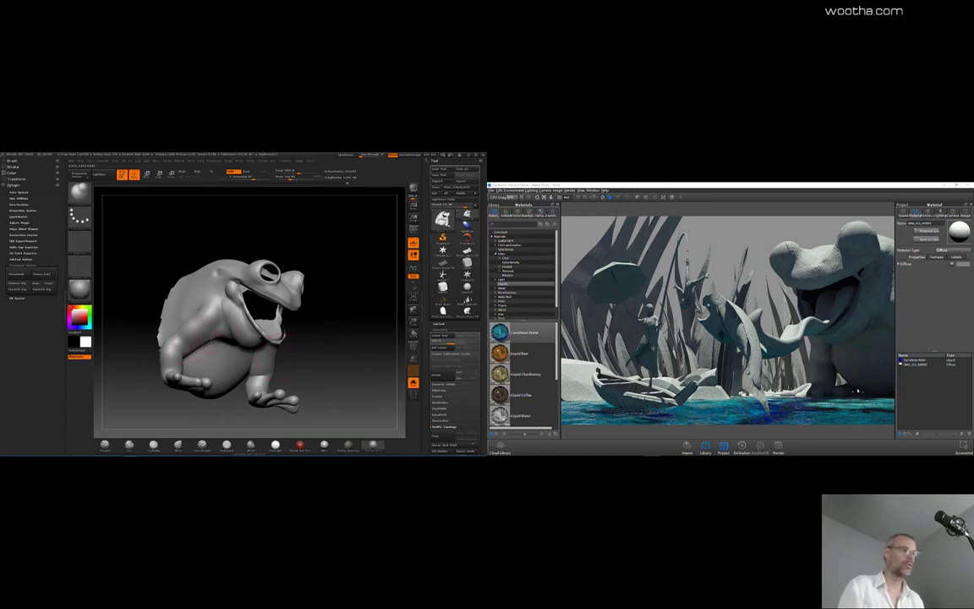
{"action": "key", "text": "space"}
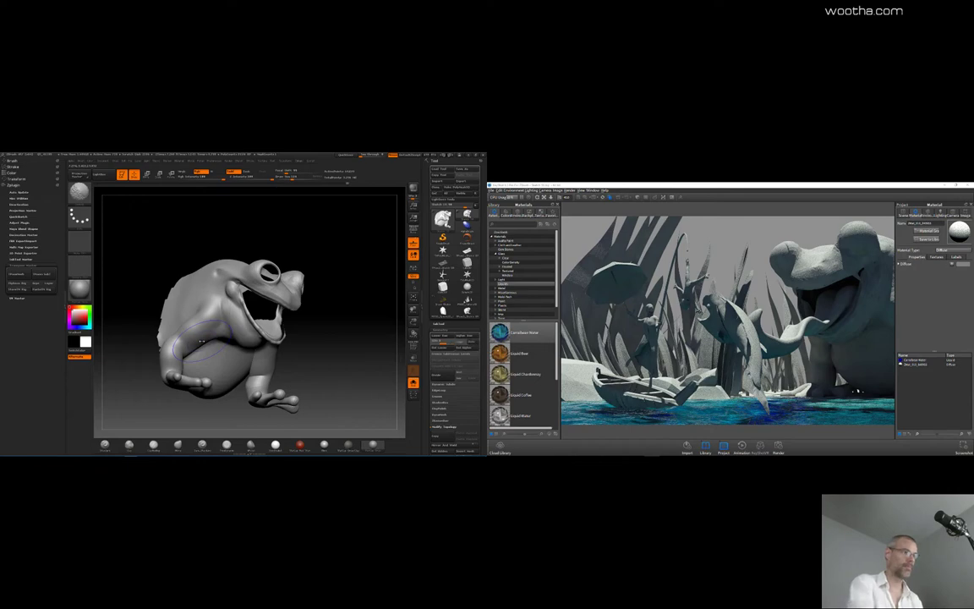
Step: Lower the subdivision level and refine the upper arm, elbow and forearm of the frog's near front leg from several angles
{"action": "key", "text": "shift+d"}
{"action": "mouse_move", "coordinate": [360, 325]}
{"action": "left_mouse_down"}
{"action": "mouse_move", "coordinate": [308, 323]}
{"action": "mouse_move", "coordinate": [314, 330]}
{"action": "left_mouse_up"}
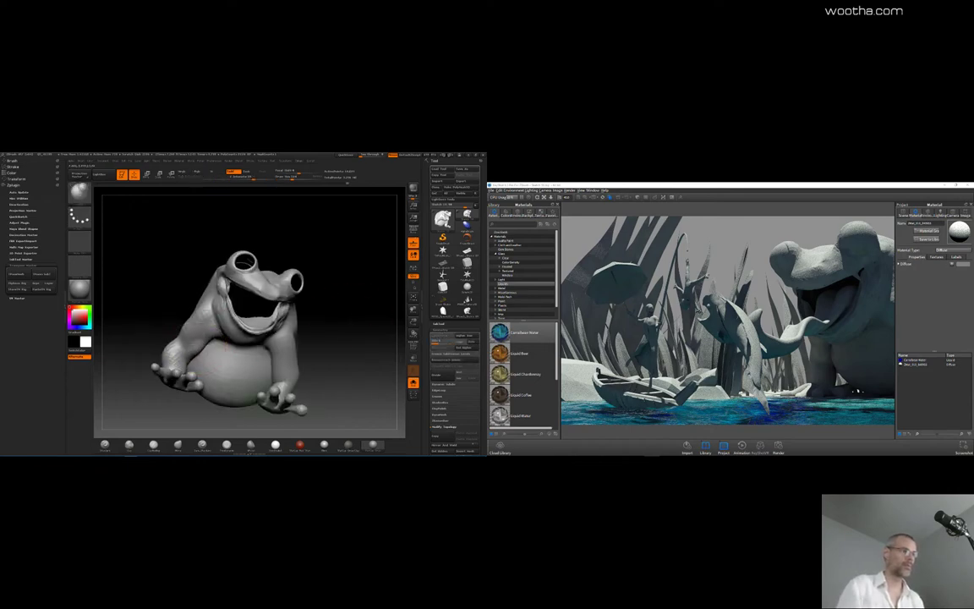
{"action": "key", "text": "space"}
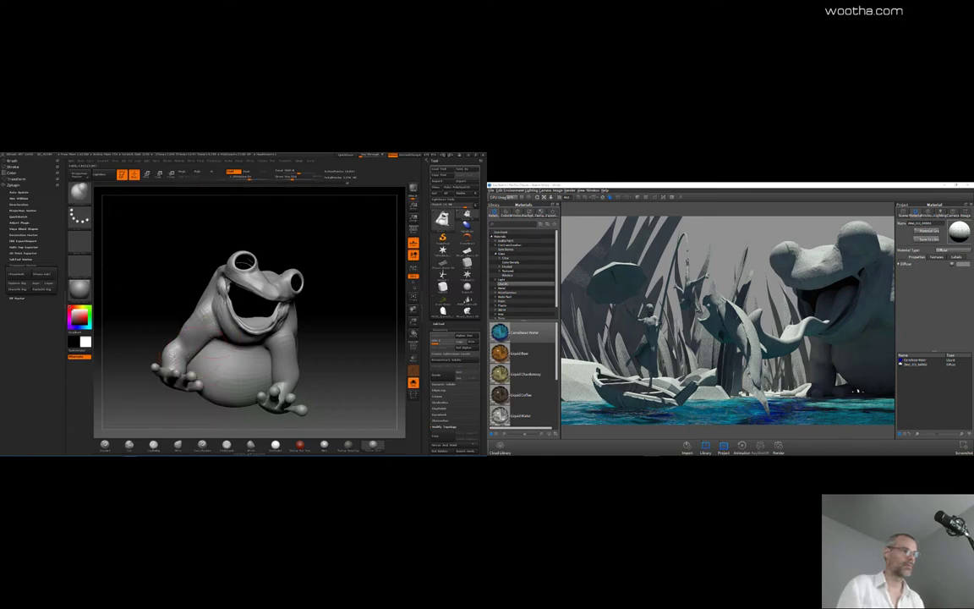
{"action": "left_click_drag", "start_coordinate": [135, 365], "coordinate": [199, 372]}
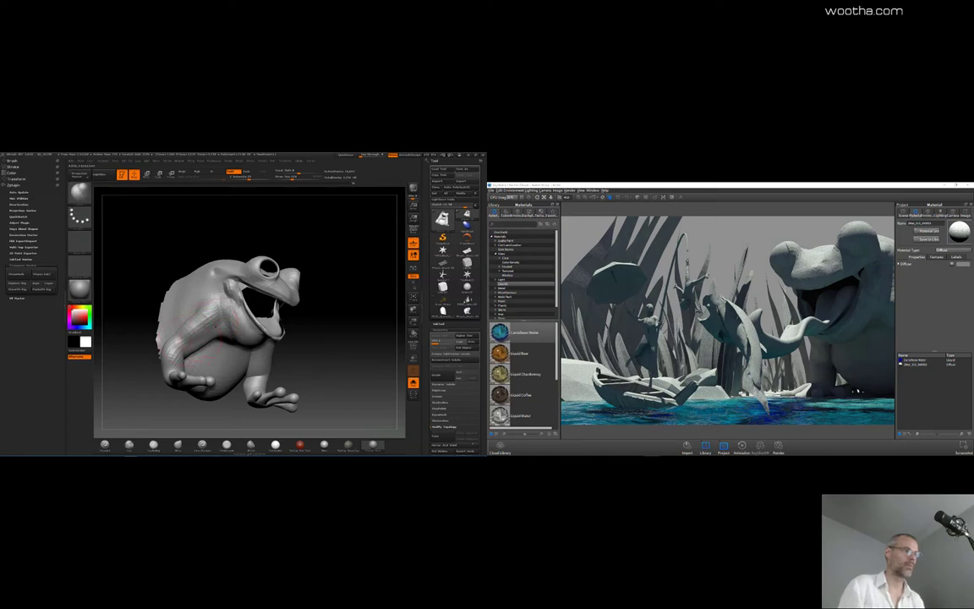
{"action": "key", "text": "space"}
{"action": "mouse_move", "coordinate": [288, 344]}
{"action": "left_mouse_down"}
{"action": "mouse_move", "coordinate": [330, 338]}
{"action": "mouse_move", "coordinate": [273, 346]}
{"action": "left_mouse_up"}
{"action": "left_click_drag", "start_coordinate": [150, 330], "coordinate": [176, 334]}
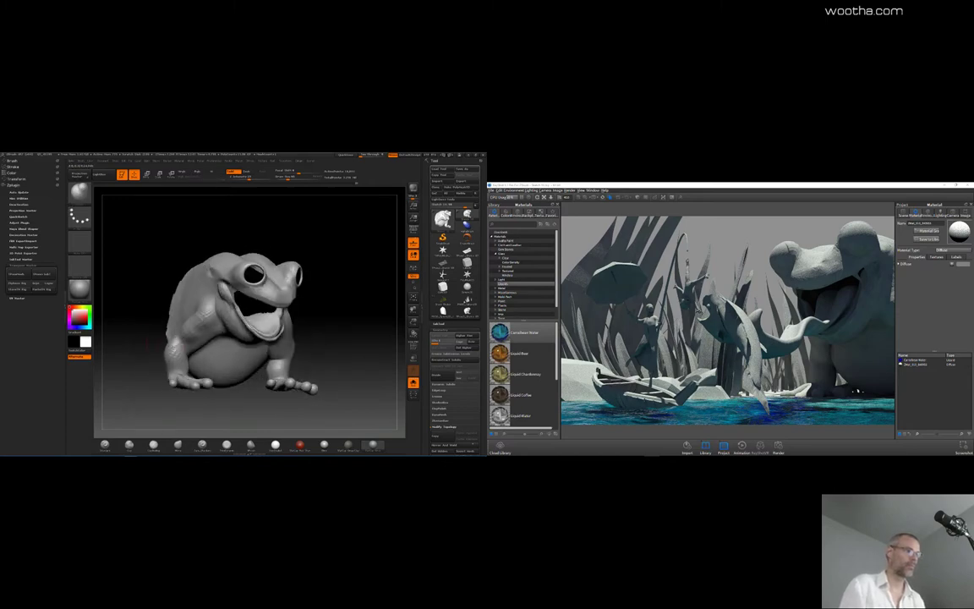
{"action": "left_click_drag", "start_coordinate": [307, 354], "coordinate": [350, 356]}
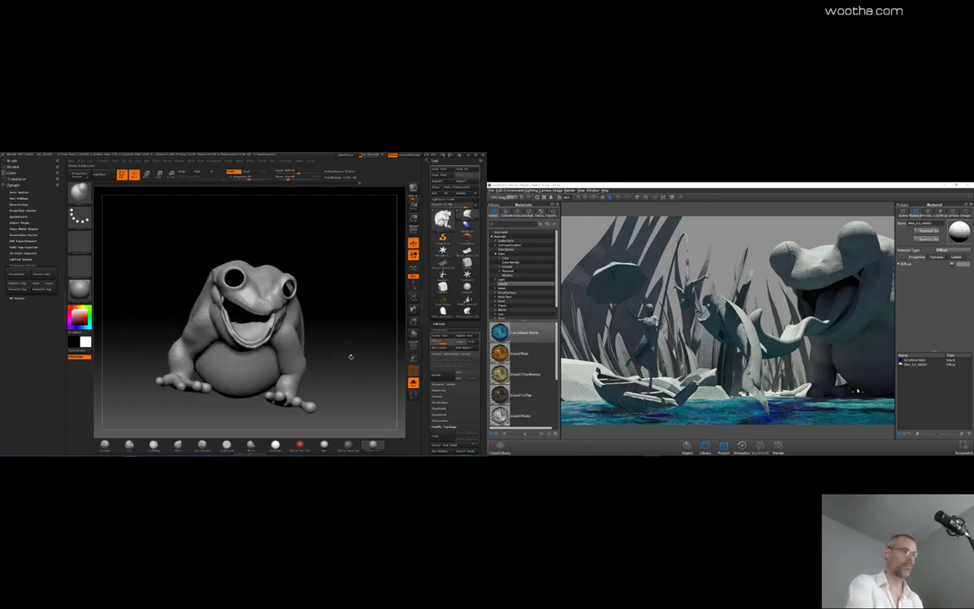
Step: Show the whole swamp scene again and update the KeyShot render with the reshaped front leg
{"action": "left_click_drag", "start_coordinate": [326, 270], "coordinate": [401, 344]}
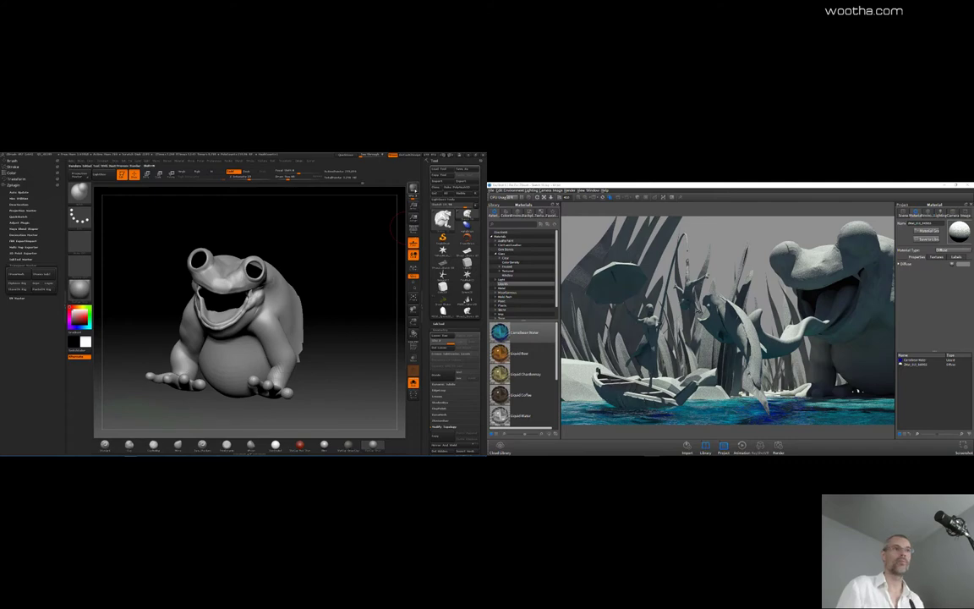
{"action": "left_click", "coordinate": [401, 344]}
{"action": "left_click", "coordinate": [412, 189]}
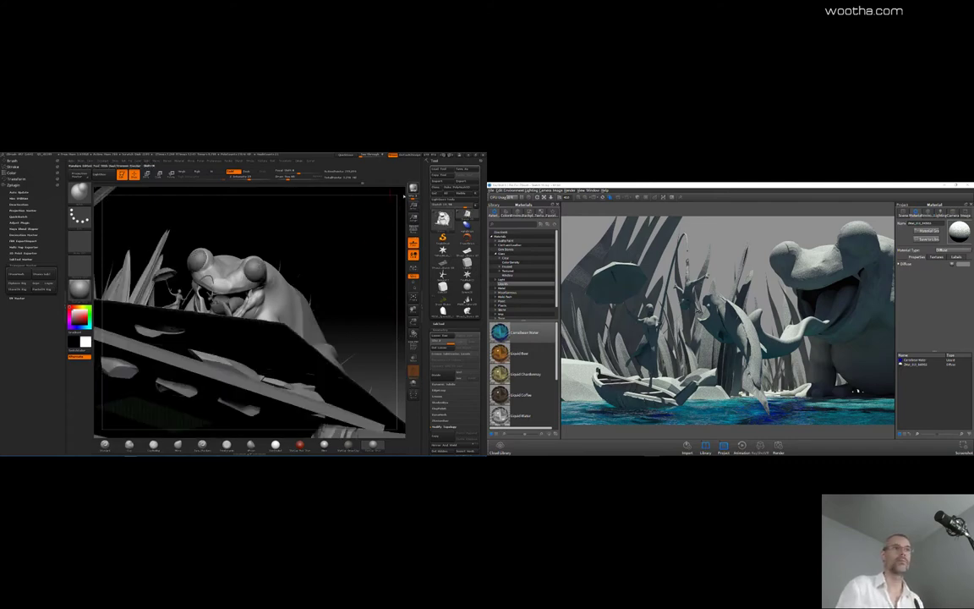
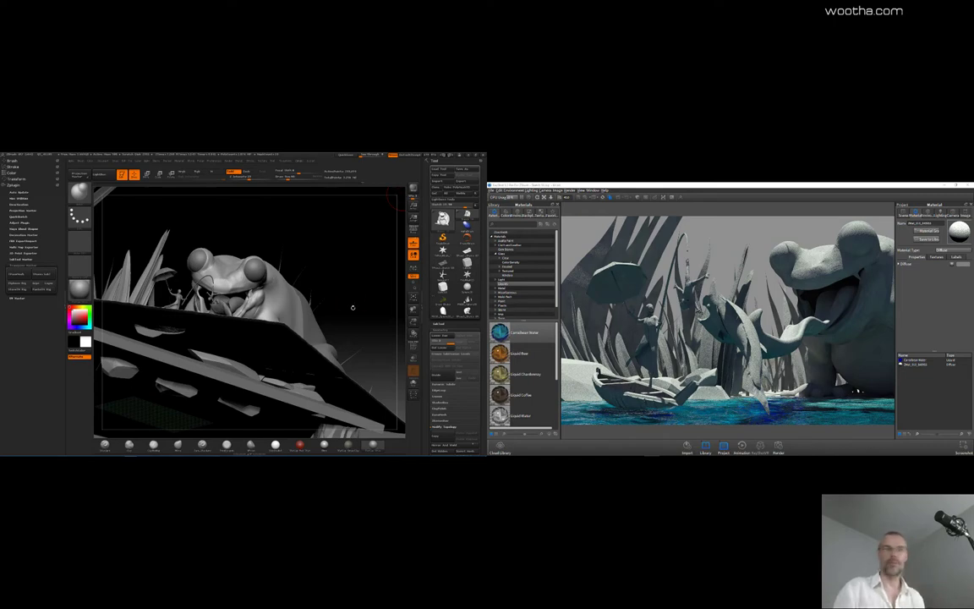
Step: Isolate the frog's body again, frame its near front foot closely and select the Move Topological brush
{"action": "left_click_drag", "start_coordinate": [376, 282], "coordinate": [371, 293]}
{"action": "left_click_drag", "start_coordinate": [341, 249], "coordinate": [368, 251]}
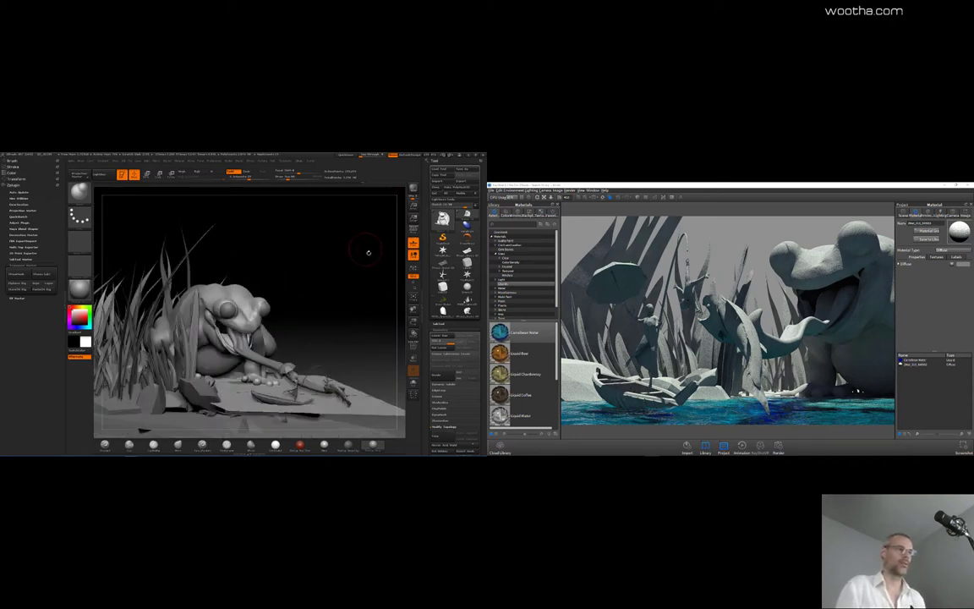
{"action": "left_click", "coordinate": [414, 383]}
{"action": "left_click_drag", "start_coordinate": [373, 345], "coordinate": [256, 402]}
{"action": "key", "text": "b"}
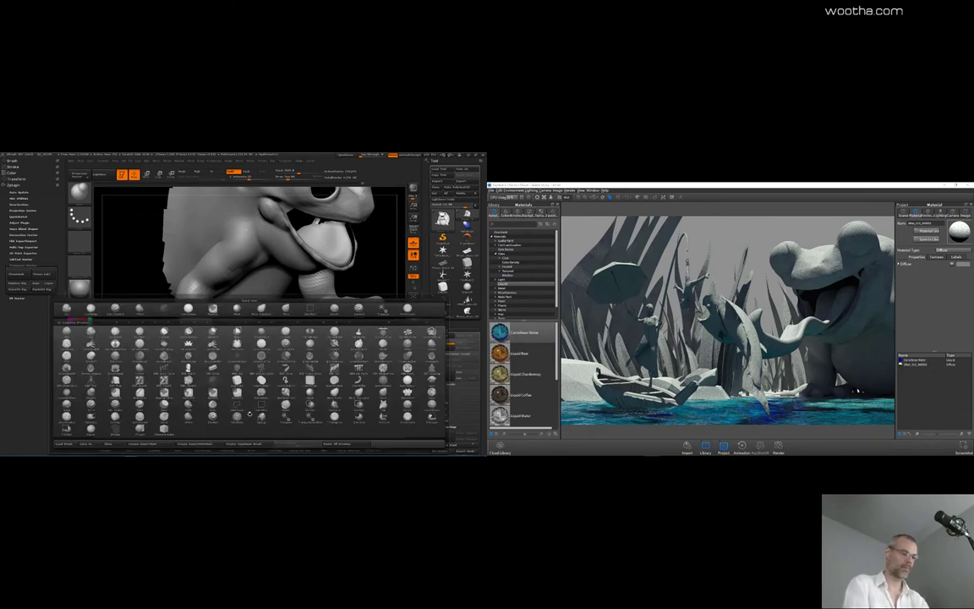
{"action": "key", "text": "t"}
{"action": "key", "text": "Escape"}
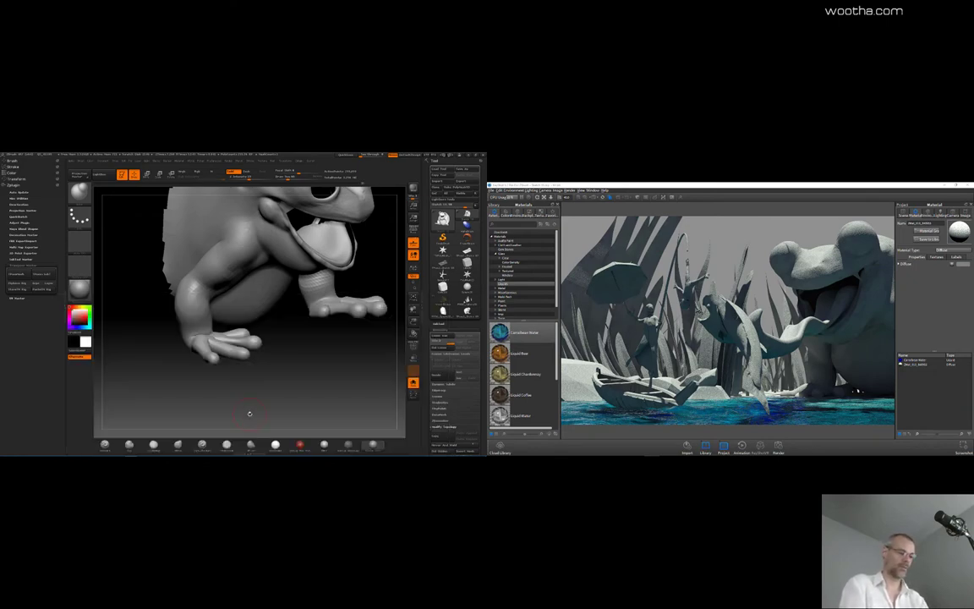
{"action": "key", "text": "b"}
{"action": "key", "text": "m"}
{"action": "key", "text": "t"}
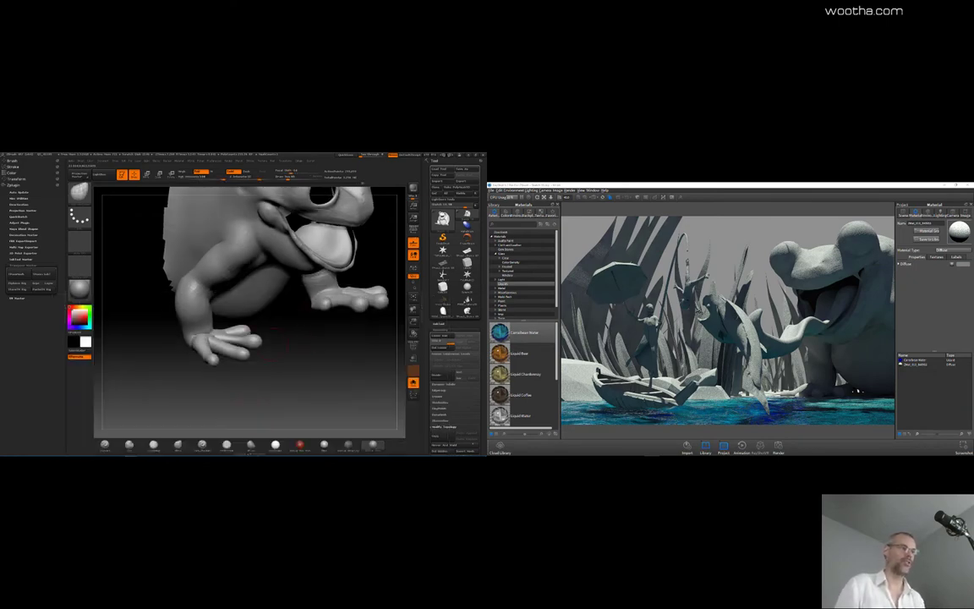
Step: Drop the mesh by two subdivision levels and reposition the toes of the near front foot with a resized brush
{"action": "key", "text": "shift+d"}
{"action": "key", "text": "shift+d"}
{"action": "left_click_drag", "start_coordinate": [281, 336], "coordinate": [304, 331]}
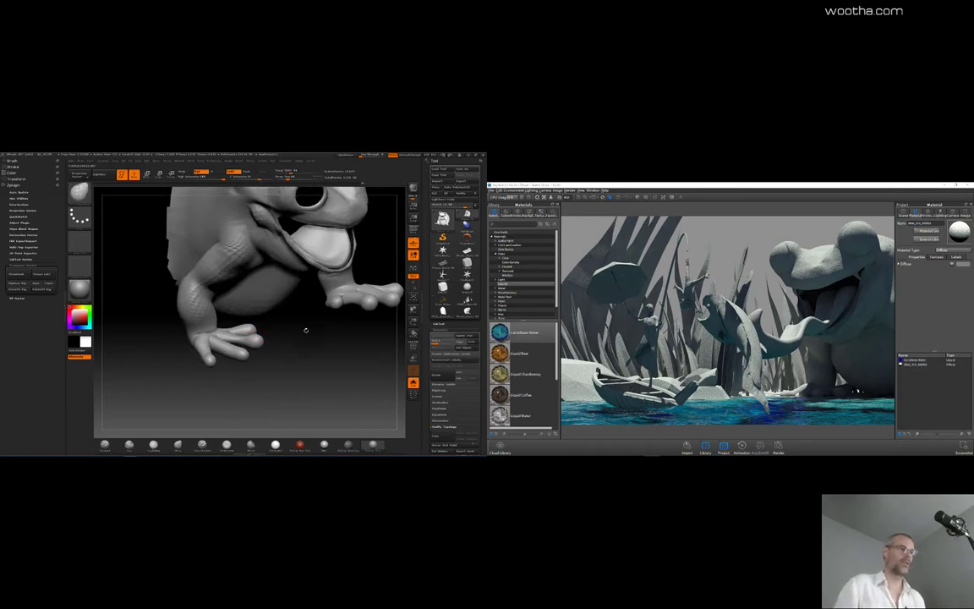
{"action": "key", "text": "space"}
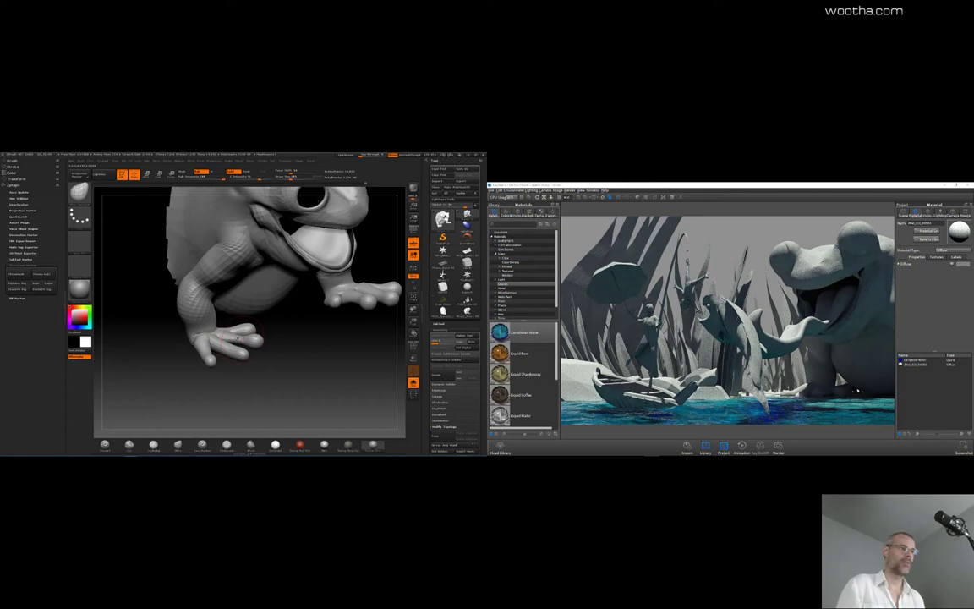
{"action": "left_click_drag", "start_coordinate": [291, 332], "coordinate": [265, 355]}
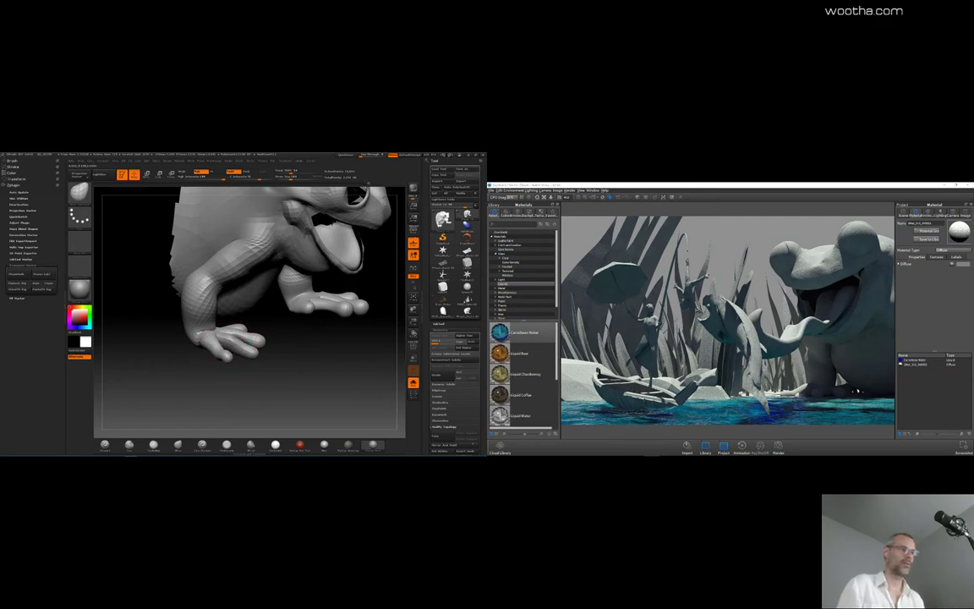
{"action": "key", "text": "space"}
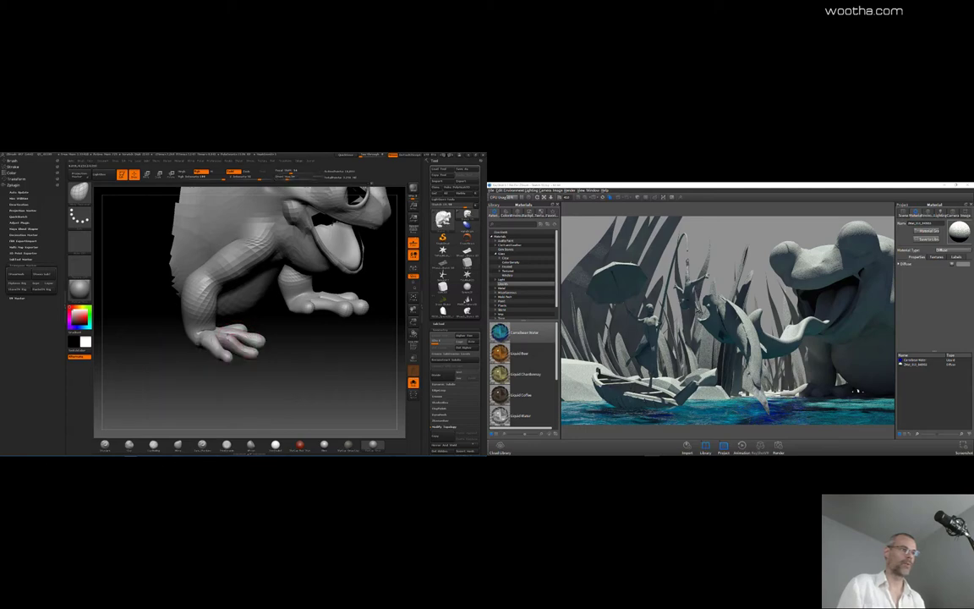
{"action": "left_click_drag", "start_coordinate": [280, 348], "coordinate": [270, 348]}
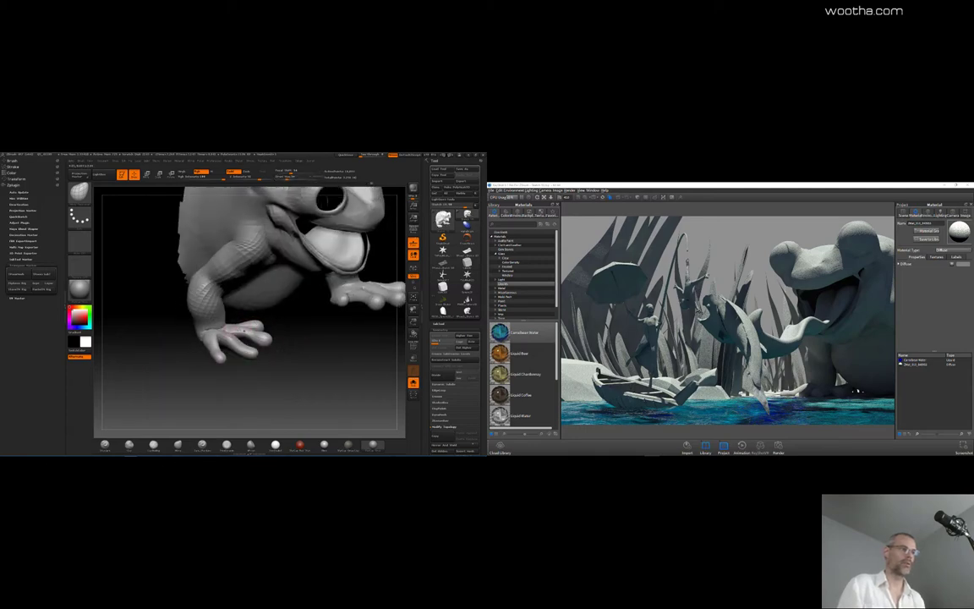
Step: Spread and bend the toes of the near front foot apart, adjusting them from above and from the side
{"action": "right_click_drag", "start_coordinate": [245, 332], "coordinate": [246, 322]}
{"action": "key", "text": "space"}
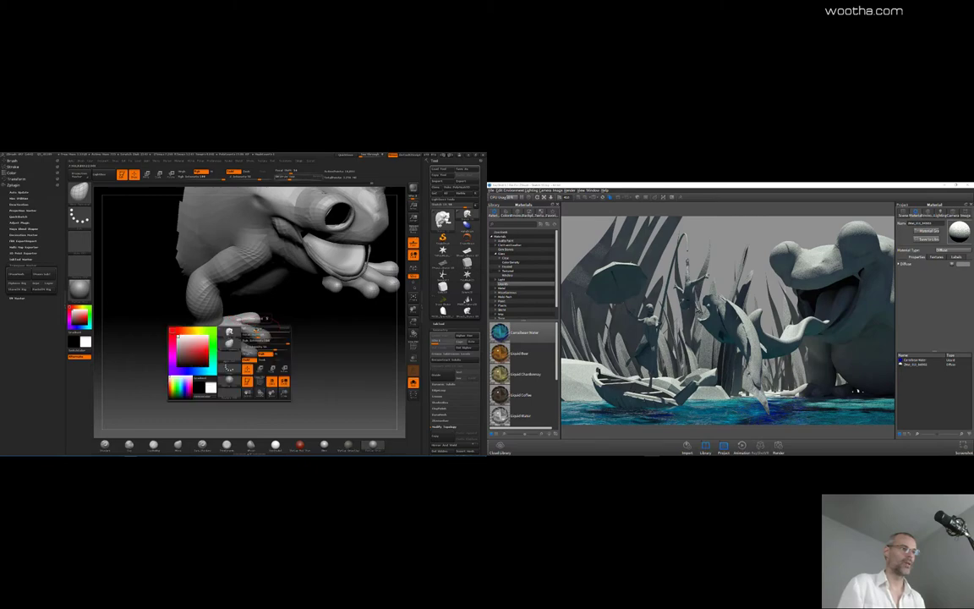
{"action": "mouse_move", "coordinate": [257, 331]}
{"action": "left_mouse_down"}
{"action": "mouse_move", "coordinate": [261, 315]}
{"action": "mouse_move", "coordinate": [272, 324]}
{"action": "left_mouse_up"}
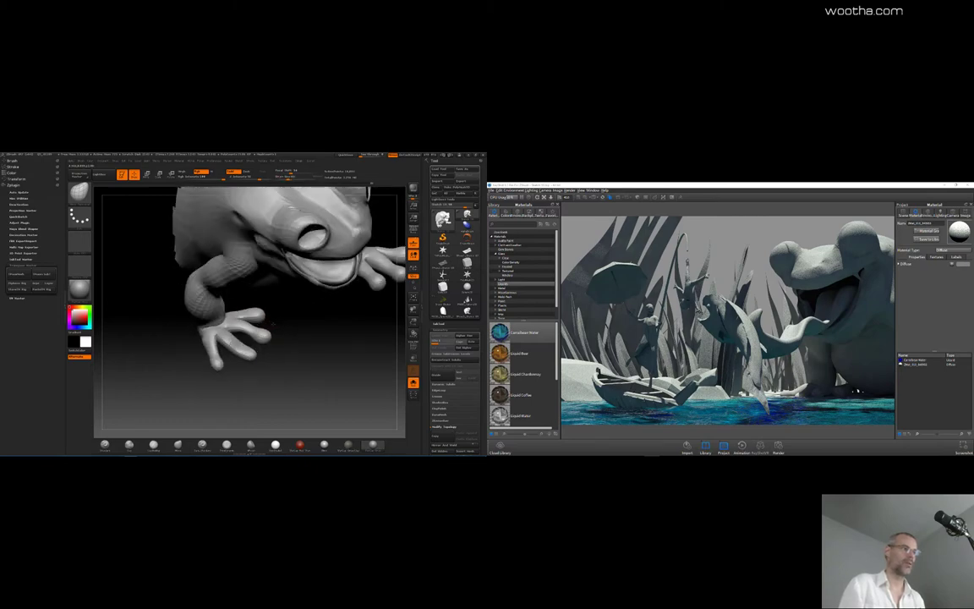
{"action": "right_click_drag", "start_coordinate": [272, 324], "coordinate": [226, 335]}
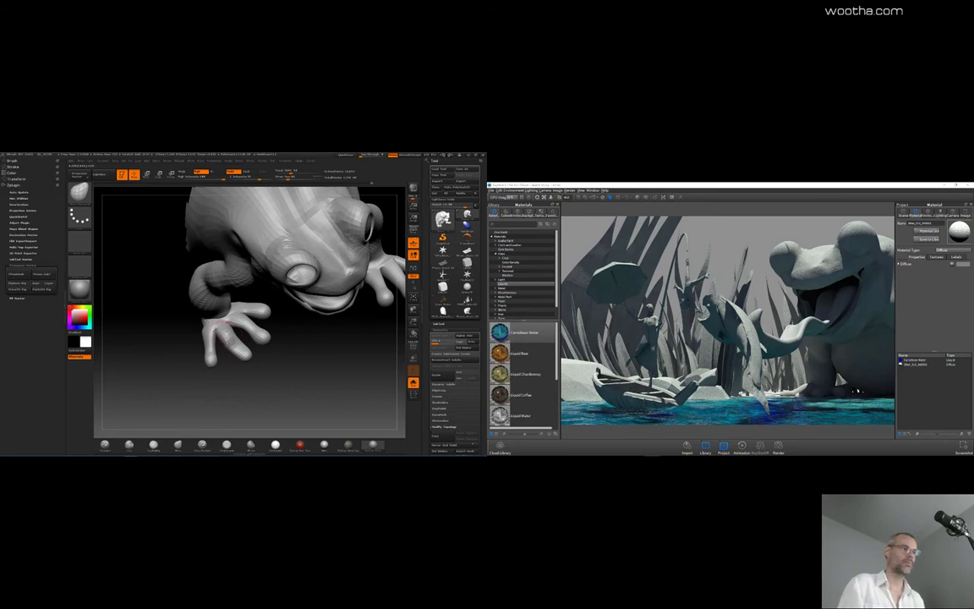
{"action": "right_click_drag", "start_coordinate": [226, 328], "coordinate": [287, 328]}
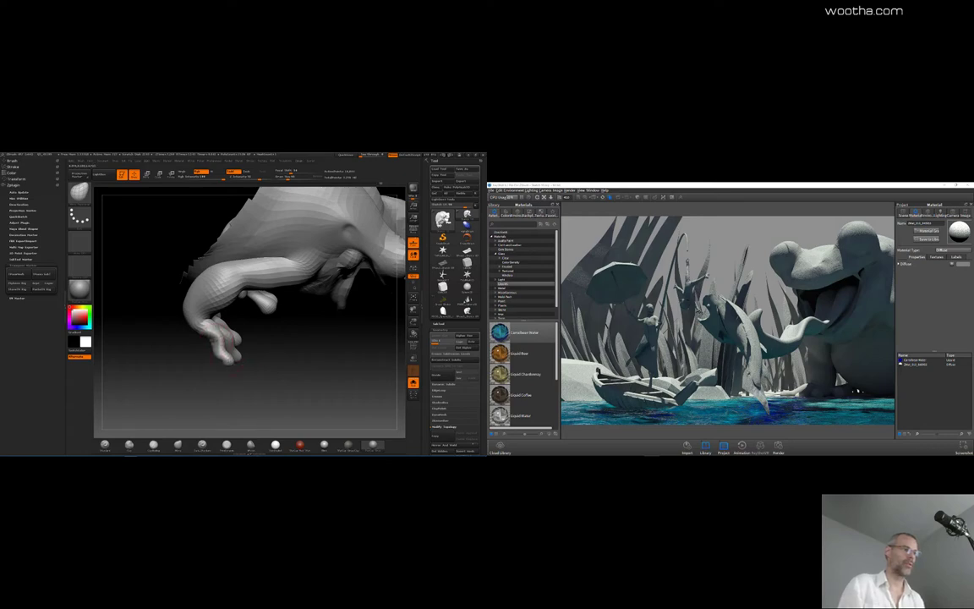
{"action": "right_click_drag", "start_coordinate": [227, 308], "coordinate": [240, 340]}
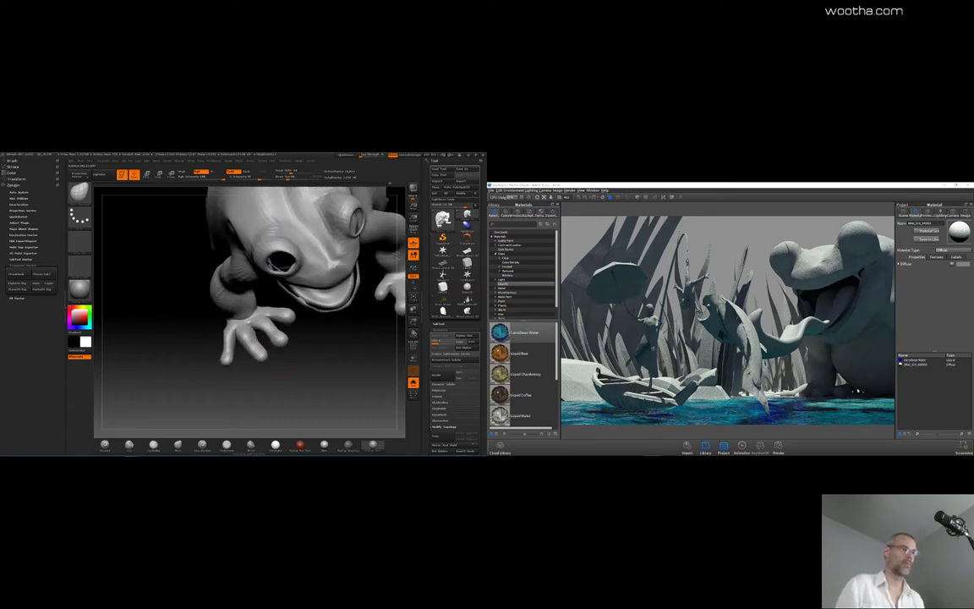
{"action": "key", "text": "space"}
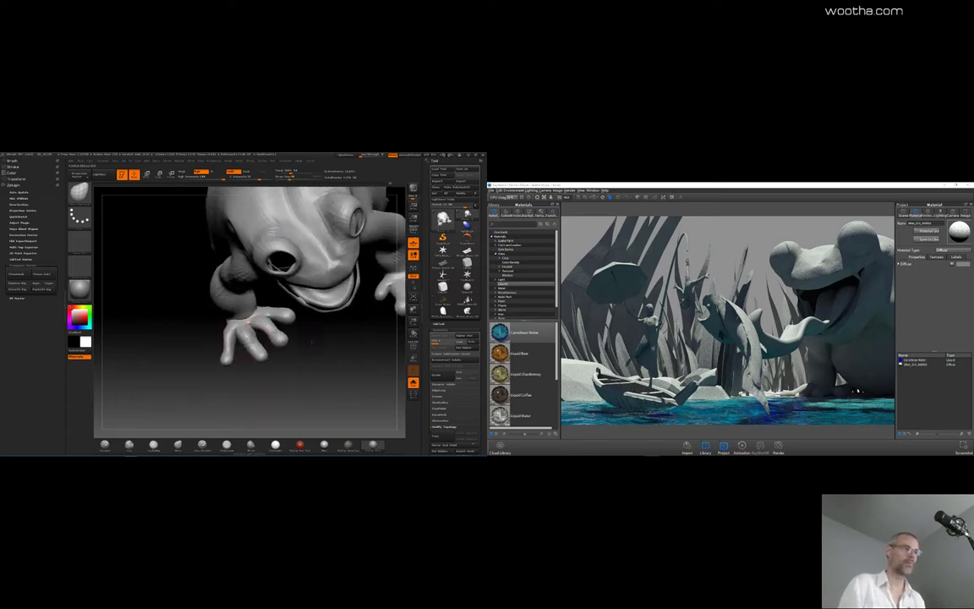
Step: Update the KeyShot render with only the isolated frog body
{"action": "right_click_drag", "start_coordinate": [311, 342], "coordinate": [245, 283]}
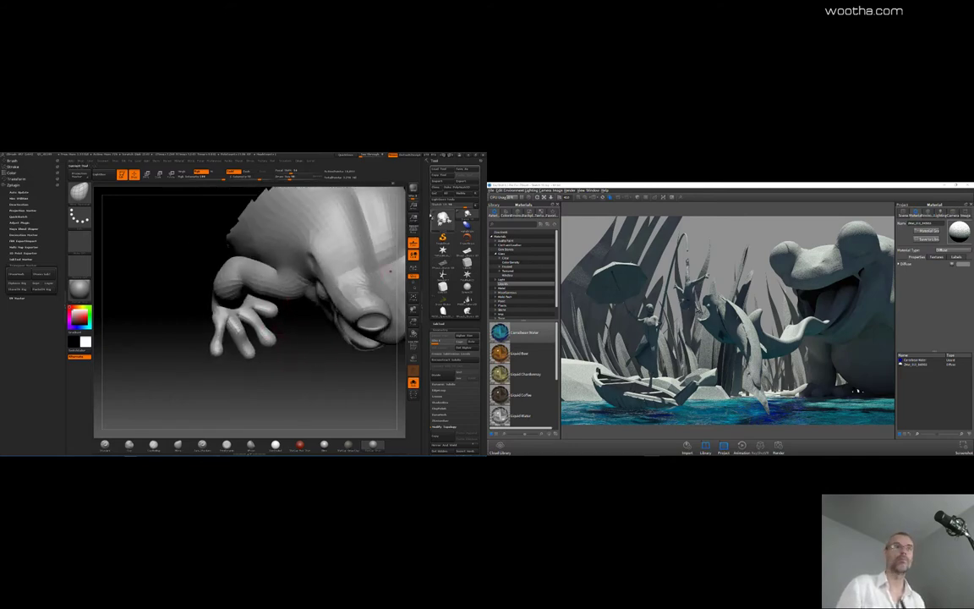
{"action": "key", "text": "shift+f"}
{"action": "left_click", "coordinate": [412, 188]}
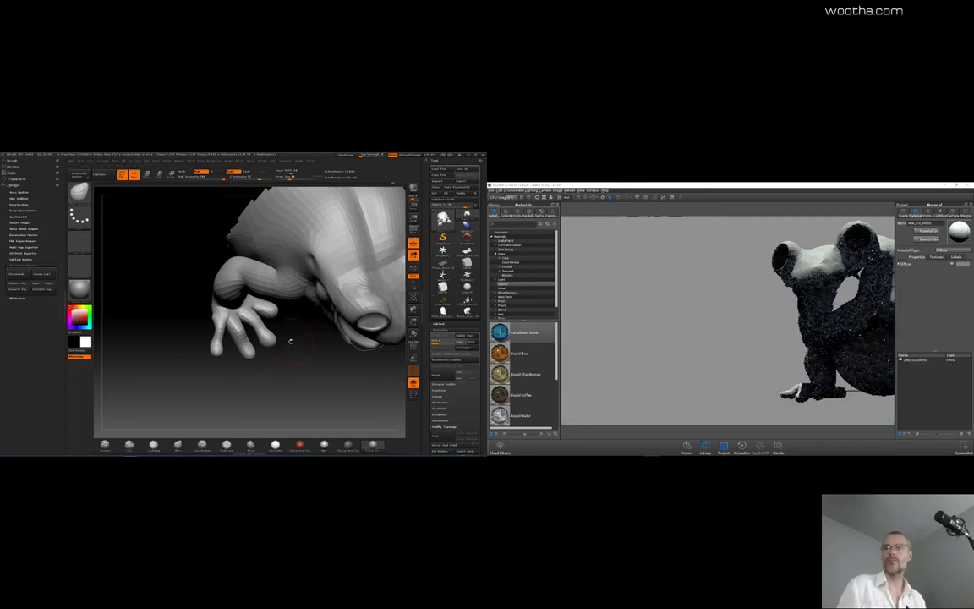
Step: Resize the brush, reshape the toes and knuckles of the near front foot from the front and side, and update the KeyShot render
{"action": "left_click_drag", "start_coordinate": [291, 340], "coordinate": [297, 364]}
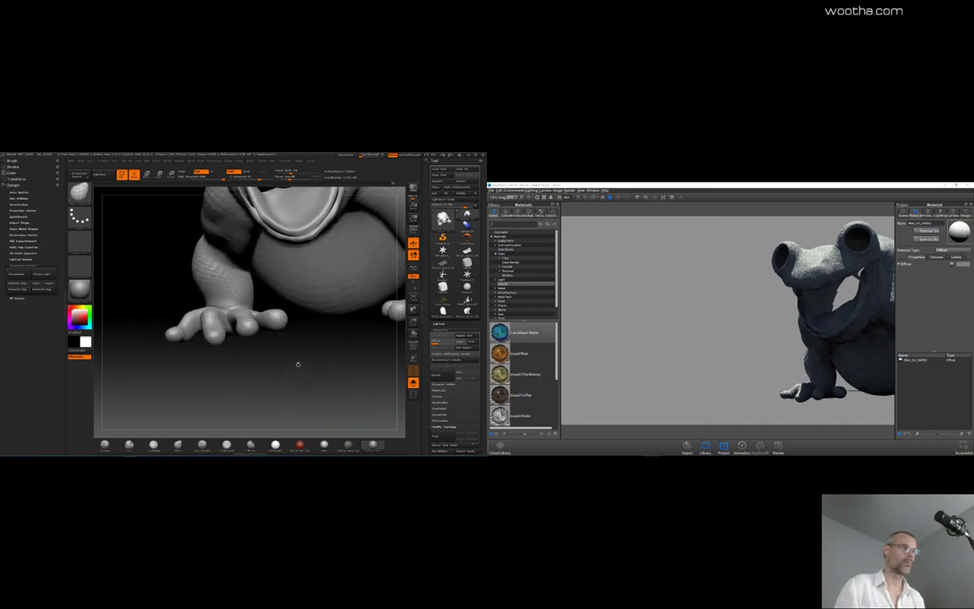
{"action": "key", "text": "space"}
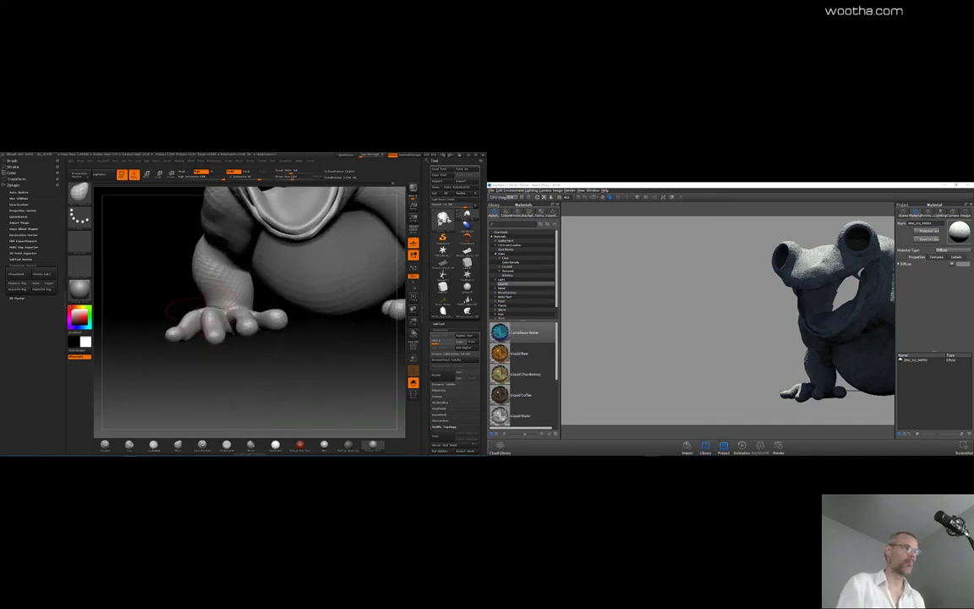
{"action": "left_click_drag", "start_coordinate": [205, 317], "coordinate": [209, 316]}
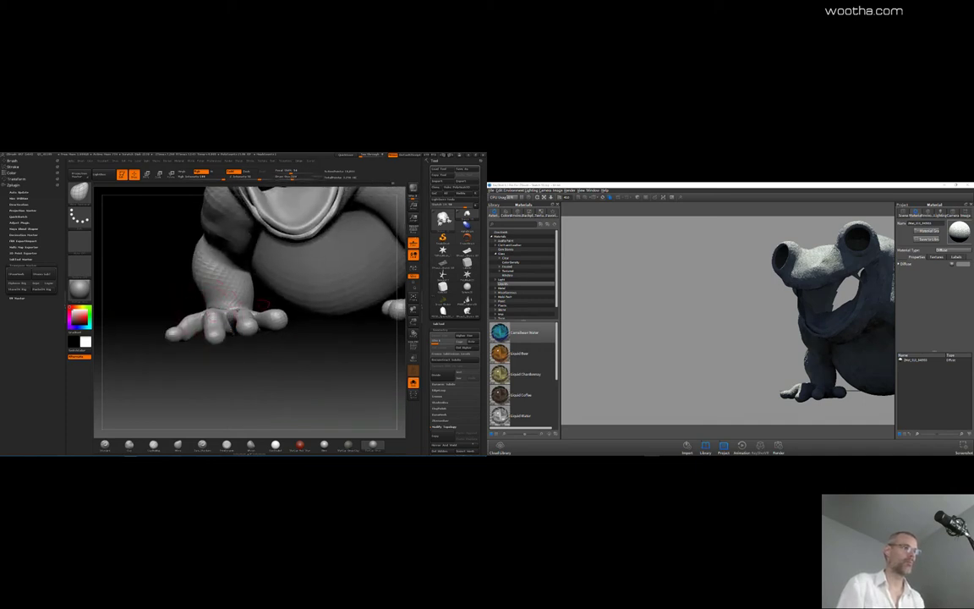
{"action": "key", "text": "space"}
{"action": "left_click_drag", "start_coordinate": [285, 347], "coordinate": [278, 348]}
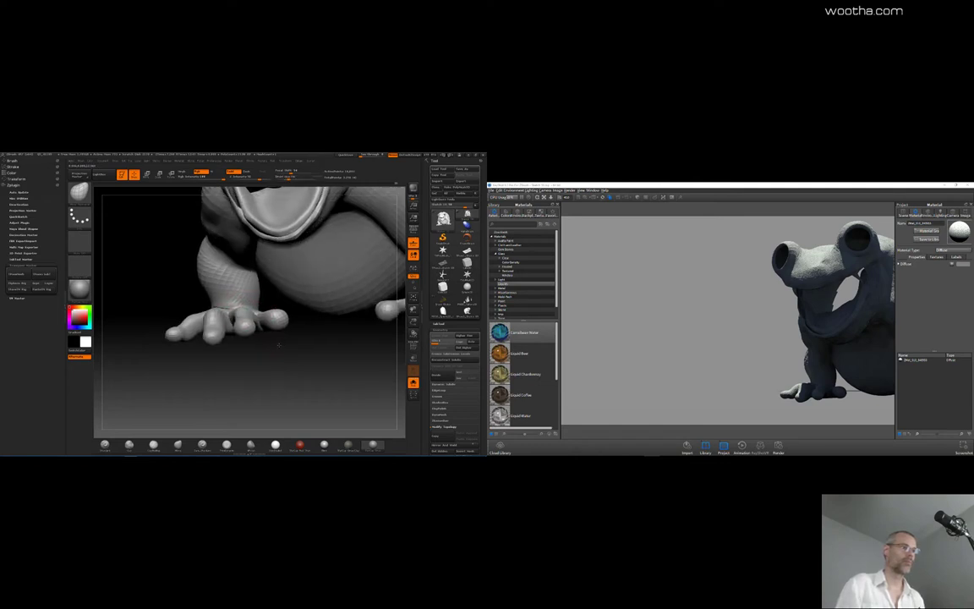
{"action": "key", "text": "space"}
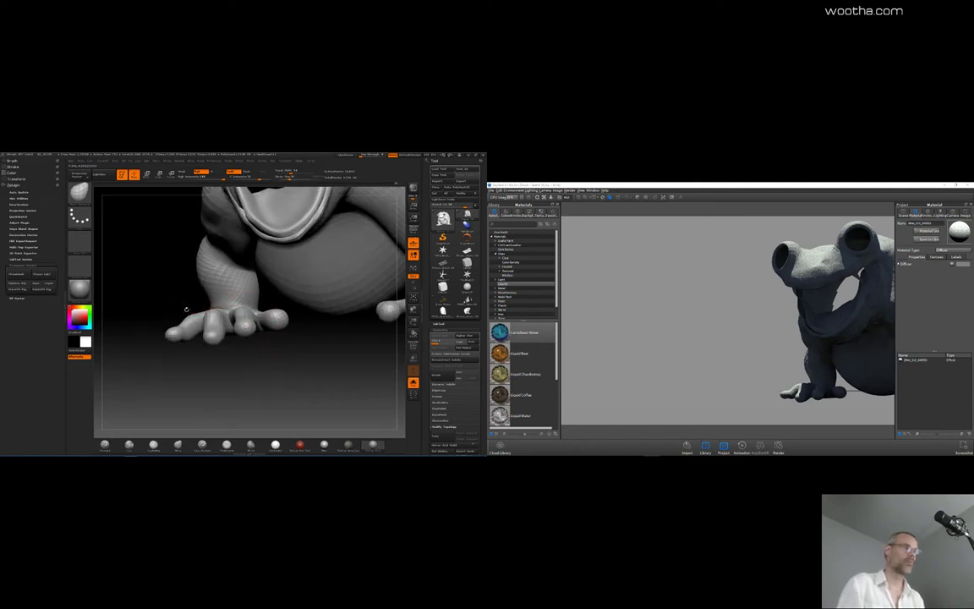
{"action": "left_click_drag", "start_coordinate": [186, 310], "coordinate": [244, 315]}
{"action": "key", "text": "space"}
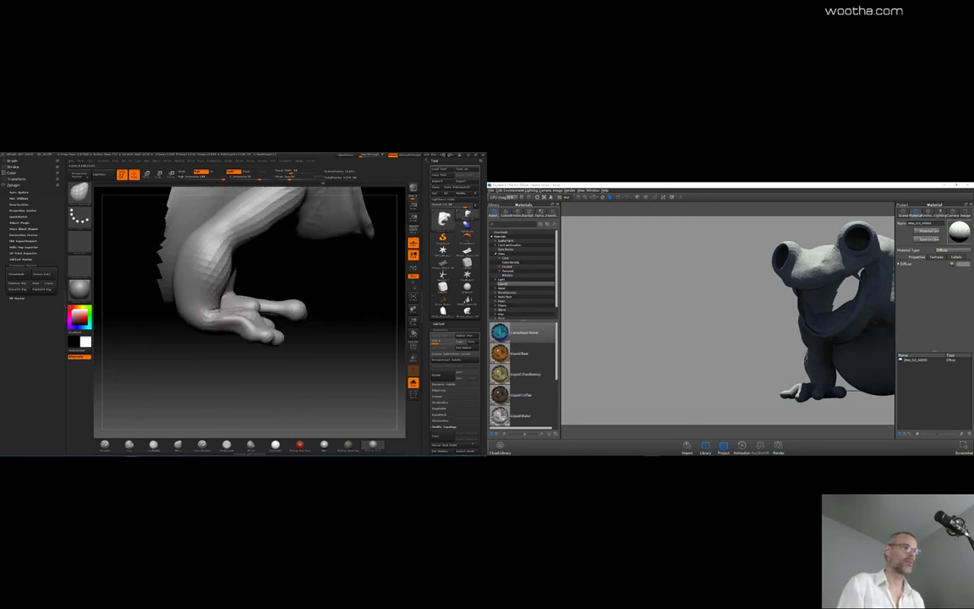
{"action": "left_click_drag", "start_coordinate": [208, 314], "coordinate": [245, 356]}
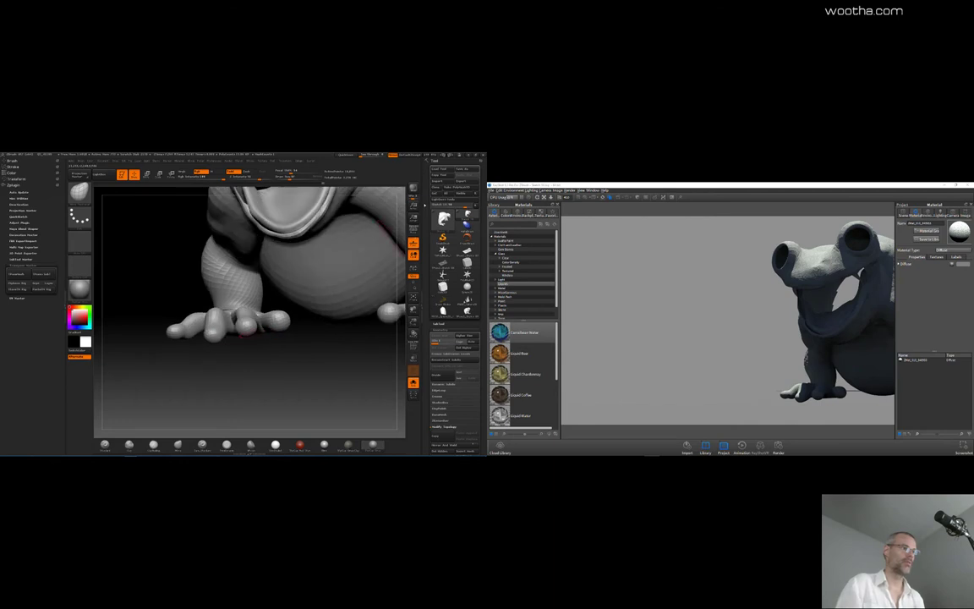
{"action": "left_click", "coordinate": [414, 189]}
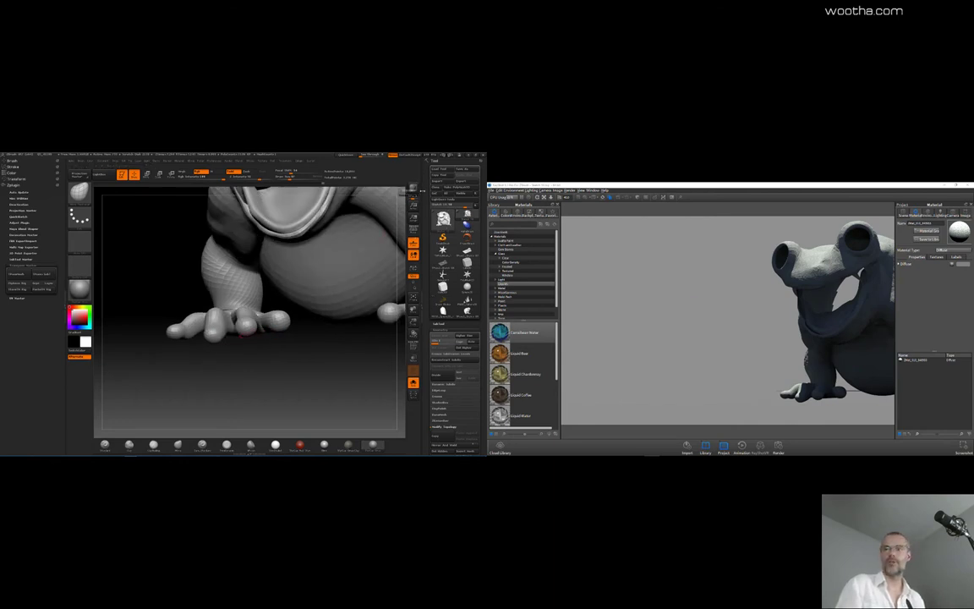
Step: Adjust the brush settings, nudge the middle toes of the near front foot sideways, and refresh the KeyShot render
{"action": "left_click_drag", "start_coordinate": [251, 375], "coordinate": [240, 374]}
{"action": "key", "text": "space"}
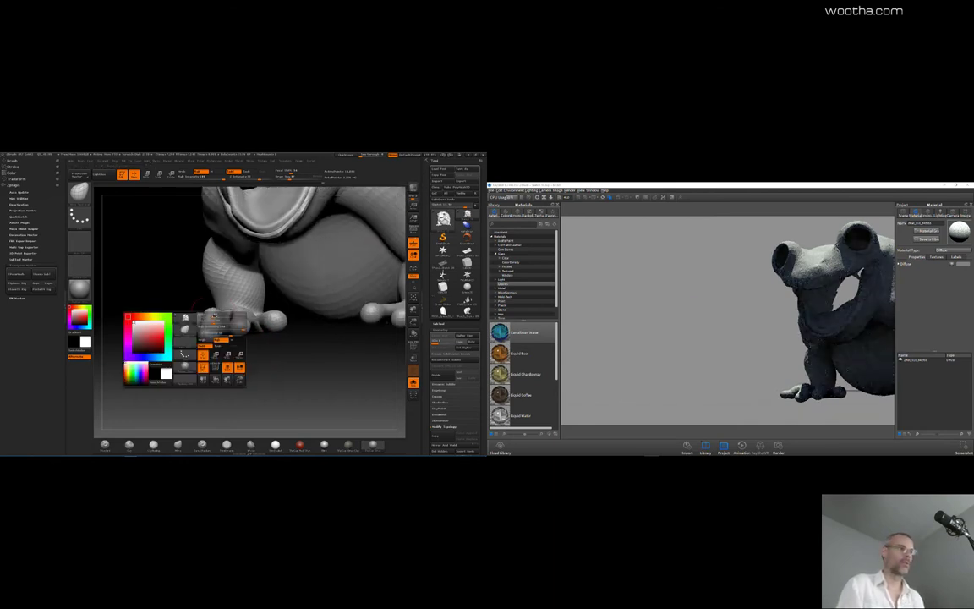
{"action": "left_click", "coordinate": [213, 314]}
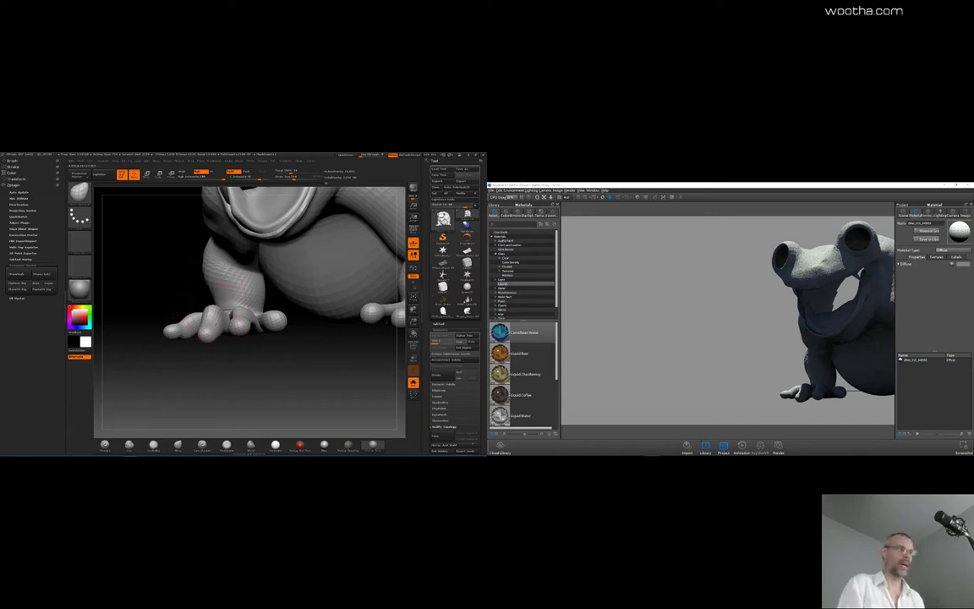
{"action": "left_click", "coordinate": [413, 189]}
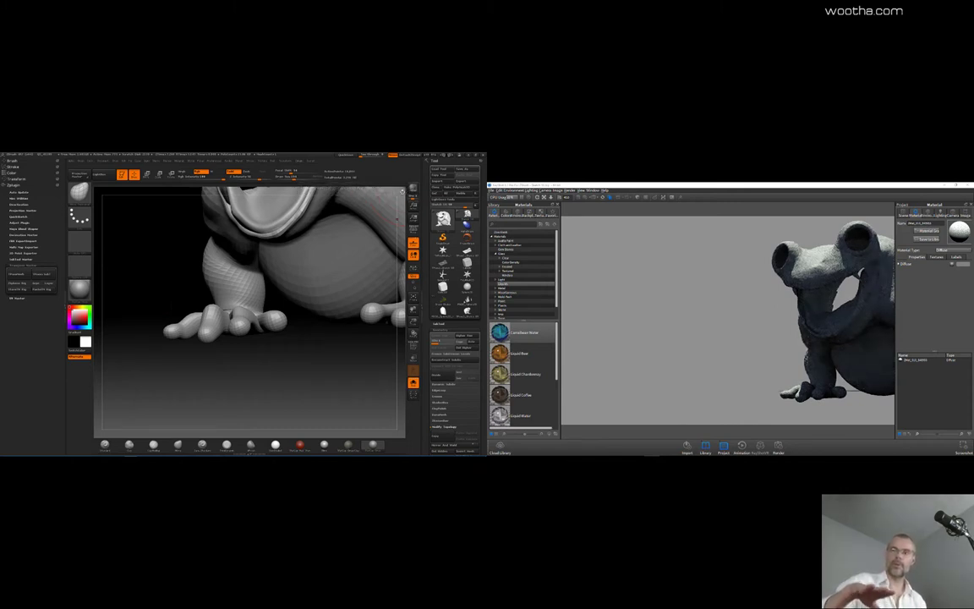
Step: Reposition the inner toes of the near front foot from a more sideways angle and send the change to the KeyShot render
{"action": "left_click_drag", "start_coordinate": [272, 365], "coordinate": [264, 355]}
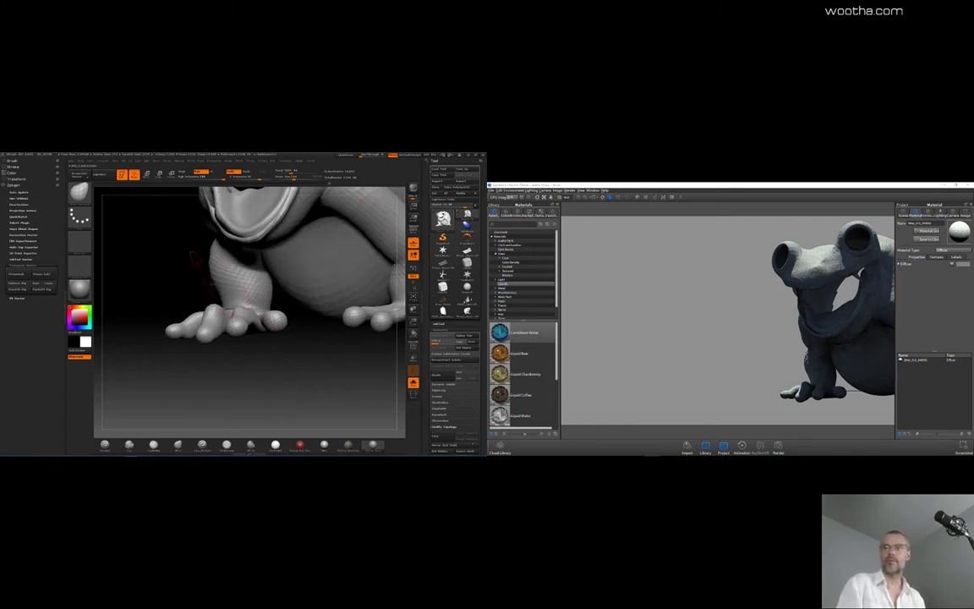
{"action": "left_click_drag", "start_coordinate": [267, 378], "coordinate": [266, 380]}
{"action": "mouse_move", "coordinate": [265, 381]}
{"action": "right_mouse_down"}
{"action": "mouse_move", "coordinate": [258, 345]}
{"action": "mouse_move", "coordinate": [265, 365]}
{"action": "right_mouse_up"}
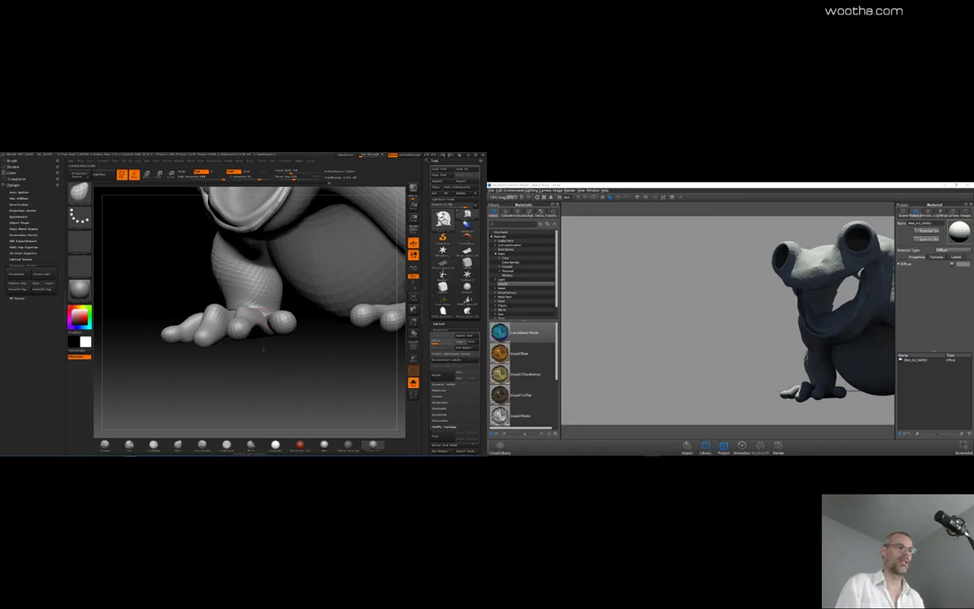
{"action": "right_click_drag", "start_coordinate": [263, 348], "coordinate": [239, 333]}
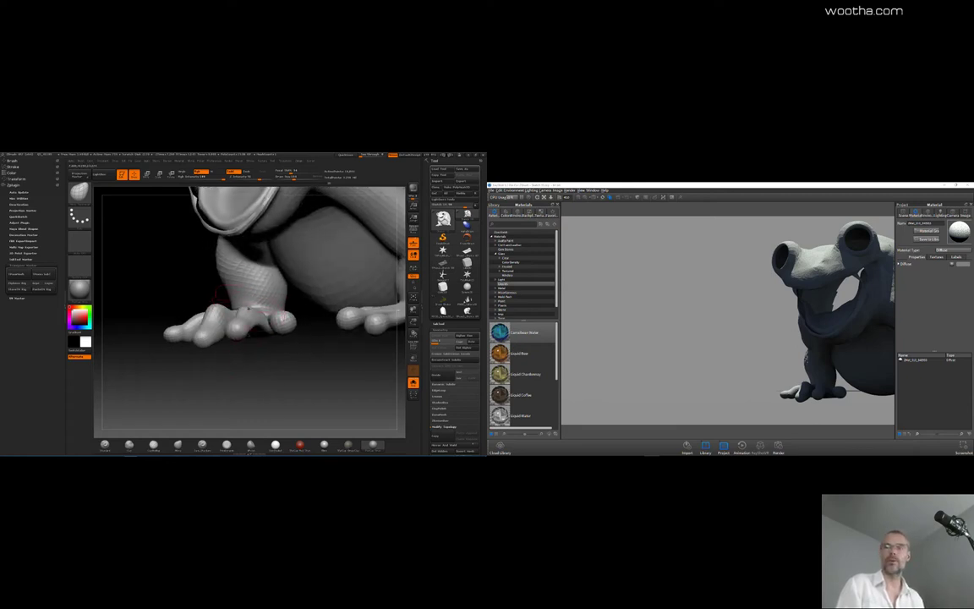
{"action": "right_click_drag", "start_coordinate": [272, 359], "coordinate": [262, 356]}
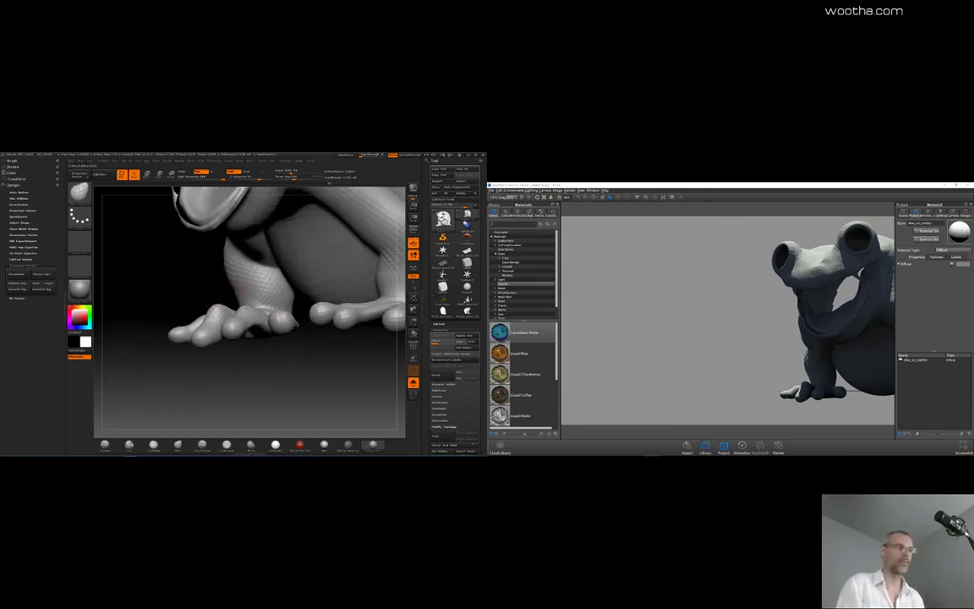
{"action": "left_click", "coordinate": [413, 190]}
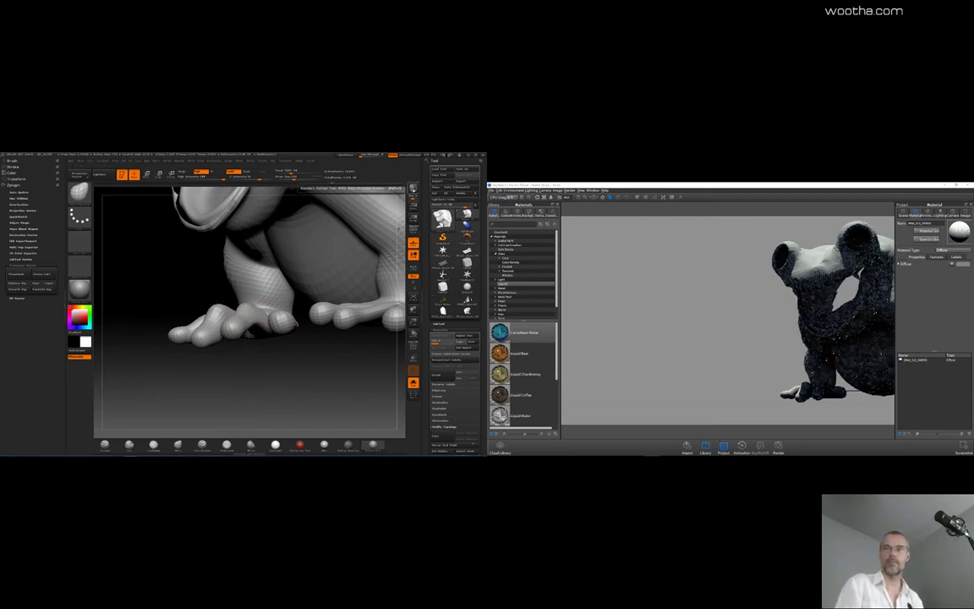
Step: Isolate the toes of the near front foot by hiding the rest of the frog's body
{"action": "left_click_drag", "start_coordinate": [302, 341], "coordinate": [309, 380]}
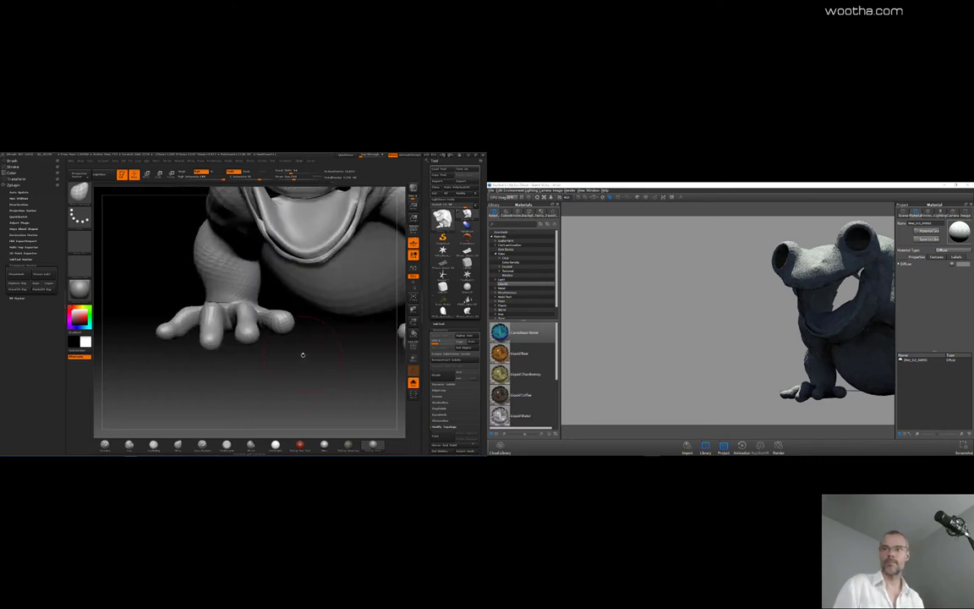
{"action": "right_click_drag", "start_coordinate": [301, 359], "coordinate": [250, 375]}
{"action": "mouse_move", "coordinate": [134, 309]}
{"action": "left_mouse_down", "text": "ctrl+shift"}
{"action": "mouse_move", "coordinate": [286, 365]}
{"action": "mouse_move", "coordinate": [304, 361]}
{"action": "mouse_move", "coordinate": [339, 383]}
{"action": "mouse_move", "coordinate": [321, 378]}
{"action": "mouse_move", "coordinate": [330, 373]}
{"action": "left_mouse_up", "text": "ctrl+shift"}
{"action": "right_click_drag", "start_coordinate": [330, 374], "coordinate": [320, 304]}
{"action": "left_click_drag", "start_coordinate": [321, 305], "coordinate": [318, 312]}
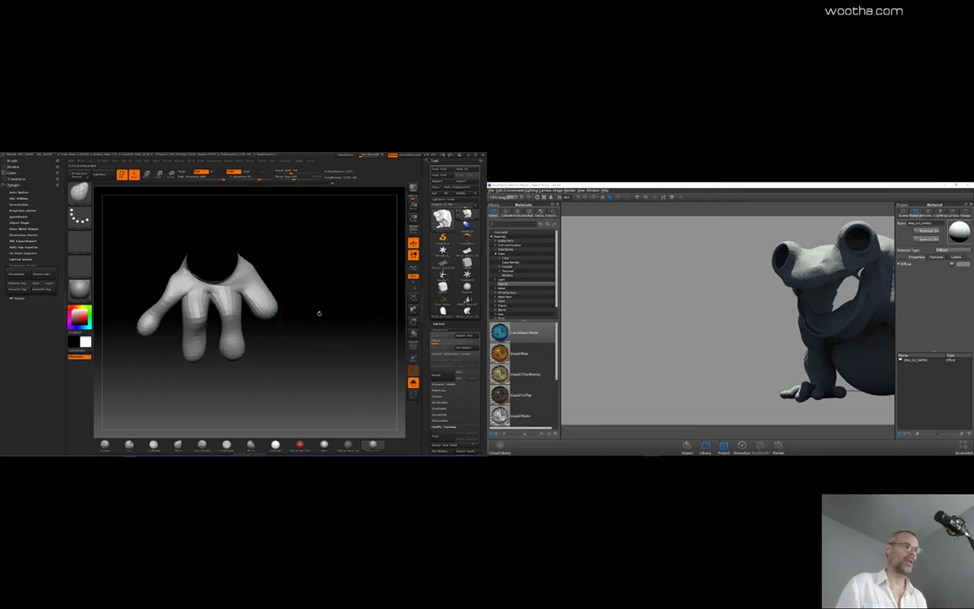
Step: Mask all but one toe at a time with softened topological masks, try rotating the outer toe, and pose the neighbouring toe
{"action": "key", "text": "r"}
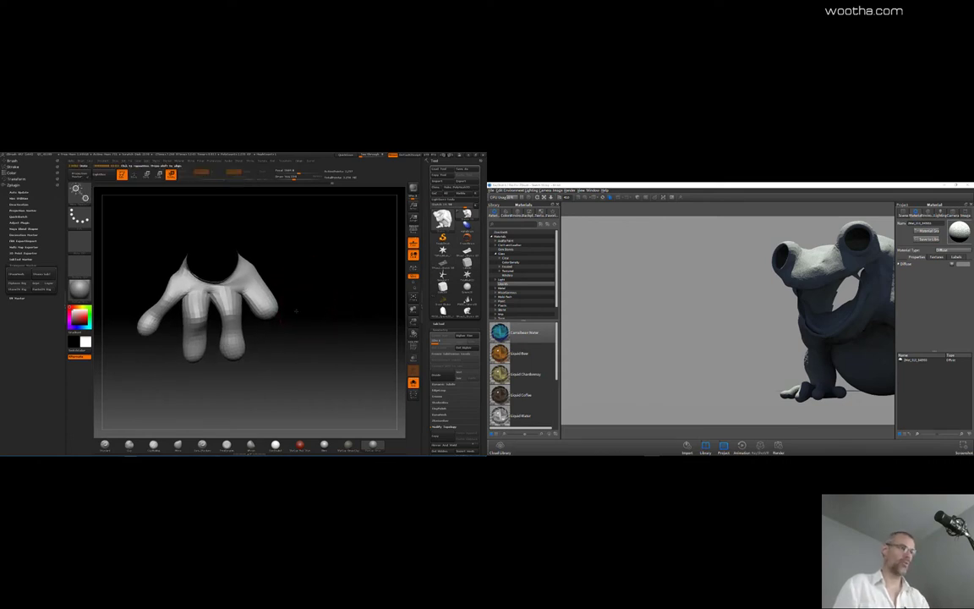
{"action": "left_click_drag", "start_coordinate": [249, 284], "coordinate": [280, 317], "text": "ctrl"}
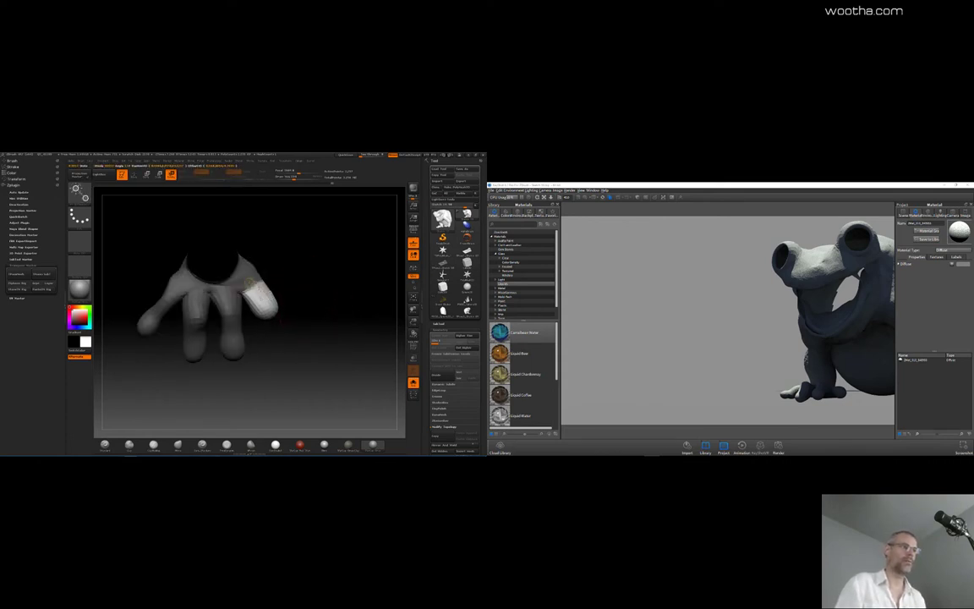
{"action": "left_click", "coordinate": [254, 286], "text": "ctrl"}
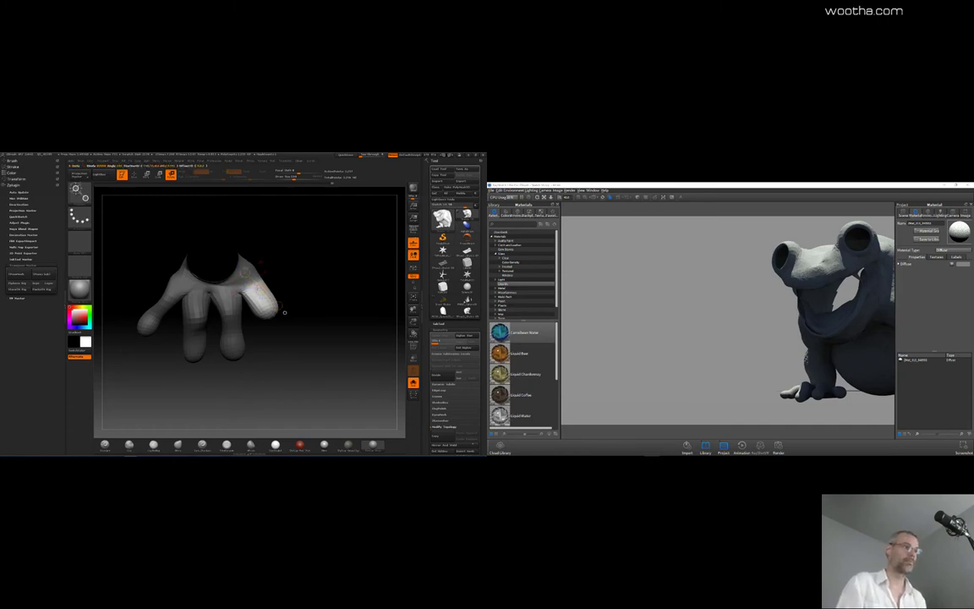
{"action": "left_click_drag", "start_coordinate": [284, 311], "coordinate": [286, 288]}
{"action": "key", "text": "ctrl+z"}
{"action": "mouse_move", "coordinate": [255, 322]}
{"action": "left_mouse_down"}
{"action": "mouse_move", "coordinate": [264, 298]}
{"action": "mouse_move", "coordinate": [257, 329]}
{"action": "mouse_move", "coordinate": [280, 369]}
{"action": "left_mouse_up"}
{"action": "mouse_move", "coordinate": [220, 277]}
{"action": "left_mouse_down", "text": "ctrl"}
{"action": "mouse_move", "coordinate": [228, 287]}
{"action": "mouse_move", "coordinate": [197, 349]}
{"action": "mouse_move", "coordinate": [217, 345]}
{"action": "left_mouse_up", "text": "ctrl"}
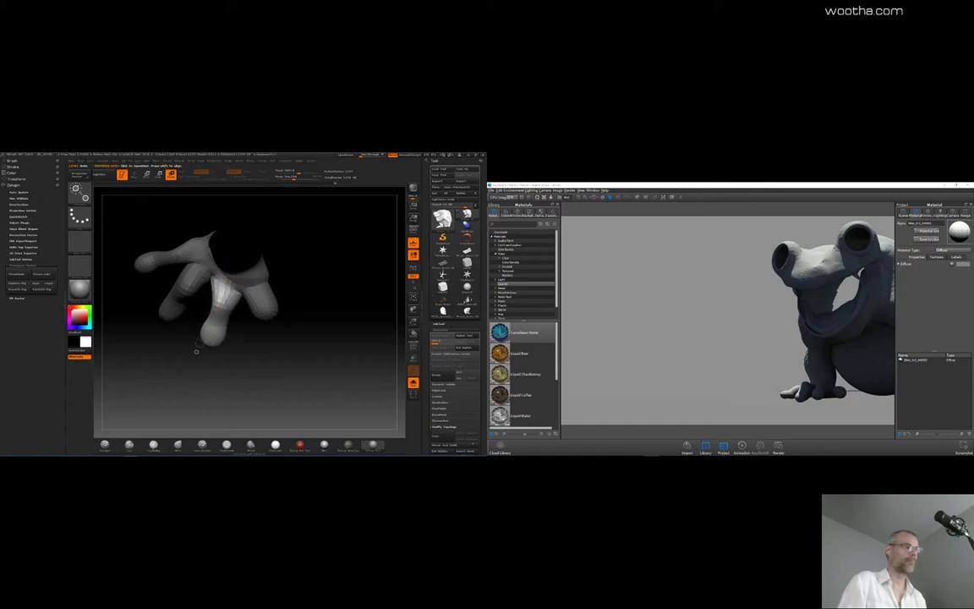
{"action": "left_click_drag", "start_coordinate": [140, 319], "coordinate": [187, 360], "text": "alt"}
Step: Pose the remaining toes using softened topological masks and transpose adjustments, clear the mask, and return to Draw mode
{"action": "left_click_drag", "start_coordinate": [261, 299], "coordinate": [244, 301], "text": "ctrl"}
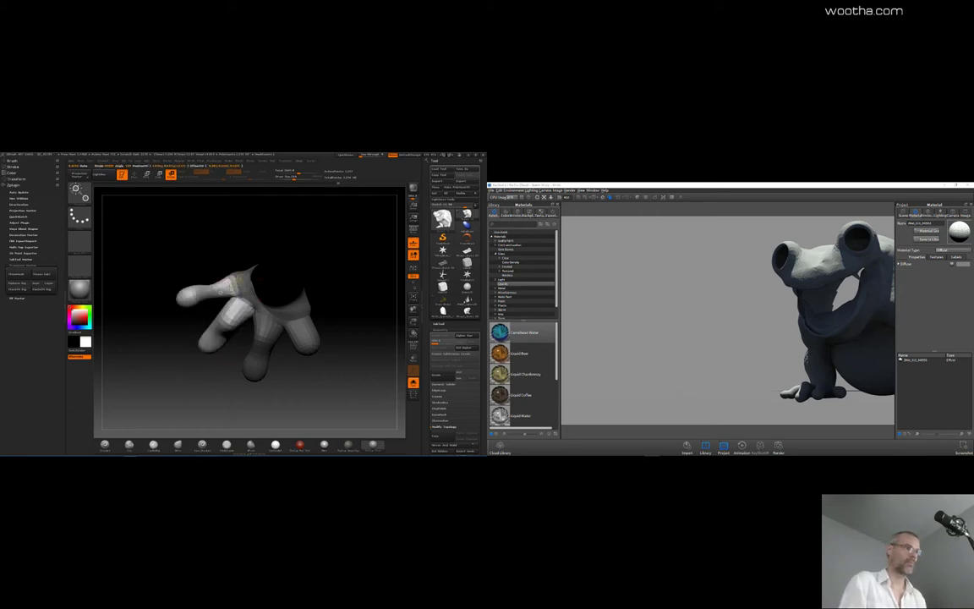
{"action": "left_click_drag", "start_coordinate": [219, 291], "coordinate": [177, 308], "text": "ctrl"}
{"action": "left_click", "coordinate": [221, 290], "text": "ctrl"}
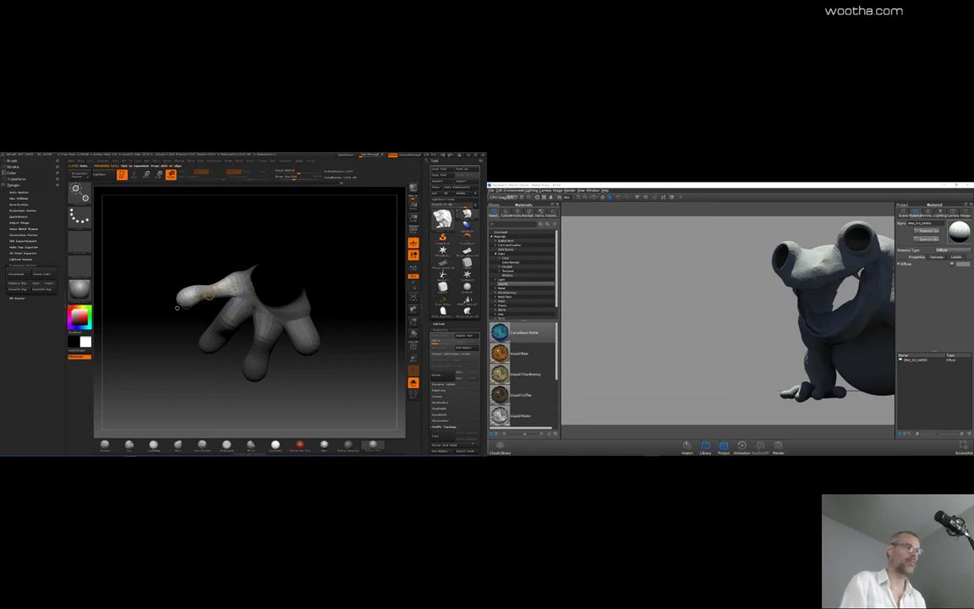
{"action": "left_click_drag", "start_coordinate": [232, 285], "coordinate": [211, 299]}
{"action": "left_click_drag", "start_coordinate": [171, 391], "coordinate": [319, 307]}
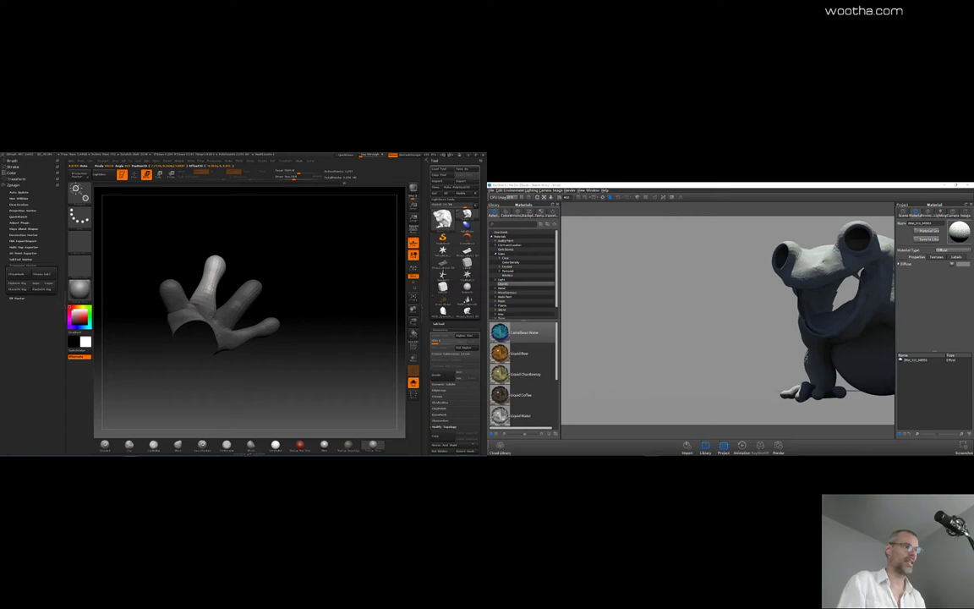
{"action": "key", "text": "shift"}
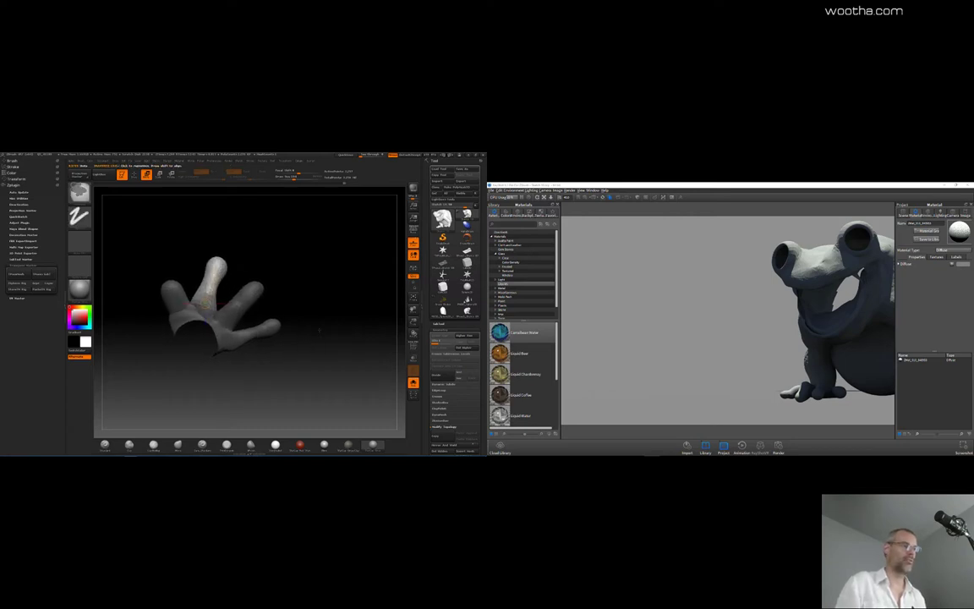
{"action": "left_click_drag", "start_coordinate": [318, 329], "coordinate": [293, 352], "text": "ctrl"}
{"action": "key", "text": "q"}
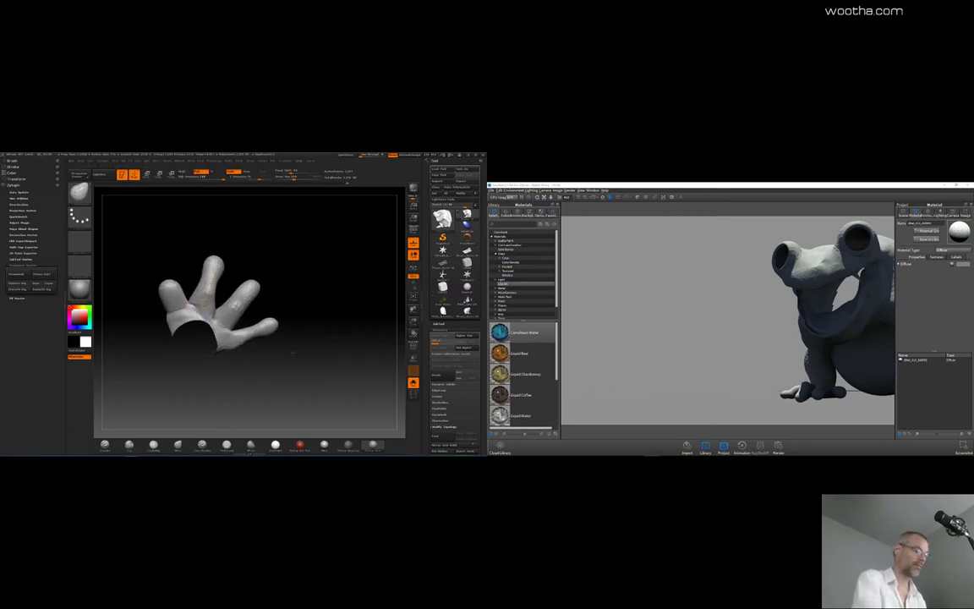
Step: Resize the brush and reshape the toe bases along the cut edge of the isolated foot
{"action": "key", "text": "space"}
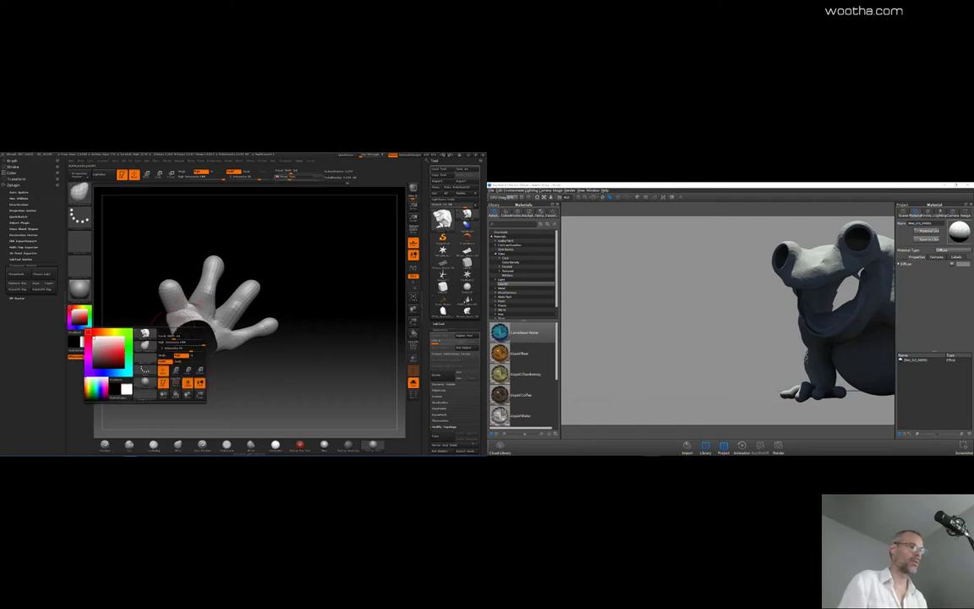
{"action": "mouse_move", "coordinate": [224, 395]}
{"action": "left_mouse_down"}
{"action": "mouse_move", "coordinate": [181, 359]}
{"action": "mouse_move", "coordinate": [166, 369]}
{"action": "mouse_move", "coordinate": [157, 316]}
{"action": "mouse_move", "coordinate": [172, 308]}
{"action": "left_mouse_up"}
{"action": "left_click_drag", "start_coordinate": [148, 367], "coordinate": [300, 338]}
Step: Smooth the skin around the toe bases, using a softened mask to protect the toes
{"action": "mouse_move", "coordinate": [231, 337]}
{"action": "left_mouse_down", "text": "shift"}
{"action": "mouse_move", "coordinate": [210, 333]}
{"action": "mouse_move", "coordinate": [228, 310]}
{"action": "mouse_move", "coordinate": [206, 306]}
{"action": "mouse_move", "coordinate": [210, 319]}
{"action": "mouse_move", "coordinate": [218, 306]}
{"action": "mouse_move", "coordinate": [241, 325]}
{"action": "left_mouse_up", "text": "shift"}
{"action": "left_click", "coordinate": [285, 330], "text": "ctrl"}
{"action": "left_click", "coordinate": [242, 325], "text": "ctrl"}
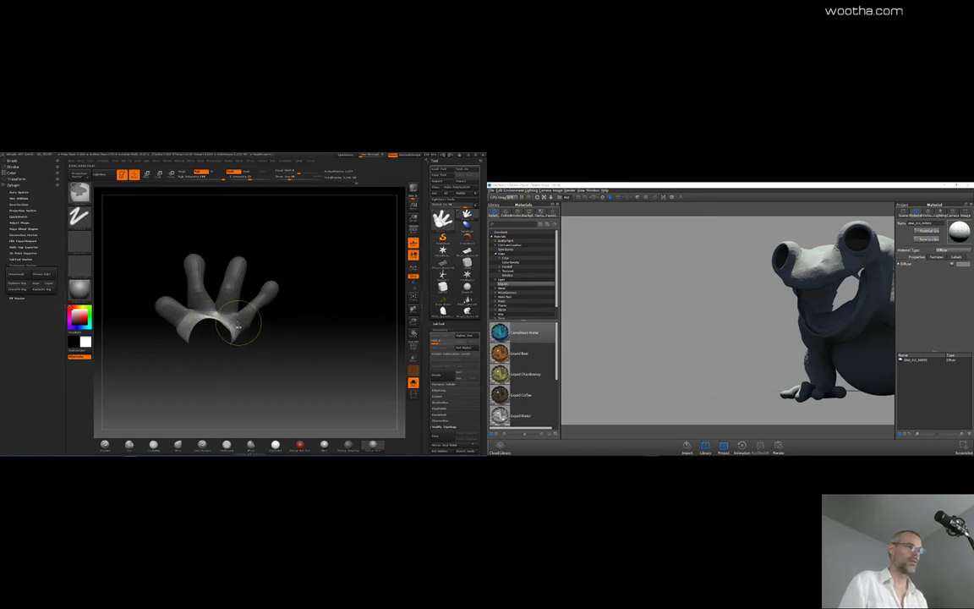
{"action": "left_click", "coordinate": [256, 335], "text": "ctrl"}
{"action": "left_click_drag", "start_coordinate": [243, 333], "coordinate": [300, 337], "text": "shift"}
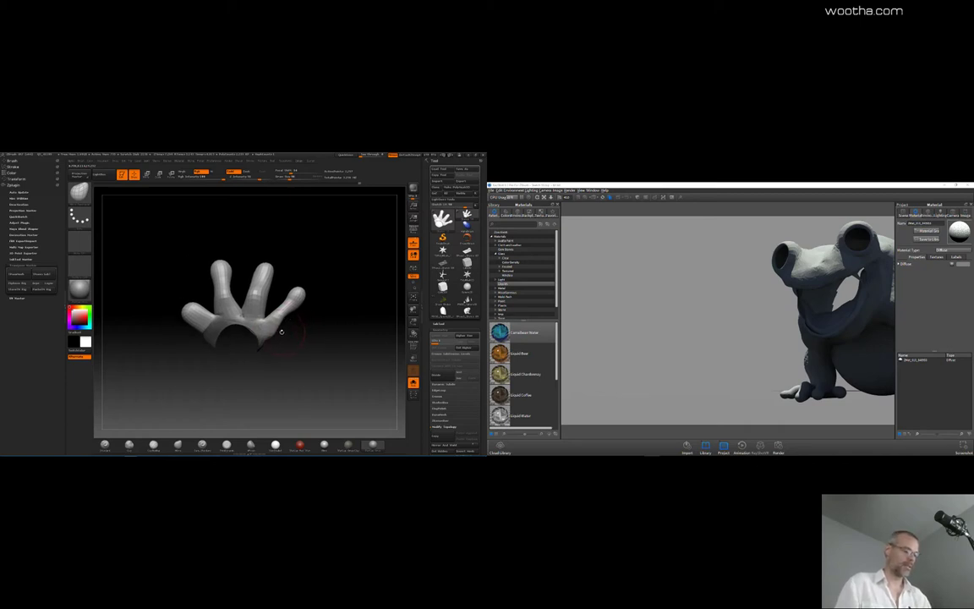
Step: Scale and shift the base of a middle toe on the isolated foot with the transpose tools
{"action": "key", "text": "e"}
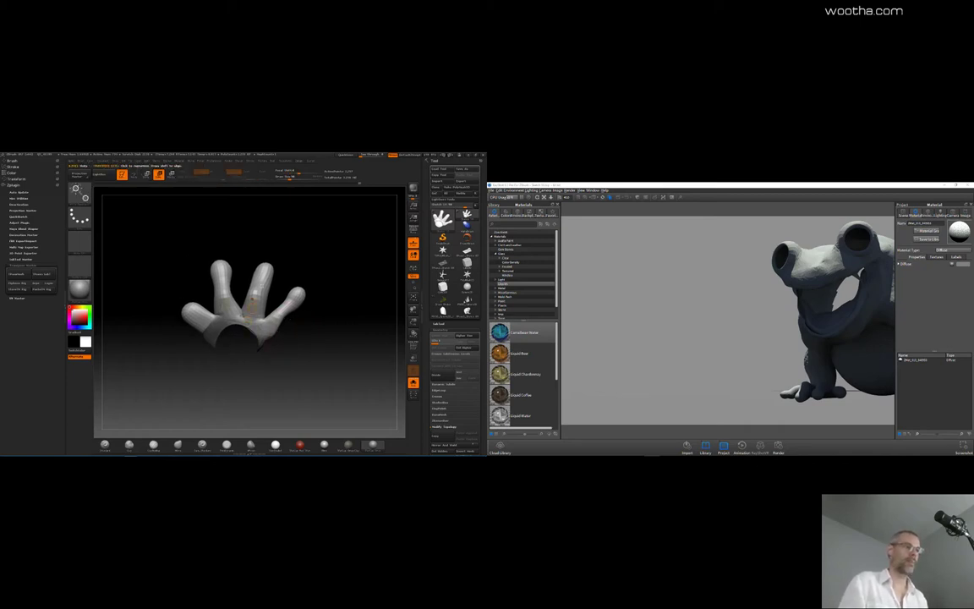
{"action": "left_click_drag", "start_coordinate": [252, 307], "coordinate": [231, 295]}
{"action": "key", "text": "w"}
{"action": "right_click_drag", "start_coordinate": [234, 280], "coordinate": [246, 282]}
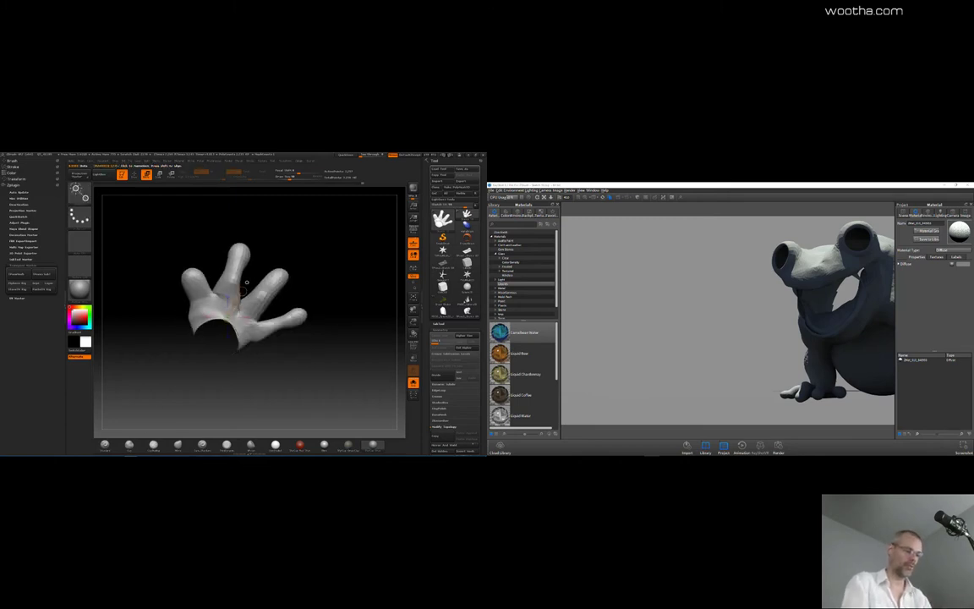
Step: Switch to the Move brush and reshape the middle toe bases and webbing on the isolated foot, smoothing the result
{"action": "key", "text": "b"}
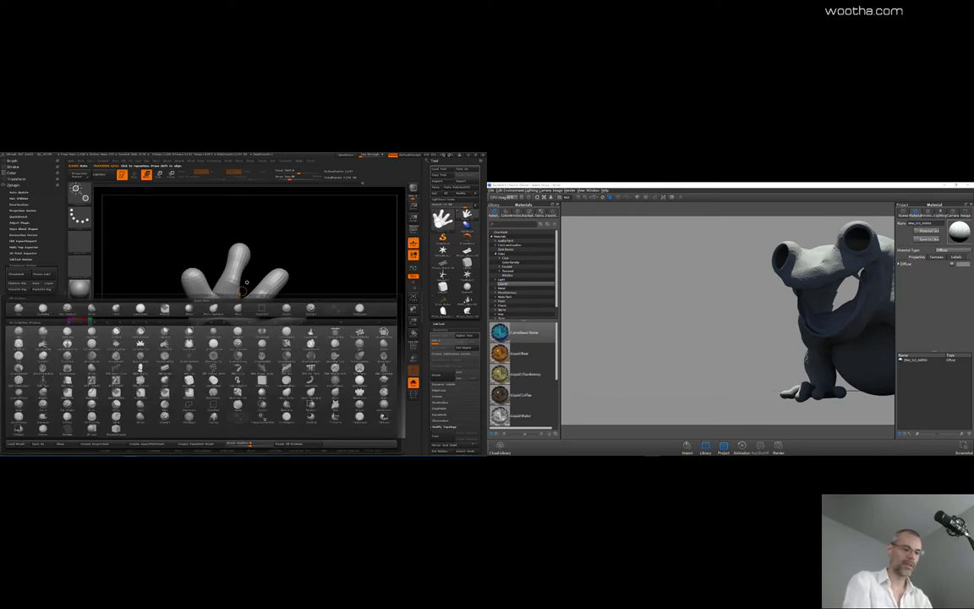
{"action": "key", "text": "m"}
{"action": "key", "text": "v"}
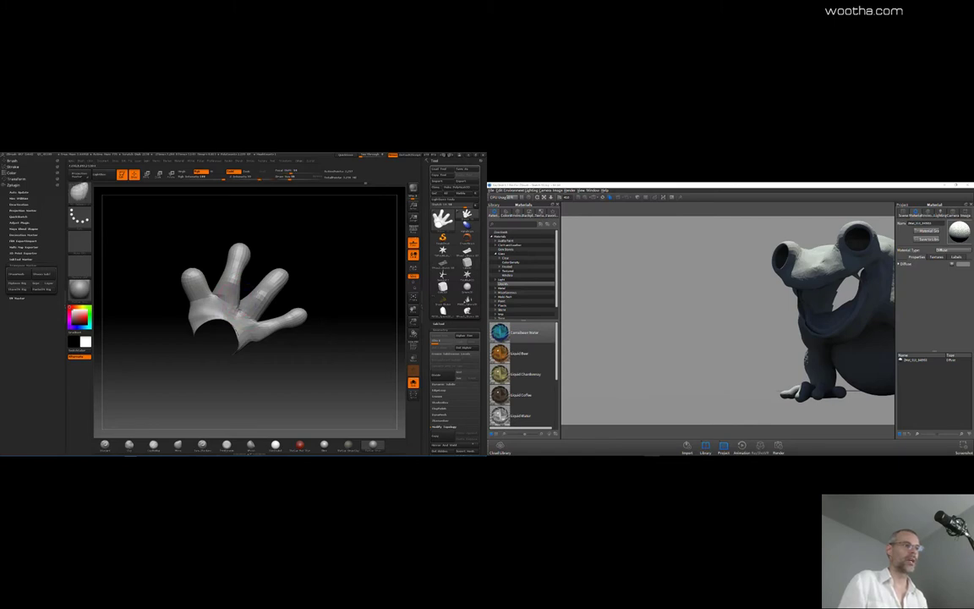
{"action": "key", "text": "shift"}
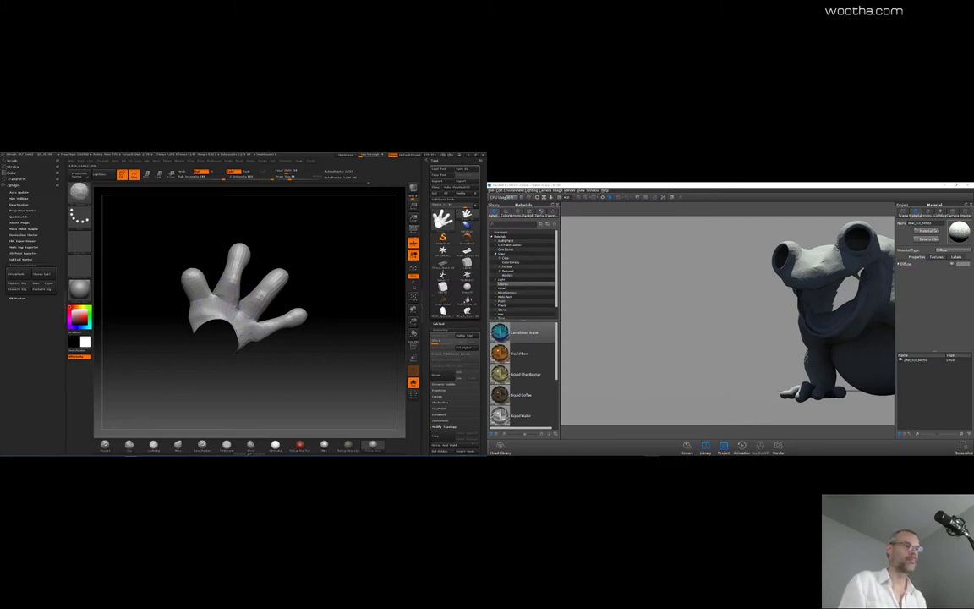
{"action": "mouse_move", "coordinate": [304, 321]}
{"action": "left_mouse_down"}
{"action": "mouse_move", "coordinate": [316, 296]}
{"action": "mouse_move", "coordinate": [332, 332]}
{"action": "mouse_move", "coordinate": [265, 337]}
{"action": "mouse_move", "coordinate": [251, 312]}
{"action": "mouse_move", "coordinate": [276, 333]}
{"action": "mouse_move", "coordinate": [245, 324]}
{"action": "left_mouse_up"}
Step: Resize the brush, rework the skin between the toes from the front of the foot, and turn off the polygon wireframe
{"action": "left_click", "coordinate": [129, 444]}
{"action": "key", "text": "space"}
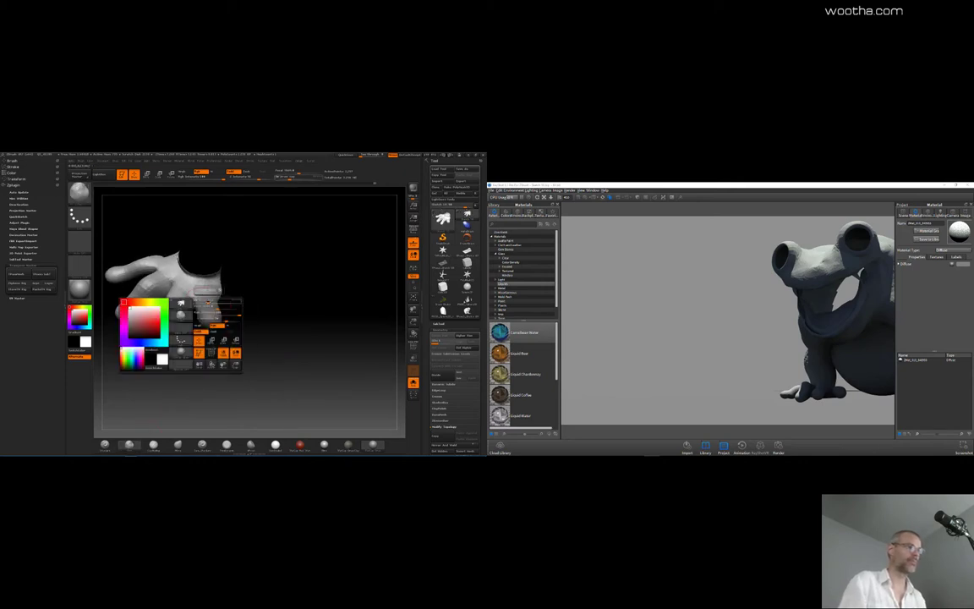
{"action": "left_click_drag", "start_coordinate": [212, 293], "coordinate": [245, 276]}
{"action": "key", "text": "space"}
{"action": "left_click_drag", "start_coordinate": [161, 257], "coordinate": [159, 261], "text": "shift"}
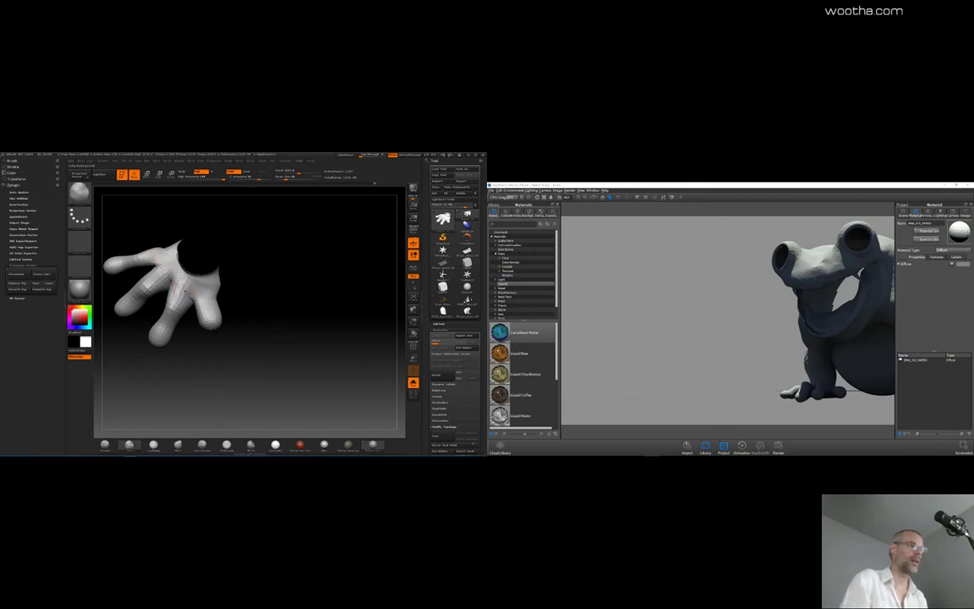
{"action": "key", "text": "shift+f"}
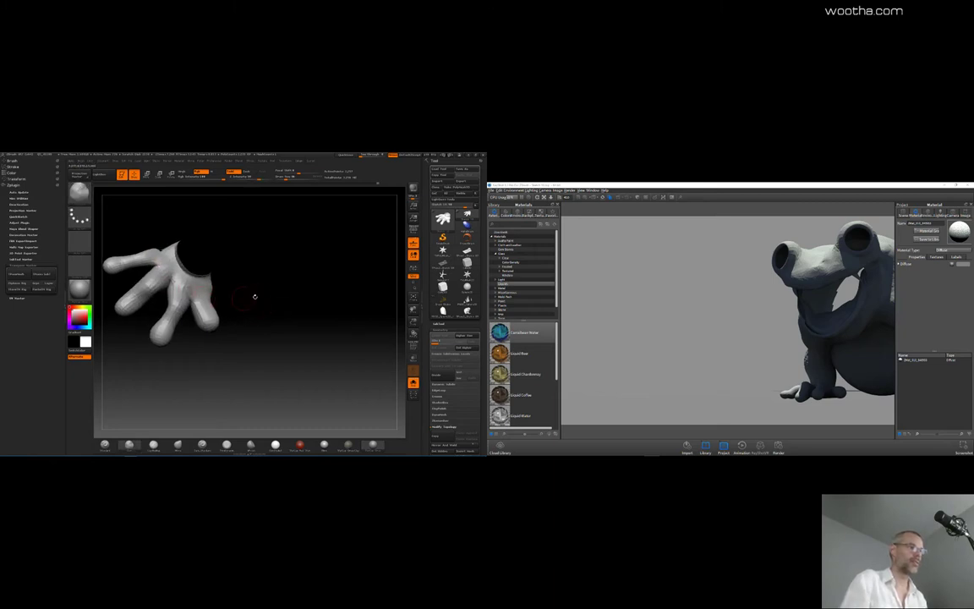
{"action": "mouse_move", "coordinate": [254, 296]}
{"action": "left_mouse_down"}
{"action": "mouse_move", "coordinate": [201, 291]}
{"action": "mouse_move", "coordinate": [216, 296]}
{"action": "mouse_move", "coordinate": [208, 309]}
{"action": "mouse_move", "coordinate": [259, 306]}
{"action": "mouse_move", "coordinate": [227, 300]}
{"action": "mouse_move", "coordinate": [245, 299]}
{"action": "left_mouse_up"}
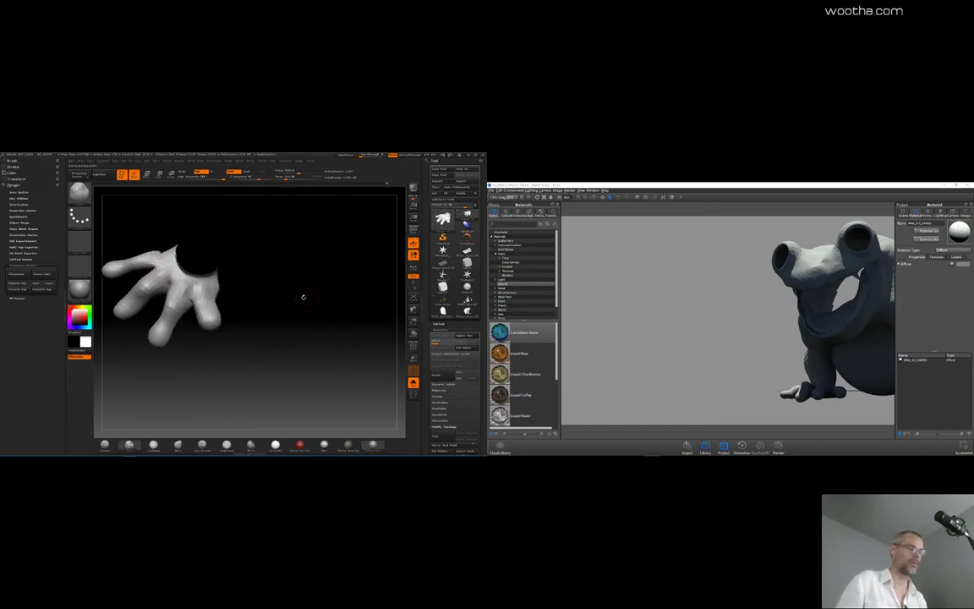
Step: Raise the foot's subdivision level and build up the knuckles and toe bases with a resized ClayBuildup brush, smoothing the strokes
{"action": "key", "text": "d"}
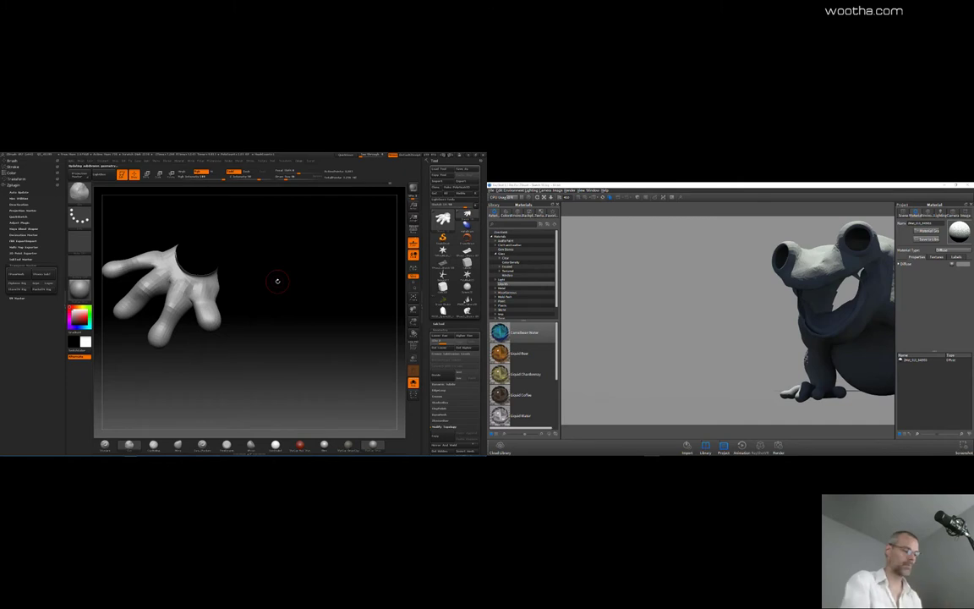
{"action": "left_click_drag", "start_coordinate": [276, 279], "coordinate": [280, 313]}
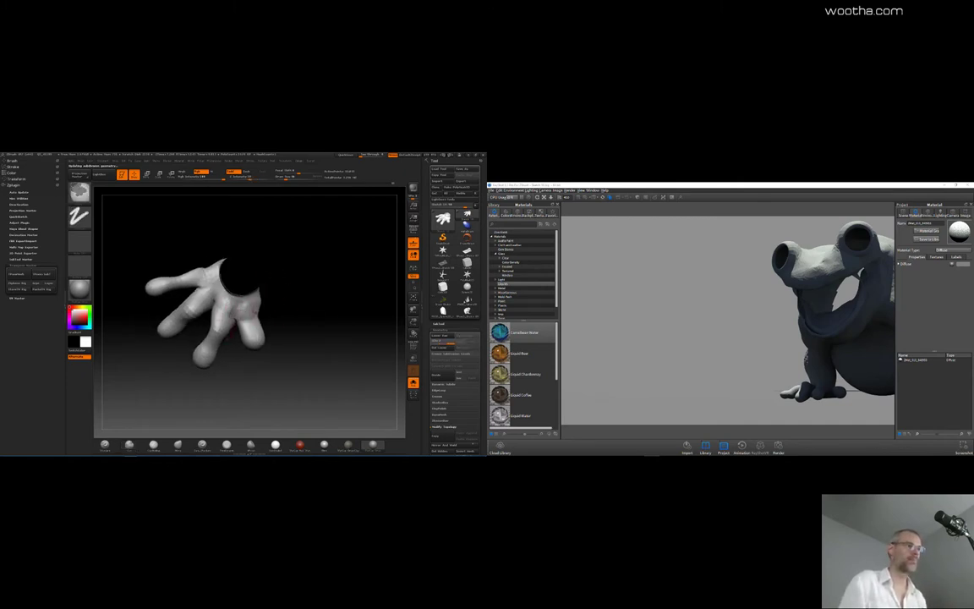
{"action": "left_click", "coordinate": [154, 445]}
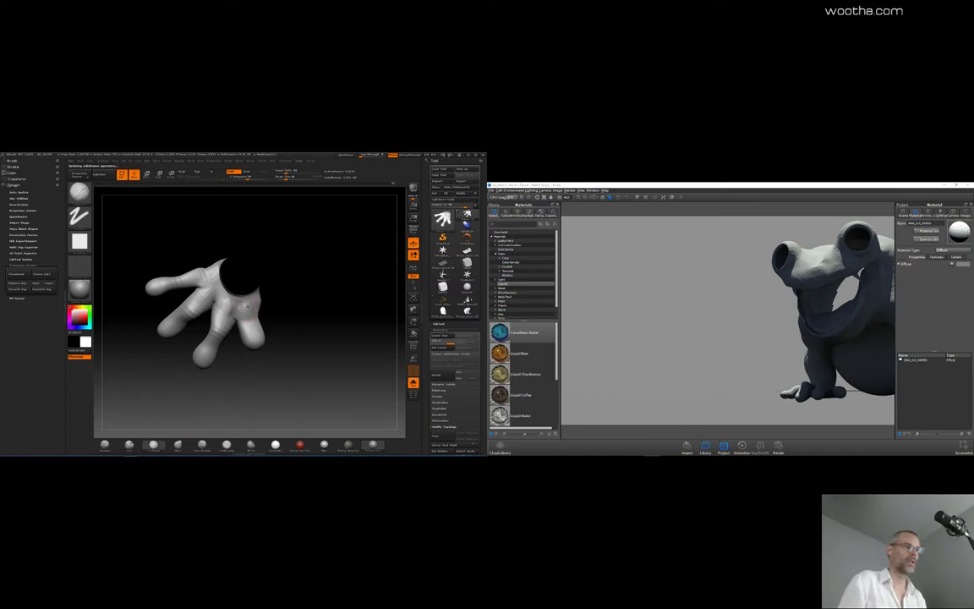
{"action": "key", "text": "space"}
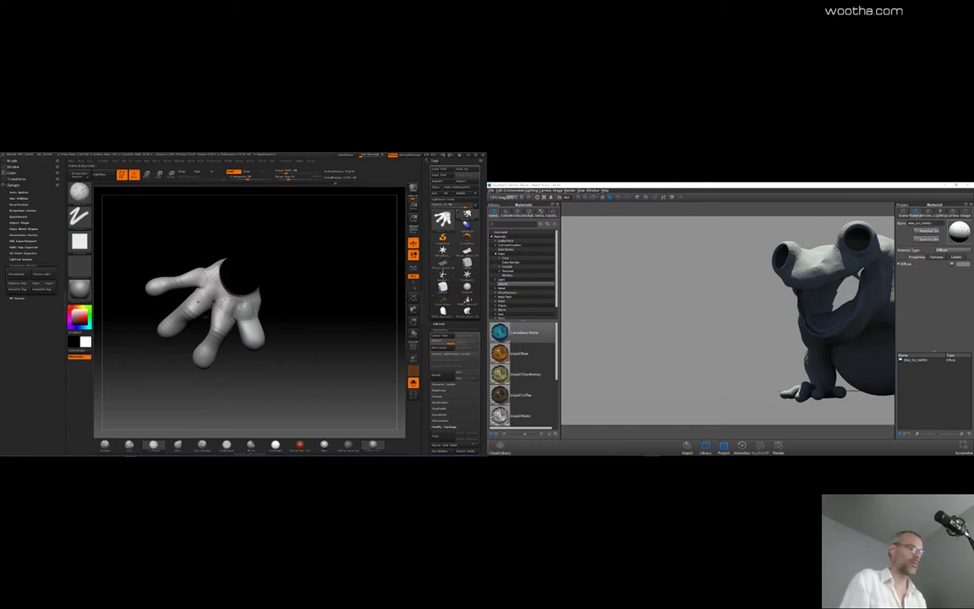
{"action": "mouse_move", "coordinate": [333, 342]}
{"action": "left_mouse_down"}
{"action": "mouse_move", "coordinate": [218, 300]}
{"action": "mouse_move", "coordinate": [255, 304]}
{"action": "mouse_move", "coordinate": [294, 337]}
{"action": "left_mouse_up"}
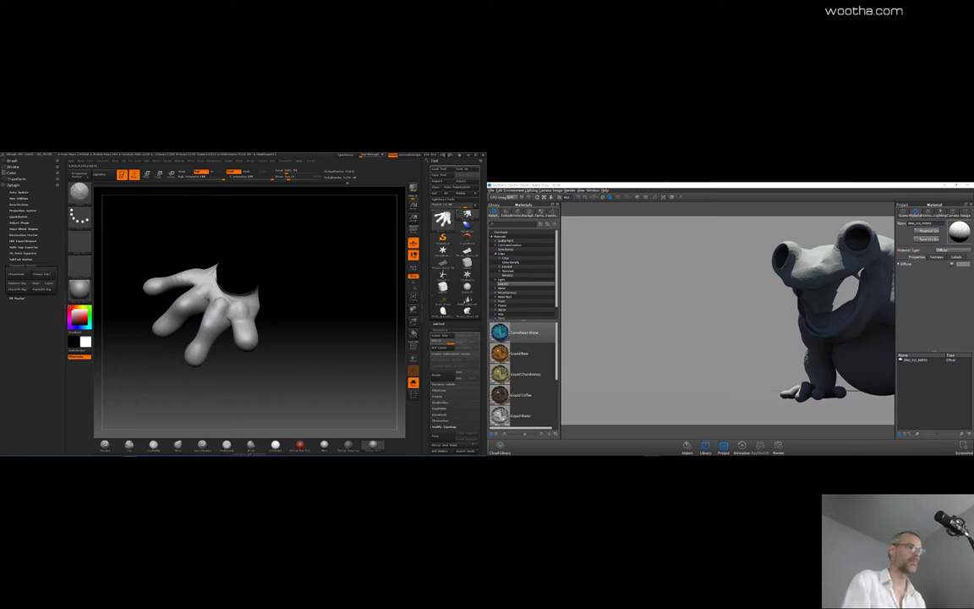
{"action": "mouse_move", "coordinate": [292, 335]}
{"action": "left_mouse_down"}
{"action": "mouse_move", "coordinate": [224, 319]}
{"action": "mouse_move", "coordinate": [300, 345]}
{"action": "left_mouse_up"}
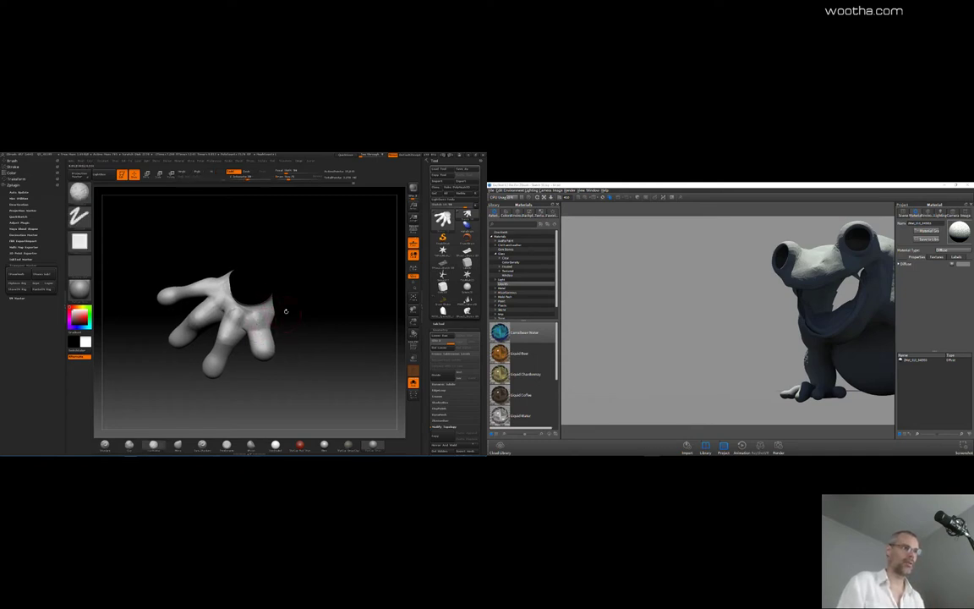
Step: Build up the outer toe and its neighbour along their sides, and smooth the gap between them
{"action": "mouse_move", "coordinate": [289, 313]}
{"action": "left_mouse_down"}
{"action": "mouse_move", "coordinate": [270, 314]}
{"action": "mouse_move", "coordinate": [311, 326]}
{"action": "mouse_move", "coordinate": [254, 316]}
{"action": "mouse_move", "coordinate": [304, 348]}
{"action": "mouse_move", "coordinate": [301, 326]}
{"action": "mouse_move", "coordinate": [276, 336]}
{"action": "left_mouse_up"}
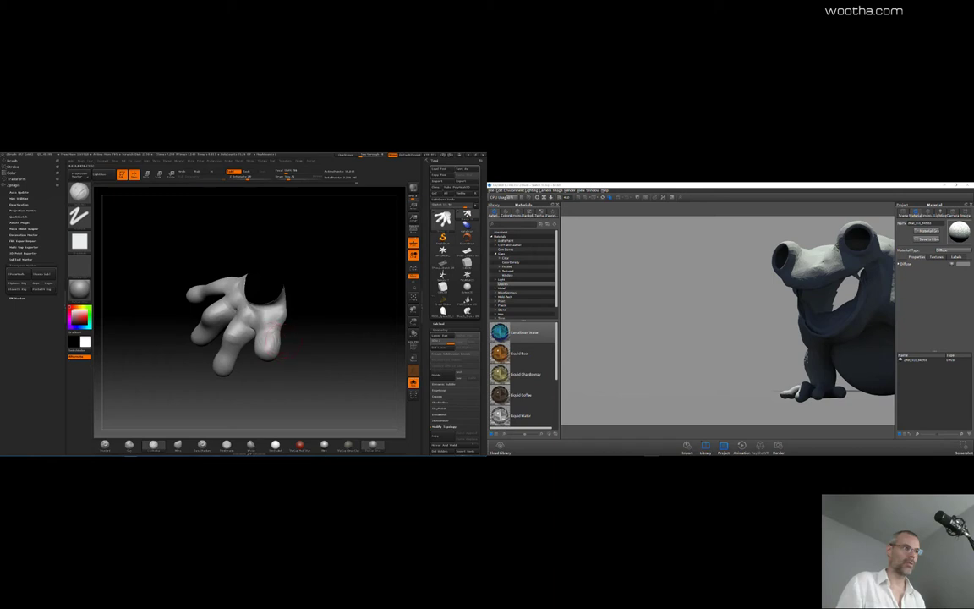
{"action": "left_click_drag", "start_coordinate": [297, 350], "coordinate": [271, 302]}
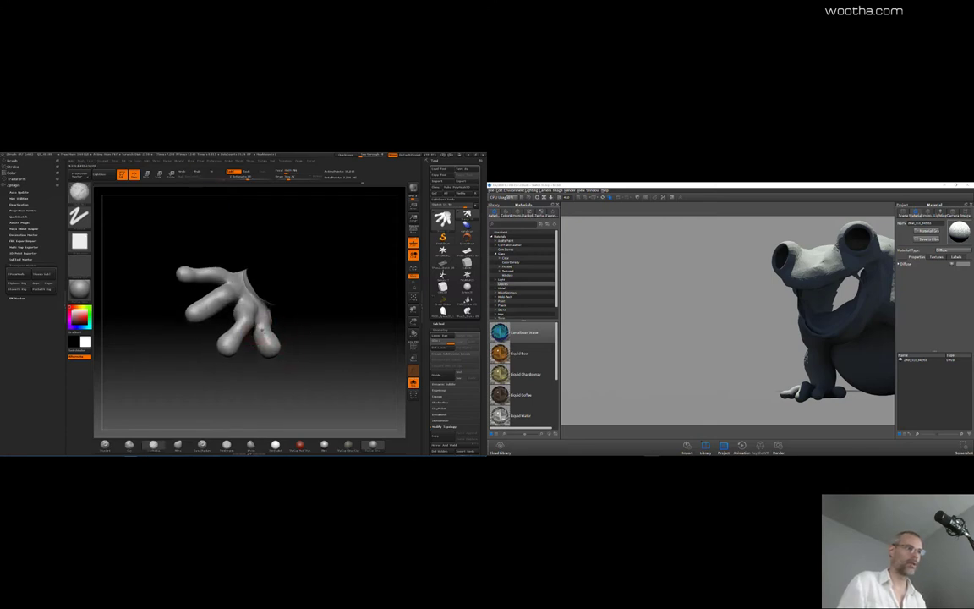
{"action": "mouse_move", "coordinate": [277, 321]}
{"action": "left_mouse_down"}
{"action": "mouse_move", "coordinate": [283, 348]}
{"action": "mouse_move", "coordinate": [244, 306]}
{"action": "left_mouse_up"}
{"action": "left_click_drag", "start_coordinate": [259, 348], "coordinate": [250, 352]}
{"action": "left_click_drag", "start_coordinate": [254, 311], "coordinate": [264, 319], "text": "shift"}
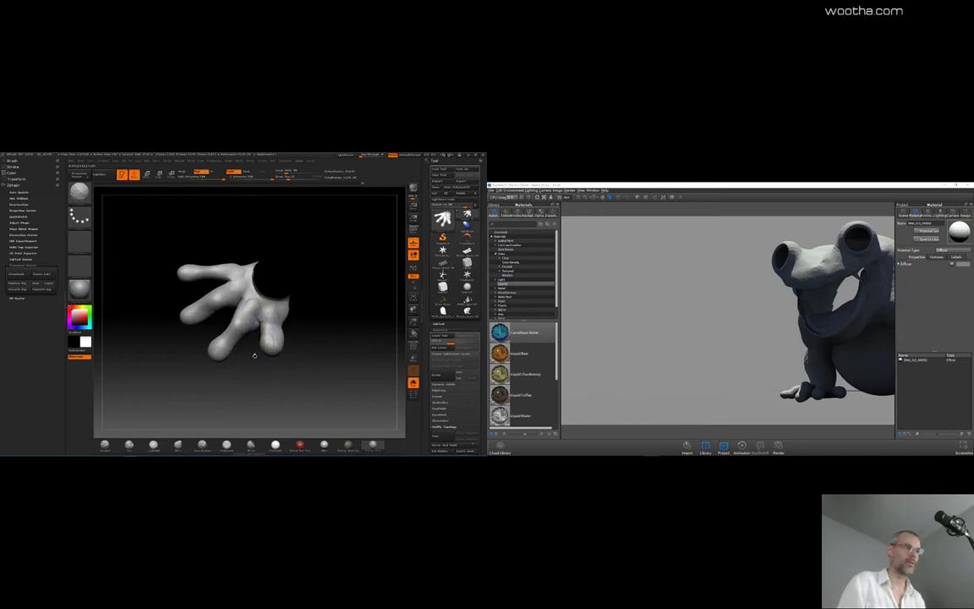
Step: Check the foot at the lower and higher subdivision levels and refine the volume of the toes and rounded tips
{"action": "mouse_move", "coordinate": [254, 356]}
{"action": "left_mouse_down"}
{"action": "mouse_move", "coordinate": [264, 316]}
{"action": "mouse_move", "coordinate": [241, 288]}
{"action": "mouse_move", "coordinate": [233, 308]}
{"action": "mouse_move", "coordinate": [282, 311]}
{"action": "left_mouse_up"}
{"action": "key", "text": "shift+d"}
{"action": "key", "text": "d"}
{"action": "left_click_drag", "start_coordinate": [315, 352], "coordinate": [330, 351]}
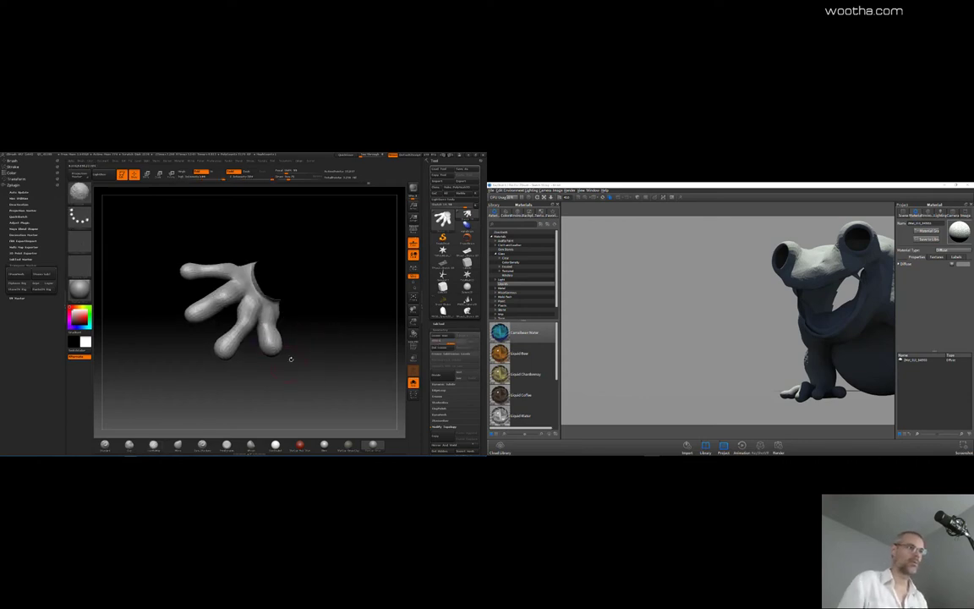
{"action": "left_click_drag", "start_coordinate": [237, 361], "coordinate": [223, 346]}
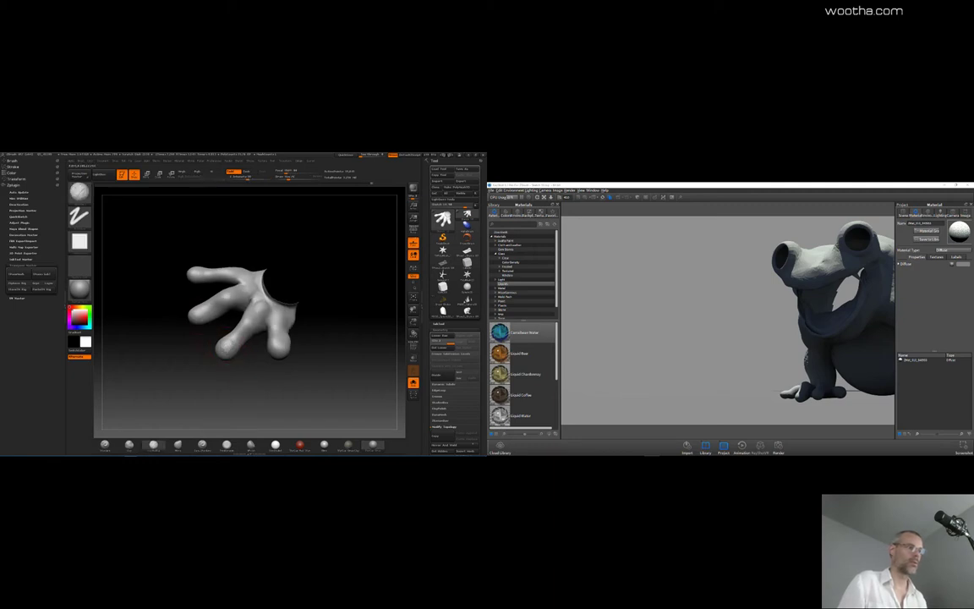
{"action": "left_click_drag", "start_coordinate": [158, 271], "coordinate": [176, 288]}
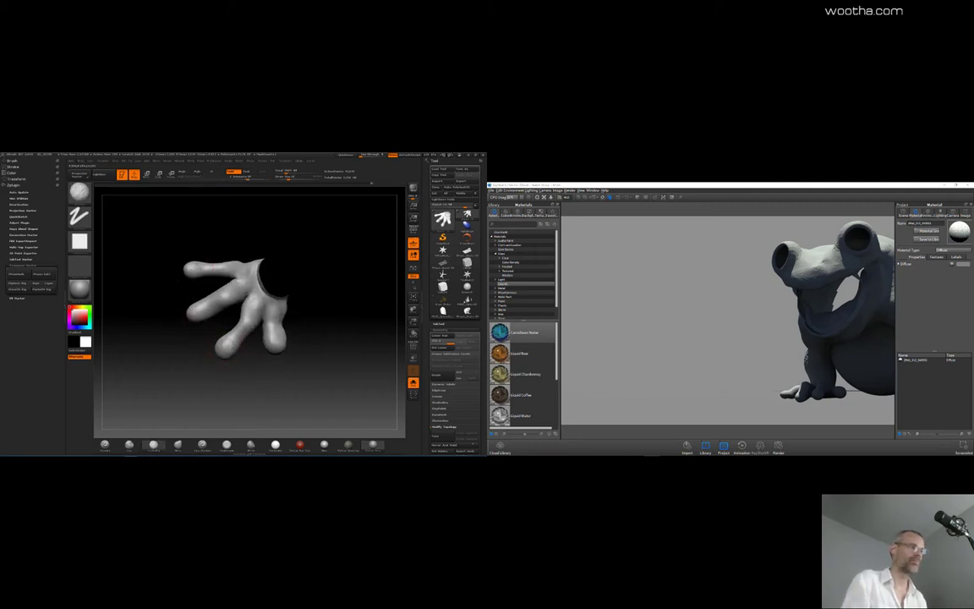
{"action": "left_click_drag", "start_coordinate": [289, 339], "coordinate": [329, 328]}
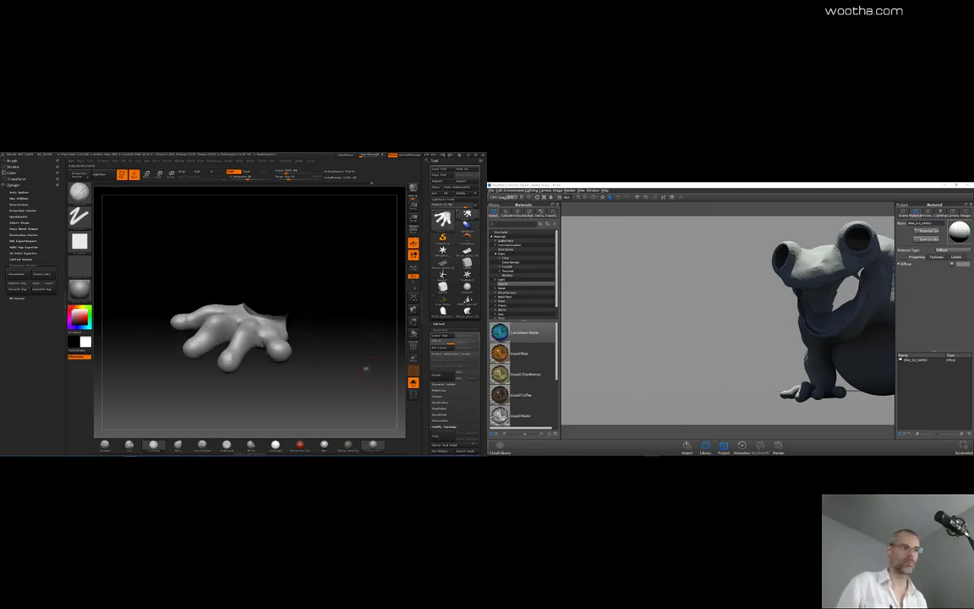
Step: Unhide the rest of the frog, frame both front feet, and send the updated model to the KeyShot render
{"action": "left_click", "coordinate": [365, 368], "text": "ctrl+shift"}
{"action": "left_click_drag", "start_coordinate": [245, 397], "coordinate": [285, 380]}
{"action": "left_click_drag", "start_coordinate": [277, 401], "coordinate": [306, 393]}
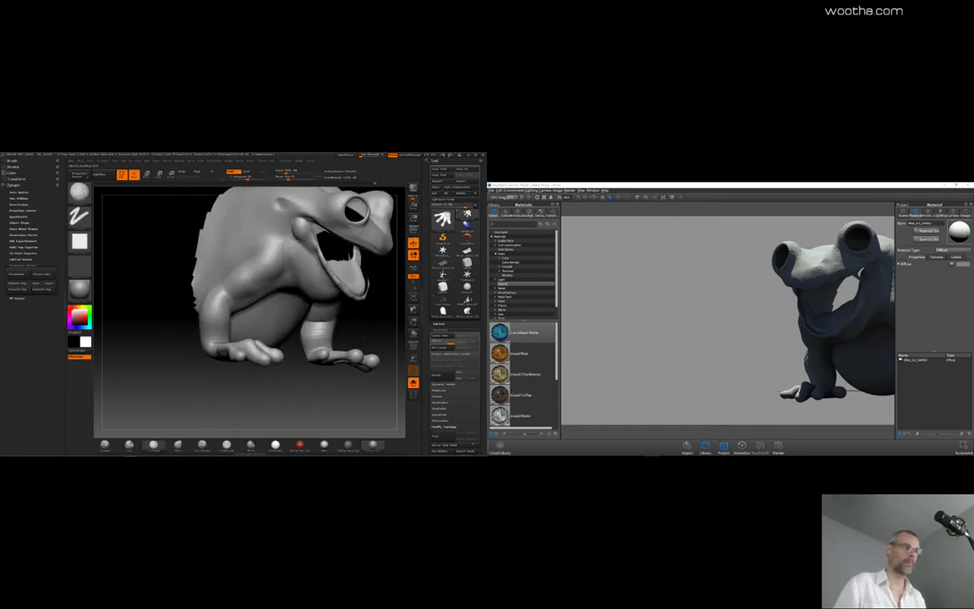
{"action": "left_click", "coordinate": [413, 189]}
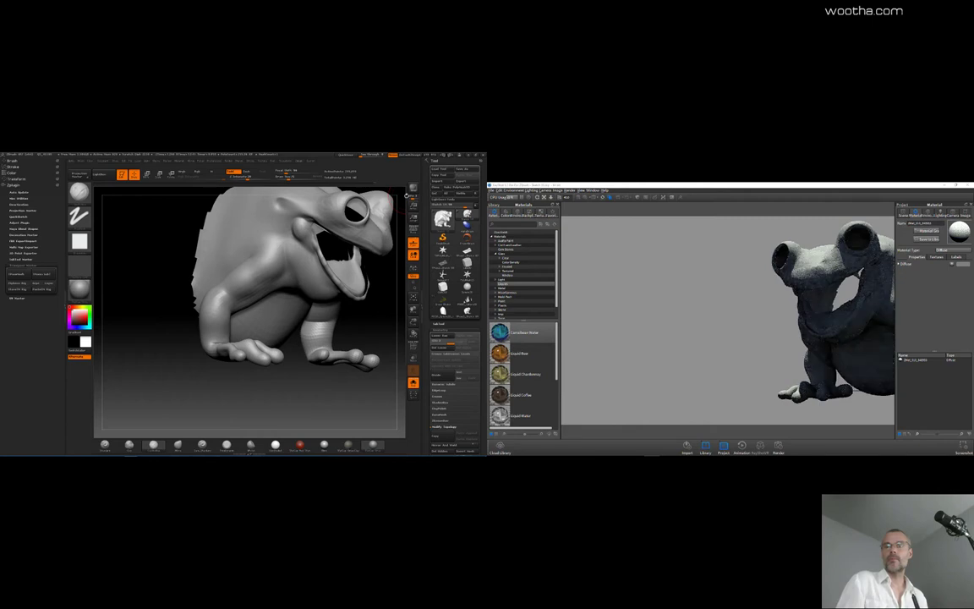
Step: Add volume to the toe joints of the near front foot on the full frog and refresh the KeyShot render
{"action": "left_click_drag", "start_coordinate": [305, 376], "coordinate": [264, 354]}
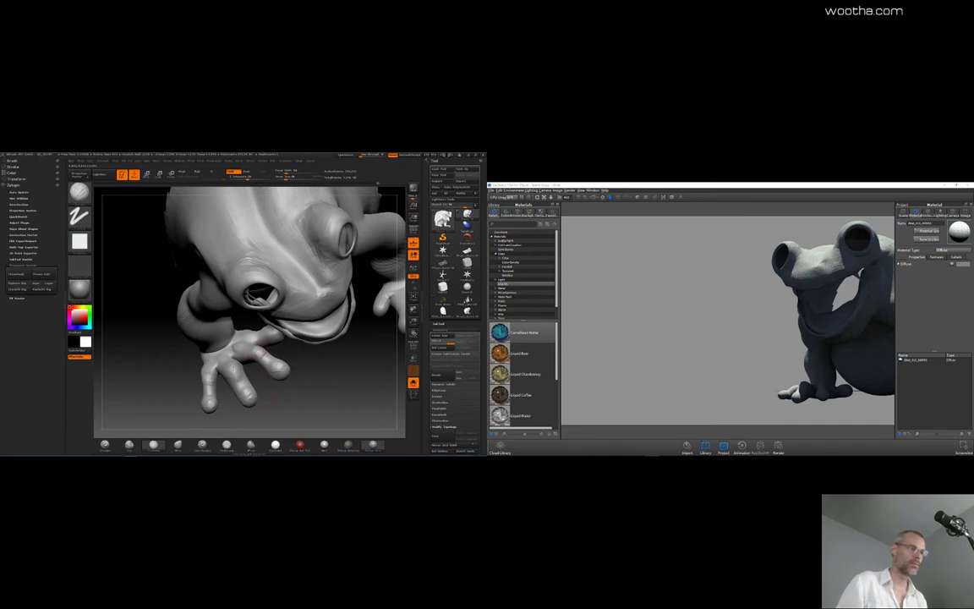
{"action": "left_click_drag", "start_coordinate": [269, 419], "coordinate": [293, 402]}
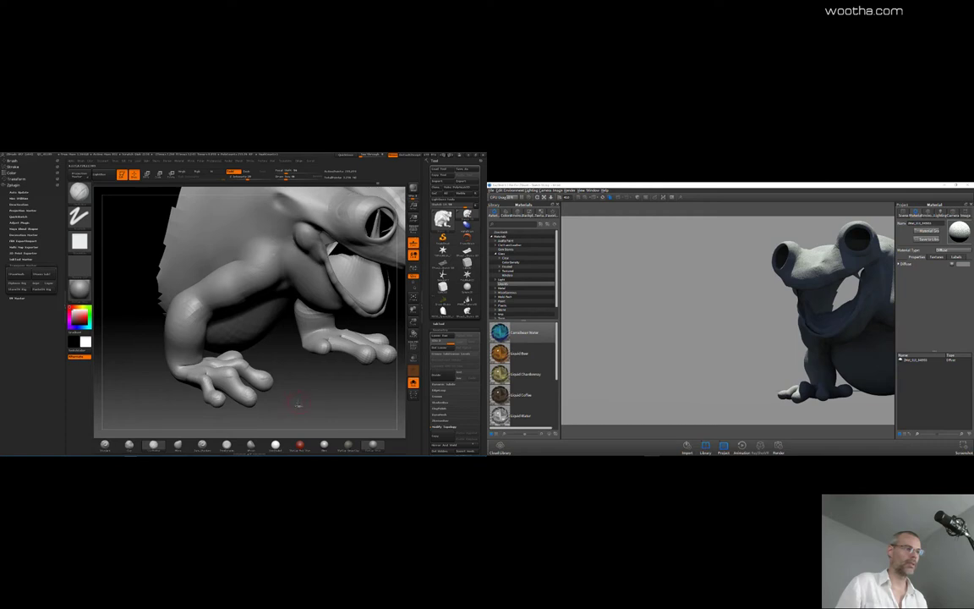
{"action": "left_click_drag", "start_coordinate": [309, 398], "coordinate": [301, 373]}
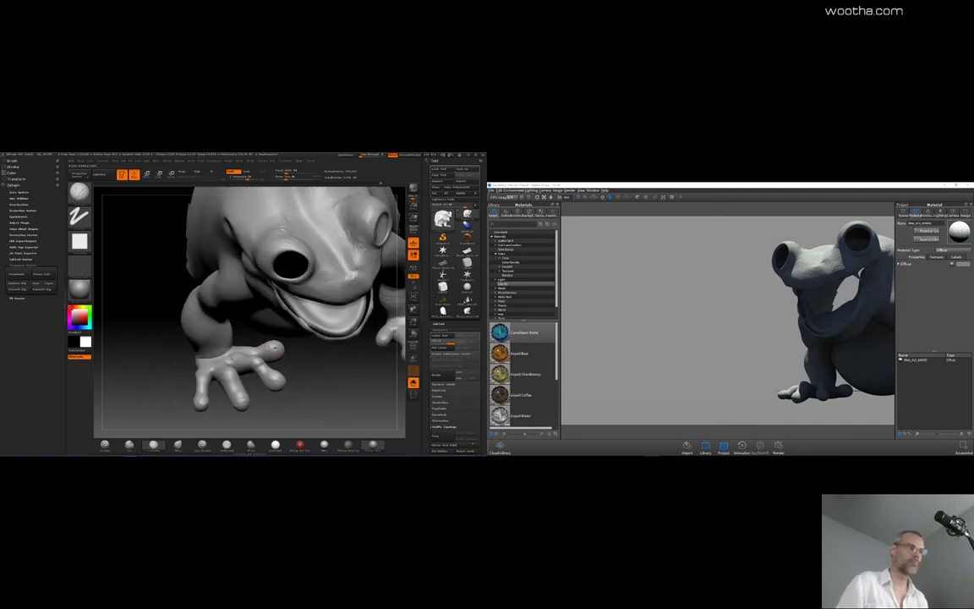
{"action": "left_click_drag", "start_coordinate": [293, 365], "coordinate": [292, 372]}
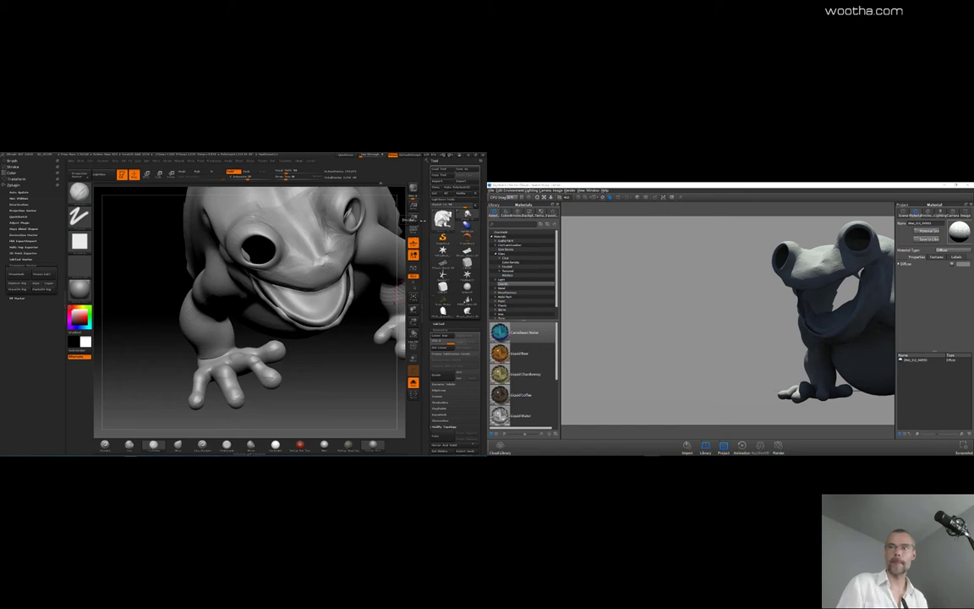
{"action": "left_click_drag", "start_coordinate": [279, 338], "coordinate": [265, 343]}
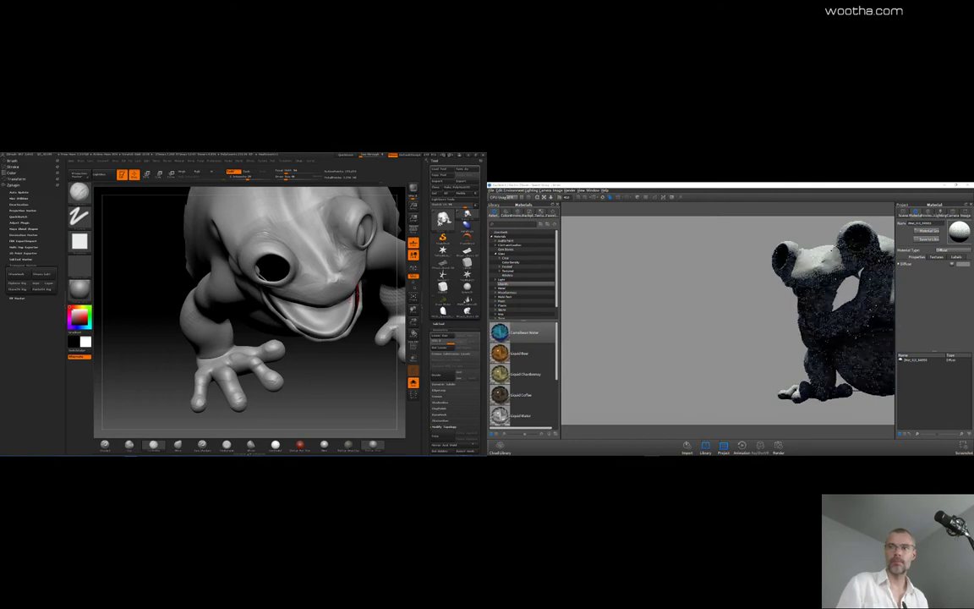
Step: Refine the near front foot's knuckles and inner toes from several angles, updating the render to check the silhouette
{"action": "left_click_drag", "start_coordinate": [246, 326], "coordinate": [270, 344]}
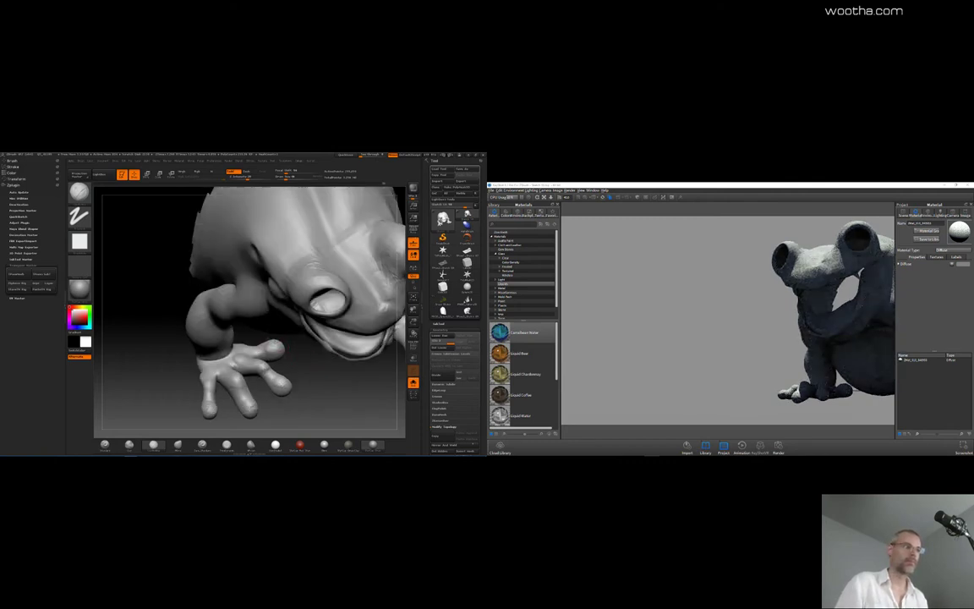
{"action": "left_click_drag", "start_coordinate": [335, 363], "coordinate": [262, 345]}
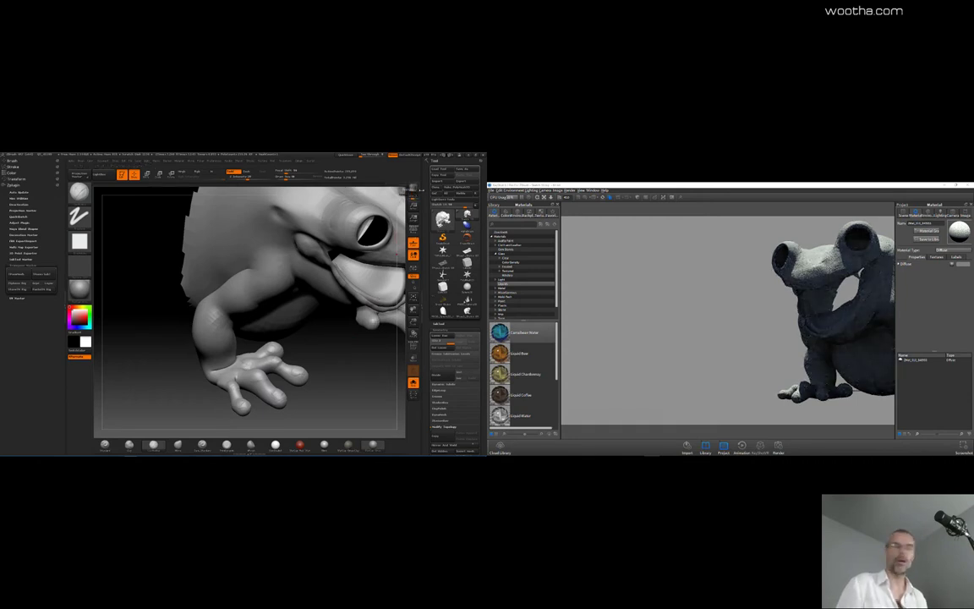
{"action": "left_click_drag", "start_coordinate": [331, 395], "coordinate": [290, 361]}
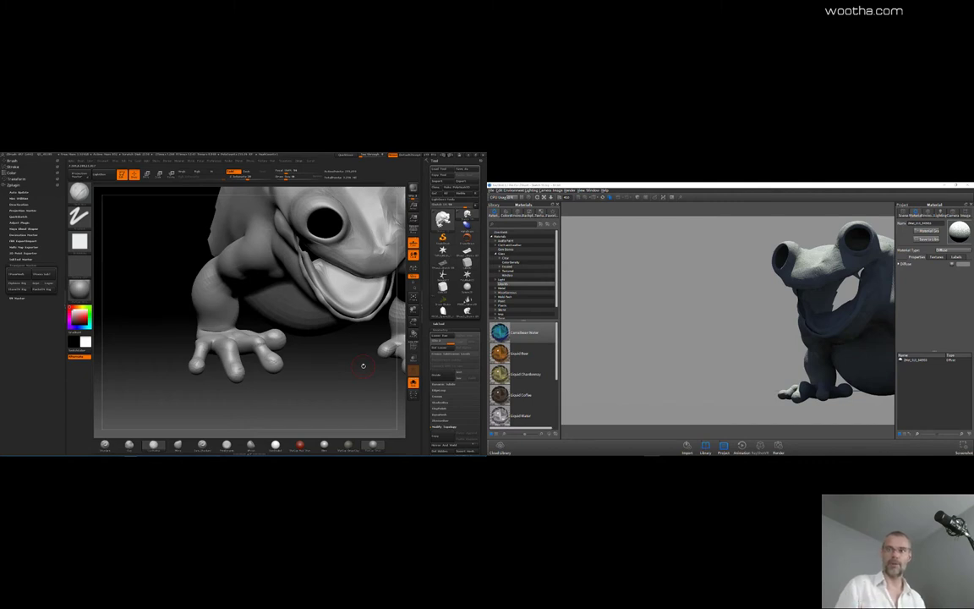
{"action": "left_click_drag", "start_coordinate": [271, 376], "coordinate": [268, 336]}
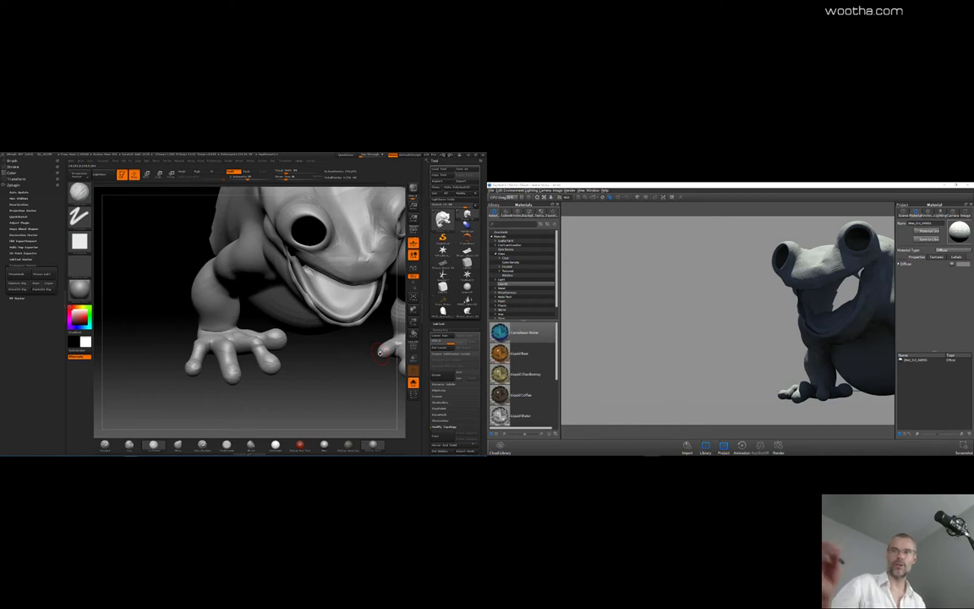
Step: Sculpt the two inner toes of the near front foot further and re-render the frog in KeyShot
{"action": "mouse_move", "coordinate": [318, 364]}
{"action": "left_mouse_down"}
{"action": "mouse_move", "coordinate": [287, 330]}
{"action": "mouse_move", "coordinate": [317, 364]}
{"action": "left_mouse_up"}
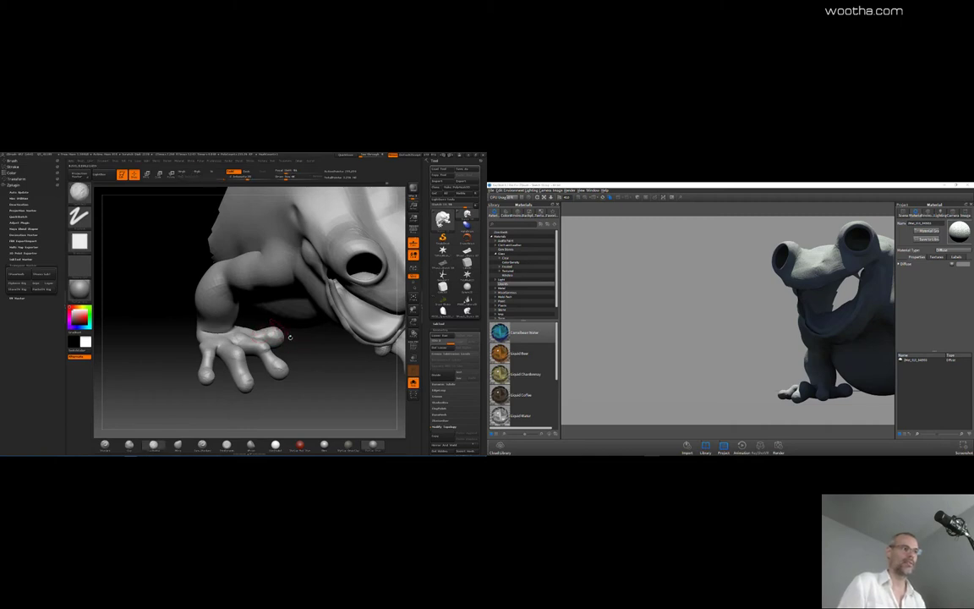
{"action": "left_click_drag", "start_coordinate": [273, 314], "coordinate": [335, 315]}
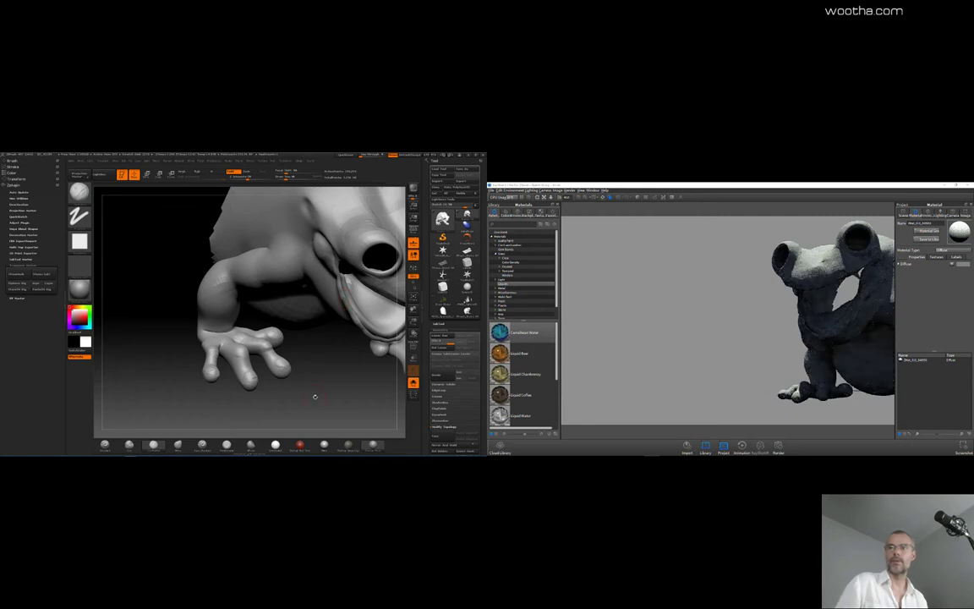
{"action": "mouse_move", "coordinate": [315, 396]}
{"action": "left_mouse_down"}
{"action": "mouse_move", "coordinate": [289, 388]}
{"action": "mouse_move", "coordinate": [321, 399]}
{"action": "left_mouse_up"}
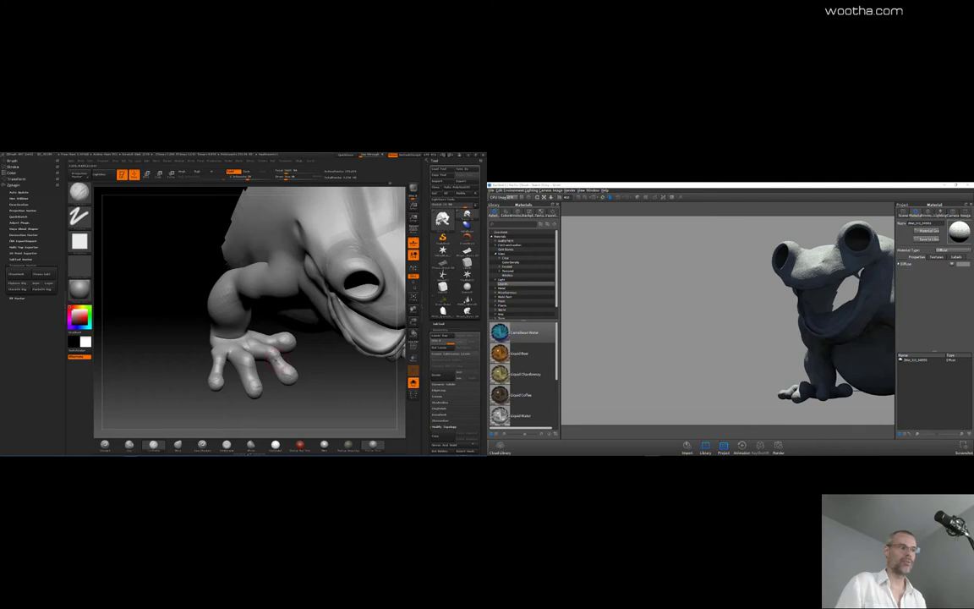
{"action": "left_click_drag", "start_coordinate": [292, 354], "coordinate": [286, 345]}
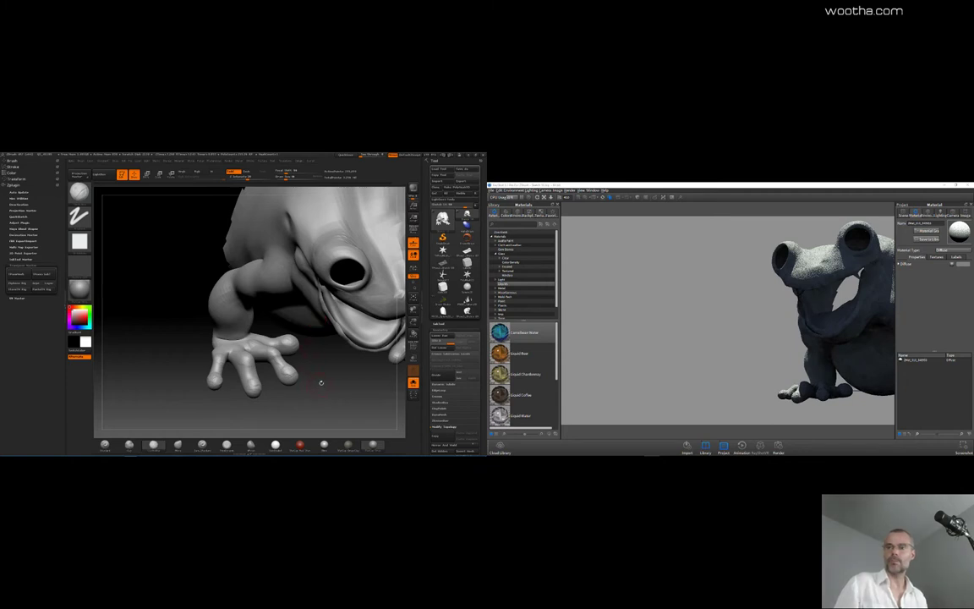
Step: Add volume to the joints of the outer toes on the near front foot, adjusting the brush size while working
{"action": "left_click_drag", "start_coordinate": [325, 398], "coordinate": [196, 319]}
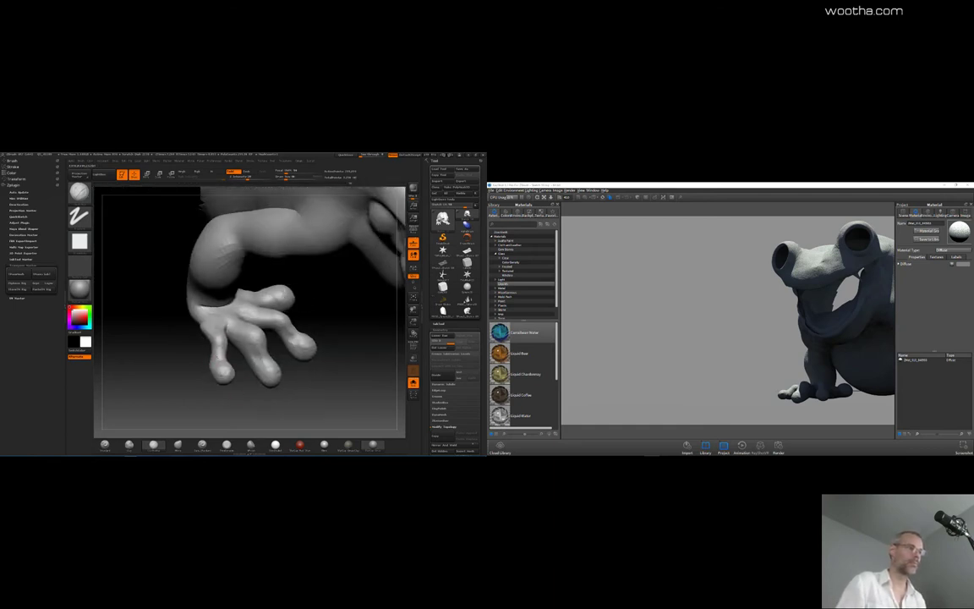
{"action": "mouse_move", "coordinate": [203, 370]}
{"action": "left_mouse_down"}
{"action": "mouse_move", "coordinate": [213, 339]}
{"action": "mouse_move", "coordinate": [223, 355]}
{"action": "left_mouse_up"}
{"action": "key", "text": "space"}
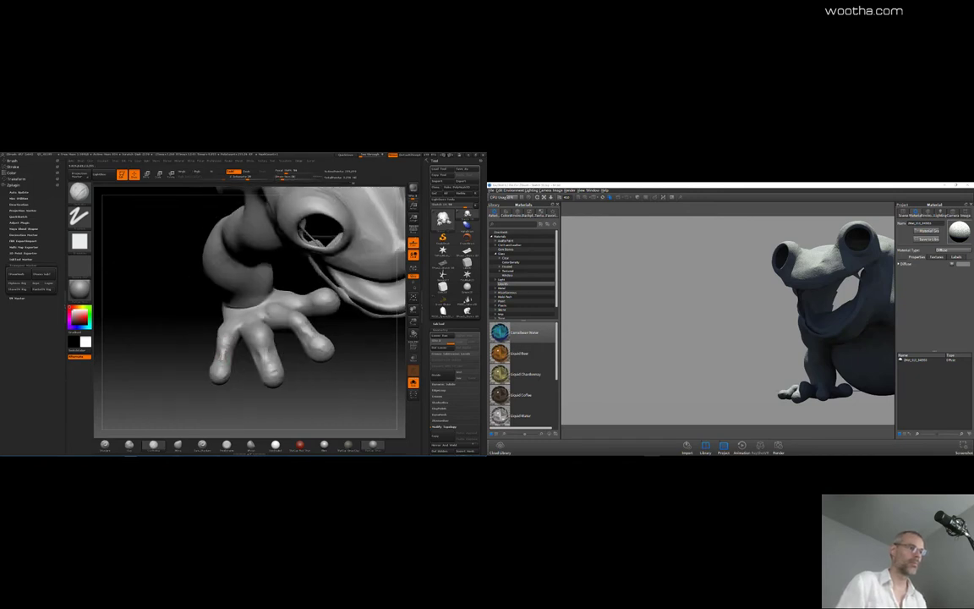
{"action": "key", "text": "space"}
{"action": "left_click_drag", "start_coordinate": [293, 370], "coordinate": [328, 372]}
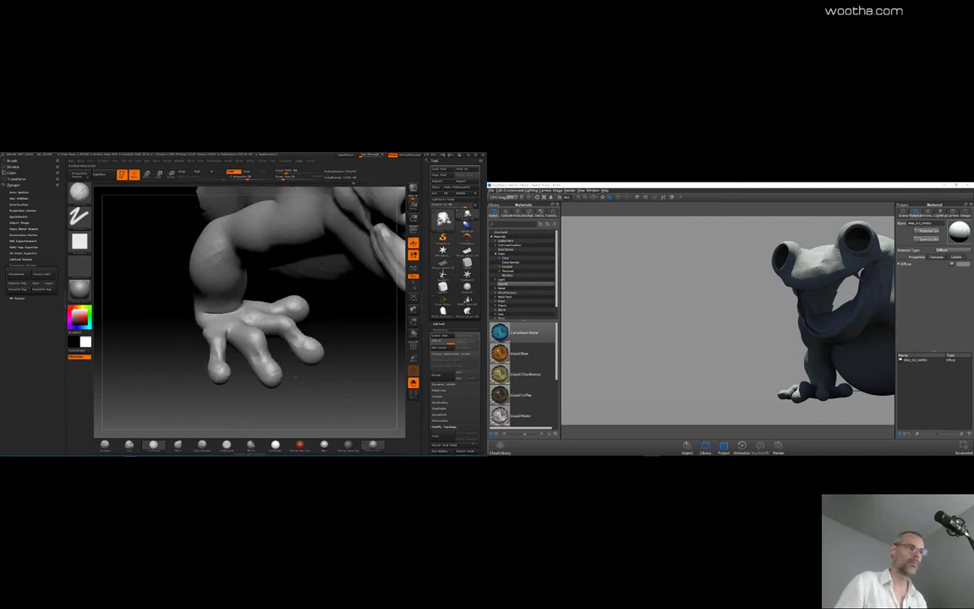
{"action": "right_click_drag", "start_coordinate": [295, 376], "coordinate": [302, 332]}
Step: Sculpt and smooth the area behind the innermost toe tip of the near front foot and refresh the KeyShot render
{"action": "left_click_drag", "start_coordinate": [350, 342], "coordinate": [326, 311]}
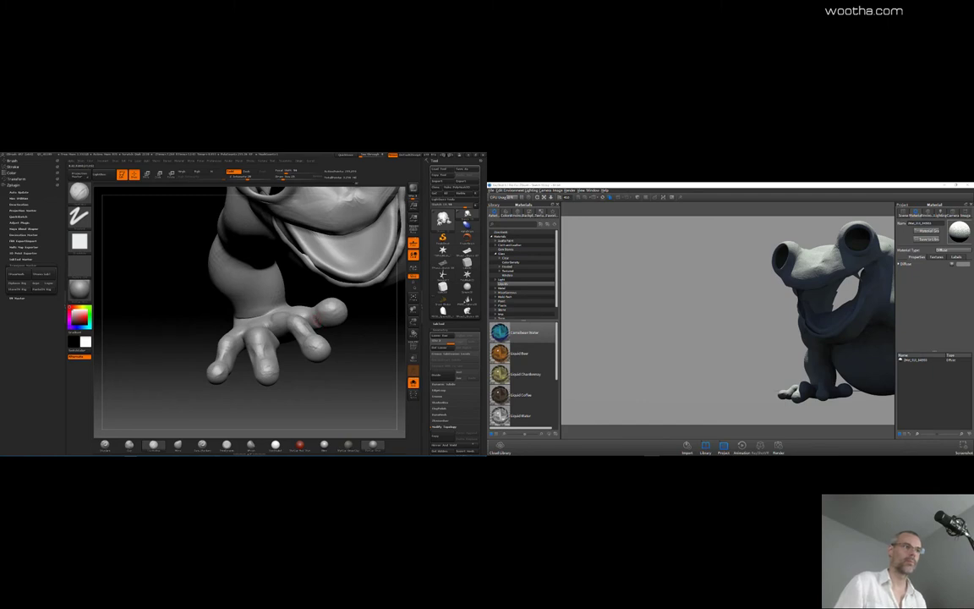
{"action": "right_click_drag", "start_coordinate": [323, 332], "coordinate": [326, 339]}
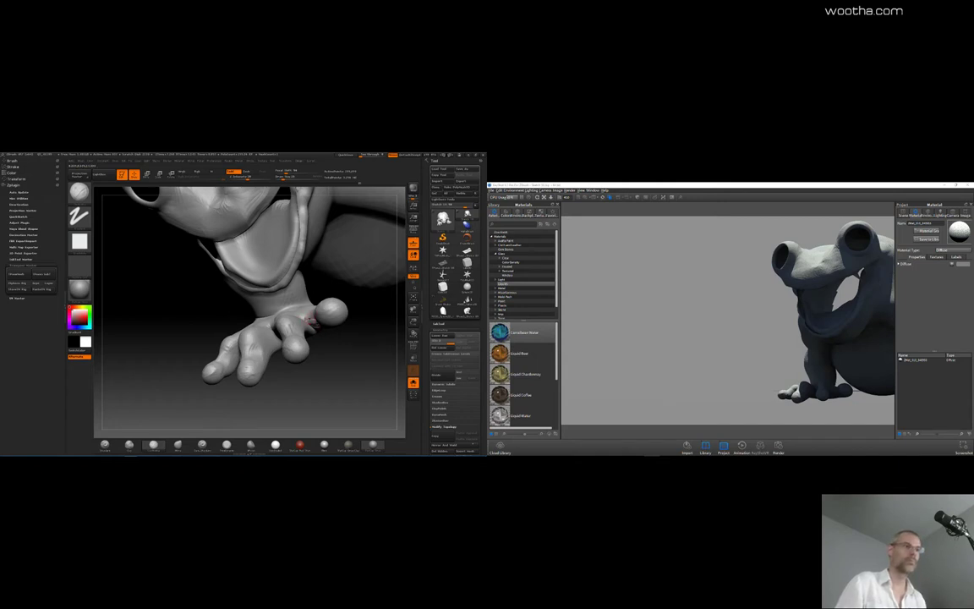
{"action": "key", "text": "shift"}
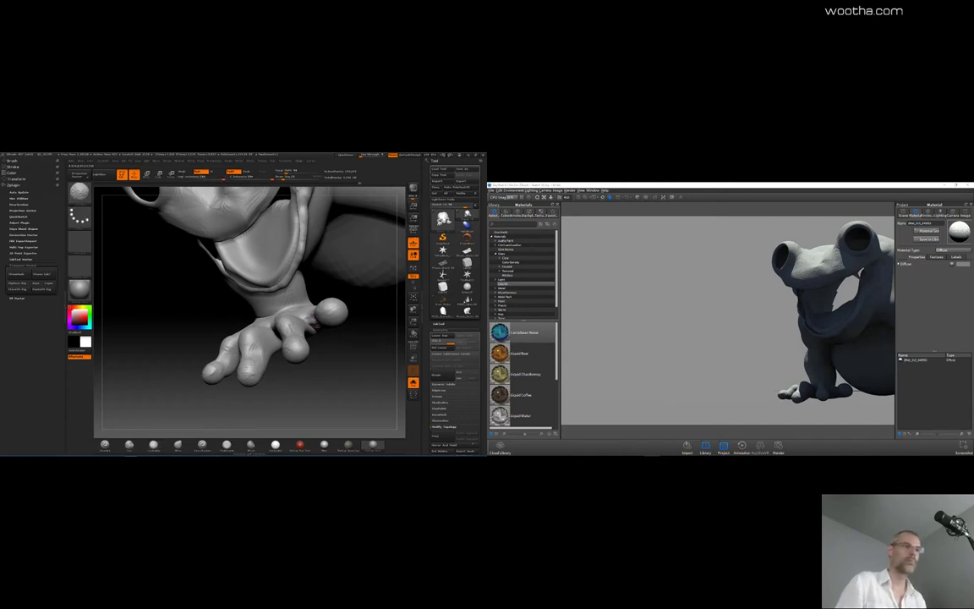
{"action": "mouse_move", "coordinate": [331, 349]}
{"action": "left_mouse_down"}
{"action": "mouse_move", "coordinate": [353, 363]}
{"action": "mouse_move", "coordinate": [365, 340]}
{"action": "mouse_move", "coordinate": [369, 347]}
{"action": "left_mouse_up"}
{"action": "right_click_drag", "start_coordinate": [369, 346], "coordinate": [377, 334]}
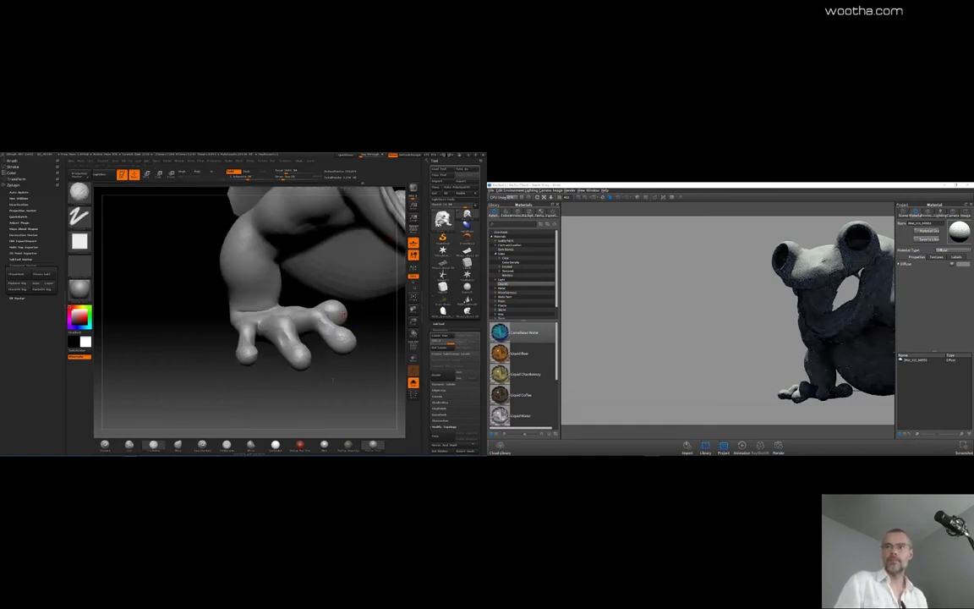
Step: Reshape the outermost toe of the near front foot with the Move Topological brush
{"action": "mouse_move", "coordinate": [333, 380]}
{"action": "left_mouse_down"}
{"action": "mouse_move", "coordinate": [261, 359]}
{"action": "mouse_move", "coordinate": [251, 386]}
{"action": "mouse_move", "coordinate": [272, 385]}
{"action": "left_mouse_up"}
{"action": "key", "text": "b"}
{"action": "key", "text": "m"}
{"action": "key", "text": "t"}
{"action": "key", "text": "space"}
{"action": "mouse_move", "coordinate": [254, 339]}
{"action": "left_mouse_down"}
{"action": "mouse_move", "coordinate": [241, 359]}
{"action": "mouse_move", "coordinate": [258, 334]}
{"action": "left_mouse_up"}
{"action": "key", "text": "space"}
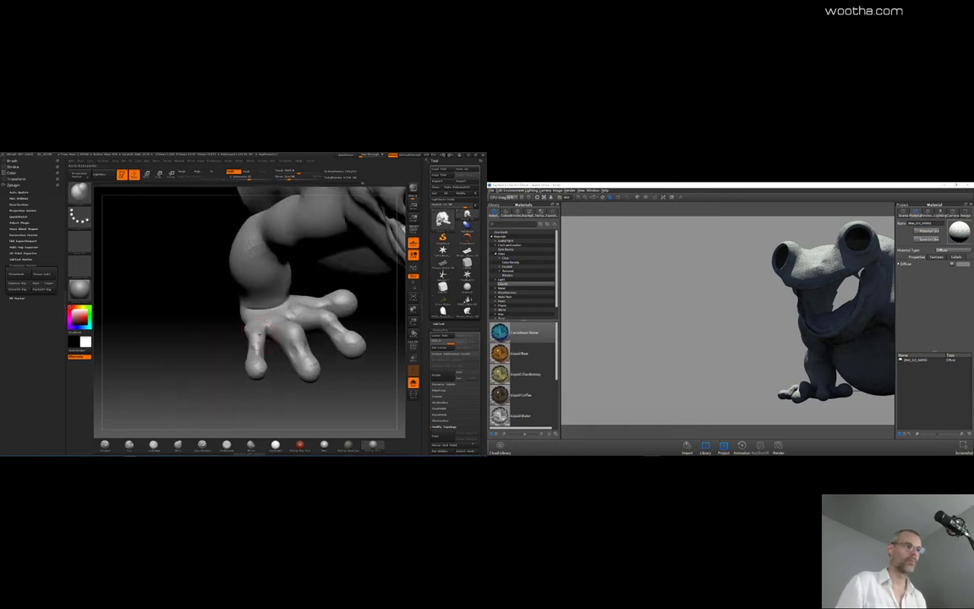
Step: Reposition the near front foot's toes from several angles with a resized Move Topological brush and re-render the frog in KeyShot
{"action": "right_click_drag", "start_coordinate": [231, 305], "coordinate": [253, 326]}
{"action": "key", "text": "space"}
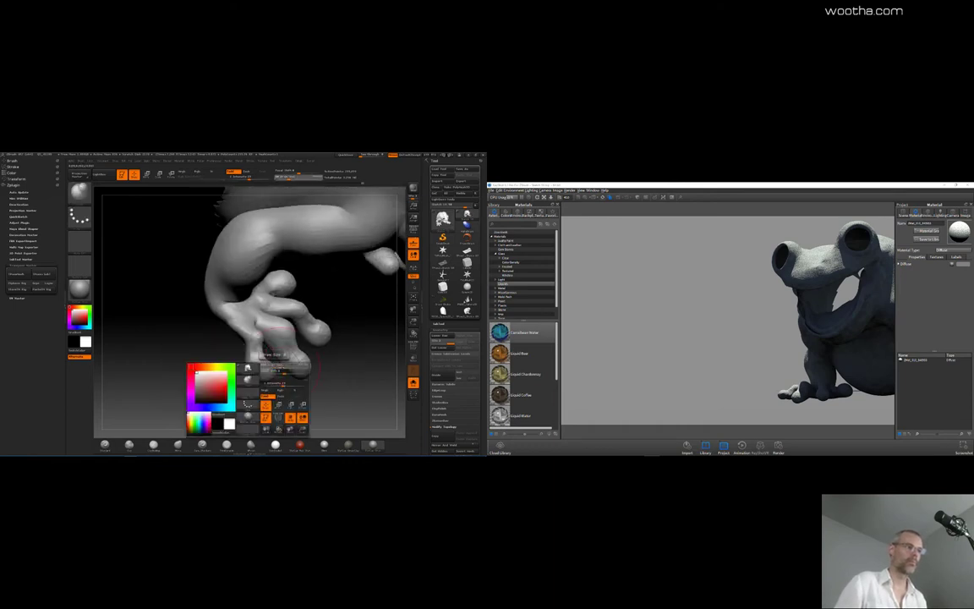
{"action": "left_click_drag", "start_coordinate": [283, 370], "coordinate": [262, 363]}
{"action": "mouse_move", "coordinate": [265, 364]}
{"action": "right_mouse_down"}
{"action": "mouse_move", "coordinate": [257, 375]}
{"action": "mouse_move", "coordinate": [271, 369]}
{"action": "right_mouse_up"}
{"action": "key", "text": "space"}
{"action": "left_click_drag", "start_coordinate": [272, 366], "coordinate": [276, 366]}
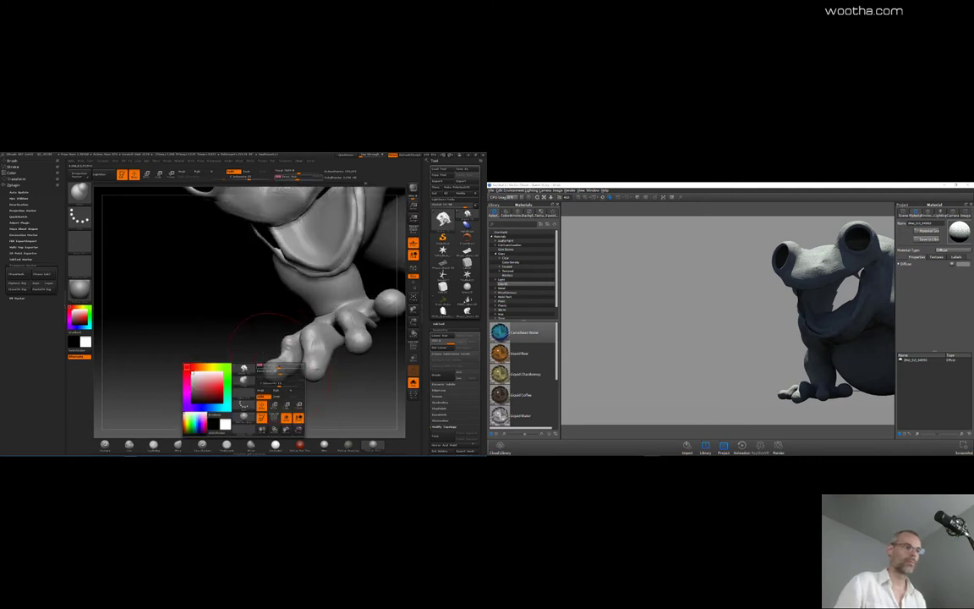
{"action": "right_click_drag", "start_coordinate": [247, 330], "coordinate": [254, 336]}
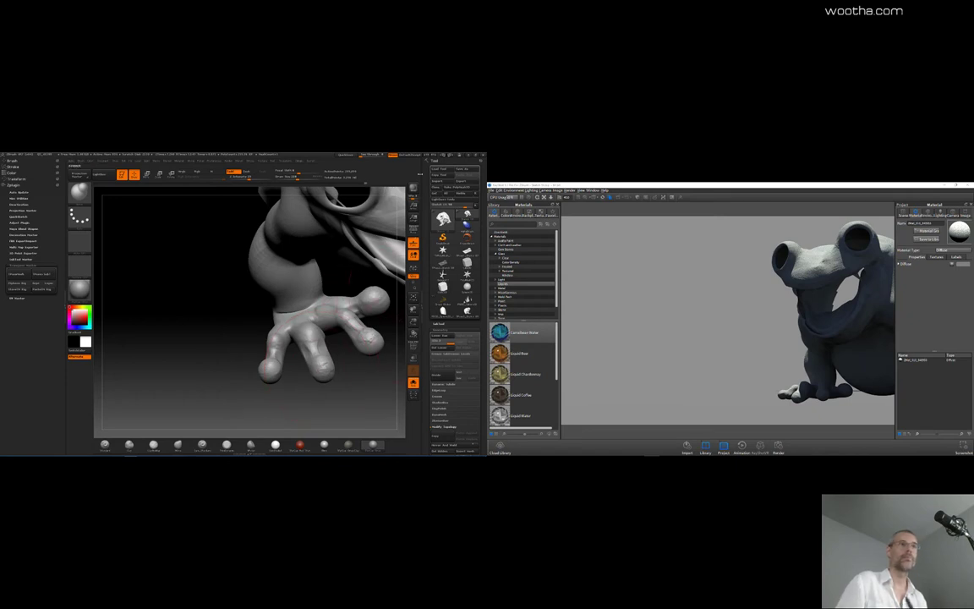
{"action": "left_click", "coordinate": [414, 188]}
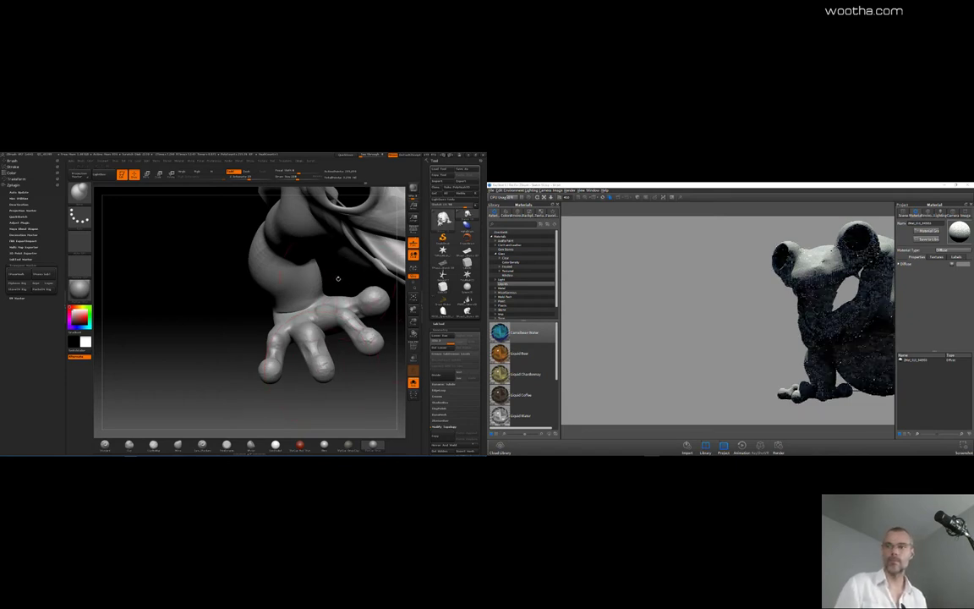
Step: Reshape the sole and toes of the near front foot from underneath and update the KeyShot render
{"action": "left_click_drag", "start_coordinate": [251, 347], "coordinate": [322, 300]}
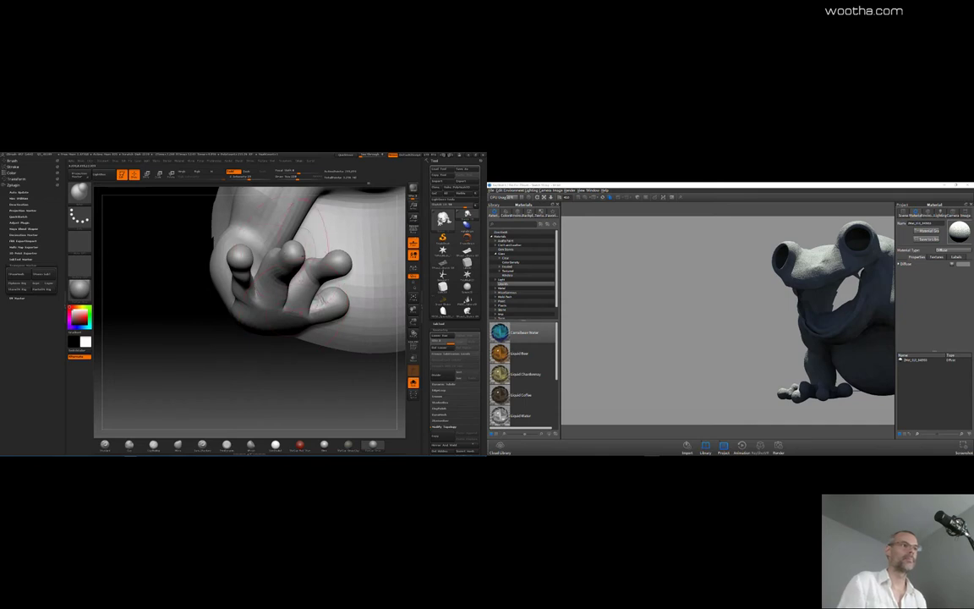
{"action": "left_click_drag", "start_coordinate": [259, 328], "coordinate": [281, 362]}
{"action": "left_click_drag", "start_coordinate": [238, 296], "coordinate": [205, 296]}
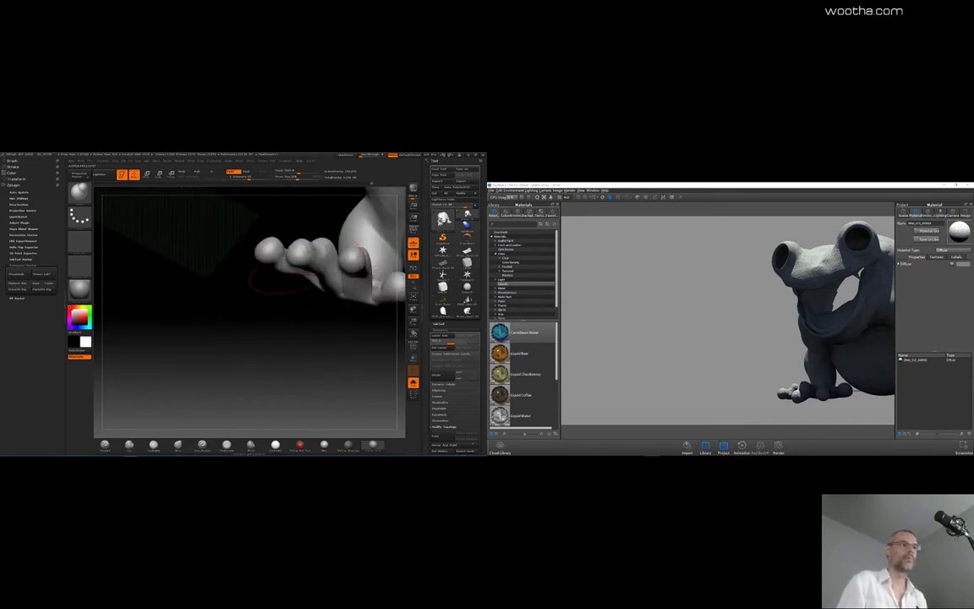
{"action": "left_click_drag", "start_coordinate": [330, 315], "coordinate": [310, 330]}
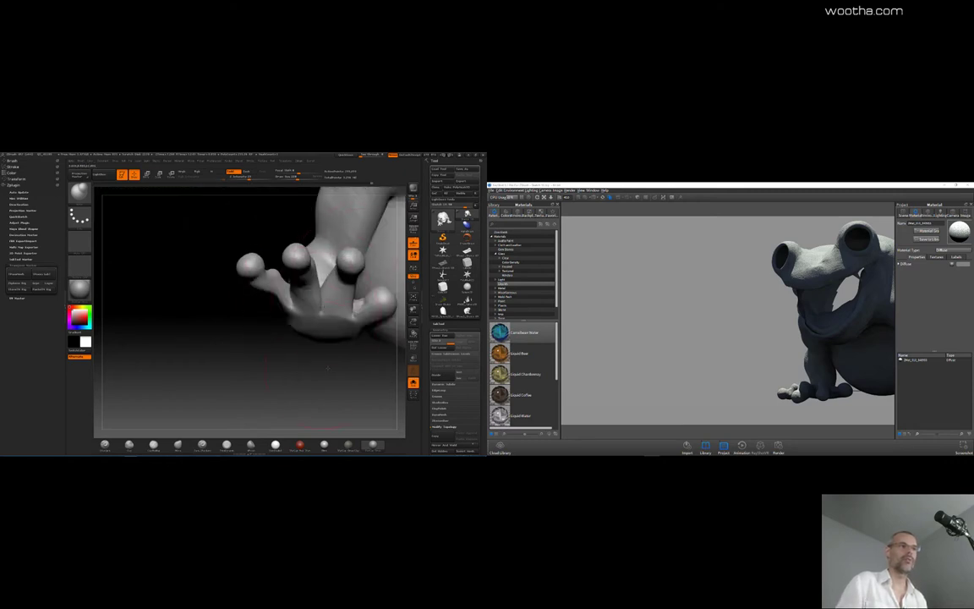
{"action": "left_click_drag", "start_coordinate": [283, 222], "coordinate": [279, 239]}
{"action": "left_click_drag", "start_coordinate": [347, 258], "coordinate": [346, 342]}
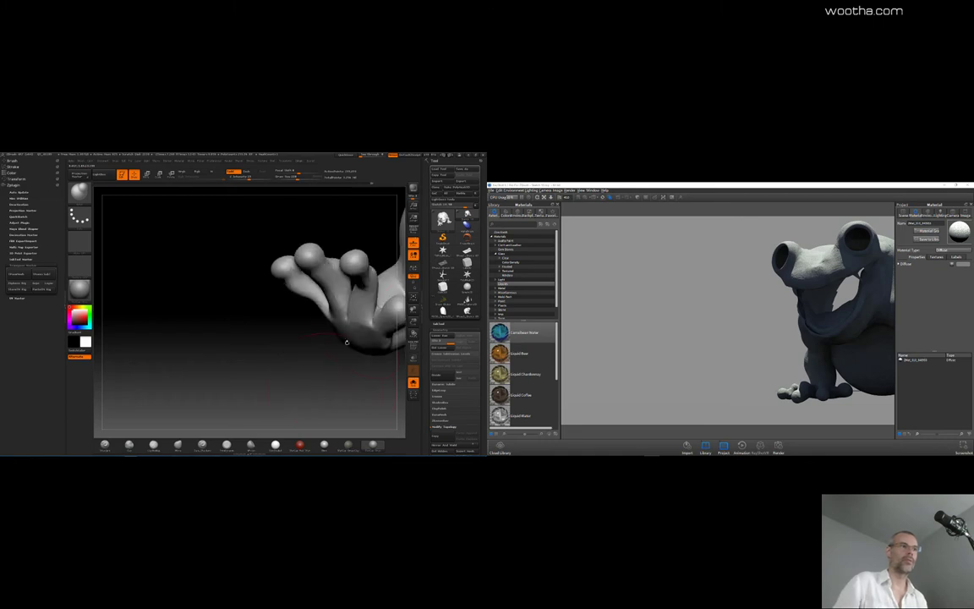
{"action": "left_click_drag", "start_coordinate": [287, 328], "coordinate": [346, 292]}
{"action": "left_click_drag", "start_coordinate": [347, 347], "coordinate": [355, 324]}
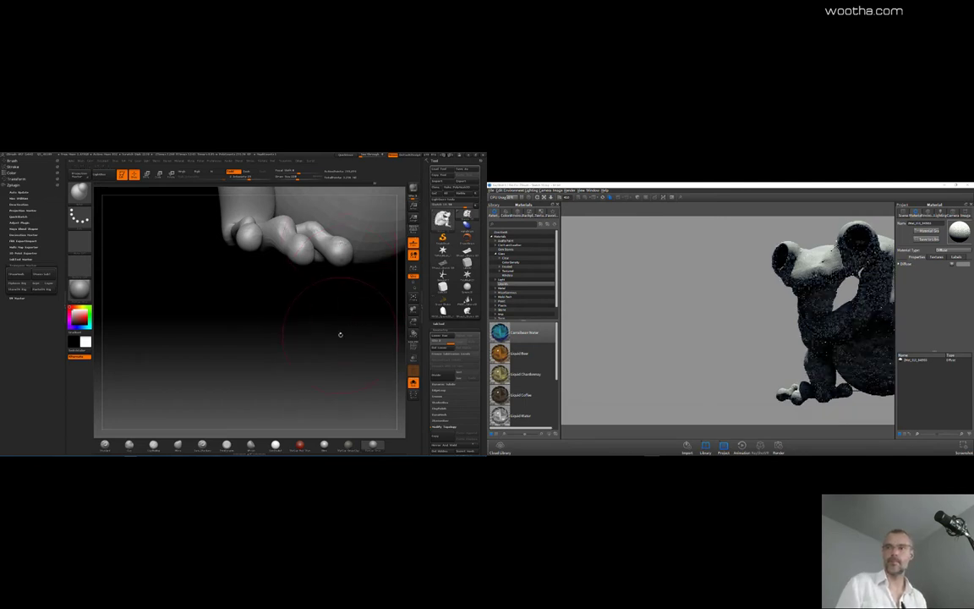
Step: Bring back all the hidden scene elements and send the full swamp scene to the KeyShot render
{"action": "left_click", "coordinate": [413, 383]}
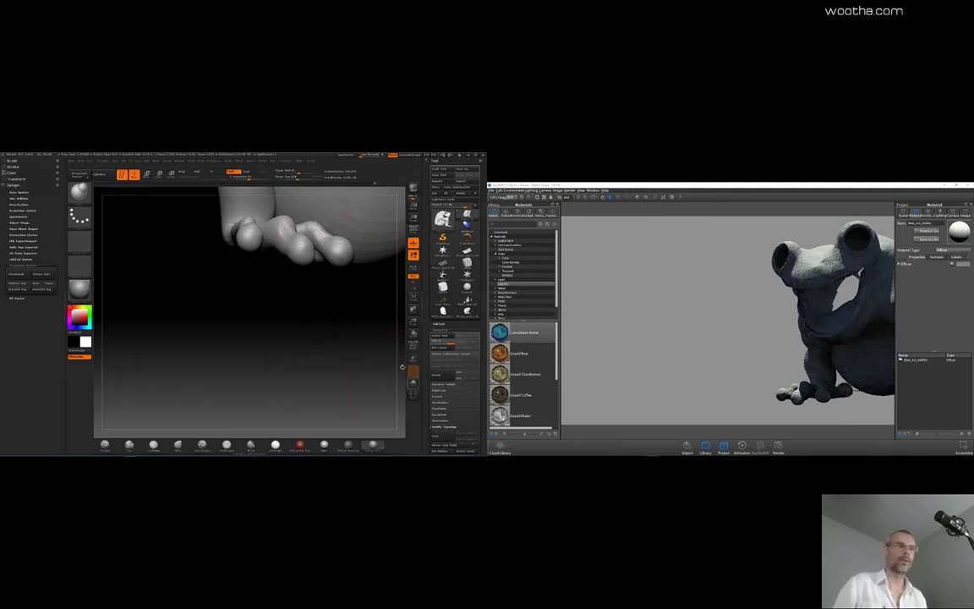
{"action": "left_click", "coordinate": [413, 190]}
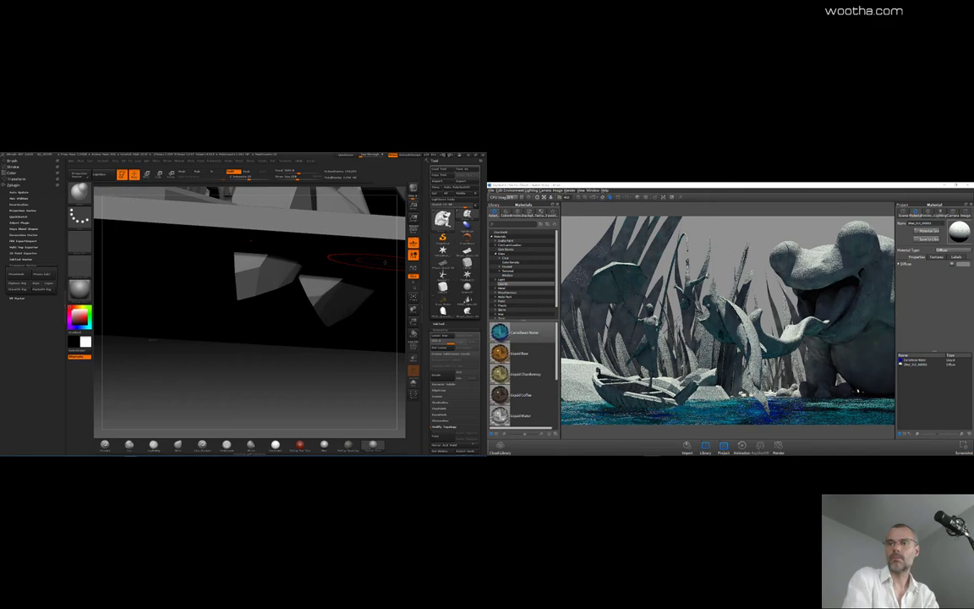
{"action": "left_click_drag", "start_coordinate": [315, 359], "coordinate": [250, 361]}
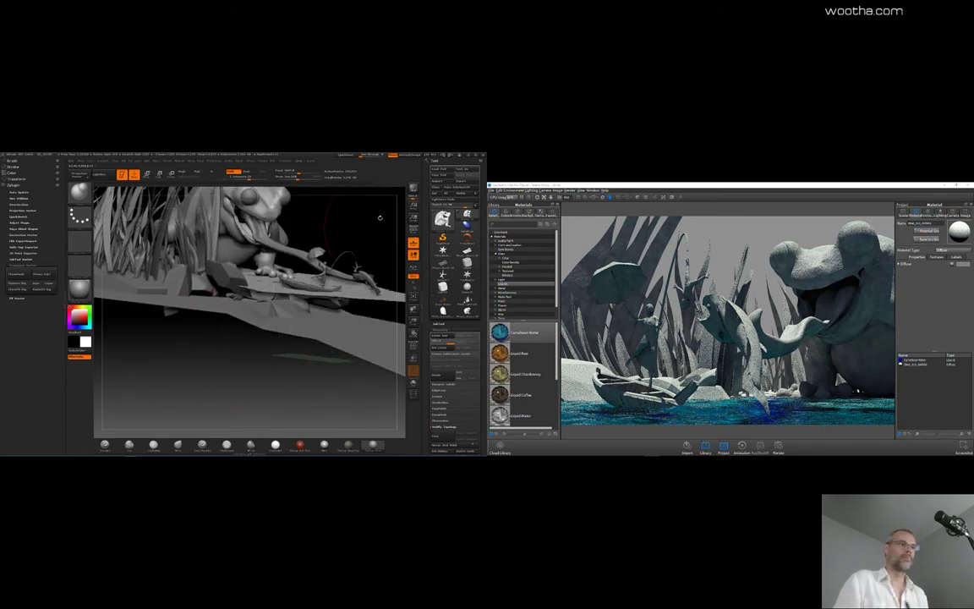
{"action": "mouse_move", "coordinate": [378, 217]}
{"action": "left_mouse_down"}
{"action": "mouse_move", "coordinate": [369, 237]}
{"action": "mouse_move", "coordinate": [386, 219]}
{"action": "mouse_move", "coordinate": [372, 238]}
{"action": "mouse_move", "coordinate": [383, 218]}
{"action": "mouse_move", "coordinate": [380, 262]}
{"action": "left_mouse_up"}
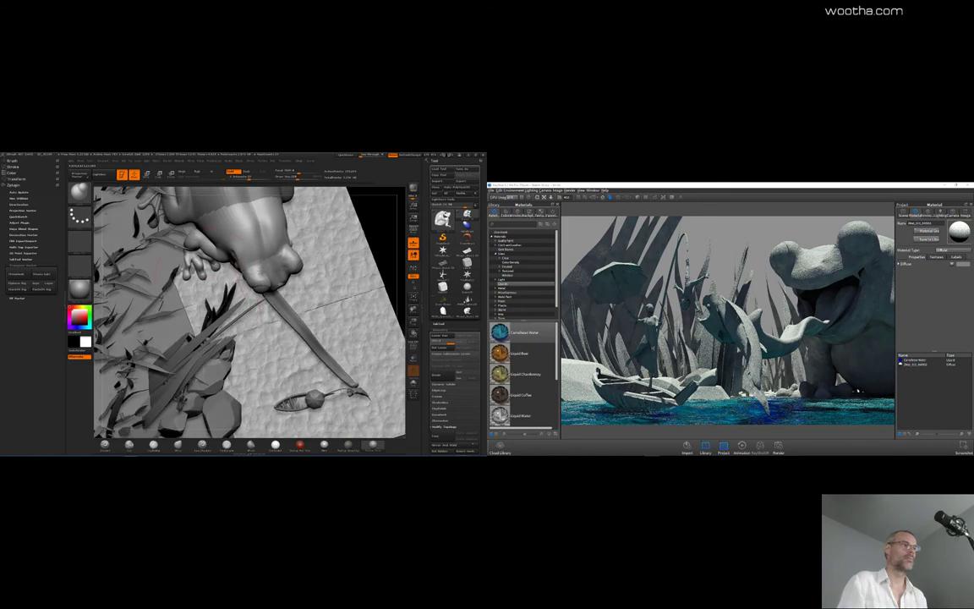
Step: Examine how the frog's front feet sit against the water surface and reeds from above and from the side
{"action": "right_click", "coordinate": [174, 314]}
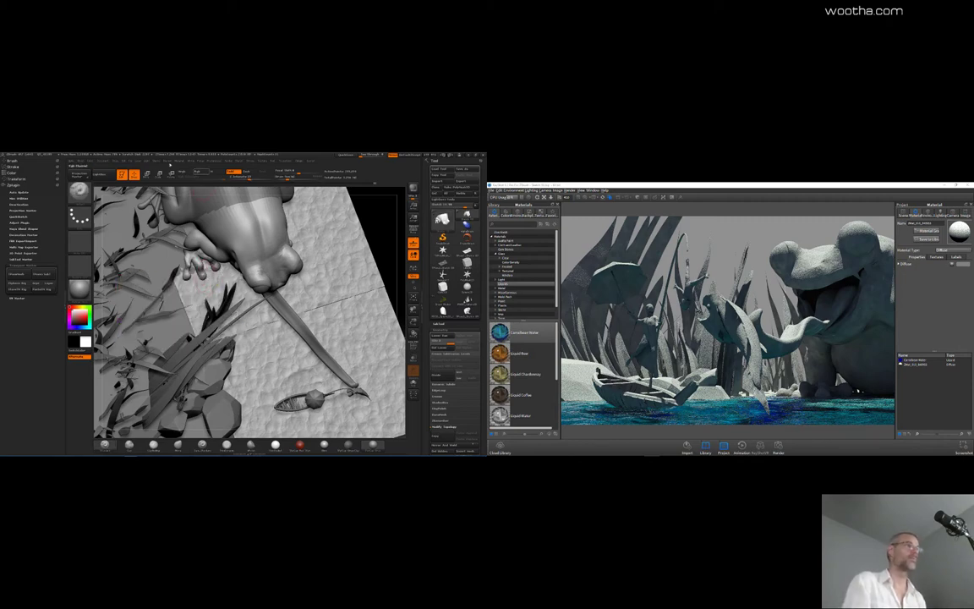
{"action": "left_click", "coordinate": [247, 159]}
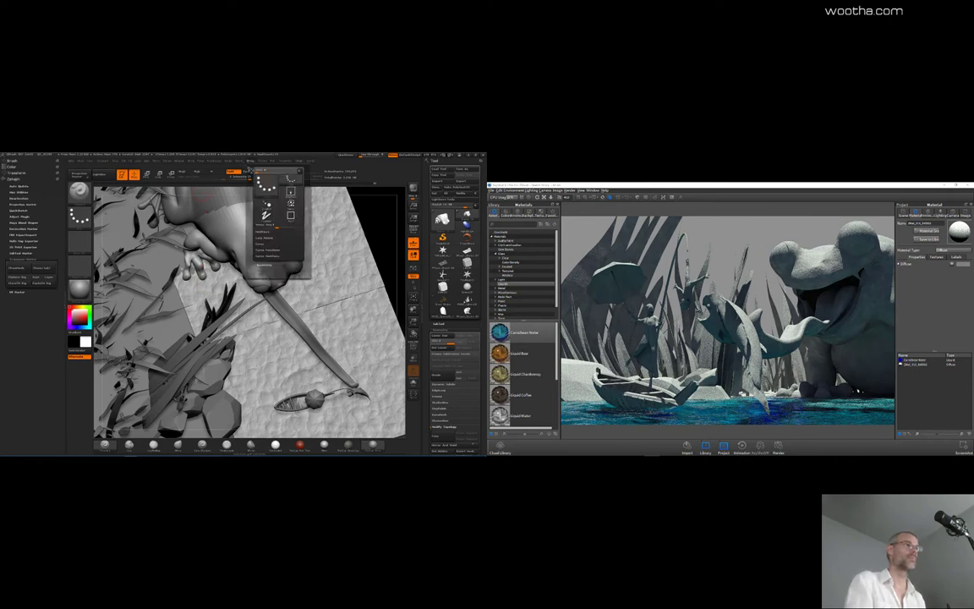
{"action": "left_click", "coordinate": [254, 225]}
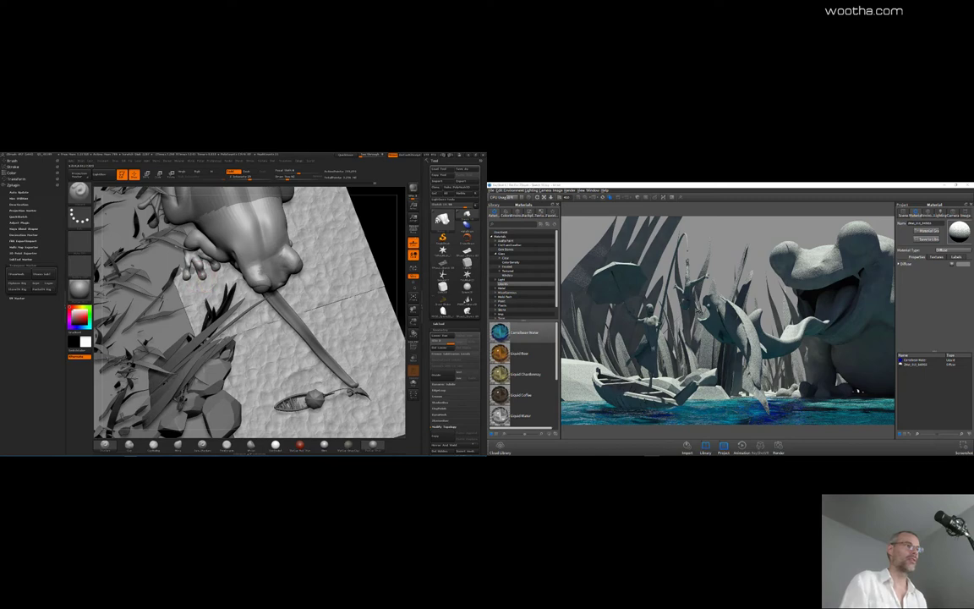
{"action": "right_click_drag", "start_coordinate": [211, 276], "coordinate": [220, 269]}
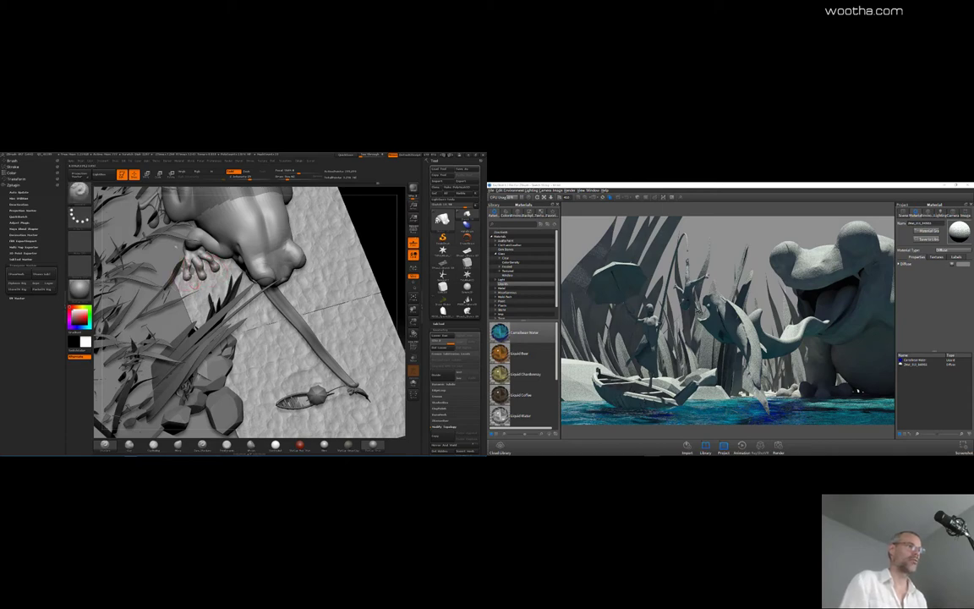
{"action": "left_click_drag", "start_coordinate": [373, 235], "coordinate": [371, 257]}
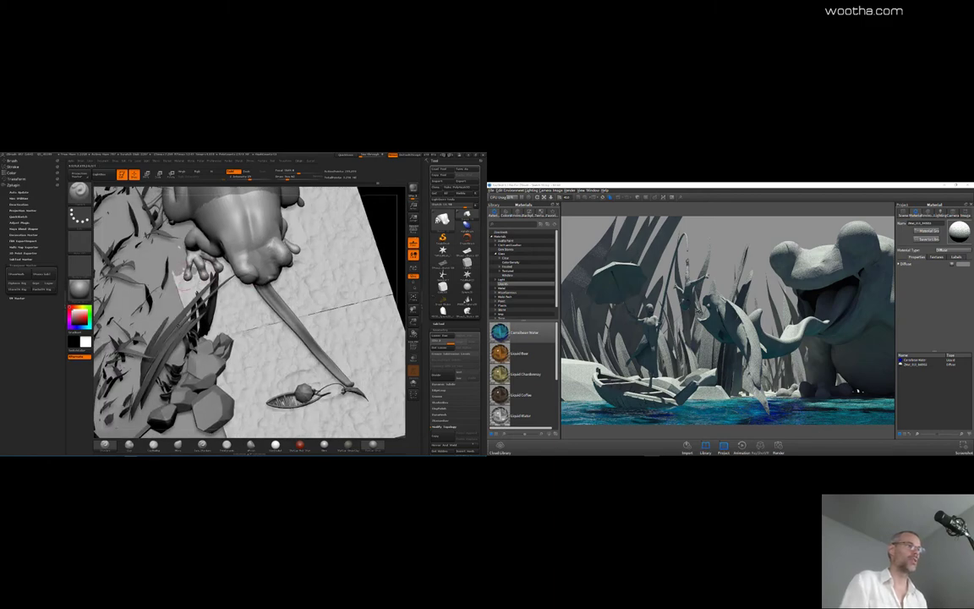
{"action": "left_click_drag", "start_coordinate": [350, 206], "coordinate": [203, 283]}
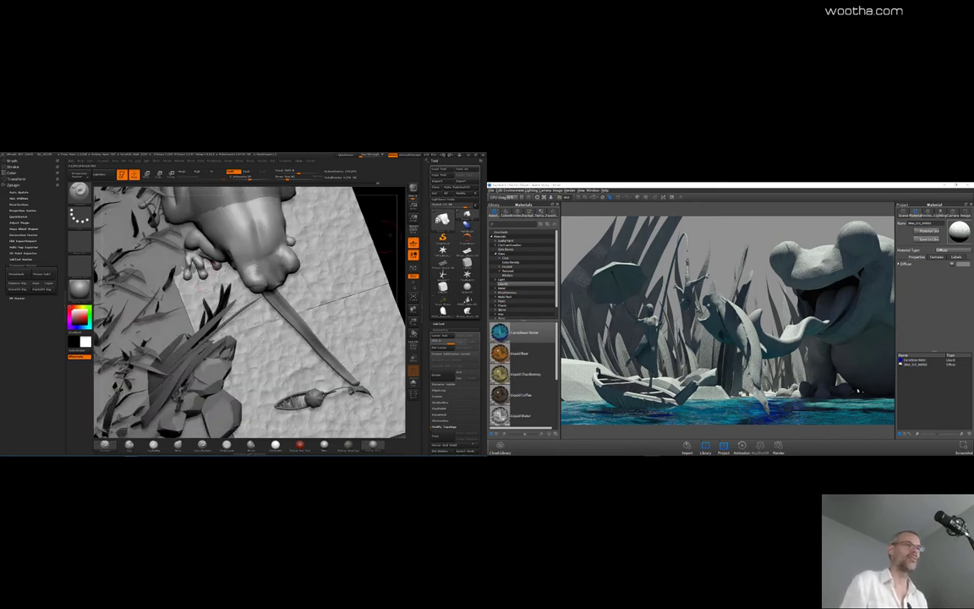
{"action": "left_click_drag", "start_coordinate": [203, 265], "coordinate": [206, 286]}
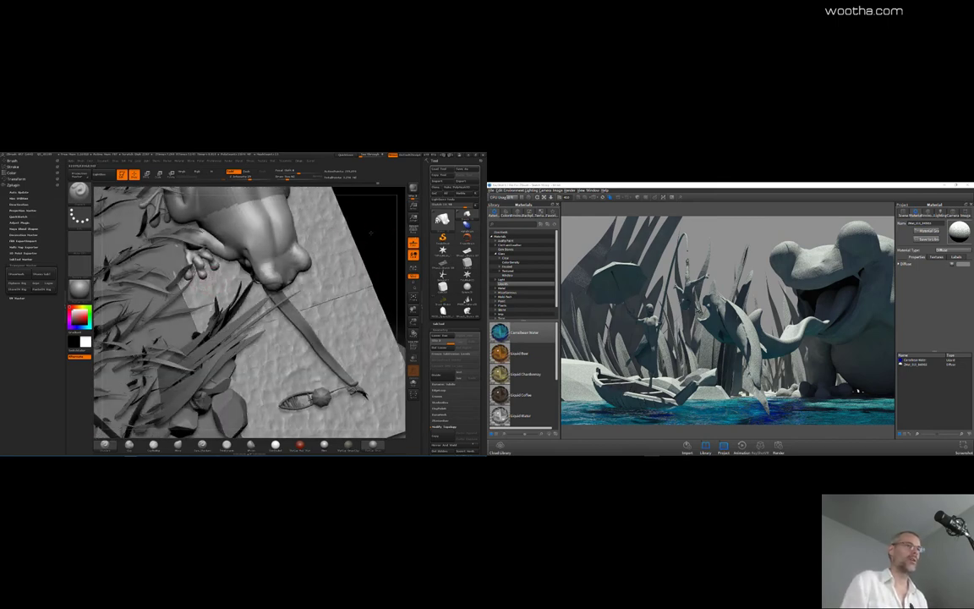
{"action": "left_click_drag", "start_coordinate": [371, 232], "coordinate": [201, 273]}
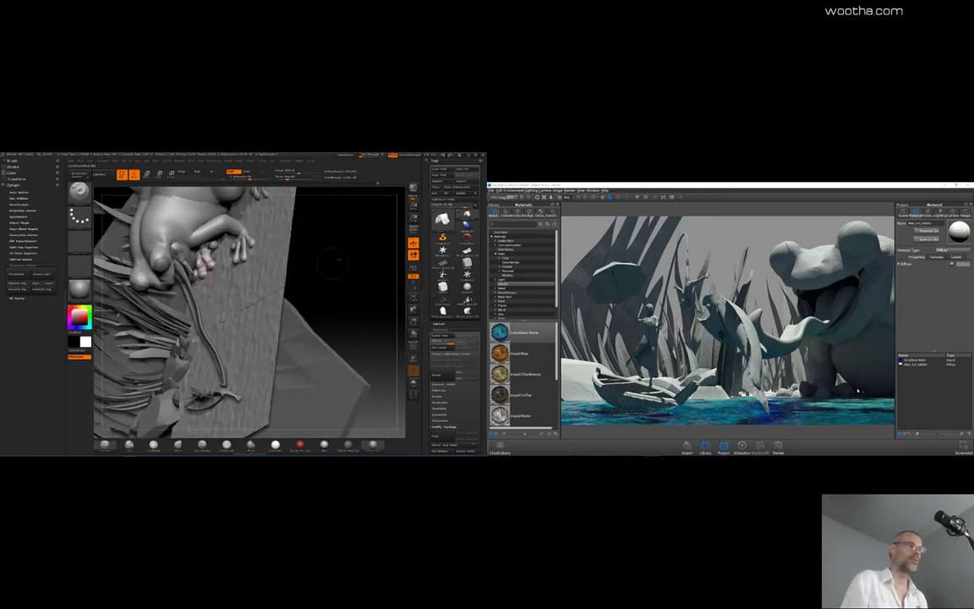
{"action": "left_click_drag", "start_coordinate": [331, 261], "coordinate": [223, 262]}
{"action": "left_click_drag", "start_coordinate": [343, 261], "coordinate": [374, 306]}
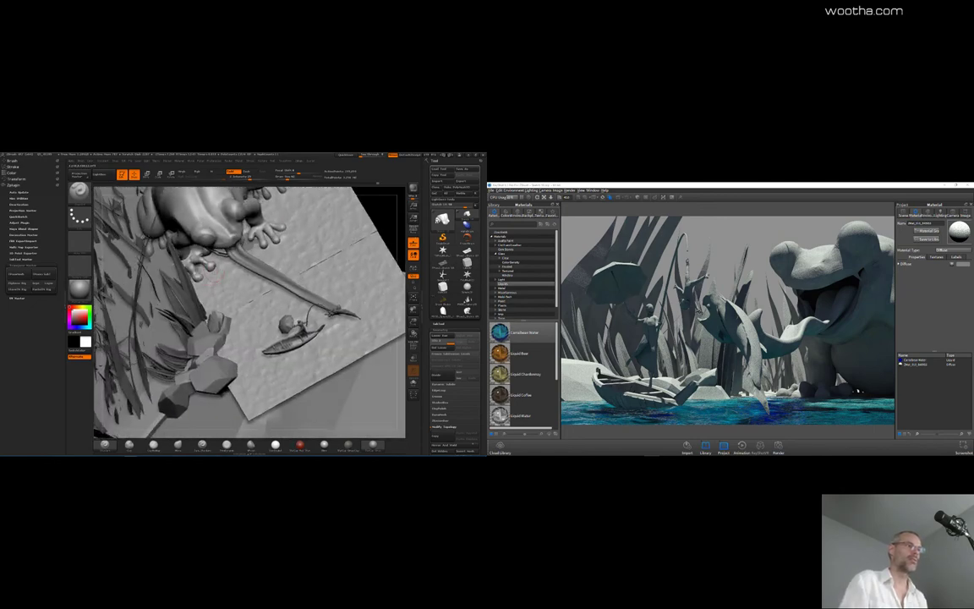
{"action": "left_click_drag", "start_coordinate": [360, 200], "coordinate": [385, 202]}
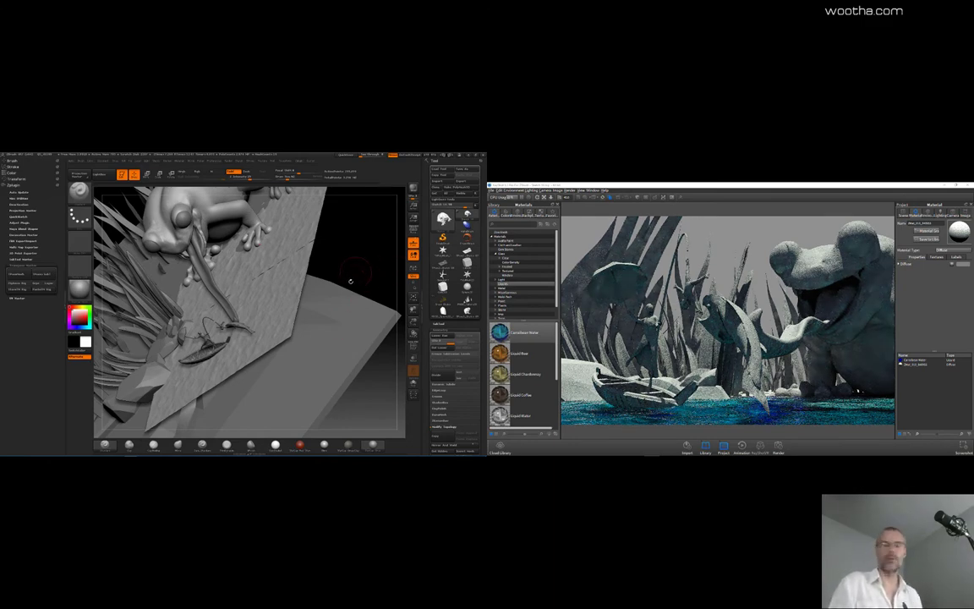
{"action": "left_click_drag", "start_coordinate": [351, 287], "coordinate": [368, 221]}
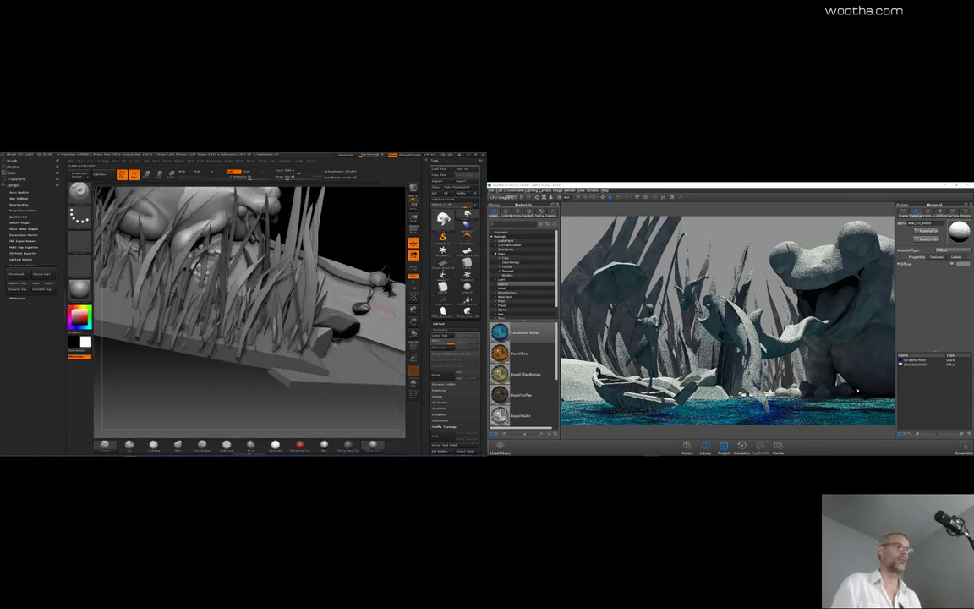
Step: Isolate the frog, reshape the toes of its right front foot with a resized Move Topological brush, and update the KeyShot render
{"action": "left_click", "coordinate": [414, 383]}
{"action": "left_click_drag", "start_coordinate": [381, 279], "coordinate": [293, 366]}
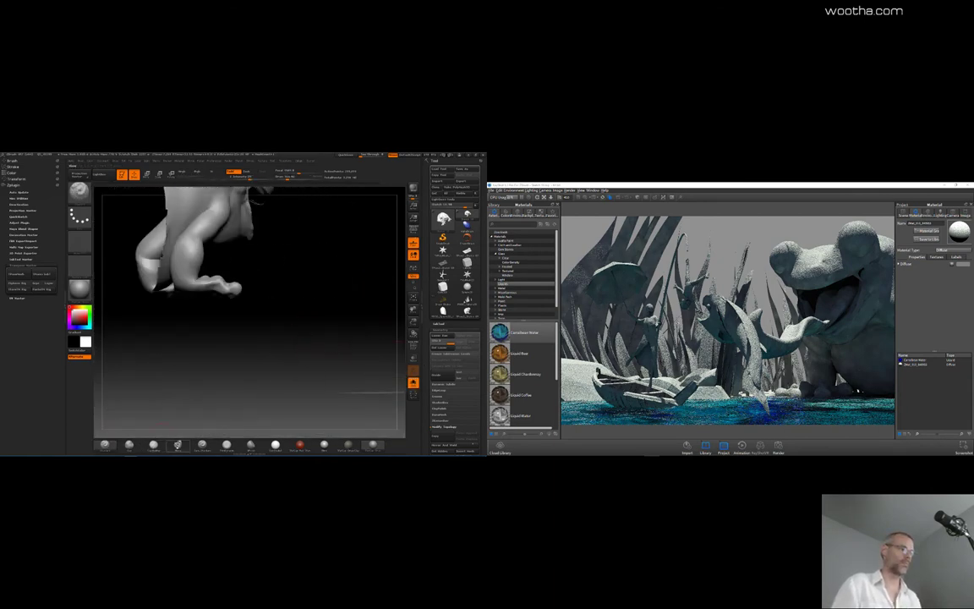
{"action": "key", "text": "b"}
{"action": "key", "text": "m"}
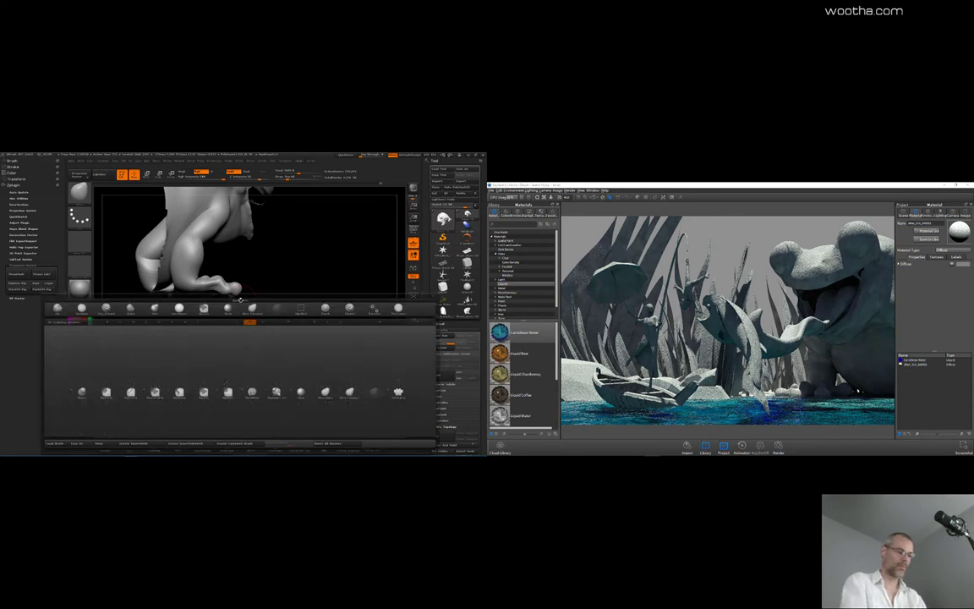
{"action": "key", "text": "t"}
{"action": "mouse_move", "coordinate": [293, 268]}
{"action": "left_mouse_down"}
{"action": "mouse_move", "coordinate": [265, 288]}
{"action": "mouse_move", "coordinate": [234, 280]}
{"action": "left_mouse_up"}
{"action": "key", "text": "space"}
{"action": "left_click_drag", "start_coordinate": [292, 253], "coordinate": [234, 274]}
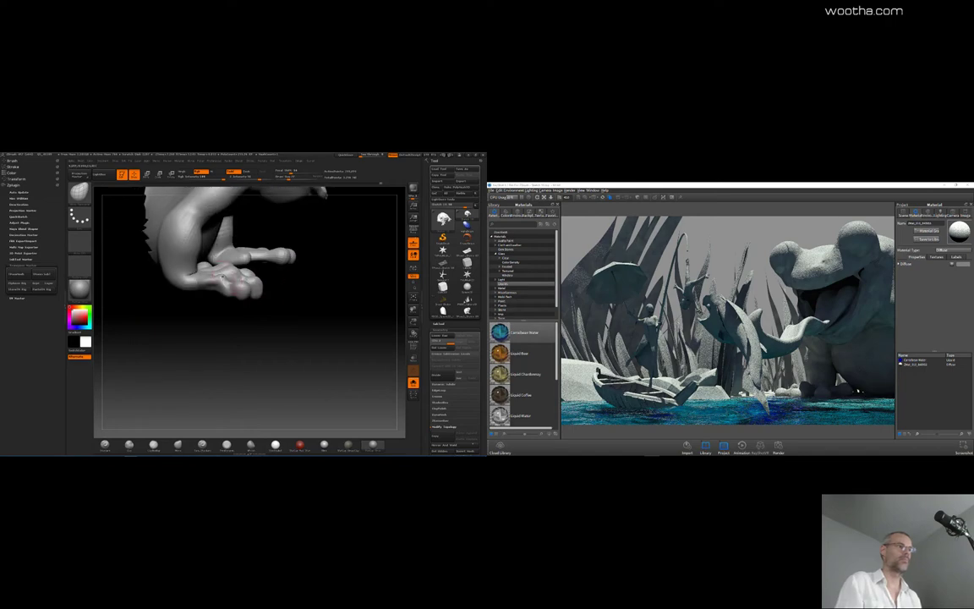
{"action": "key", "text": "space"}
{"action": "mouse_move", "coordinate": [213, 318]}
{"action": "left_mouse_down"}
{"action": "mouse_move", "coordinate": [207, 331]}
{"action": "mouse_move", "coordinate": [221, 323]}
{"action": "left_mouse_up"}
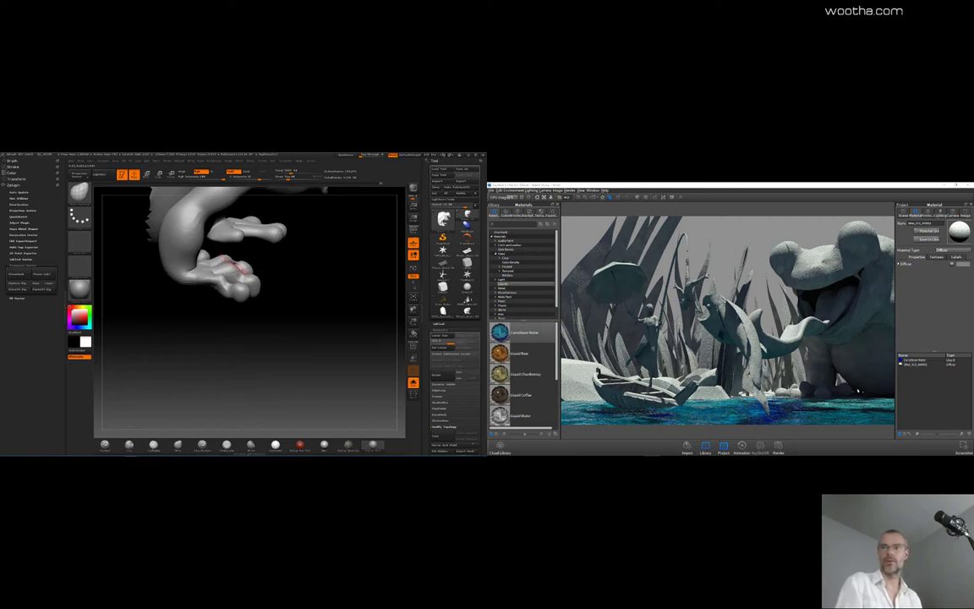
{"action": "left_click", "coordinate": [411, 190]}
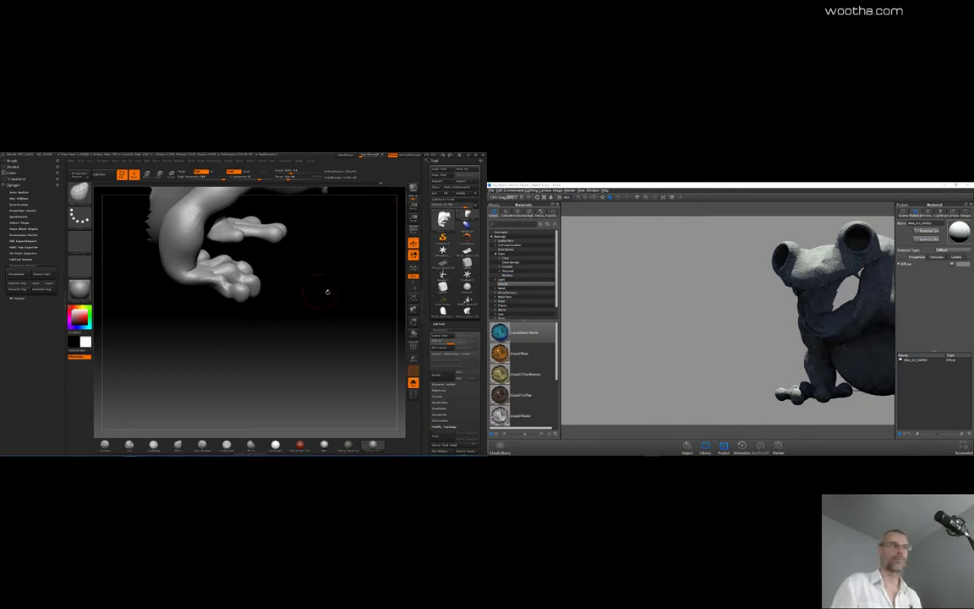
Step: Adjust the right front foot from the front with an enlarged brush and send the full swamp scene to KeyShot
{"action": "mouse_move", "coordinate": [328, 292]}
{"action": "left_mouse_down"}
{"action": "mouse_move", "coordinate": [283, 328]}
{"action": "mouse_move", "coordinate": [271, 317]}
{"action": "left_mouse_up"}
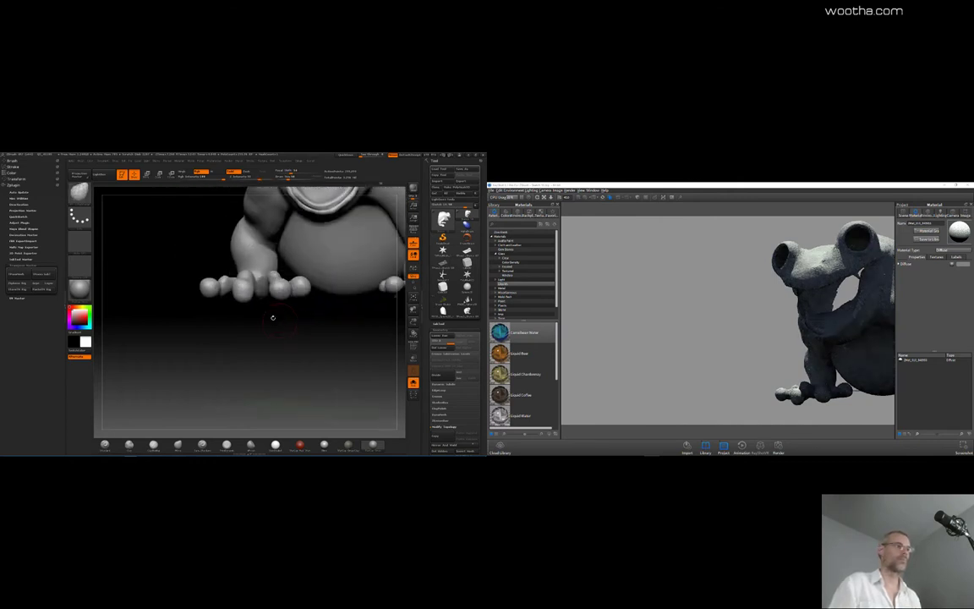
{"action": "key", "text": "space"}
{"action": "key", "text": "b"}
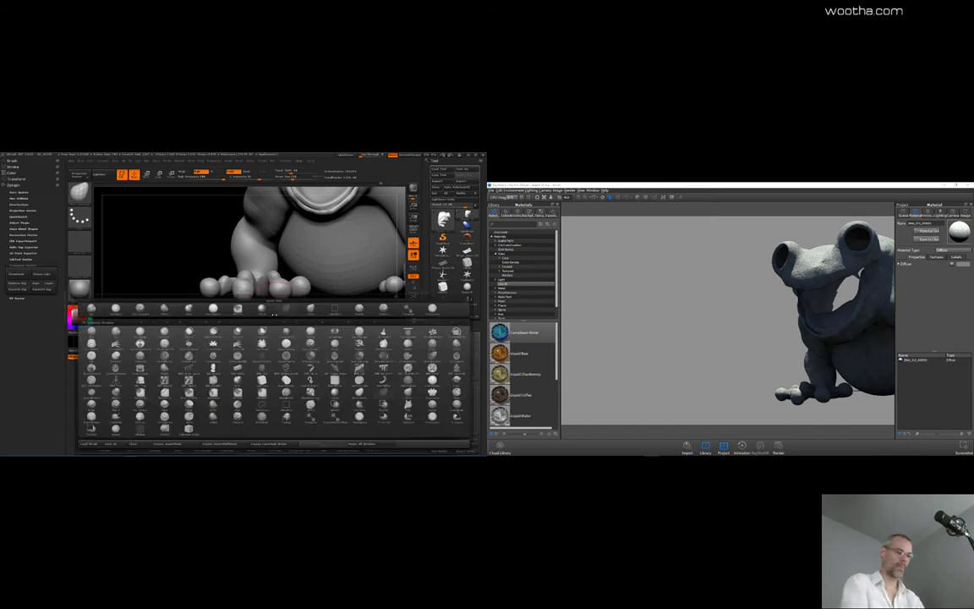
{"action": "key", "text": "Escape"}
{"action": "key", "text": "space"}
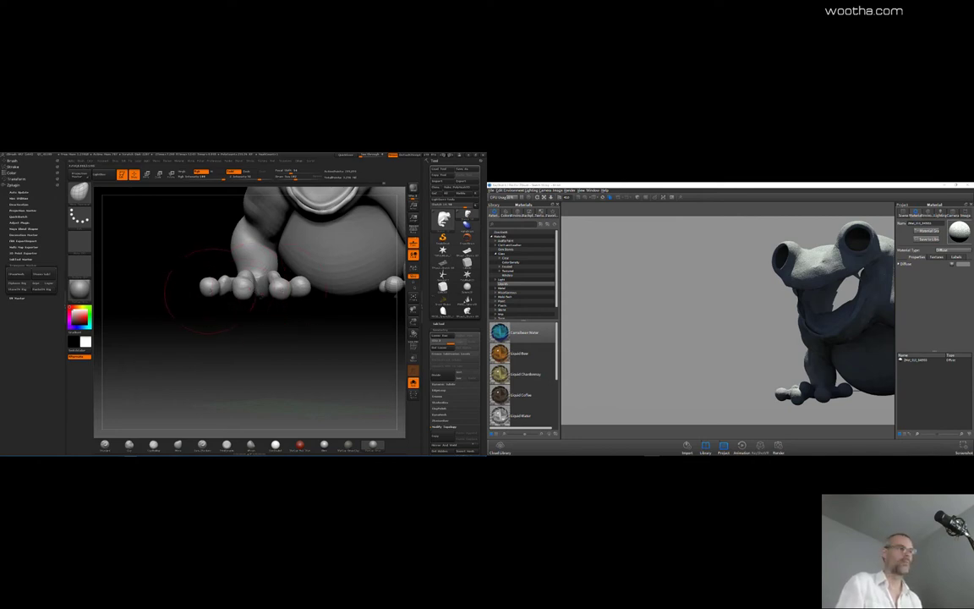
{"action": "left_click", "coordinate": [414, 383]}
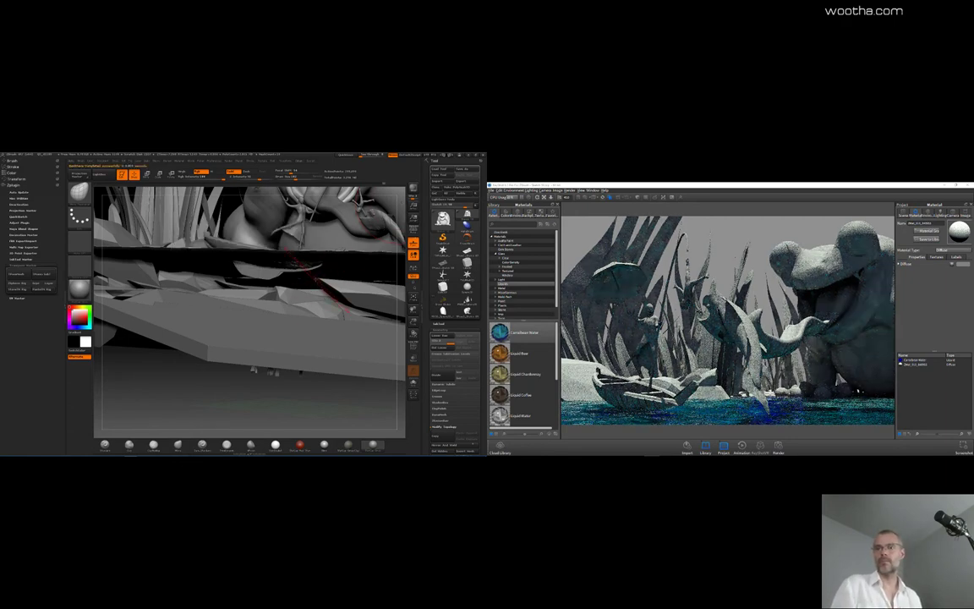
Step: Reposition the right front foot's toes against the water surface within the full scene, resizing the brush as needed, and re-render in KeyShot
{"action": "left_click_drag", "start_coordinate": [347, 385], "coordinate": [300, 385]}
{"action": "key", "text": "space"}
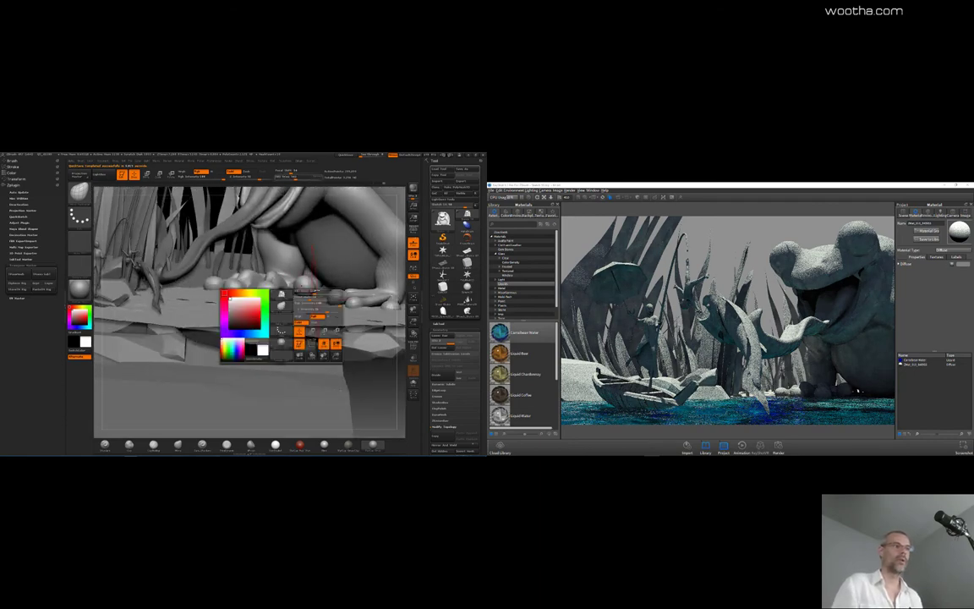
{"action": "left_click_drag", "start_coordinate": [317, 293], "coordinate": [311, 293]}
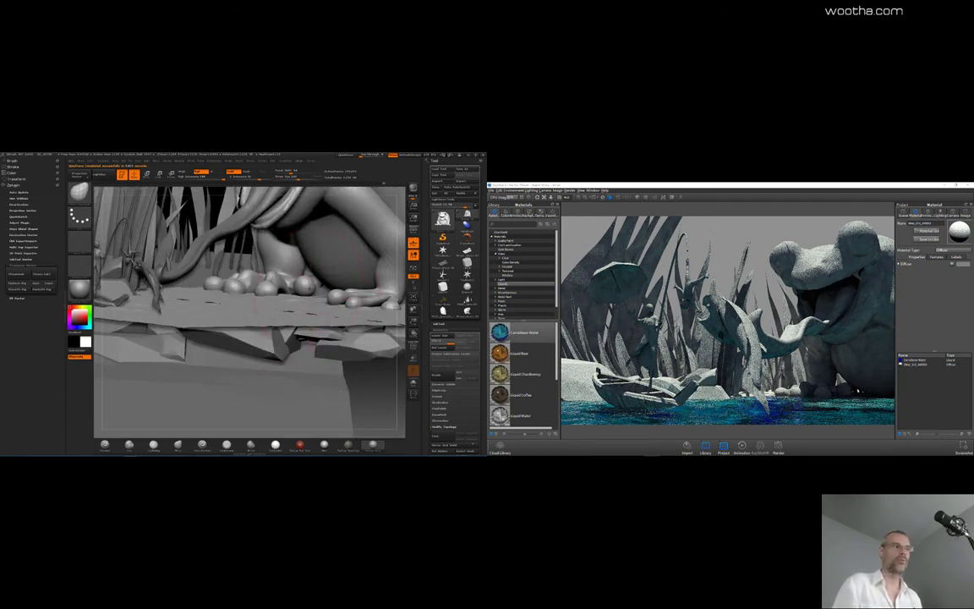
{"action": "key", "text": "space"}
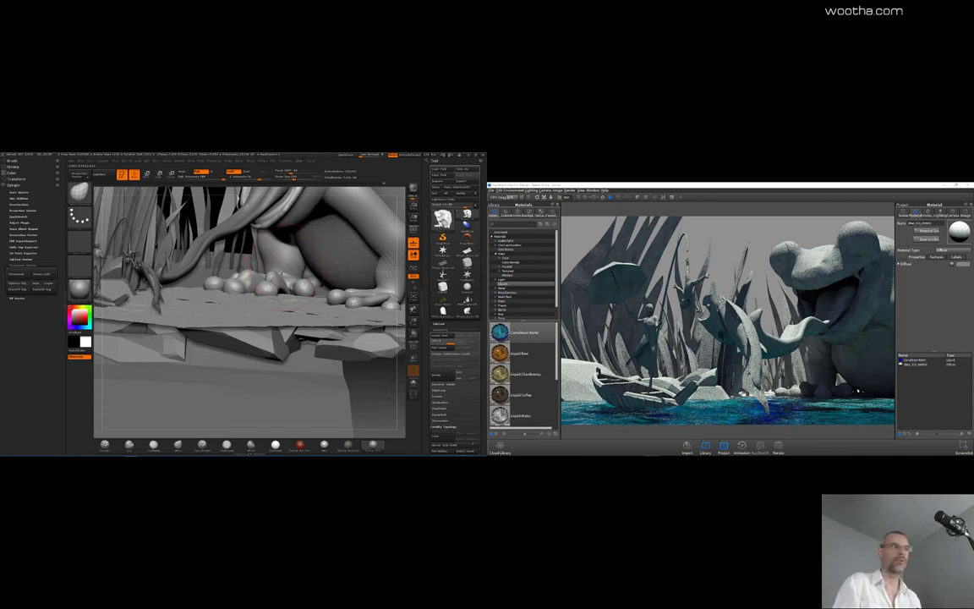
{"action": "key", "text": "space"}
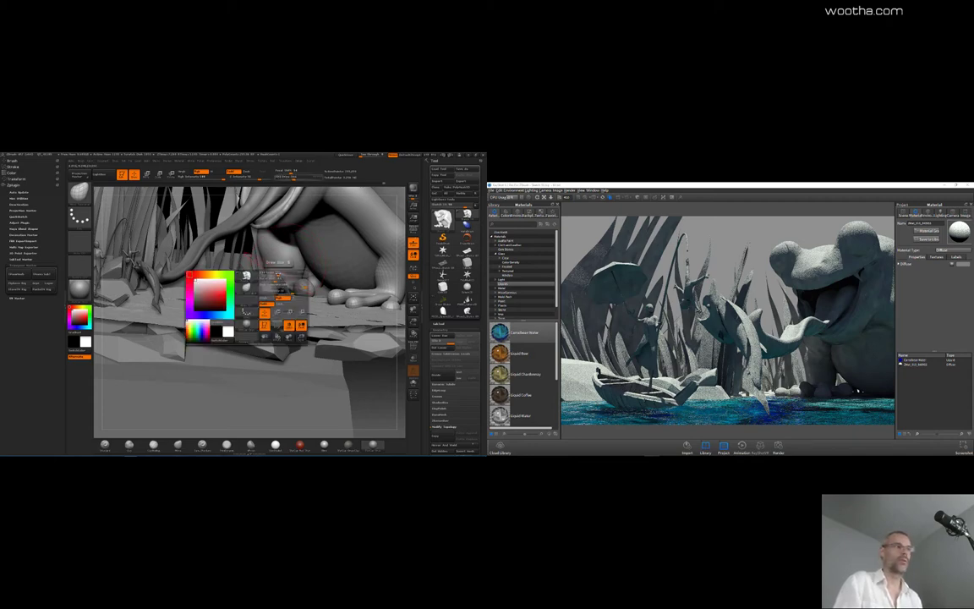
{"action": "key", "text": "space"}
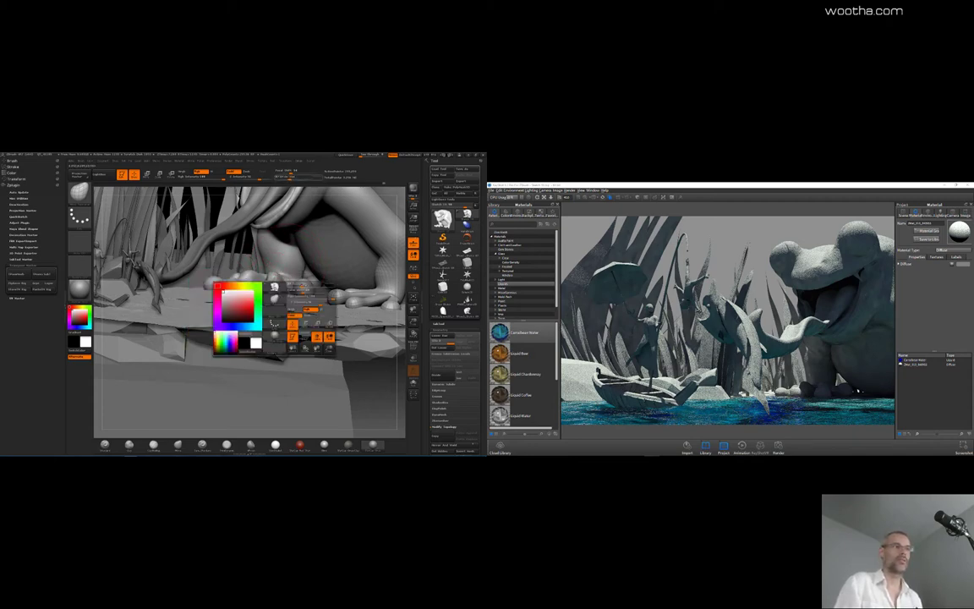
{"action": "key", "text": "space"}
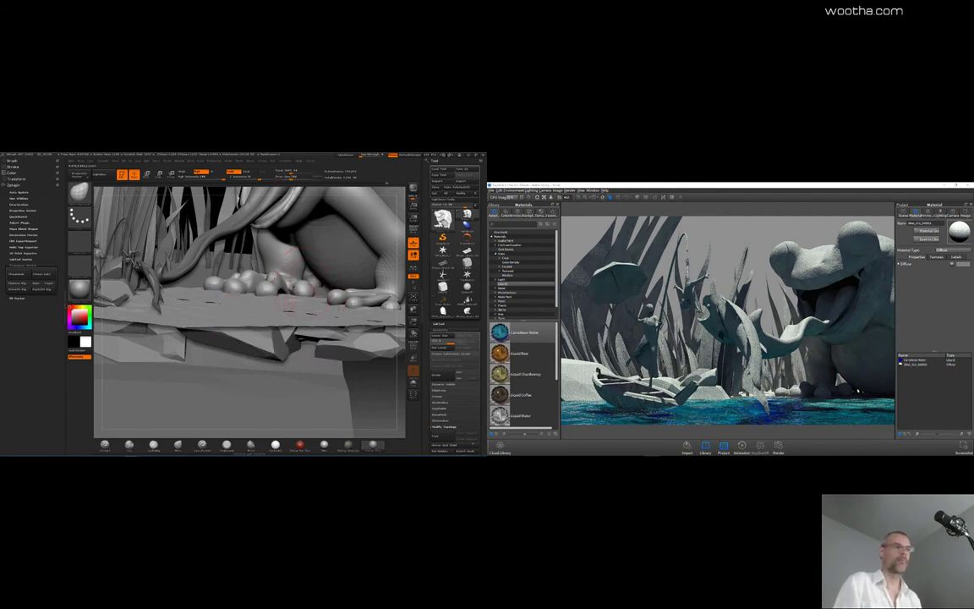
{"action": "left_click_drag", "start_coordinate": [363, 278], "coordinate": [402, 301]}
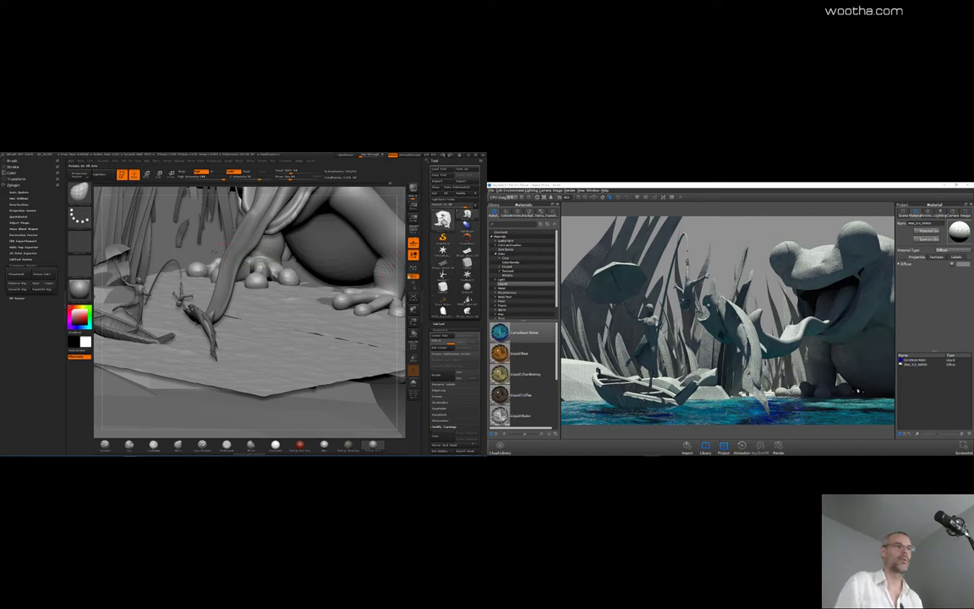
{"action": "right_click_drag", "start_coordinate": [228, 243], "coordinate": [382, 289]}
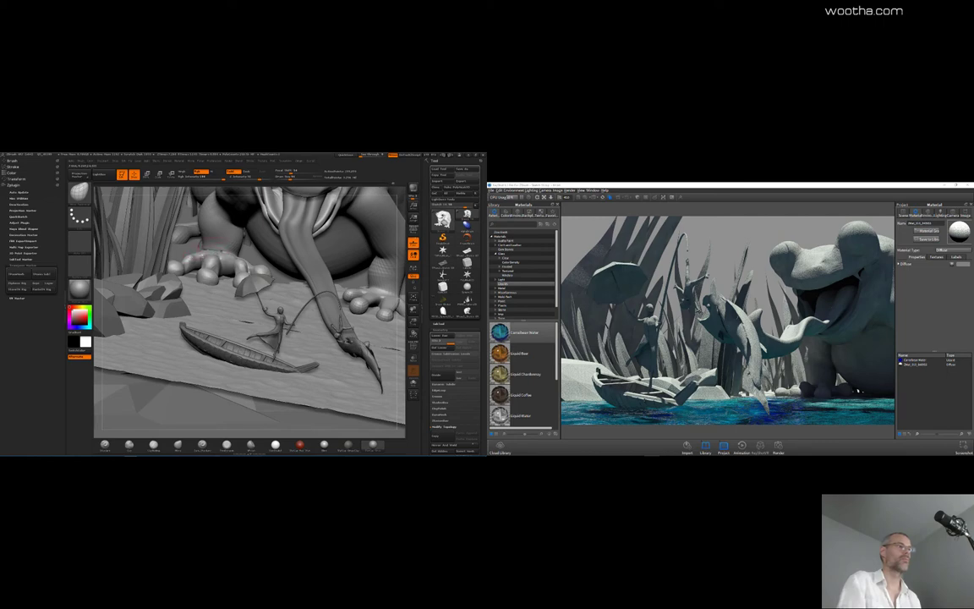
{"action": "left_click", "coordinate": [412, 189]}
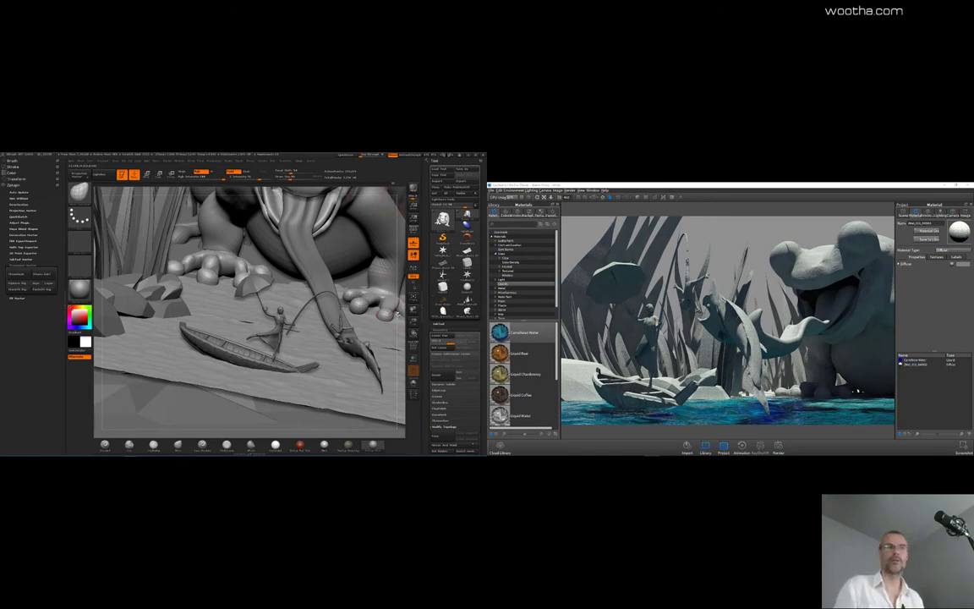
Step: Switch to the Standard brush and adjust its size for sculpting the frog from the front
{"action": "left_click_drag", "start_coordinate": [399, 316], "coordinate": [343, 315]}
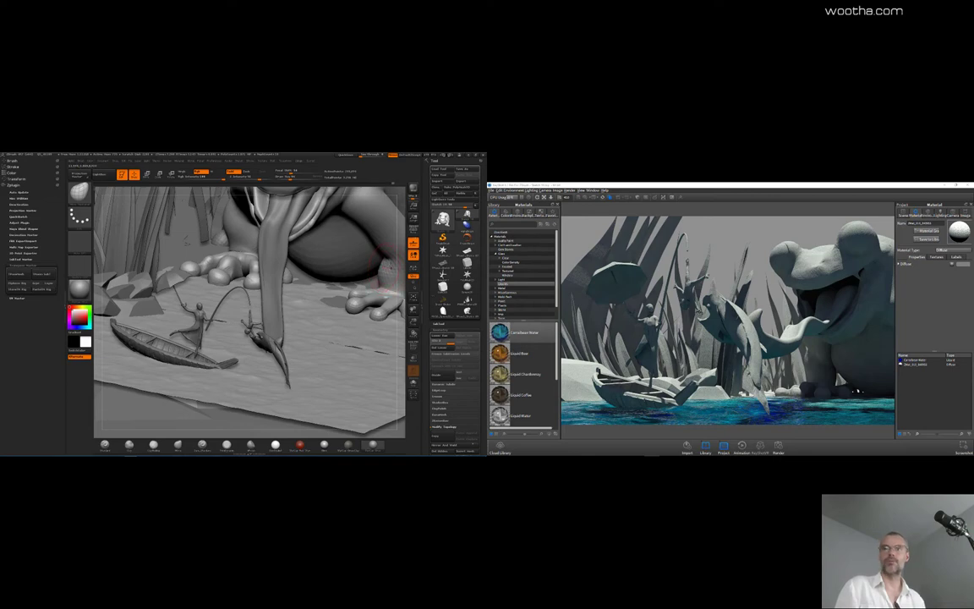
{"action": "right_click_drag", "start_coordinate": [391, 267], "coordinate": [330, 330]}
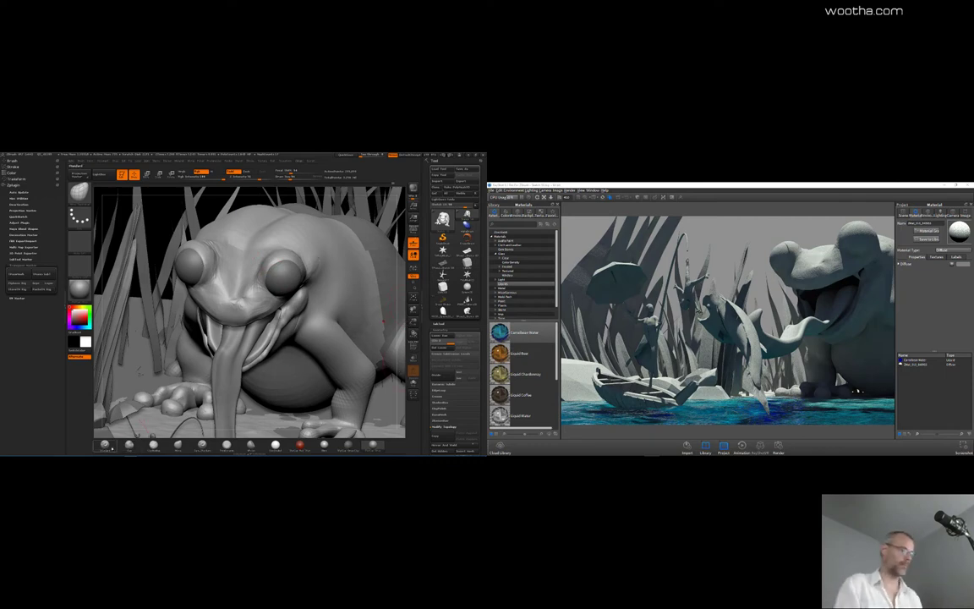
{"action": "left_click_drag", "start_coordinate": [406, 319], "coordinate": [447, 317]}
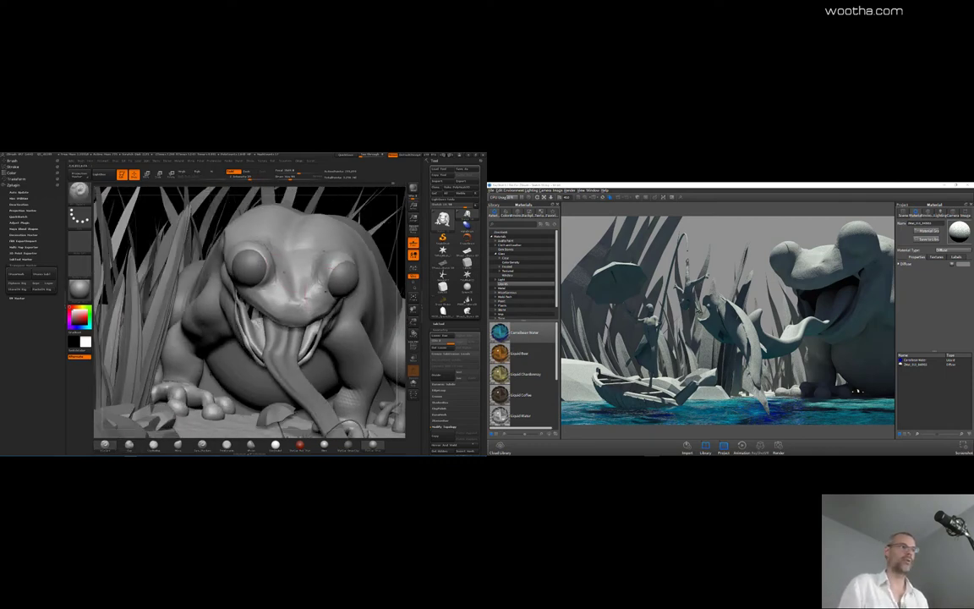
{"action": "key", "text": "space"}
{"action": "left_click_drag", "start_coordinate": [258, 264], "coordinate": [252, 264]}
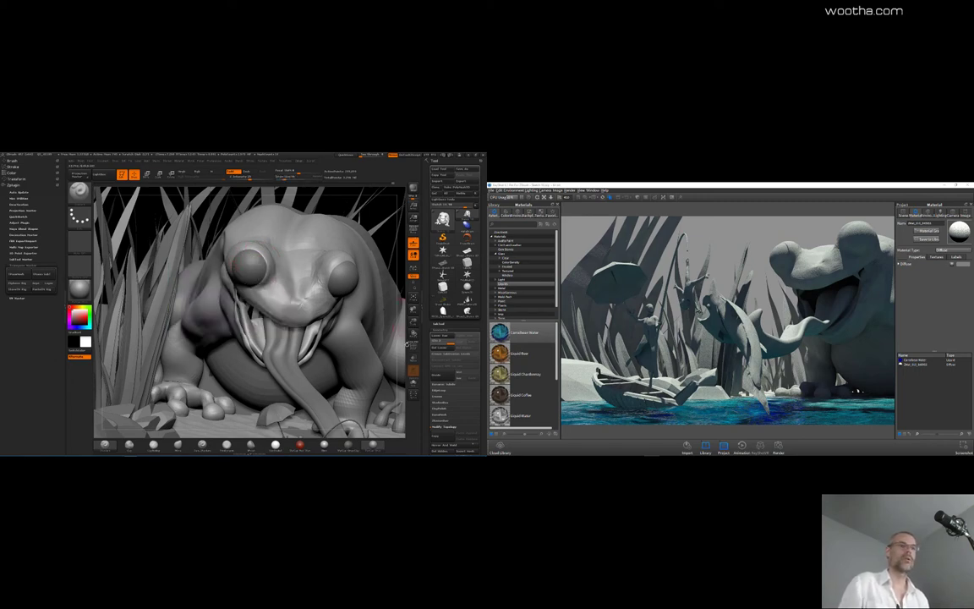
{"action": "left_click", "coordinate": [413, 383]}
{"action": "left_click", "coordinate": [413, 383]}
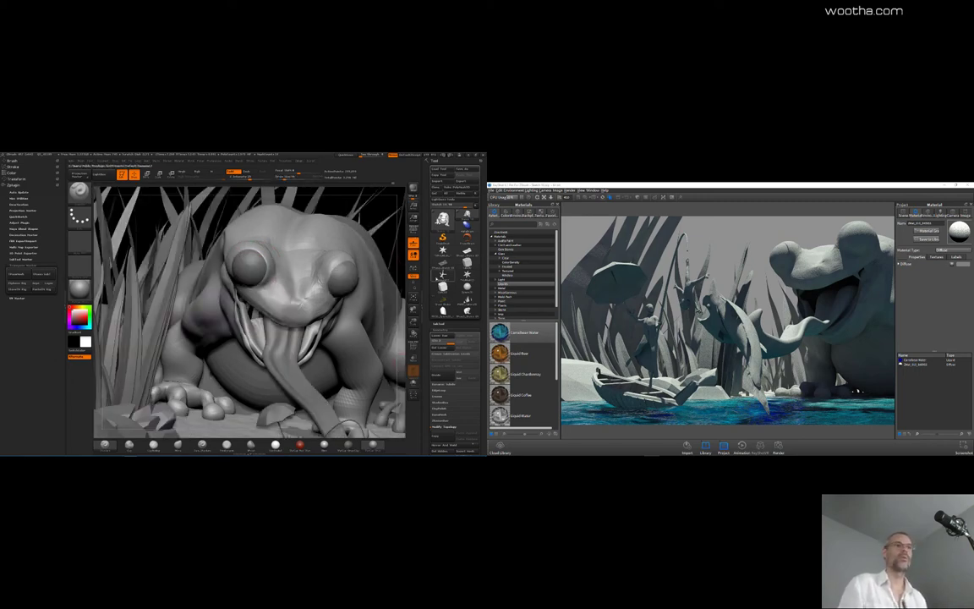
Step: Delete the duplicate frog body and the duplicate eyeballs from the scene's subtools
{"action": "left_click", "coordinate": [439, 324]}
{"action": "left_click_drag", "start_coordinate": [471, 371], "coordinate": [471, 298]}
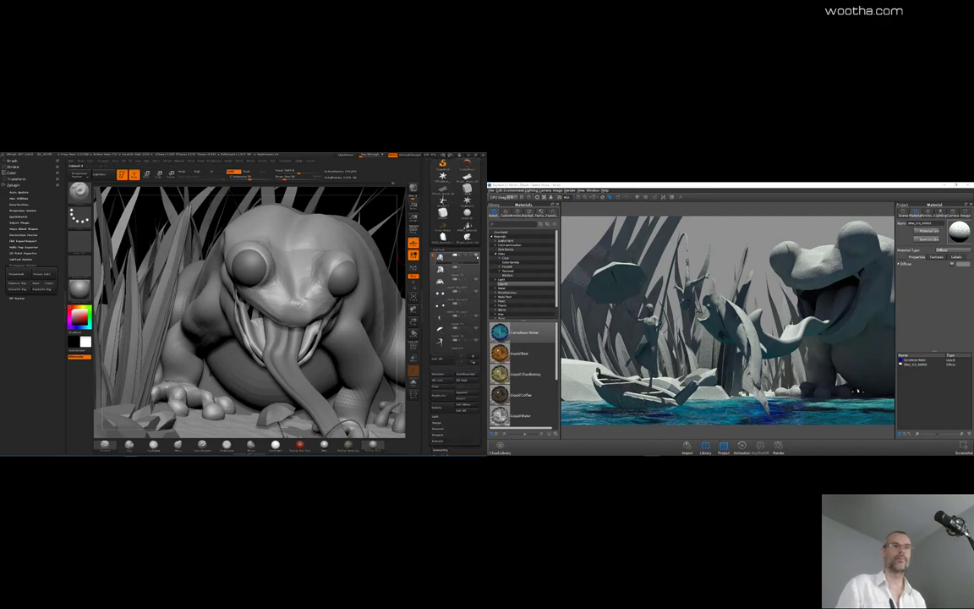
{"action": "mouse_move", "coordinate": [456, 268]}
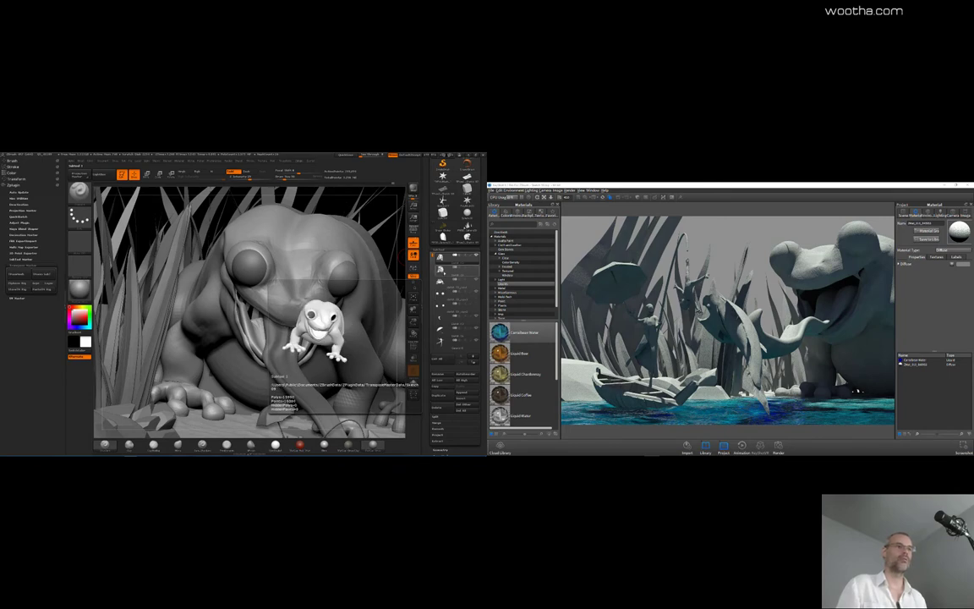
{"action": "left_click", "coordinate": [444, 272]}
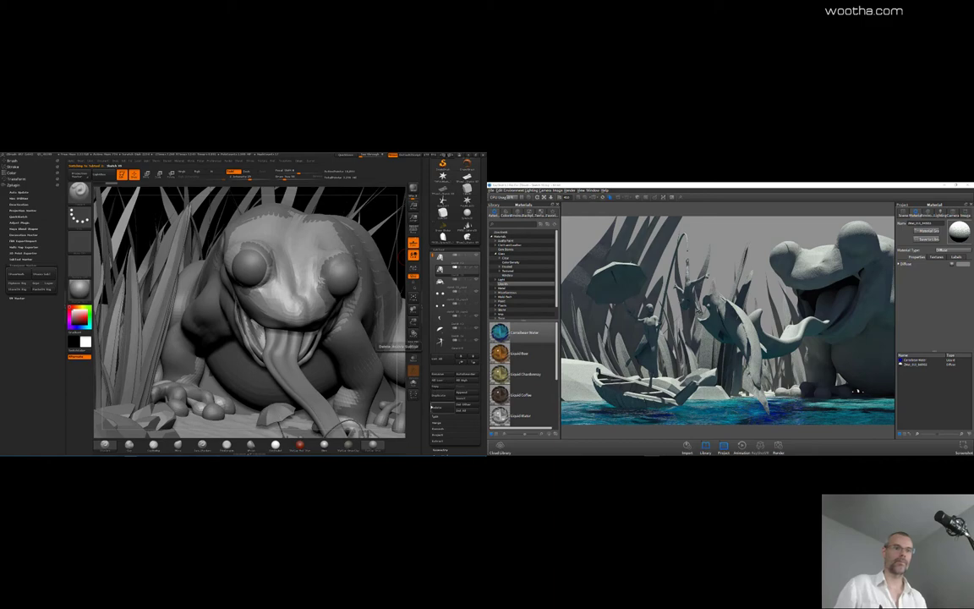
{"action": "left_click", "coordinate": [438, 409]}
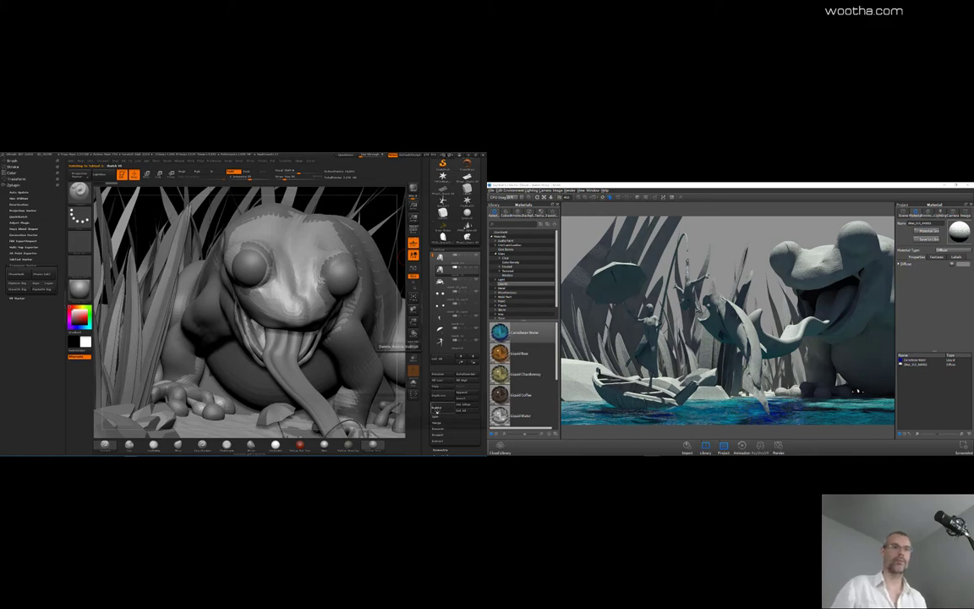
{"action": "left_click", "coordinate": [391, 420]}
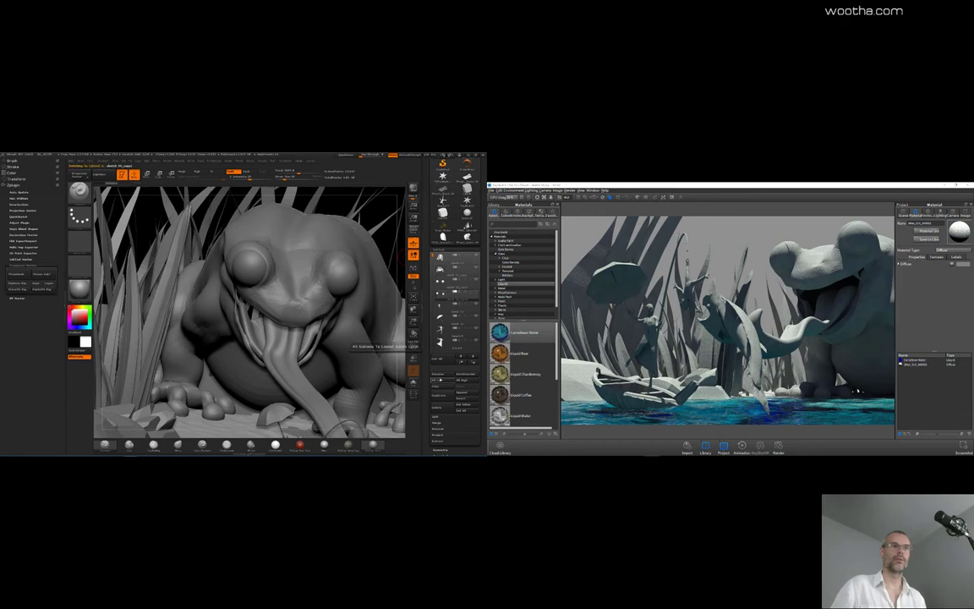
{"action": "left_click", "coordinate": [412, 369]}
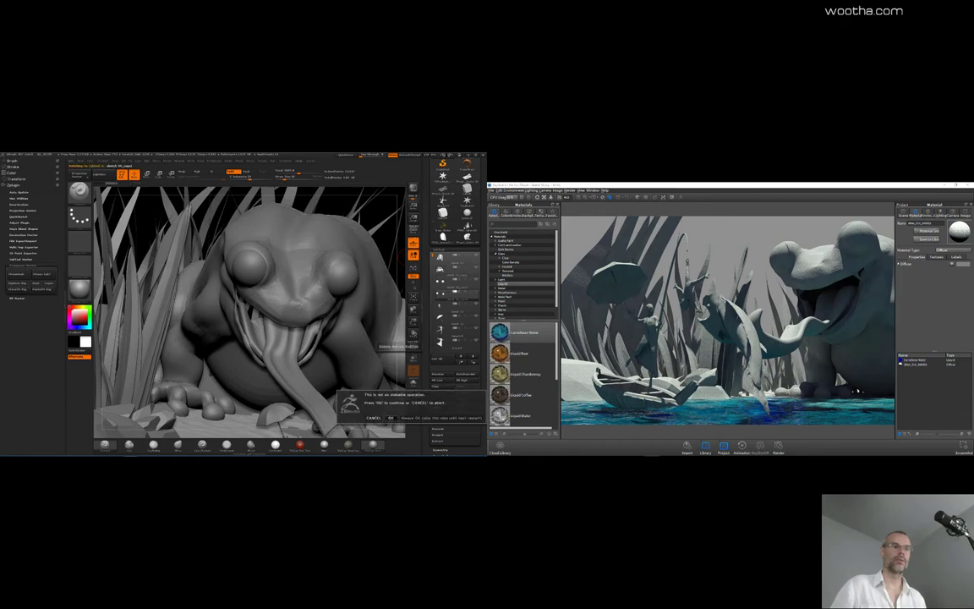
{"action": "left_click", "coordinate": [390, 418]}
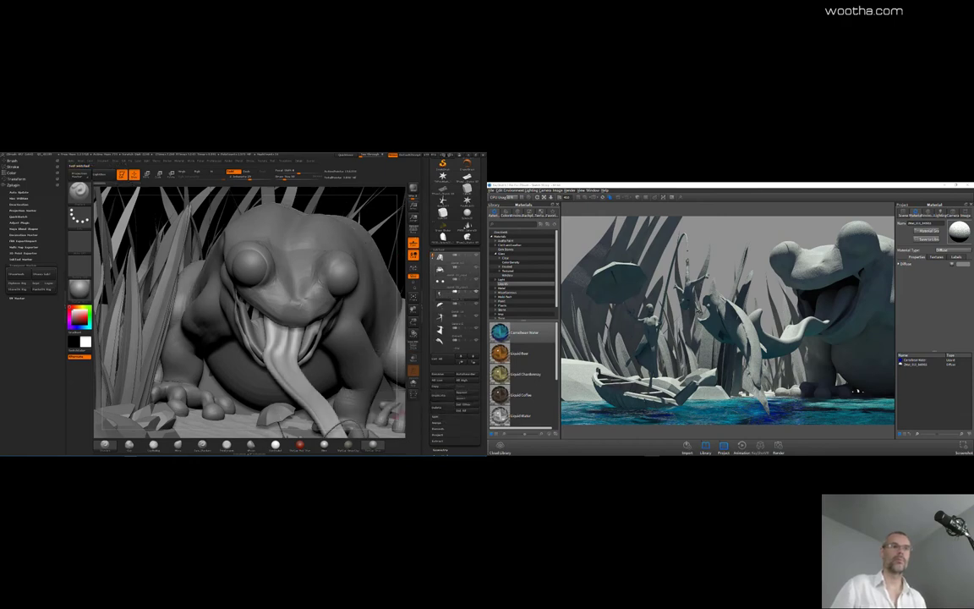
Step: Select the frog's body subtool and hide all other subtools except the eyeballs to work around the near eye
{"action": "mouse_move", "coordinate": [432, 255]}
{"action": "left_mouse_down"}
{"action": "mouse_move", "coordinate": [432, 290]}
{"action": "mouse_move", "coordinate": [432, 255]}
{"action": "left_mouse_up"}
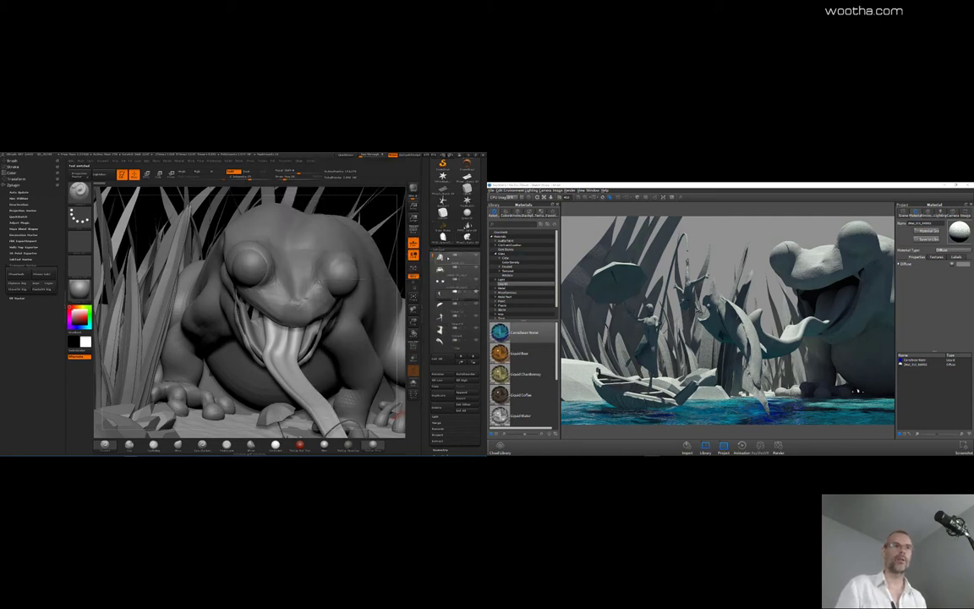
{"action": "left_click", "coordinate": [448, 258]}
{"action": "left_click", "coordinate": [476, 255], "text": "shift"}
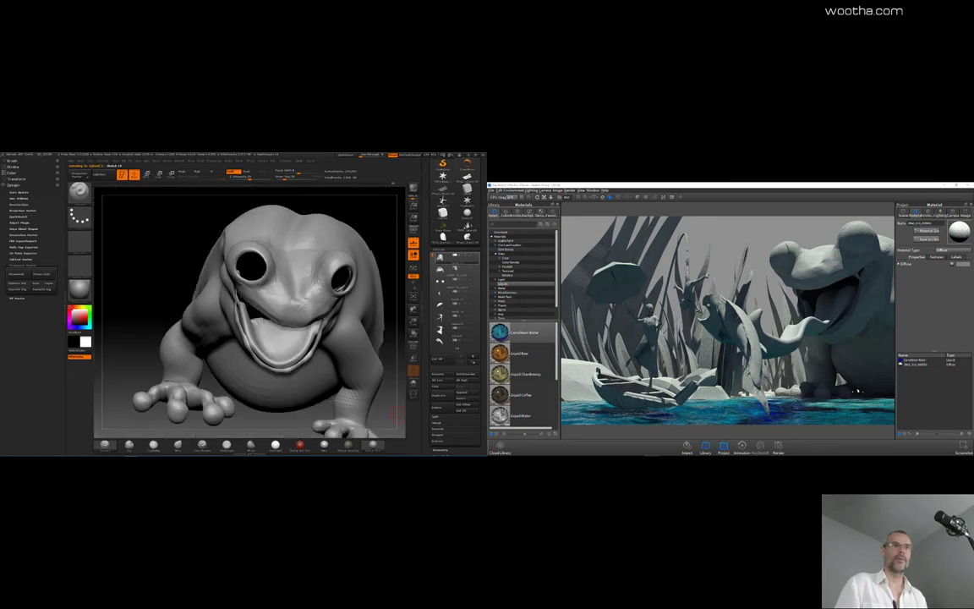
{"action": "left_click", "coordinate": [475, 281]}
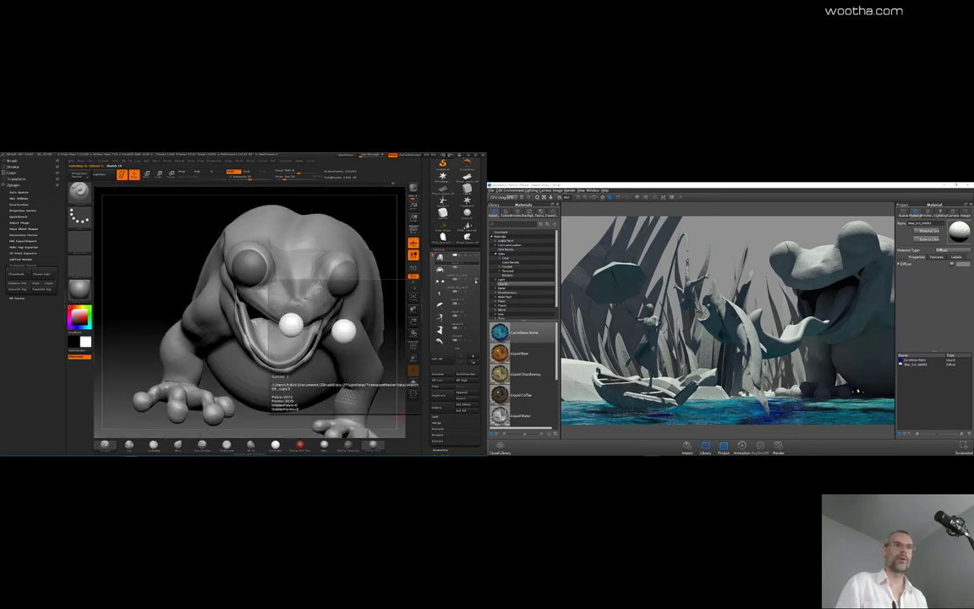
{"action": "left_click_drag", "start_coordinate": [383, 246], "coordinate": [345, 327]}
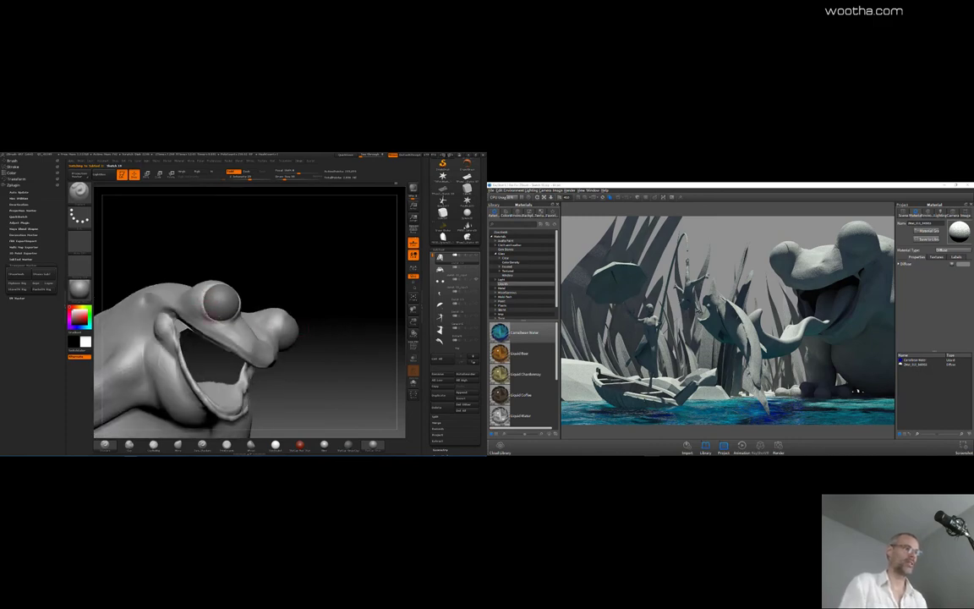
{"action": "left_click_drag", "start_coordinate": [305, 278], "coordinate": [350, 270]}
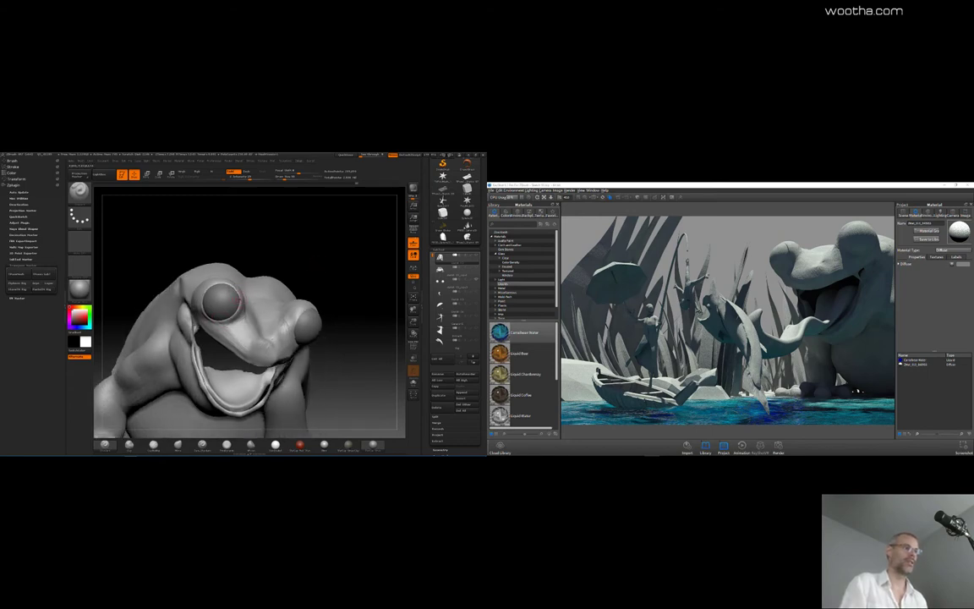
Step: Build up the skin rims around both of the frog's eyeballs with the Standard brush, resizing the brush as needed
{"action": "left_click_drag", "start_coordinate": [272, 236], "coordinate": [219, 290]}
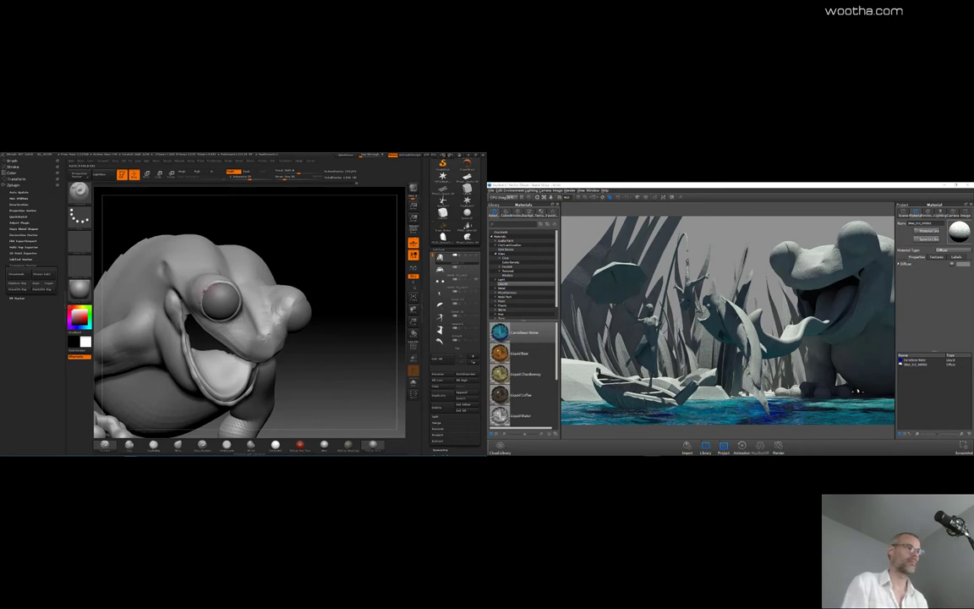
{"action": "left_click_drag", "start_coordinate": [184, 282], "coordinate": [195, 320]}
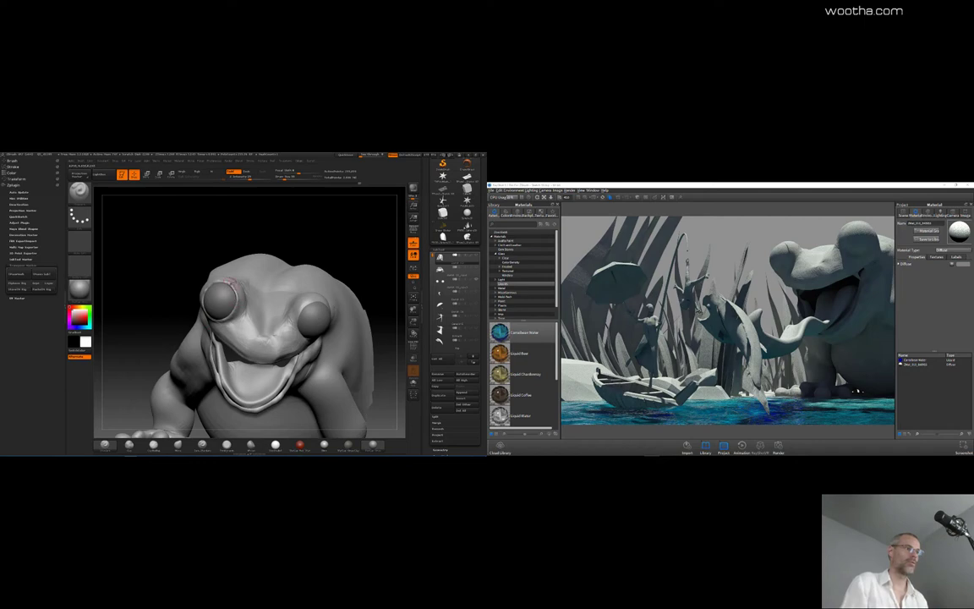
{"action": "left_click_drag", "start_coordinate": [295, 258], "coordinate": [283, 294]}
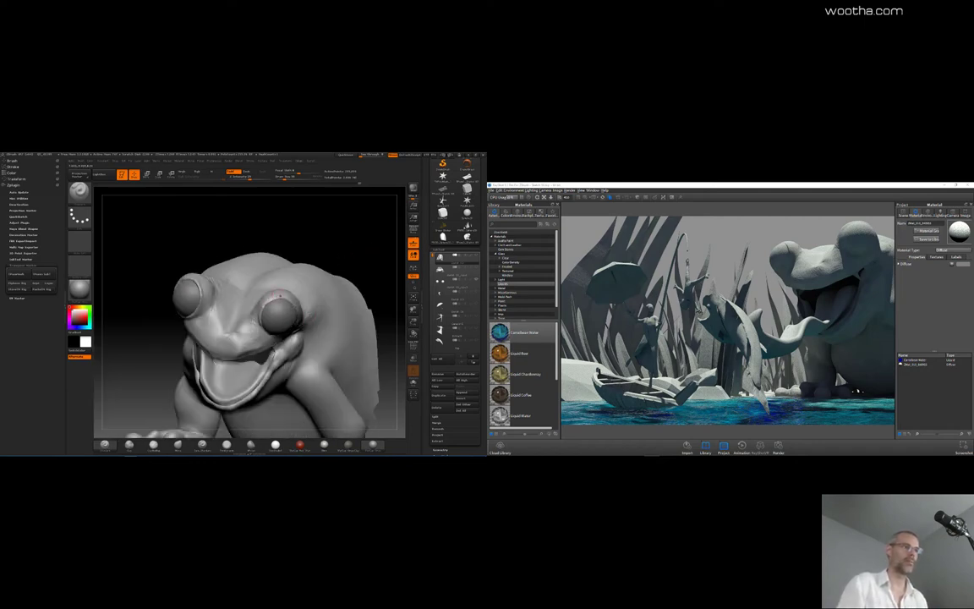
{"action": "left_click_drag", "start_coordinate": [397, 309], "coordinate": [275, 309]}
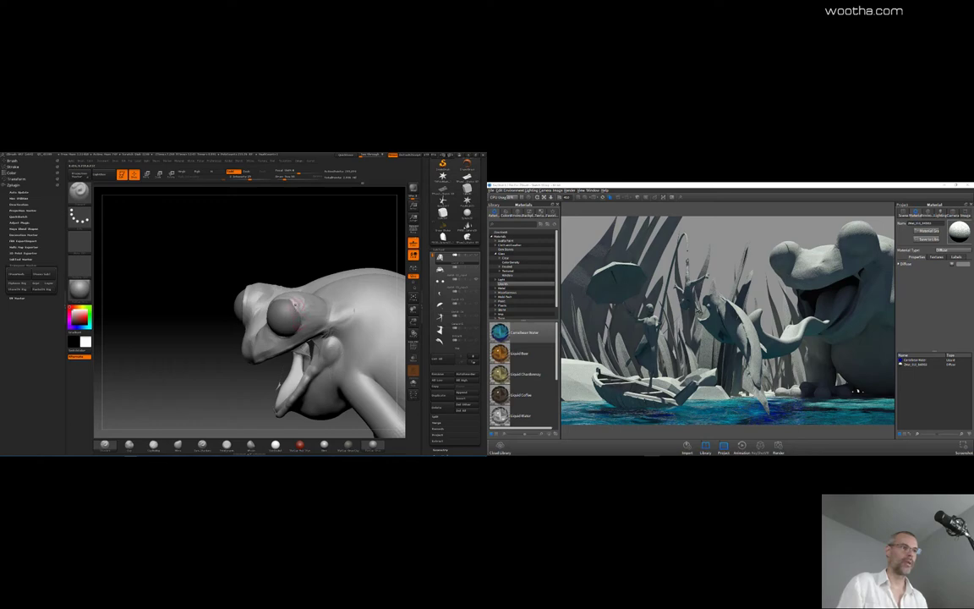
{"action": "right_click_drag", "start_coordinate": [299, 319], "coordinate": [314, 287]}
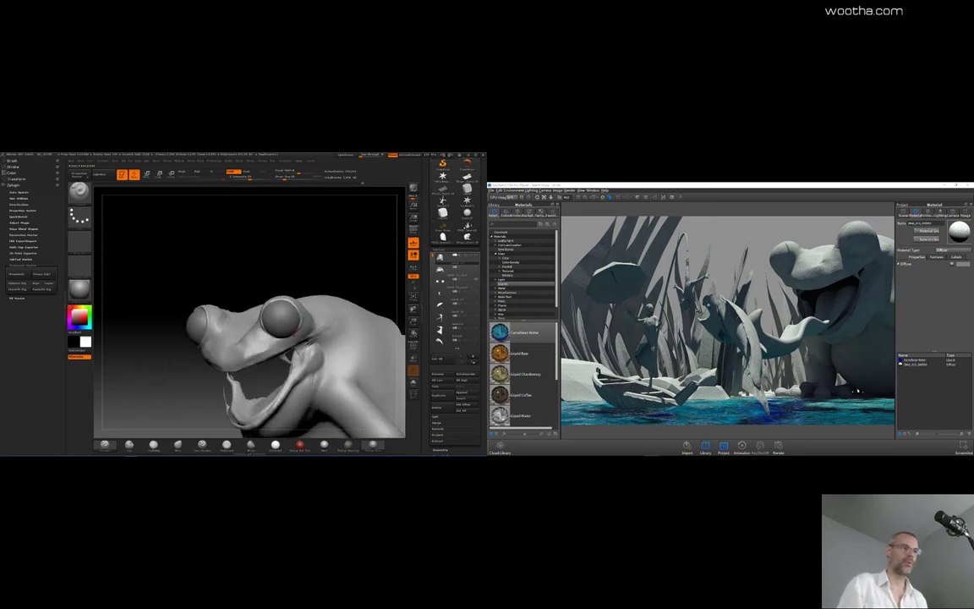
{"action": "left_click_drag", "start_coordinate": [368, 258], "coordinate": [248, 300]}
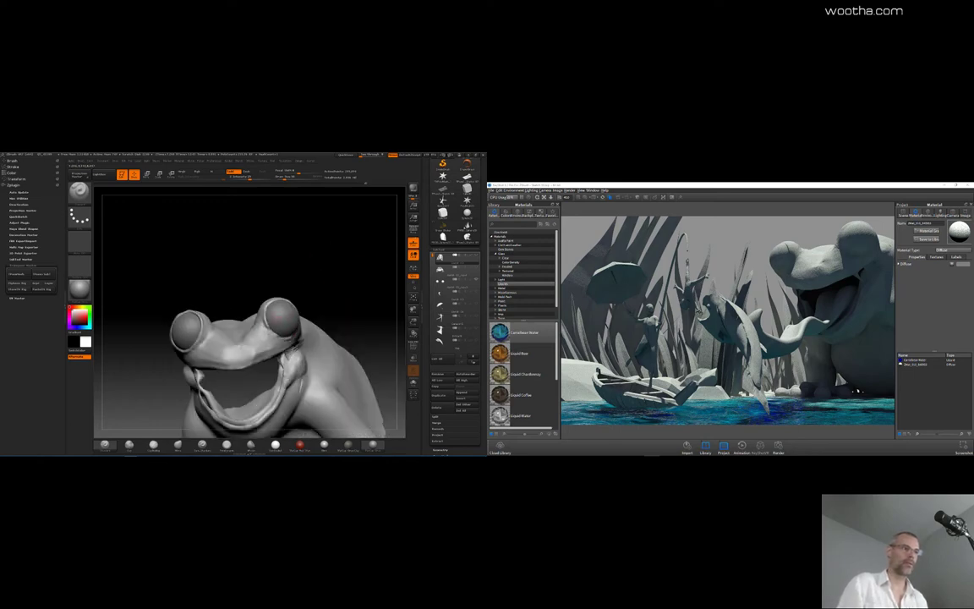
{"action": "left_click_drag", "start_coordinate": [338, 275], "coordinate": [269, 283]}
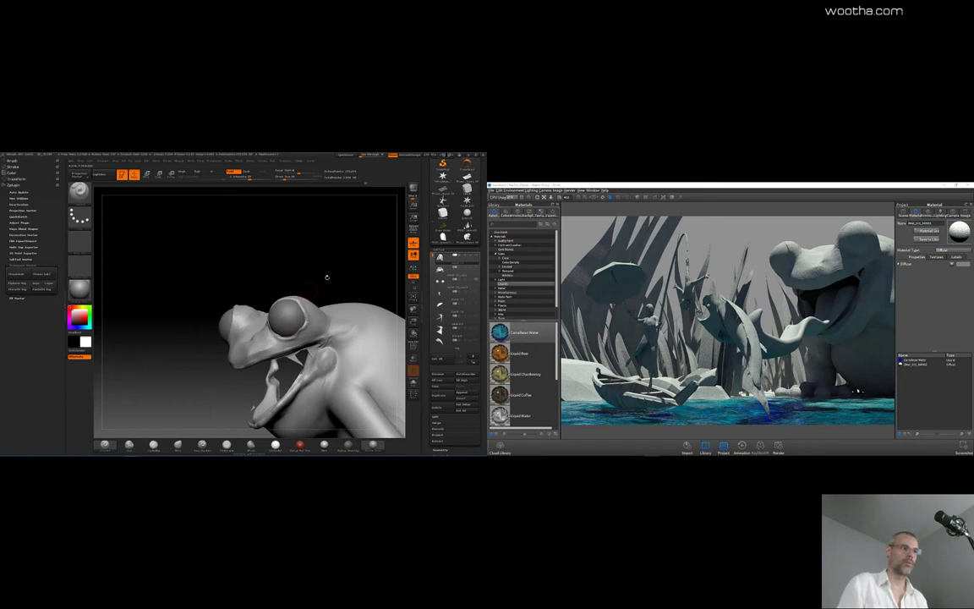
{"action": "left_click_drag", "start_coordinate": [326, 276], "coordinate": [292, 301]}
{"action": "mouse_move", "coordinate": [366, 280]}
{"action": "left_mouse_down"}
{"action": "mouse_move", "coordinate": [298, 300]}
{"action": "mouse_move", "coordinate": [358, 322]}
{"action": "mouse_move", "coordinate": [372, 317]}
{"action": "mouse_move", "coordinate": [263, 268]}
{"action": "mouse_move", "coordinate": [224, 296]}
{"action": "left_mouse_up"}
{"action": "key", "text": "space"}
{"action": "left_click_drag", "start_coordinate": [160, 342], "coordinate": [257, 326]}
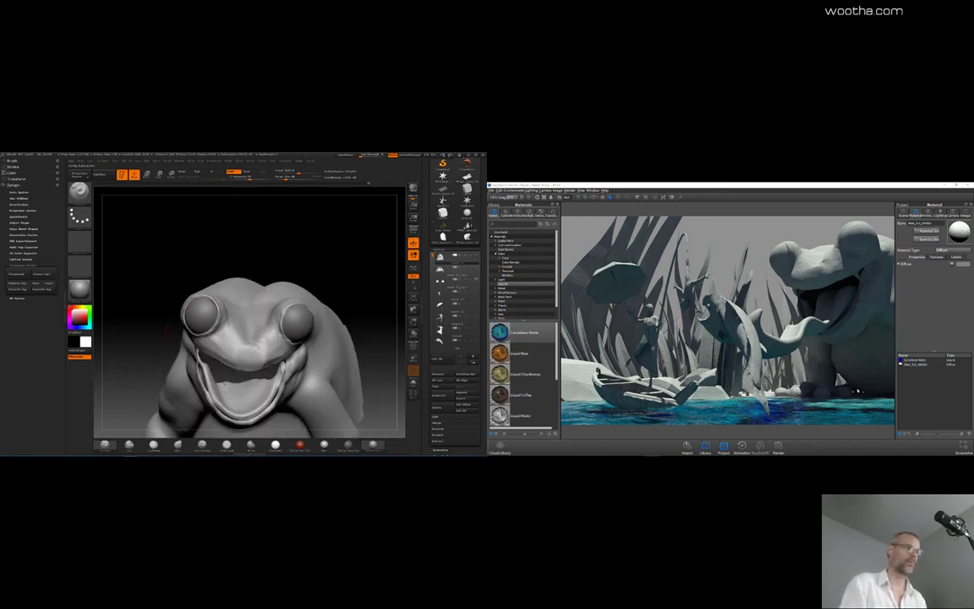
Step: Reduce the brush size and sculpt a pair of small nostrils at the tip of the frog's snout
{"action": "left_click_drag", "start_coordinate": [356, 265], "coordinate": [368, 292]}
{"action": "key", "text": "space"}
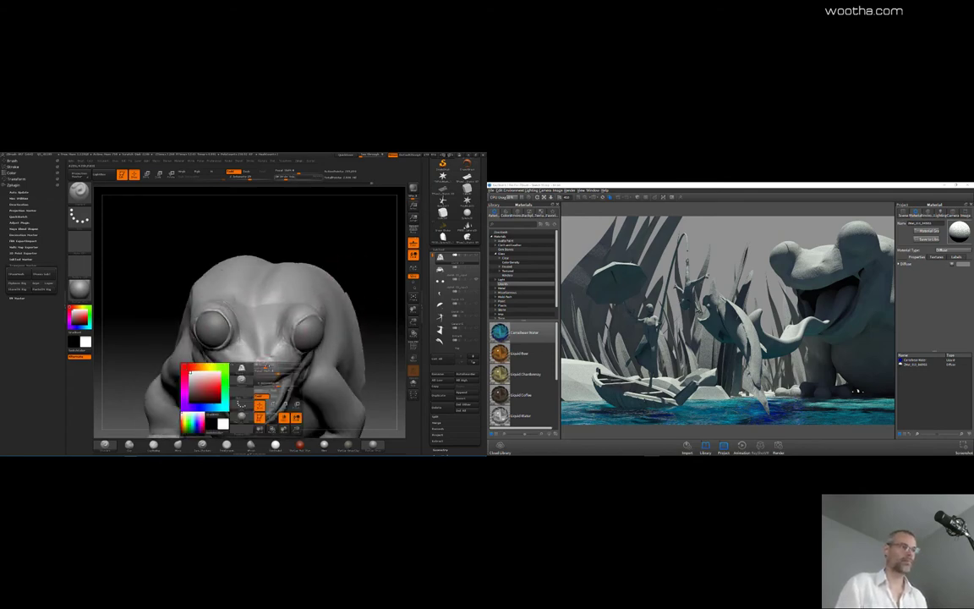
{"action": "key", "text": "space"}
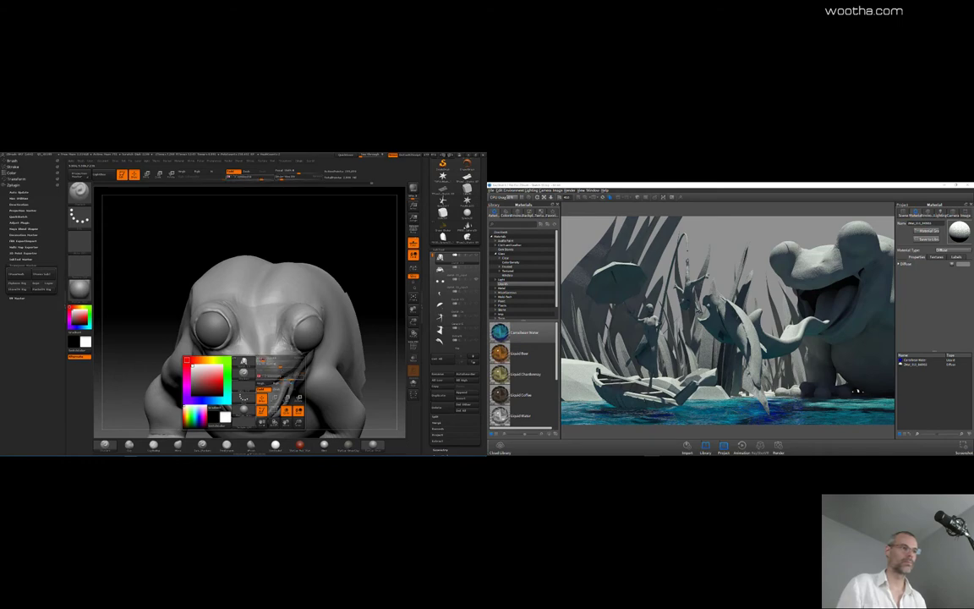
{"action": "key", "text": "space"}
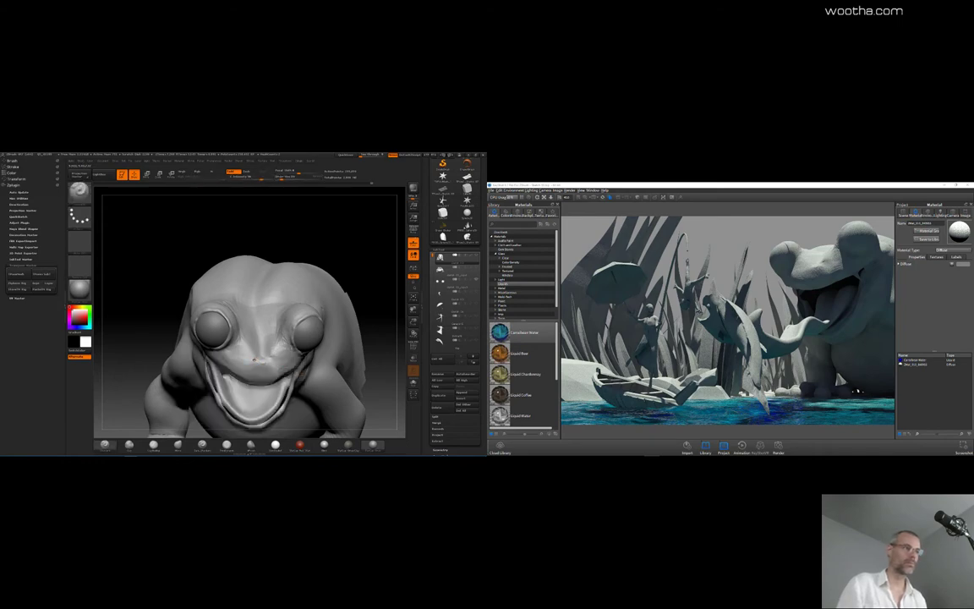
{"action": "left_click", "coordinate": [254, 359]}
{"action": "mouse_move", "coordinate": [255, 359]}
{"action": "right_mouse_down"}
{"action": "mouse_move", "coordinate": [252, 377]}
{"action": "mouse_move", "coordinate": [262, 377]}
{"action": "right_mouse_up"}
{"action": "key", "text": "space"}
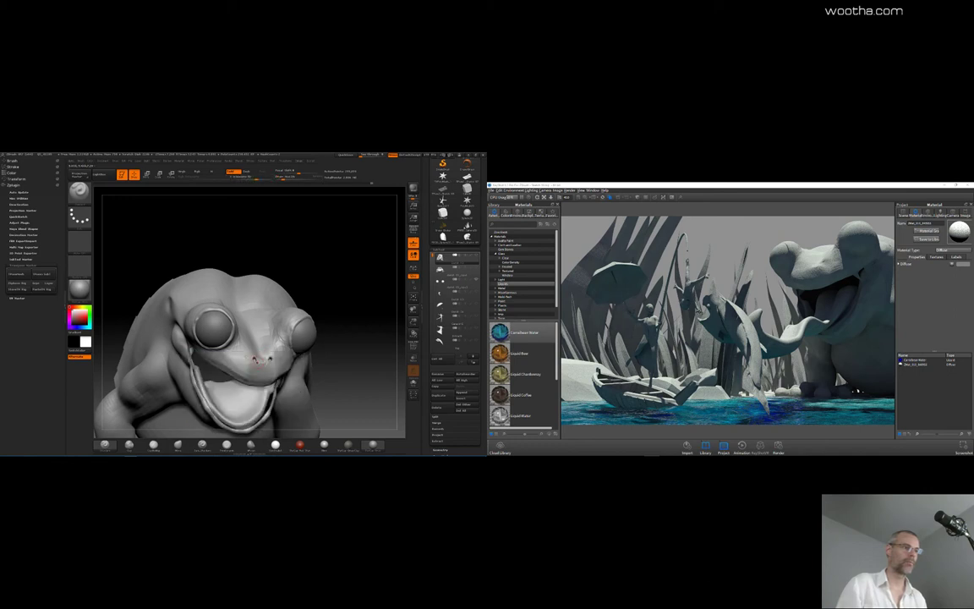
{"action": "right_click_drag", "start_coordinate": [255, 359], "coordinate": [342, 356]}
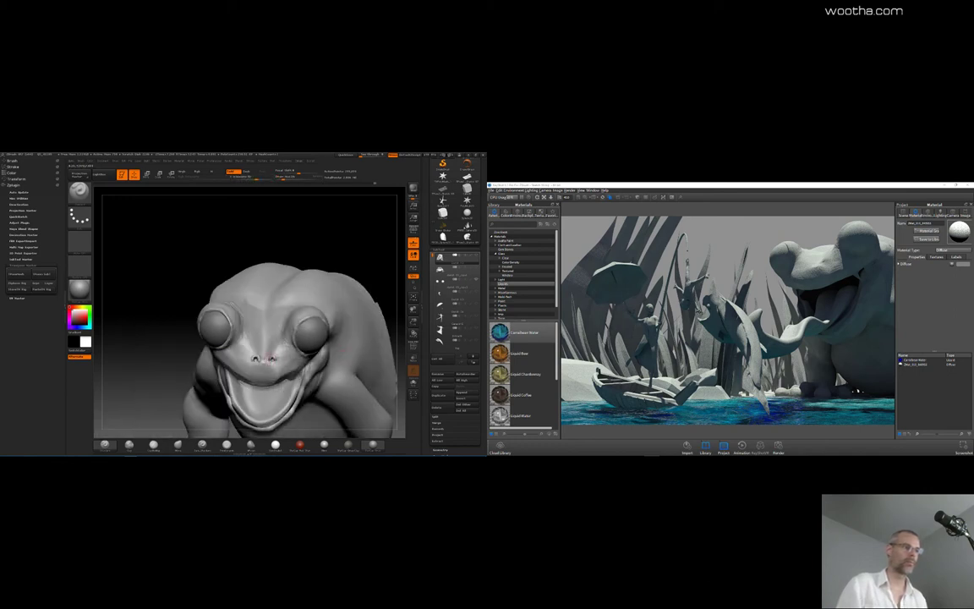
Step: Smooth the surface around the frog's nostrils
{"action": "key", "text": "shift"}
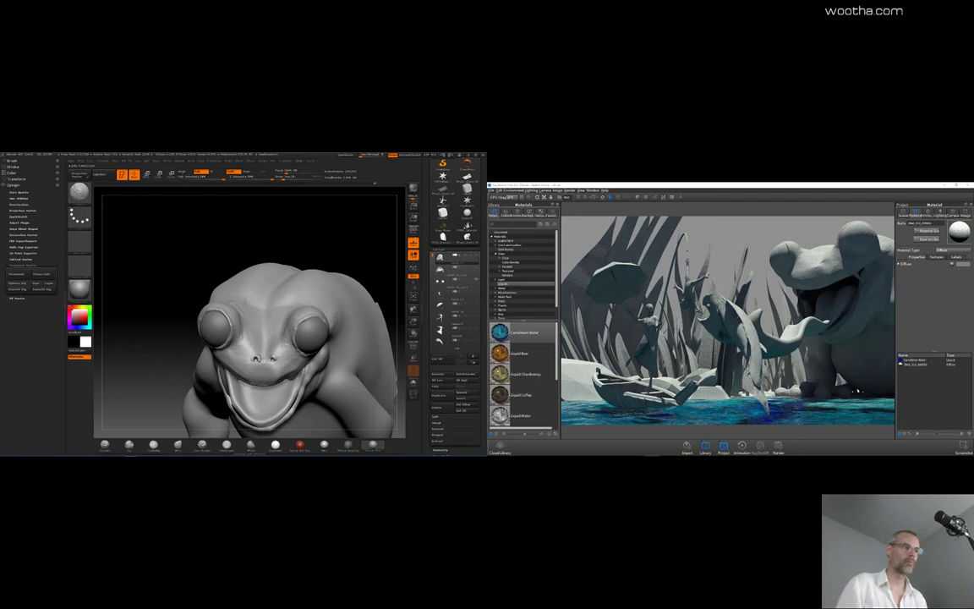
{"action": "left_click_drag", "start_coordinate": [401, 265], "coordinate": [372, 285]}
{"action": "key", "text": "shift"}
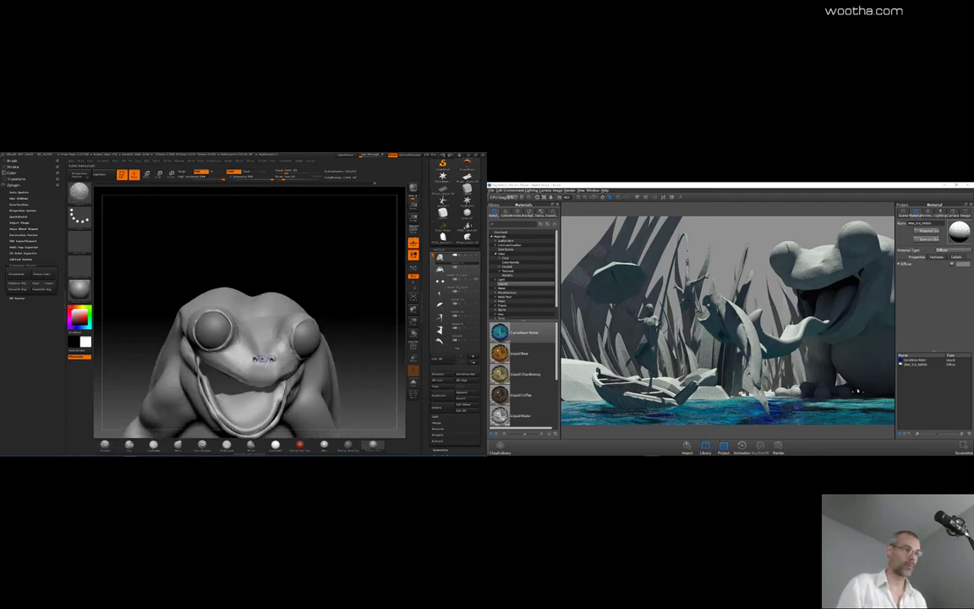
{"action": "mouse_move", "coordinate": [368, 326]}
{"action": "left_mouse_down"}
{"action": "mouse_move", "coordinate": [368, 317]}
{"action": "mouse_move", "coordinate": [345, 353]}
{"action": "mouse_move", "coordinate": [317, 355]}
{"action": "mouse_move", "coordinate": [362, 359]}
{"action": "mouse_move", "coordinate": [356, 319]}
{"action": "left_mouse_up"}
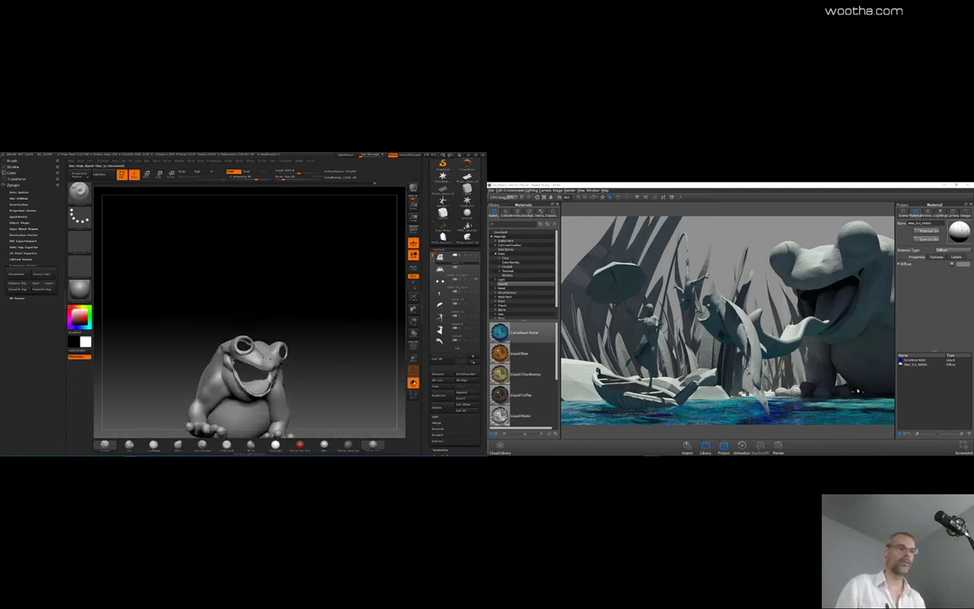
Step: Show all the scene's subtools again and re-render the scene in KeyShot
{"action": "left_click", "coordinate": [476, 256]}
{"action": "left_click_drag", "start_coordinate": [383, 247], "coordinate": [346, 248]}
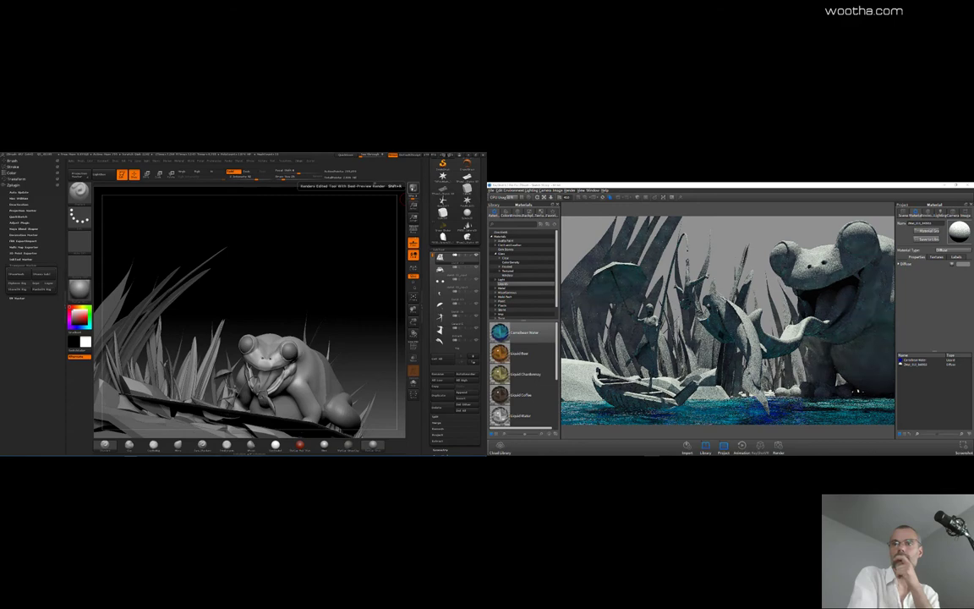
{"action": "left_click_drag", "start_coordinate": [390, 257], "coordinate": [351, 247]}
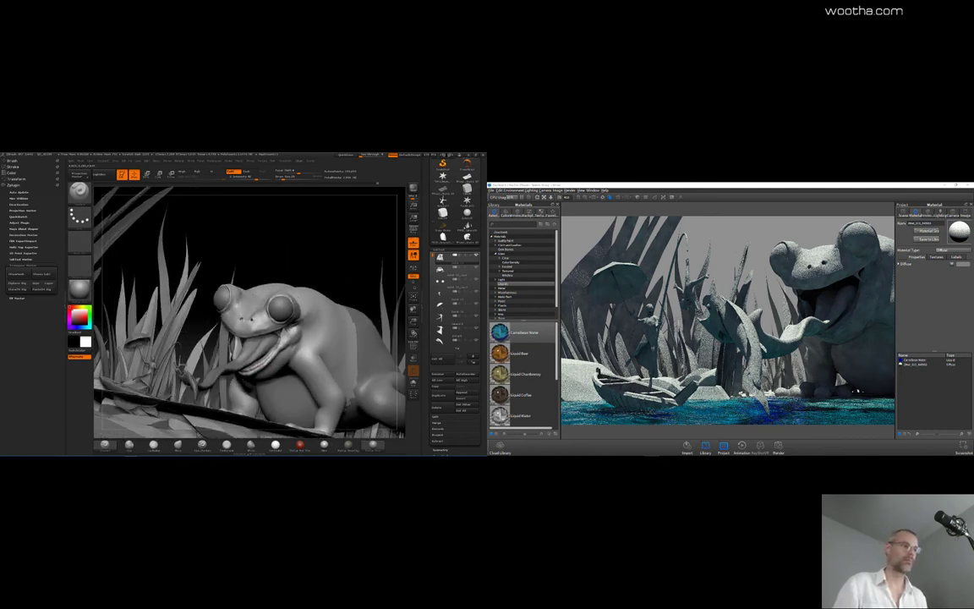
Step: Isolate the frog's body to check it from both sides, restore the full scene, and re-render in KeyShot
{"action": "left_click", "coordinate": [413, 382]}
{"action": "left_click_drag", "start_coordinate": [361, 269], "coordinate": [364, 282]}
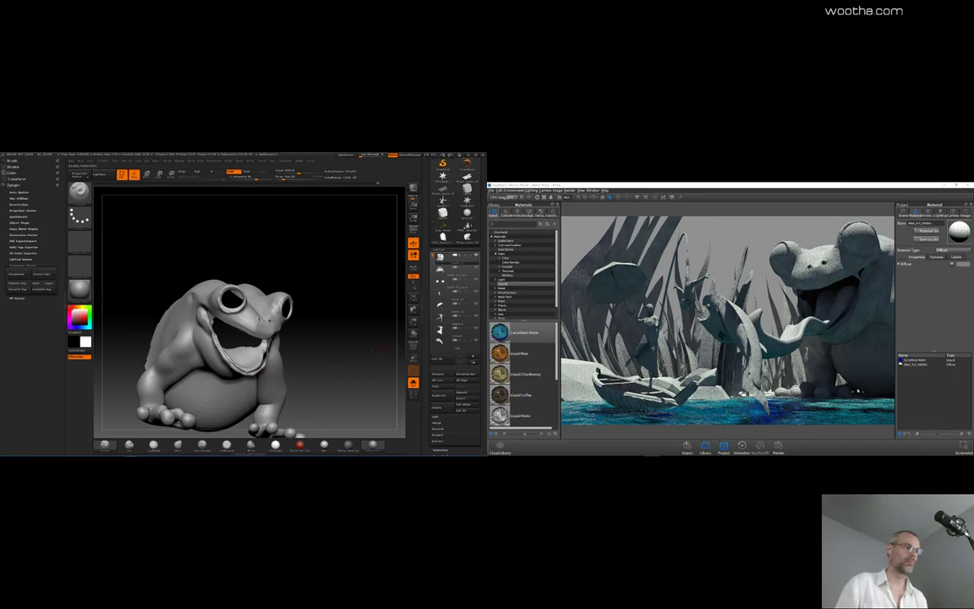
{"action": "left_click_drag", "start_coordinate": [374, 349], "coordinate": [347, 342]}
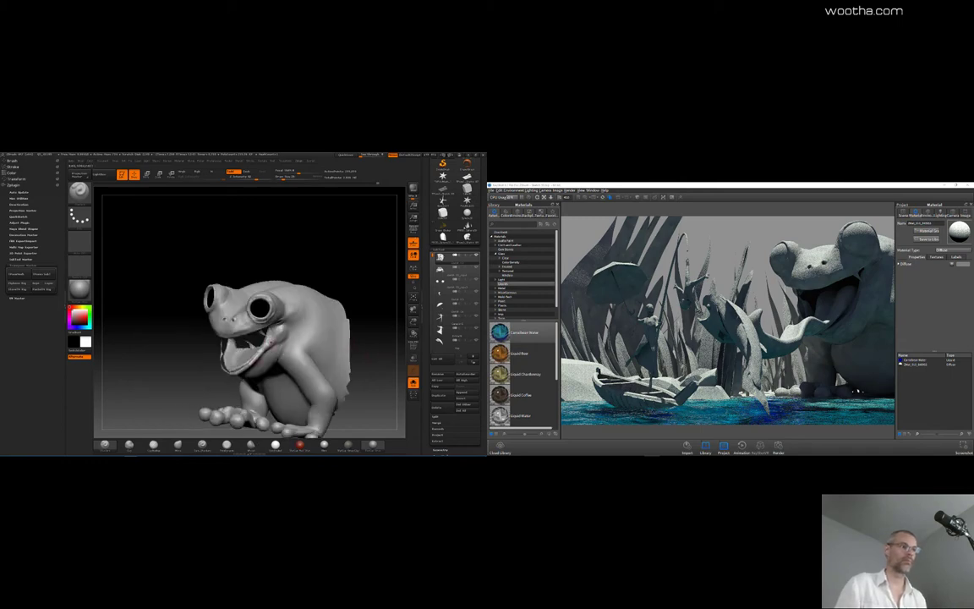
{"action": "left_click_drag", "start_coordinate": [355, 269], "coordinate": [395, 277]}
{"action": "left_click", "coordinate": [413, 383]}
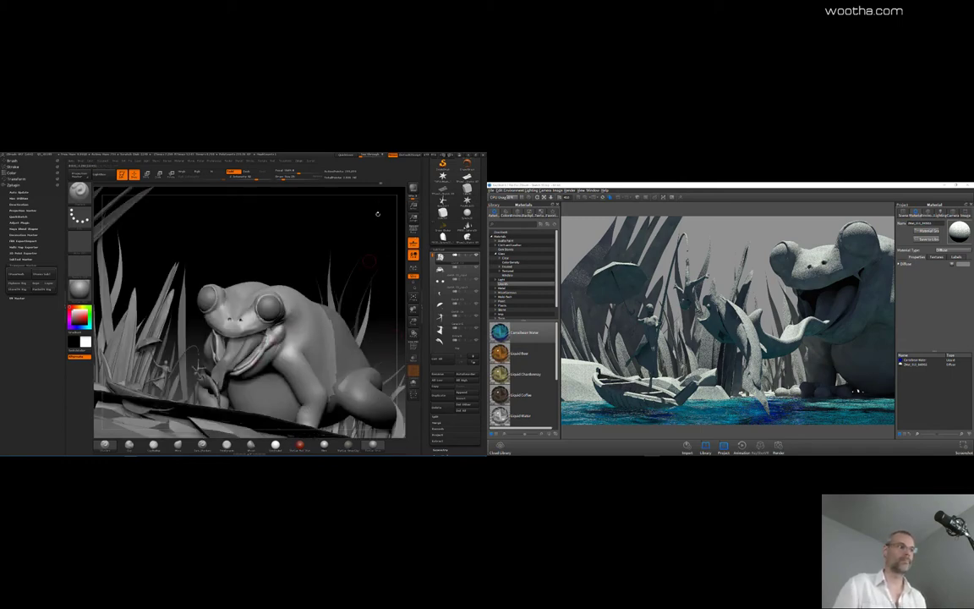
{"action": "left_click", "coordinate": [414, 189]}
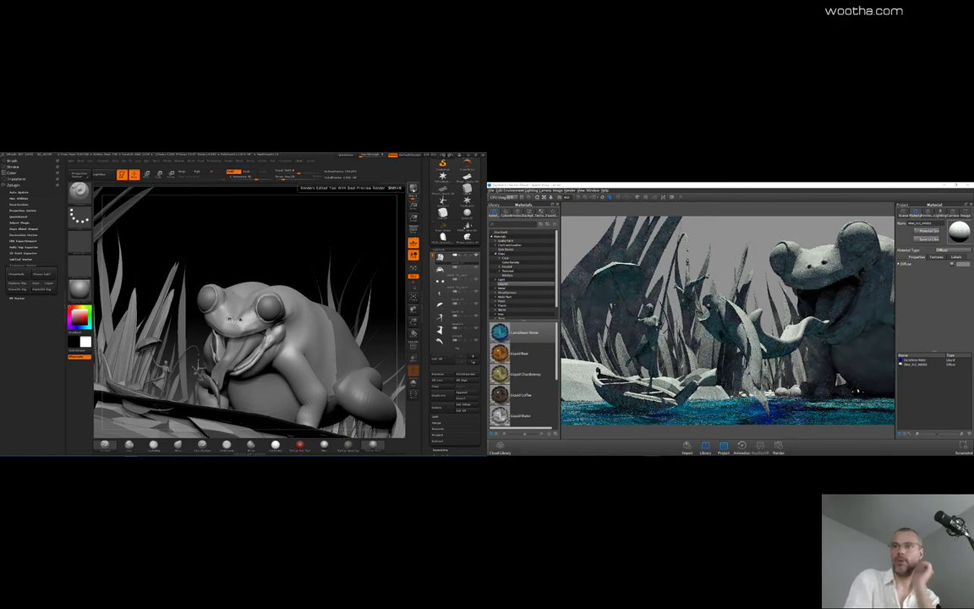
{"action": "left_click_drag", "start_coordinate": [372, 200], "coordinate": [296, 200]}
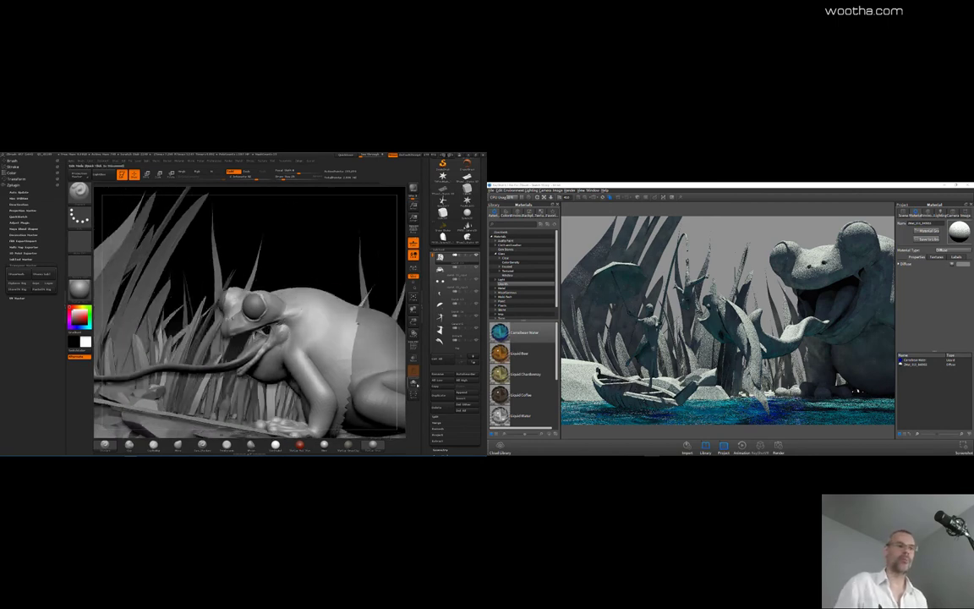
Step: Isolate the frog's body and sculpt a central fold from the throat onto the chest, smoothing its edges
{"action": "left_click", "coordinate": [414, 382]}
{"action": "left_click_drag", "start_coordinate": [296, 247], "coordinate": [372, 312]}
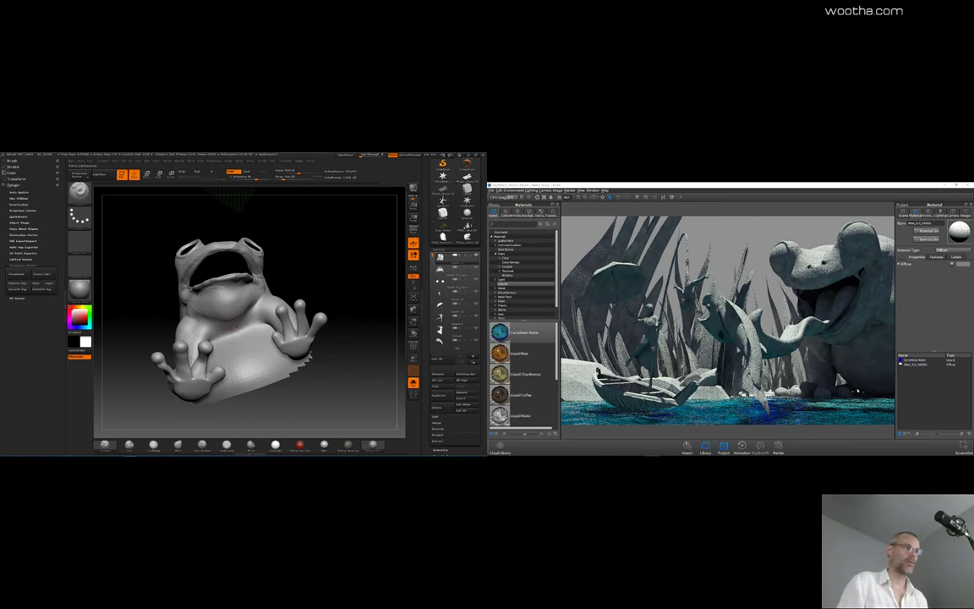
{"action": "key", "text": "space"}
{"action": "left_click_drag", "start_coordinate": [238, 327], "coordinate": [241, 328]}
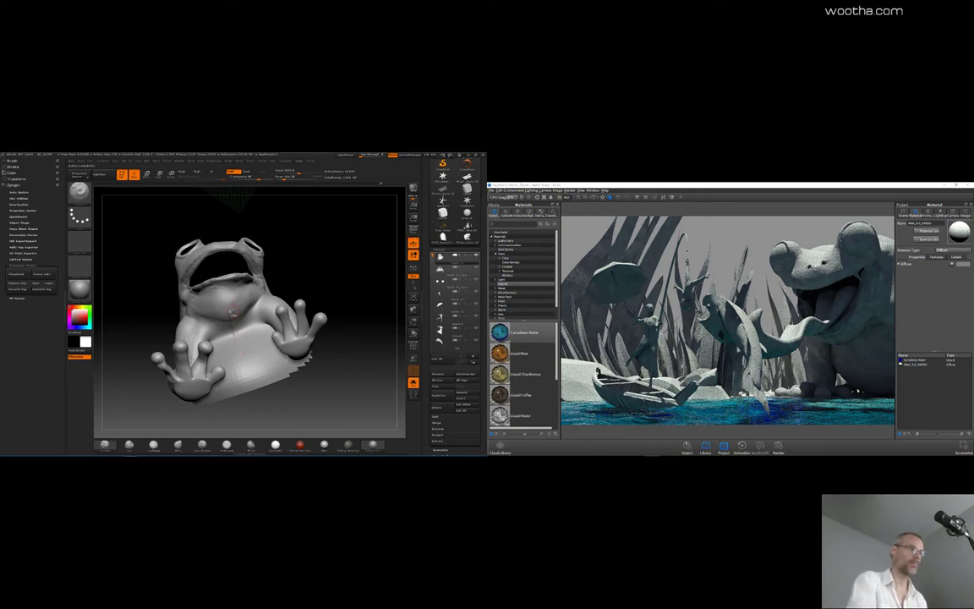
{"action": "left_click_drag", "start_coordinate": [237, 342], "coordinate": [233, 315]}
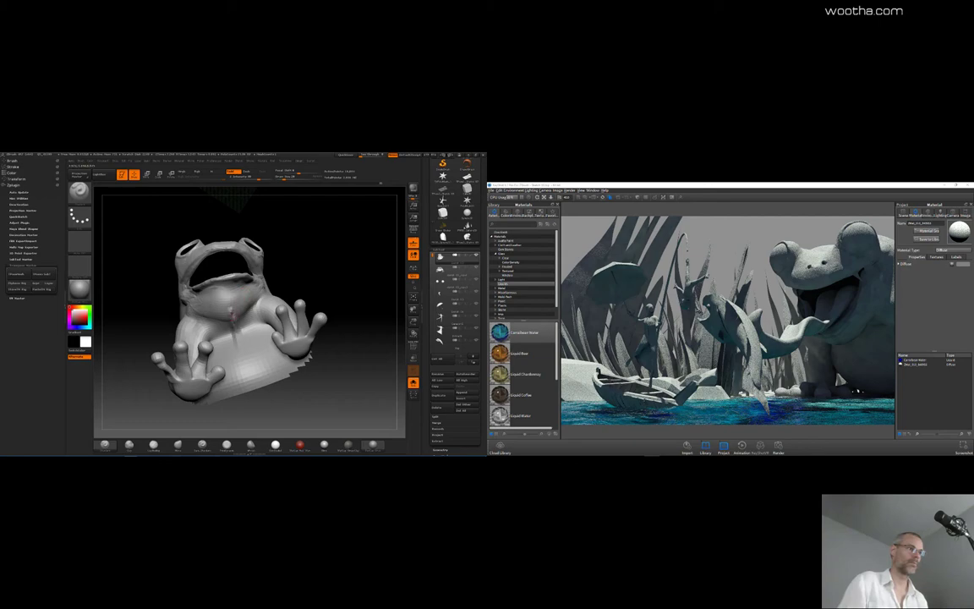
{"action": "key", "text": "shift"}
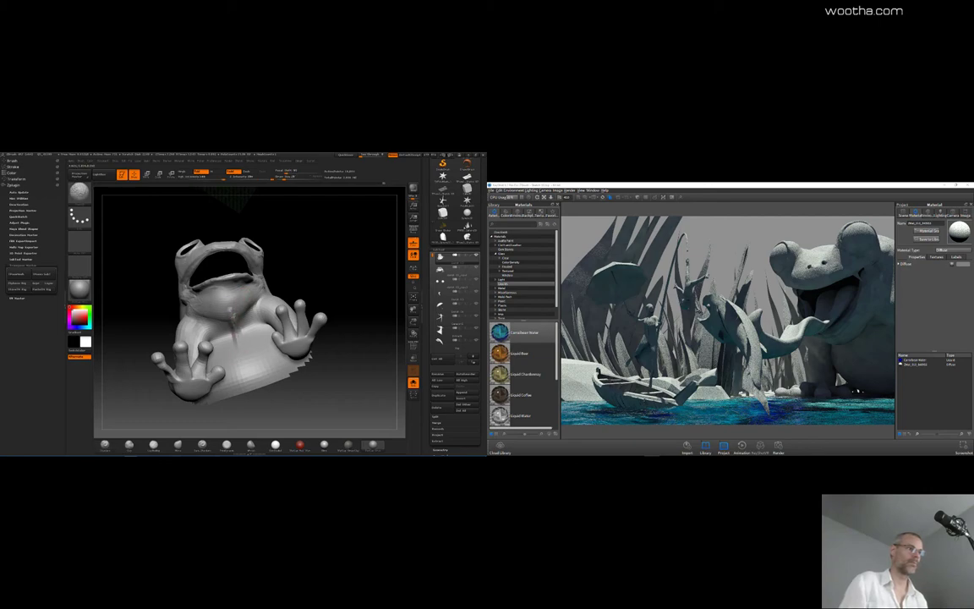
{"action": "left_click_drag", "start_coordinate": [331, 247], "coordinate": [377, 226]}
{"action": "key", "text": "shift"}
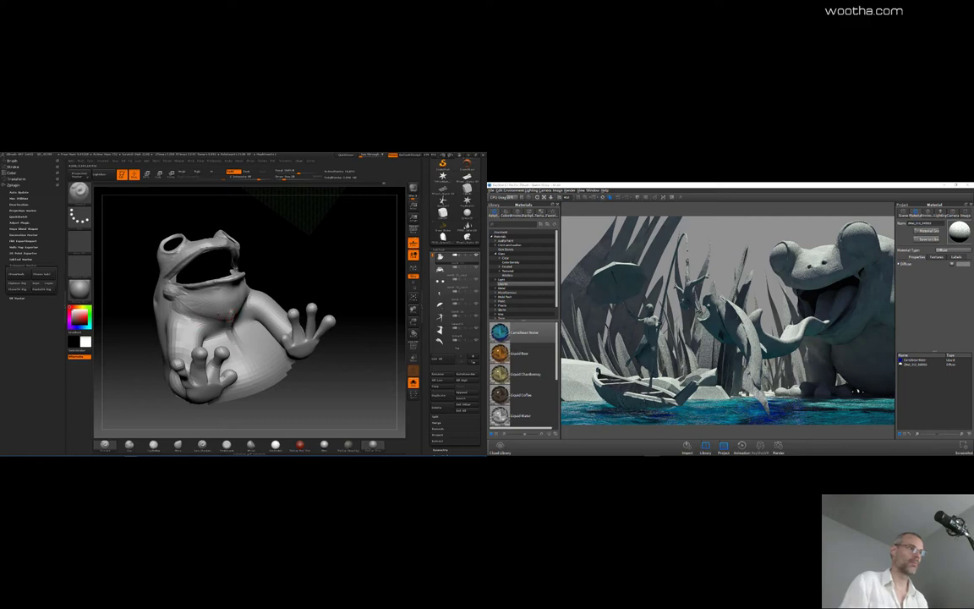
Step: Sculpt the skin folds under the frog's jaw and along both sides of its throat
{"action": "right_click_drag", "start_coordinate": [187, 283], "coordinate": [227, 285]}
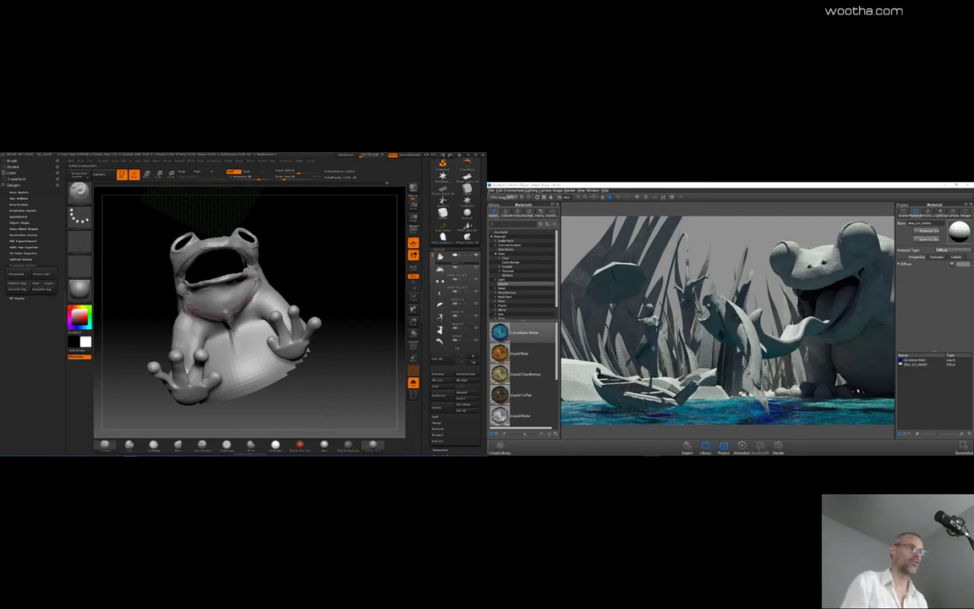
{"action": "right_click_drag", "start_coordinate": [290, 293], "coordinate": [260, 298]}
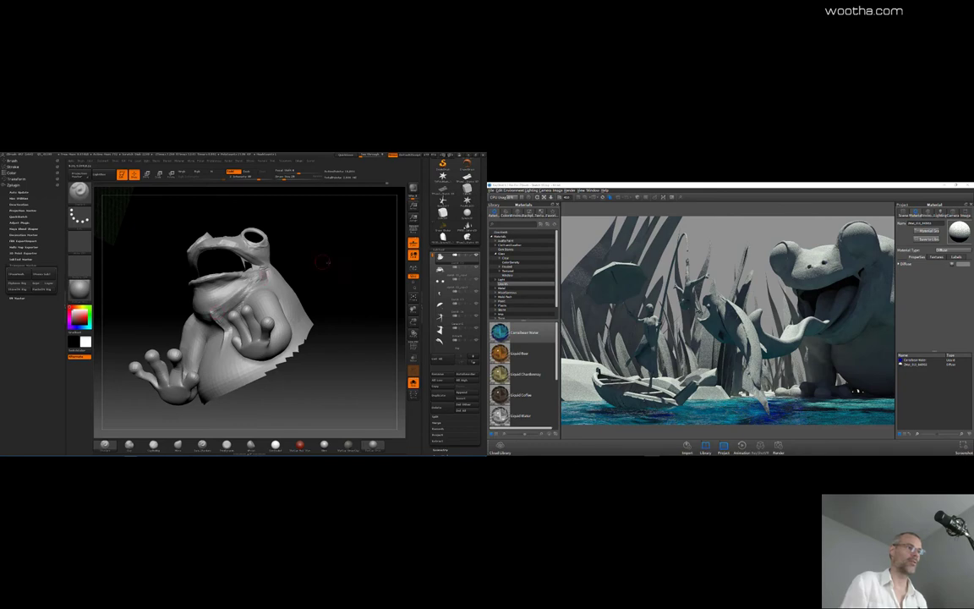
{"action": "left_click_drag", "start_coordinate": [326, 262], "coordinate": [381, 264]}
{"action": "right_click_drag", "start_coordinate": [170, 300], "coordinate": [221, 286]}
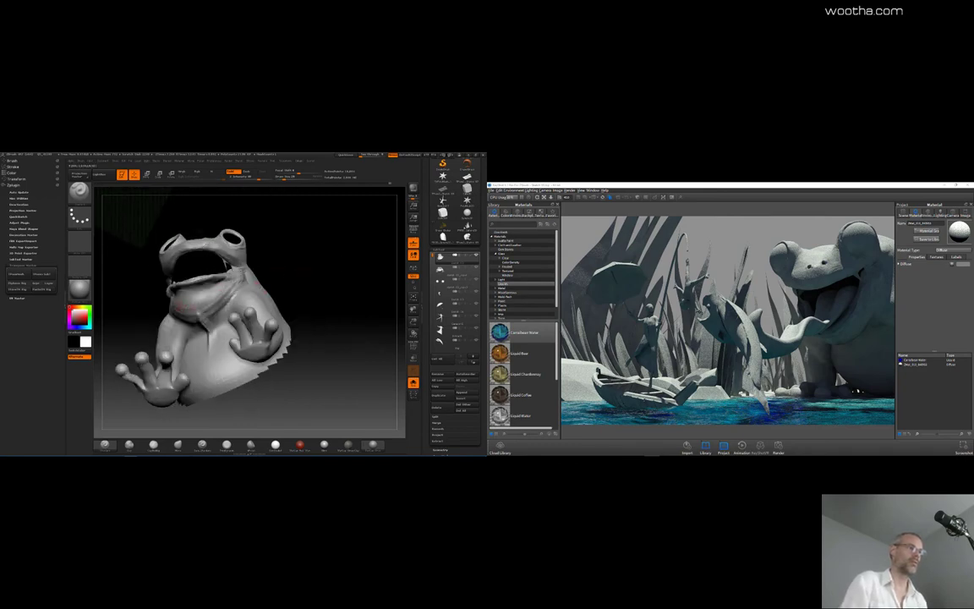
{"action": "right_click_drag", "start_coordinate": [300, 268], "coordinate": [239, 256]}
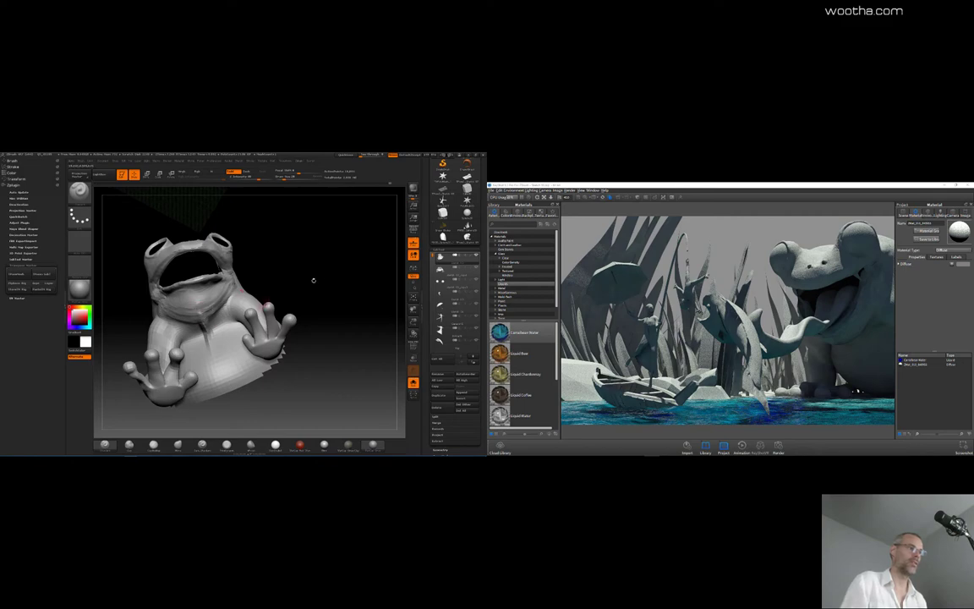
Step: Build up the throat folds from the corners of the mouth down to the chest, working from several angles
{"action": "right_click_drag", "start_coordinate": [314, 280], "coordinate": [243, 305]}
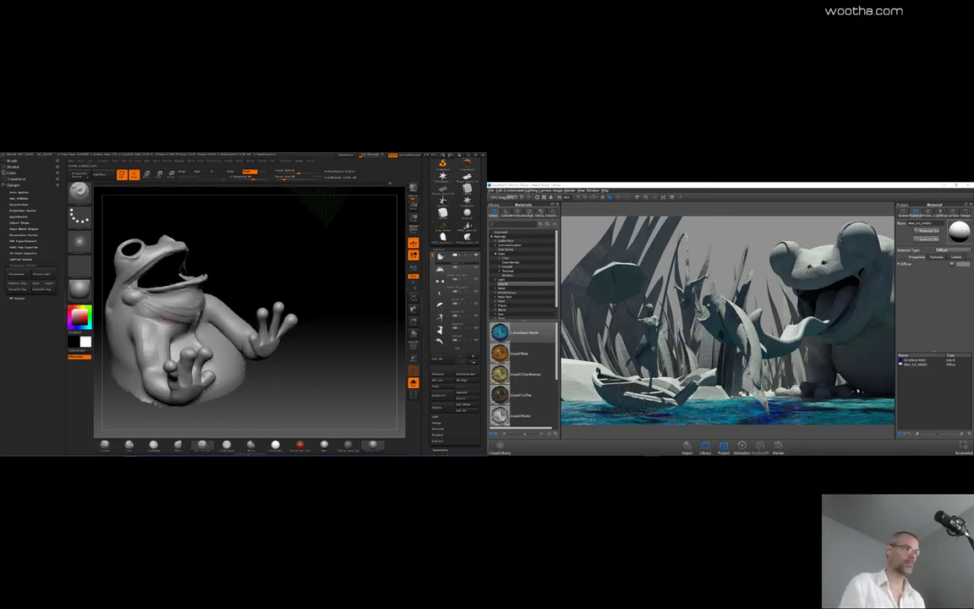
{"action": "right_click_drag", "start_coordinate": [274, 256], "coordinate": [169, 293]}
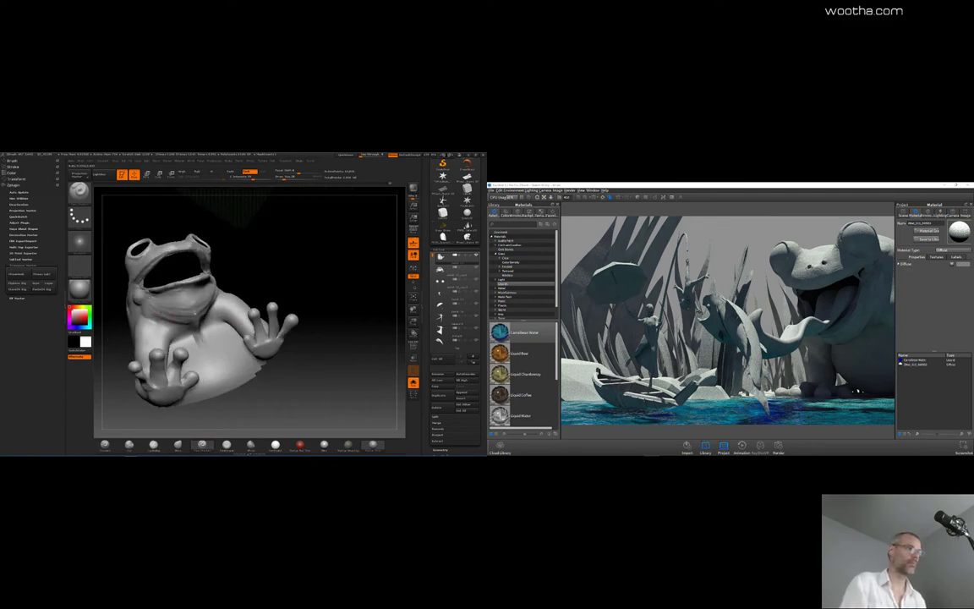
{"action": "left_click_drag", "start_coordinate": [298, 261], "coordinate": [271, 273]}
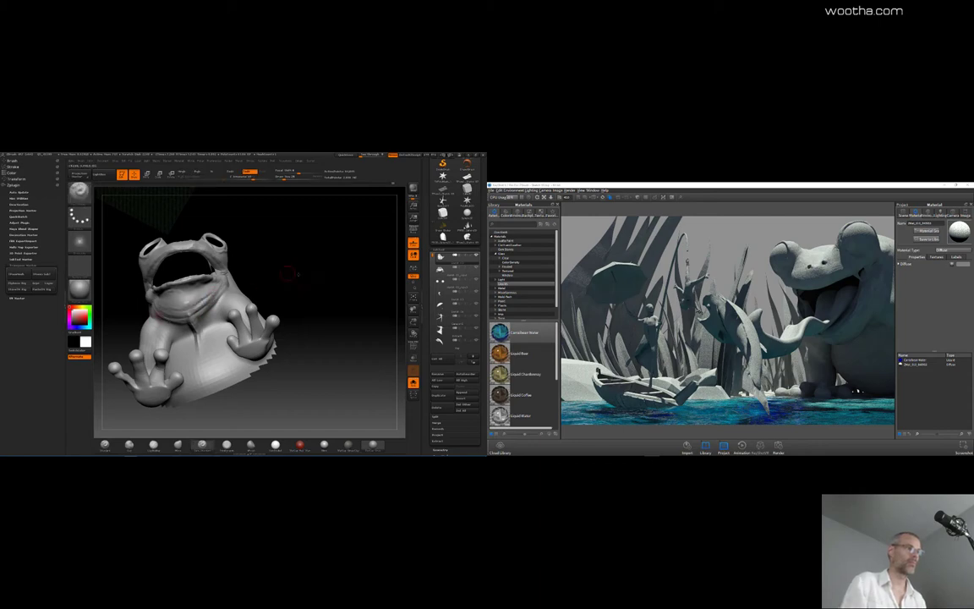
{"action": "right_click_drag", "start_coordinate": [288, 273], "coordinate": [184, 272]}
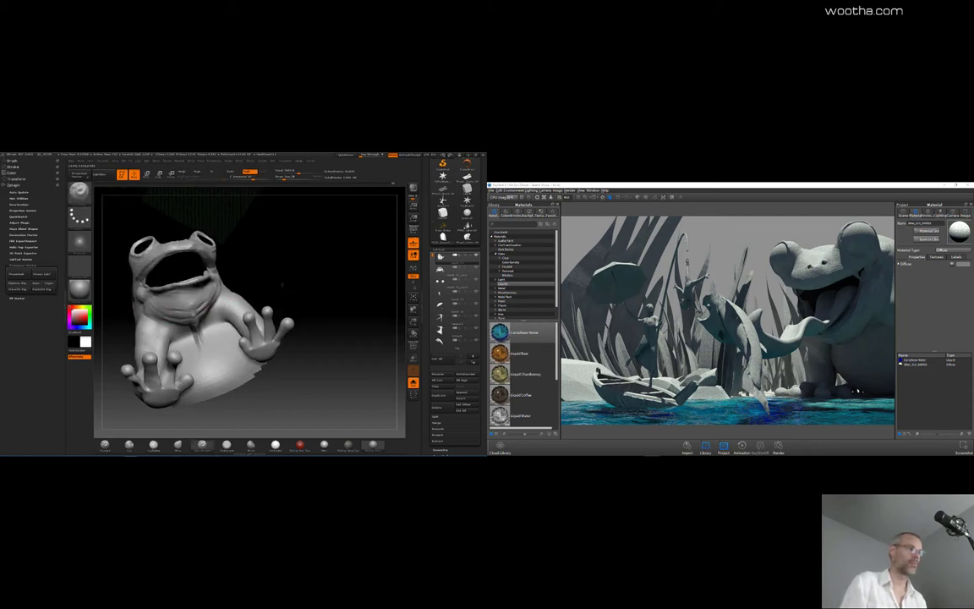
{"action": "left_click_drag", "start_coordinate": [281, 283], "coordinate": [251, 292]}
{"action": "right_click_drag", "start_coordinate": [270, 256], "coordinate": [253, 305]}
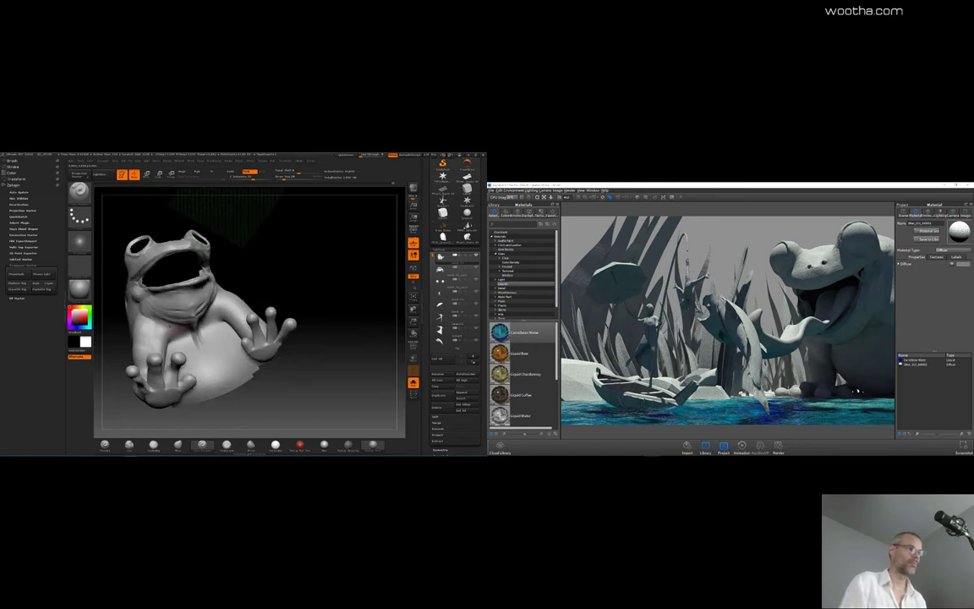
{"action": "right_click_drag", "start_coordinate": [296, 275], "coordinate": [181, 337]}
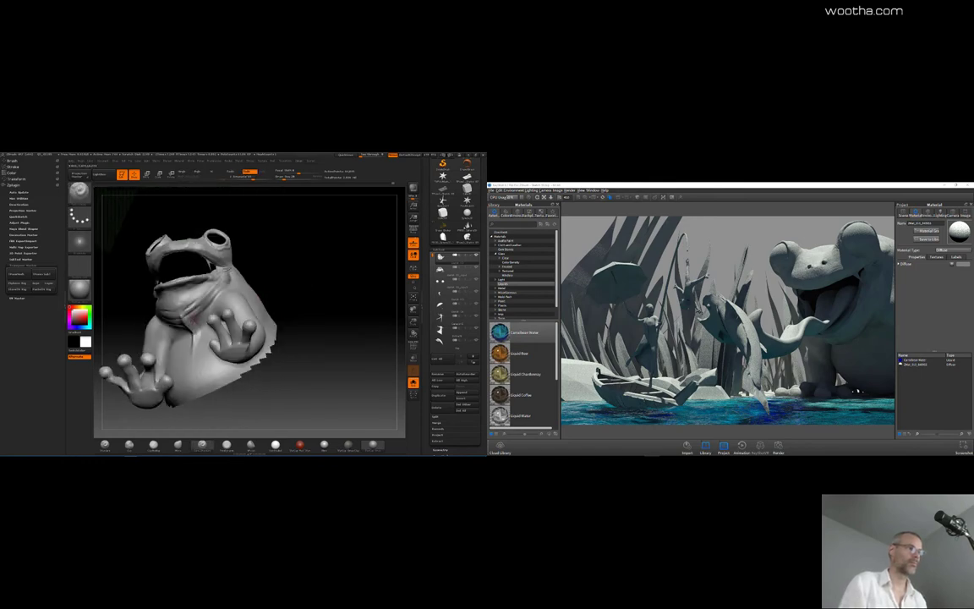
Step: Send the frog to KeyShot, then show the whole scene again and re-render it
{"action": "key", "text": "shift+r"}
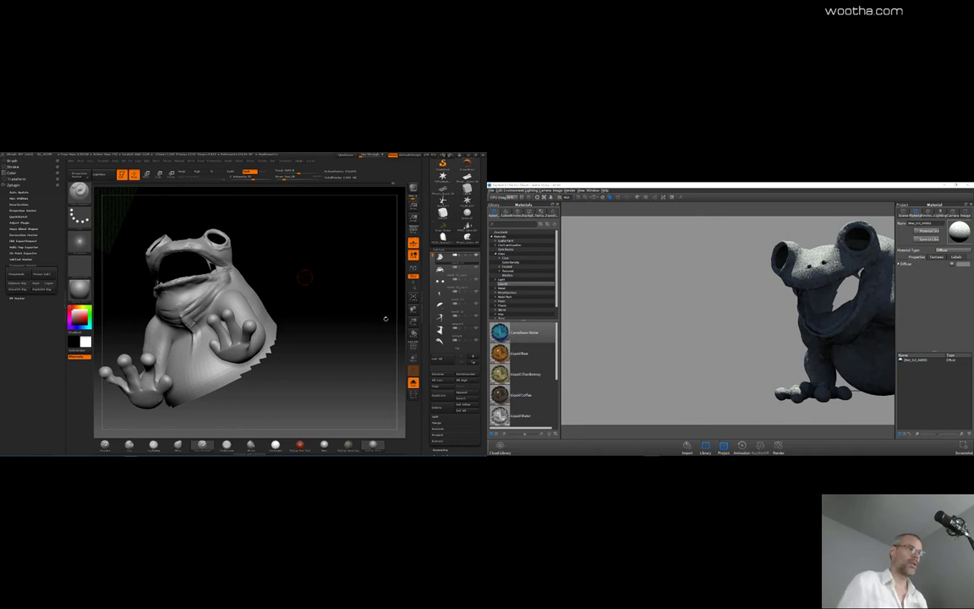
{"action": "left_click", "coordinate": [412, 383]}
{"action": "left_click", "coordinate": [413, 189]}
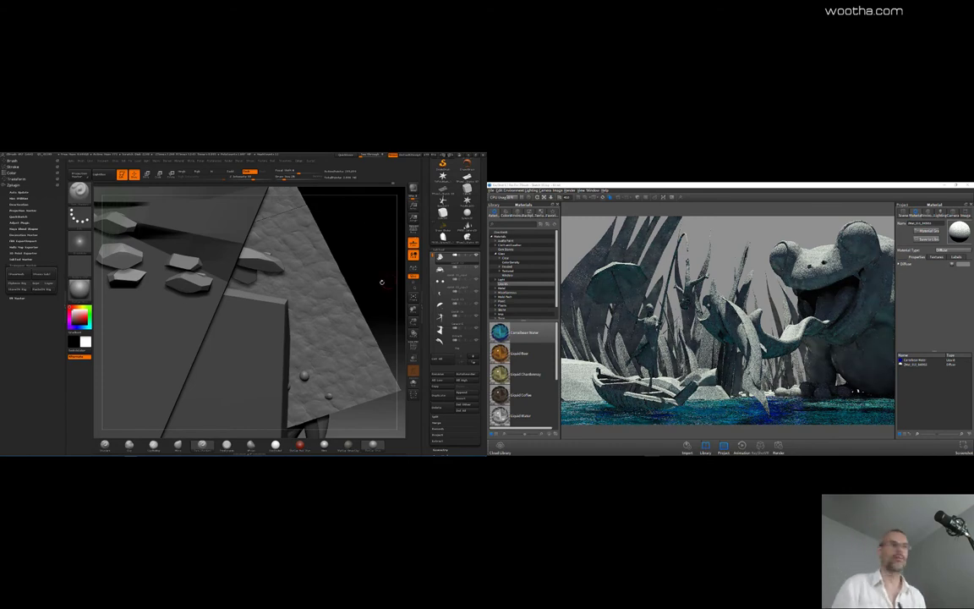
{"action": "left_click_drag", "start_coordinate": [382, 282], "coordinate": [365, 235]}
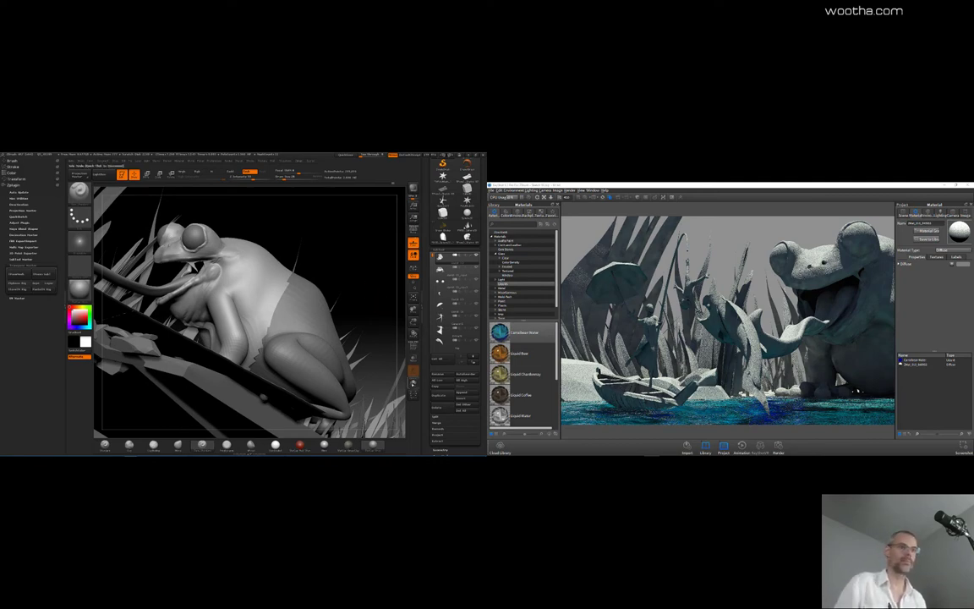
Step: Isolate the frog's body and refine the central fold where the throat meets the chest
{"action": "left_click", "coordinate": [413, 383]}
{"action": "left_click_drag", "start_coordinate": [366, 278], "coordinate": [291, 279]}
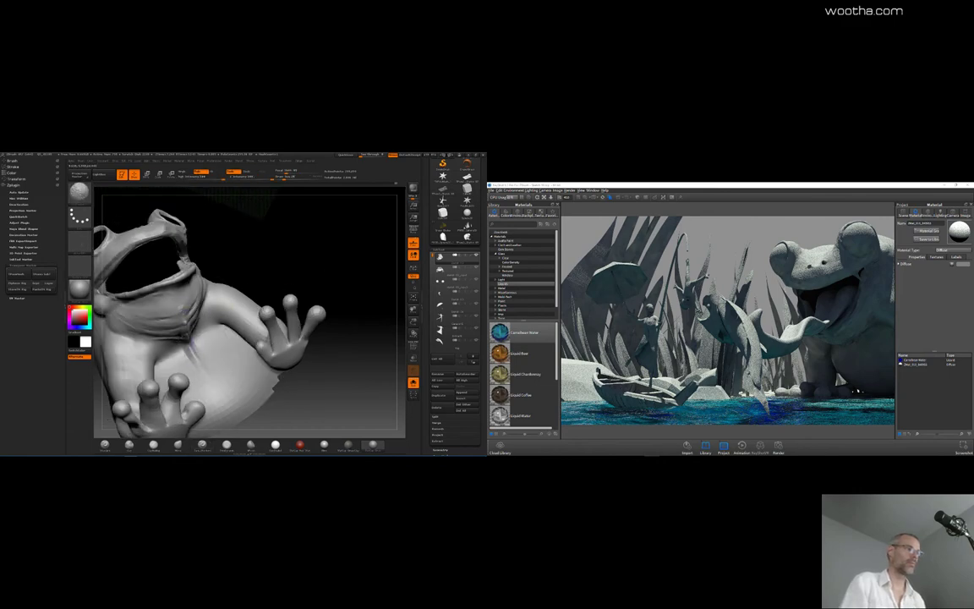
{"action": "mouse_move", "coordinate": [266, 289]}
{"action": "left_mouse_down"}
{"action": "mouse_move", "coordinate": [230, 286]}
{"action": "mouse_move", "coordinate": [267, 278]}
{"action": "left_mouse_up"}
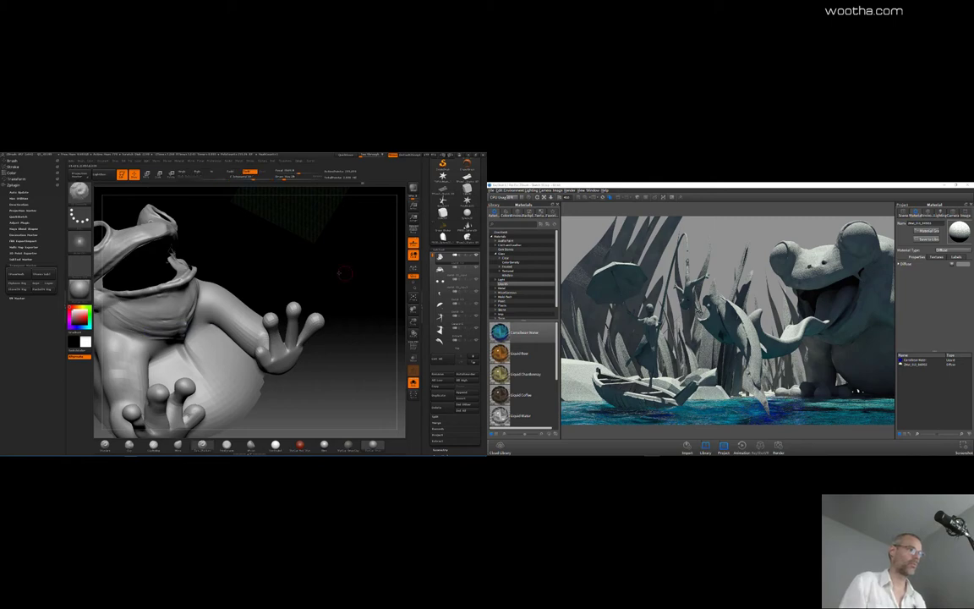
{"action": "left_click_drag", "start_coordinate": [341, 273], "coordinate": [315, 269]}
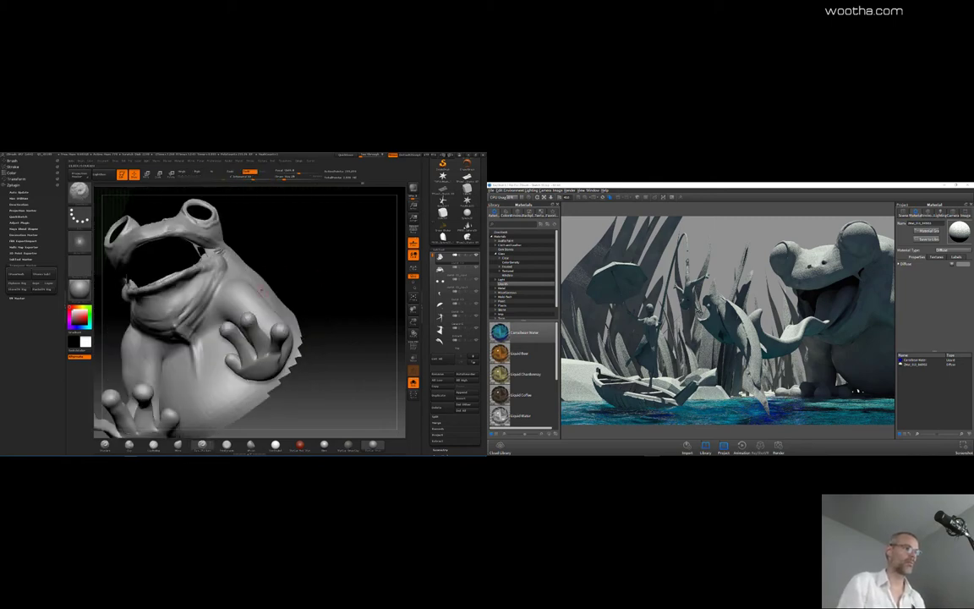
Step: Add volume to the folds along the side of the throat with the ClayBuildup brush
{"action": "key", "text": "b"}
{"action": "key", "text": "c"}
{"action": "key", "text": "b"}
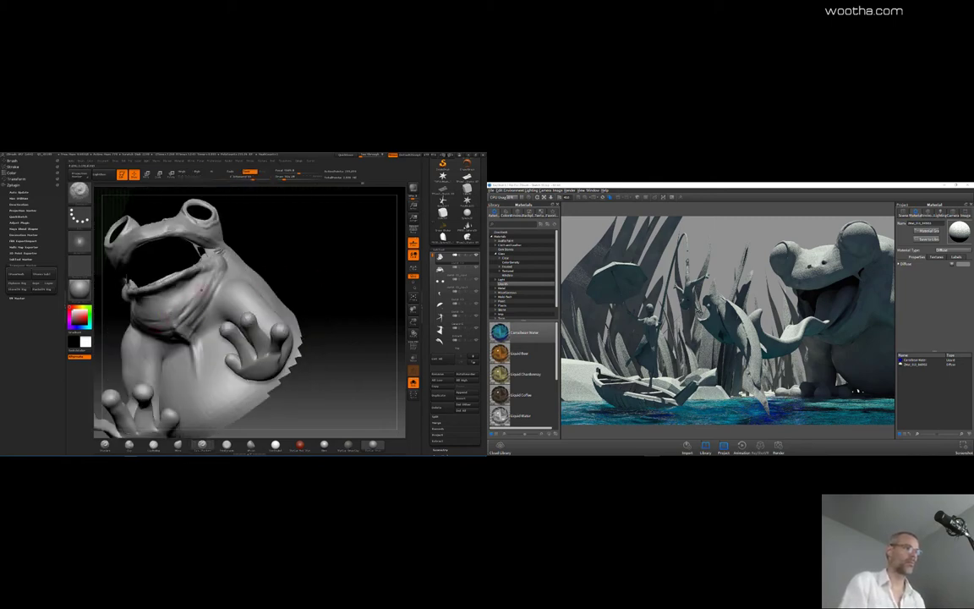
{"action": "left_click_drag", "start_coordinate": [310, 265], "coordinate": [359, 242]}
Step: Sculpt wrinkles across the underside of the throat with the Standard brush and bring up its quick brush settings
{"action": "key", "text": "b"}
{"action": "key", "text": "s"}
{"action": "key", "text": "t"}
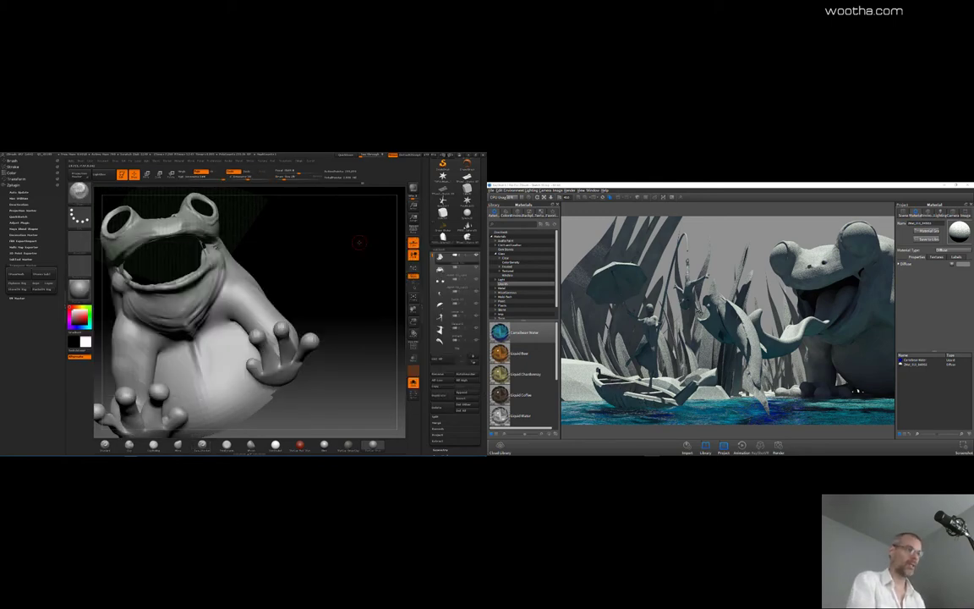
{"action": "left_click_drag", "start_coordinate": [315, 288], "coordinate": [287, 289]}
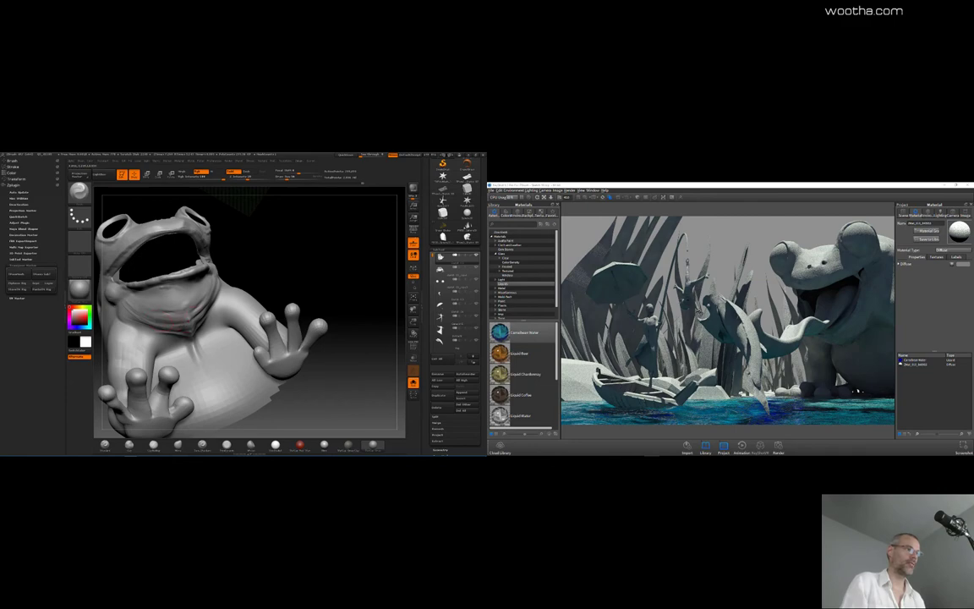
{"action": "key", "text": "space"}
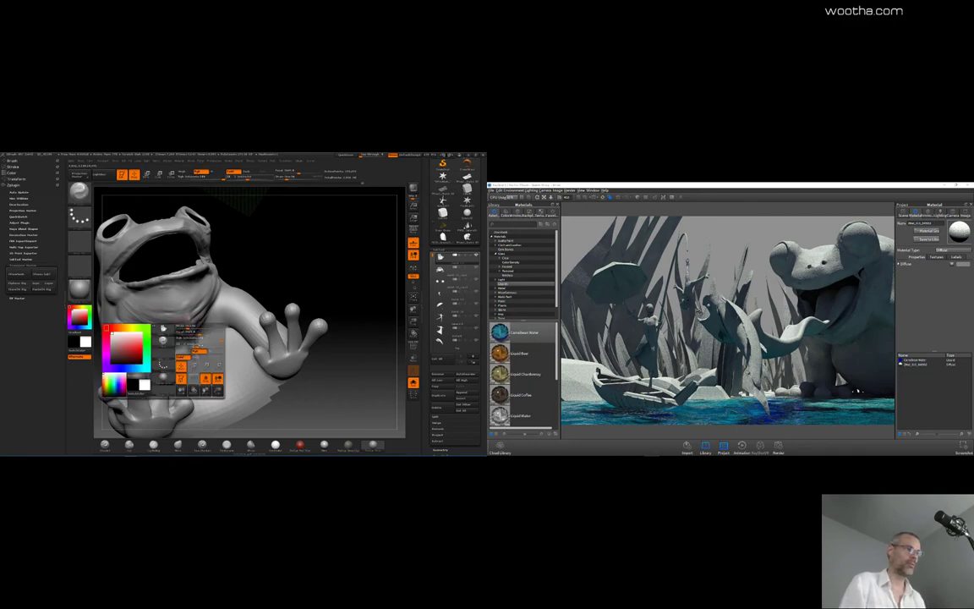
Step: Sculpt and smooth the skin folds on the frog's throat beneath the lower lip
{"action": "left_click_drag", "start_coordinate": [254, 279], "coordinate": [244, 243]}
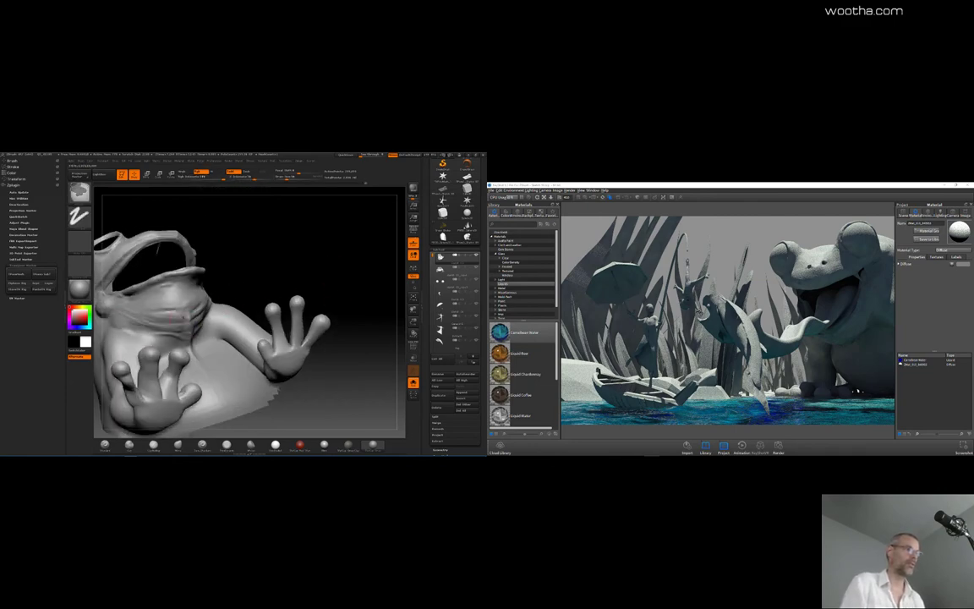
{"action": "key", "text": "shift"}
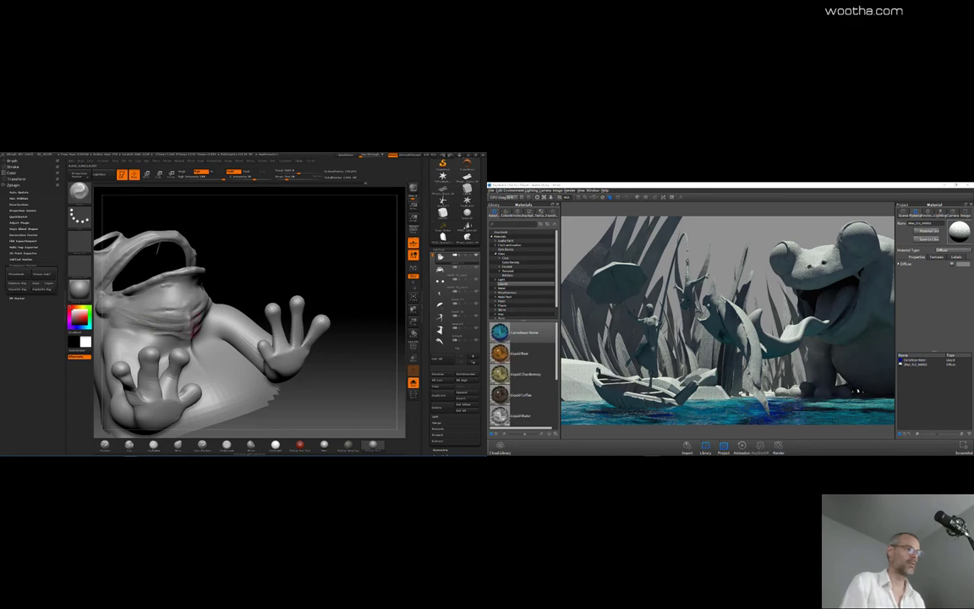
{"action": "left_click_drag", "start_coordinate": [274, 225], "coordinate": [278, 270]}
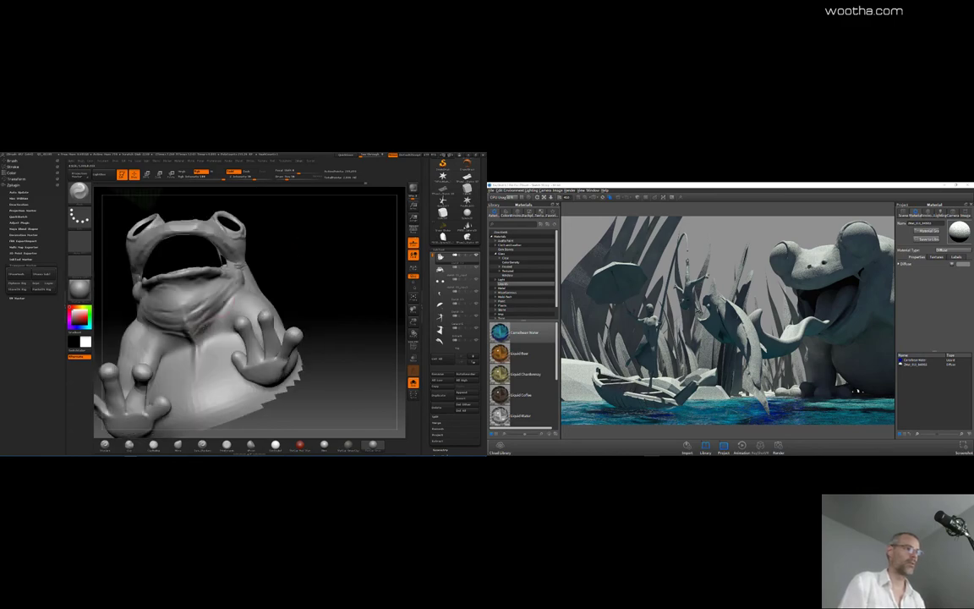
{"action": "key", "text": "space"}
{"action": "left_click_drag", "start_coordinate": [221, 338], "coordinate": [202, 321]}
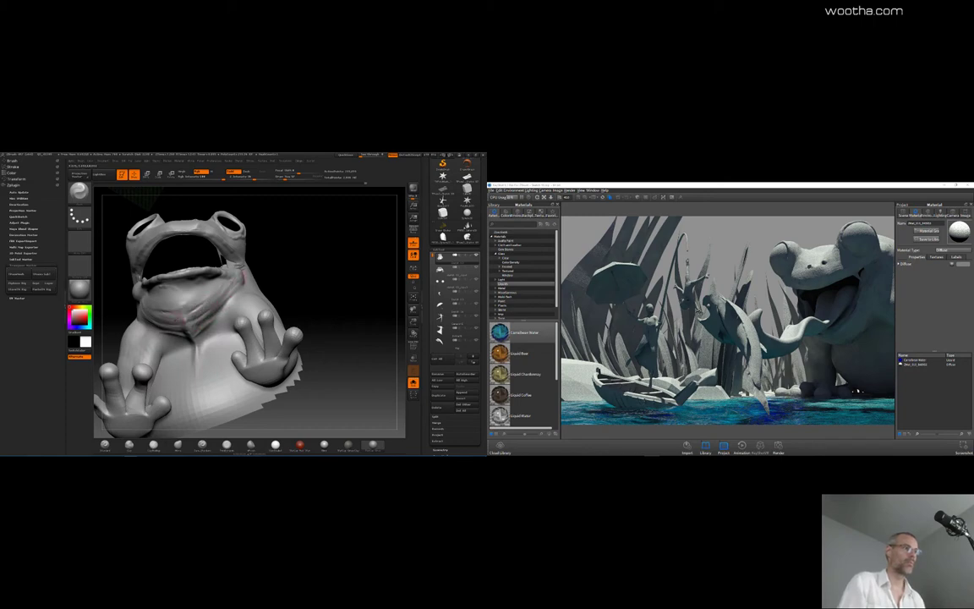
{"action": "left_click_drag", "start_coordinate": [276, 280], "coordinate": [355, 268]}
{"action": "left_click_drag", "start_coordinate": [285, 253], "coordinate": [365, 303]}
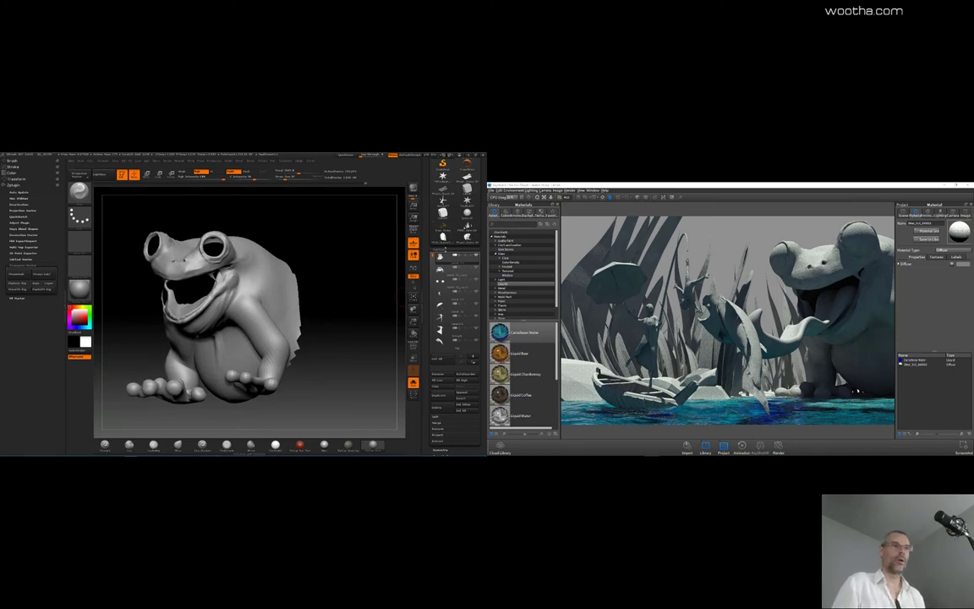
Step: Subdivide the frog mesh once and add a new sculpting layer to it
{"action": "left_click_drag", "start_coordinate": [402, 257], "coordinate": [364, 303]}
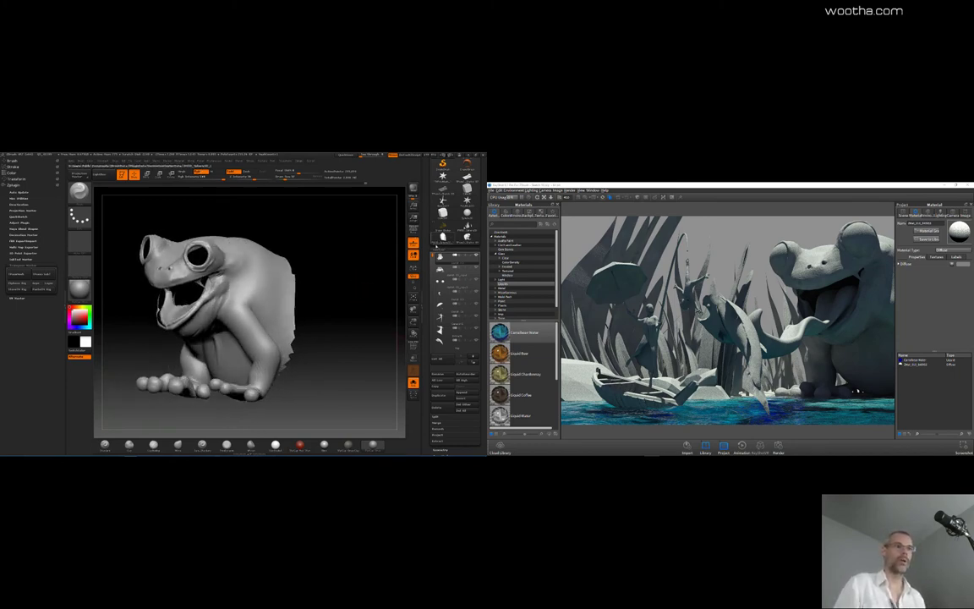
{"action": "left_click", "coordinate": [449, 250]}
{"action": "left_click", "coordinate": [439, 274]}
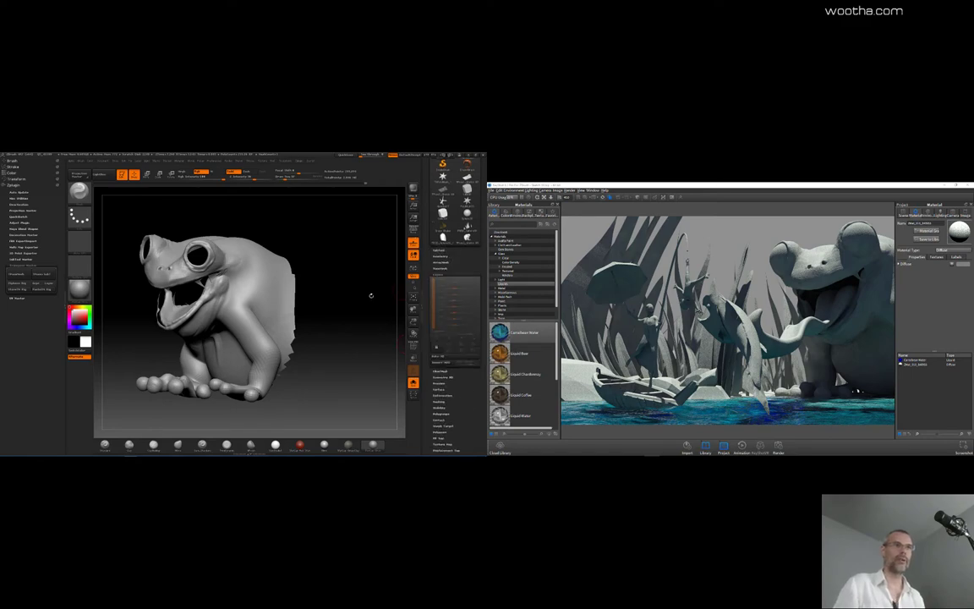
{"action": "left_click_drag", "start_coordinate": [369, 294], "coordinate": [372, 266]}
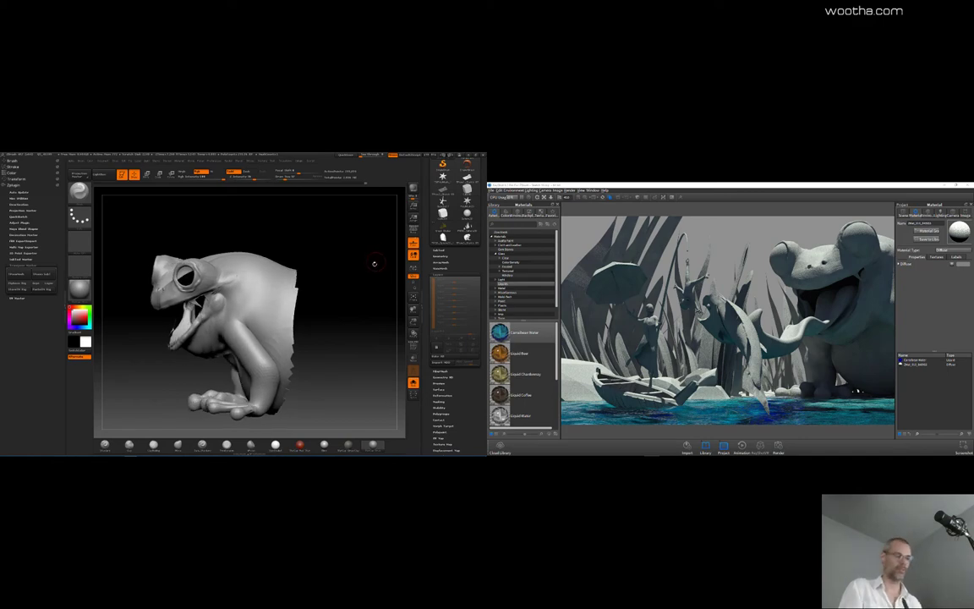
{"action": "mouse_move", "coordinate": [361, 311]}
{"action": "left_mouse_down"}
{"action": "mouse_move", "coordinate": [379, 310]}
{"action": "mouse_move", "coordinate": [369, 318]}
{"action": "left_mouse_up"}
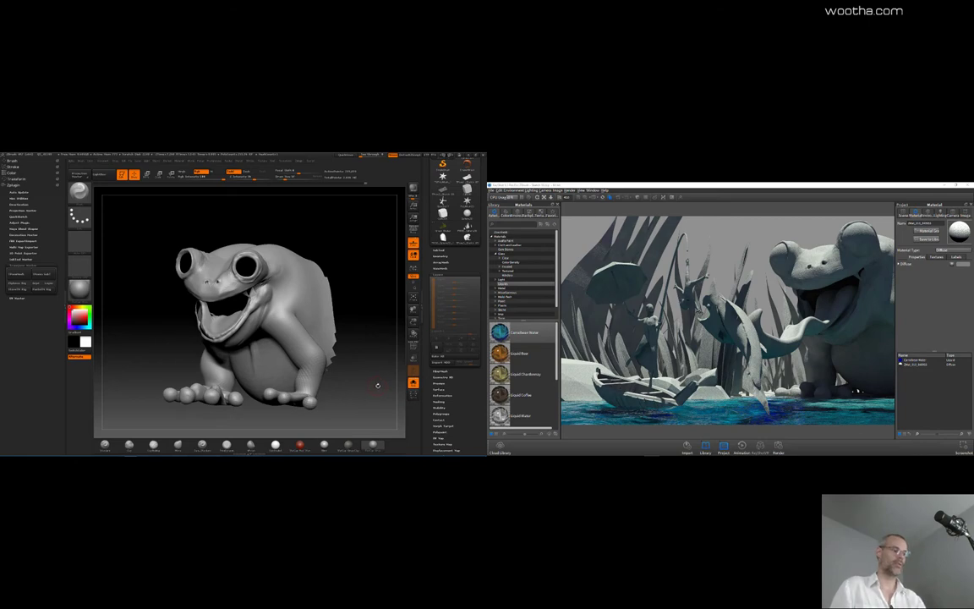
{"action": "key", "text": "ctrl"}
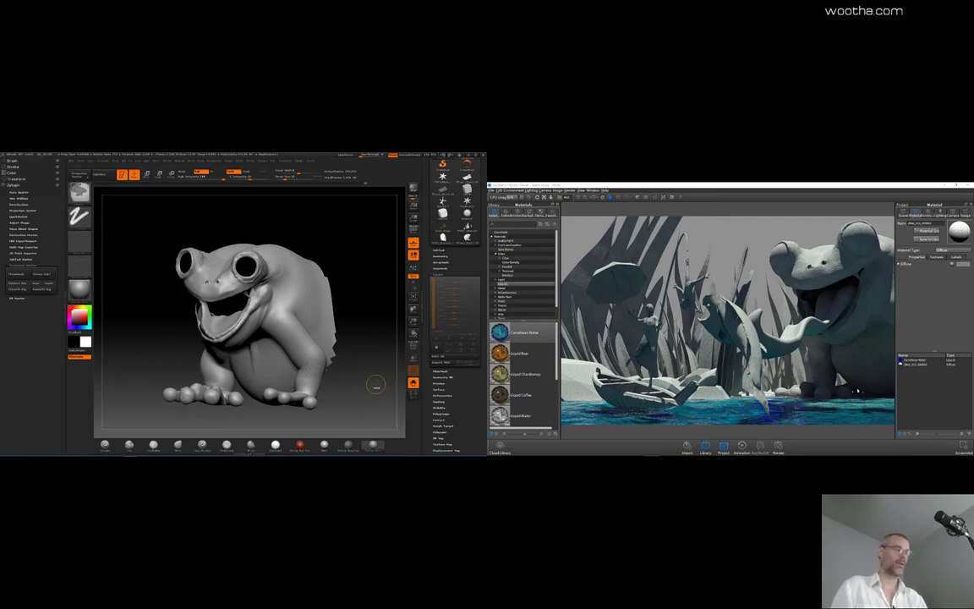
{"action": "key", "text": "ctrl+d"}
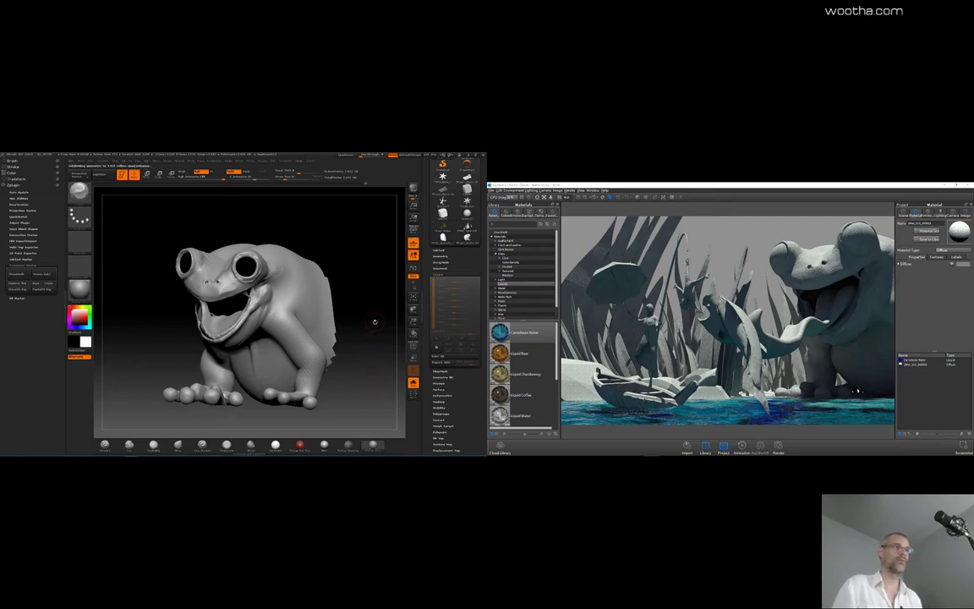
{"action": "left_click_drag", "start_coordinate": [375, 322], "coordinate": [376, 323]}
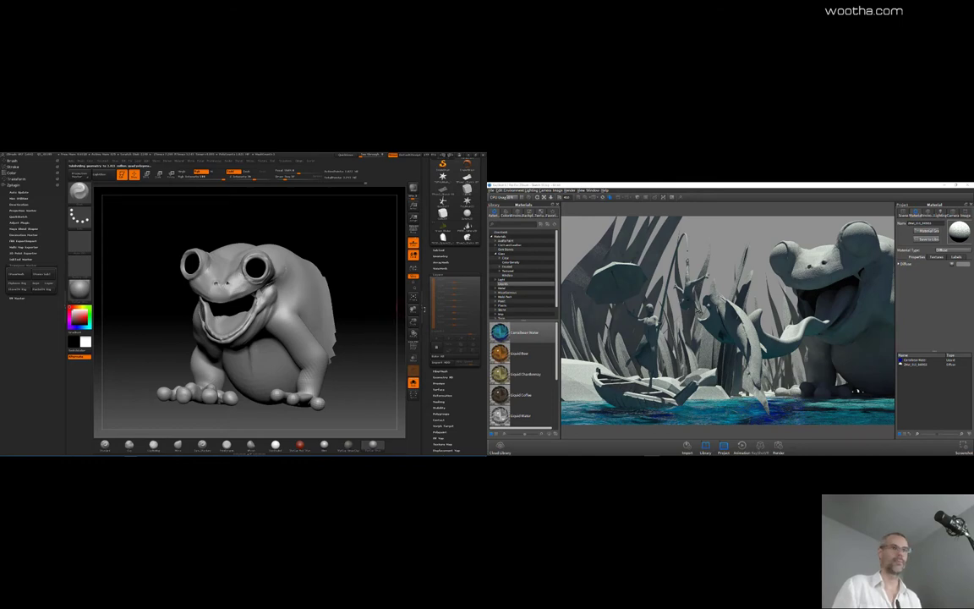
{"action": "left_click", "coordinate": [435, 346]}
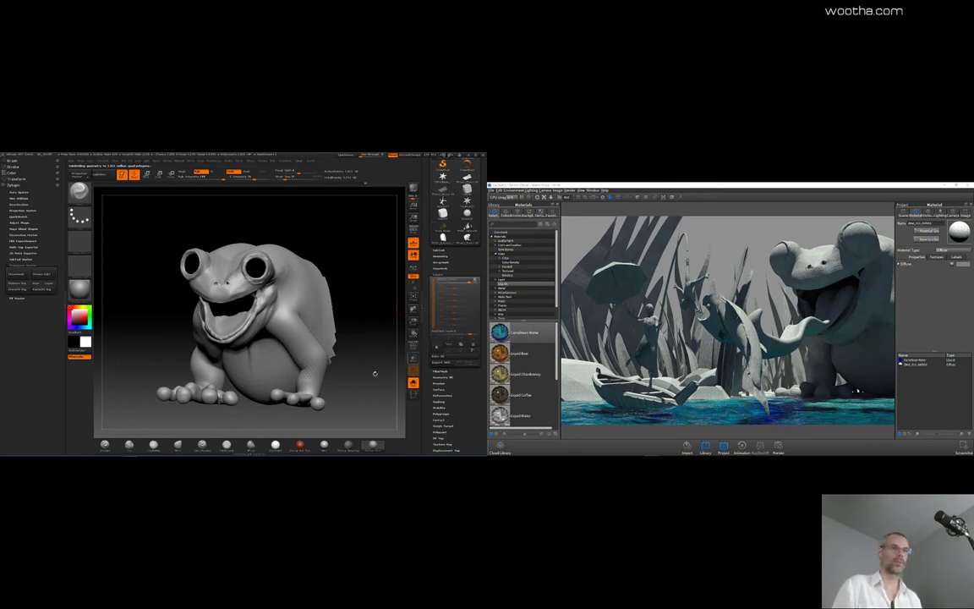
Step: Choose the Standard brush and bring up the reference photo of two frogs beside the sculpt
{"action": "left_click_drag", "start_coordinate": [392, 304], "coordinate": [336, 297]}
{"action": "left_click", "coordinate": [105, 444]}
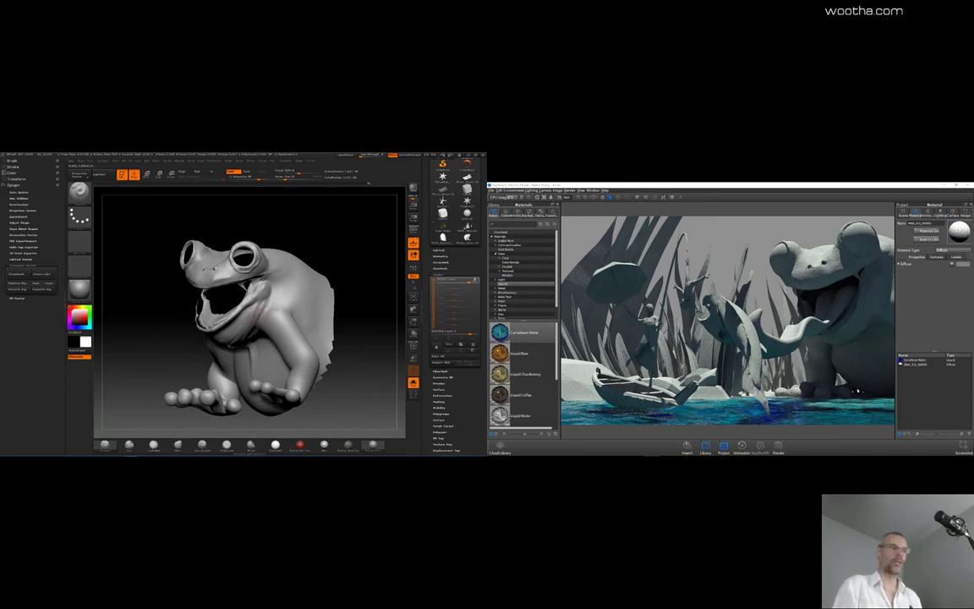
{"action": "left_click_drag", "start_coordinate": [361, 311], "coordinate": [338, 320]}
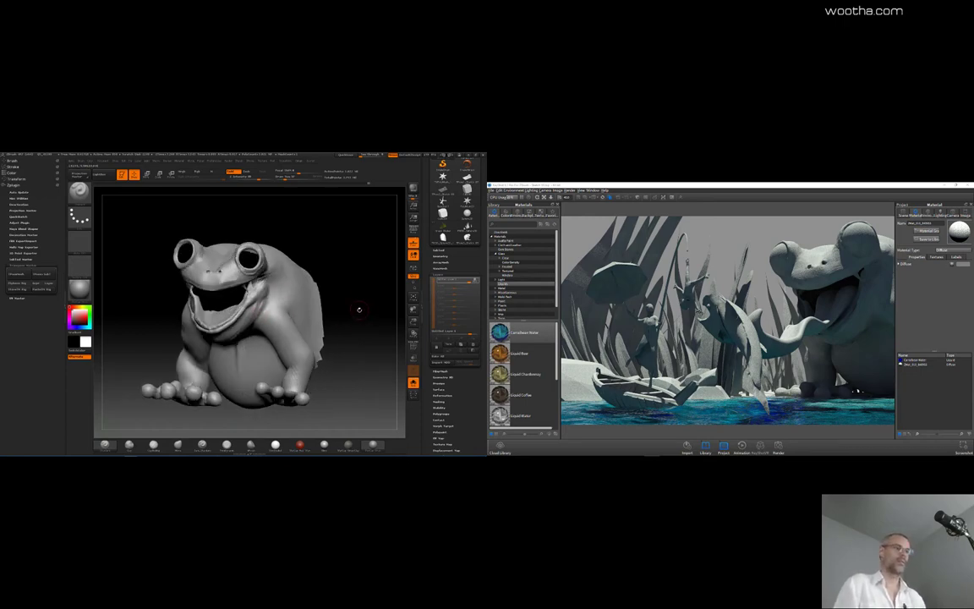
{"action": "key", "text": "alt+Tab"}
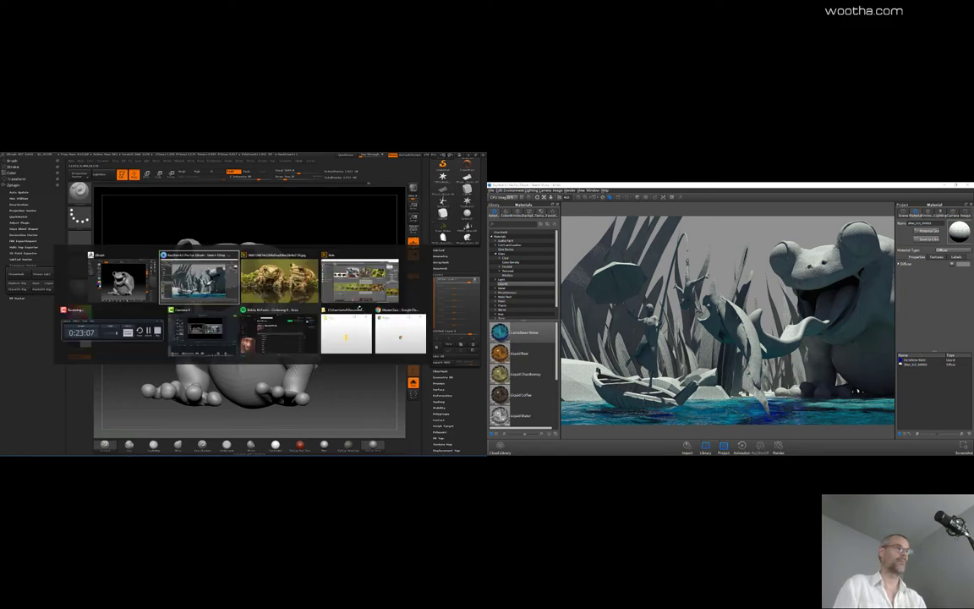
Step: Sculpt raised round warts behind the frog's eye and down over the shoulder on one side
{"action": "left_click_drag", "start_coordinate": [357, 293], "coordinate": [355, 300]}
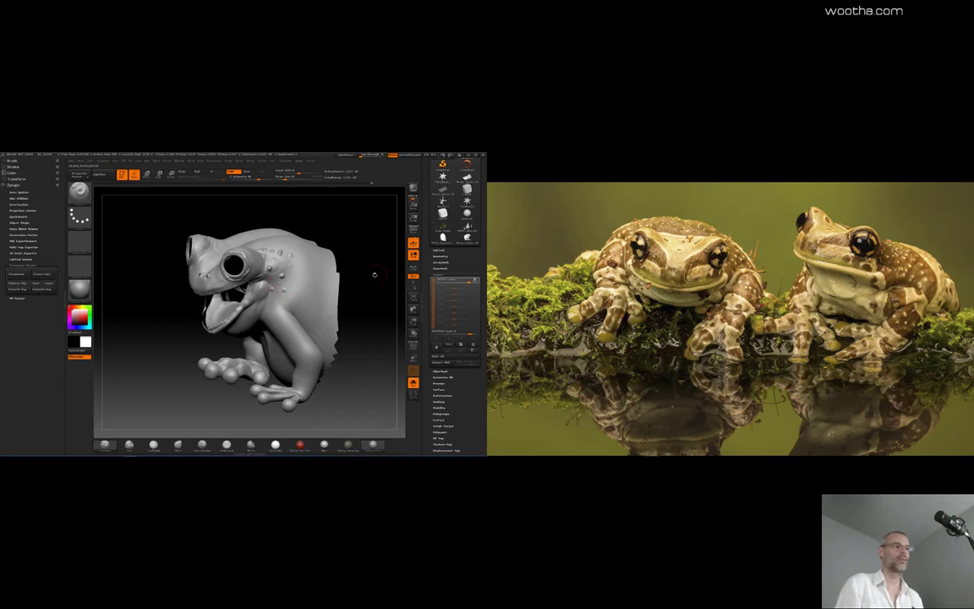
{"action": "left_click_drag", "start_coordinate": [374, 274], "coordinate": [286, 281]}
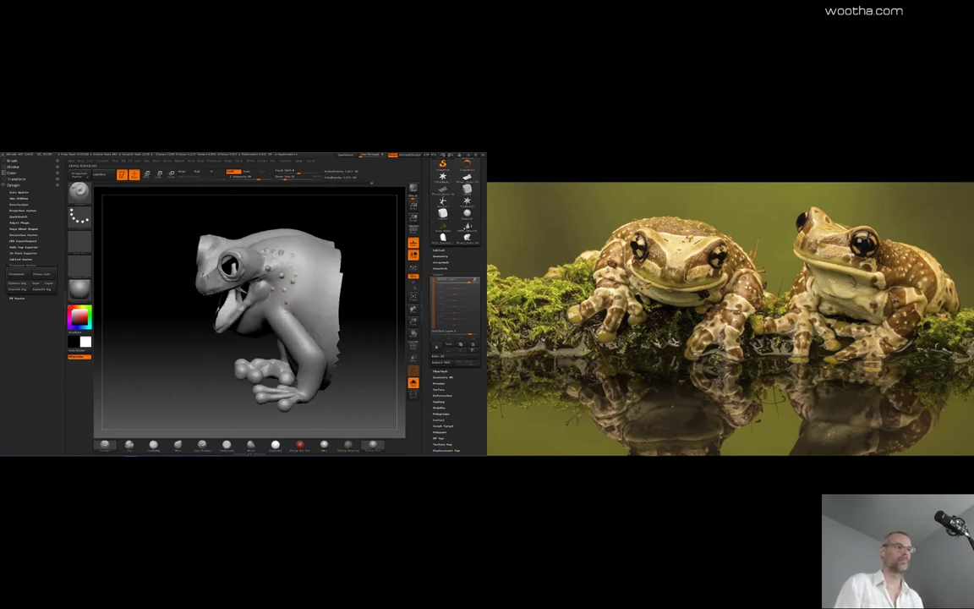
{"action": "mouse_move", "coordinate": [362, 309]}
{"action": "left_mouse_down"}
{"action": "mouse_move", "coordinate": [387, 301]}
{"action": "mouse_move", "coordinate": [304, 331]}
{"action": "left_mouse_up"}
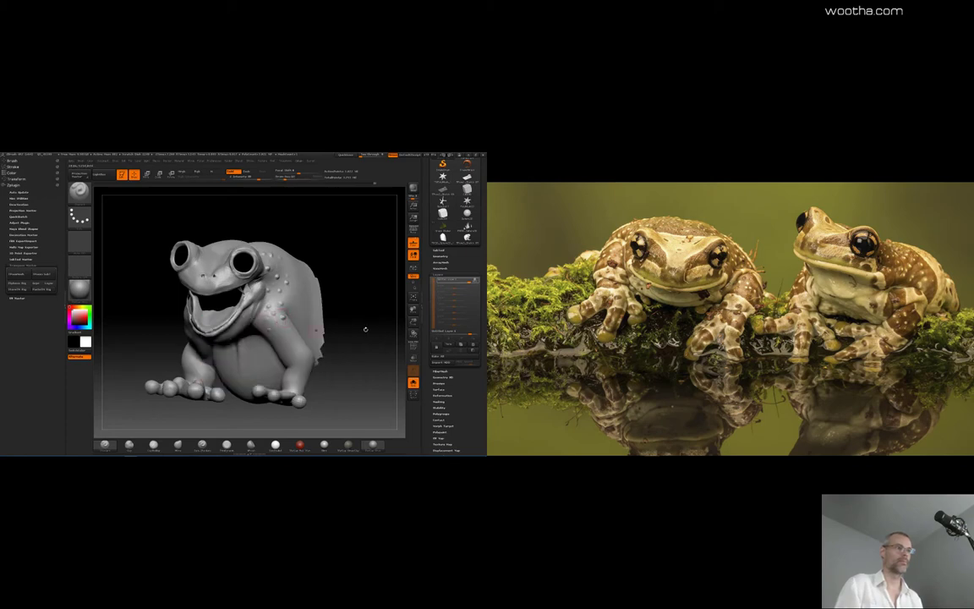
{"action": "left_click_drag", "start_coordinate": [365, 330], "coordinate": [367, 325]}
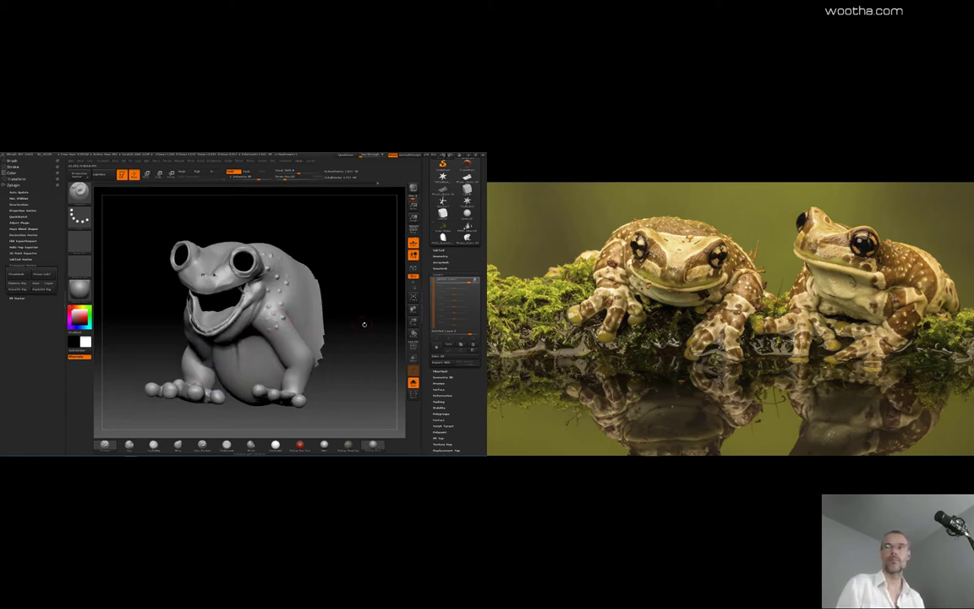
Step: Sculpt matching warts on the frog's opposite shoulder and upper arm with the Standard brush
{"action": "left_click_drag", "start_coordinate": [349, 328], "coordinate": [405, 327]}
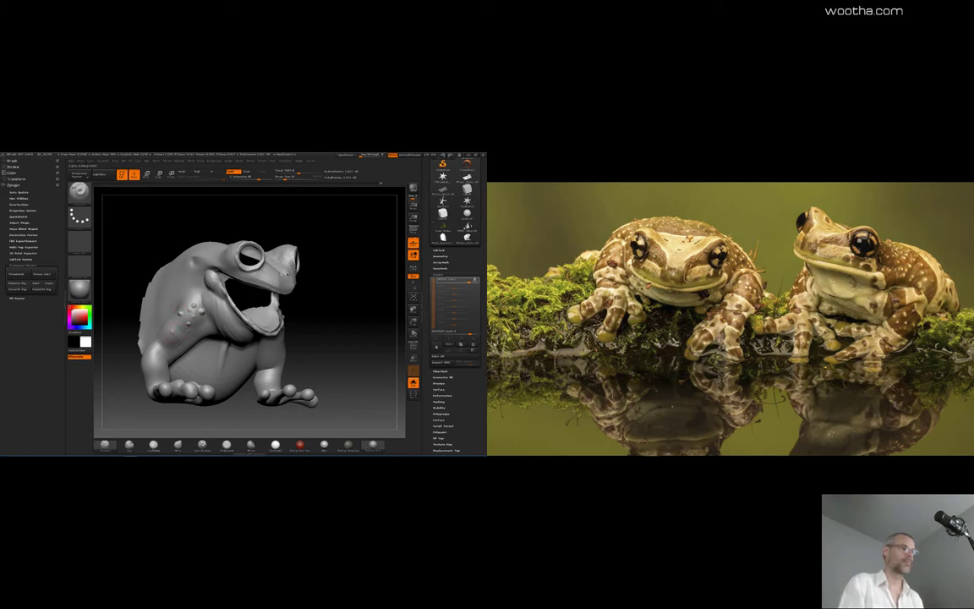
{"action": "left_click_drag", "start_coordinate": [331, 330], "coordinate": [351, 330]}
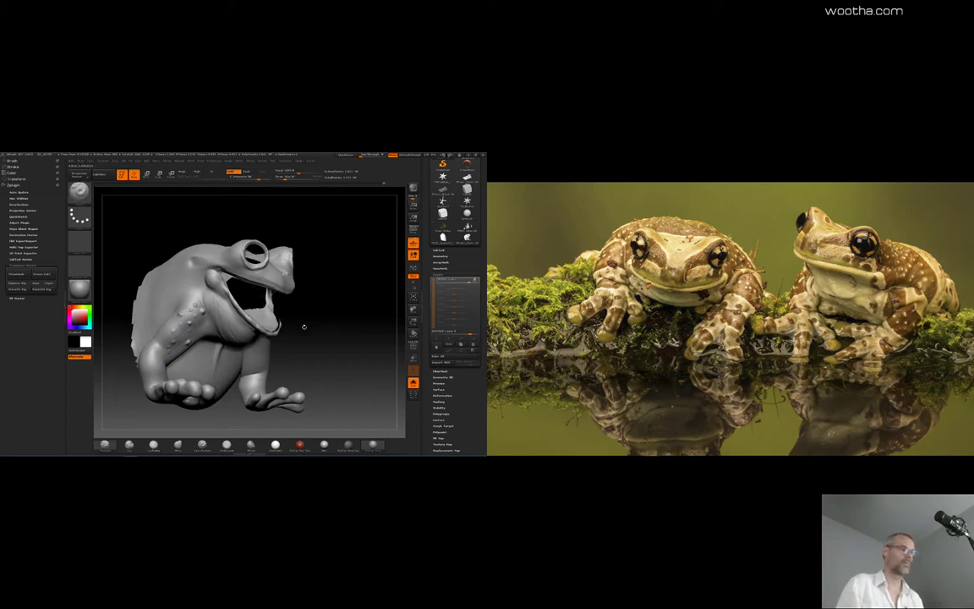
{"action": "left_click_drag", "start_coordinate": [304, 326], "coordinate": [259, 328]}
{"action": "key", "text": "b"}
{"action": "key", "text": "s"}
{"action": "key", "text": "t"}
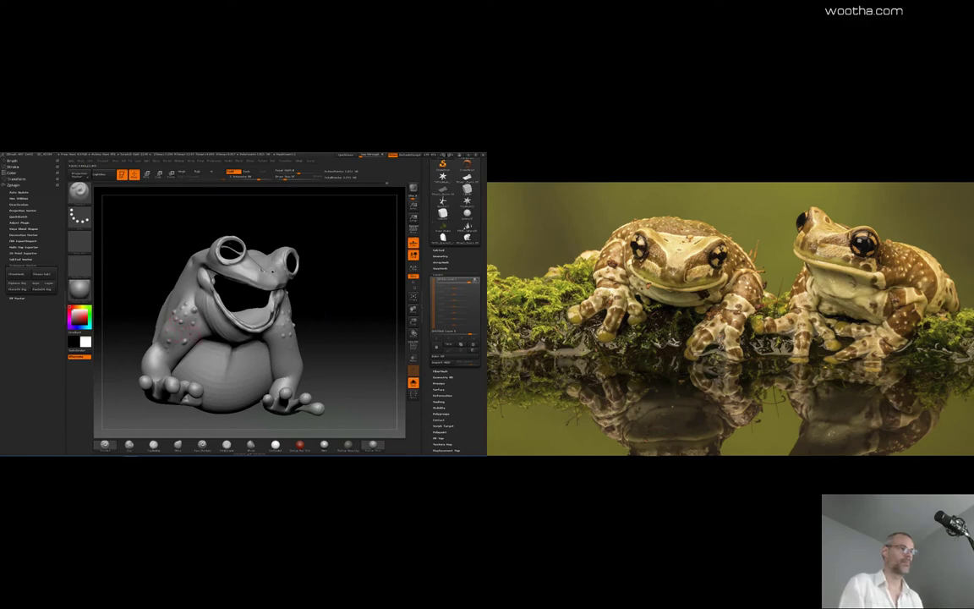
{"action": "mouse_move", "coordinate": [317, 321]}
{"action": "left_mouse_down"}
{"action": "mouse_move", "coordinate": [339, 321]}
{"action": "mouse_move", "coordinate": [337, 278]}
{"action": "mouse_move", "coordinate": [343, 289]}
{"action": "left_mouse_up"}
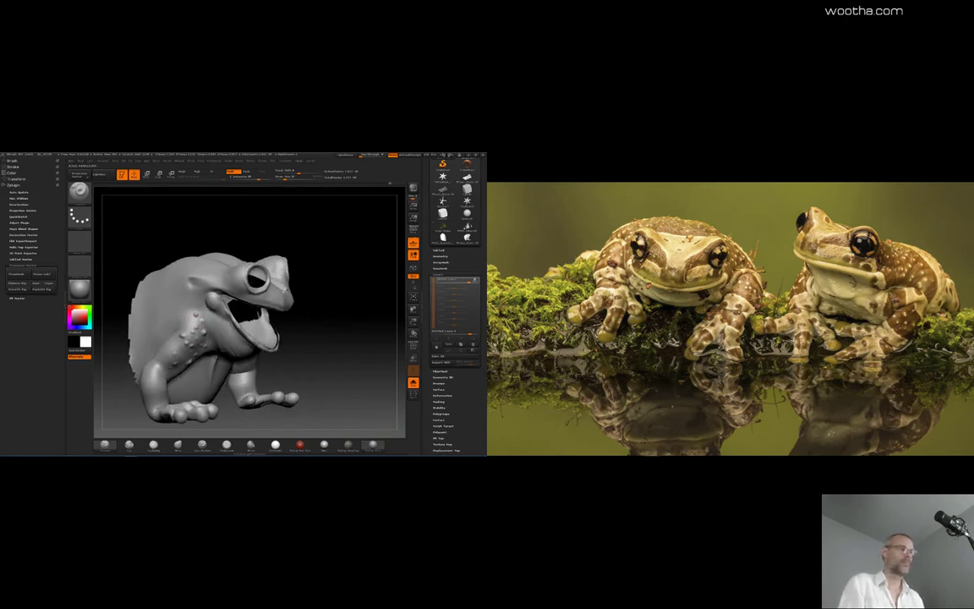
Step: Shape and smooth the skin crease where the frog's belly meets the inner arm
{"action": "mouse_move", "coordinate": [334, 300]}
{"action": "left_mouse_down"}
{"action": "mouse_move", "coordinate": [337, 308]}
{"action": "mouse_move", "coordinate": [321, 314]}
{"action": "mouse_move", "coordinate": [278, 317]}
{"action": "left_mouse_up"}
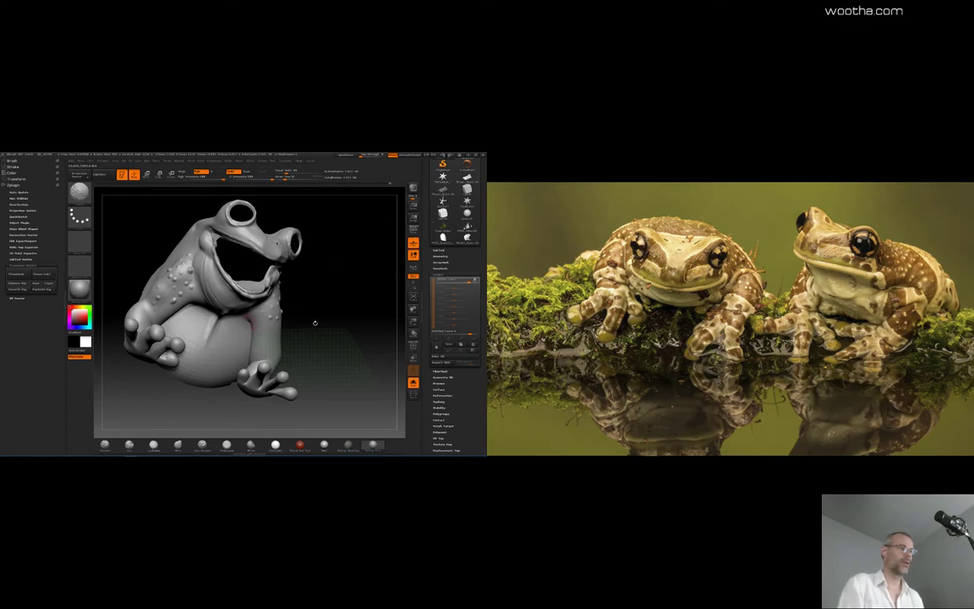
{"action": "left_click_drag", "start_coordinate": [314, 322], "coordinate": [224, 337]}
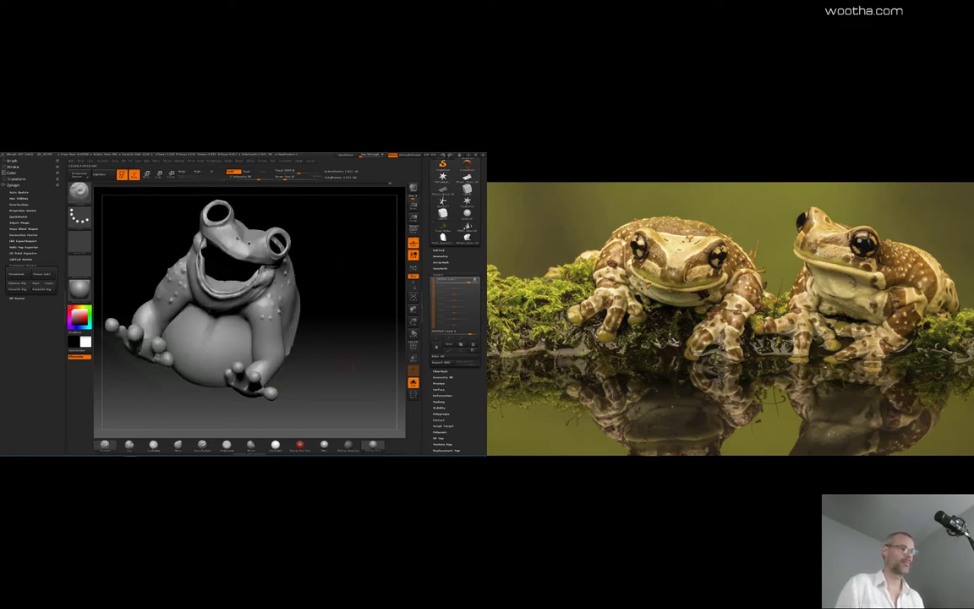
{"action": "left_click_drag", "start_coordinate": [159, 376], "coordinate": [220, 371]}
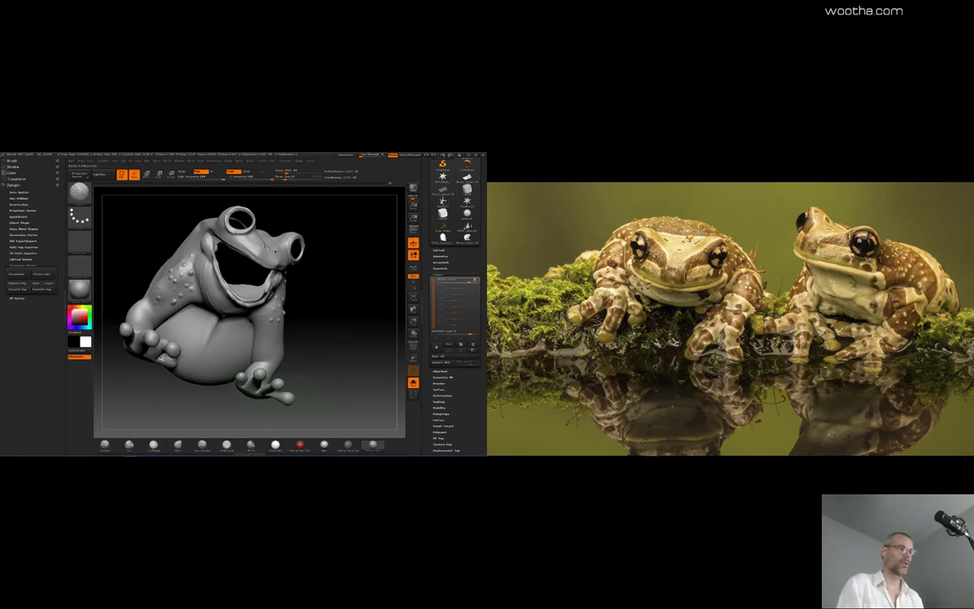
{"action": "left_click_drag", "start_coordinate": [311, 301], "coordinate": [267, 307]}
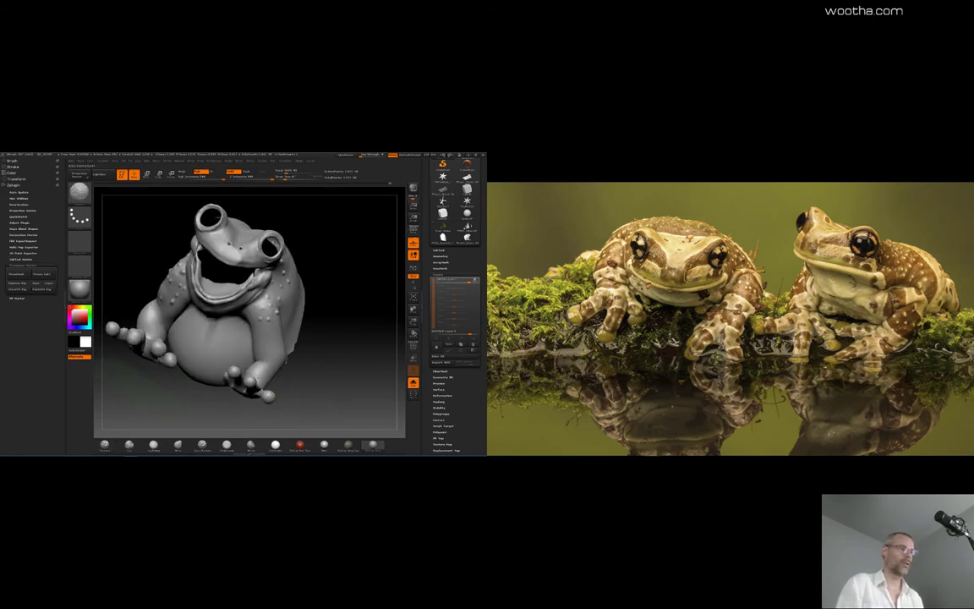
{"action": "left_click_drag", "start_coordinate": [204, 332], "coordinate": [288, 302]}
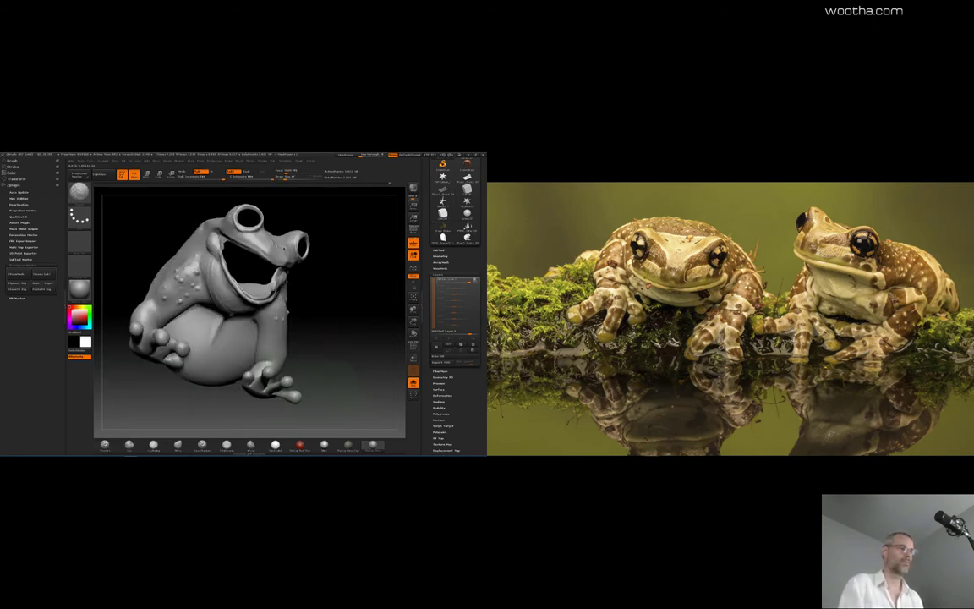
{"action": "left_click_drag", "start_coordinate": [271, 370], "coordinate": [311, 328]}
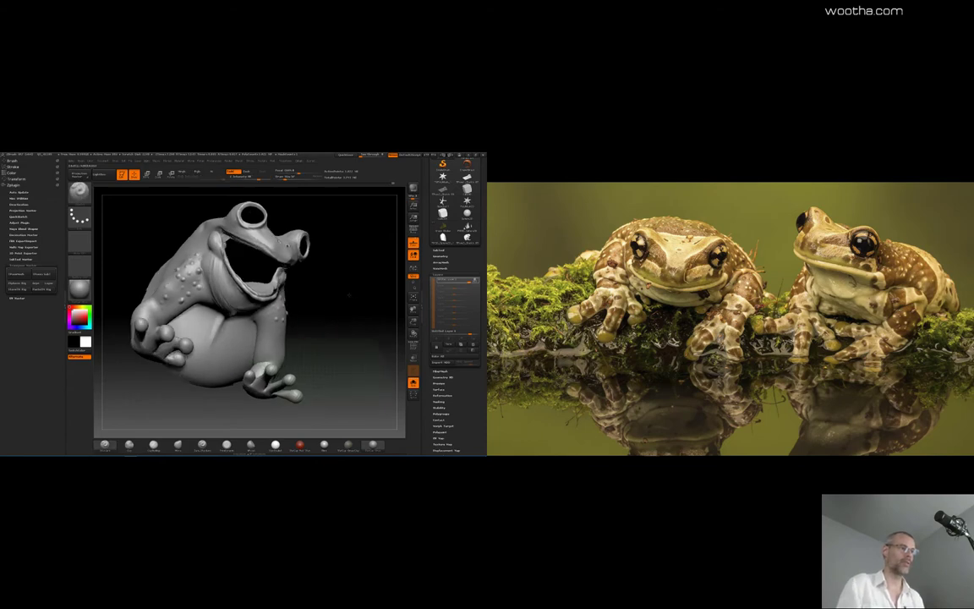
Step: Sculpt small raised skin bumps along the crease between the frog's chest and inner upper arm
{"action": "mouse_move", "coordinate": [349, 295]}
{"action": "left_mouse_down"}
{"action": "mouse_move", "coordinate": [342, 288]}
{"action": "mouse_move", "coordinate": [349, 304]}
{"action": "mouse_move", "coordinate": [184, 254]}
{"action": "left_mouse_up"}
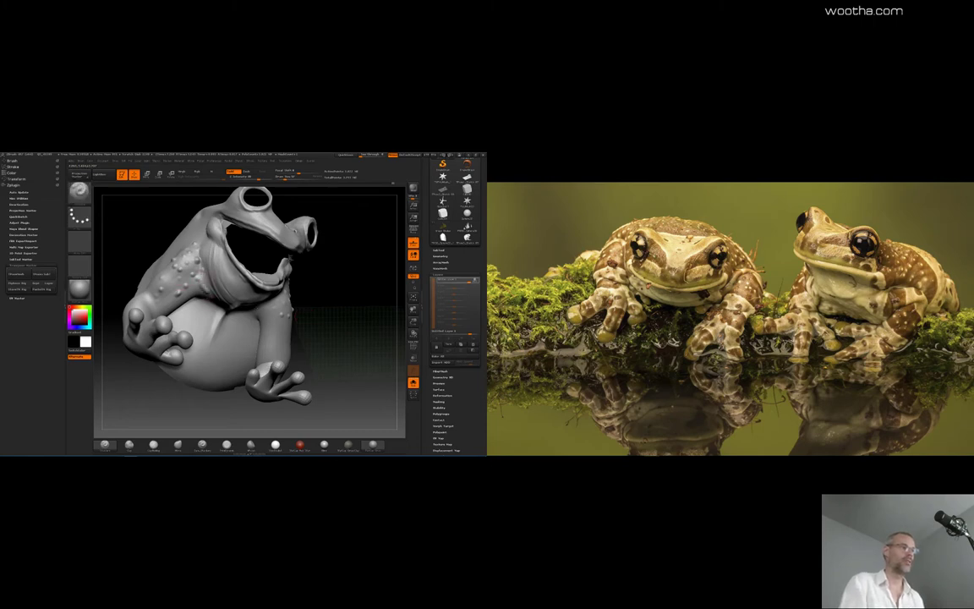
{"action": "left_click_drag", "start_coordinate": [328, 318], "coordinate": [336, 245]}
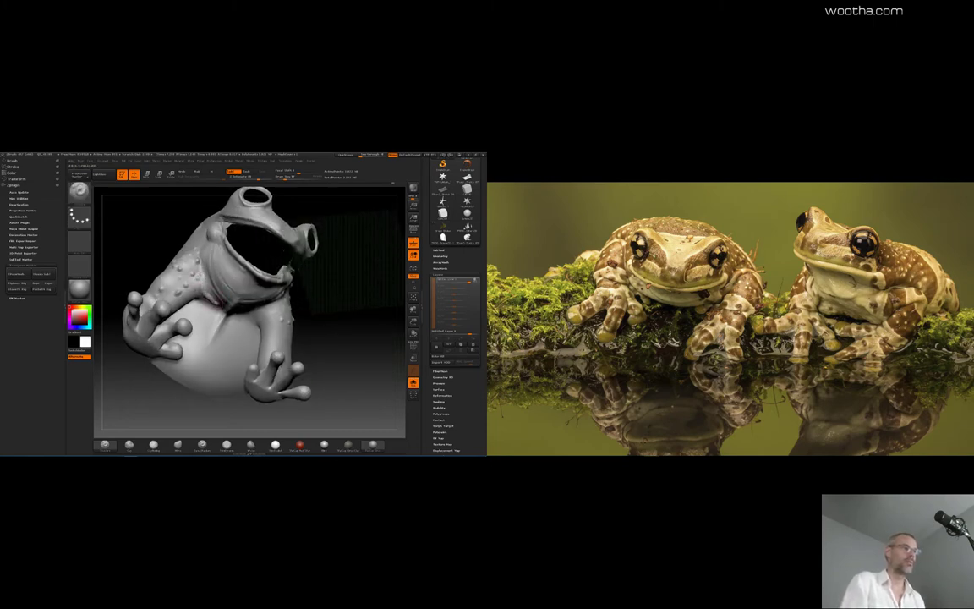
{"action": "left_click_drag", "start_coordinate": [335, 321], "coordinate": [237, 280]}
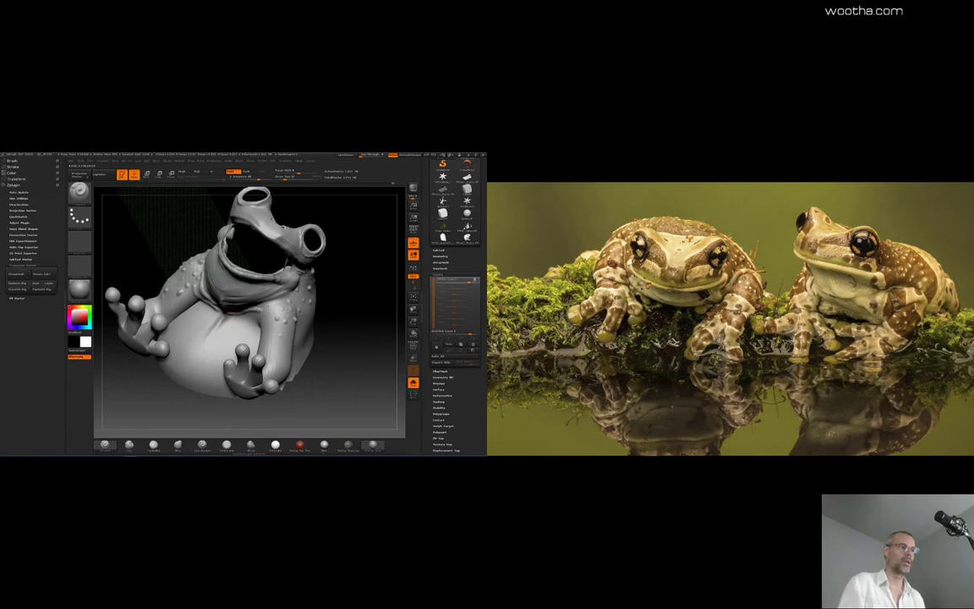
{"action": "left_click_drag", "start_coordinate": [233, 323], "coordinate": [289, 308]}
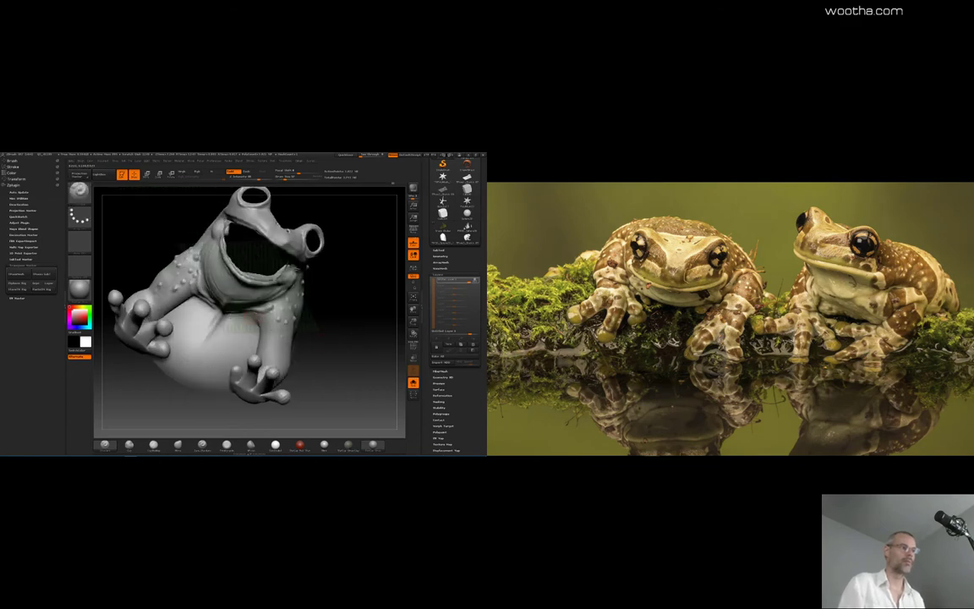
{"action": "left_click_drag", "start_coordinate": [211, 284], "coordinate": [293, 338]}
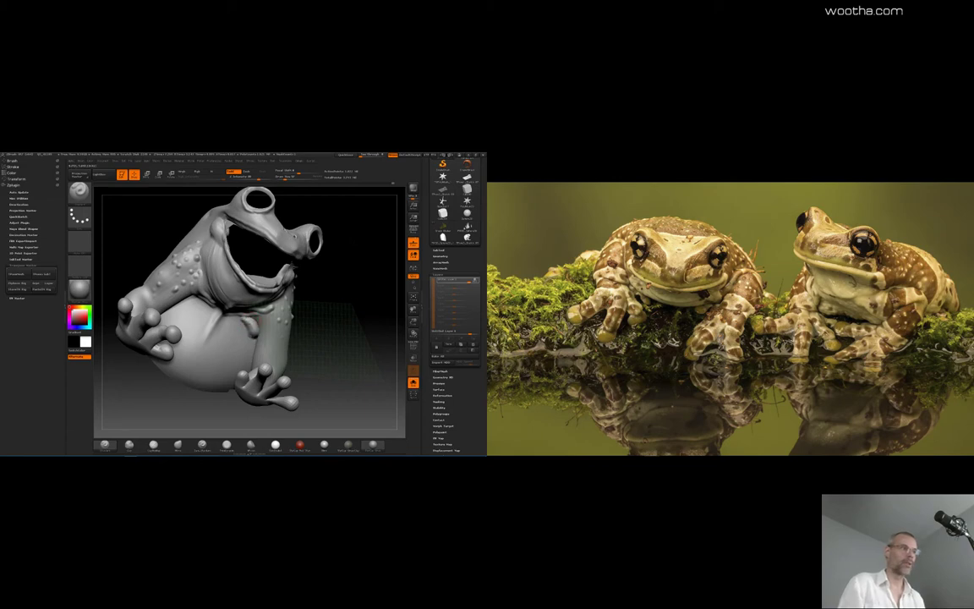
{"action": "left_click_drag", "start_coordinate": [252, 336], "coordinate": [238, 321]}
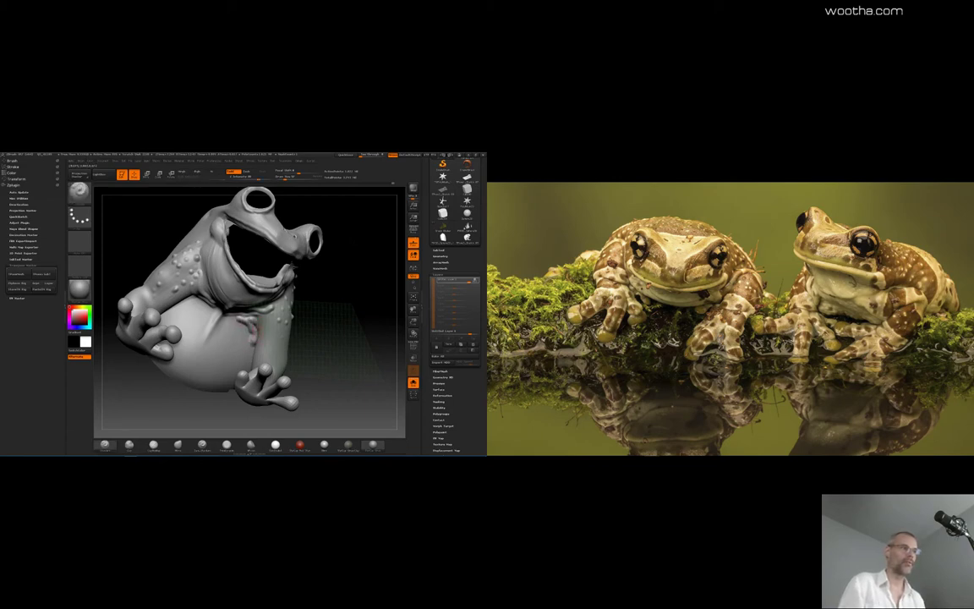
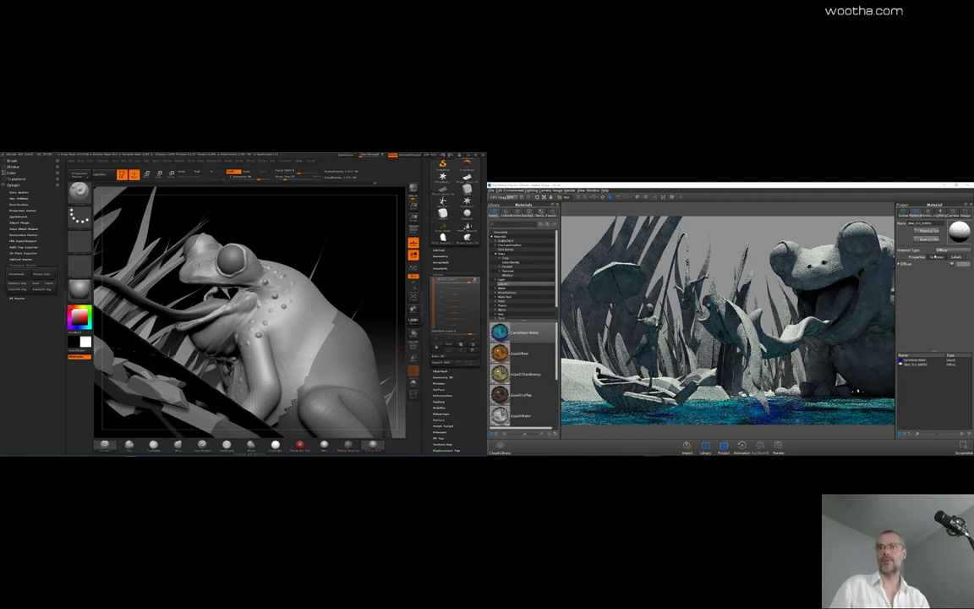
Step: In KeyShot, apply an Occlusion texture to the Diffuse channel of the scene's diffuse material
{"action": "left_click", "coordinate": [905, 364]}
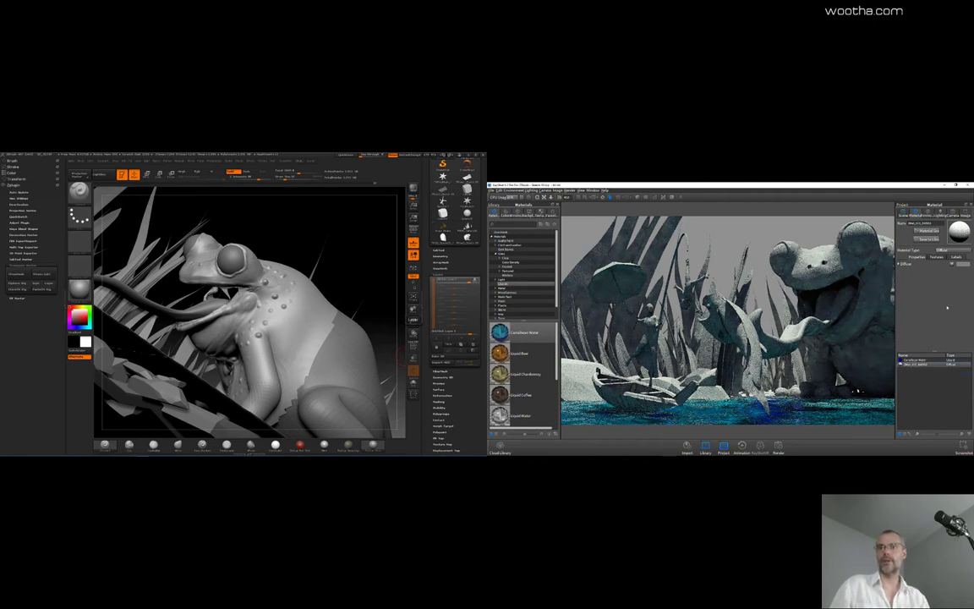
{"action": "left_click", "coordinate": [935, 257]}
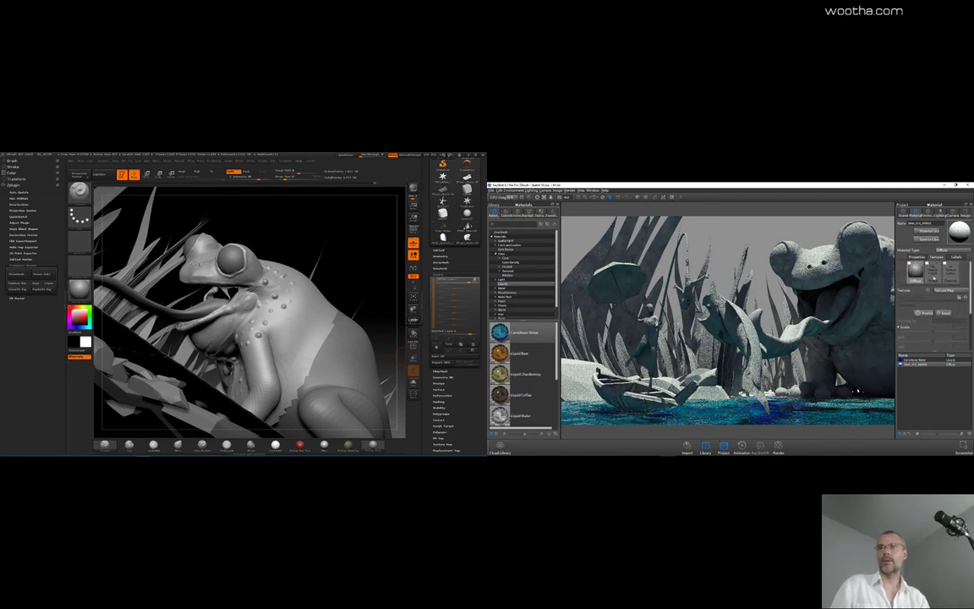
{"action": "left_click", "coordinate": [957, 293]}
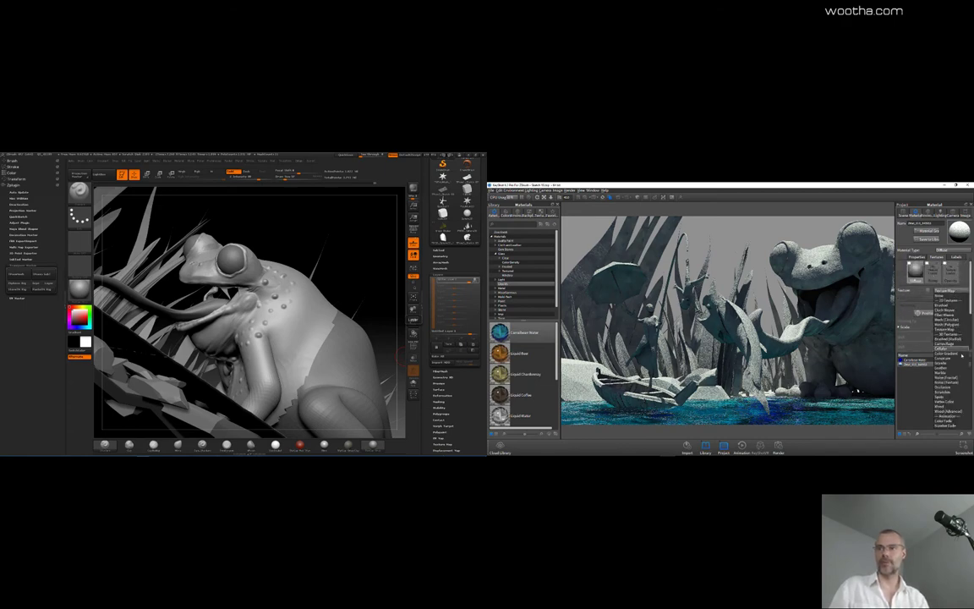
{"action": "left_click", "coordinate": [955, 384]}
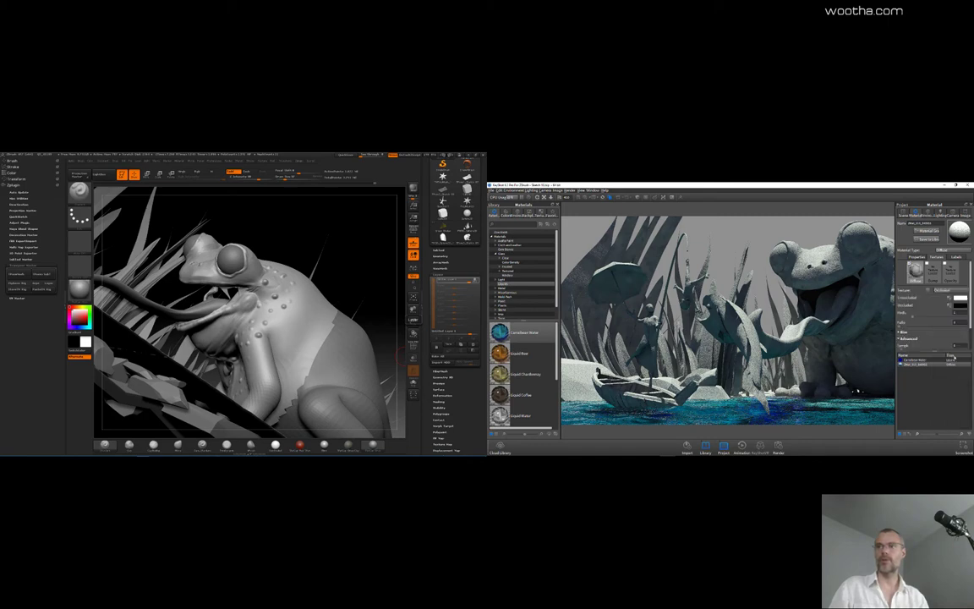
Step: Set the Occlusion texture's occluded colour to dark grey and its unoccluded colour to a lighter grey
{"action": "left_click", "coordinate": [959, 305]}
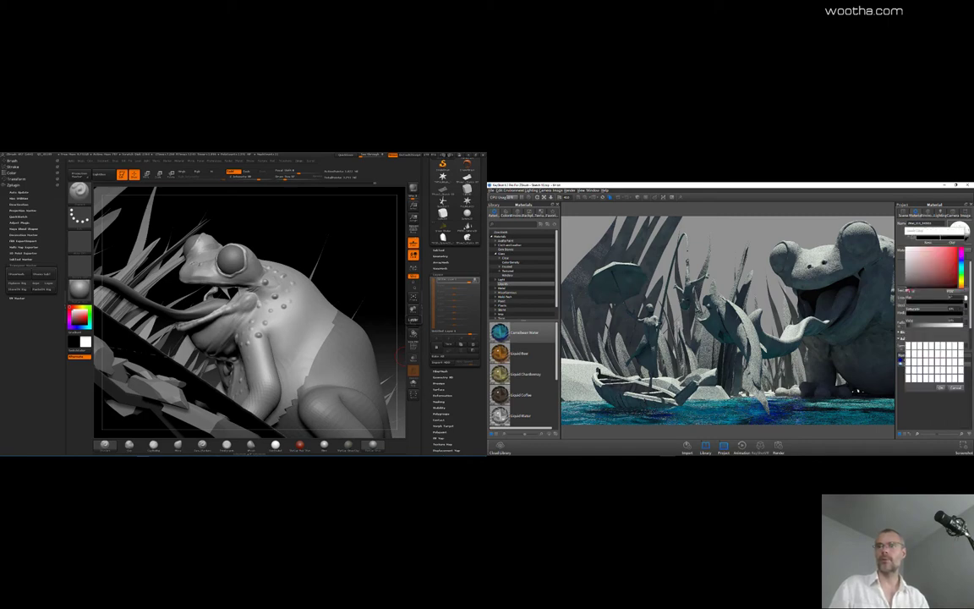
{"action": "left_click_drag", "start_coordinate": [908, 325], "coordinate": [962, 324]}
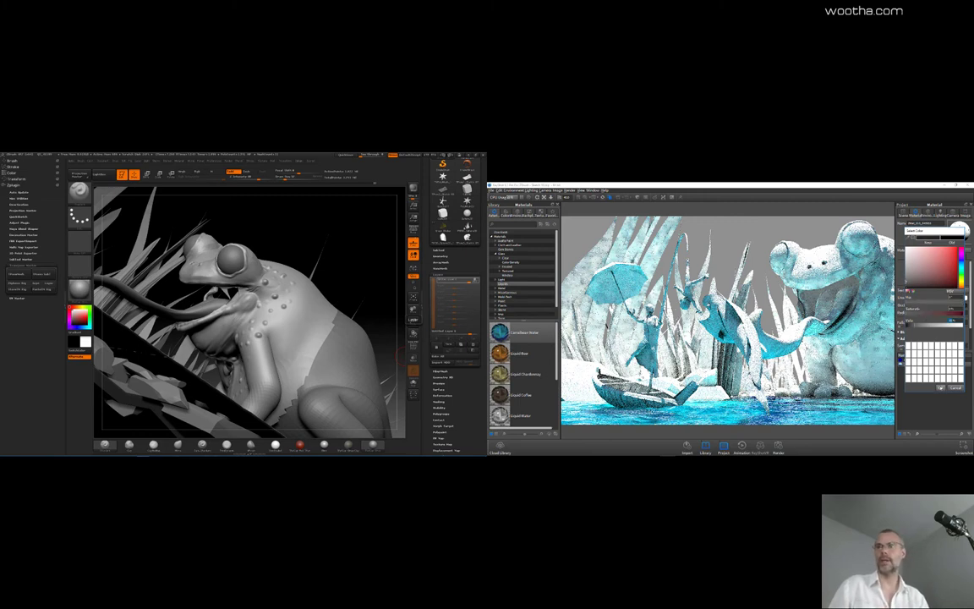
{"action": "left_click", "coordinate": [940, 387]}
{"action": "left_click", "coordinate": [966, 299]}
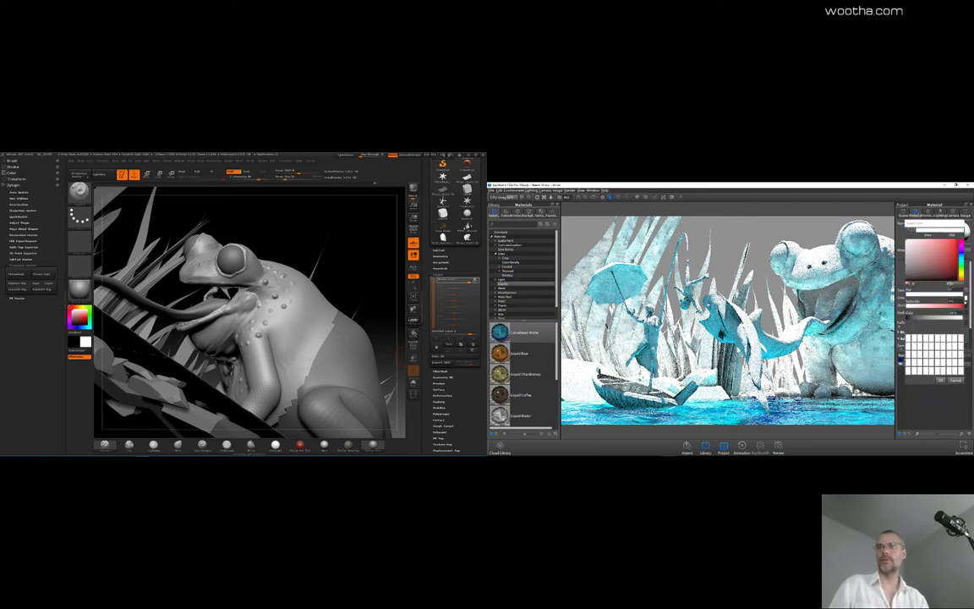
{"action": "left_click_drag", "start_coordinate": [961, 317], "coordinate": [906, 311]}
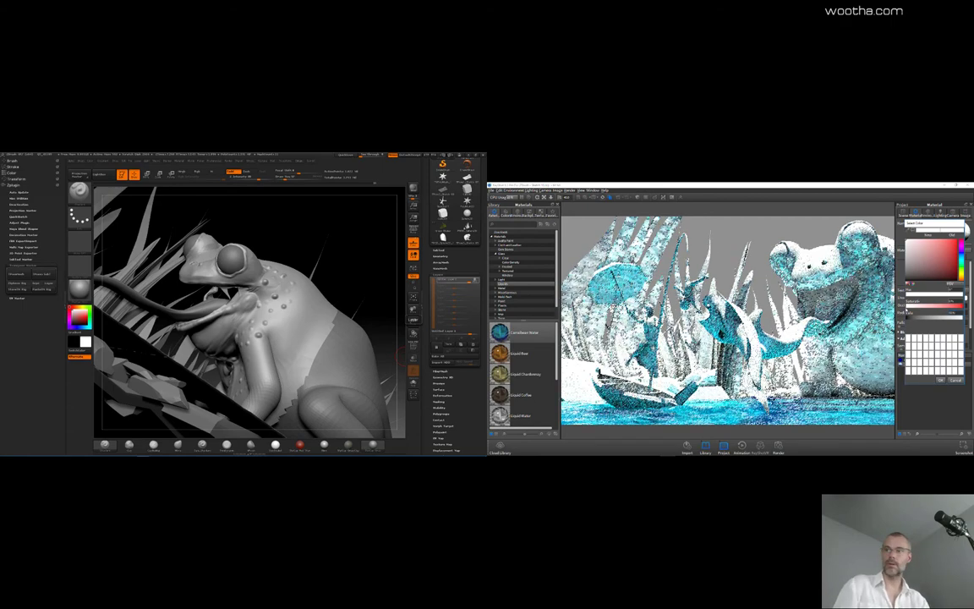
{"action": "left_click", "coordinate": [940, 380]}
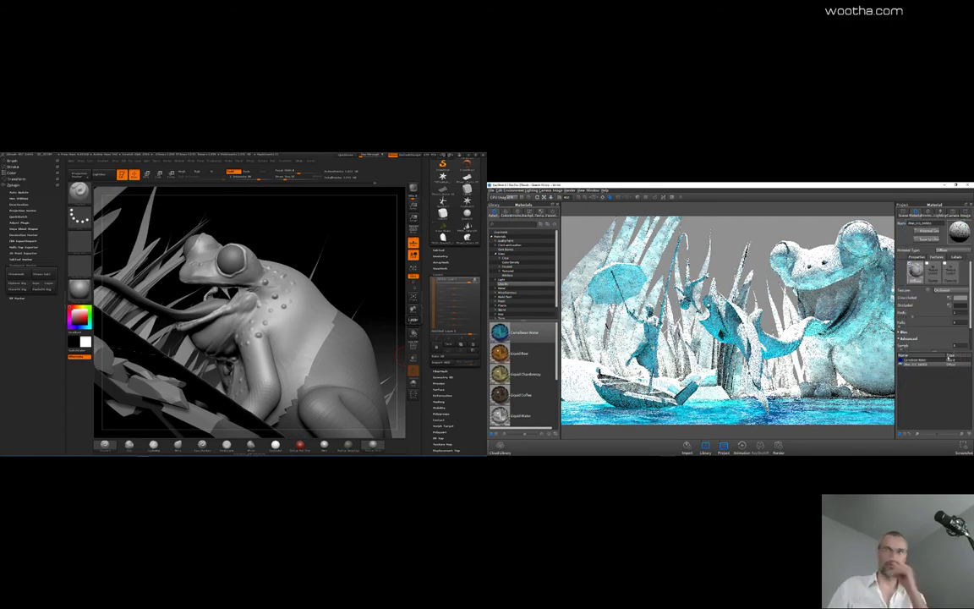
Step: Change the material type to Flat and open the settings of its Occlusion texture
{"action": "left_click", "coordinate": [942, 250]}
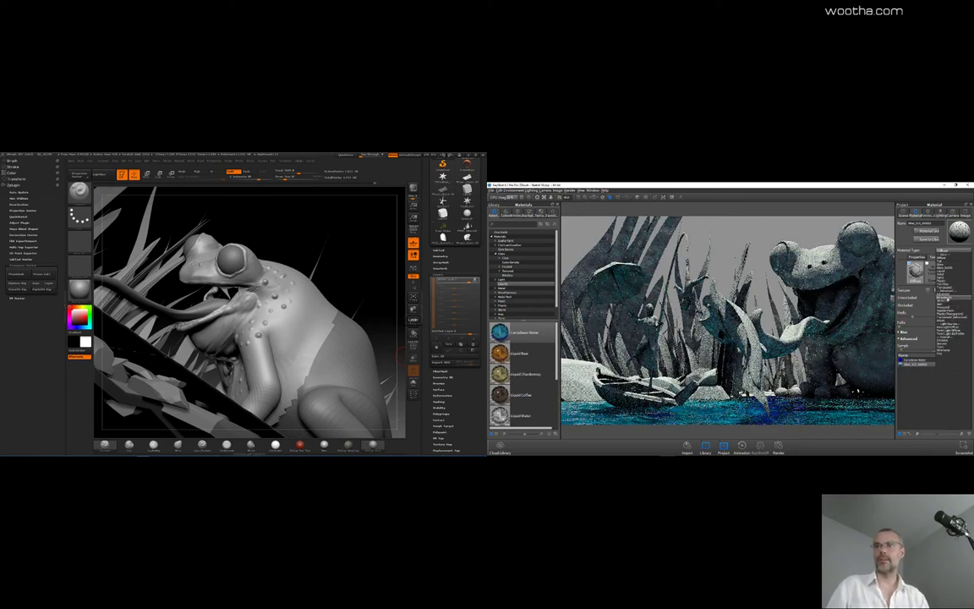
{"action": "left_click", "coordinate": [943, 263]}
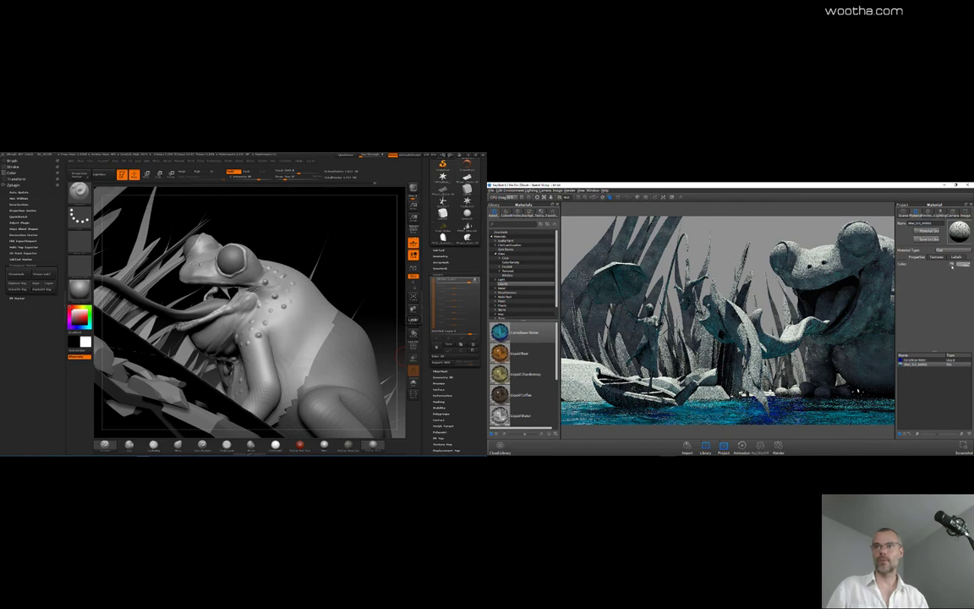
{"action": "left_click", "coordinate": [952, 265]}
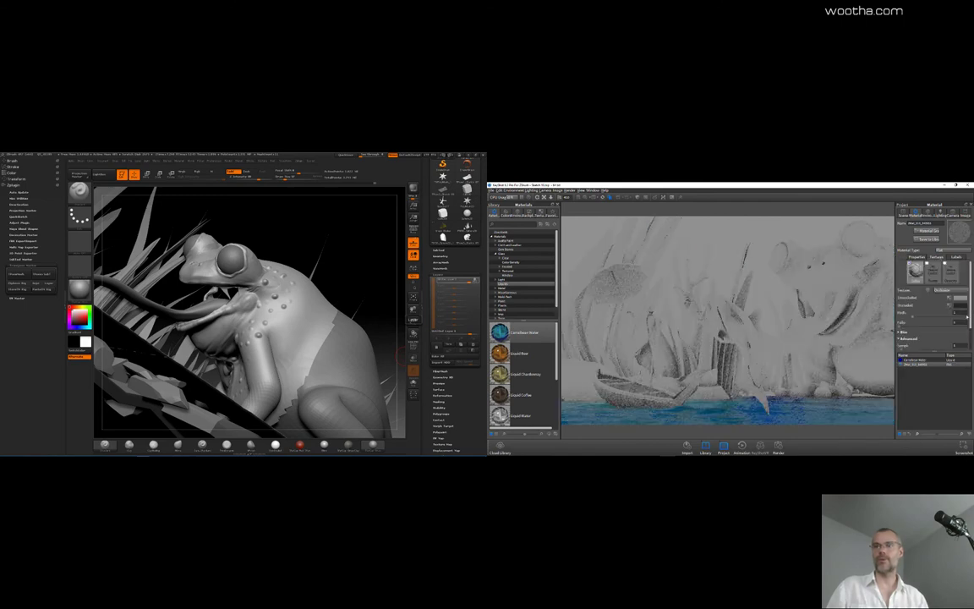
Step: Raise the Occlusion texture's falloff and set the material type back to Diffuse
{"action": "left_click_drag", "start_coordinate": [971, 316], "coordinate": [971, 320]}
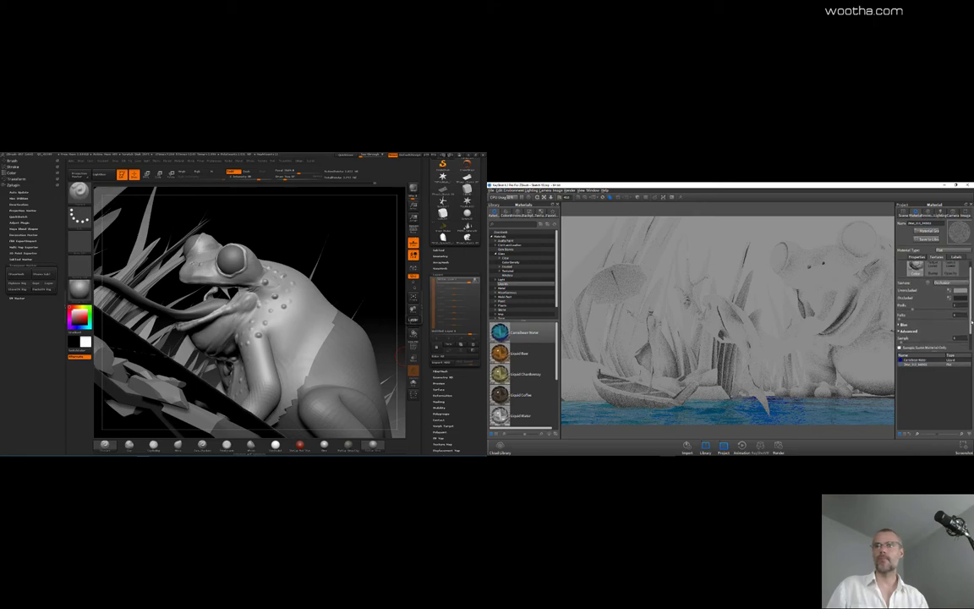
{"action": "scroll", "coordinate": [971, 325], "scroll_direction": "down", "scroll_amount": 1}
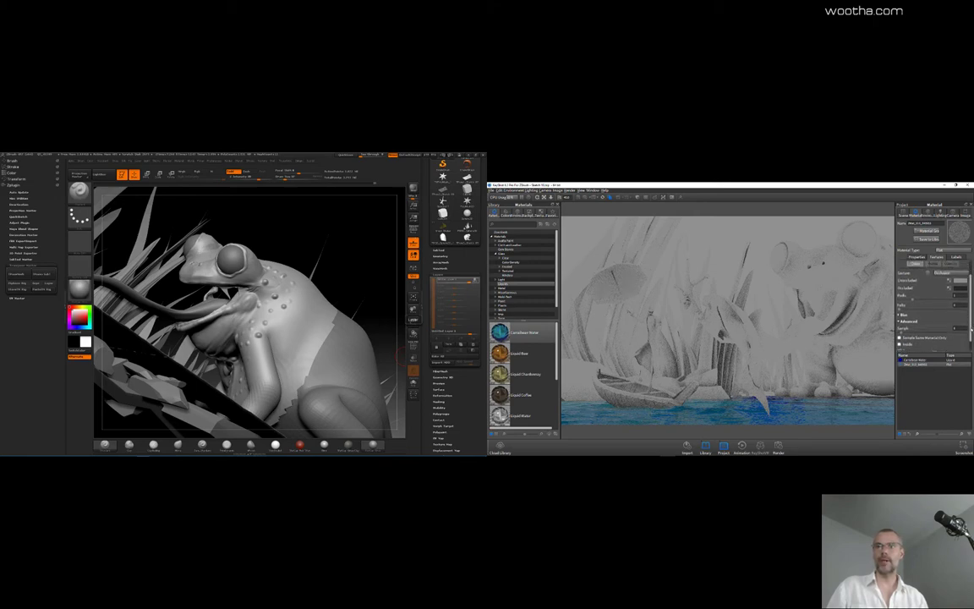
{"action": "left_click_drag", "start_coordinate": [972, 328], "coordinate": [969, 317]}
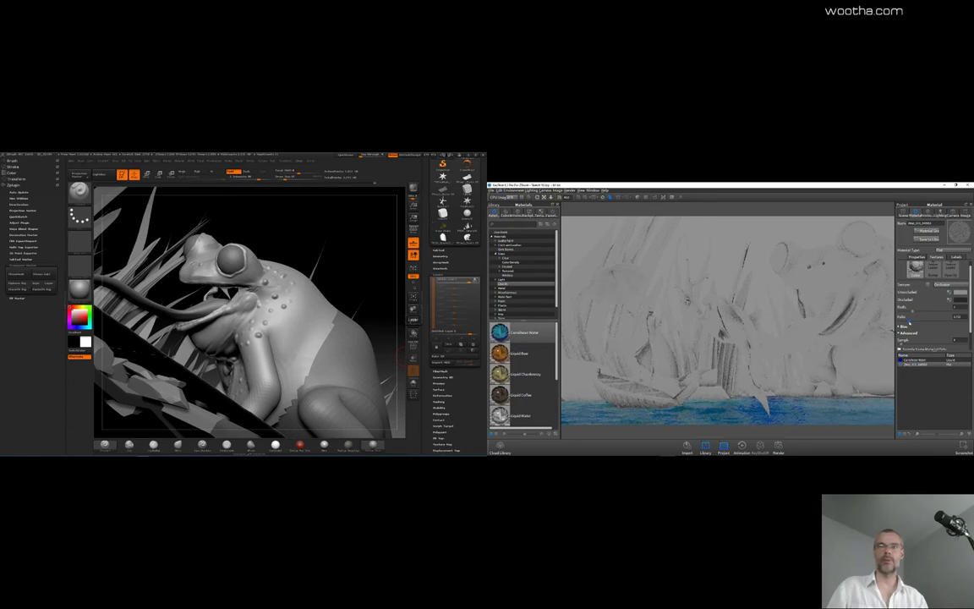
{"action": "left_click", "coordinate": [958, 302]}
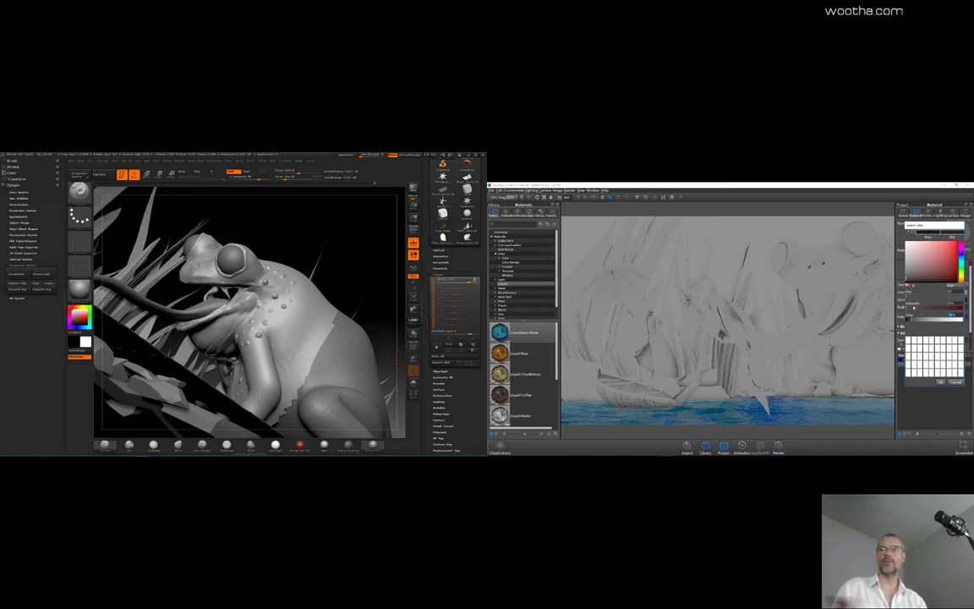
{"action": "left_click", "coordinate": [940, 382]}
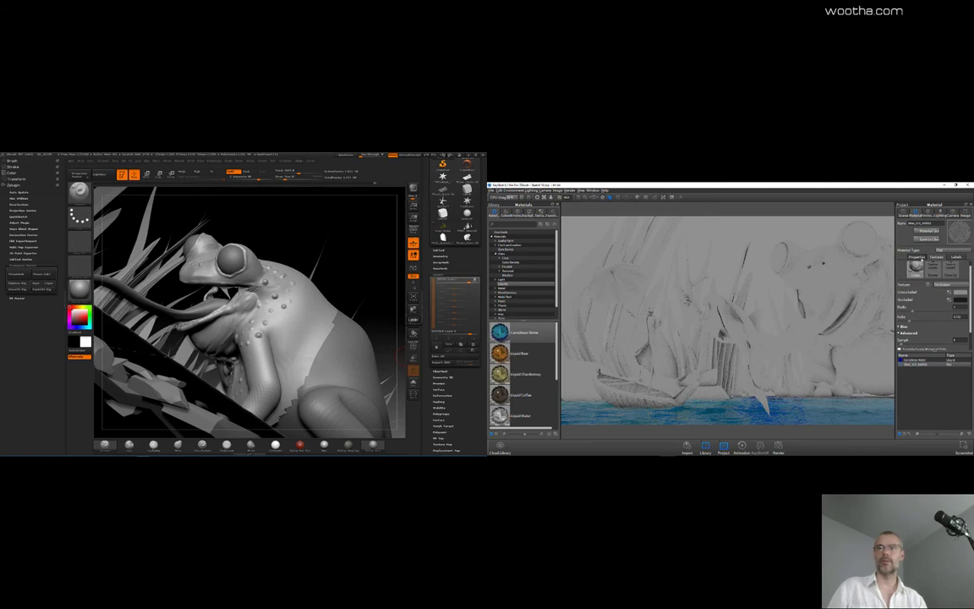
{"action": "left_click", "coordinate": [944, 250]}
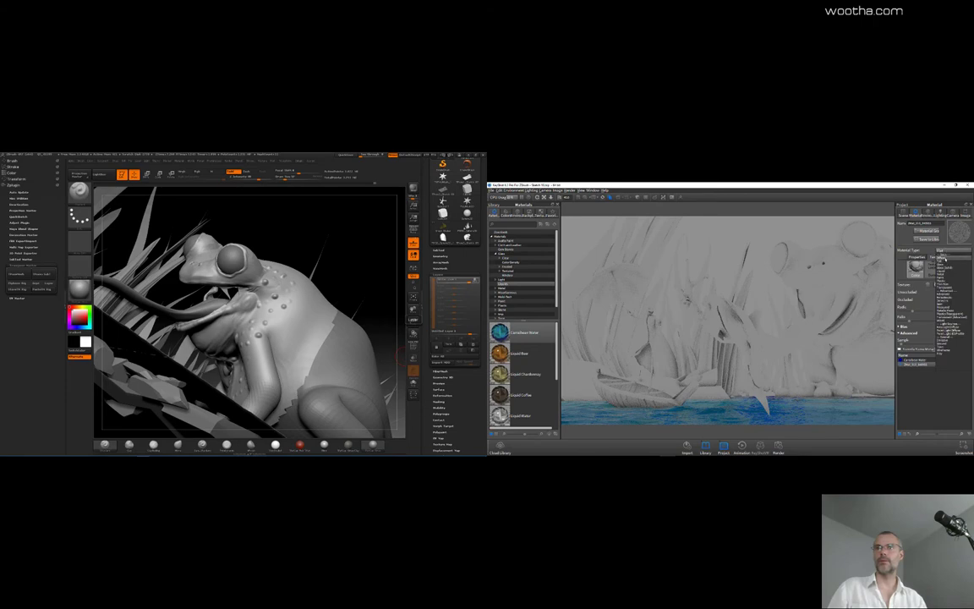
{"action": "left_click", "coordinate": [944, 258]}
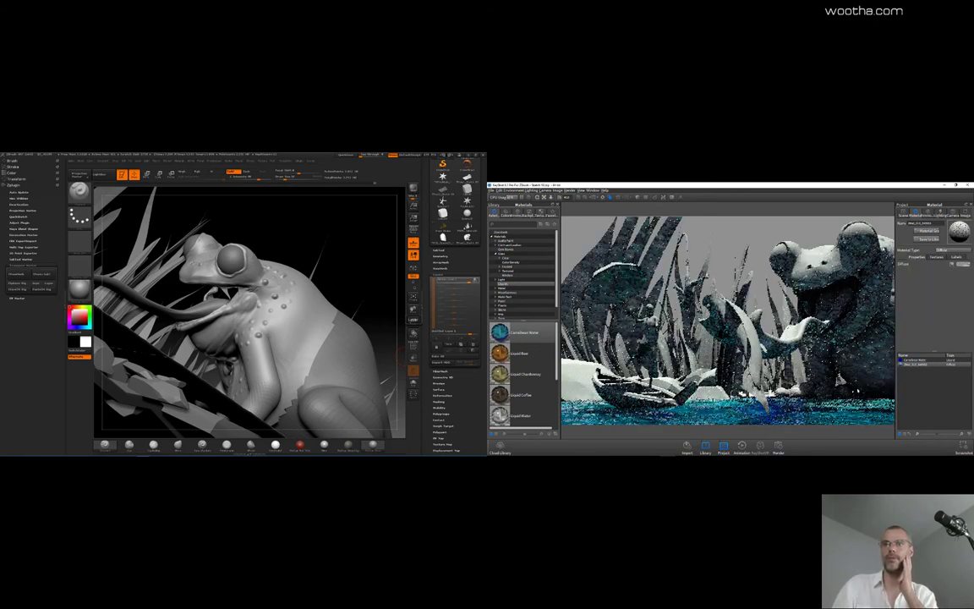
Step: Raise the render's gamma in the image adjustments to lighten the frog scene
{"action": "left_click", "coordinate": [965, 214]}
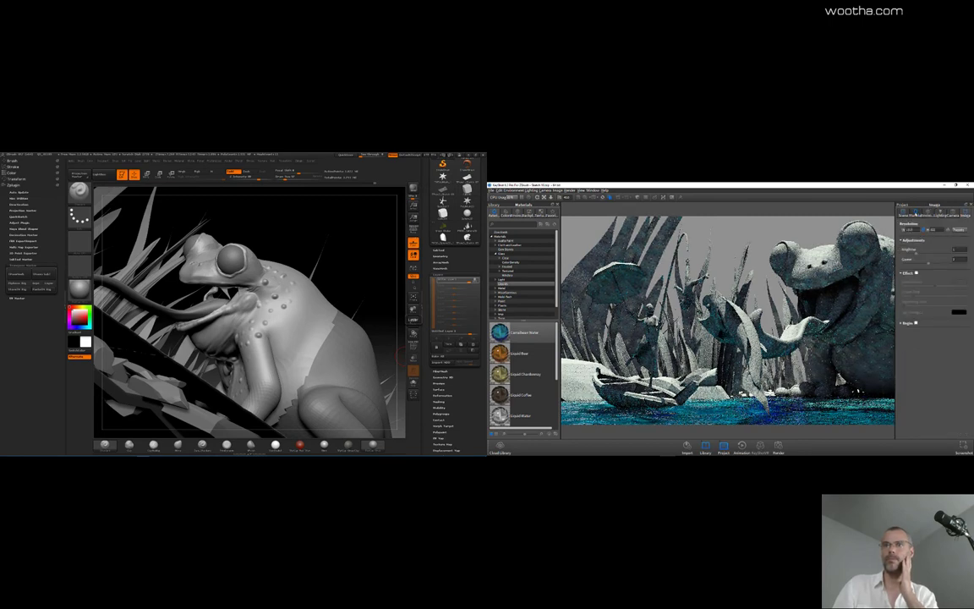
{"action": "left_click", "coordinate": [915, 212]}
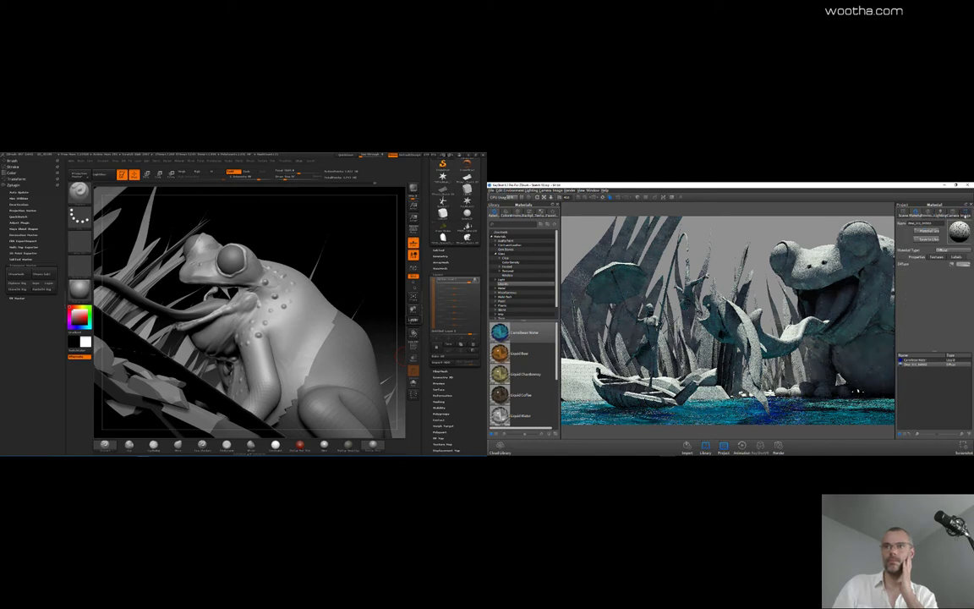
{"action": "left_click", "coordinate": [961, 215]}
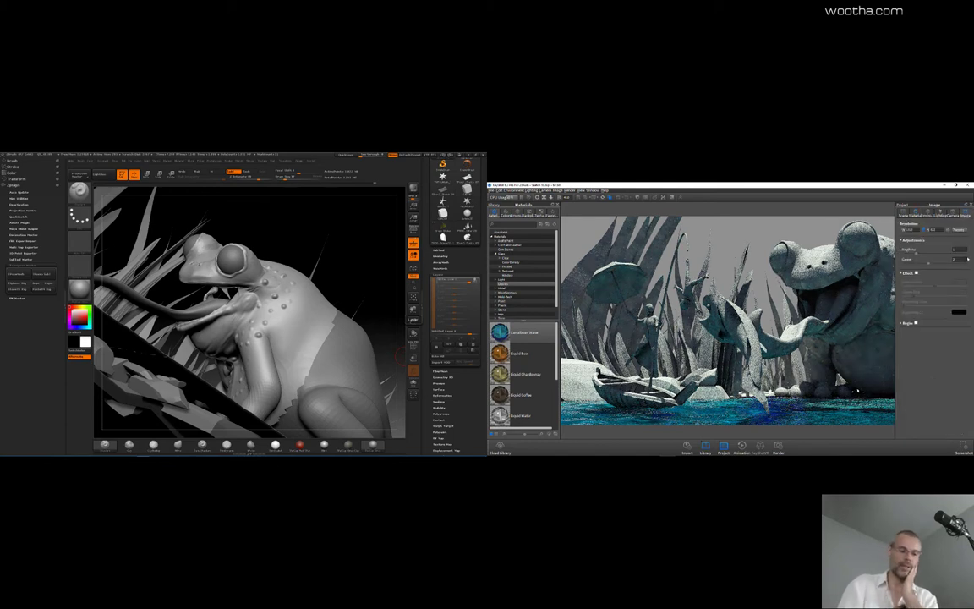
{"action": "left_click", "coordinate": [968, 258]}
{"action": "left_click", "coordinate": [968, 258]}
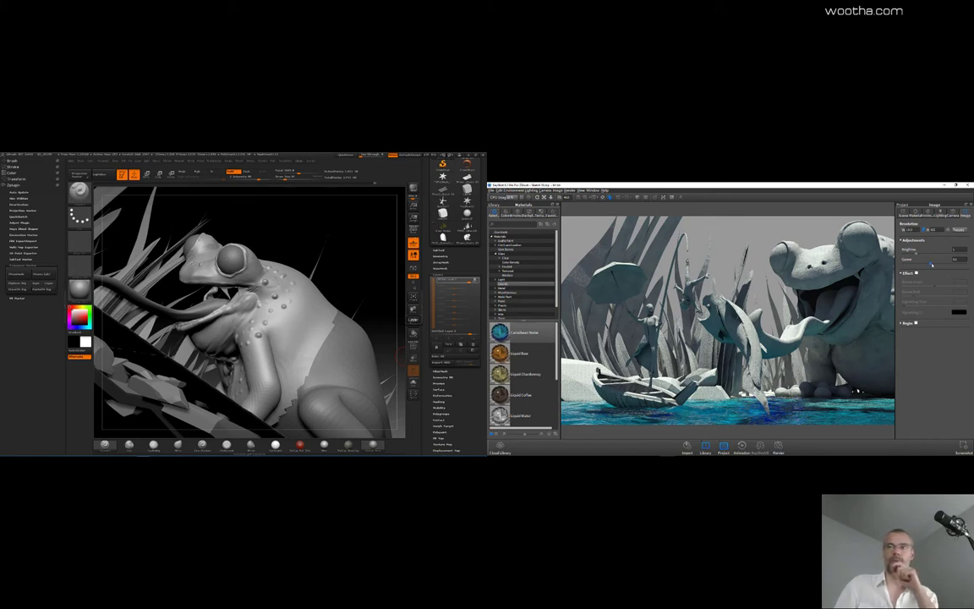
{"action": "left_click_drag", "start_coordinate": [936, 266], "coordinate": [940, 266]}
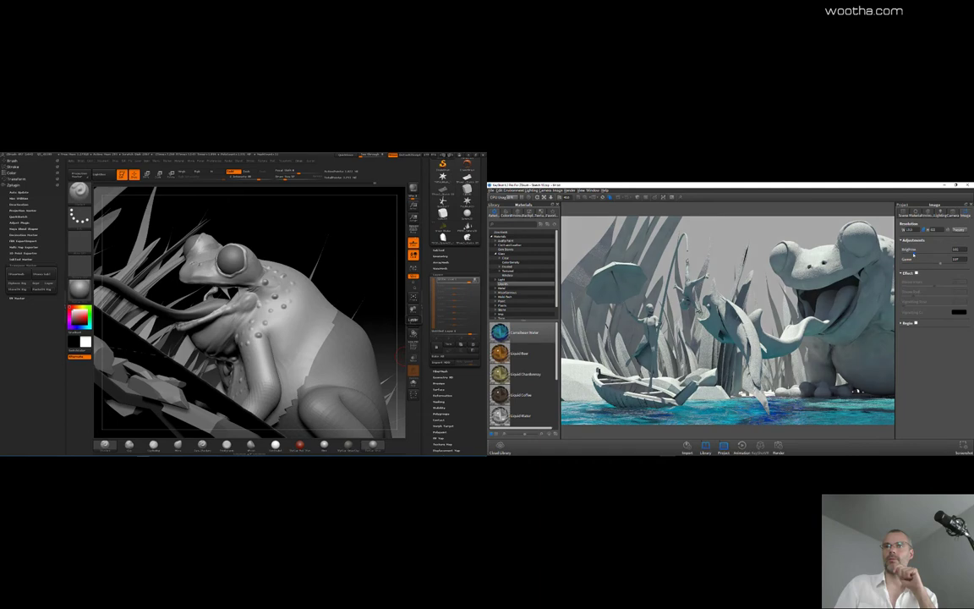
Step: Reset the image brightness to 1 and lower the gamma slightly
{"action": "left_click_drag", "start_coordinate": [911, 255], "coordinate": [910, 255]}
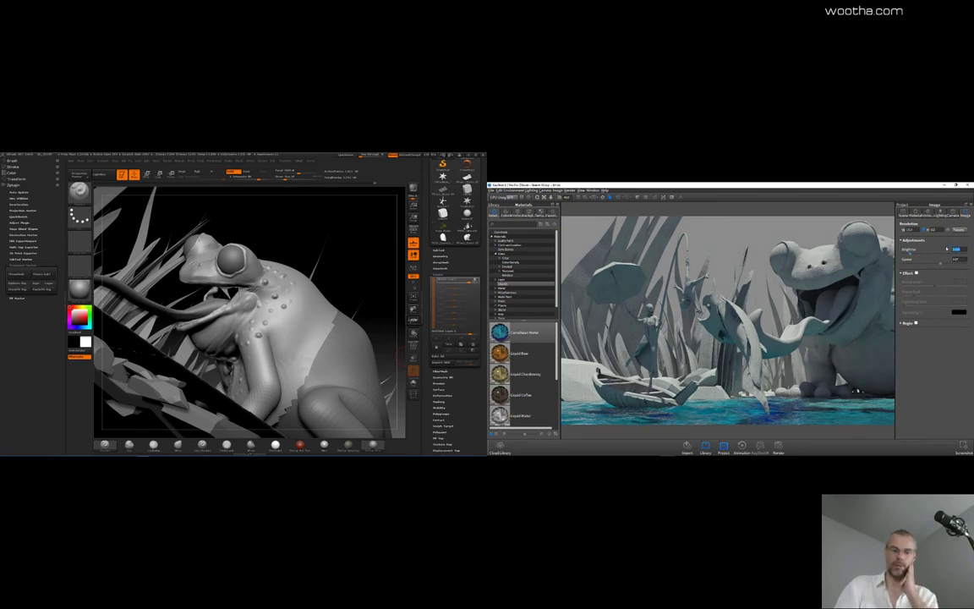
{"action": "type", "text": "1"}
{"action": "key", "text": "Return"}
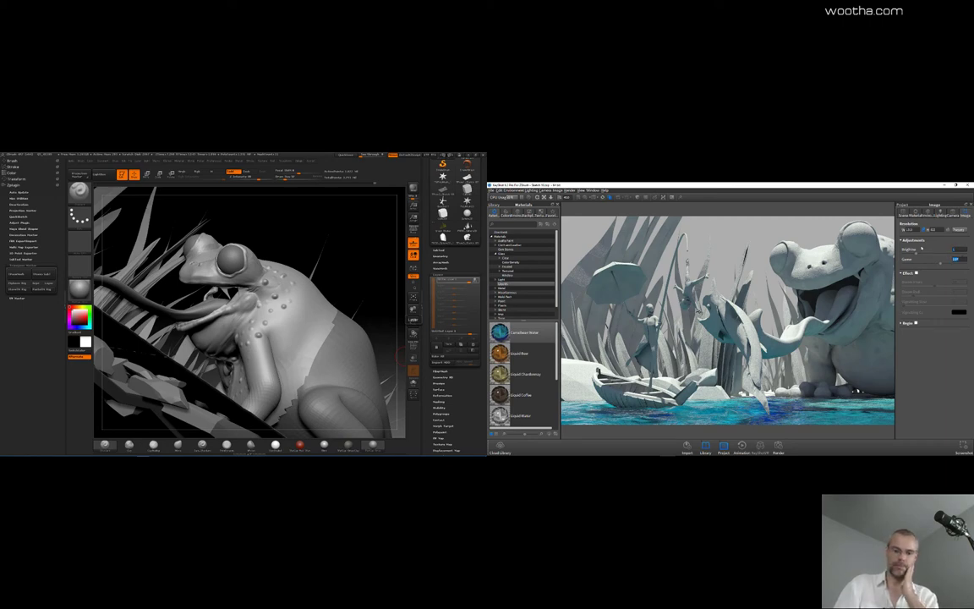
{"action": "left_click_drag", "start_coordinate": [940, 263], "coordinate": [931, 263]}
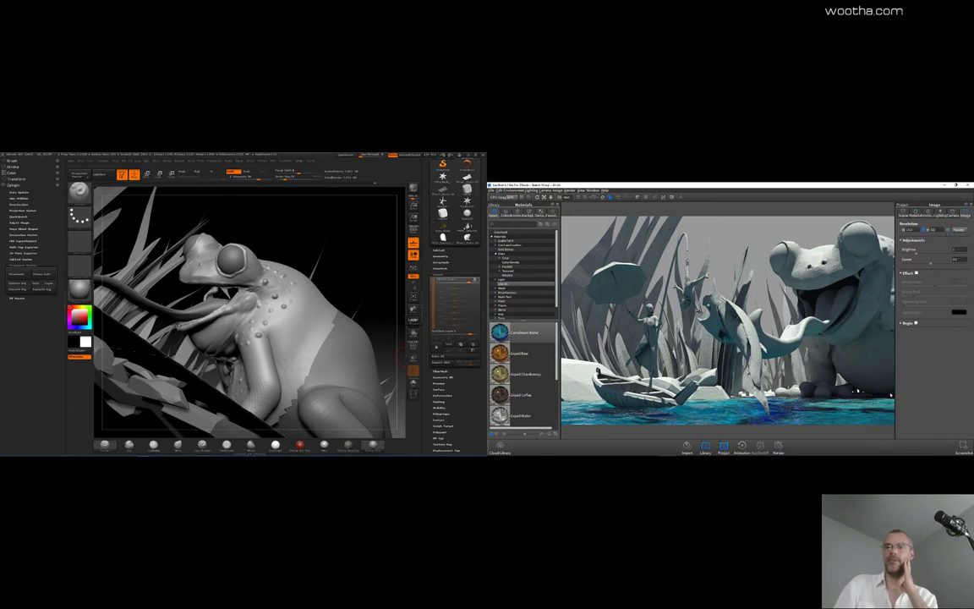
Step: Open the frog scene material's textures and enable the Occlusion texture on its Diffuse channel
{"action": "double_click", "coordinate": [864, 308]}
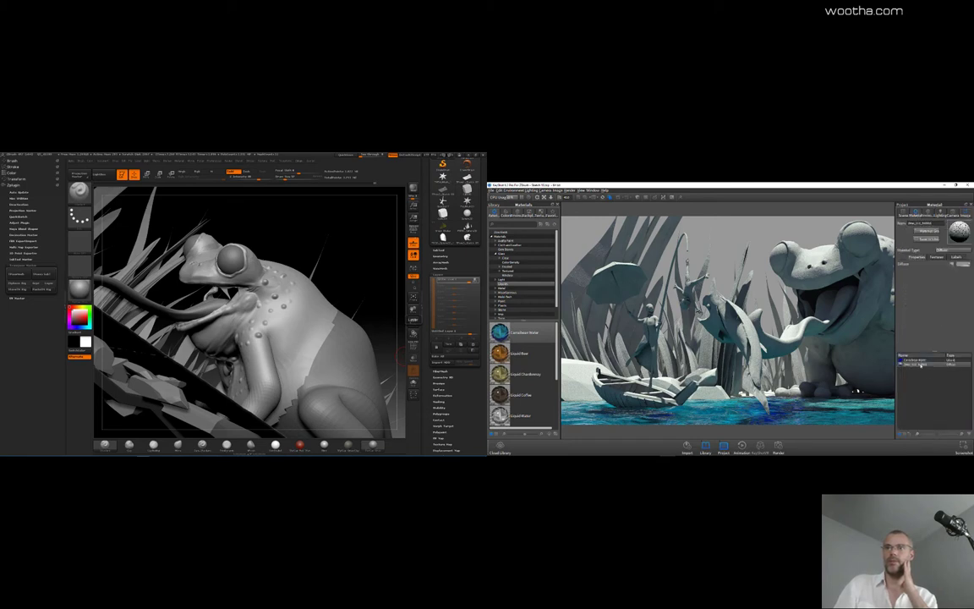
{"action": "left_click", "coordinate": [937, 256]}
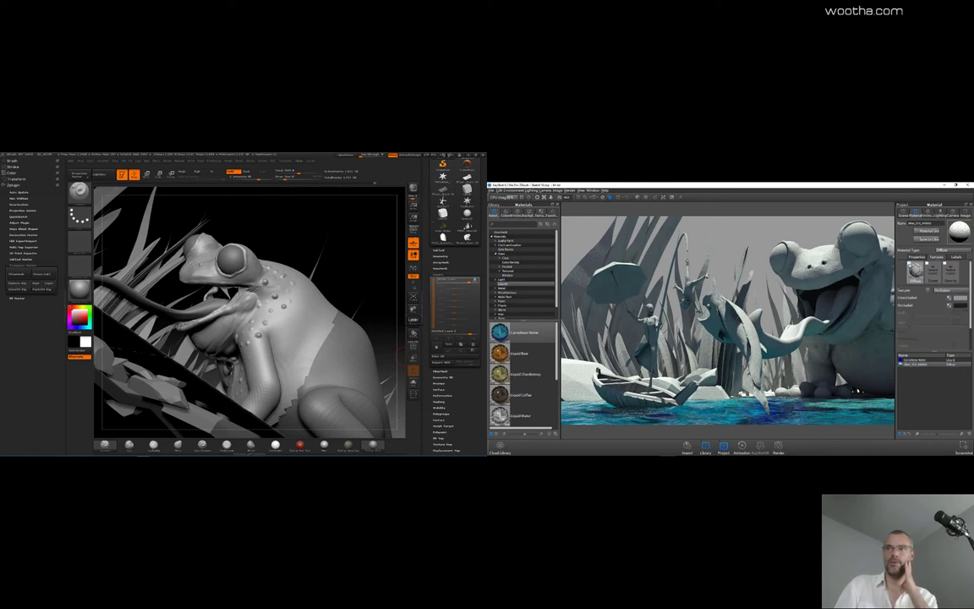
{"action": "left_click", "coordinate": [910, 264]}
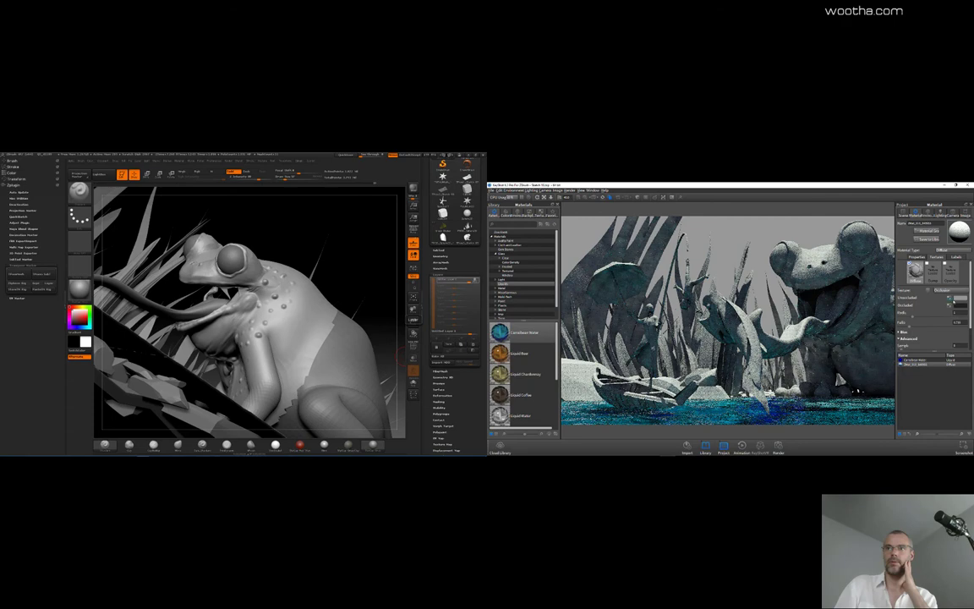
Step: Adjust the Unoccluded and Occluded colors of the Occlusion texture to balance the scene's shading
{"action": "left_click", "coordinate": [961, 298]}
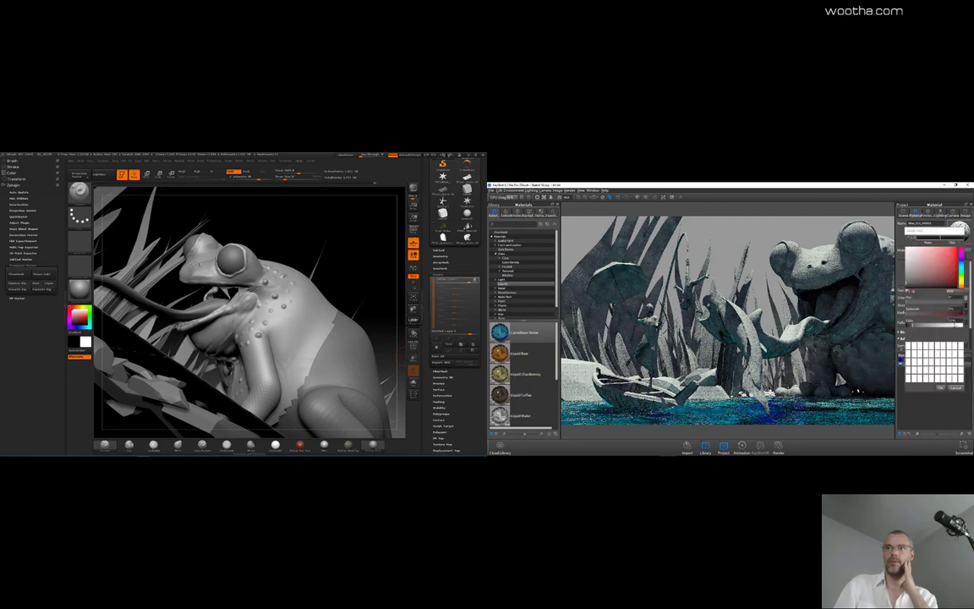
{"action": "mouse_move", "coordinate": [957, 324]}
{"action": "left_mouse_down"}
{"action": "mouse_move", "coordinate": [911, 325]}
{"action": "mouse_move", "coordinate": [942, 322]}
{"action": "left_mouse_up"}
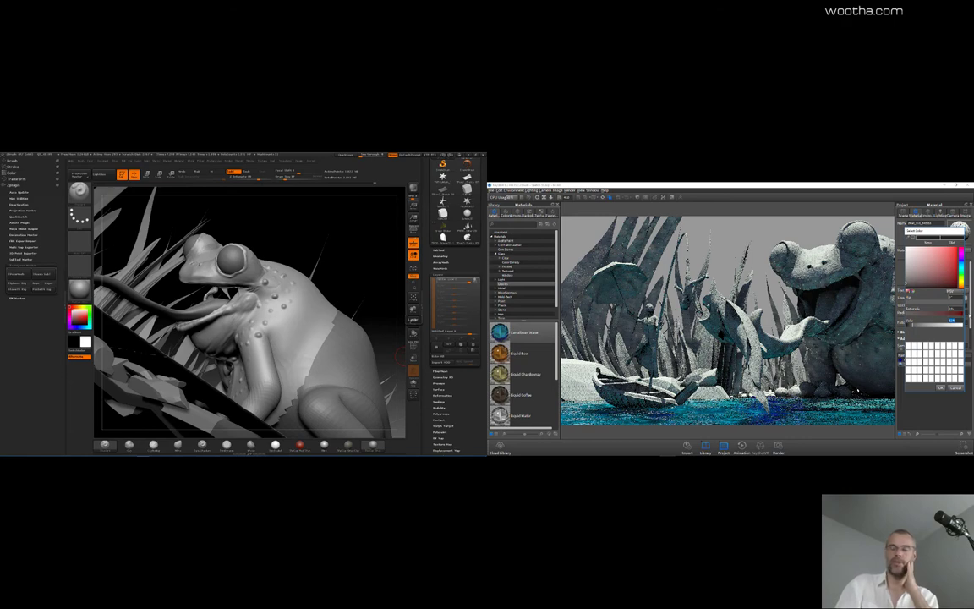
{"action": "left_click", "coordinate": [940, 389]}
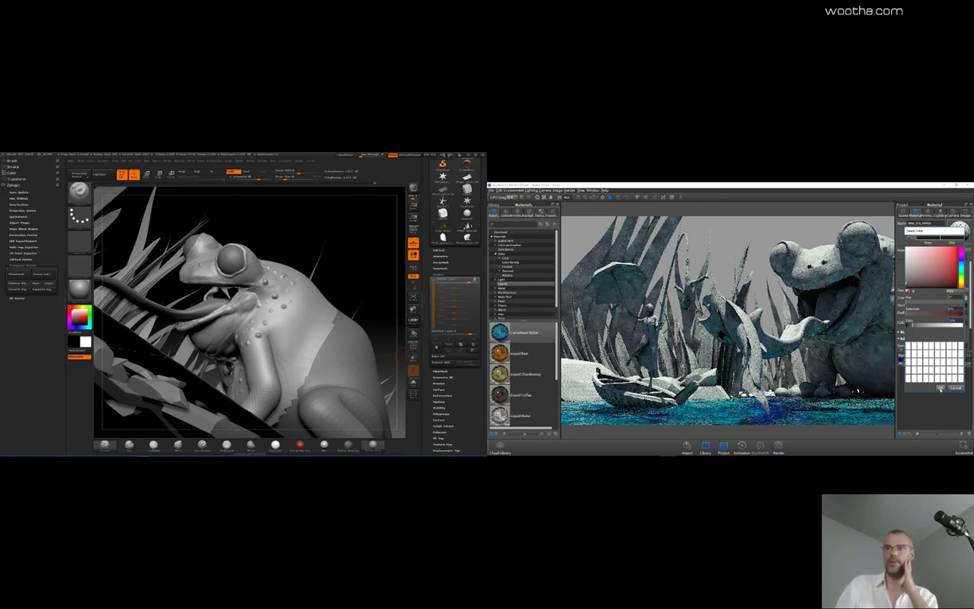
{"action": "left_click", "coordinate": [940, 389]}
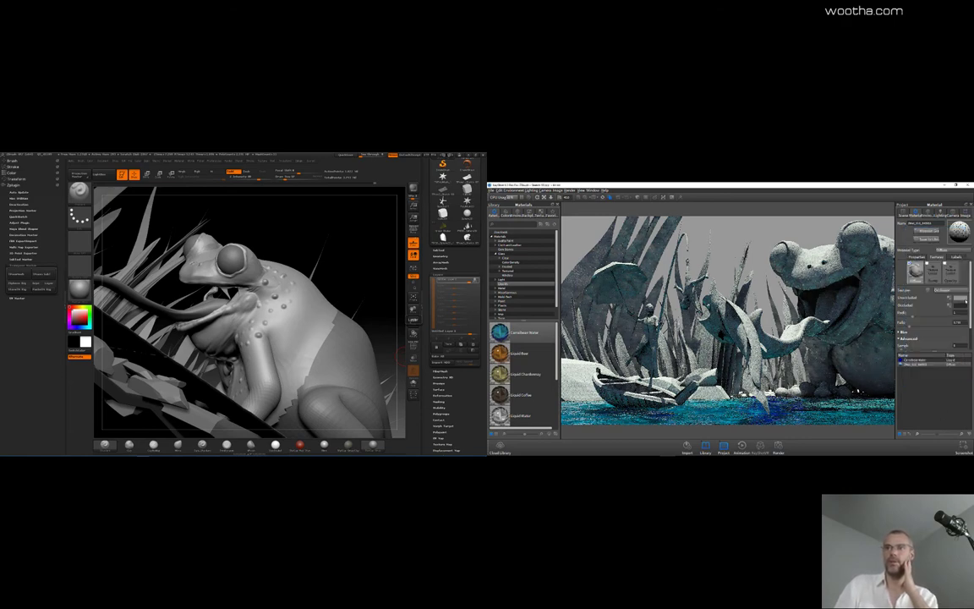
{"action": "left_click", "coordinate": [961, 297]}
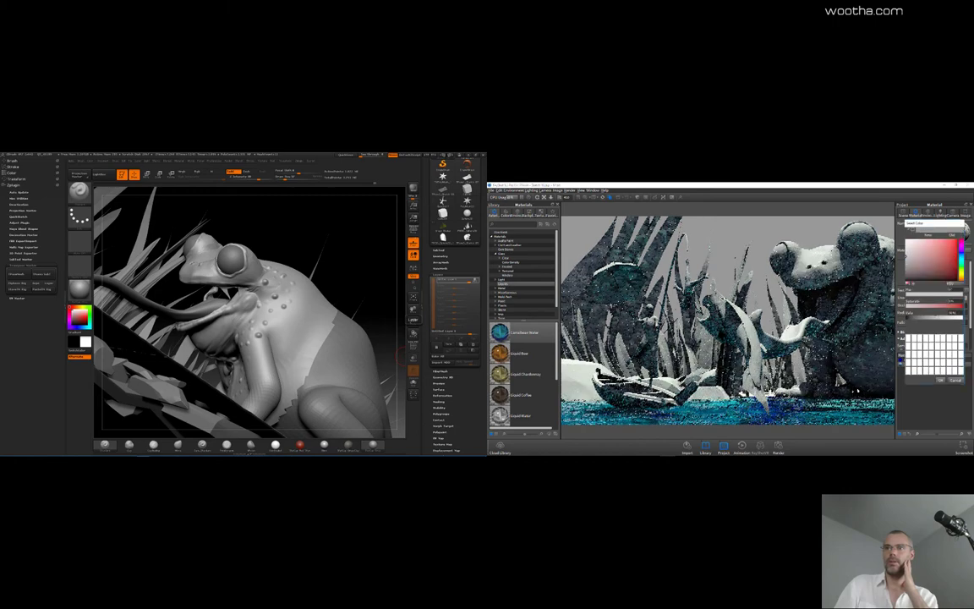
{"action": "left_click", "coordinate": [940, 380]}
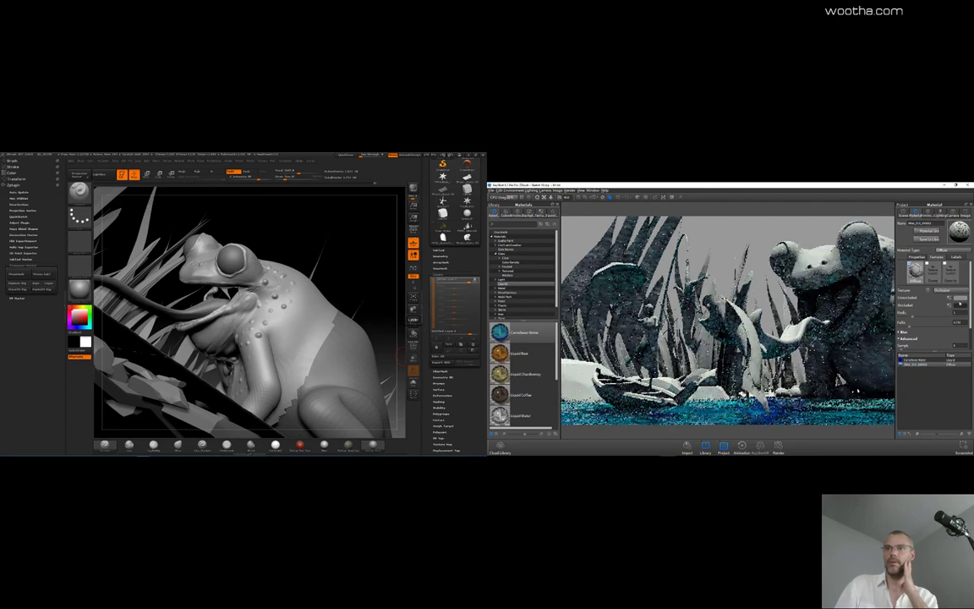
{"action": "left_click", "coordinate": [960, 305]}
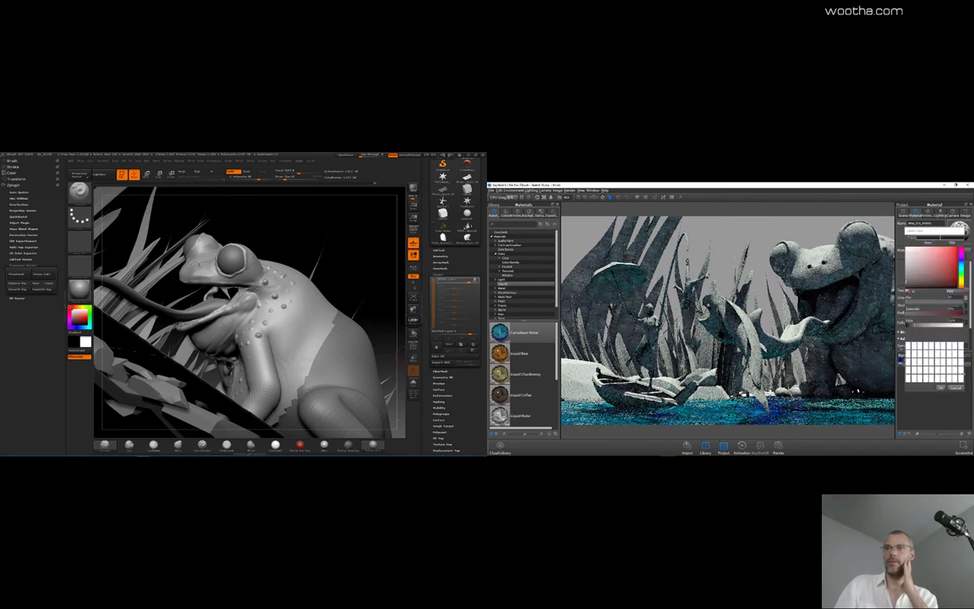
{"action": "left_click", "coordinate": [943, 388]}
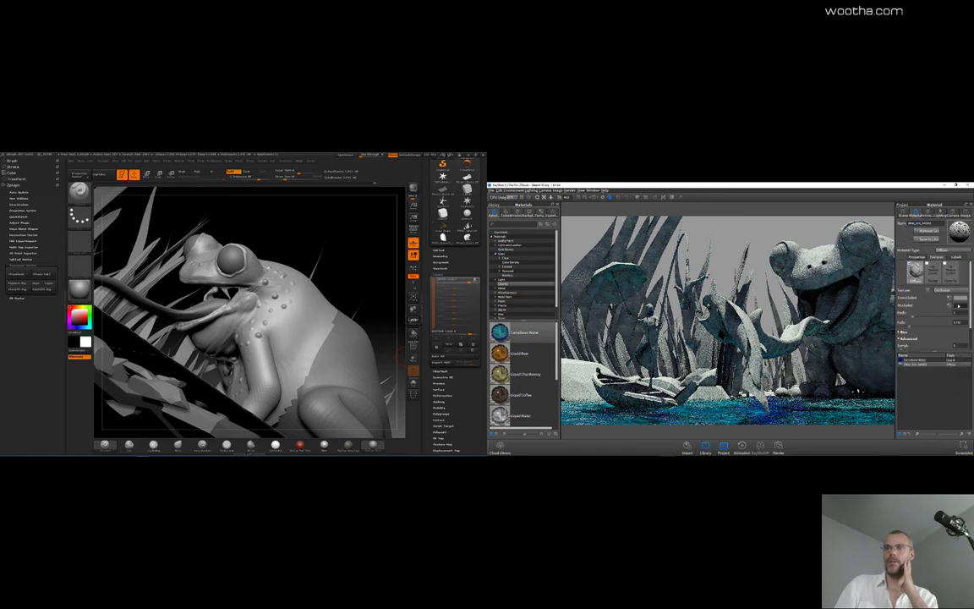
{"action": "left_click", "coordinate": [964, 215]}
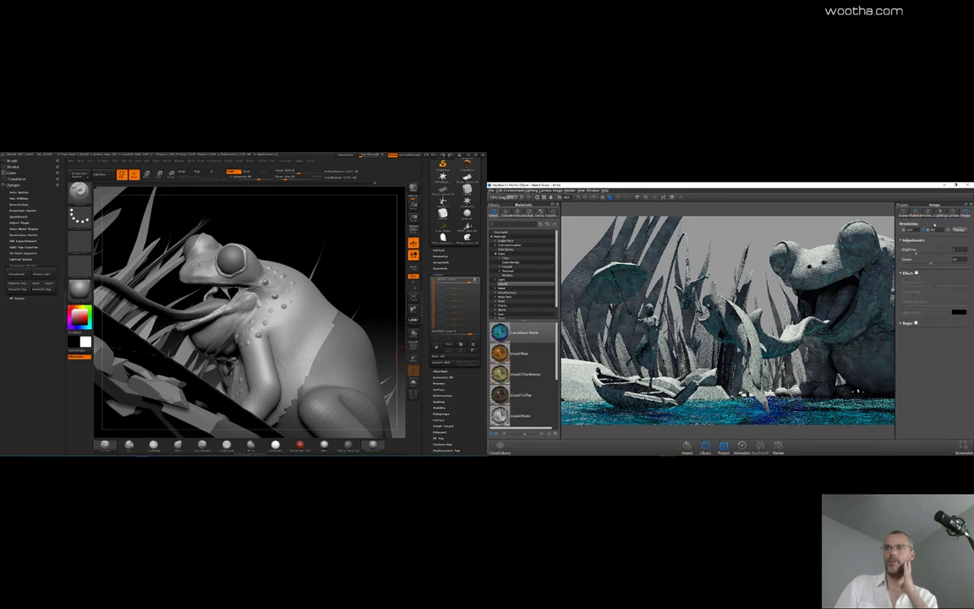
{"action": "left_click", "coordinate": [921, 215]}
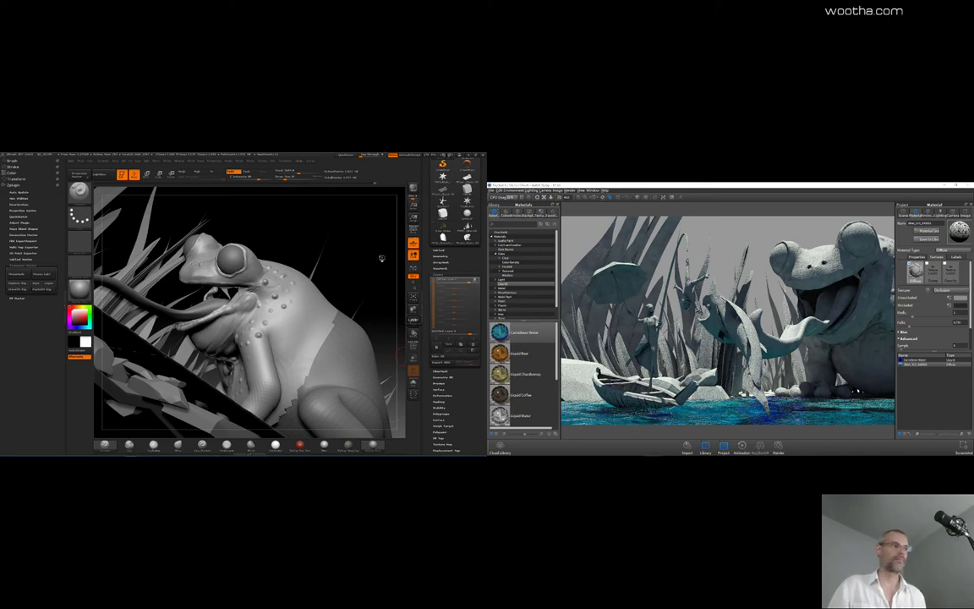
Step: Switch to ZBrush, isolate the frog and refine the skin detail around its mouth and shoulder
{"action": "left_click_drag", "start_coordinate": [371, 254], "coordinate": [352, 261]}
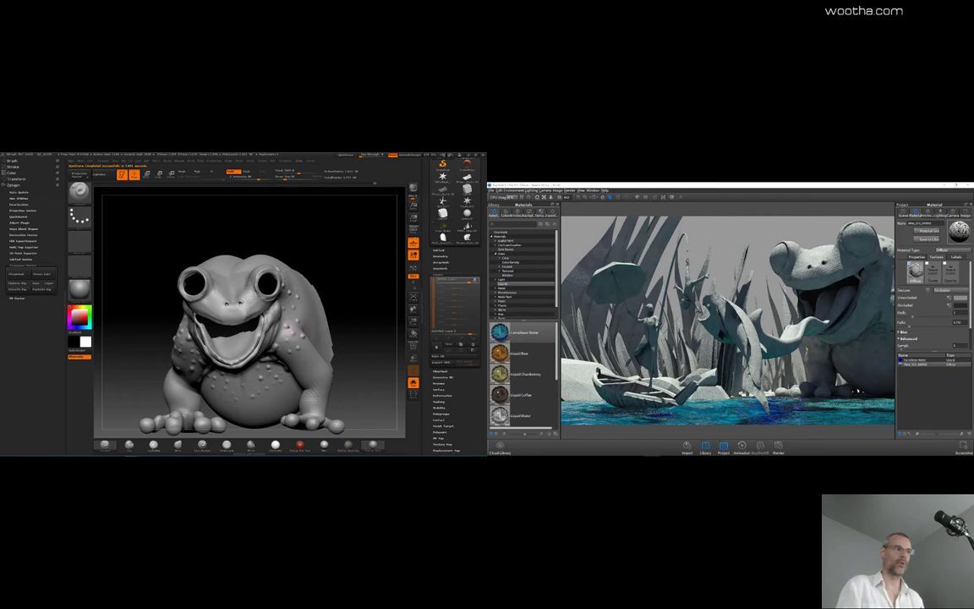
{"action": "left_click_drag", "start_coordinate": [375, 334], "coordinate": [351, 328]}
{"action": "key", "text": "space"}
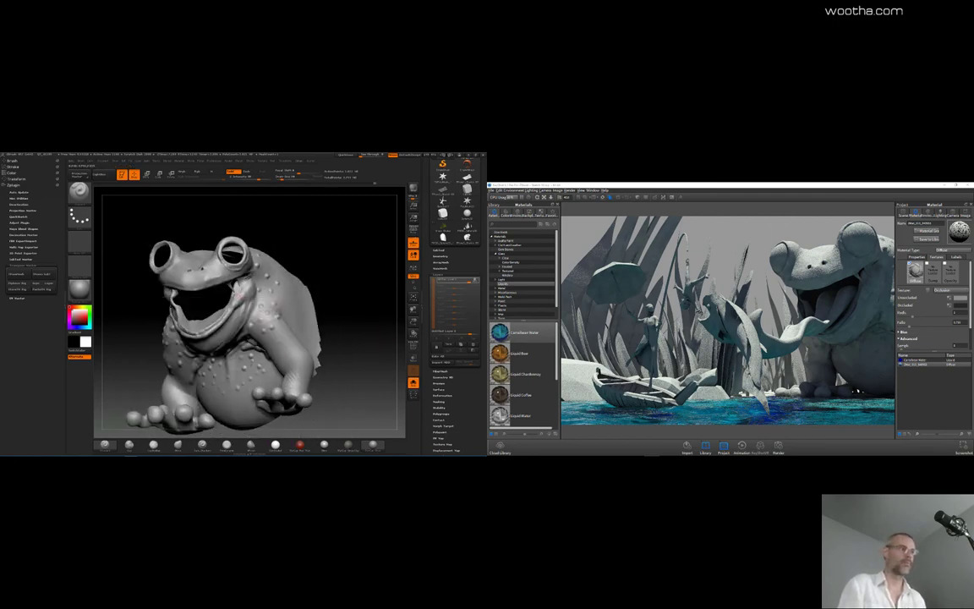
{"action": "key", "text": "space"}
{"action": "left_click_drag", "start_coordinate": [359, 298], "coordinate": [333, 296]}
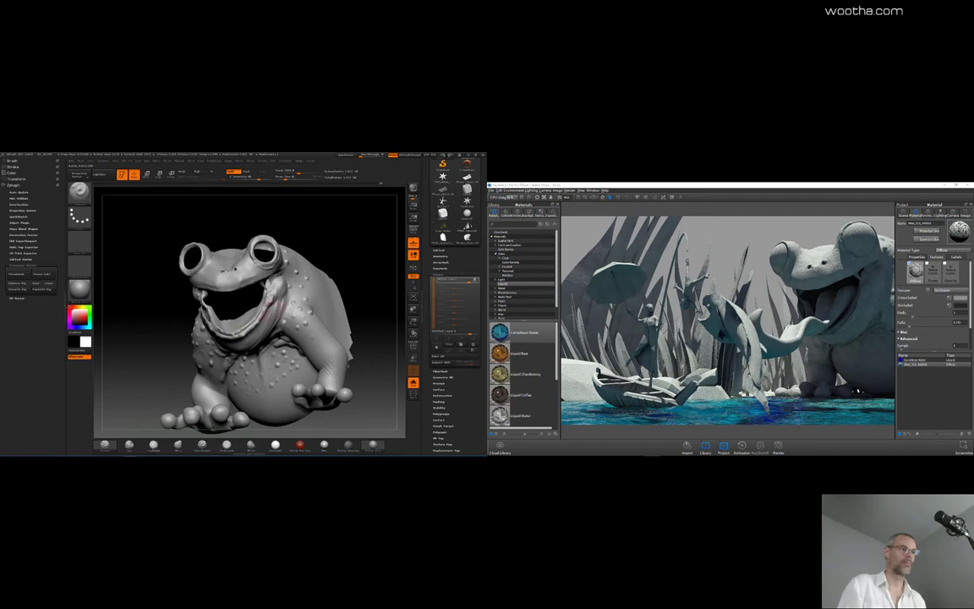
{"action": "mouse_move", "coordinate": [314, 257]}
{"action": "left_mouse_down"}
{"action": "mouse_move", "coordinate": [380, 278]}
{"action": "mouse_move", "coordinate": [270, 254]}
{"action": "mouse_move", "coordinate": [314, 290]}
{"action": "mouse_move", "coordinate": [316, 265]}
{"action": "mouse_move", "coordinate": [264, 306]}
{"action": "left_mouse_up"}
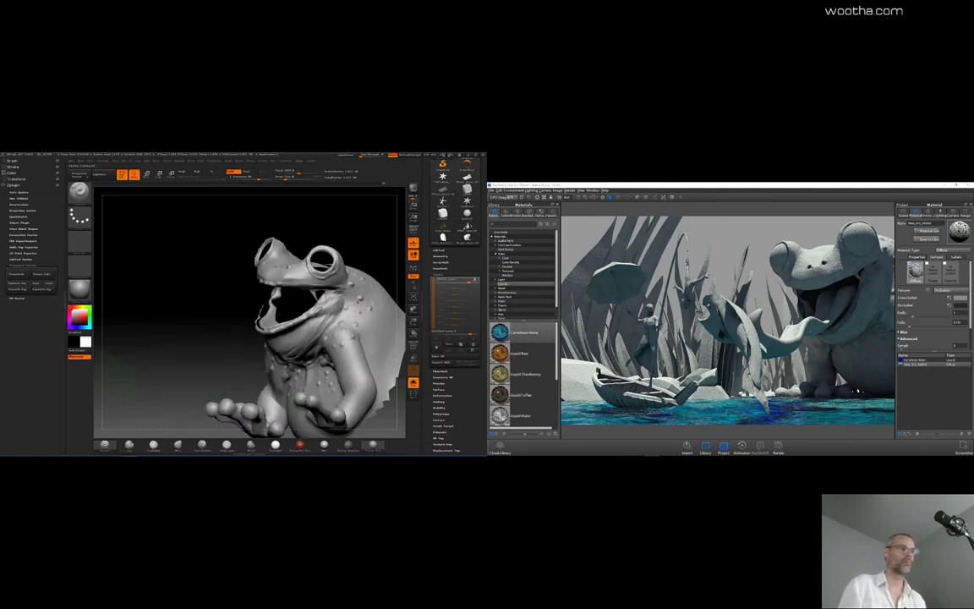
{"action": "left_click_drag", "start_coordinate": [288, 257], "coordinate": [316, 297]}
{"action": "left_click_drag", "start_coordinate": [381, 256], "coordinate": [449, 267]}
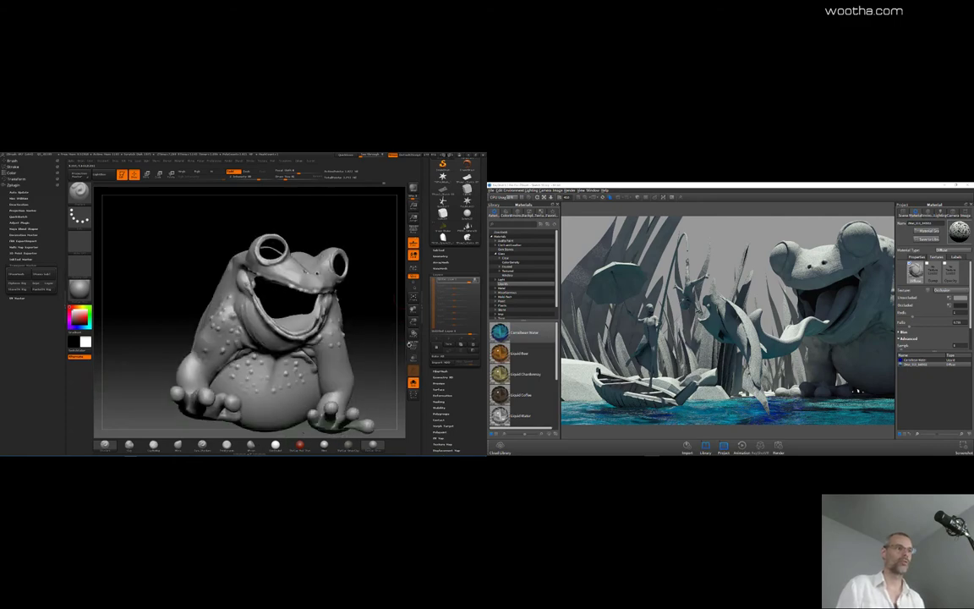
Step: Show the whole scene again and send the updated sculpture to KeyShot with a BPR render
{"action": "left_click", "coordinate": [413, 382]}
{"action": "left_click", "coordinate": [412, 188]}
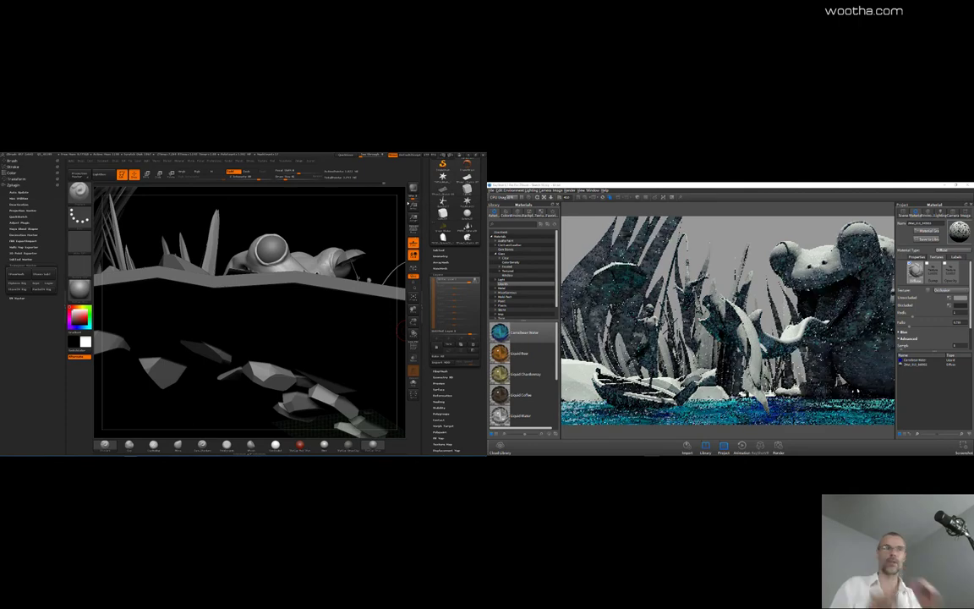
{"action": "left_click_drag", "start_coordinate": [387, 235], "coordinate": [385, 232]}
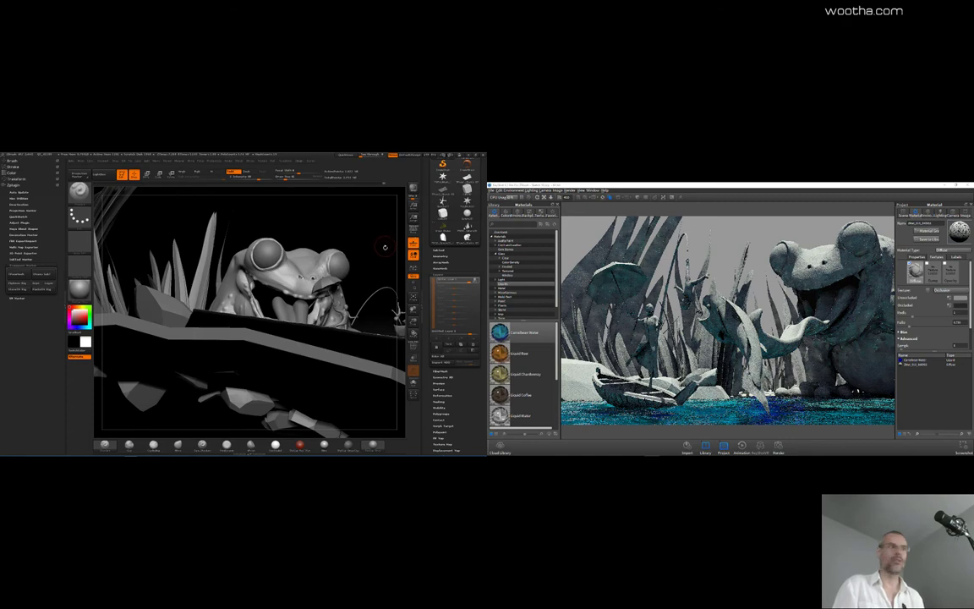
{"action": "mouse_move", "coordinate": [382, 251]}
{"action": "left_mouse_down"}
{"action": "mouse_move", "coordinate": [372, 250]}
{"action": "mouse_move", "coordinate": [382, 249]}
{"action": "left_mouse_up"}
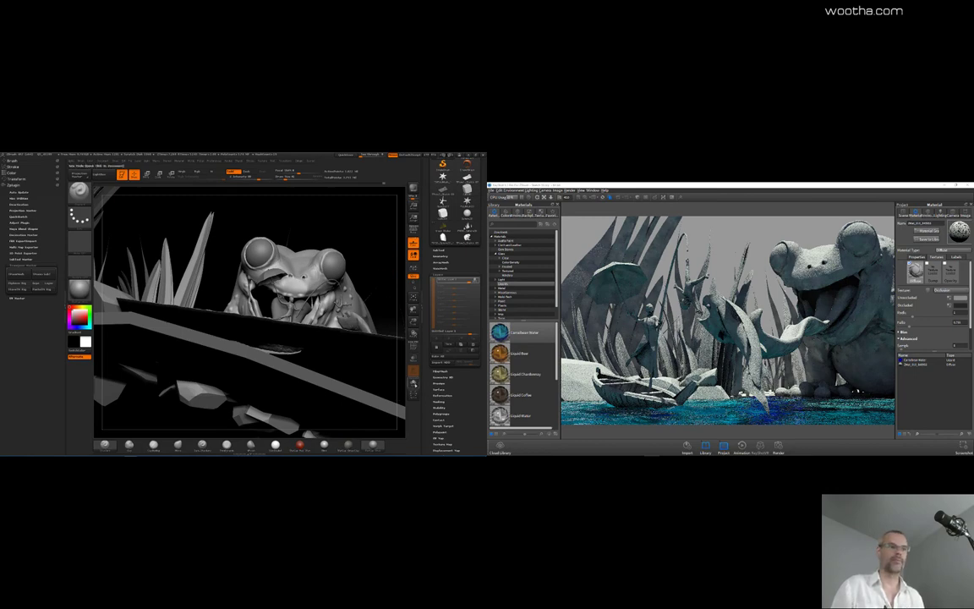
Step: Isolate the frog, pick another sculpting brush and shape small bumps along the edge of its upper lip
{"action": "left_click", "coordinate": [414, 383]}
{"action": "left_click_drag", "start_coordinate": [384, 269], "coordinate": [355, 266]}
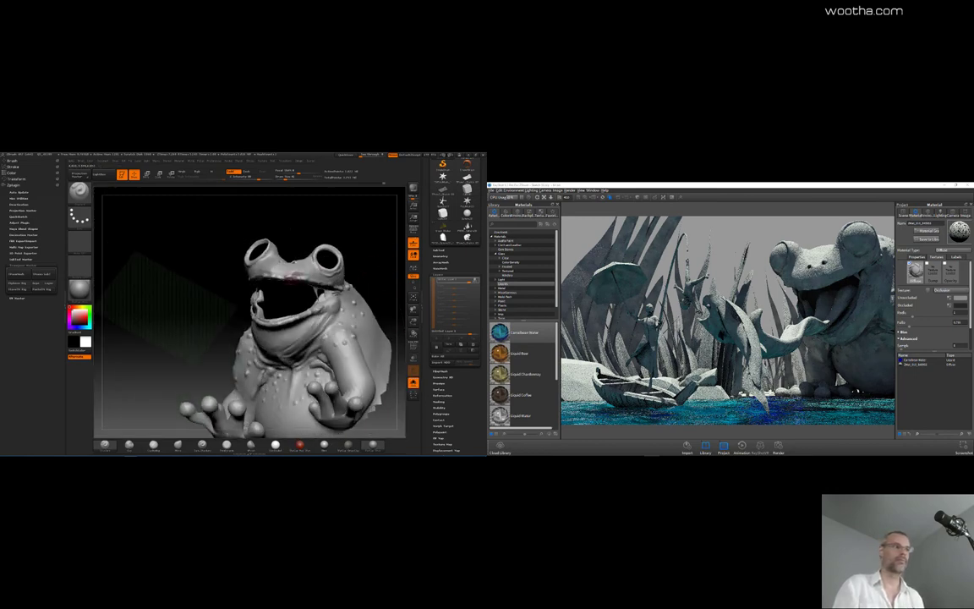
{"action": "left_click", "coordinate": [203, 445]}
{"action": "mouse_move", "coordinate": [365, 236]}
{"action": "left_mouse_down", "text": "alt"}
{"action": "mouse_move", "coordinate": [373, 267]}
{"action": "mouse_move", "coordinate": [389, 242]}
{"action": "mouse_move", "coordinate": [440, 251]}
{"action": "left_mouse_up", "text": "alt"}
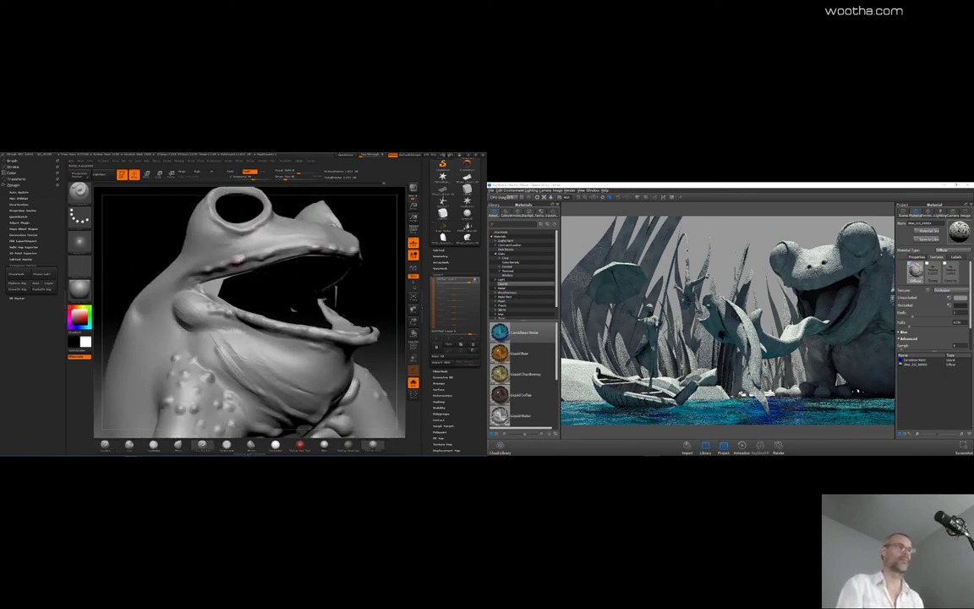
{"action": "left_click", "coordinate": [443, 256]}
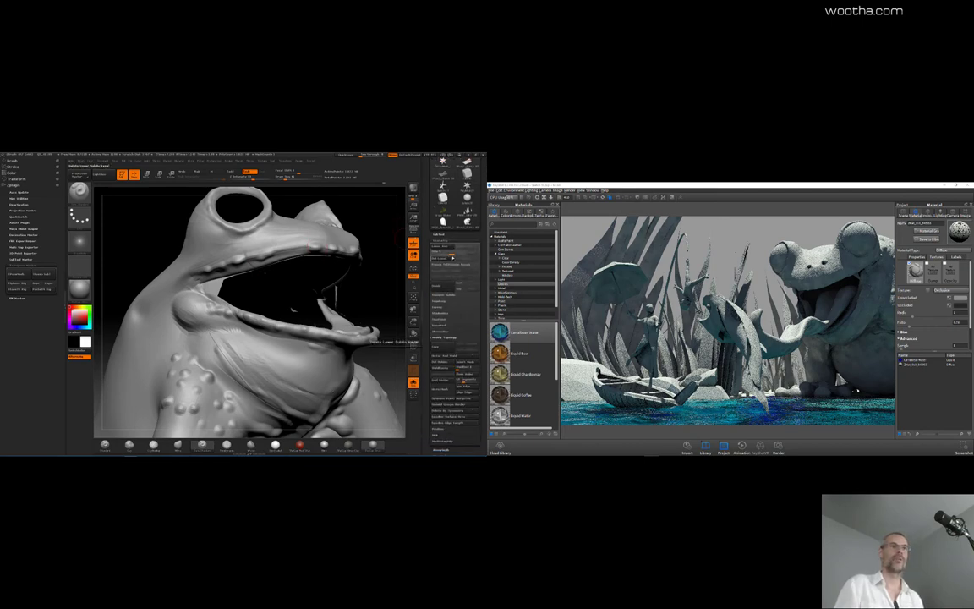
{"action": "left_click_drag", "start_coordinate": [393, 271], "coordinate": [372, 272]}
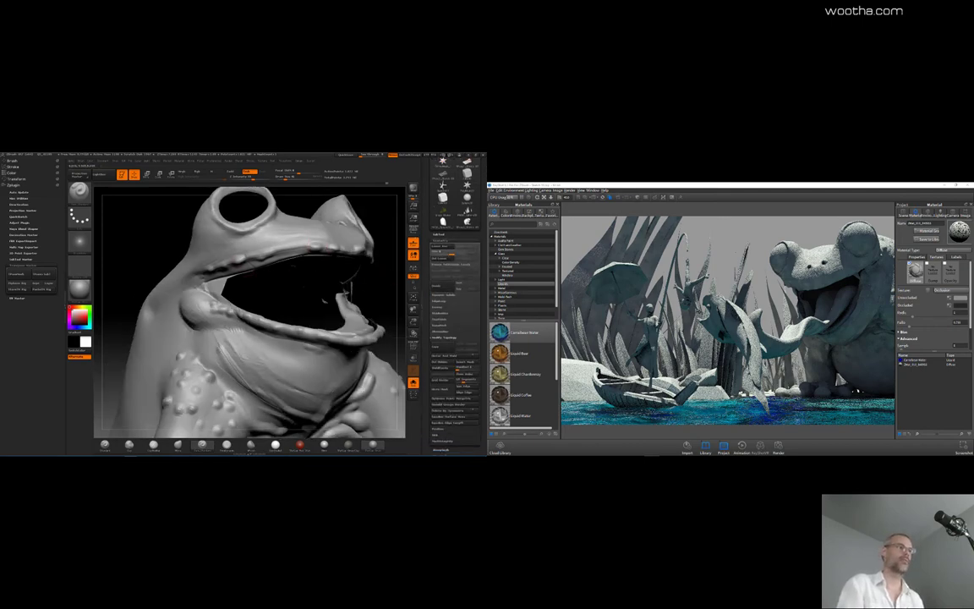
{"action": "left_click_drag", "start_coordinate": [312, 272], "coordinate": [243, 241]}
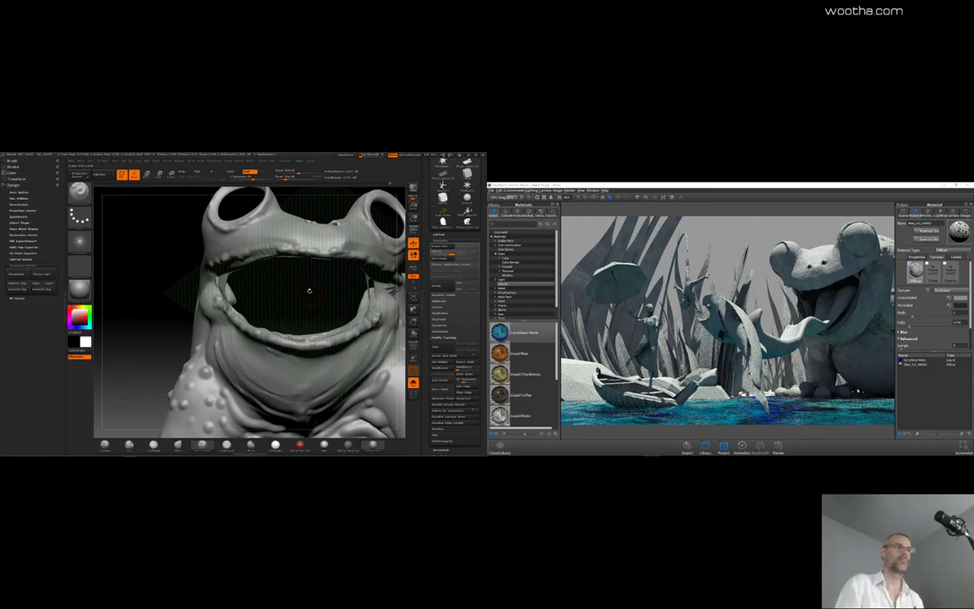
{"action": "left_click_drag", "start_coordinate": [269, 243], "coordinate": [351, 353]}
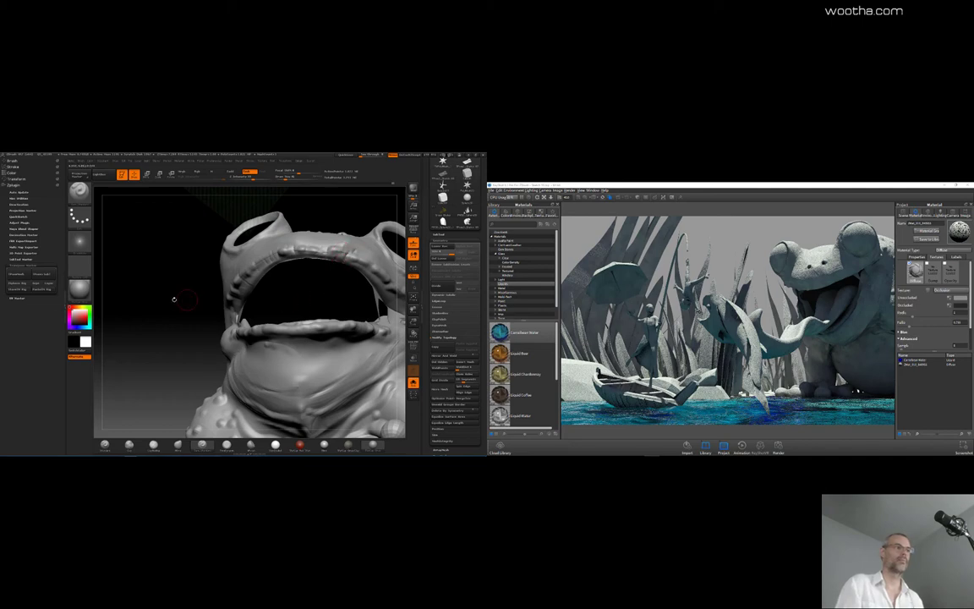
Step: Sculpt more small bumps along the frog's upper lip toward the corner of its mouth
{"action": "left_click_drag", "start_coordinate": [176, 299], "coordinate": [153, 290]}
{"action": "key", "text": "space"}
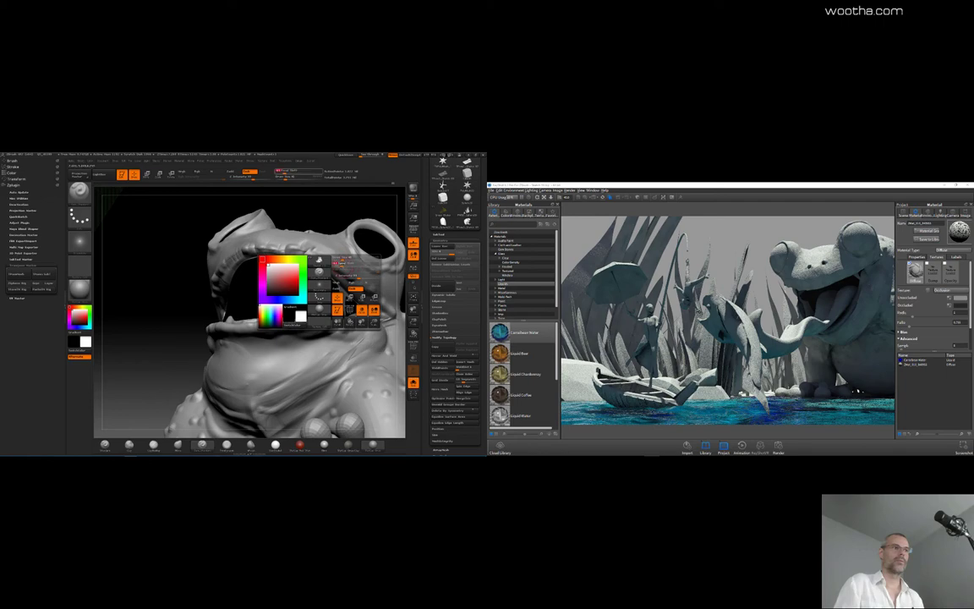
{"action": "key", "text": "space"}
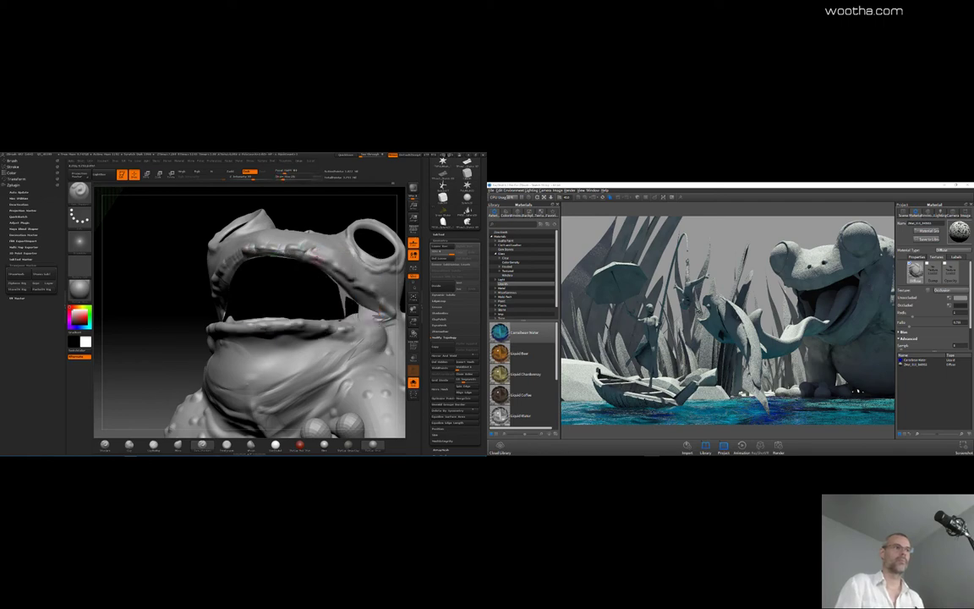
{"action": "mouse_move", "coordinate": [306, 280]}
{"action": "left_mouse_down"}
{"action": "mouse_move", "coordinate": [342, 254]}
{"action": "mouse_move", "coordinate": [321, 280]}
{"action": "left_mouse_up"}
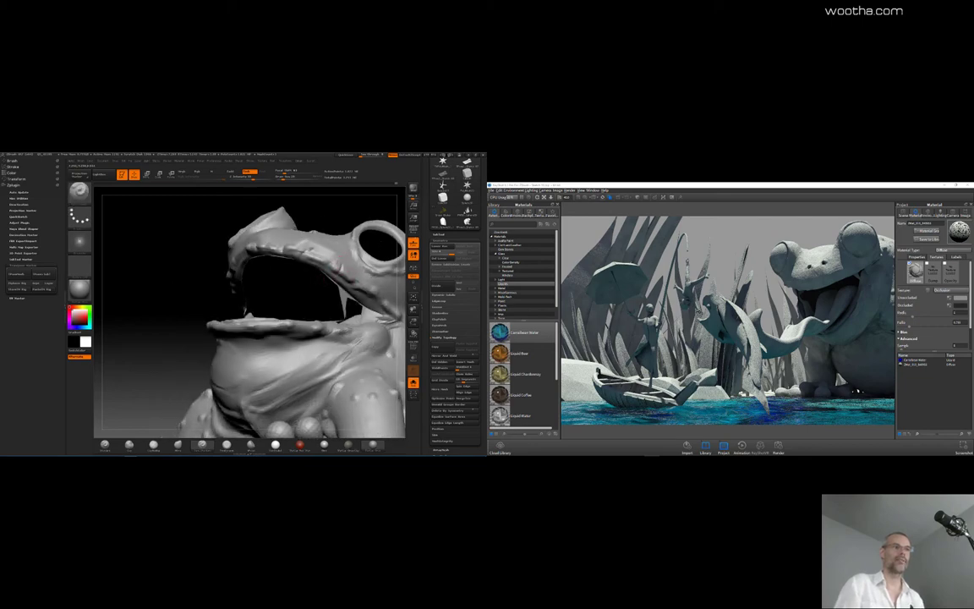
{"action": "left_click_drag", "start_coordinate": [326, 286], "coordinate": [222, 290], "text": "alt"}
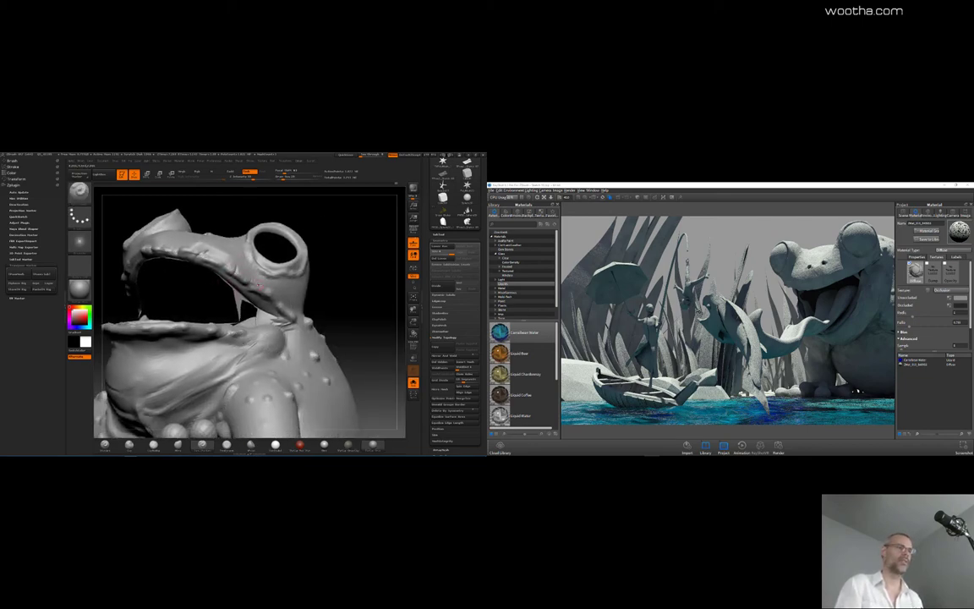
{"action": "key", "text": "space"}
{"action": "right_click_drag", "start_coordinate": [203, 298], "coordinate": [246, 287]}
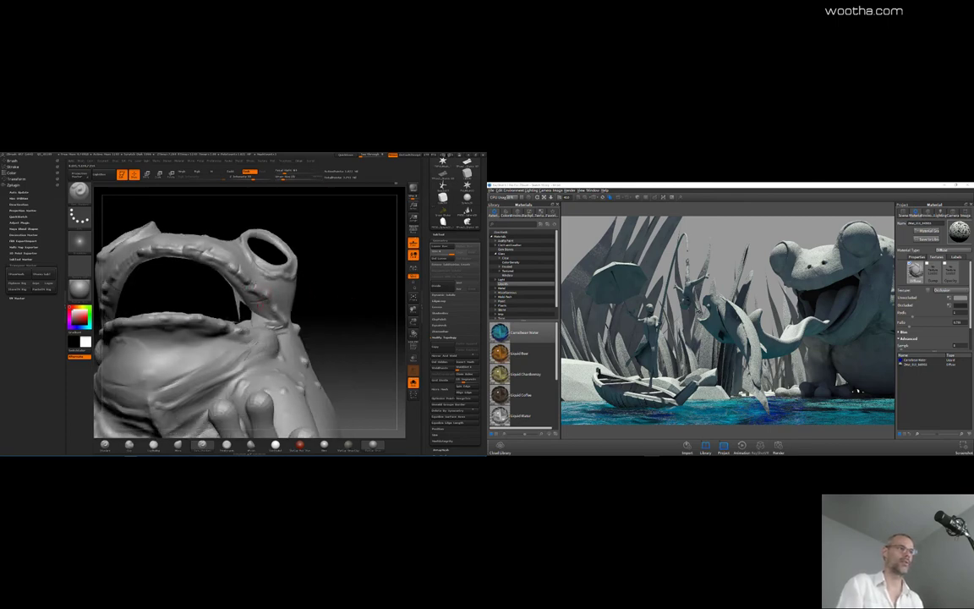
{"action": "left_click_drag", "start_coordinate": [275, 302], "coordinate": [276, 311]}
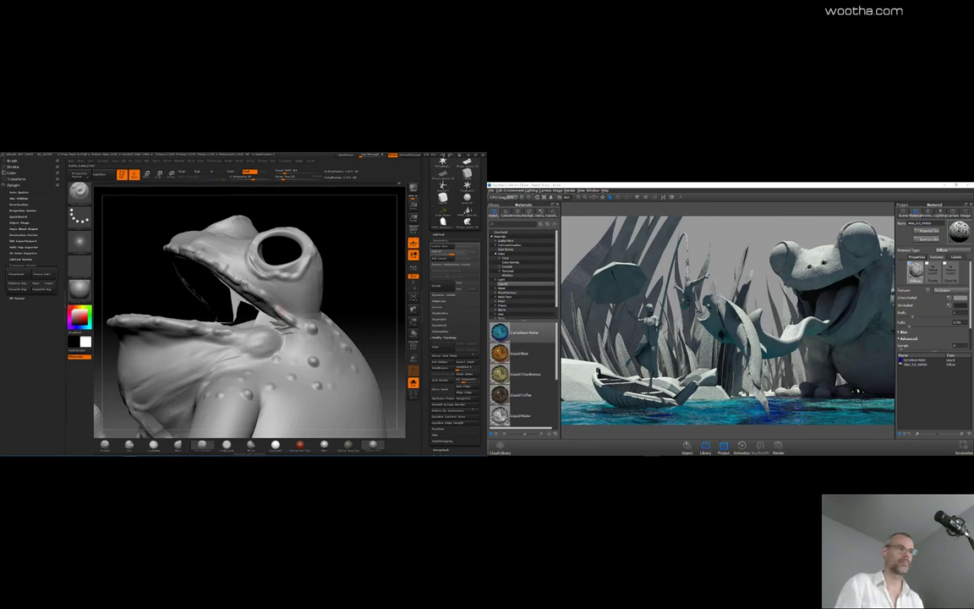
Step: Refine the bumpy rim on the front and sides of the frog's upper lip below the nostrils
{"action": "mouse_move", "coordinate": [346, 299]}
{"action": "left_mouse_down"}
{"action": "mouse_move", "coordinate": [346, 288]}
{"action": "mouse_move", "coordinate": [365, 296]}
{"action": "left_mouse_up"}
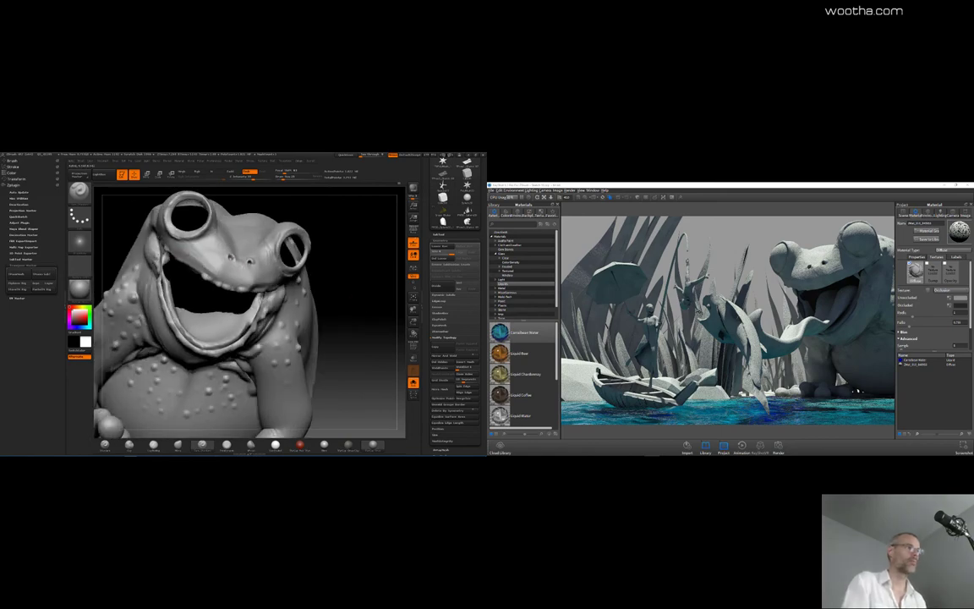
{"action": "left_click_drag", "start_coordinate": [354, 288], "coordinate": [246, 232]}
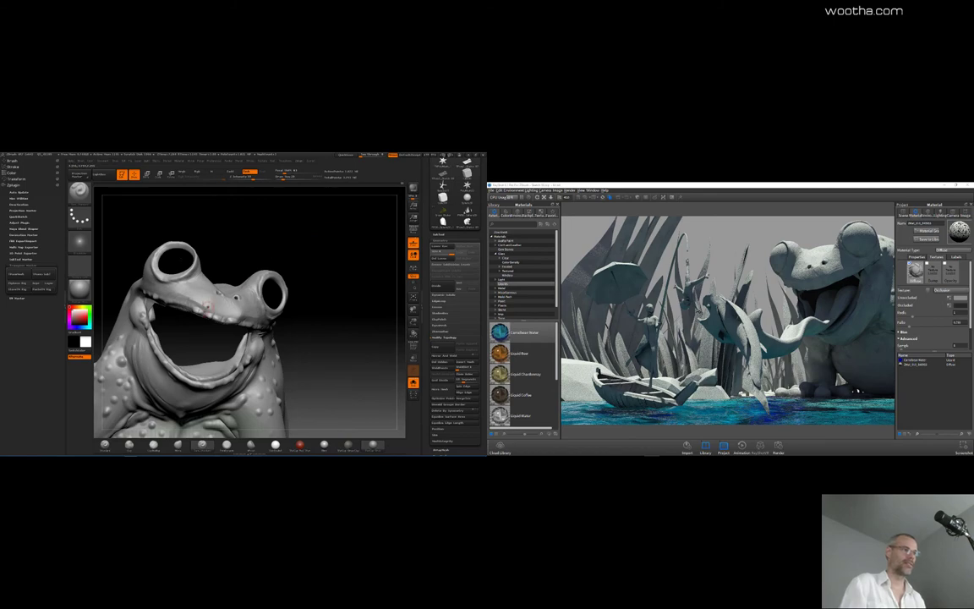
{"action": "left_click_drag", "start_coordinate": [303, 282], "coordinate": [243, 362]}
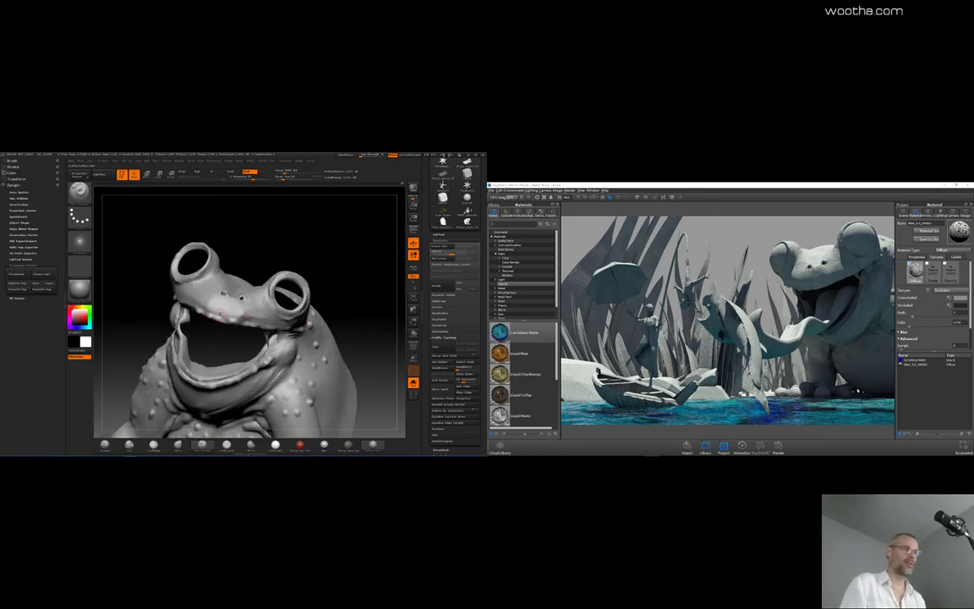
{"action": "left_click_drag", "start_coordinate": [365, 302], "coordinate": [330, 302]}
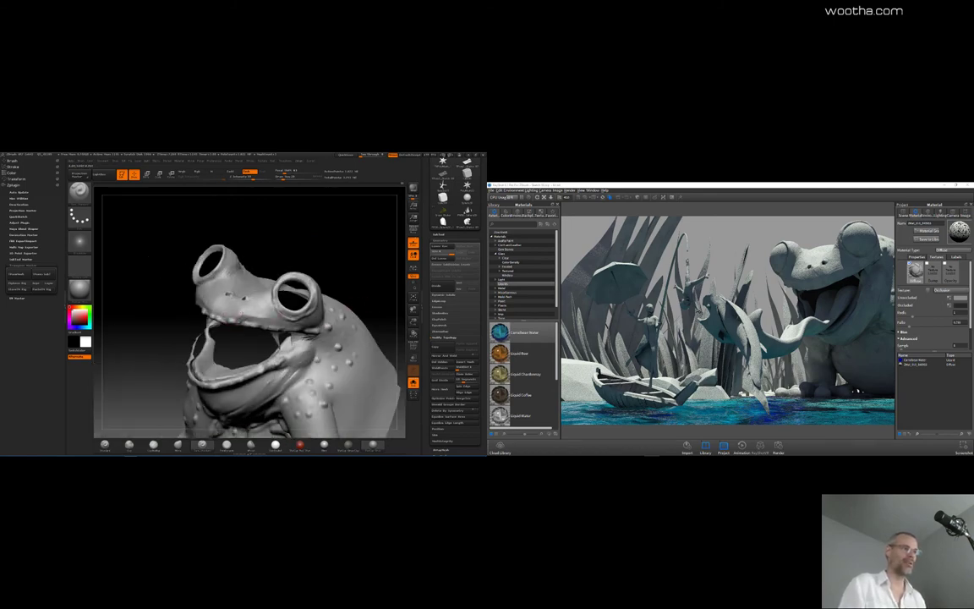
{"action": "left_click_drag", "start_coordinate": [379, 275], "coordinate": [346, 280]}
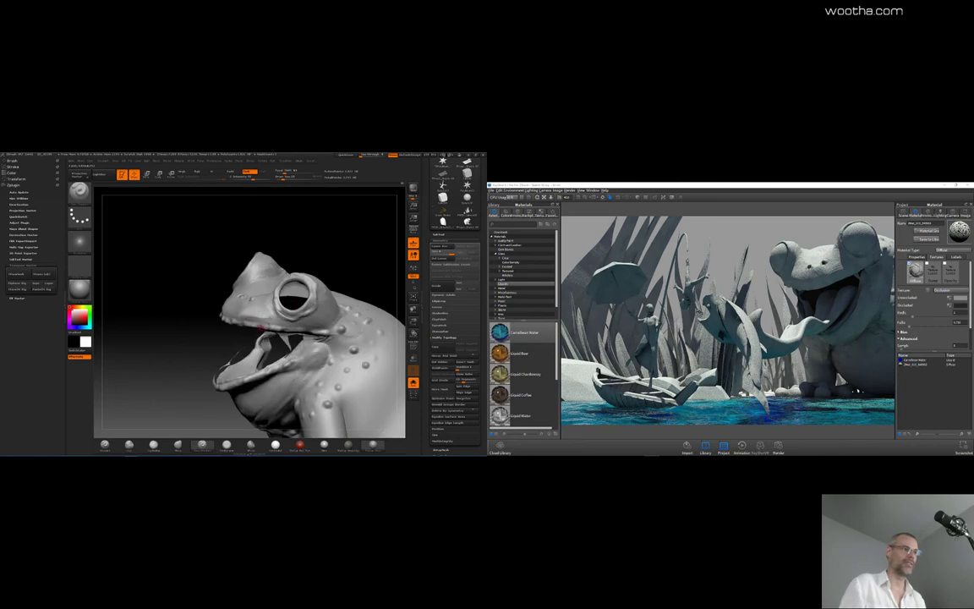
{"action": "right_click_drag", "start_coordinate": [260, 327], "coordinate": [223, 327]}
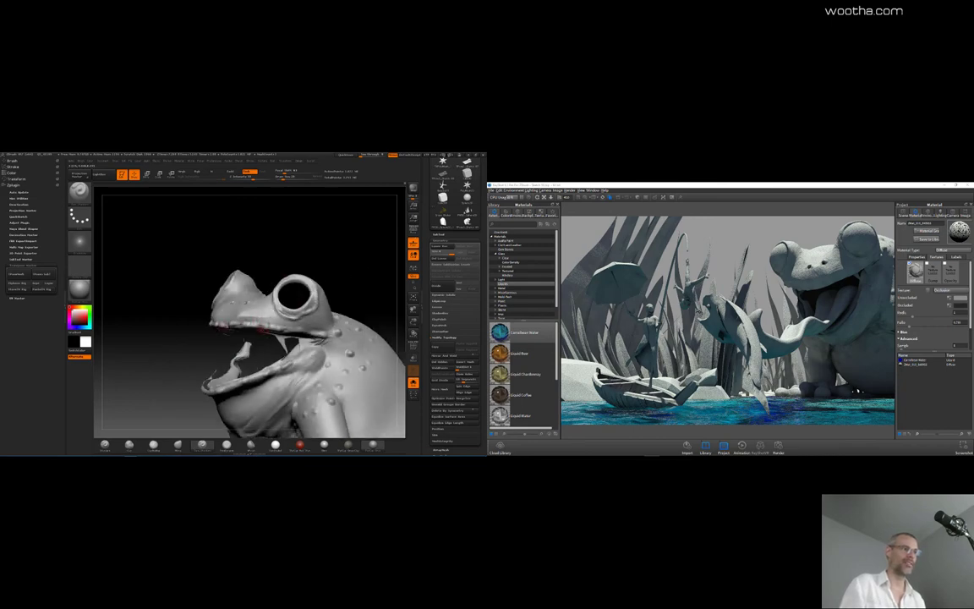
{"action": "left_click_drag", "start_coordinate": [372, 292], "coordinate": [340, 294]}
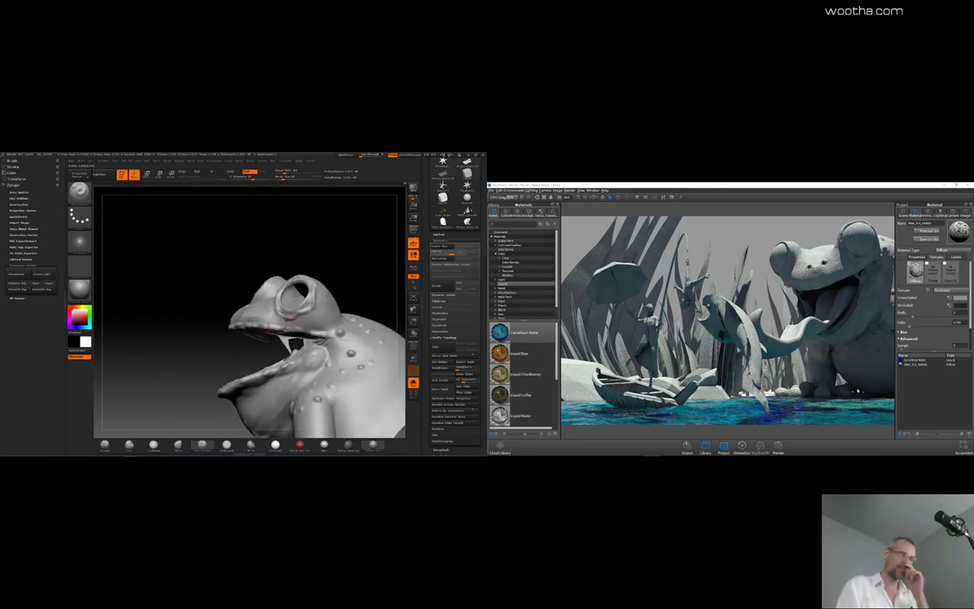
{"action": "mouse_move", "coordinate": [390, 294]}
{"action": "left_mouse_down"}
{"action": "mouse_move", "coordinate": [416, 295]}
{"action": "mouse_move", "coordinate": [343, 308]}
{"action": "mouse_move", "coordinate": [345, 271]}
{"action": "mouse_move", "coordinate": [377, 293]}
{"action": "mouse_move", "coordinate": [354, 300]}
{"action": "mouse_move", "coordinate": [372, 302]}
{"action": "mouse_move", "coordinate": [363, 326]}
{"action": "mouse_move", "coordinate": [325, 314]}
{"action": "mouse_move", "coordinate": [363, 339]}
{"action": "mouse_move", "coordinate": [367, 313]}
{"action": "mouse_move", "coordinate": [334, 323]}
{"action": "mouse_move", "coordinate": [369, 358]}
{"action": "mouse_move", "coordinate": [294, 358]}
{"action": "mouse_move", "coordinate": [383, 349]}
{"action": "left_mouse_up"}
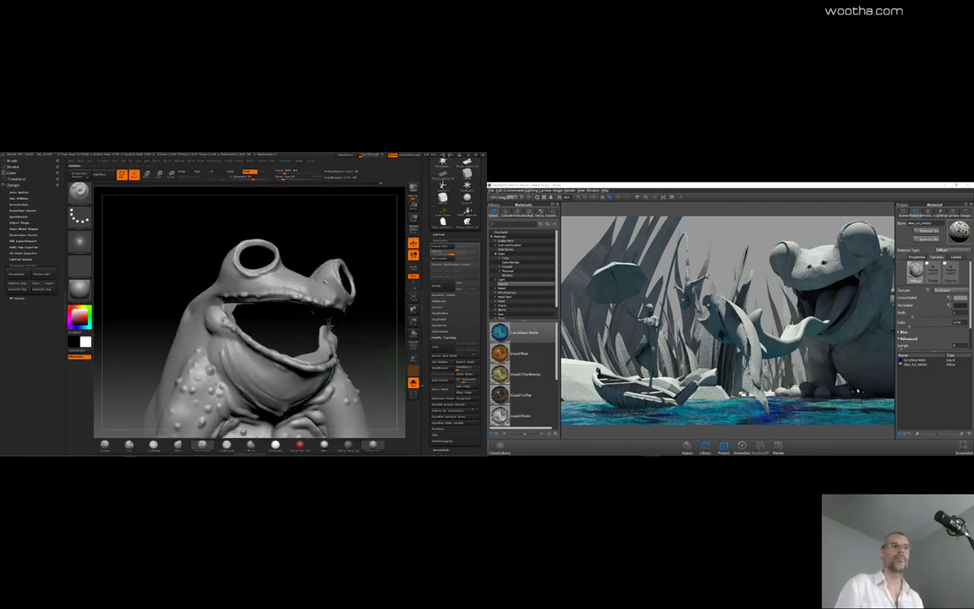
Step: Show the whole scene again and send the reworked lip to KeyShot with a BPR render
{"action": "left_click", "coordinate": [413, 382]}
{"action": "left_click", "coordinate": [413, 188]}
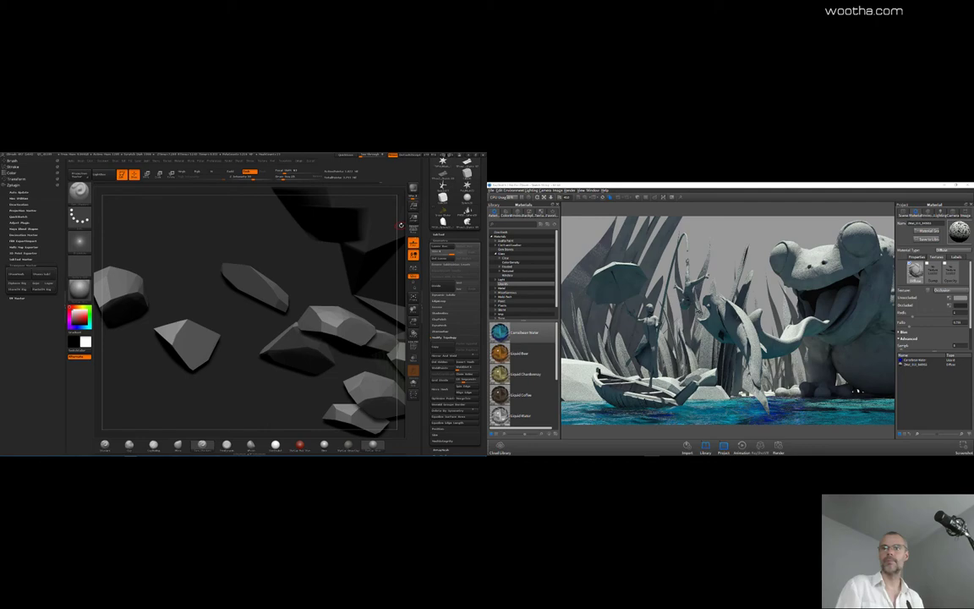
{"action": "left_click_drag", "start_coordinate": [401, 225], "coordinate": [380, 282]}
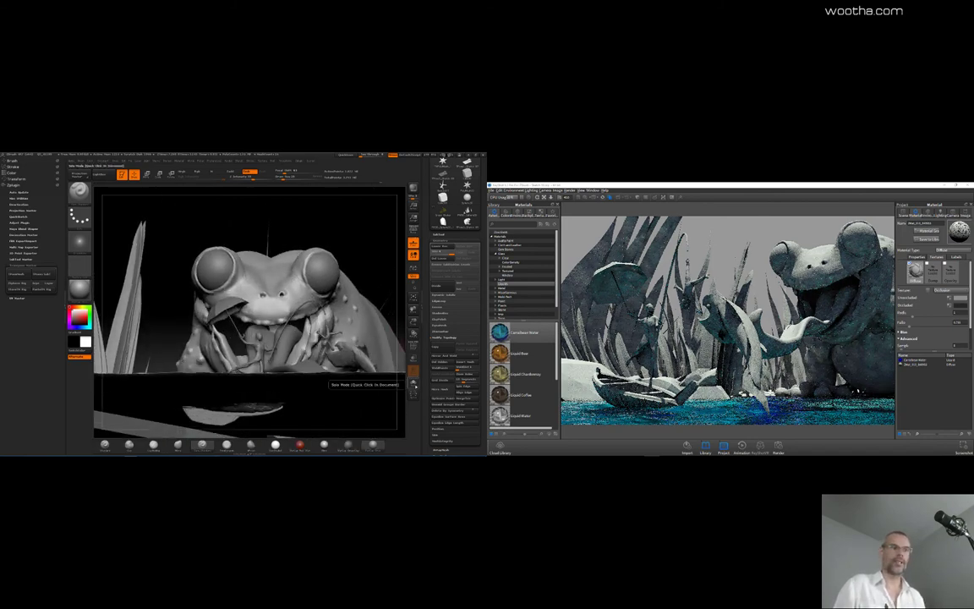
Step: Isolate the frog, change the sculpting brush and build up rounded bumps along the inner edge of its upper lip
{"action": "left_click_drag", "start_coordinate": [376, 343], "coordinate": [160, 399]}
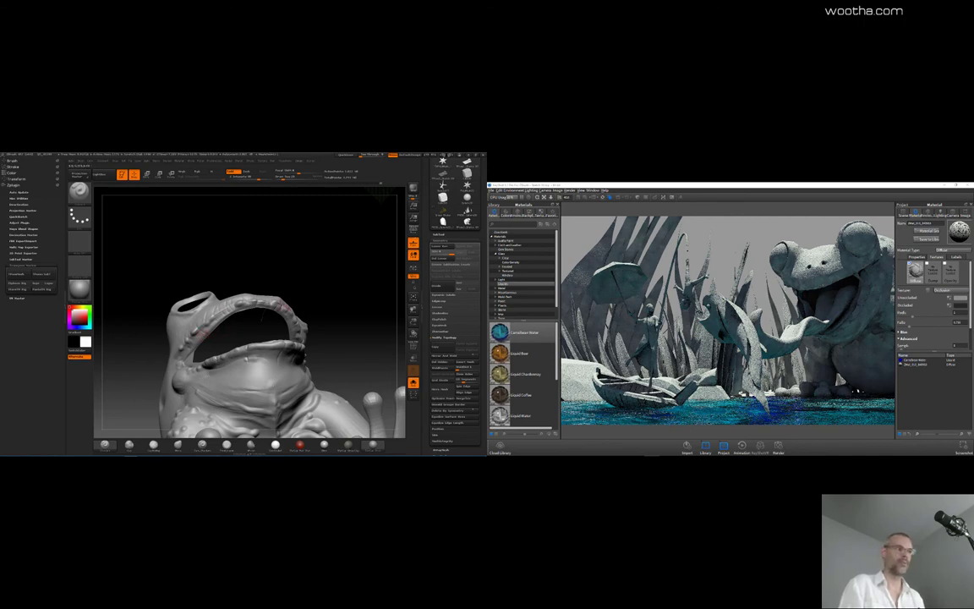
{"action": "left_click_drag", "start_coordinate": [314, 267], "coordinate": [209, 340]}
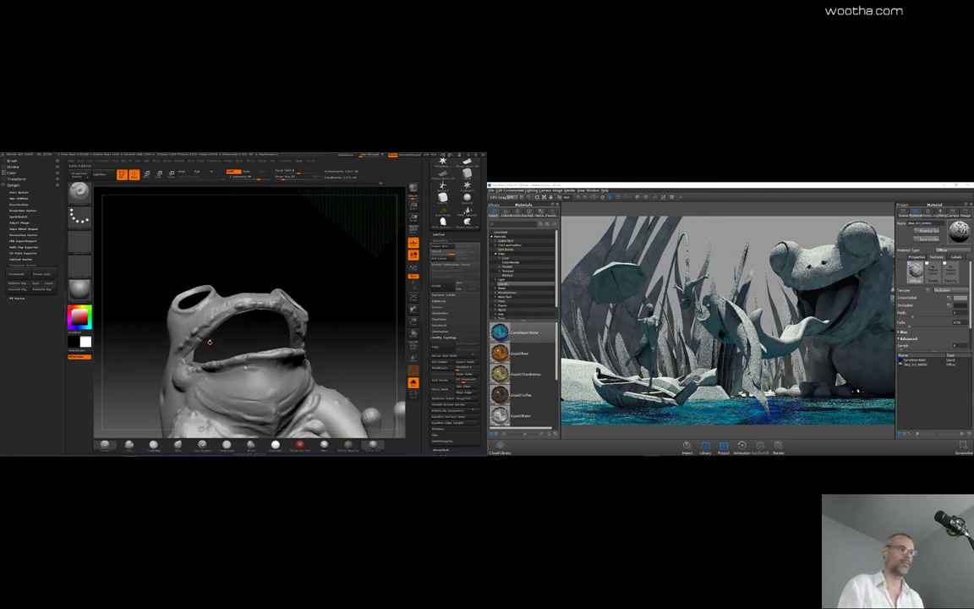
{"action": "key", "text": "space"}
{"action": "left_click", "coordinate": [205, 336]}
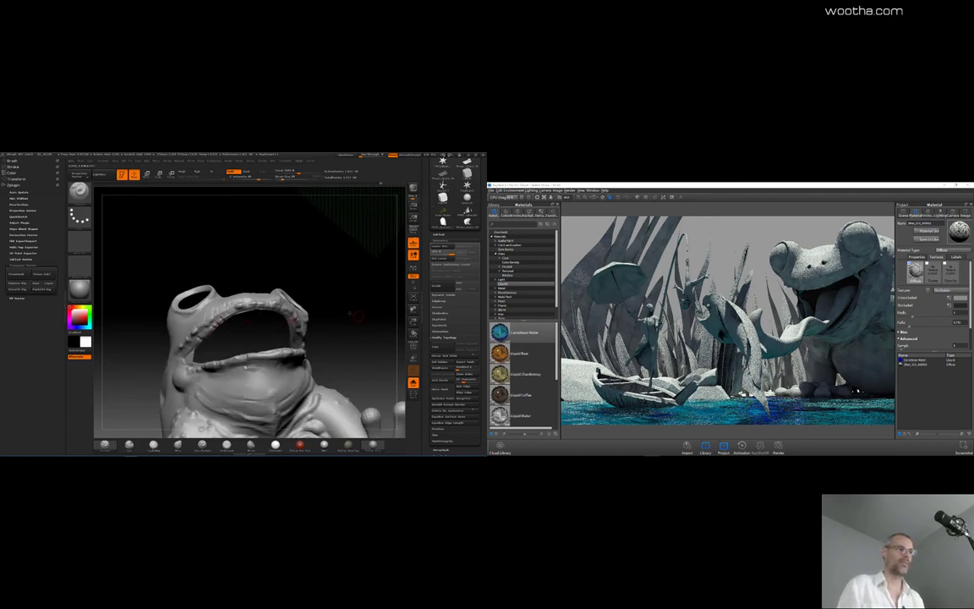
{"action": "left_click_drag", "start_coordinate": [380, 305], "coordinate": [291, 306]}
{"action": "right_click_drag", "start_coordinate": [382, 304], "coordinate": [181, 307]}
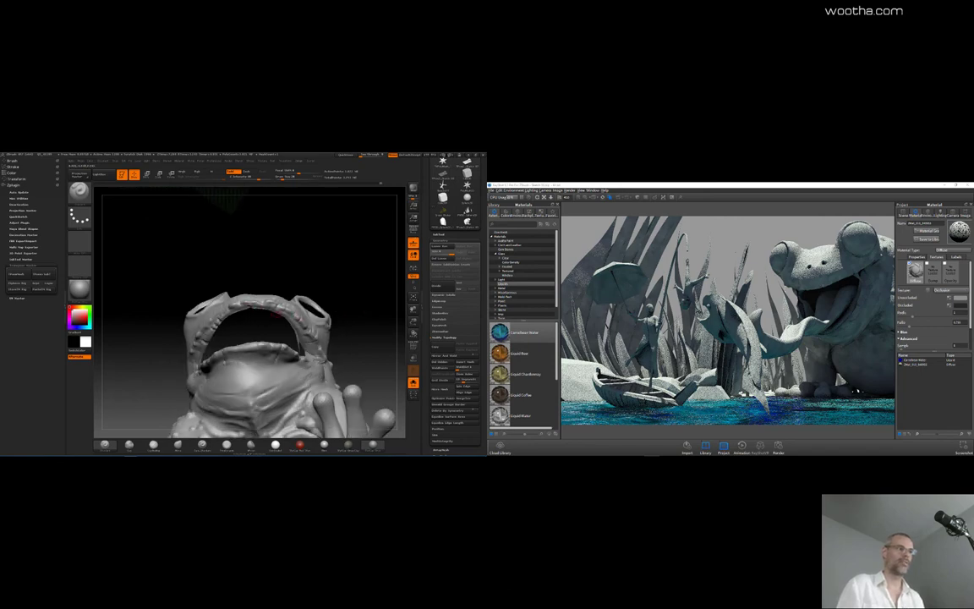
{"action": "left_click_drag", "start_coordinate": [341, 299], "coordinate": [364, 319]}
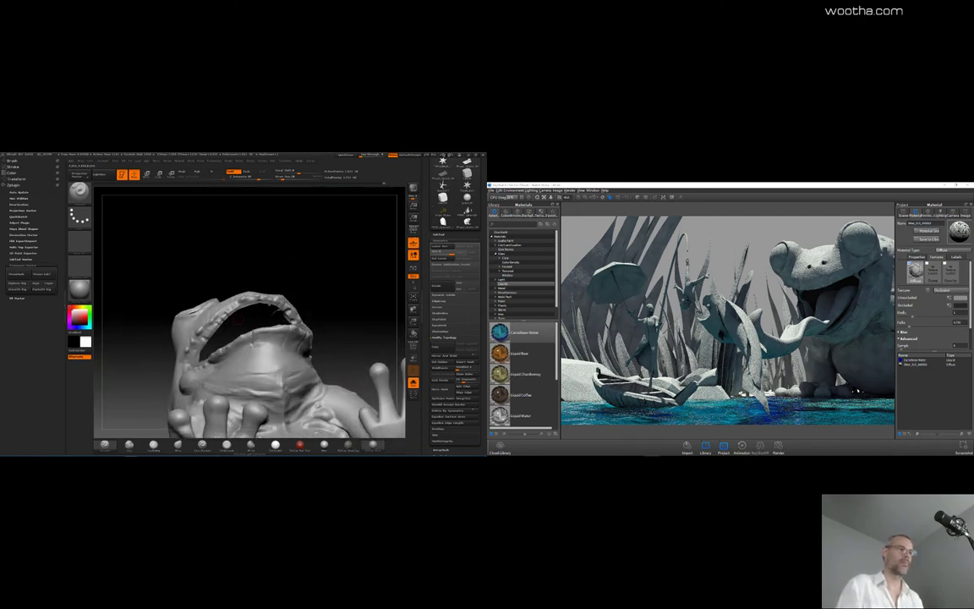
{"action": "key", "text": "space"}
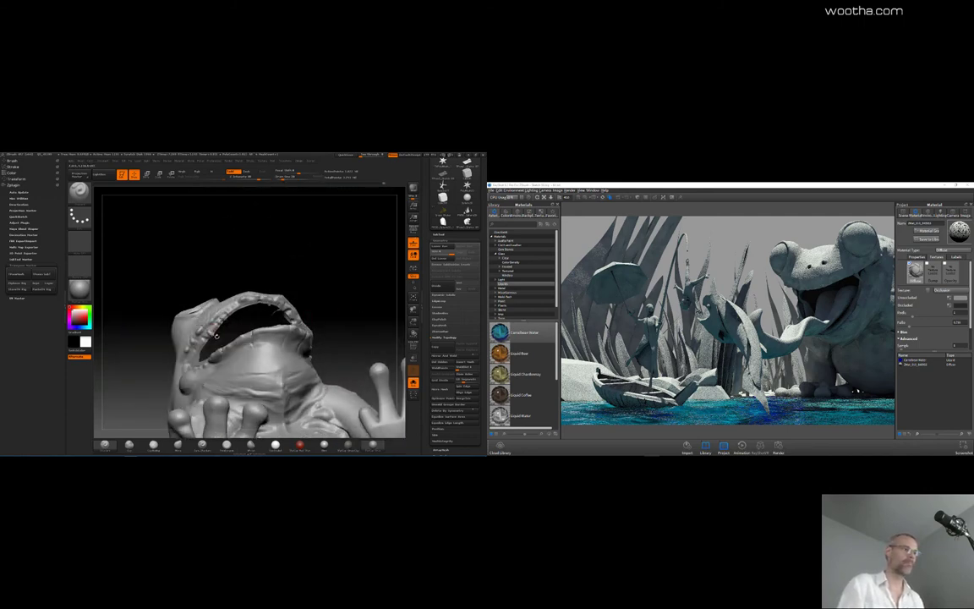
{"action": "key", "text": "space"}
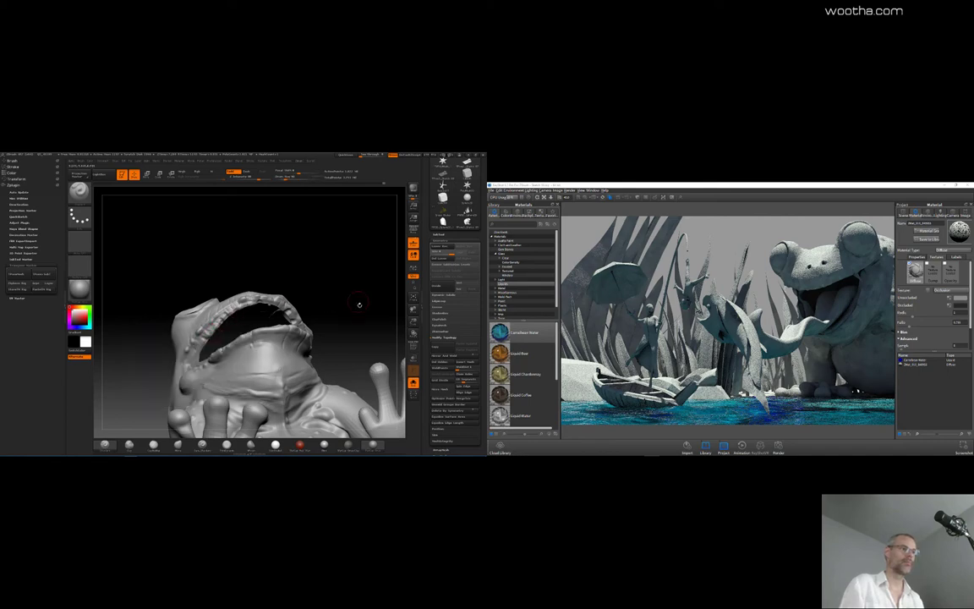
Step: Bring back all subtools and update the KeyShot scene with the frog's new lip bumps
{"action": "left_click_drag", "start_coordinate": [358, 304], "coordinate": [384, 361]}
{"action": "left_click", "coordinate": [414, 383]}
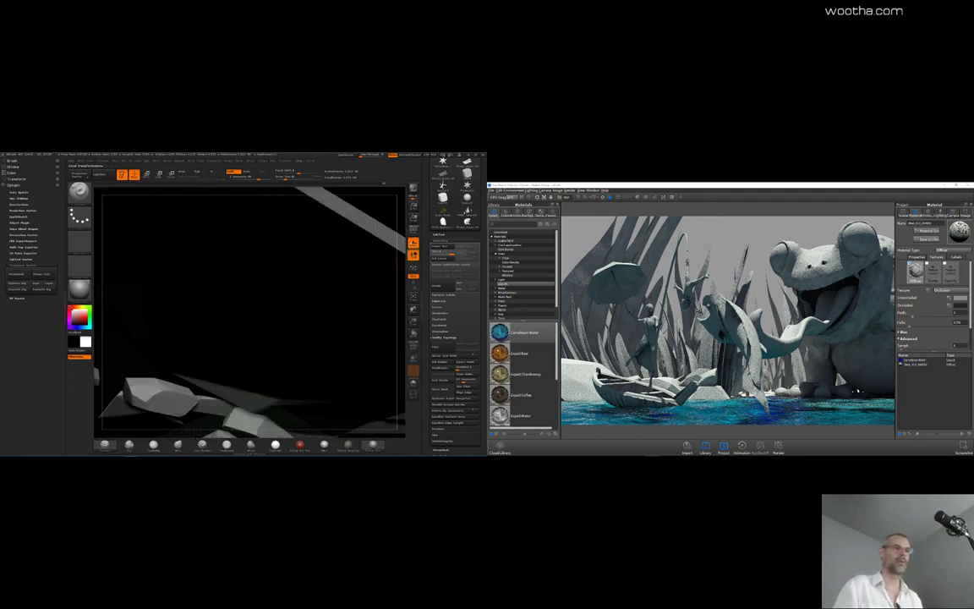
{"action": "left_click_drag", "start_coordinate": [401, 257], "coordinate": [396, 256]}
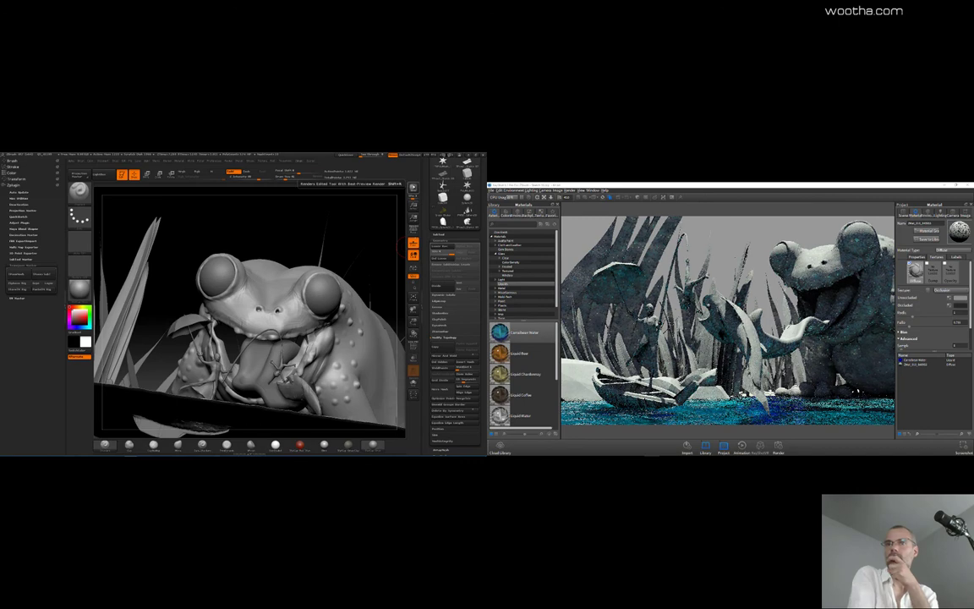
Step: Isolate the frog once more to touch up its upper lip edge, and show the full scene again
{"action": "left_click_drag", "start_coordinate": [376, 285], "coordinate": [351, 222]}
{"action": "left_click", "coordinate": [414, 383]}
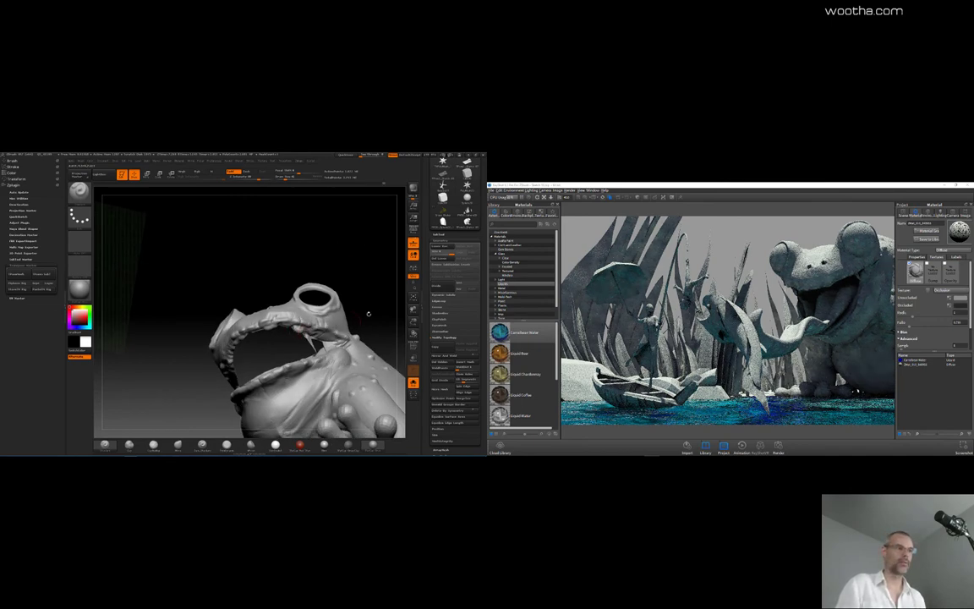
{"action": "mouse_move", "coordinate": [368, 313]}
{"action": "left_mouse_down"}
{"action": "mouse_move", "coordinate": [353, 329]}
{"action": "mouse_move", "coordinate": [380, 320]}
{"action": "left_mouse_up"}
{"action": "left_click", "coordinate": [412, 381]}
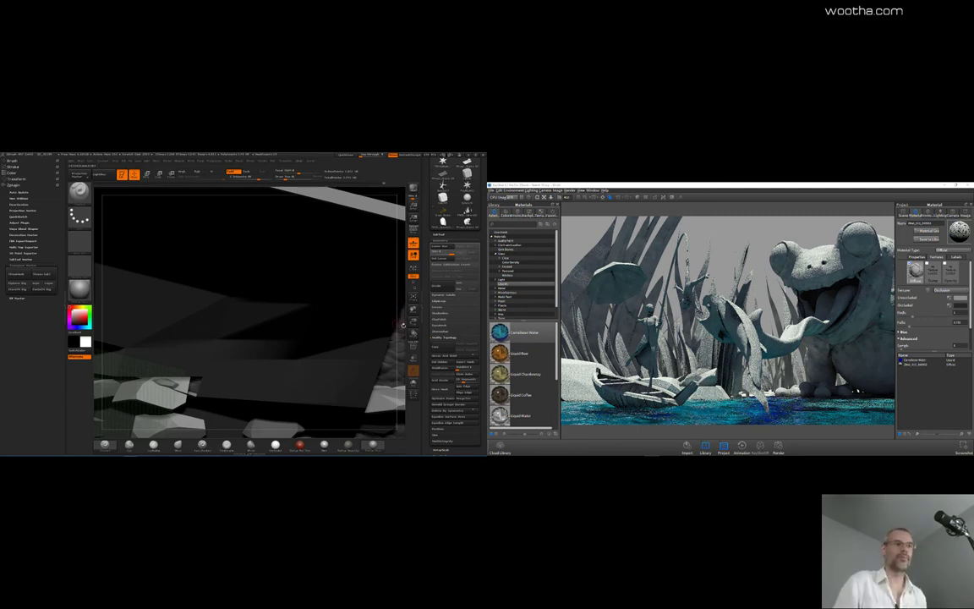
Step: Sculpt warts across the frog's head and upper back and send them to KeyShot with a BPR render
{"action": "left_click_drag", "start_coordinate": [395, 239], "coordinate": [341, 255]}
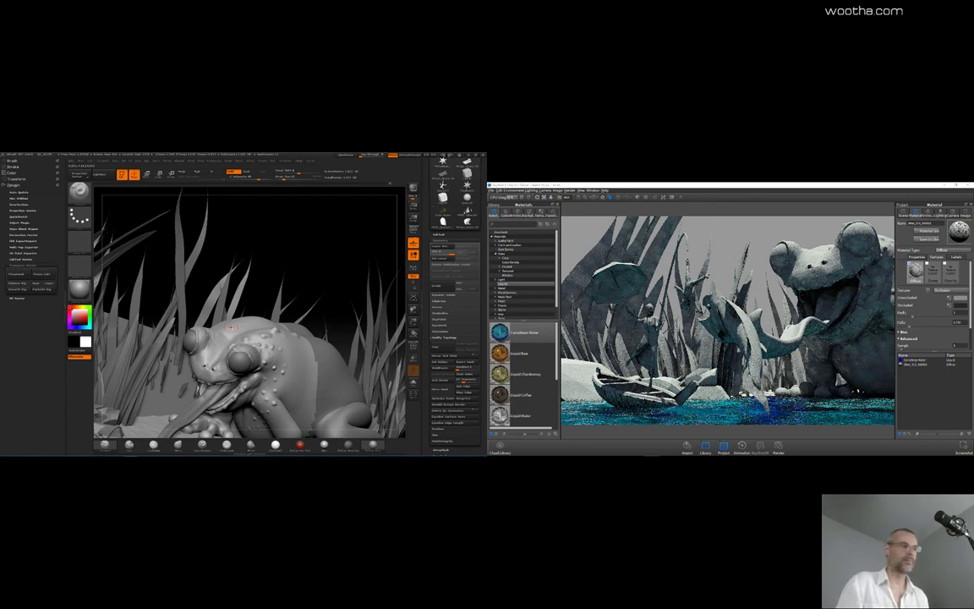
{"action": "key", "text": "space"}
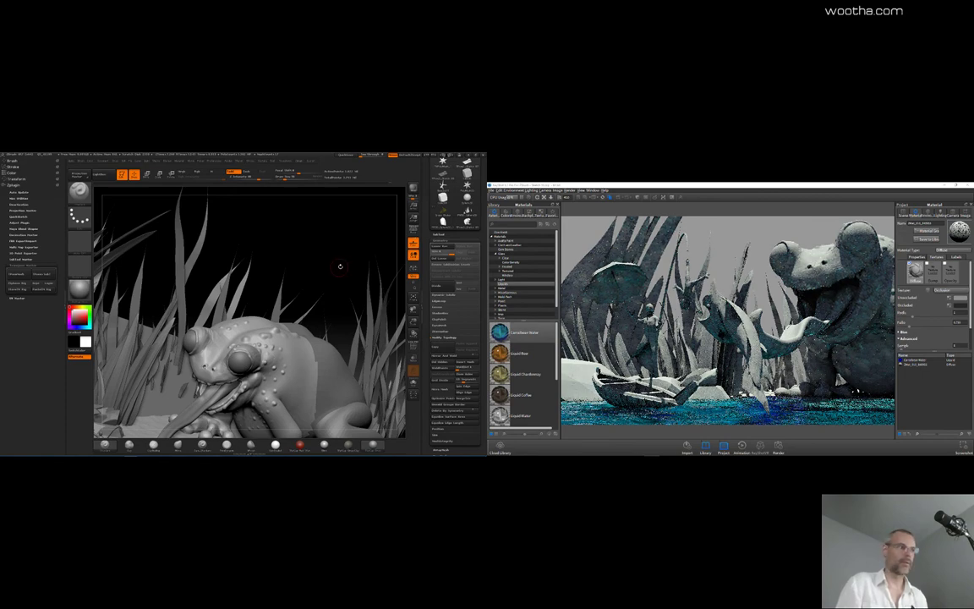
{"action": "left_click_drag", "start_coordinate": [339, 266], "coordinate": [258, 301]}
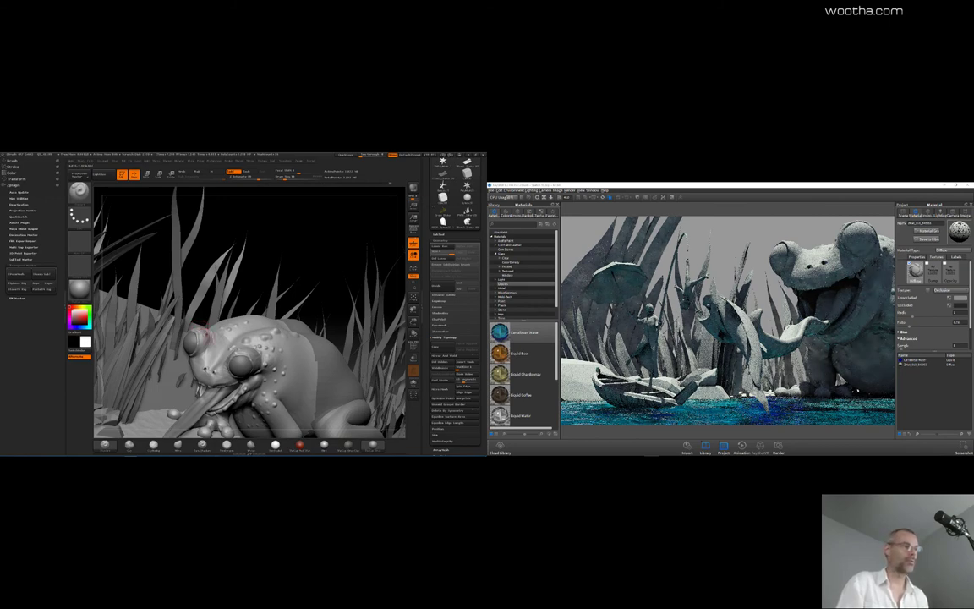
{"action": "left_click_drag", "start_coordinate": [185, 300], "coordinate": [206, 336]}
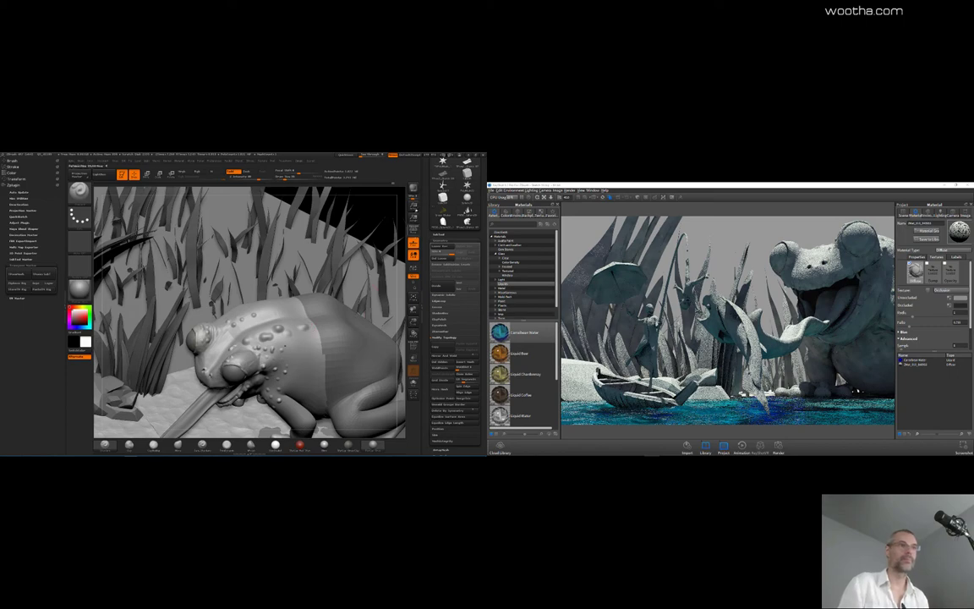
{"action": "left_click", "coordinate": [412, 191]}
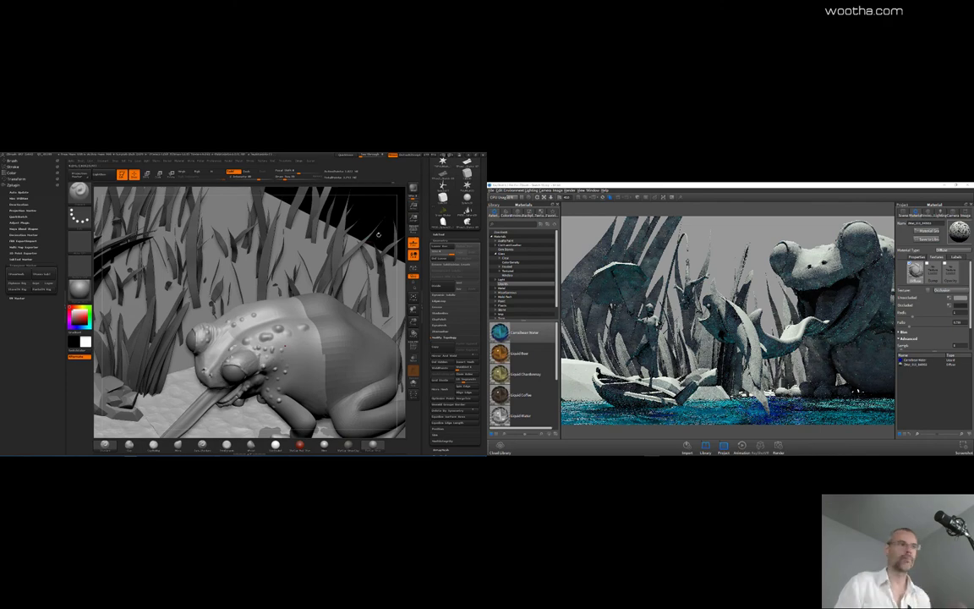
Step: Raise the frog's subdivision level and continue refining the warts and surface of its head
{"action": "left_click_drag", "start_coordinate": [375, 210], "coordinate": [251, 337]}
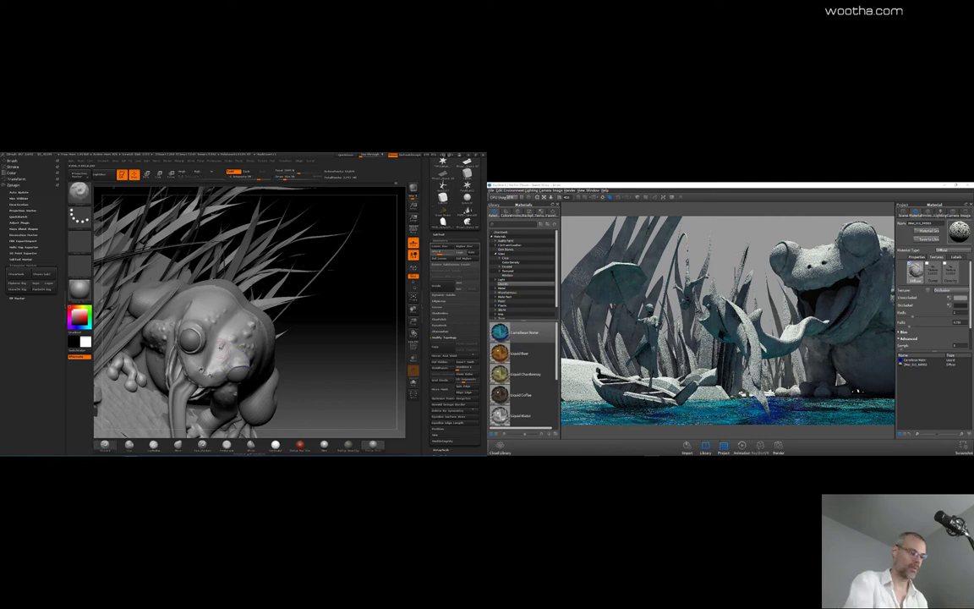
{"action": "key", "text": "d"}
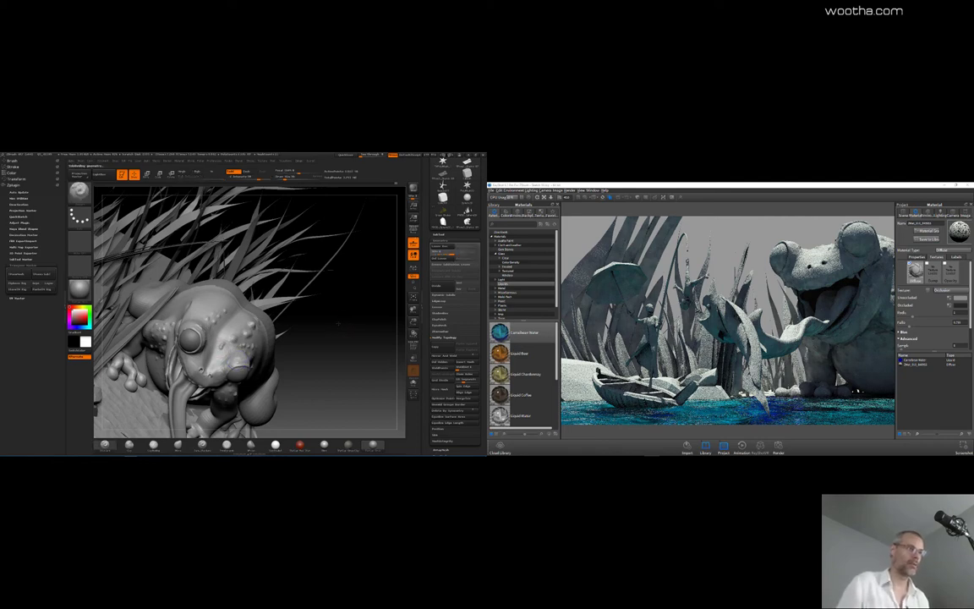
{"action": "left_click_drag", "start_coordinate": [311, 294], "coordinate": [315, 254]}
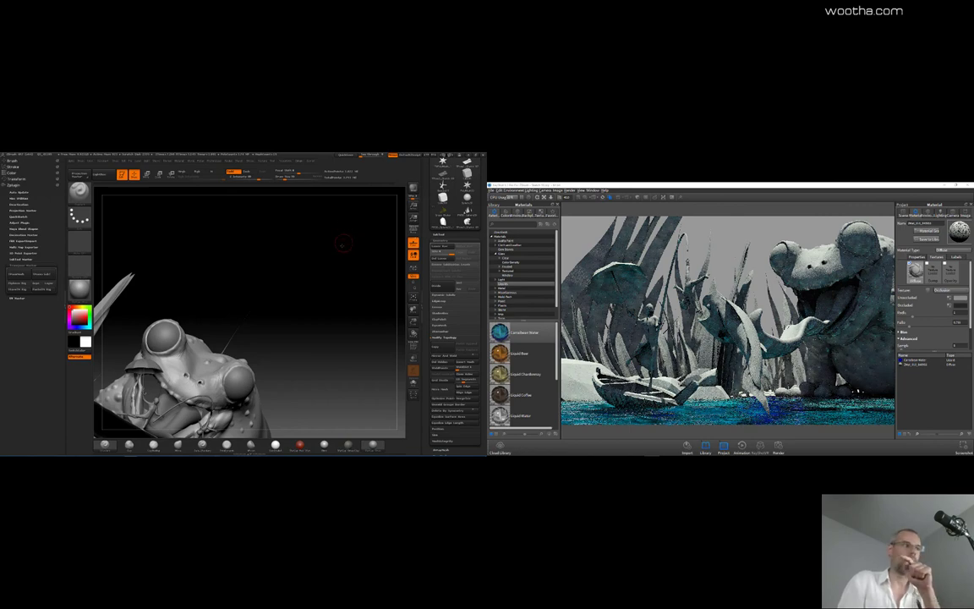
Step: Update the KeyShot scene with the frog's refined head and warts using a BPR render
{"action": "left_click_drag", "start_coordinate": [352, 216], "coordinate": [323, 299]}
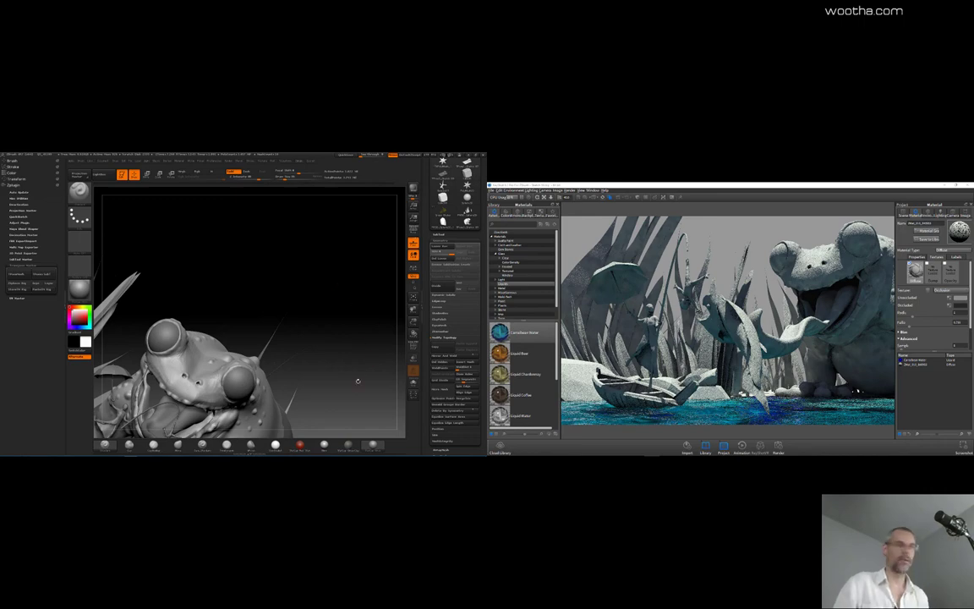
{"action": "mouse_move", "coordinate": [356, 390]}
{"action": "left_mouse_down", "text": "alt"}
{"action": "mouse_move", "coordinate": [393, 289]}
{"action": "mouse_move", "coordinate": [381, 322]}
{"action": "mouse_move", "coordinate": [386, 357]}
{"action": "mouse_move", "coordinate": [373, 358]}
{"action": "left_mouse_up", "text": "alt"}
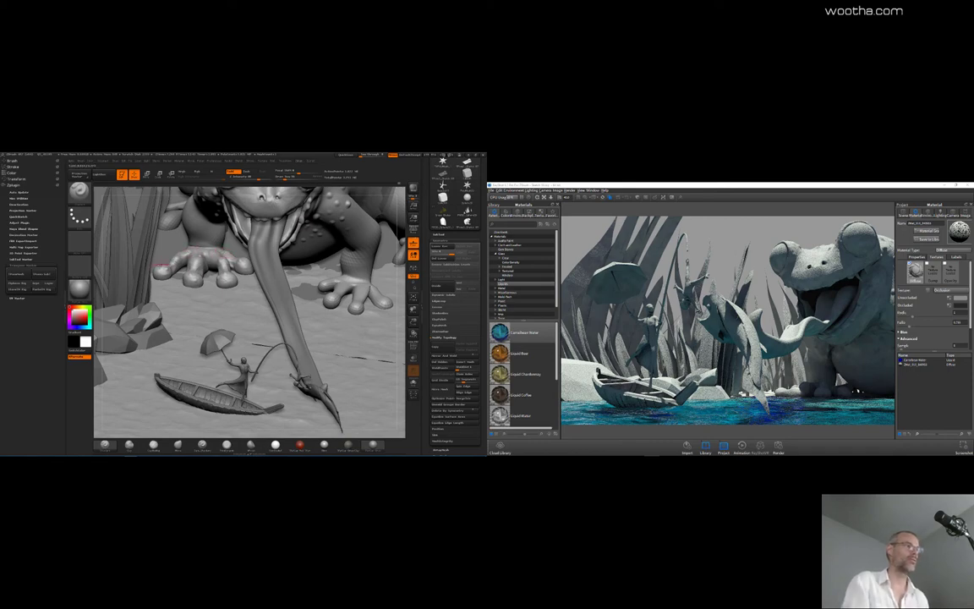
{"action": "left_click", "coordinate": [414, 189]}
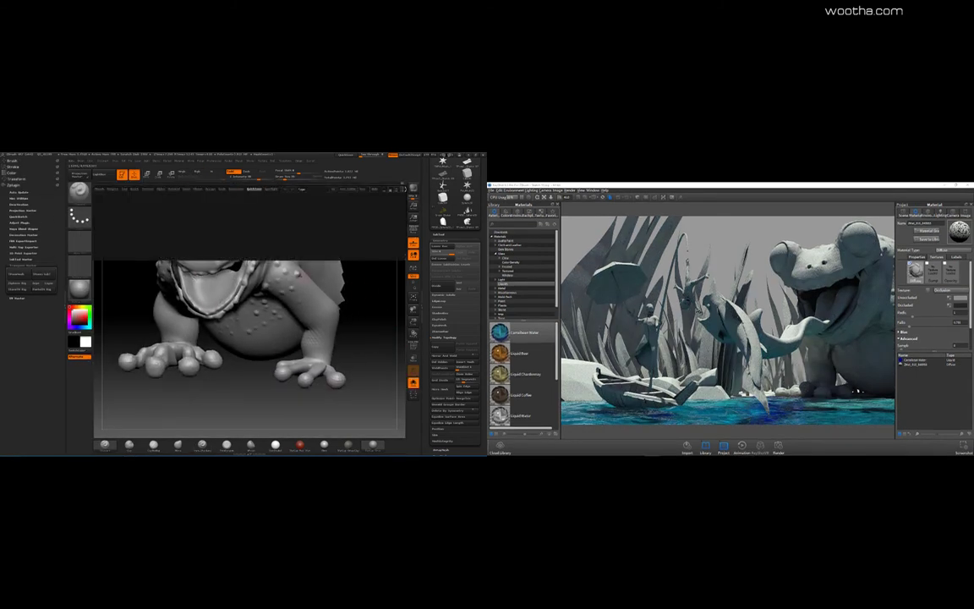
Step: Choose a skin-texture alpha from the LightBox library for detailing the isolated frog
{"action": "left_click", "coordinate": [161, 189]}
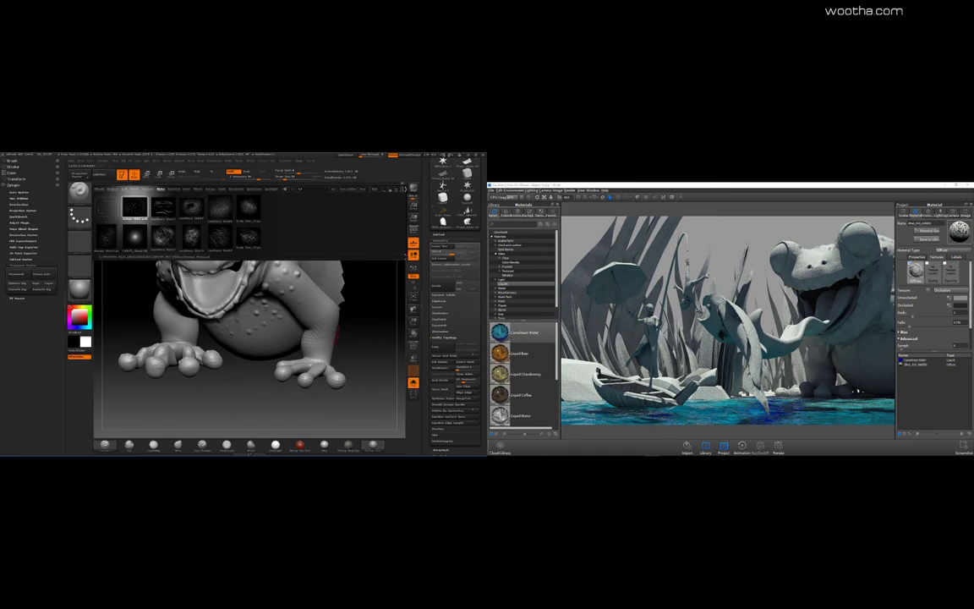
{"action": "left_click", "coordinate": [79, 217]}
{"action": "left_click", "coordinate": [132, 225]}
{"action": "left_click_drag", "start_coordinate": [370, 269], "coordinate": [381, 302], "text": "alt"}
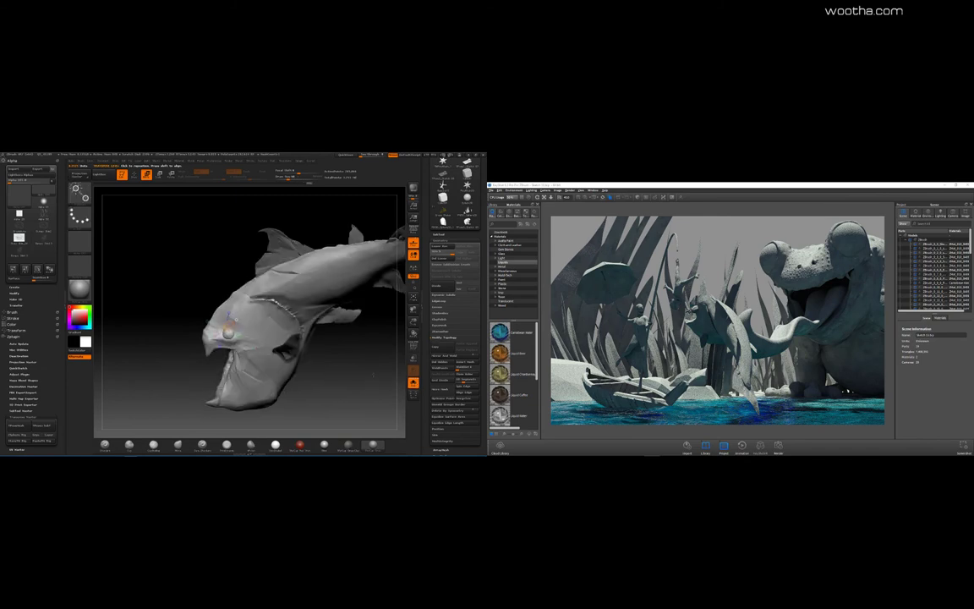
Step: Reshape the isolated fish's head and jaw, and send the full scene to KeyShot with a BPR render
{"action": "key", "text": "q"}
{"action": "mouse_move", "coordinate": [373, 375]}
{"action": "left_mouse_down"}
{"action": "mouse_move", "coordinate": [278, 359]}
{"action": "mouse_move", "coordinate": [268, 377]}
{"action": "mouse_move", "coordinate": [373, 311]}
{"action": "left_mouse_up"}
{"action": "key", "text": "space"}
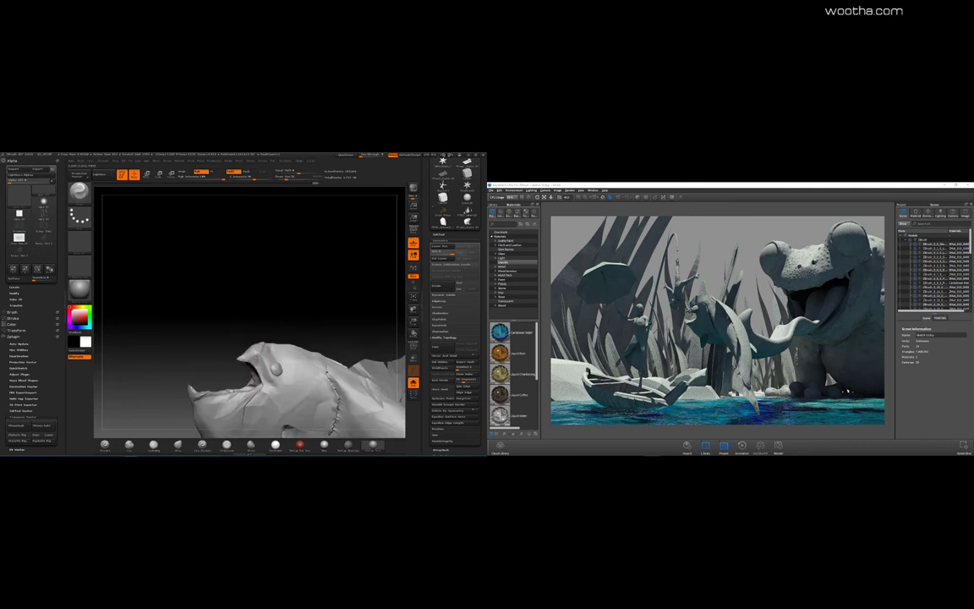
{"action": "left_click_drag", "start_coordinate": [324, 319], "coordinate": [215, 433]}
{"action": "mouse_move", "coordinate": [186, 313]}
{"action": "left_mouse_down"}
{"action": "mouse_move", "coordinate": [196, 319]}
{"action": "mouse_move", "coordinate": [245, 305]}
{"action": "mouse_move", "coordinate": [211, 368]}
{"action": "mouse_move", "coordinate": [220, 324]}
{"action": "left_mouse_up"}
{"action": "left_click_drag", "start_coordinate": [251, 251], "coordinate": [228, 313]}
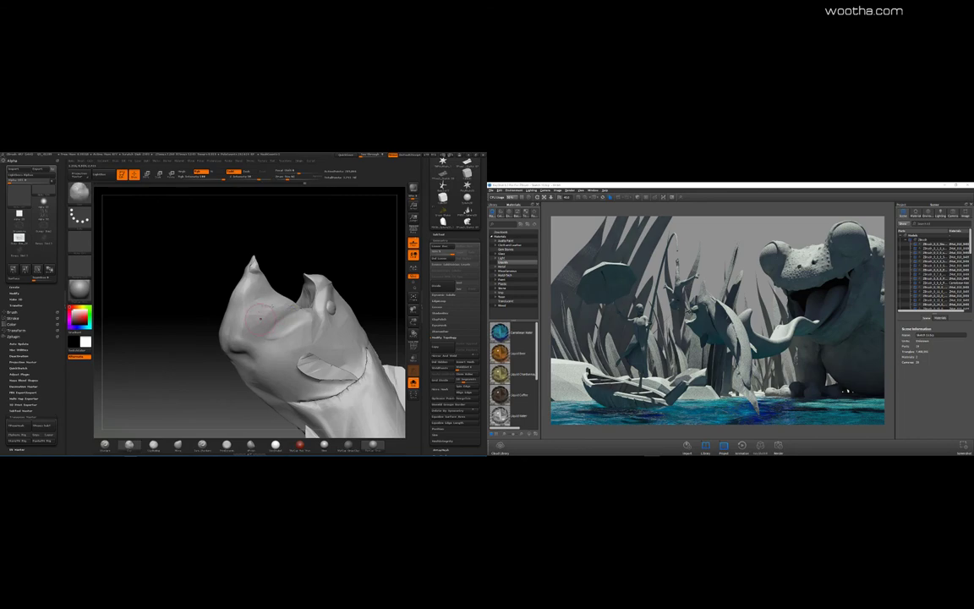
{"action": "left_click", "coordinate": [413, 383]}
{"action": "left_click", "coordinate": [413, 188]}
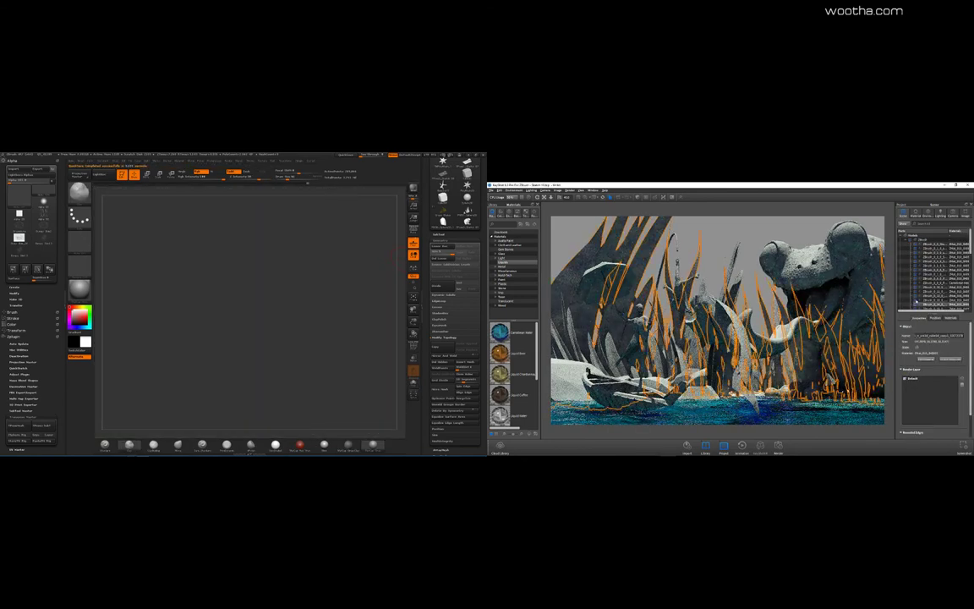
Step: Hide the reeds, grasses and rocky shore in the KeyShot scene so the fish, boat and frog stand clear
{"action": "left_click", "coordinate": [933, 297]}
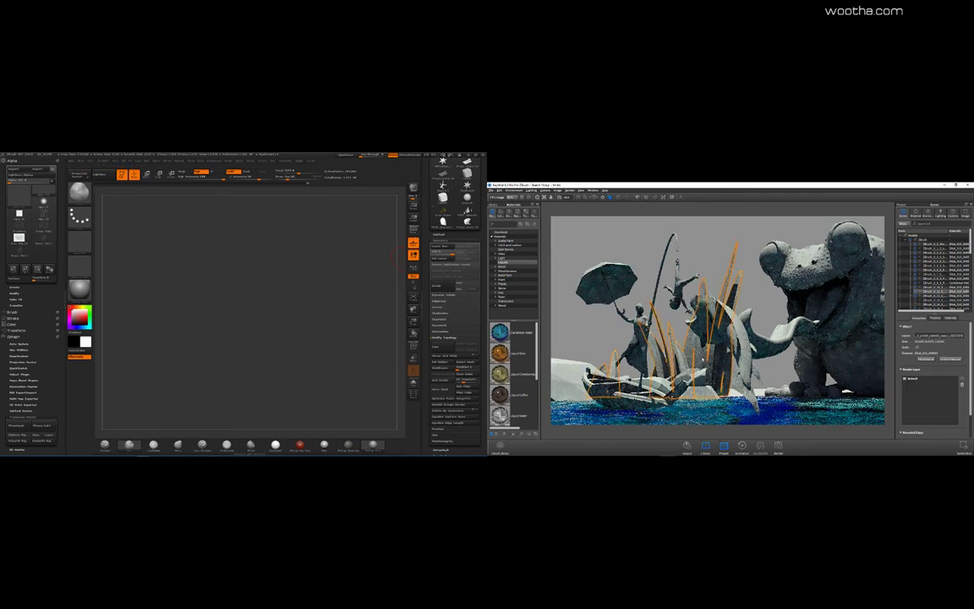
{"action": "left_click", "coordinate": [915, 296]}
{"action": "left_click", "coordinate": [933, 298]}
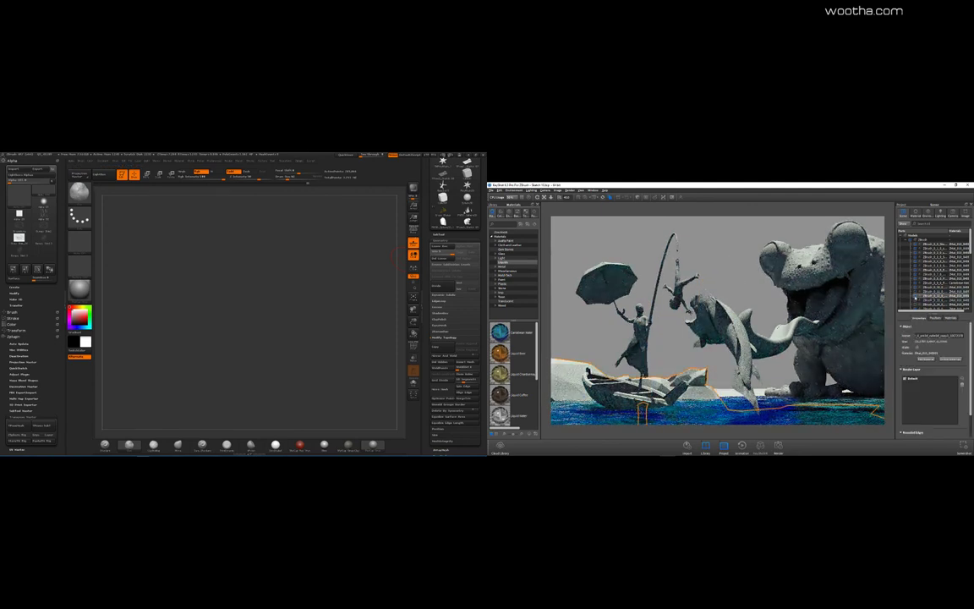
{"action": "left_click", "coordinate": [916, 296]}
Step: Smooth the fish's mouth corner, adjust its masked head at a lower subdivision level, and update KeyShot with a BPR render
{"action": "mouse_move", "coordinate": [382, 304]}
{"action": "left_mouse_down"}
{"action": "mouse_move", "coordinate": [376, 280]}
{"action": "mouse_move", "coordinate": [362, 285]}
{"action": "mouse_move", "coordinate": [360, 271]}
{"action": "left_mouse_up"}
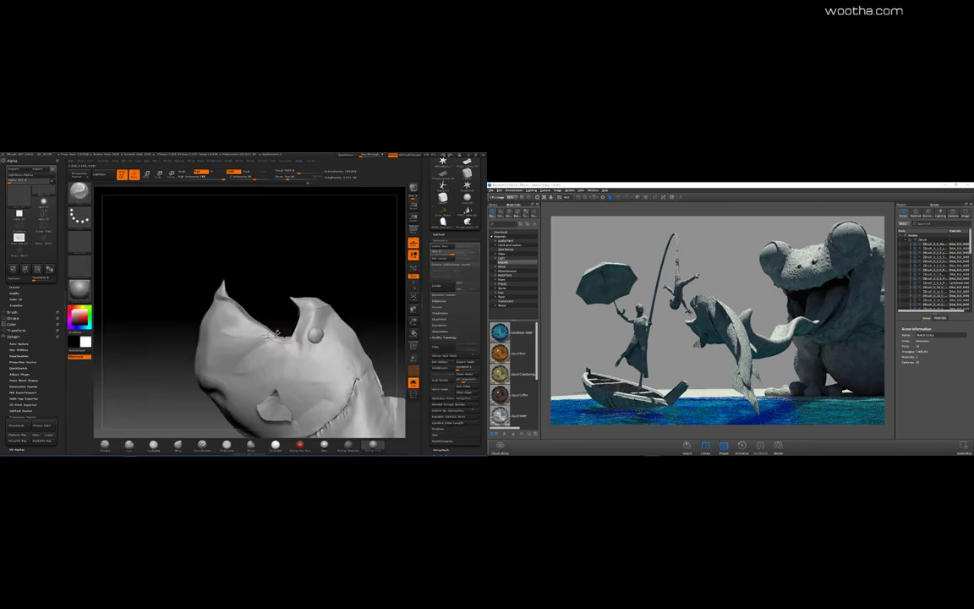
{"action": "left_click_drag", "start_coordinate": [290, 346], "coordinate": [266, 338]}
{"action": "key", "text": "shift+d"}
{"action": "key", "text": "shift+d"}
{"action": "left_click_drag", "start_coordinate": [187, 333], "coordinate": [211, 376], "text": "ctrl"}
{"action": "left_click", "coordinate": [211, 376], "text": "ctrl"}
{"action": "left_click", "coordinate": [241, 368], "text": "ctrl"}
{"action": "left_click_drag", "start_coordinate": [366, 277], "coordinate": [363, 258], "text": "alt"}
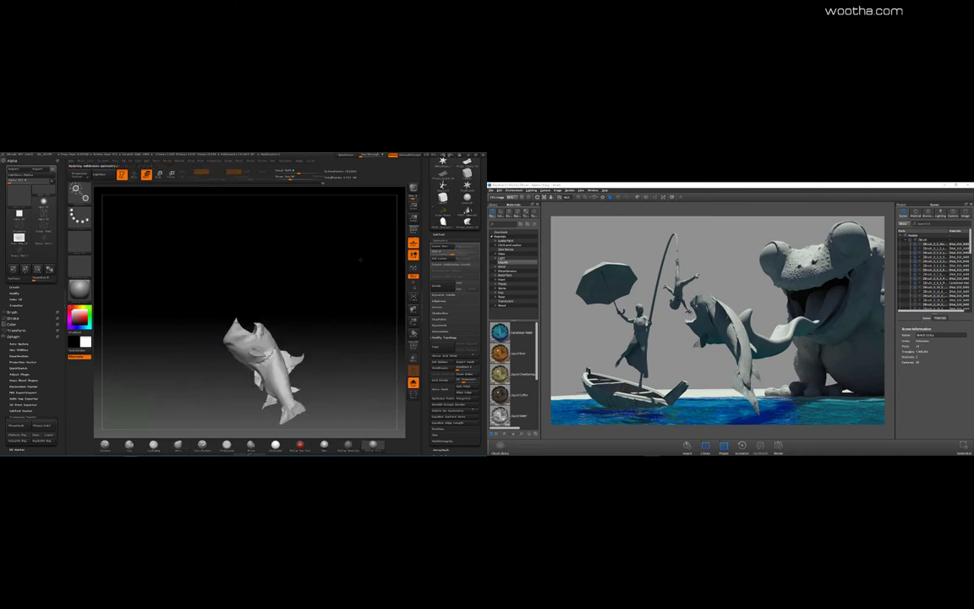
{"action": "left_click", "coordinate": [413, 188]}
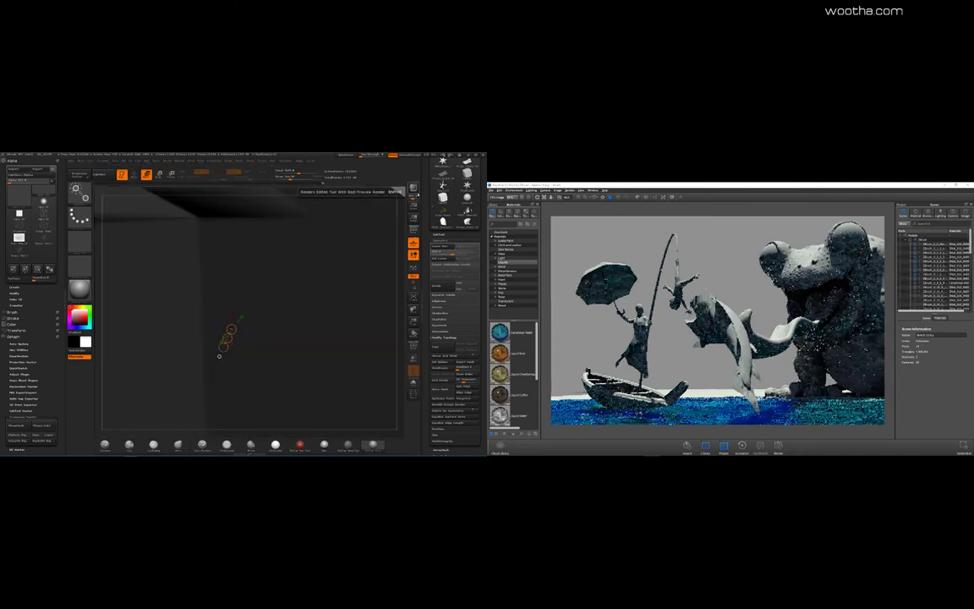
Step: Mask part of the fish's head and rework the lower jaw's shape at a lower subdivision level
{"action": "left_click_drag", "start_coordinate": [360, 336], "coordinate": [361, 363], "text": "alt"}
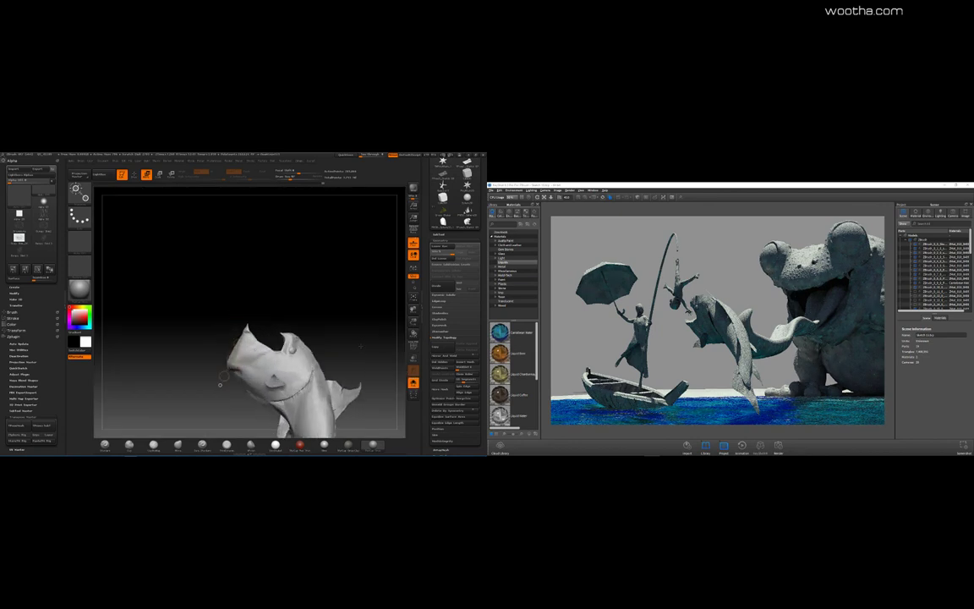
{"action": "left_click_drag", "start_coordinate": [279, 368], "coordinate": [250, 347], "text": "ctrl"}
{"action": "left_click_drag", "start_coordinate": [205, 299], "coordinate": [222, 326], "text": "ctrl"}
{"action": "key", "text": "shift+d"}
{"action": "left_click_drag", "start_coordinate": [221, 384], "coordinate": [217, 395], "text": "alt"}
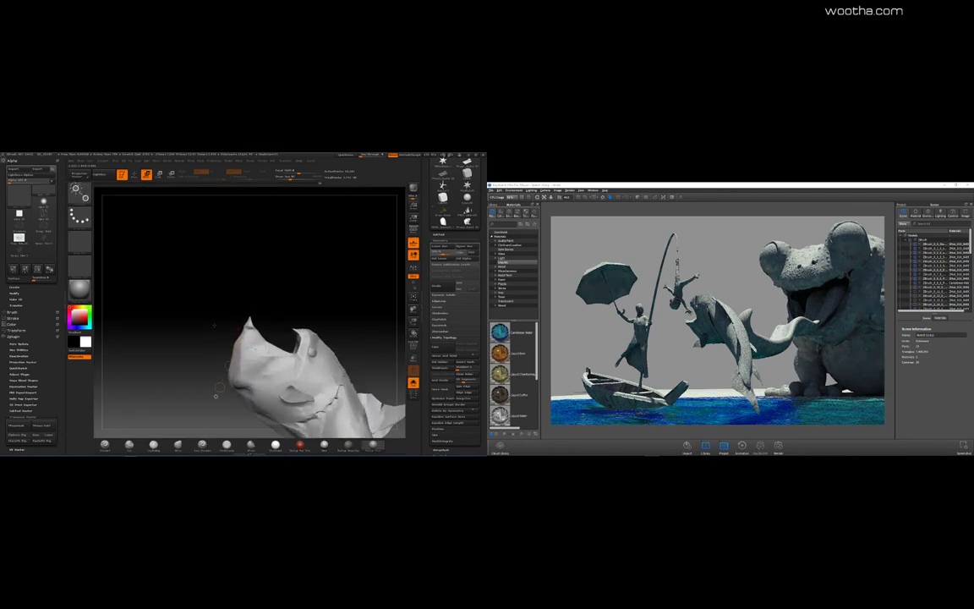
{"action": "key", "text": "q"}
{"action": "key", "text": "space"}
{"action": "key", "text": "space"}
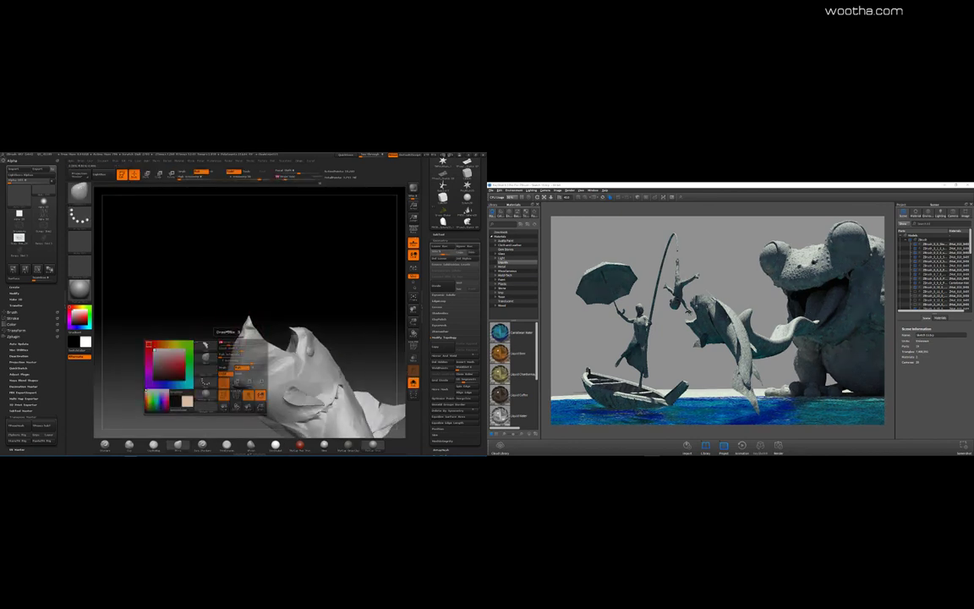
{"action": "mouse_move", "coordinate": [227, 345]}
{"action": "left_mouse_down"}
{"action": "mouse_move", "coordinate": [324, 246]}
{"action": "mouse_move", "coordinate": [304, 259]}
{"action": "left_mouse_up"}
Step: Reposition the tip of the fish's lower jaw with a mask and Transpose, and update the KeyShot render
{"action": "left_click_drag", "start_coordinate": [228, 319], "coordinate": [306, 349], "text": "ctrl"}
{"action": "left_click", "coordinate": [306, 349], "text": "ctrl"}
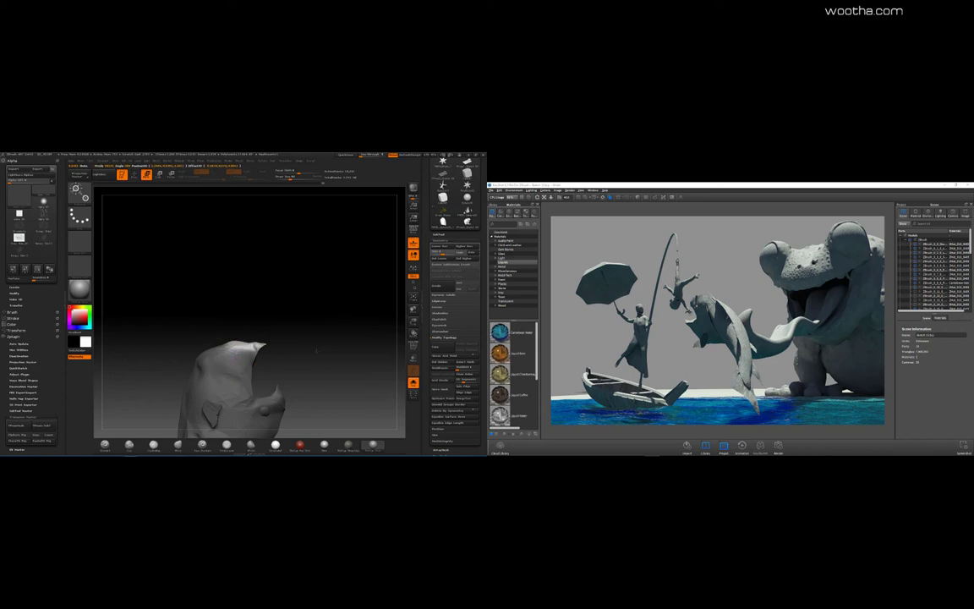
{"action": "key", "text": "shift+r"}
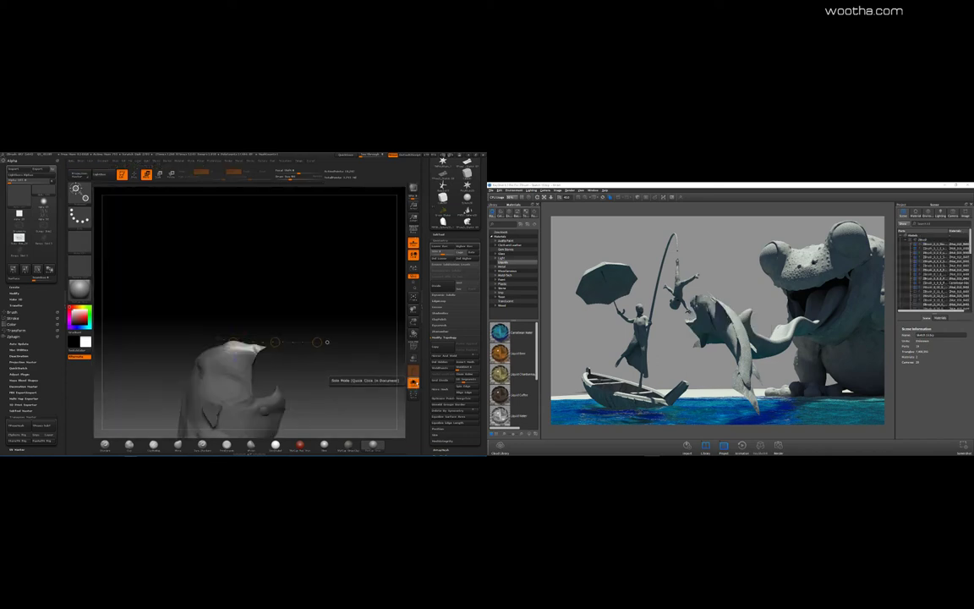
{"action": "left_click", "coordinate": [416, 188]}
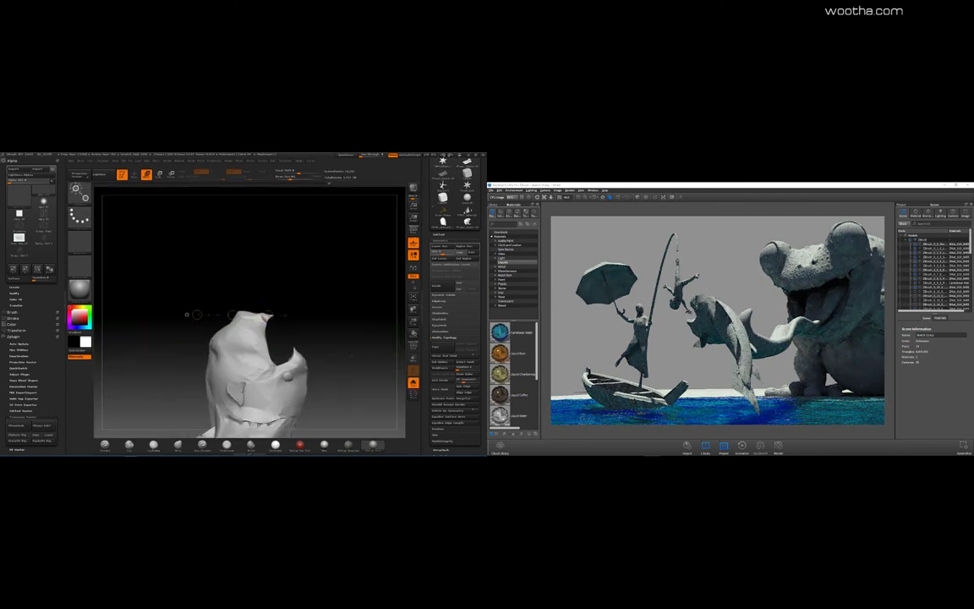
Step: Raise the fish's subdivision level and sculpt the forms of its head around the eye and upper jaw
{"action": "key", "text": "d"}
{"action": "key", "text": "d"}
{"action": "key", "text": "q"}
{"action": "mouse_move", "coordinate": [351, 355]}
{"action": "left_mouse_down"}
{"action": "mouse_move", "coordinate": [338, 298]}
{"action": "mouse_move", "coordinate": [306, 310]}
{"action": "mouse_move", "coordinate": [326, 312]}
{"action": "mouse_move", "coordinate": [287, 313]}
{"action": "mouse_move", "coordinate": [227, 357]}
{"action": "mouse_move", "coordinate": [256, 348]}
{"action": "left_mouse_up"}
{"action": "key", "text": "space"}
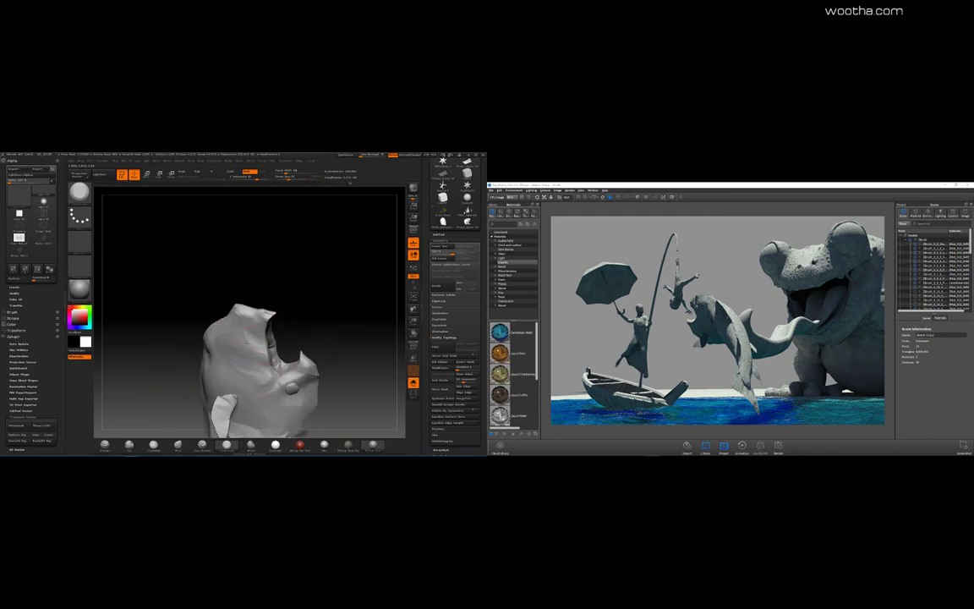
{"action": "left_click_drag", "start_coordinate": [169, 360], "coordinate": [153, 381]}
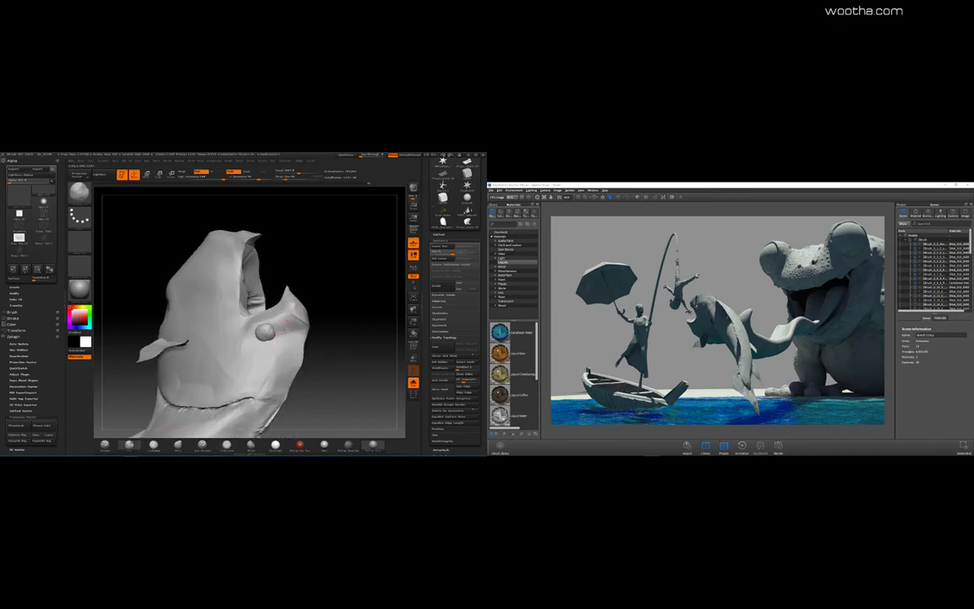
{"action": "left_click_drag", "start_coordinate": [281, 353], "coordinate": [321, 346]}
{"action": "left_click_drag", "start_coordinate": [322, 346], "coordinate": [254, 326]}
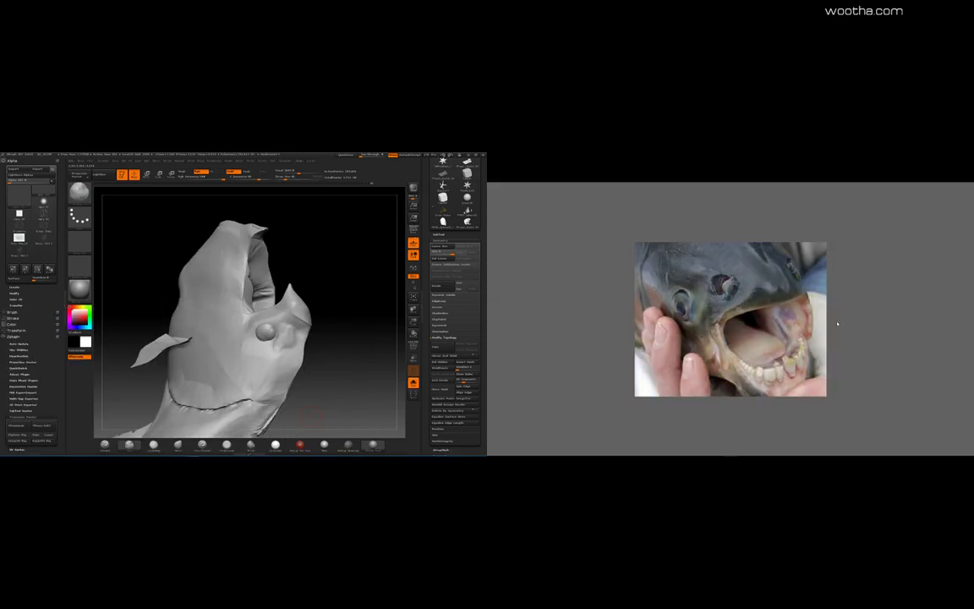
Step: Build up fleshy volumes beside the fish's eye, following the fish-head reference photo
{"action": "left_click", "coordinate": [129, 445]}
{"action": "mouse_move", "coordinate": [338, 355]}
{"action": "left_mouse_down"}
{"action": "mouse_move", "coordinate": [363, 347]}
{"action": "mouse_move", "coordinate": [343, 339]}
{"action": "mouse_move", "coordinate": [372, 355]}
{"action": "mouse_move", "coordinate": [325, 348]}
{"action": "mouse_move", "coordinate": [338, 350]}
{"action": "left_mouse_up"}
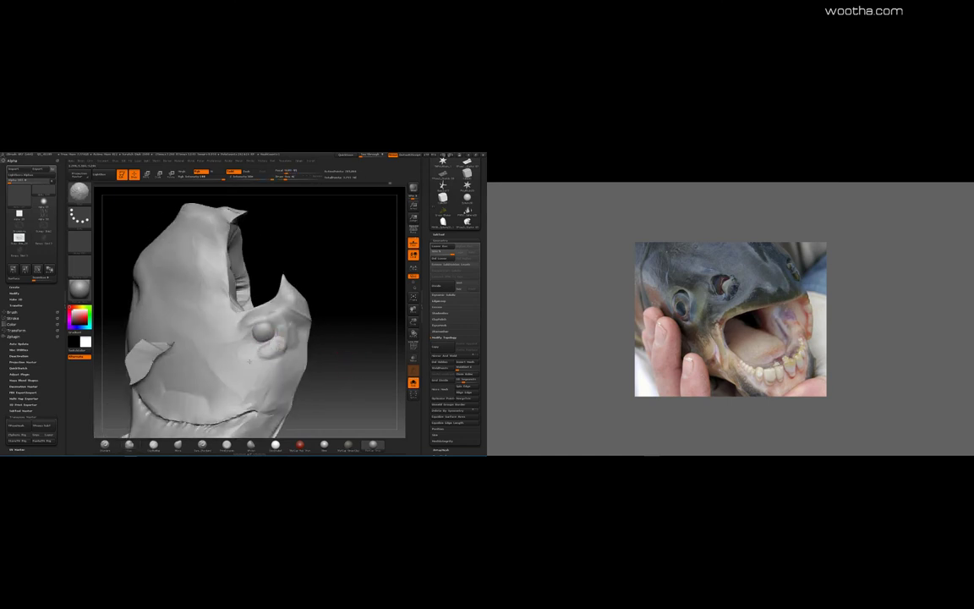
{"action": "left_click_drag", "start_coordinate": [249, 361], "coordinate": [258, 344]}
{"action": "mouse_move", "coordinate": [346, 338]}
{"action": "left_mouse_down", "text": "alt"}
{"action": "mouse_move", "coordinate": [357, 375]}
{"action": "mouse_move", "coordinate": [285, 278]}
{"action": "mouse_move", "coordinate": [313, 313]}
{"action": "mouse_move", "coordinate": [301, 319]}
{"action": "mouse_move", "coordinate": [312, 291]}
{"action": "mouse_move", "coordinate": [272, 353]}
{"action": "mouse_move", "coordinate": [239, 313]}
{"action": "mouse_move", "coordinate": [255, 294]}
{"action": "mouse_move", "coordinate": [293, 369]}
{"action": "mouse_move", "coordinate": [262, 338]}
{"action": "left_mouse_up", "text": "alt"}
Step: Sculpt the inside of the fish's mouth and the edge of its lower lip
{"action": "left_click", "coordinate": [227, 444]}
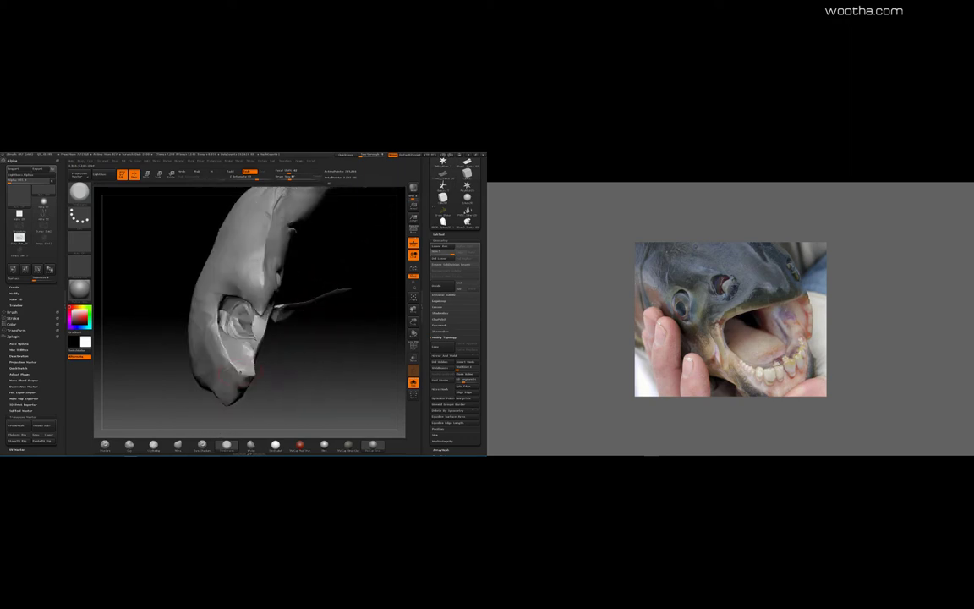
{"action": "left_click_drag", "start_coordinate": [297, 410], "coordinate": [160, 377]}
{"action": "left_click_drag", "start_coordinate": [196, 345], "coordinate": [246, 333]}
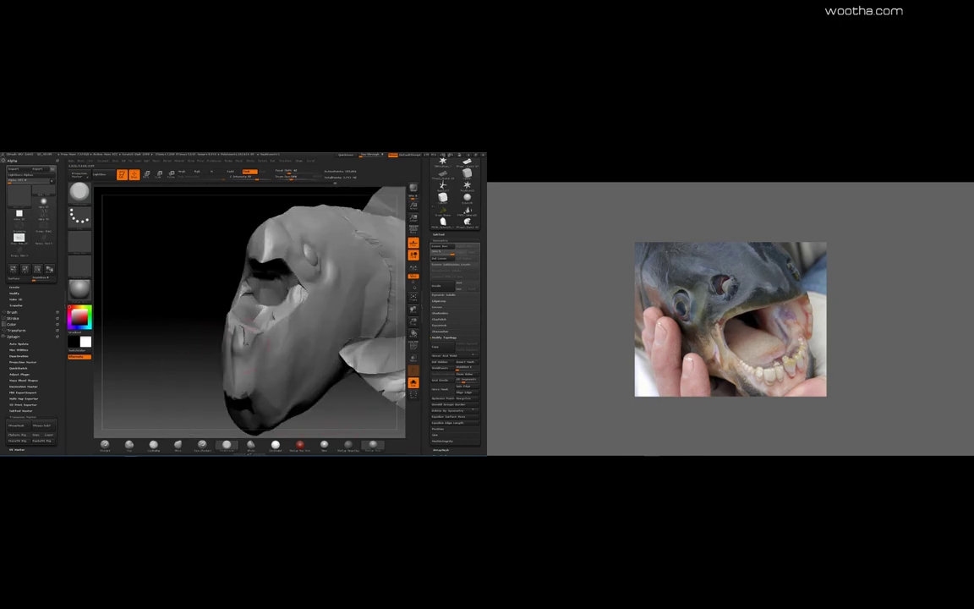
{"action": "left_click_drag", "start_coordinate": [190, 359], "coordinate": [224, 402]}
{"action": "mouse_move", "coordinate": [327, 378]}
{"action": "left_mouse_down"}
{"action": "mouse_move", "coordinate": [366, 400]}
{"action": "mouse_move", "coordinate": [334, 382]}
{"action": "mouse_move", "coordinate": [352, 366]}
{"action": "mouse_move", "coordinate": [338, 326]}
{"action": "left_mouse_up"}
{"action": "key", "text": "space"}
{"action": "key", "text": "space"}
{"action": "left_click_drag", "start_coordinate": [334, 380], "coordinate": [359, 376]}
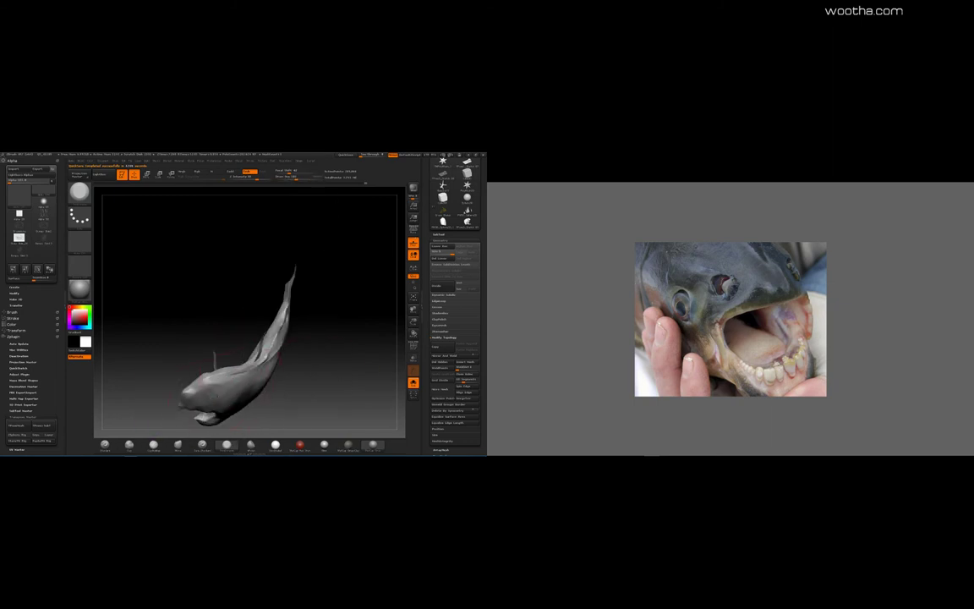
Step: Refine the fish's chin surface and define the rim around its eye
{"action": "left_click_drag", "start_coordinate": [292, 362], "coordinate": [343, 373]}
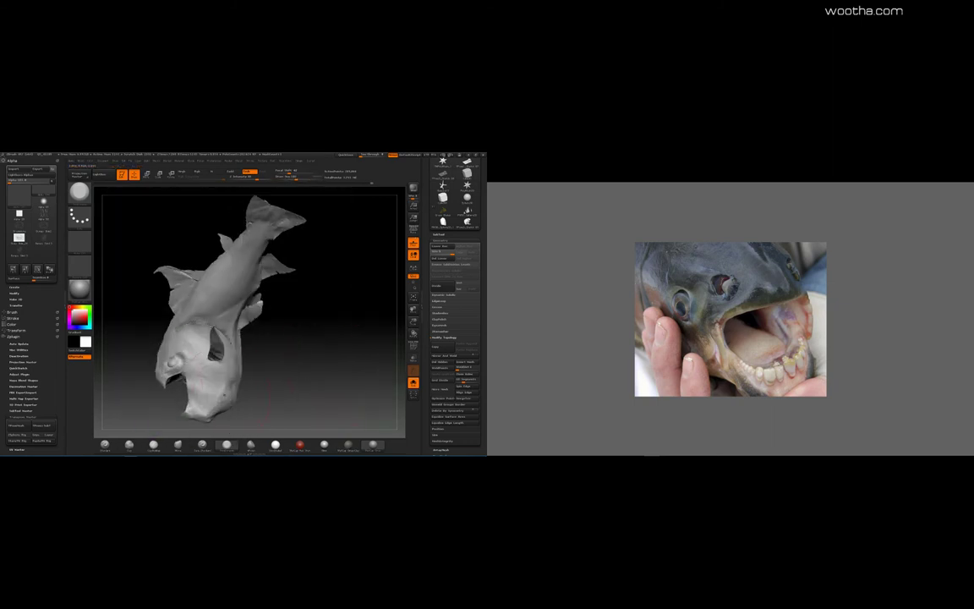
{"action": "key", "text": "space"}
{"action": "left_click_drag", "start_coordinate": [211, 385], "coordinate": [203, 383]}
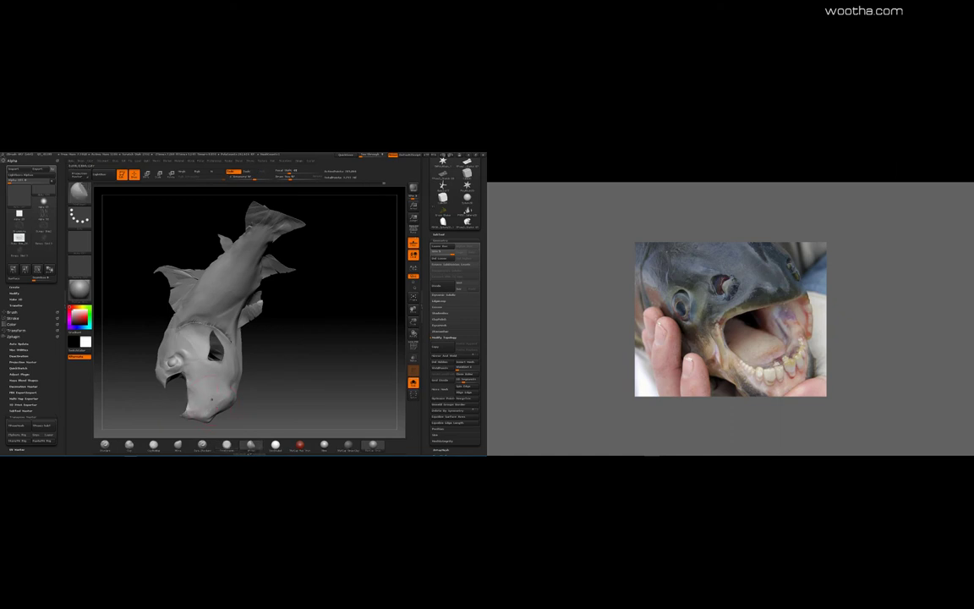
{"action": "mouse_move", "coordinate": [175, 362]}
{"action": "left_mouse_down"}
{"action": "mouse_move", "coordinate": [180, 354]}
{"action": "mouse_move", "coordinate": [146, 359]}
{"action": "mouse_move", "coordinate": [174, 348]}
{"action": "left_mouse_up"}
{"action": "key", "text": "space"}
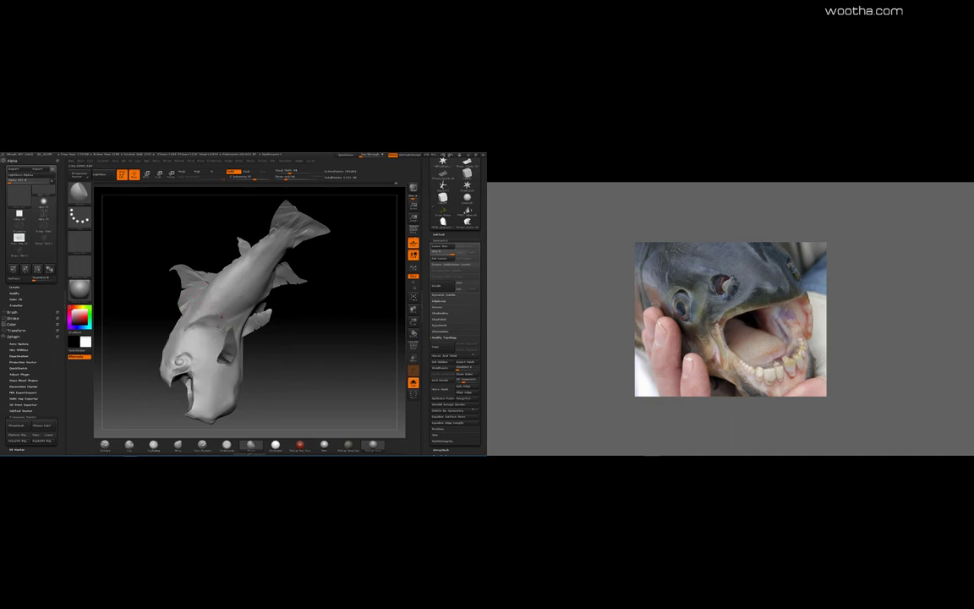
Step: Refine the gill-cover edge behind the fish's head and the surrounding surface of its body
{"action": "left_click_drag", "start_coordinate": [313, 349], "coordinate": [325, 340]}
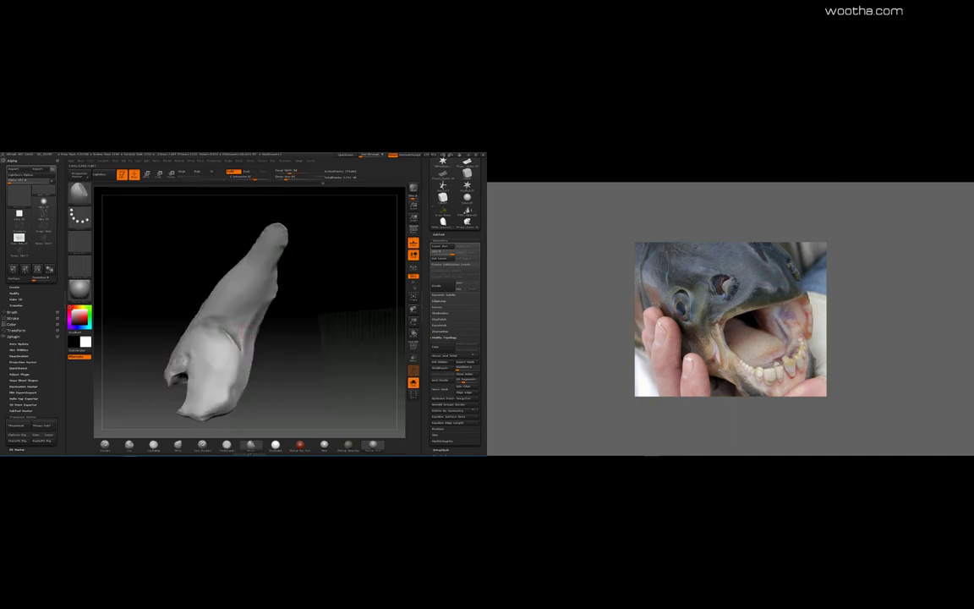
{"action": "left_click_drag", "start_coordinate": [289, 330], "coordinate": [263, 263]}
{"action": "left_click_drag", "start_coordinate": [275, 365], "coordinate": [319, 350]}
{"action": "key", "text": "space"}
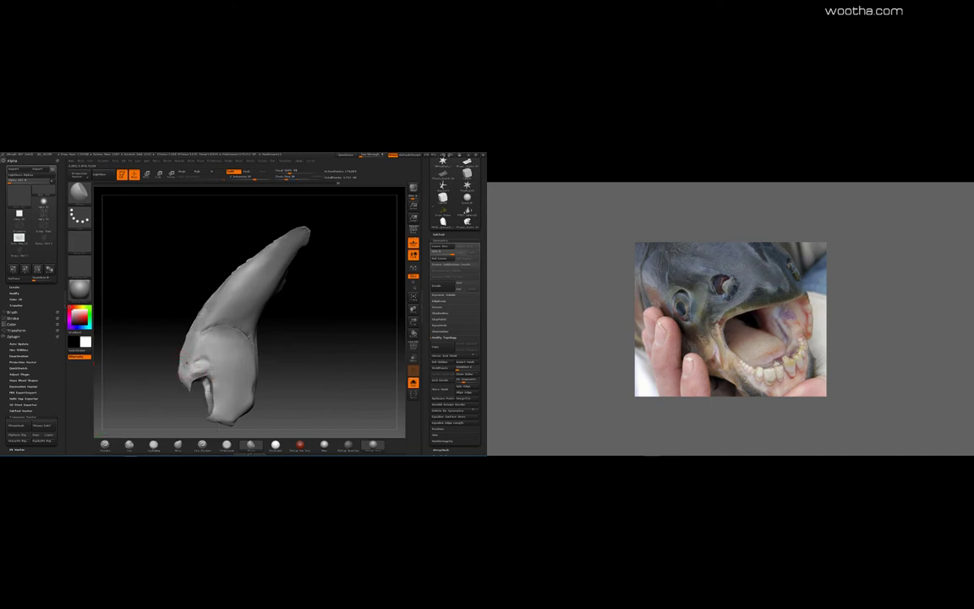
{"action": "mouse_move", "coordinate": [283, 351]}
{"action": "left_mouse_down"}
{"action": "mouse_move", "coordinate": [295, 362]}
{"action": "mouse_move", "coordinate": [266, 320]}
{"action": "left_mouse_up"}
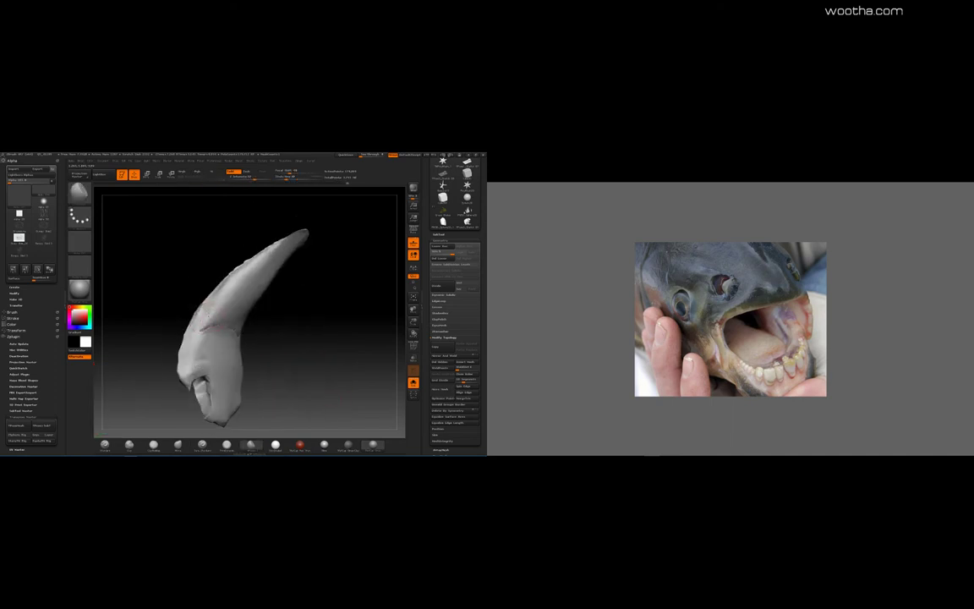
{"action": "key", "text": "space"}
{"action": "mouse_move", "coordinate": [292, 338]}
{"action": "left_mouse_down"}
{"action": "mouse_move", "coordinate": [300, 350]}
{"action": "mouse_move", "coordinate": [275, 338]}
{"action": "mouse_move", "coordinate": [304, 330]}
{"action": "left_mouse_up"}
{"action": "key", "text": "space"}
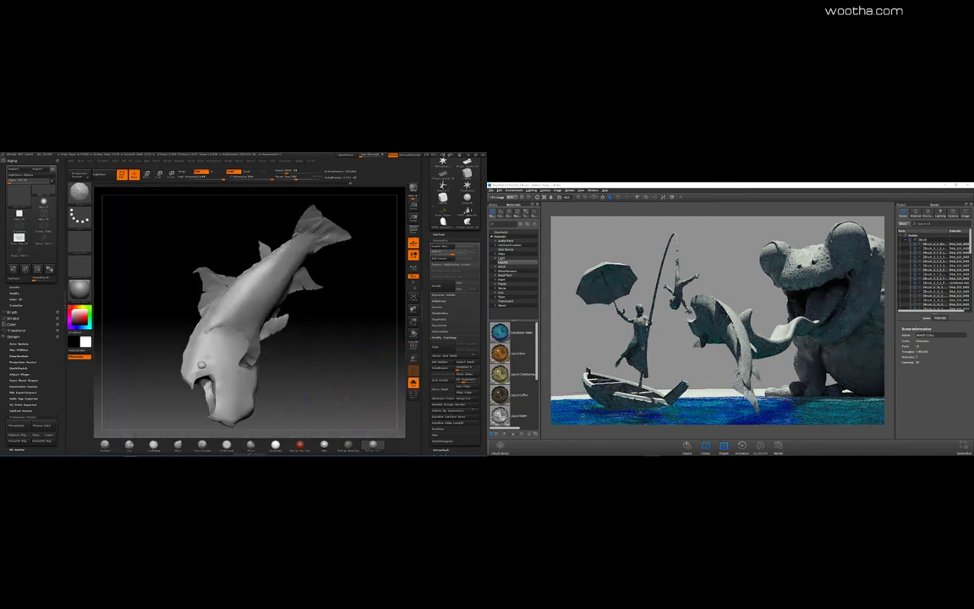
Step: Mask everything except the fish's lower jaw and shift the jaw with Transpose
{"action": "left_click_drag", "start_coordinate": [376, 338], "coordinate": [202, 353]}
{"action": "mouse_move", "coordinate": [241, 325]}
{"action": "left_mouse_down", "text": "ctrl"}
{"action": "mouse_move", "coordinate": [283, 351]}
{"action": "mouse_move", "coordinate": [261, 330]}
{"action": "mouse_move", "coordinate": [276, 317]}
{"action": "left_mouse_up", "text": "ctrl"}
{"action": "left_click", "coordinate": [235, 397], "text": "ctrl"}
{"action": "key", "text": "w"}
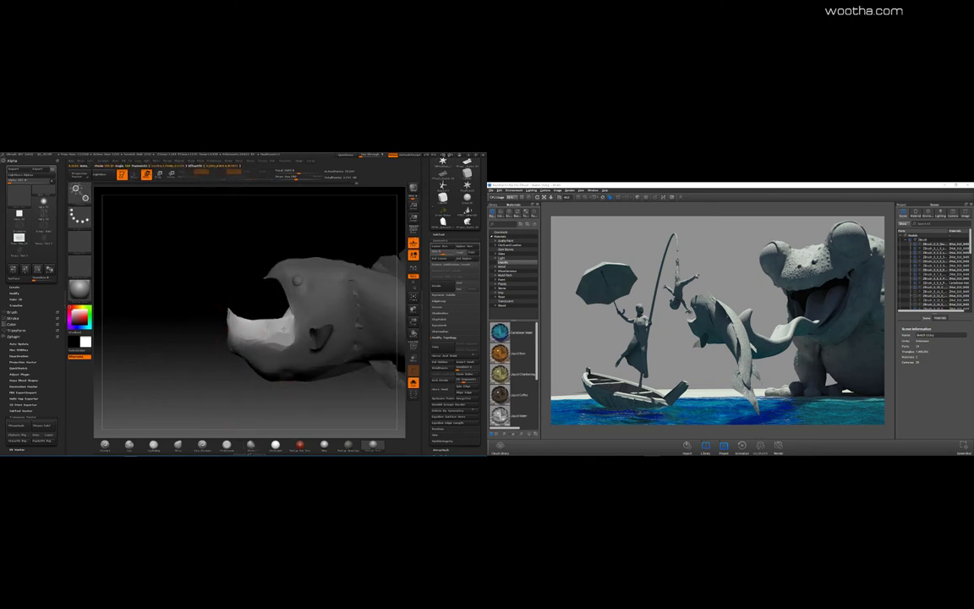
{"action": "left_click_drag", "start_coordinate": [199, 348], "coordinate": [207, 348]}
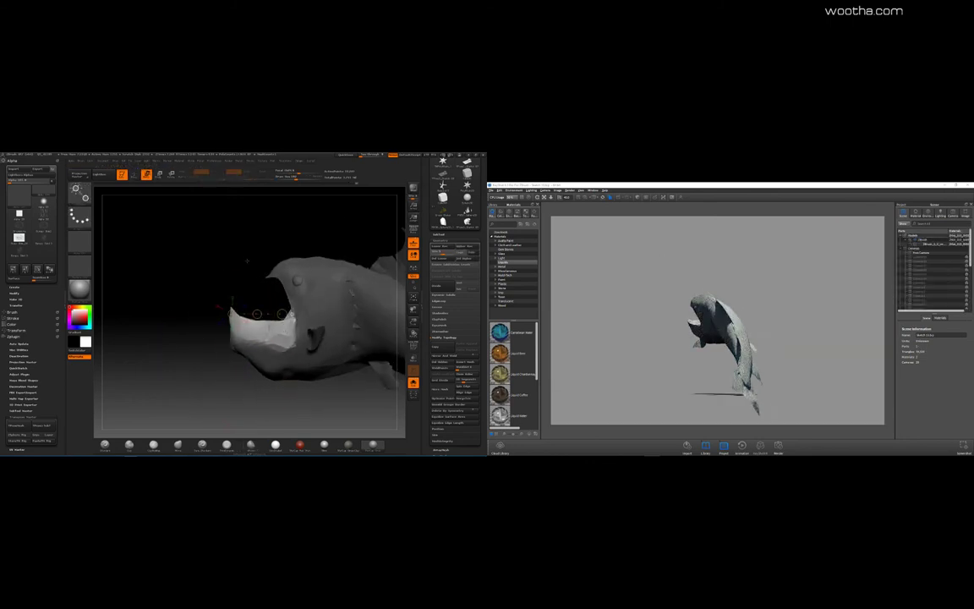
Step: Shift the unmasked lower jaw of the fish with Transpose and clear the mask
{"action": "left_click_drag", "start_coordinate": [234, 314], "coordinate": [292, 314]}
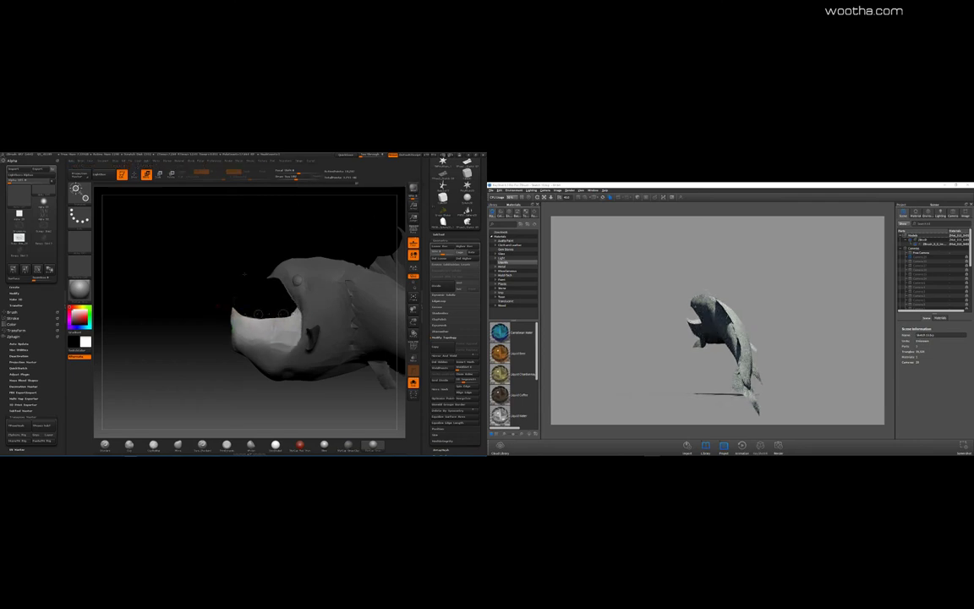
{"action": "left_click_drag", "start_coordinate": [199, 287], "coordinate": [216, 304], "text": "ctrl"}
{"action": "mouse_move", "coordinate": [198, 296]}
{"action": "left_mouse_down"}
{"action": "mouse_move", "coordinate": [224, 292]}
{"action": "mouse_move", "coordinate": [202, 288]}
{"action": "left_mouse_up"}
Step: Hide the reed and rock subtools surrounding the characters and update the KeyShot render
{"action": "left_click", "coordinate": [413, 189]}
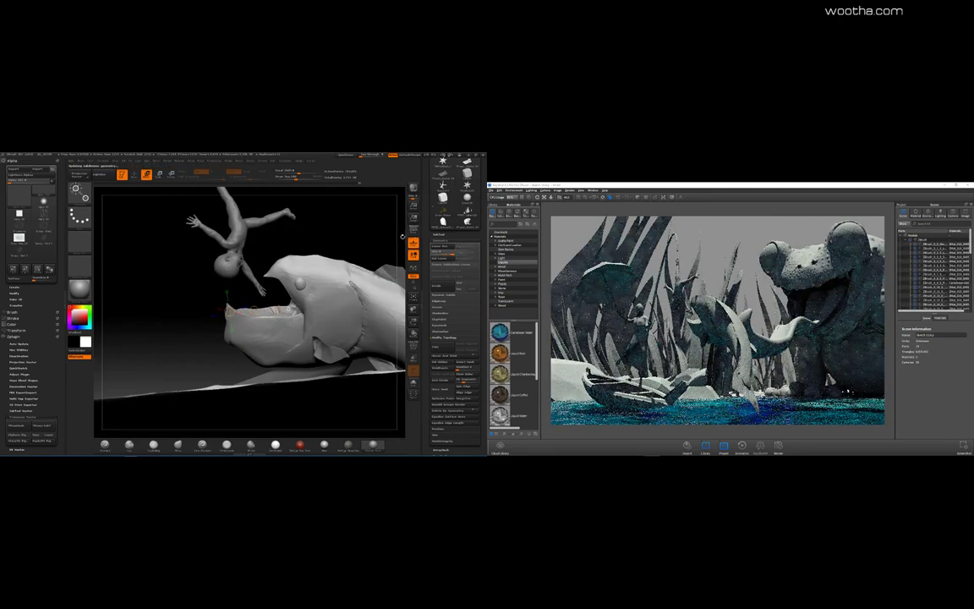
{"action": "left_click", "coordinate": [439, 234]}
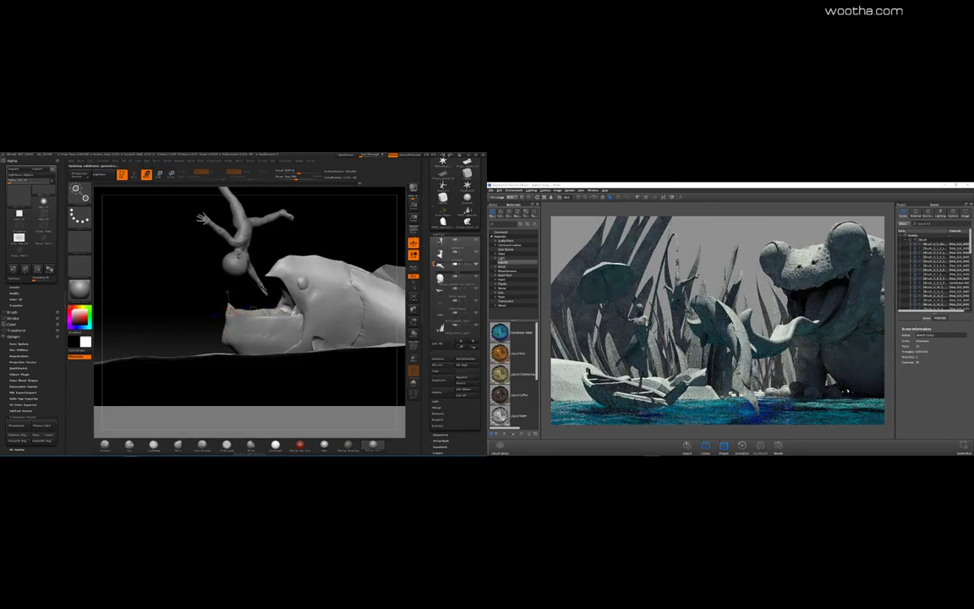
{"action": "left_click_drag", "start_coordinate": [434, 264], "coordinate": [433, 277]}
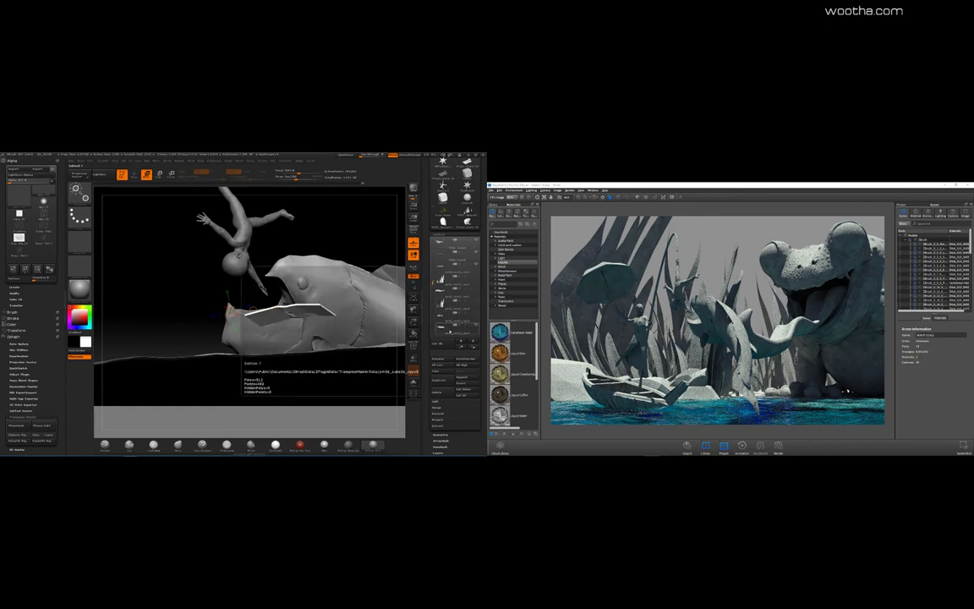
{"action": "left_click", "coordinate": [413, 188]}
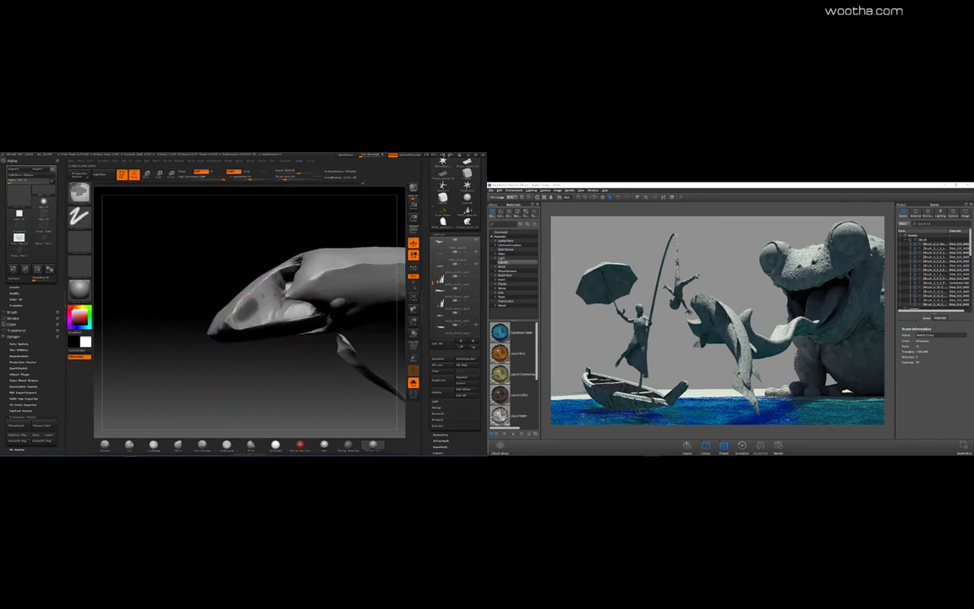
Step: Shape the inside of the fish's mouth and refine the jagged teeth along its jaws with the Standard brush
{"action": "left_click_drag", "start_coordinate": [272, 369], "coordinate": [272, 311]}
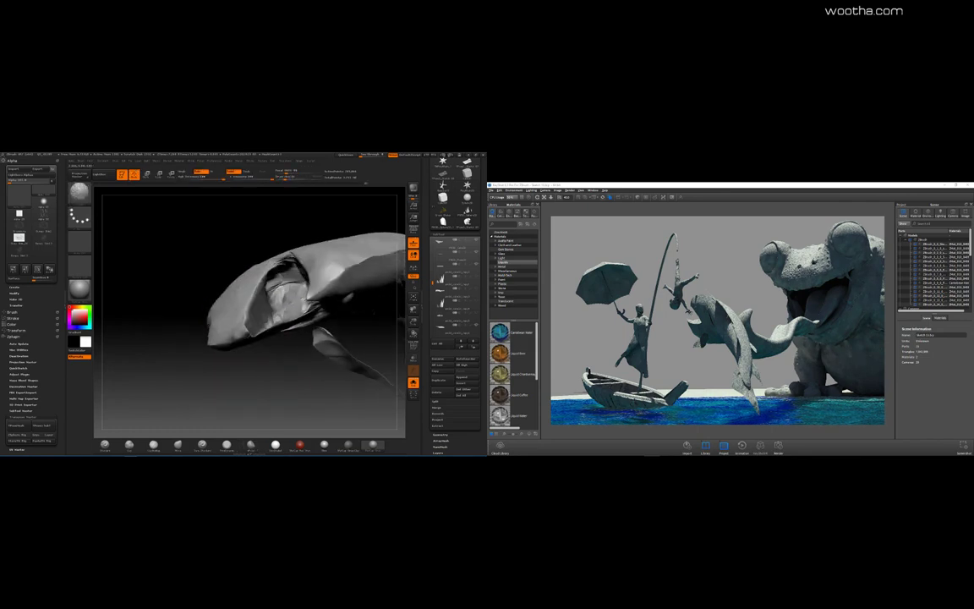
{"action": "left_click_drag", "start_coordinate": [286, 302], "coordinate": [261, 321]}
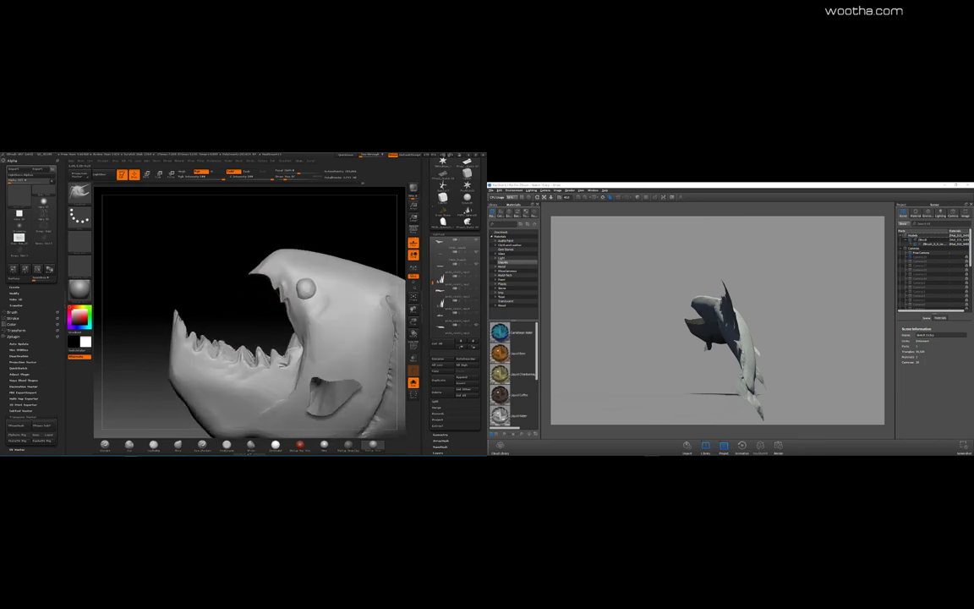
{"action": "right_click", "coordinate": [268, 275]}
{"action": "key", "text": "shift+d"}
{"action": "left_click_drag", "start_coordinate": [367, 230], "coordinate": [361, 239]}
{"action": "key", "text": "b"}
{"action": "key", "text": "s"}
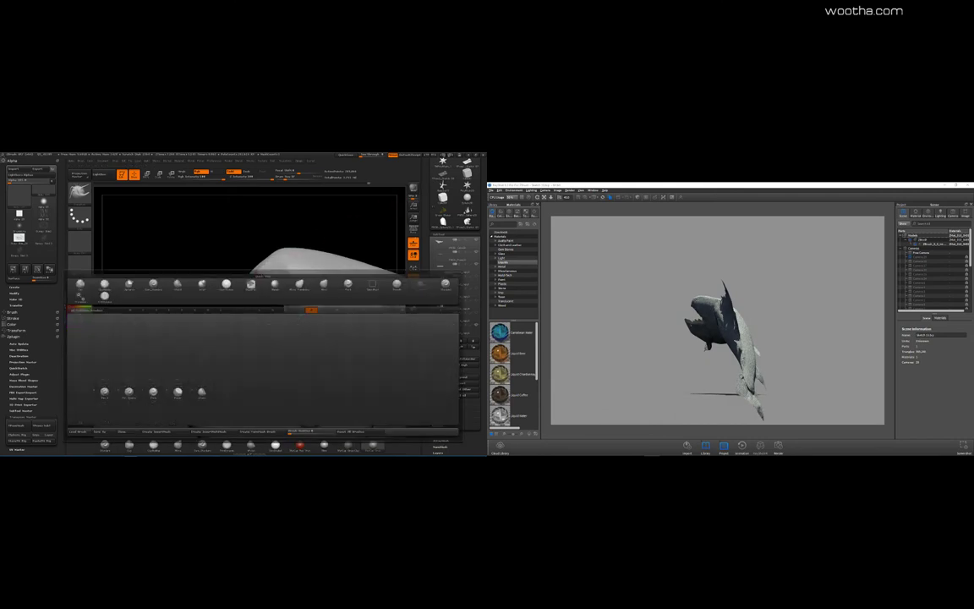
{"action": "key", "text": "t"}
{"action": "left_click", "coordinate": [278, 295], "text": "alt"}
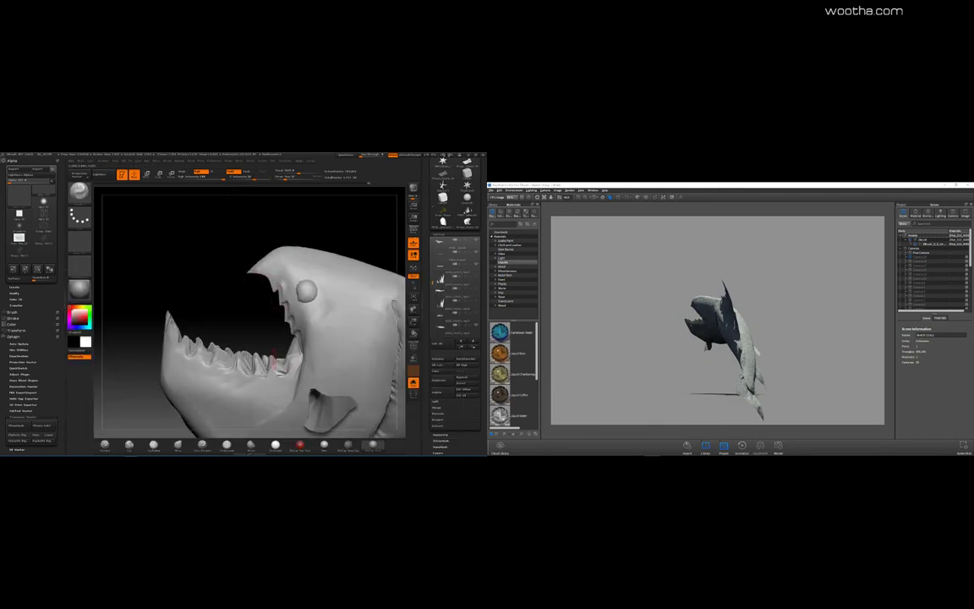
{"action": "mouse_move", "coordinate": [238, 308]}
{"action": "left_mouse_down"}
{"action": "mouse_move", "coordinate": [244, 298]}
{"action": "mouse_move", "coordinate": [188, 317]}
{"action": "mouse_move", "coordinate": [241, 326]}
{"action": "mouse_move", "coordinate": [157, 349]}
{"action": "mouse_move", "coordinate": [252, 320]}
{"action": "left_mouse_up"}
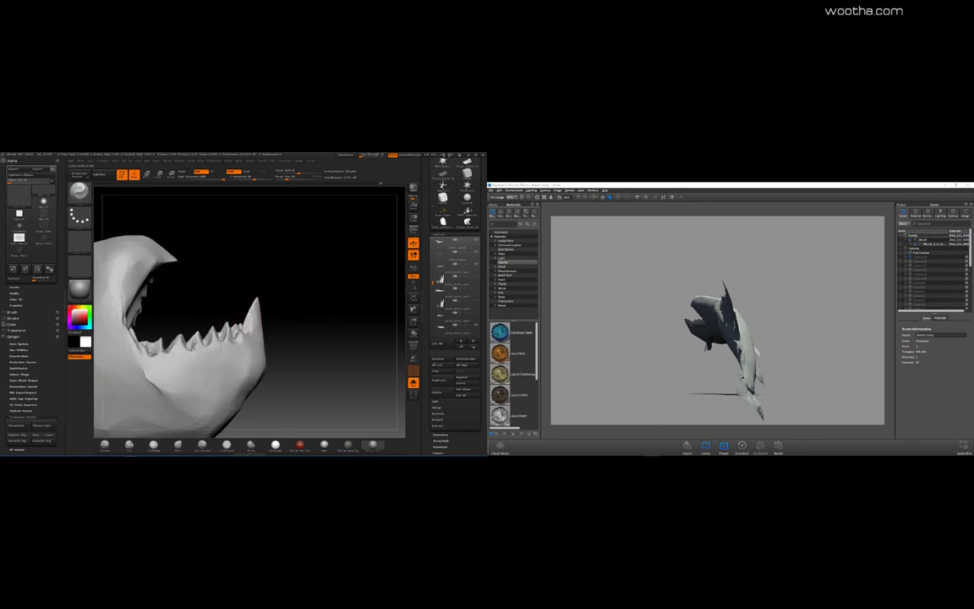
Step: Save the project and bring the other visible subtools back around the fish to update the KeyShot render
{"action": "left_click_drag", "start_coordinate": [136, 251], "coordinate": [351, 251]}
{"action": "left_click_drag", "start_coordinate": [351, 251], "coordinate": [385, 326]}
{"action": "key", "text": "ctrl+s"}
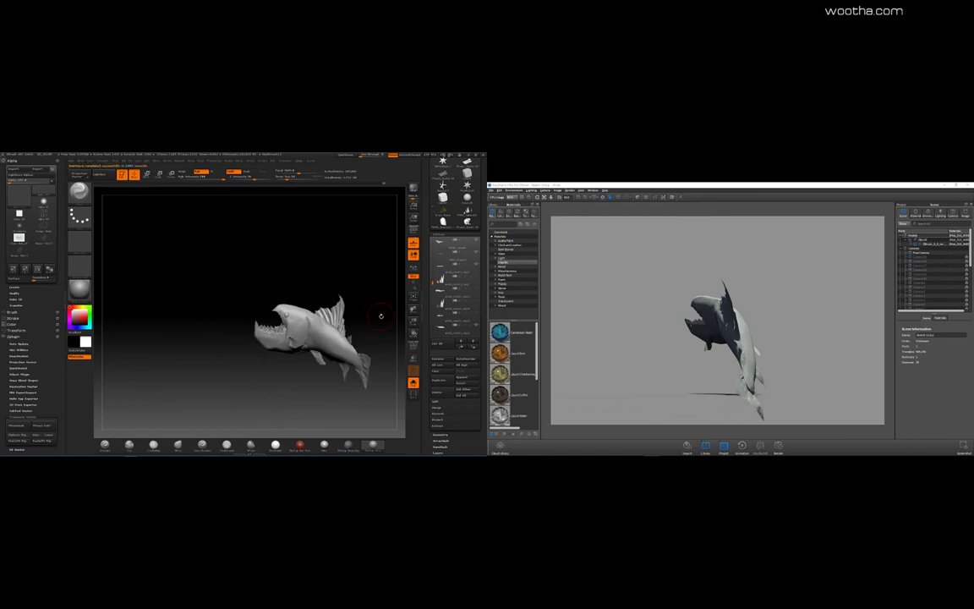
{"action": "left_click", "coordinate": [413, 383]}
{"action": "left_click", "coordinate": [413, 187]}
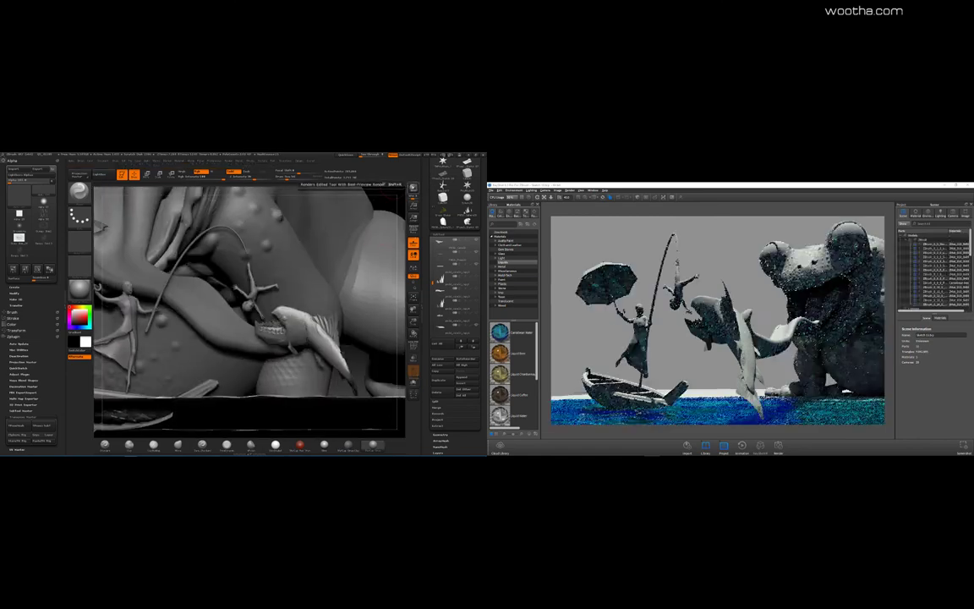
{"action": "left_click_drag", "start_coordinate": [394, 216], "coordinate": [369, 251]}
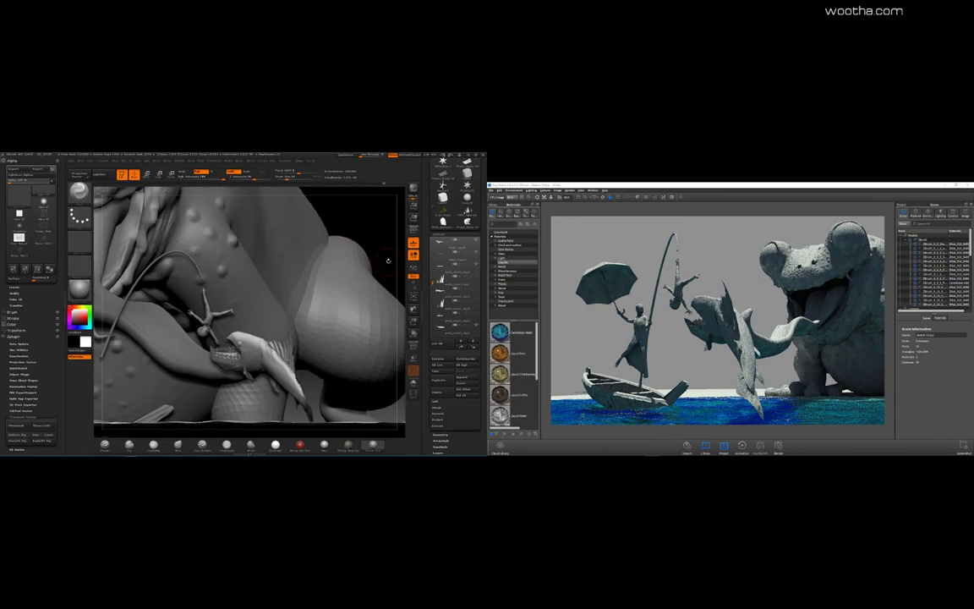
Step: Isolate the fish and pull the rear edge of its tail fin into ragged points with the Move brush
{"action": "left_click", "coordinate": [414, 383]}
{"action": "left_click_drag", "start_coordinate": [354, 394], "coordinate": [330, 267]}
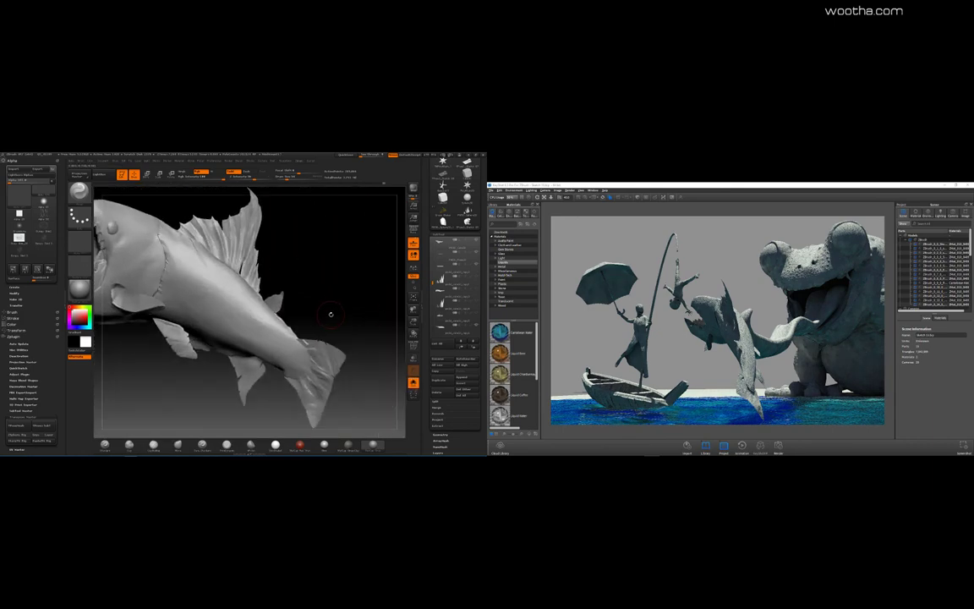
{"action": "left_click_drag", "start_coordinate": [330, 314], "coordinate": [324, 384]}
{"action": "key", "text": "b"}
{"action": "key", "text": "m"}
{"action": "key", "text": "v"}
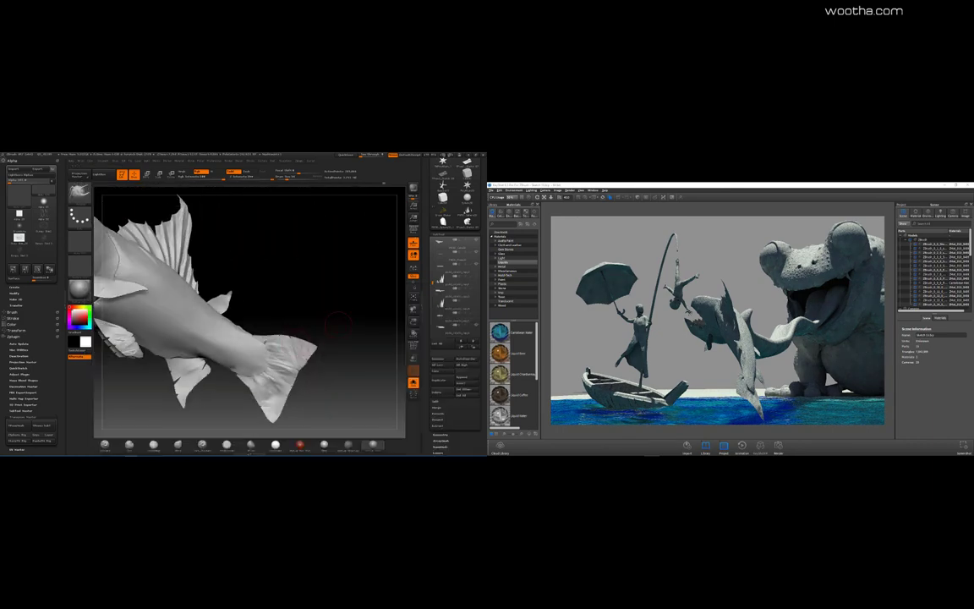
{"action": "left_click_drag", "start_coordinate": [338, 324], "coordinate": [346, 327]}
{"action": "left_click_drag", "start_coordinate": [314, 354], "coordinate": [301, 355]}
{"action": "left_click_drag", "start_coordinate": [338, 326], "coordinate": [353, 329]}
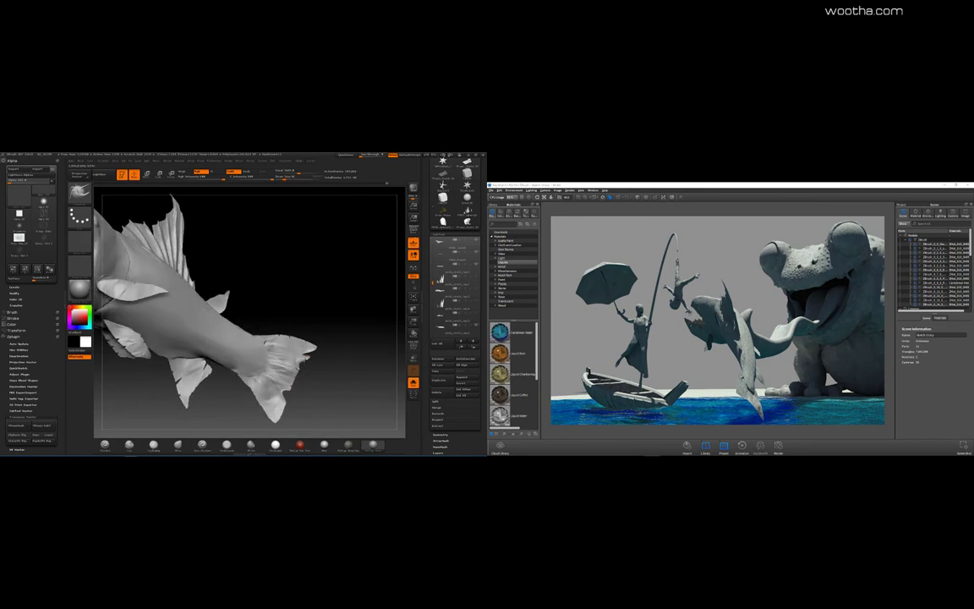
Step: Draw the tips of the fish's tail fin out into long, thin spikes
{"action": "key", "text": "space"}
{"action": "mouse_move", "coordinate": [290, 419]}
{"action": "left_mouse_down", "text": "alt"}
{"action": "mouse_move", "coordinate": [285, 388]}
{"action": "mouse_move", "coordinate": [310, 364]}
{"action": "left_mouse_up", "text": "alt"}
{"action": "left_click_drag", "start_coordinate": [308, 314], "coordinate": [367, 311]}
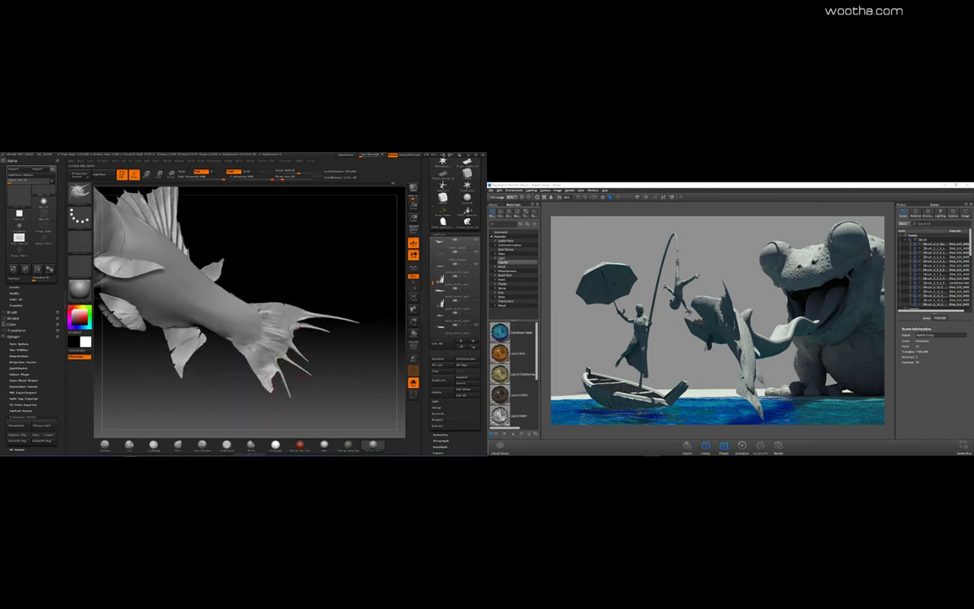
{"action": "left_click_drag", "start_coordinate": [273, 389], "coordinate": [170, 309]}
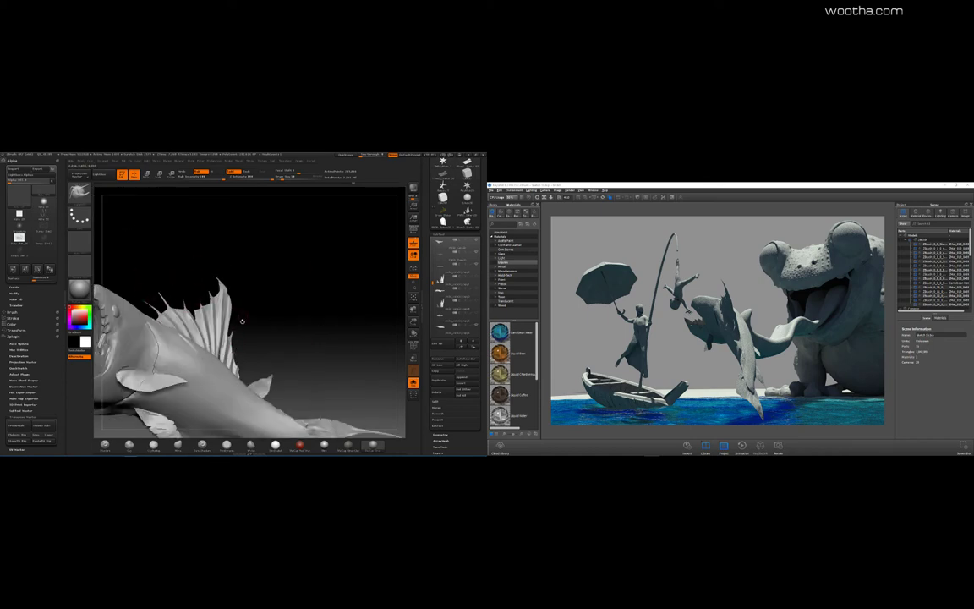
Step: Send the spiky-tailed fish to KeyShot and shape its separate fin piece with long, pointed strands
{"action": "left_click_drag", "start_coordinate": [201, 305], "coordinate": [323, 225]}
{"action": "left_click", "coordinate": [412, 189]}
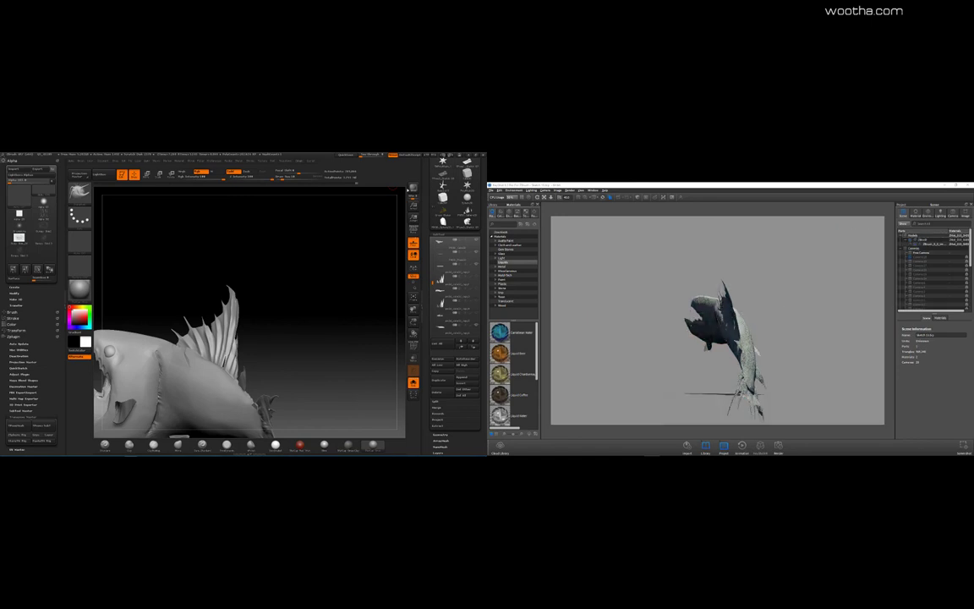
{"action": "mouse_move", "coordinate": [314, 296]}
{"action": "left_mouse_down"}
{"action": "mouse_move", "coordinate": [269, 370]}
{"action": "mouse_move", "coordinate": [218, 322]}
{"action": "mouse_move", "coordinate": [205, 346]}
{"action": "mouse_move", "coordinate": [335, 353]}
{"action": "mouse_move", "coordinate": [308, 306]}
{"action": "mouse_move", "coordinate": [269, 330]}
{"action": "mouse_move", "coordinate": [300, 322]}
{"action": "mouse_move", "coordinate": [320, 338]}
{"action": "mouse_move", "coordinate": [326, 312]}
{"action": "left_mouse_up"}
{"action": "left_click", "coordinate": [275, 302], "text": "alt"}
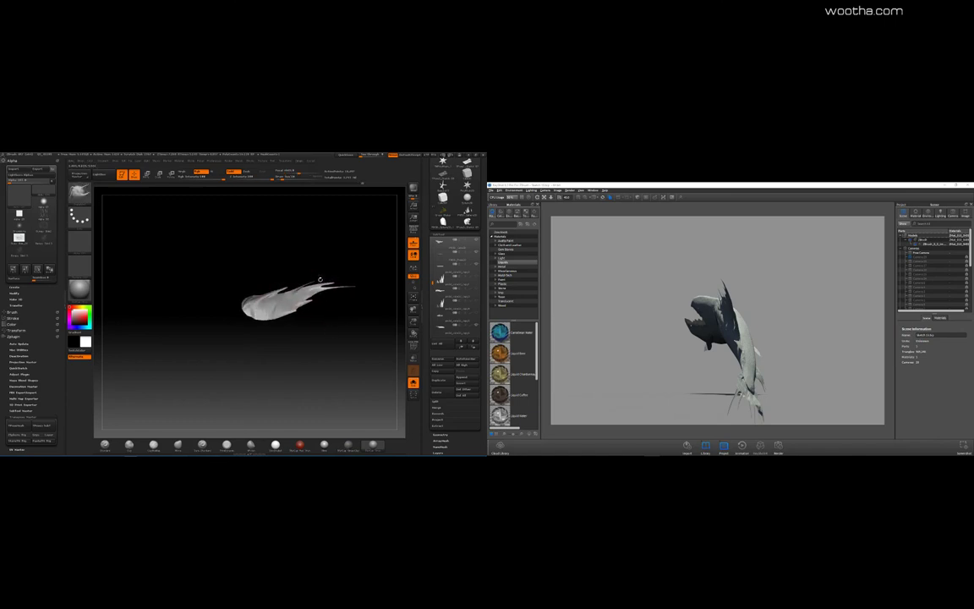
{"action": "mouse_move", "coordinate": [321, 279]}
{"action": "left_mouse_down"}
{"action": "mouse_move", "coordinate": [374, 389]}
{"action": "mouse_move", "coordinate": [279, 343]}
{"action": "left_mouse_up"}
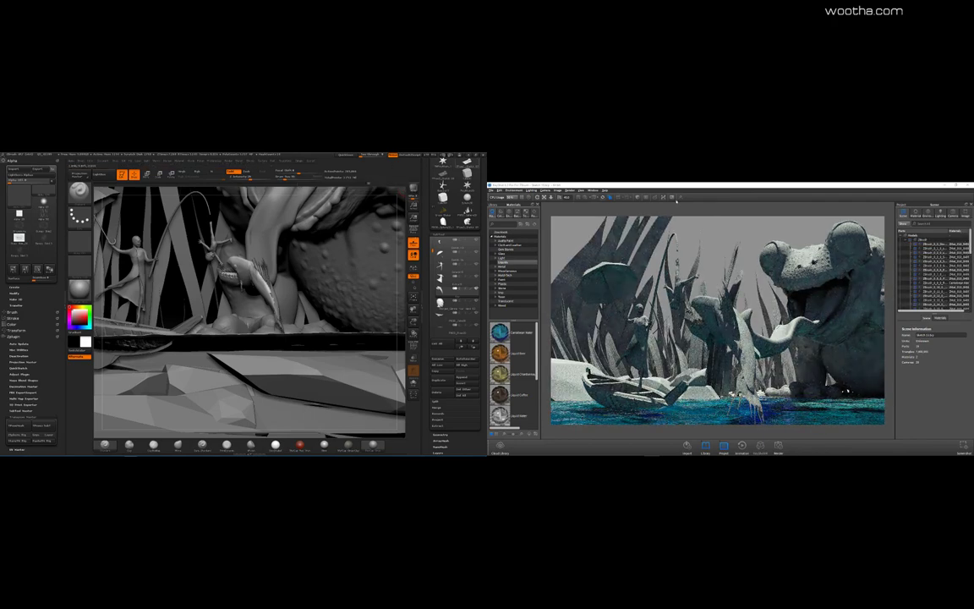
Step: Start a still-image render of the complete scene in KeyShot
{"action": "left_click", "coordinate": [778, 447]}
{"action": "left_click", "coordinate": [179, 243]}
{"action": "left_click", "coordinate": [179, 236]}
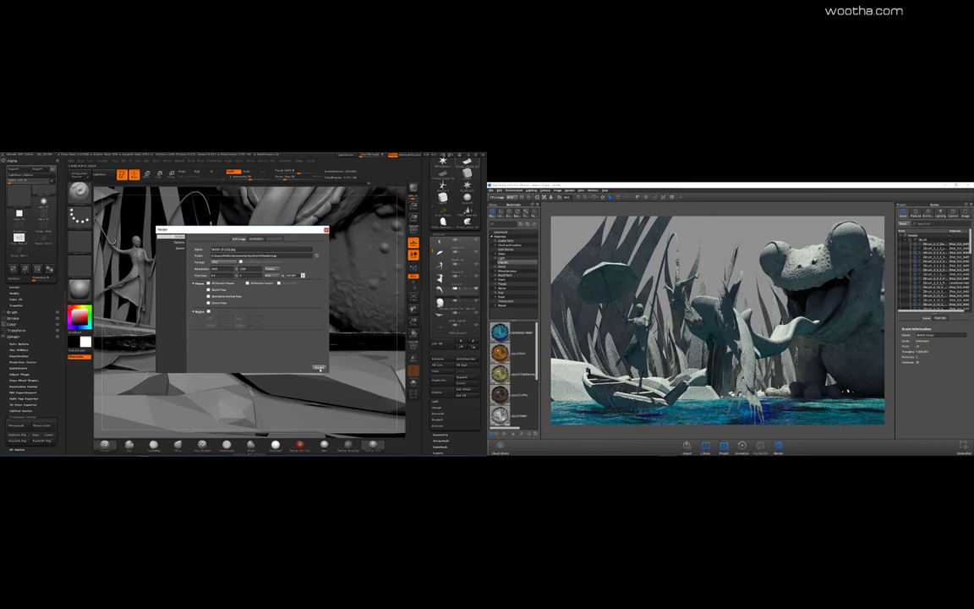
{"action": "left_click", "coordinate": [319, 368]}
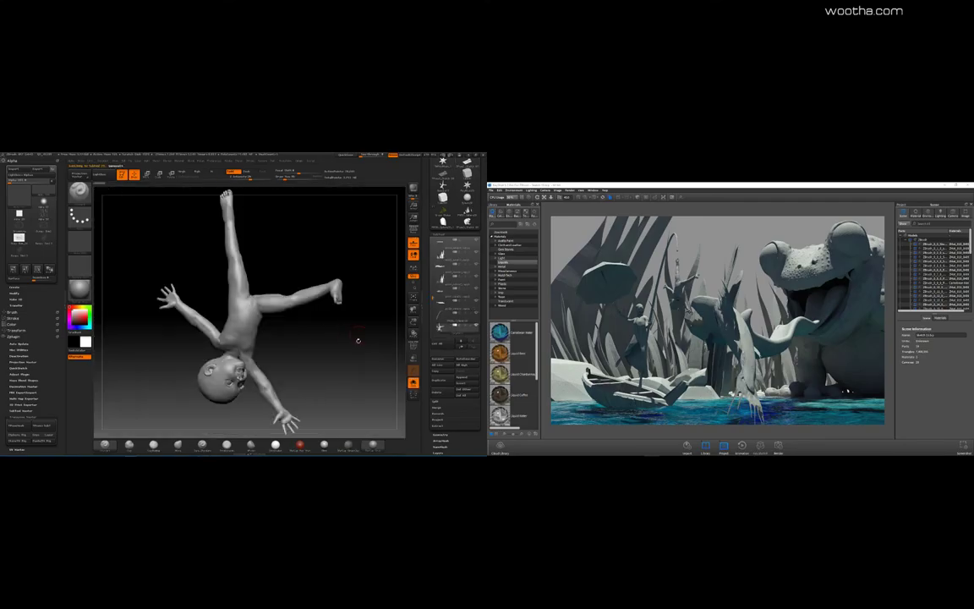
Step: Paint a shorts-shaped mask around the hips and upper thighs of the upside-down child figure from all sides
{"action": "mouse_move", "coordinate": [358, 341]}
{"action": "left_mouse_down"}
{"action": "mouse_move", "coordinate": [334, 343]}
{"action": "mouse_move", "coordinate": [339, 364]}
{"action": "left_mouse_up"}
{"action": "left_click_drag", "start_coordinate": [339, 364], "coordinate": [321, 365]}
{"action": "left_click_drag", "start_coordinate": [216, 297], "coordinate": [277, 340], "text": "ctrl"}
{"action": "mouse_move", "coordinate": [311, 369]}
{"action": "left_mouse_down"}
{"action": "mouse_move", "coordinate": [267, 343]}
{"action": "mouse_move", "coordinate": [292, 350]}
{"action": "left_mouse_up"}
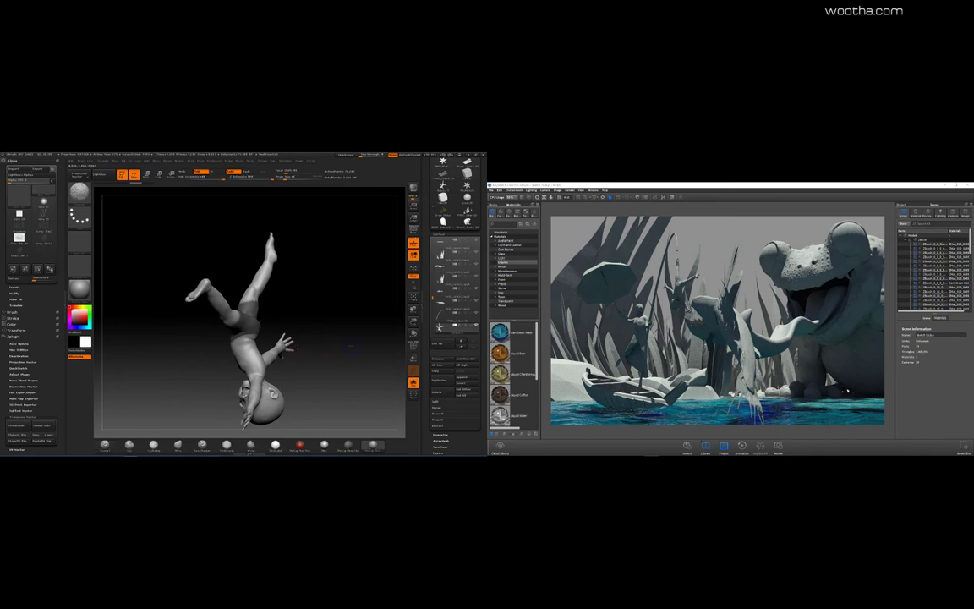
{"action": "left_click_drag", "start_coordinate": [350, 345], "coordinate": [330, 334]}
{"action": "left_click_drag", "start_coordinate": [185, 334], "coordinate": [289, 358], "text": "ctrl"}
{"action": "mouse_move", "coordinate": [258, 321]}
{"action": "left_mouse_down", "text": "ctrl"}
{"action": "mouse_move", "coordinate": [287, 329]}
{"action": "mouse_move", "coordinate": [268, 336]}
{"action": "left_mouse_up", "text": "ctrl"}
{"action": "left_click_drag", "start_coordinate": [342, 346], "coordinate": [291, 342]}
{"action": "left_click_drag", "start_coordinate": [222, 326], "coordinate": [247, 328], "text": "ctrl"}
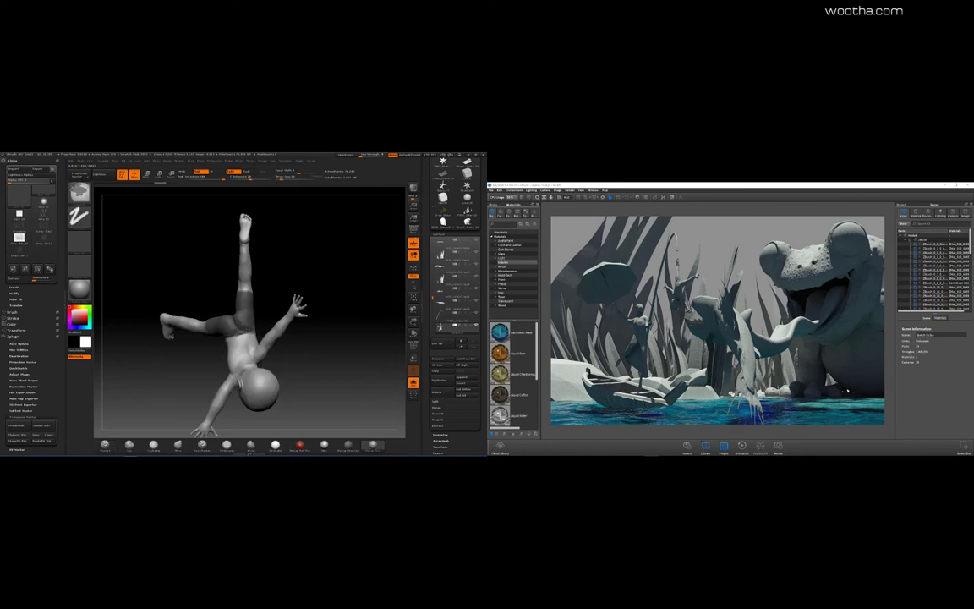
{"action": "mouse_move", "coordinate": [342, 347]}
{"action": "left_mouse_down"}
{"action": "mouse_move", "coordinate": [279, 344]}
{"action": "mouse_move", "coordinate": [330, 345]}
{"action": "mouse_move", "coordinate": [292, 336]}
{"action": "left_mouse_up"}
{"action": "left_click_drag", "start_coordinate": [249, 310], "coordinate": [254, 314], "text": "ctrl"}
{"action": "left_click_drag", "start_coordinate": [355, 329], "coordinate": [313, 322]}
{"action": "left_click_drag", "start_coordinate": [385, 323], "coordinate": [342, 321]}
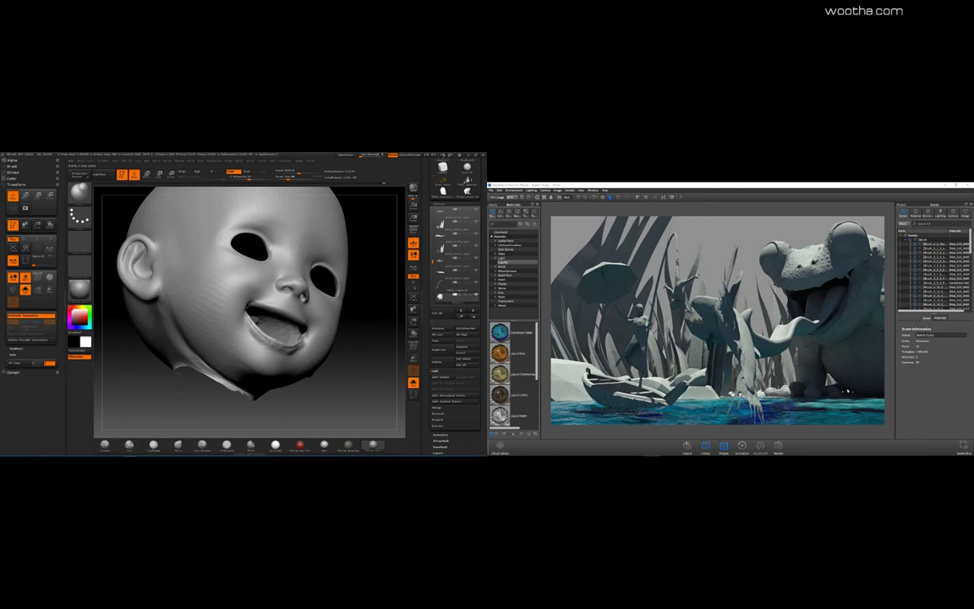
Step: Refine the corner of the child's smiling mouth
{"action": "left_click_drag", "start_coordinate": [372, 364], "coordinate": [242, 311]}
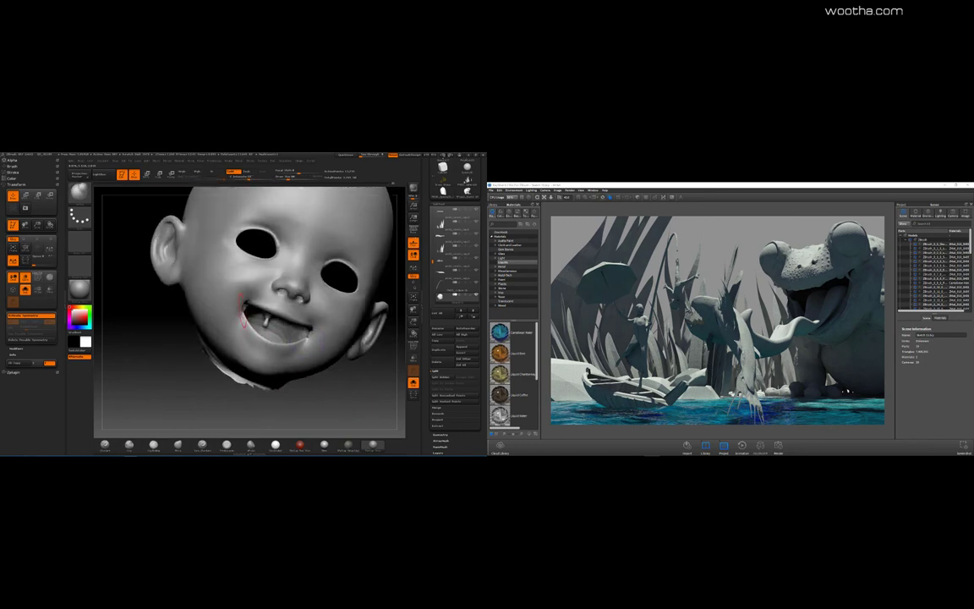
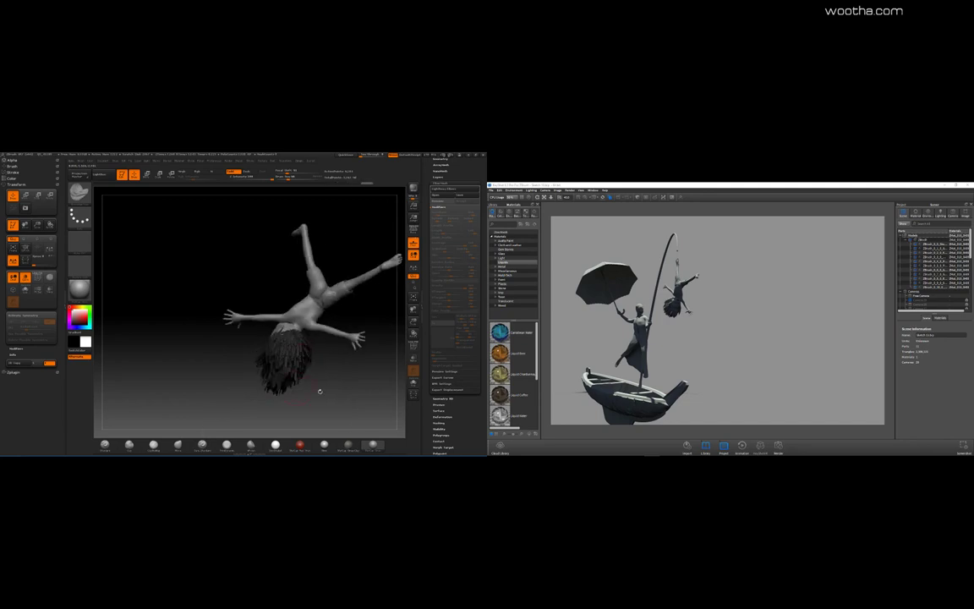
Step: Groom the upside-down child's hair fibers with a Groom brush and update the KeyShot render
{"action": "mouse_move", "coordinate": [291, 409]}
{"action": "left_mouse_down"}
{"action": "mouse_move", "coordinate": [286, 392]}
{"action": "mouse_move", "coordinate": [354, 387]}
{"action": "mouse_move", "coordinate": [342, 396]}
{"action": "mouse_move", "coordinate": [376, 343]}
{"action": "mouse_move", "coordinate": [355, 372]}
{"action": "mouse_move", "coordinate": [346, 359]}
{"action": "mouse_move", "coordinate": [359, 389]}
{"action": "mouse_move", "coordinate": [370, 382]}
{"action": "mouse_move", "coordinate": [372, 372]}
{"action": "mouse_move", "coordinate": [337, 353]}
{"action": "mouse_move", "coordinate": [287, 338]}
{"action": "mouse_move", "coordinate": [278, 377]}
{"action": "mouse_move", "coordinate": [316, 334]}
{"action": "mouse_move", "coordinate": [300, 345]}
{"action": "mouse_move", "coordinate": [348, 345]}
{"action": "mouse_move", "coordinate": [361, 369]}
{"action": "mouse_move", "coordinate": [373, 347]}
{"action": "mouse_move", "coordinate": [328, 334]}
{"action": "left_mouse_up"}
{"action": "left_click", "coordinate": [412, 189]}
{"action": "key", "text": "b"}
{"action": "key", "text": "g"}
{"action": "left_click", "coordinate": [322, 356]}
{"action": "key", "text": "space"}
{"action": "left_click", "coordinate": [412, 187]}
{"action": "left_click", "coordinate": [414, 190]}
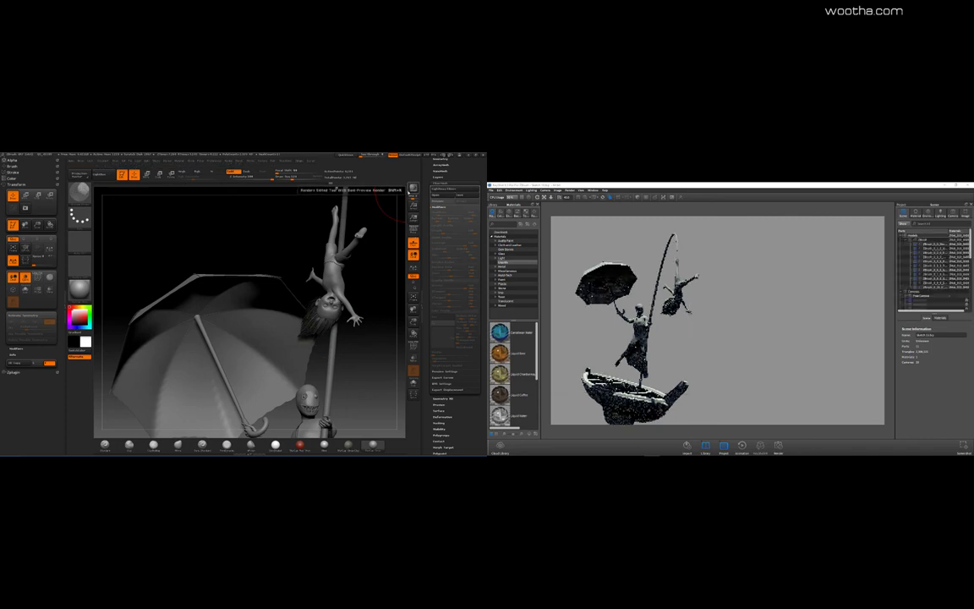
Step: Make all subtools of the scene visible and update the KeyShot render with the child's groomed hair
{"action": "left_click_drag", "start_coordinate": [426, 221], "coordinate": [427, 302]}
{"action": "left_click", "coordinate": [441, 234]}
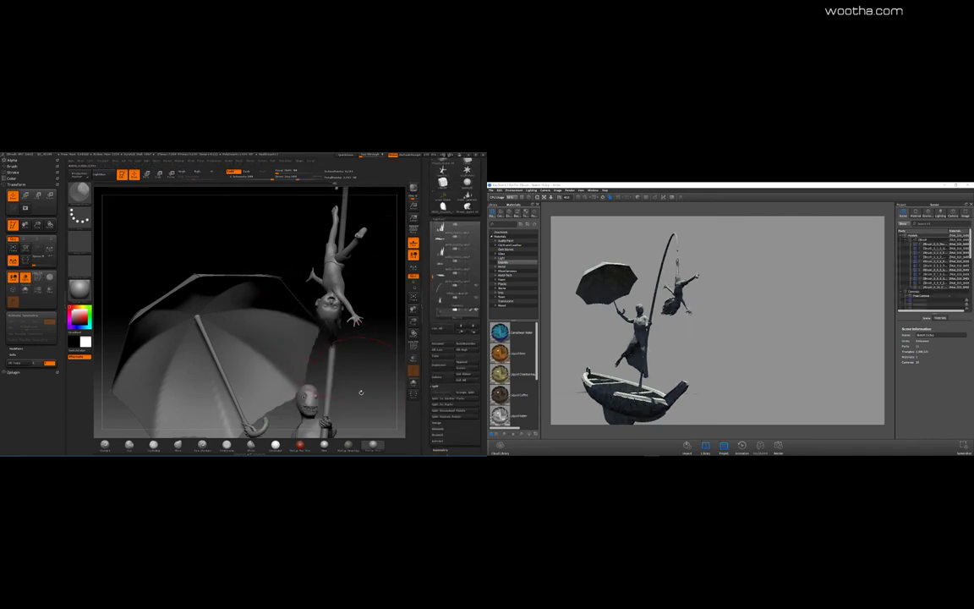
{"action": "left_click_drag", "start_coordinate": [361, 392], "coordinate": [279, 372]}
{"action": "left_click", "coordinate": [413, 189]}
{"action": "left_click", "coordinate": [478, 311], "text": "shift"}
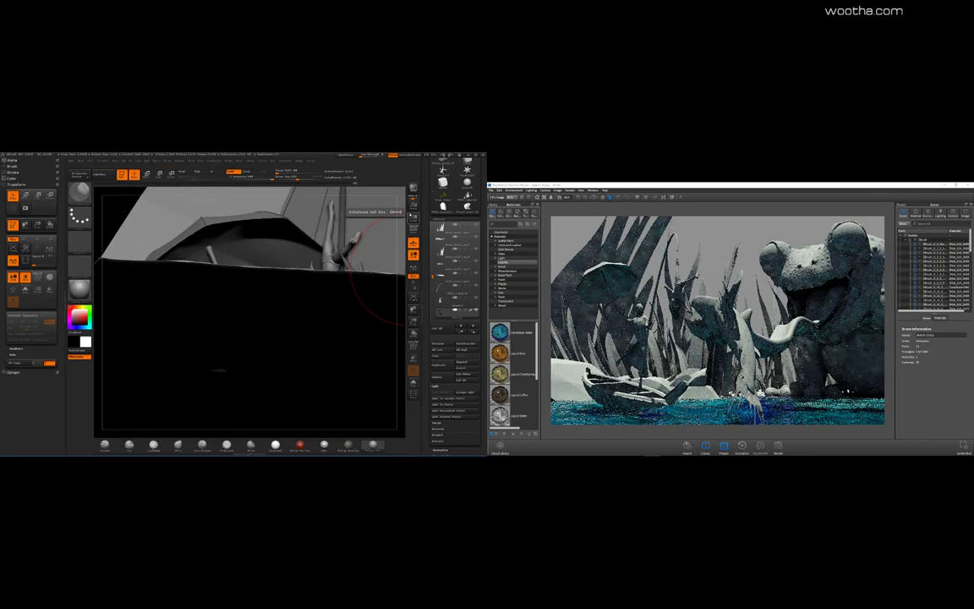
Step: Reframe the view on the upside-down child, select its body and isolate it from the scene
{"action": "mouse_move", "coordinate": [442, 181]}
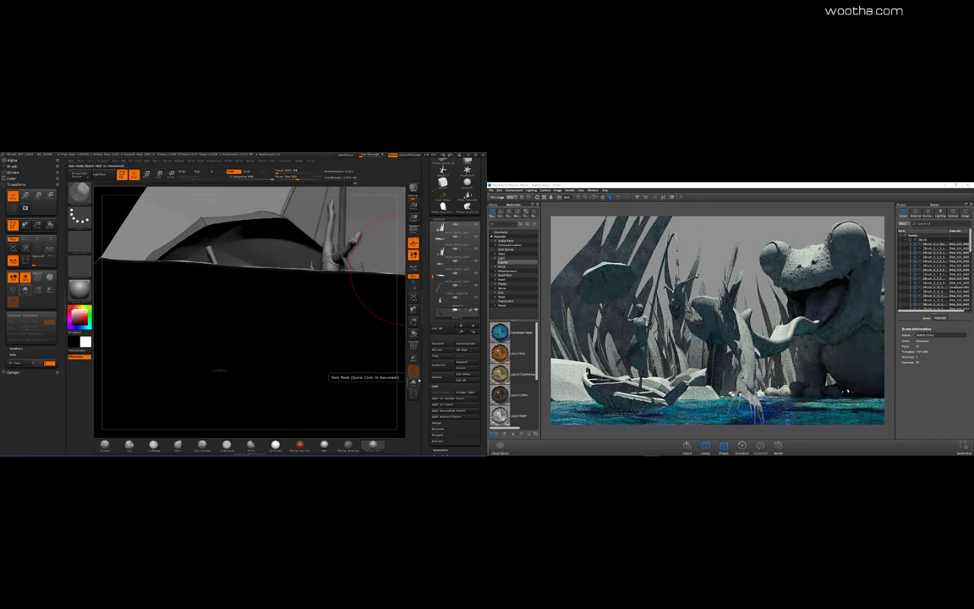
{"action": "left_click_drag", "start_coordinate": [407, 376], "coordinate": [406, 356]}
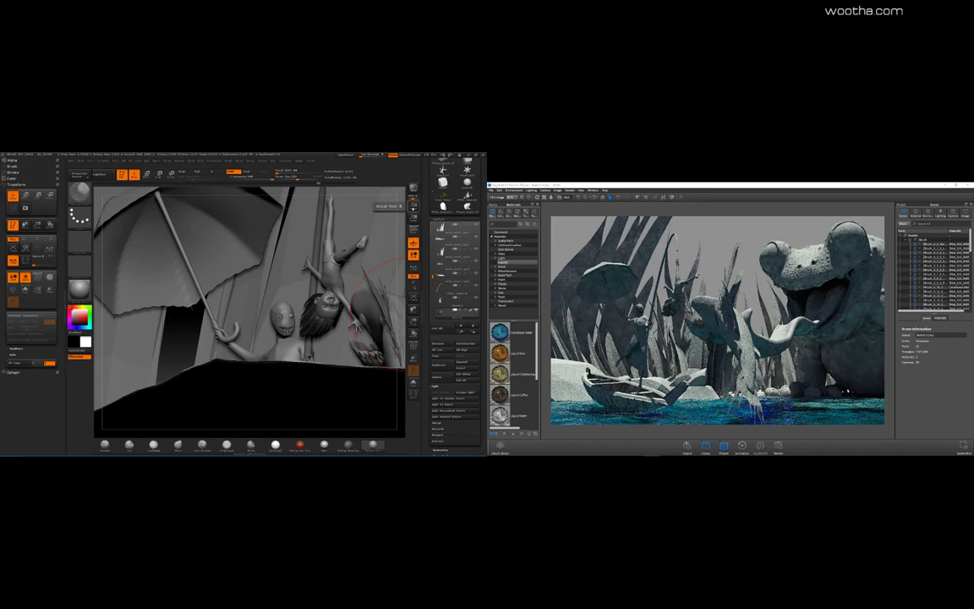
{"action": "left_click_drag", "start_coordinate": [254, 401], "coordinate": [286, 380]}
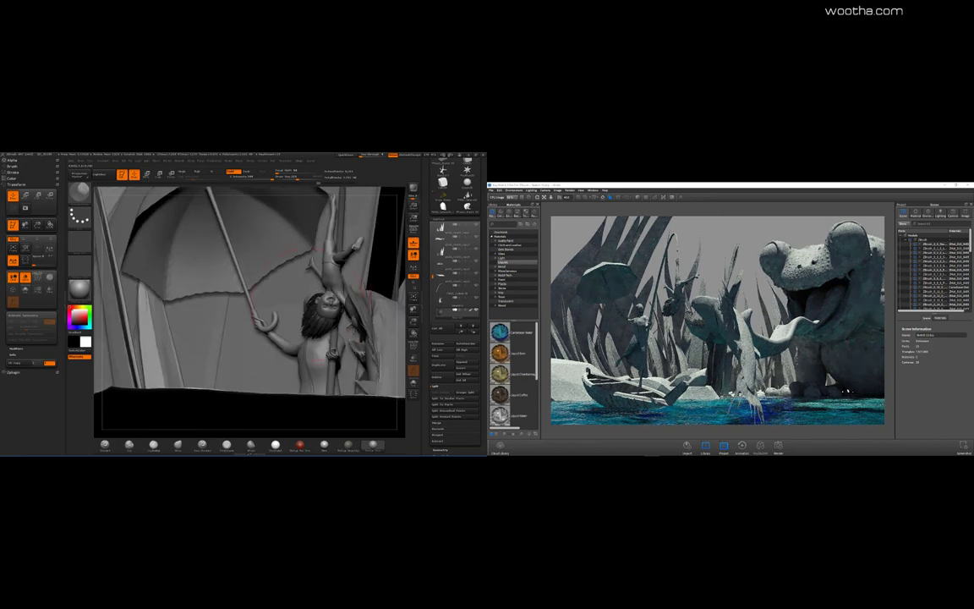
{"action": "right_click", "coordinate": [286, 370]}
{"action": "left_click", "coordinate": [303, 355]}
{"action": "right_click_drag", "start_coordinate": [306, 319], "coordinate": [286, 337]}
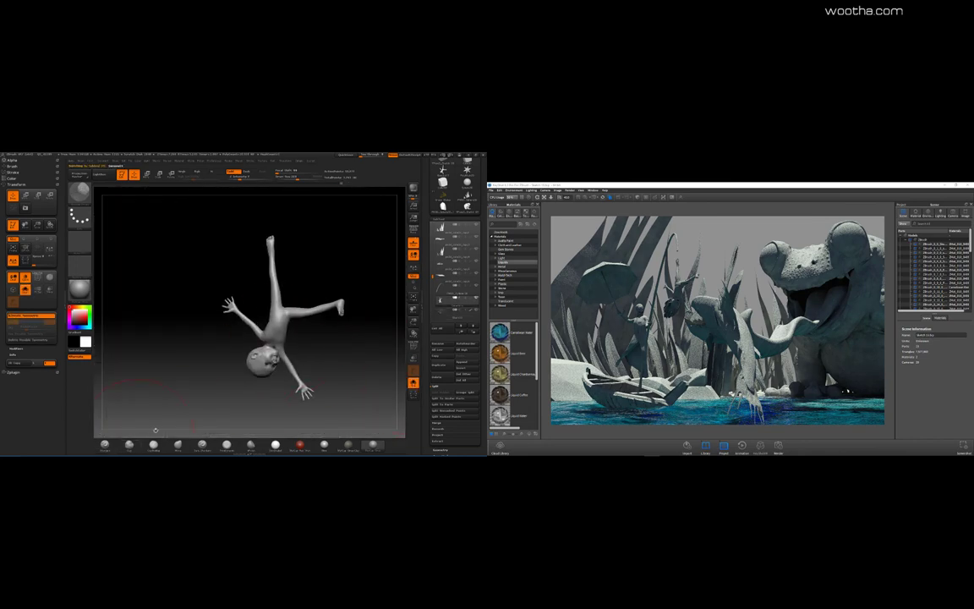
Step: Mask the clothing areas on the child's body and extract them as a shirt and shorts
{"action": "left_click", "coordinate": [284, 345], "text": "ctrl+shift"}
{"action": "left_click_drag", "start_coordinate": [292, 372], "coordinate": [313, 354], "text": "alt"}
{"action": "mouse_move", "coordinate": [249, 301]}
{"action": "left_mouse_down", "text": "ctrl"}
{"action": "mouse_move", "coordinate": [307, 372]}
{"action": "mouse_move", "coordinate": [352, 361]}
{"action": "left_mouse_up", "text": "ctrl"}
{"action": "left_click_drag", "start_coordinate": [254, 338], "coordinate": [243, 350], "text": "shift"}
{"action": "left_click_drag", "start_coordinate": [322, 364], "coordinate": [288, 397]}
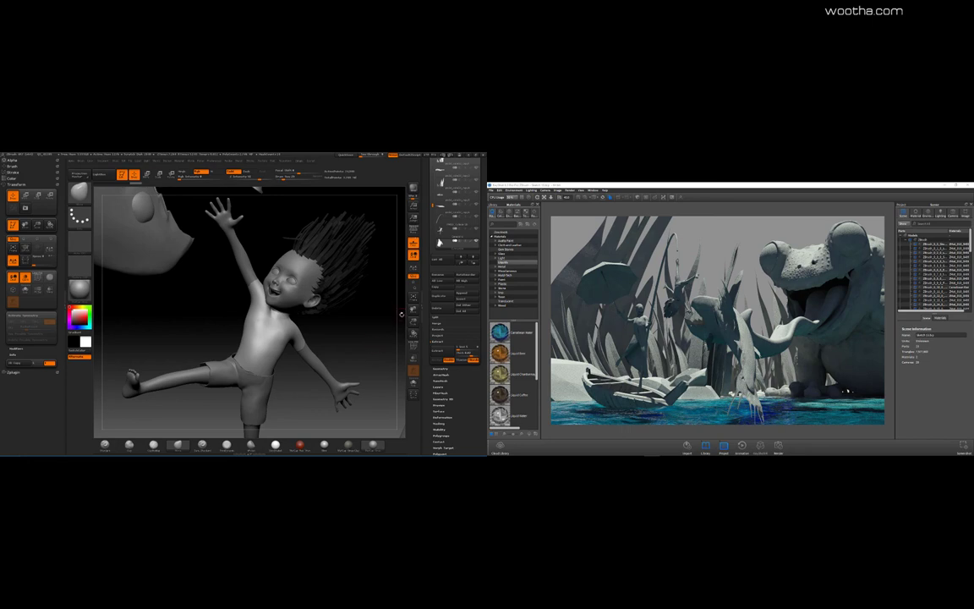
Step: Inflate the extracted shirt slightly with the Deformation controls so it stands off the child's body
{"action": "left_click_drag", "start_coordinate": [393, 326], "coordinate": [409, 319]}
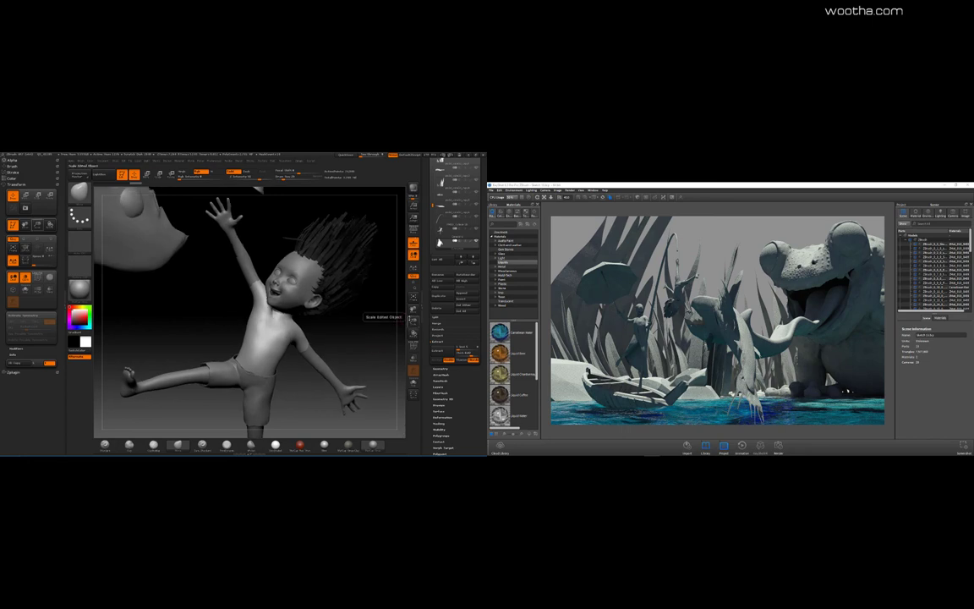
{"action": "left_click", "coordinate": [441, 417]}
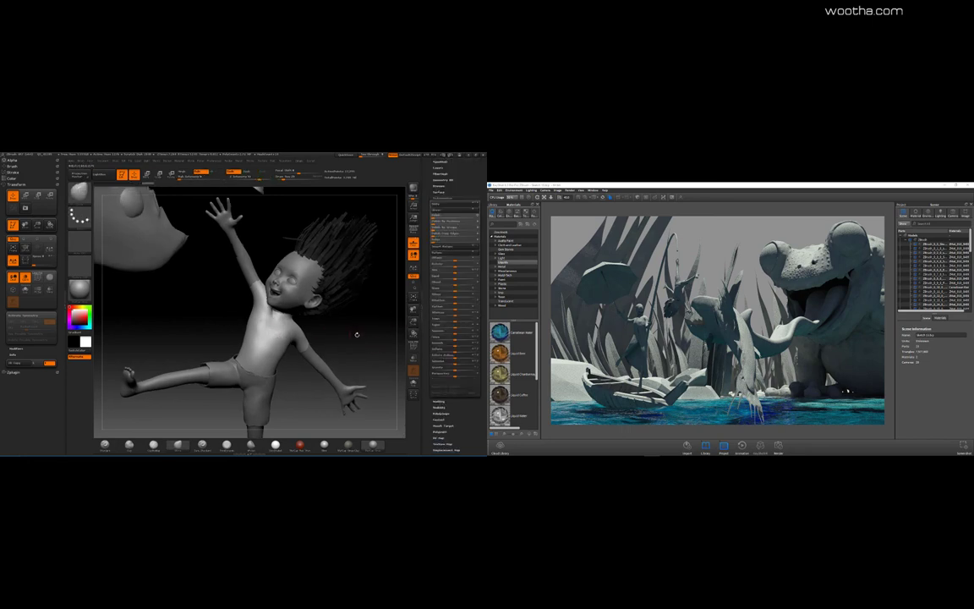
{"action": "left_click_drag", "start_coordinate": [455, 351], "coordinate": [457, 351]}
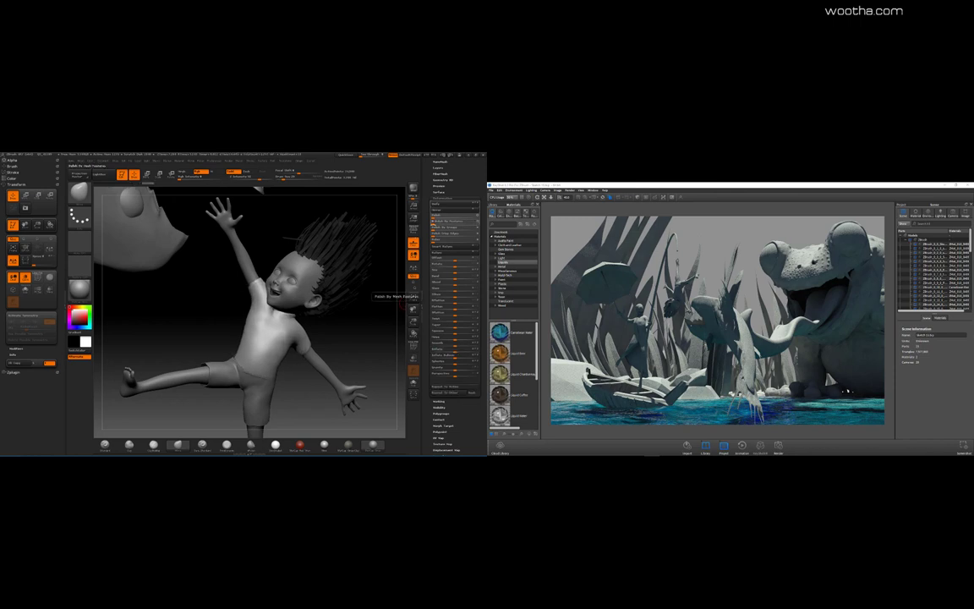
{"action": "left_click_drag", "start_coordinate": [401, 302], "coordinate": [389, 302]}
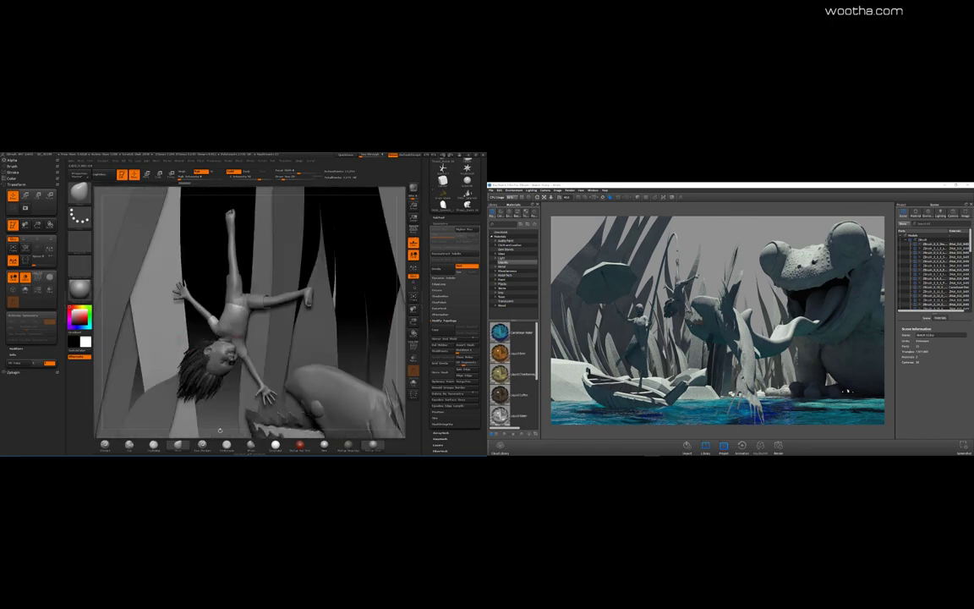
Step: Save the current tool with all its subtools to file
{"action": "left_click_drag", "start_coordinate": [428, 338], "coordinate": [427, 444]}
{"action": "left_click", "coordinate": [463, 169]}
{"action": "key", "text": "Return"}
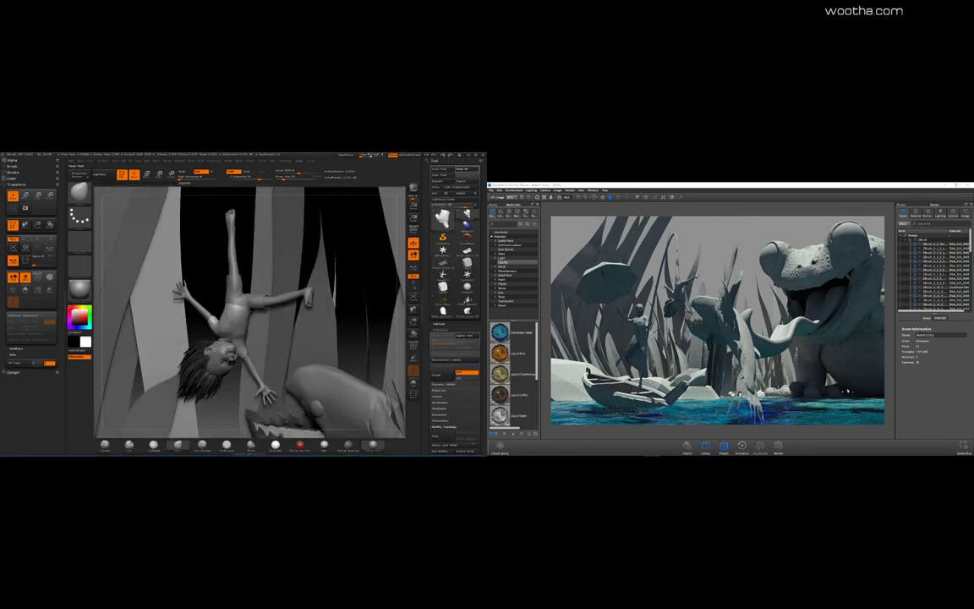
{"action": "key", "text": "ctrl+alt+s"}
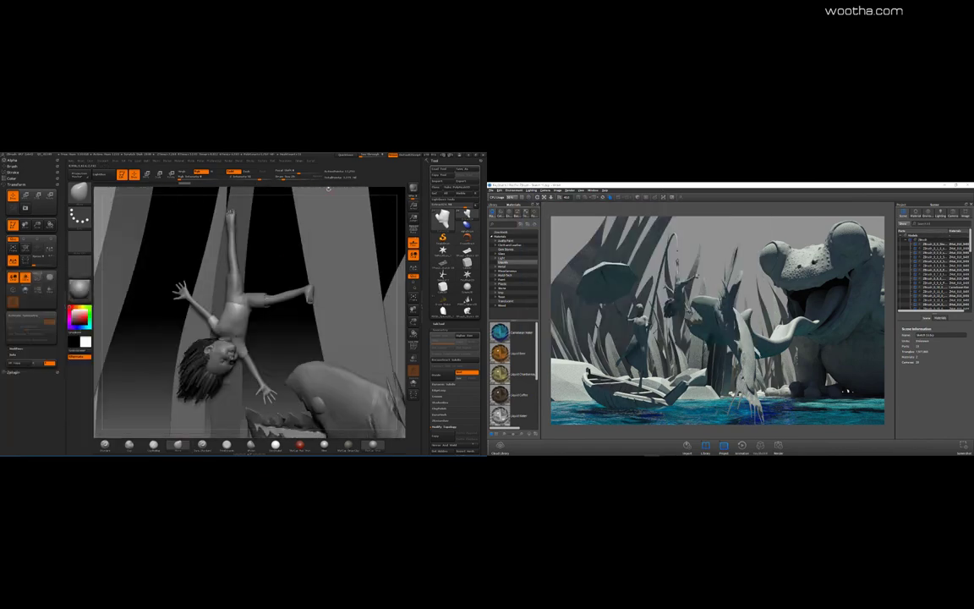
Step: Choose the Move Topological brush and rebuild the shirt's mesh with ZRemesher
{"action": "key", "text": "b"}
{"action": "key", "text": "m"}
{"action": "key", "text": "t"}
{"action": "left_click", "coordinate": [444, 330]}
{"action": "left_click", "coordinate": [444, 330]}
{"action": "left_click_drag", "start_coordinate": [467, 407], "coordinate": [467, 318]}
{"action": "left_click", "coordinate": [441, 331]}
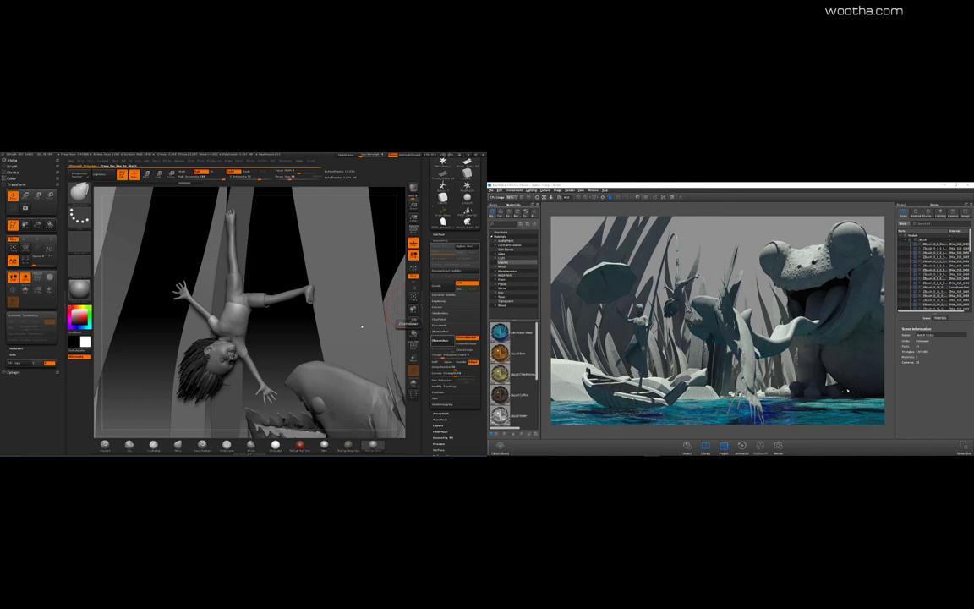
Step: Check the shirt's new topology and pull its loose edge so it sags toward the upside-down child's head
{"action": "key", "text": "shift+f"}
{"action": "left_click_drag", "start_coordinate": [286, 327], "coordinate": [231, 307], "text": "alt"}
{"action": "key", "text": "shift+f"}
{"action": "key", "text": "space"}
{"action": "left_click_drag", "start_coordinate": [363, 334], "coordinate": [399, 336]}
{"action": "key", "text": "space"}
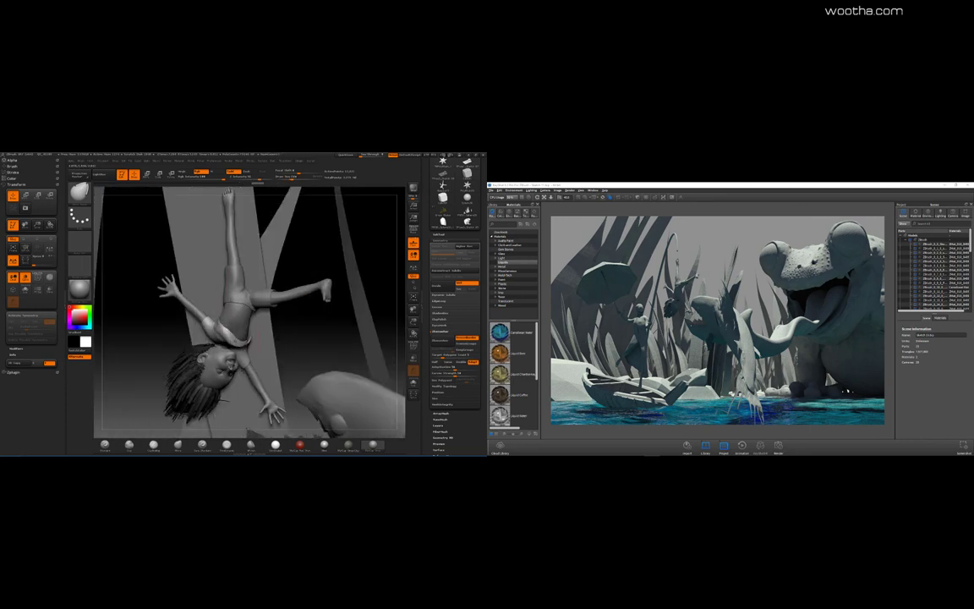
{"action": "left_click_drag", "start_coordinate": [211, 304], "coordinate": [231, 296]}
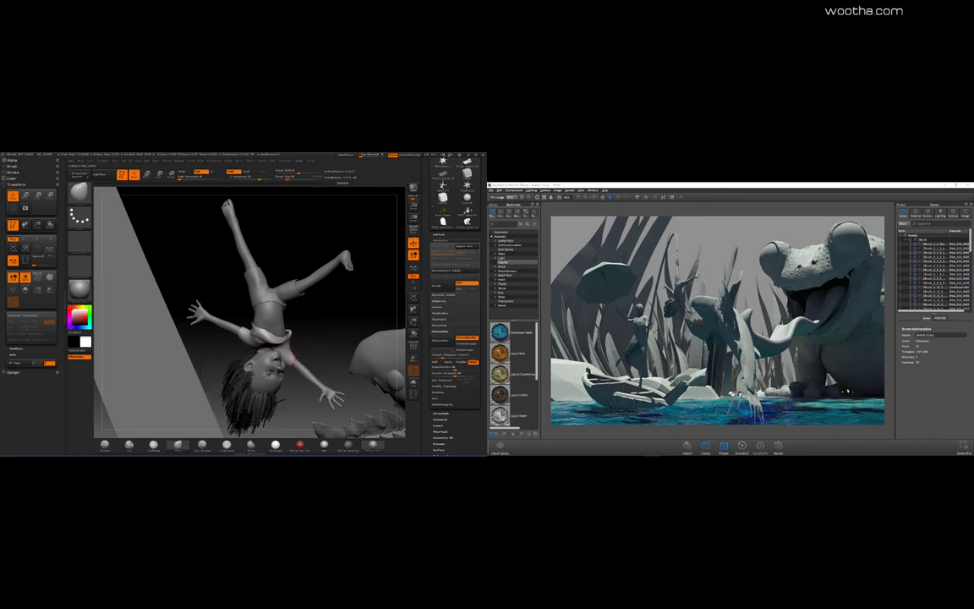
{"action": "left_click_drag", "start_coordinate": [288, 334], "coordinate": [267, 328]}
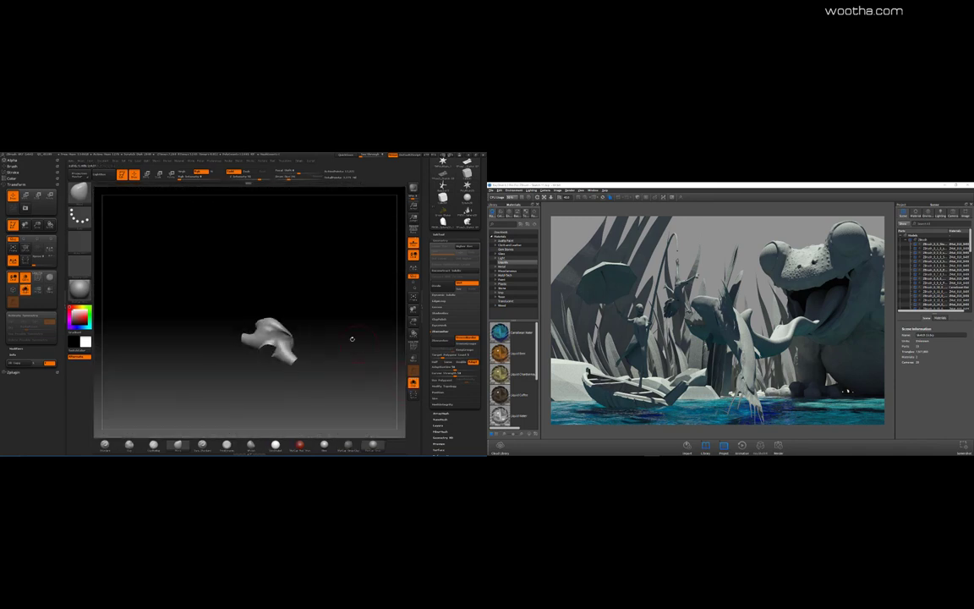
Step: Isolate the shirt and mask the edge around its neck opening
{"action": "left_click_drag", "start_coordinate": [353, 338], "coordinate": [355, 348]}
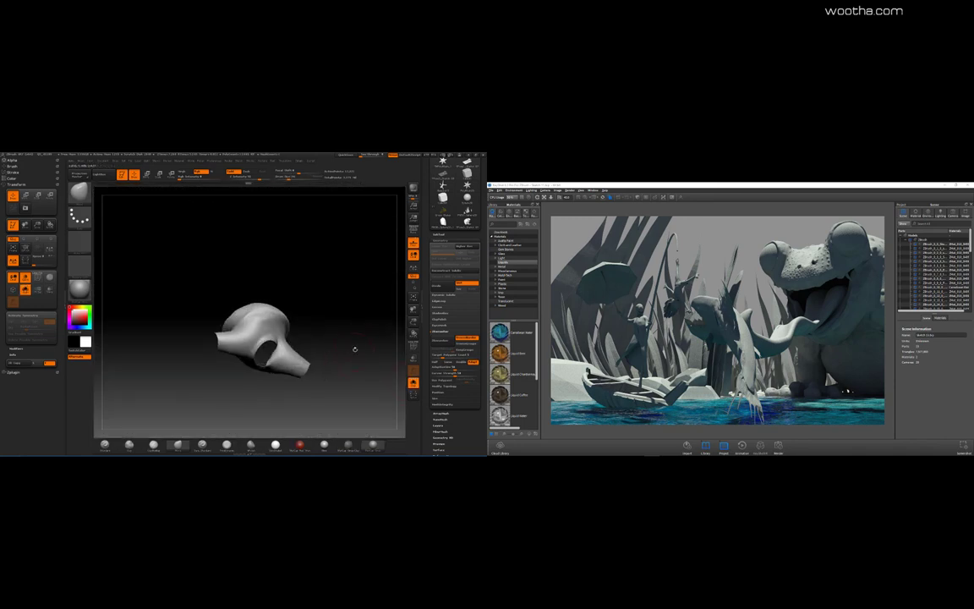
{"action": "left_click_drag", "start_coordinate": [471, 425], "coordinate": [472, 369]}
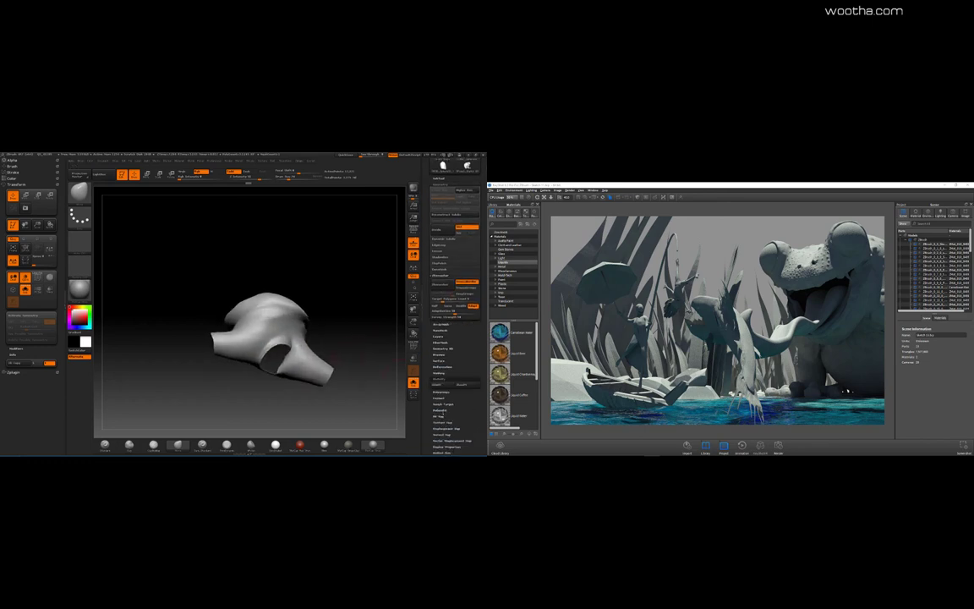
{"action": "left_click", "coordinate": [440, 412]}
{"action": "left_click_drag", "start_coordinate": [332, 308], "coordinate": [357, 316]}
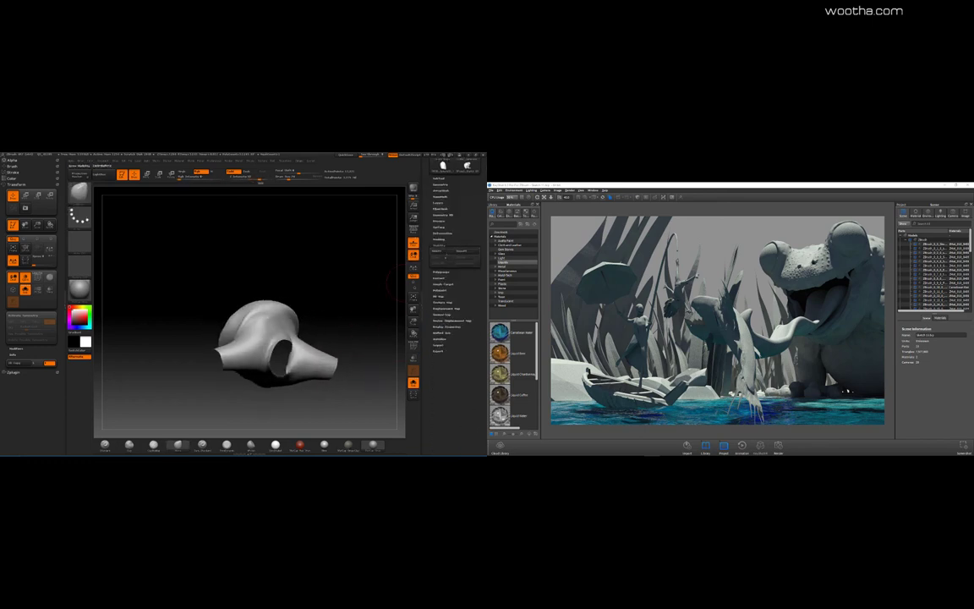
{"action": "left_click", "coordinate": [441, 239]}
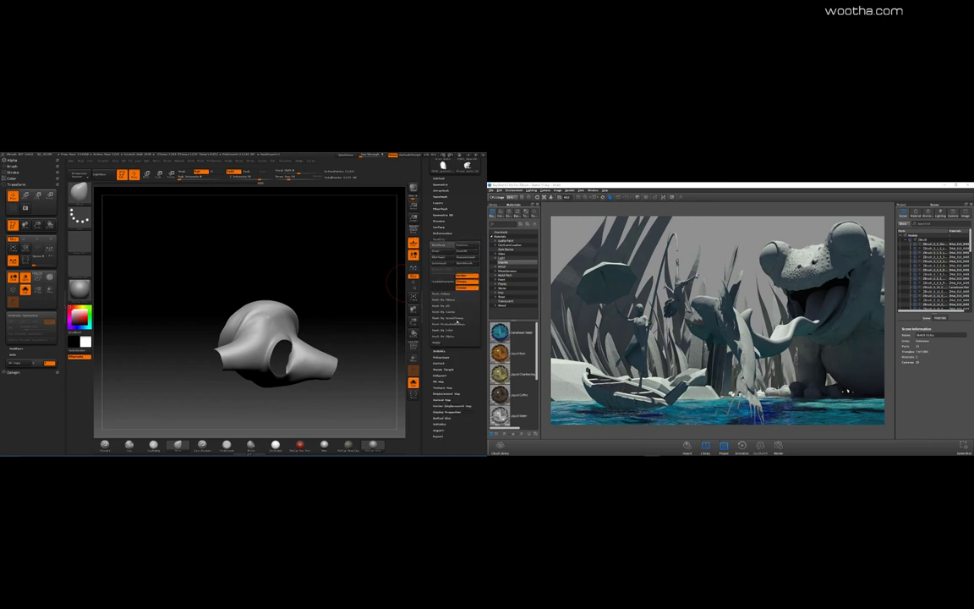
{"action": "left_click_drag", "start_coordinate": [368, 322], "coordinate": [326, 332]}
{"action": "left_click", "coordinate": [413, 383]}
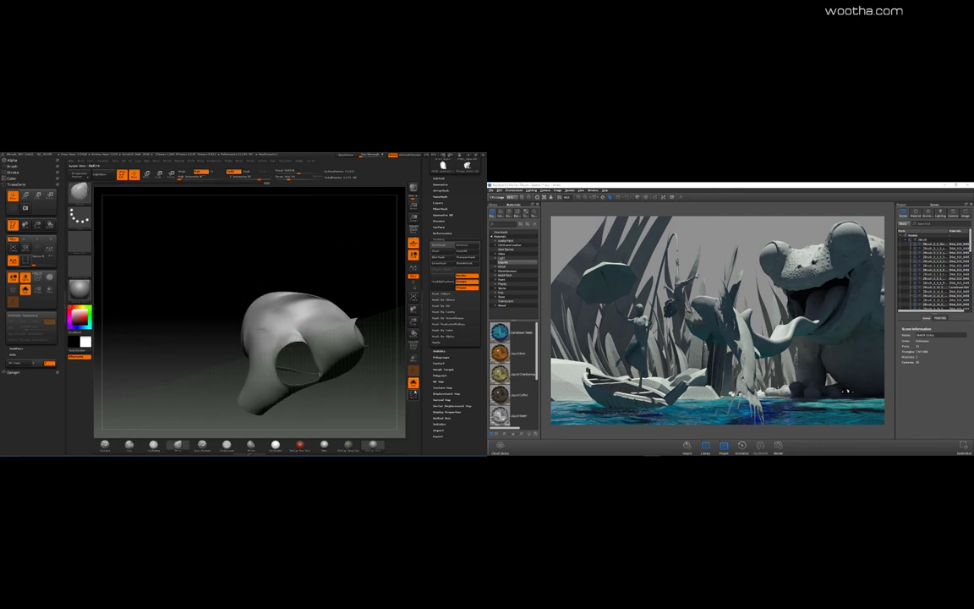
{"action": "left_click_drag", "start_coordinate": [344, 353], "coordinate": [338, 296]}
{"action": "left_click_drag", "start_coordinate": [269, 341], "coordinate": [306, 341], "text": "ctrl"}
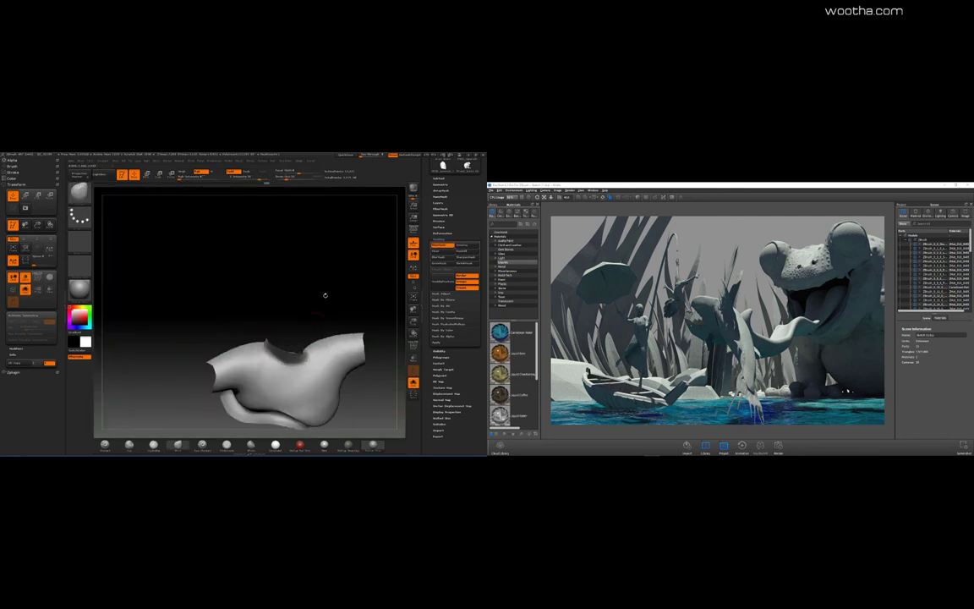
Step: Narrow the shirt's visible polygons to a band at the opening and bring the surrounding scene back into view
{"action": "left_click_drag", "start_coordinate": [323, 296], "coordinate": [325, 253]}
{"action": "left_click_drag", "start_coordinate": [300, 299], "coordinate": [328, 275]}
{"action": "left_click", "coordinate": [439, 350]}
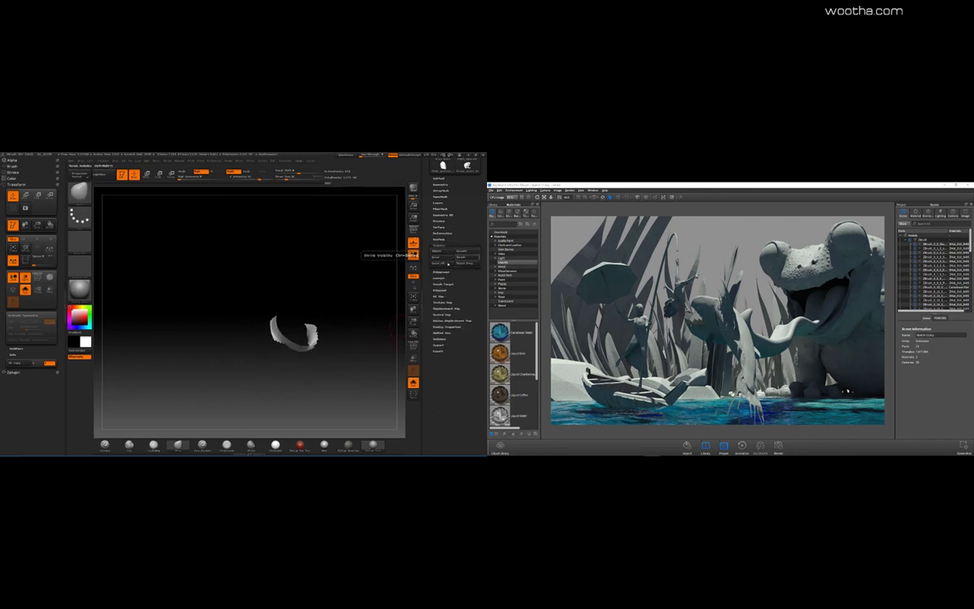
{"action": "left_click", "coordinate": [413, 383]}
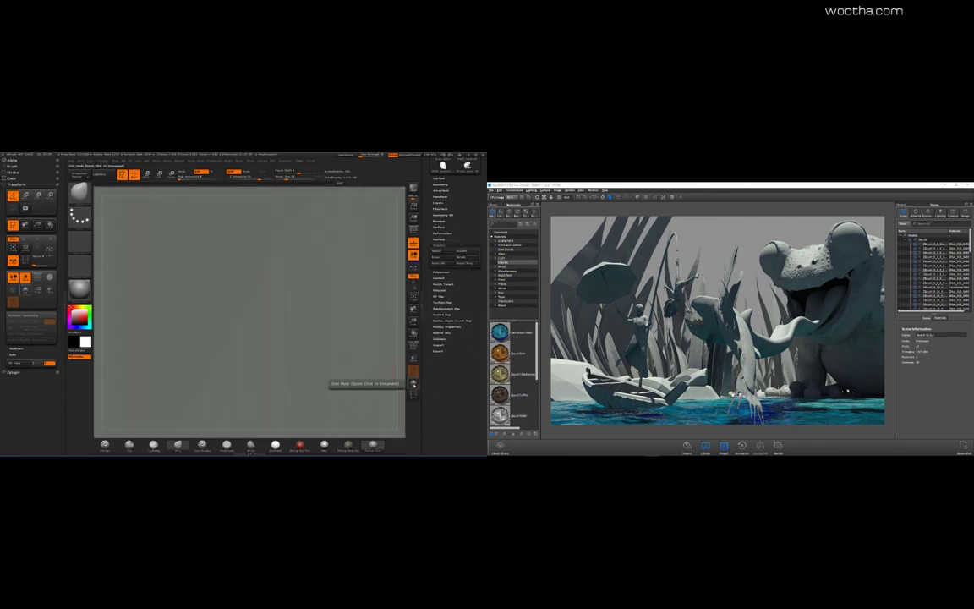
{"action": "left_click_drag", "start_coordinate": [402, 368], "coordinate": [402, 328]}
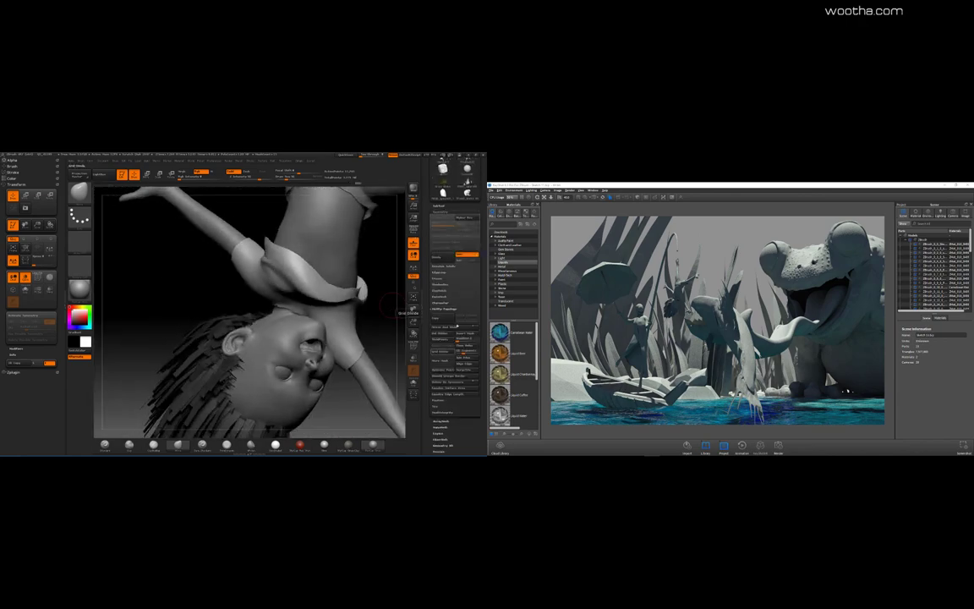
{"action": "left_click_drag", "start_coordinate": [386, 341], "coordinate": [385, 296]}
Step: Select the child's shorts and reshape the upper leg with the Move brush
{"action": "left_click", "coordinate": [296, 268], "text": "alt"}
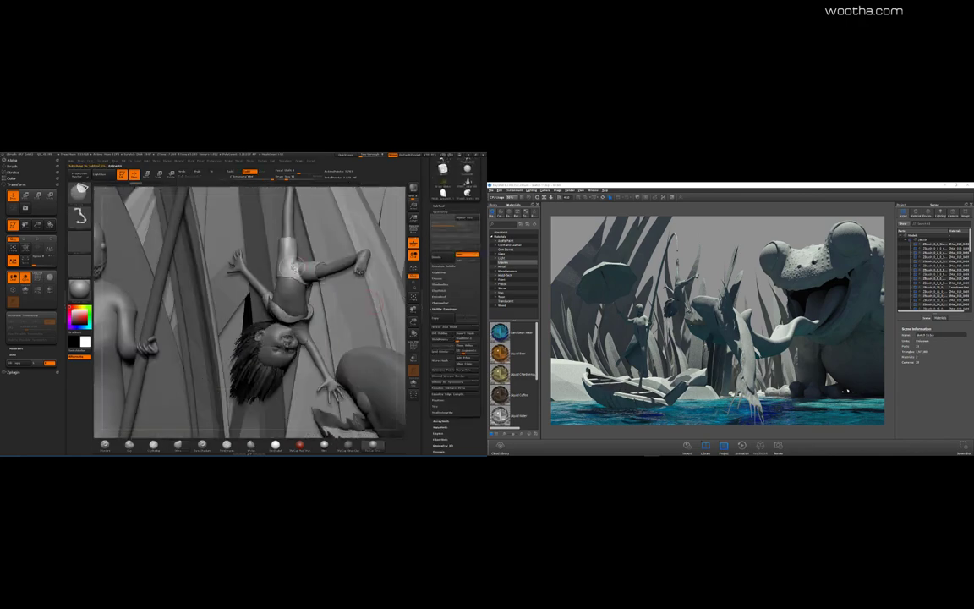
{"action": "key", "text": "b"}
{"action": "key", "text": "m"}
{"action": "key", "text": "v"}
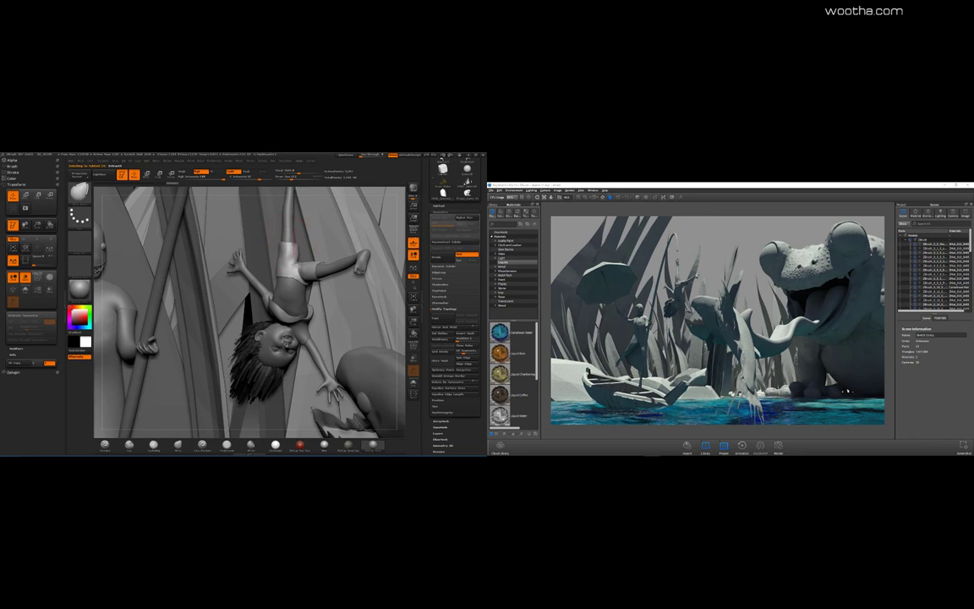
{"action": "key", "text": "space"}
{"action": "key", "text": "space"}
{"action": "left_click_drag", "start_coordinate": [288, 241], "coordinate": [289, 263]}
{"action": "key", "text": "space"}
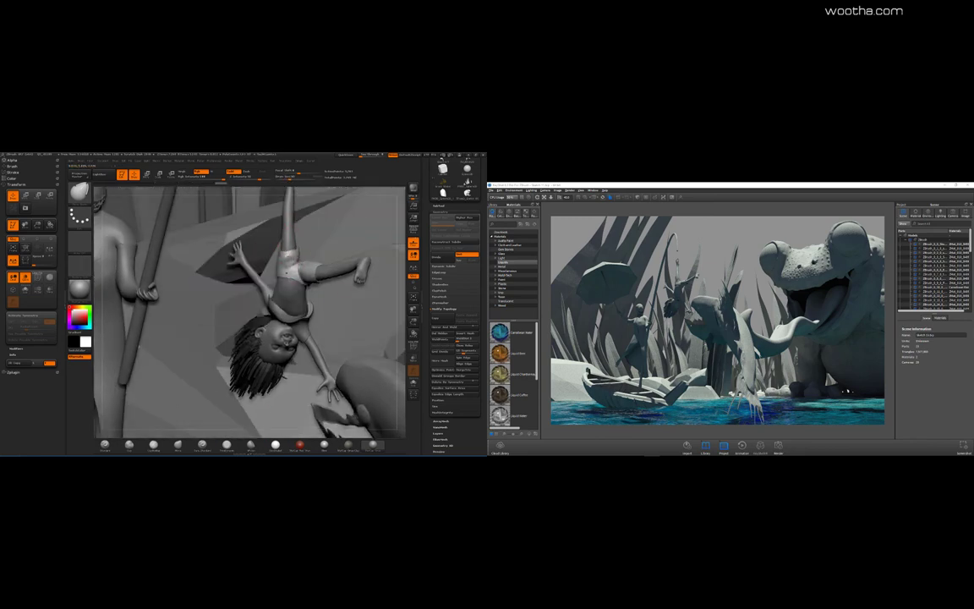
Step: Sculpt the first cloth folds across the leg and seat of the child's shorts with the Standard brush
{"action": "key", "text": "b"}
{"action": "key", "text": "s"}
{"action": "key", "text": "t"}
{"action": "left_click_drag", "start_coordinate": [407, 383], "coordinate": [382, 379]}
{"action": "key", "text": "space"}
{"action": "left_click_drag", "start_coordinate": [284, 287], "coordinate": [294, 288]}
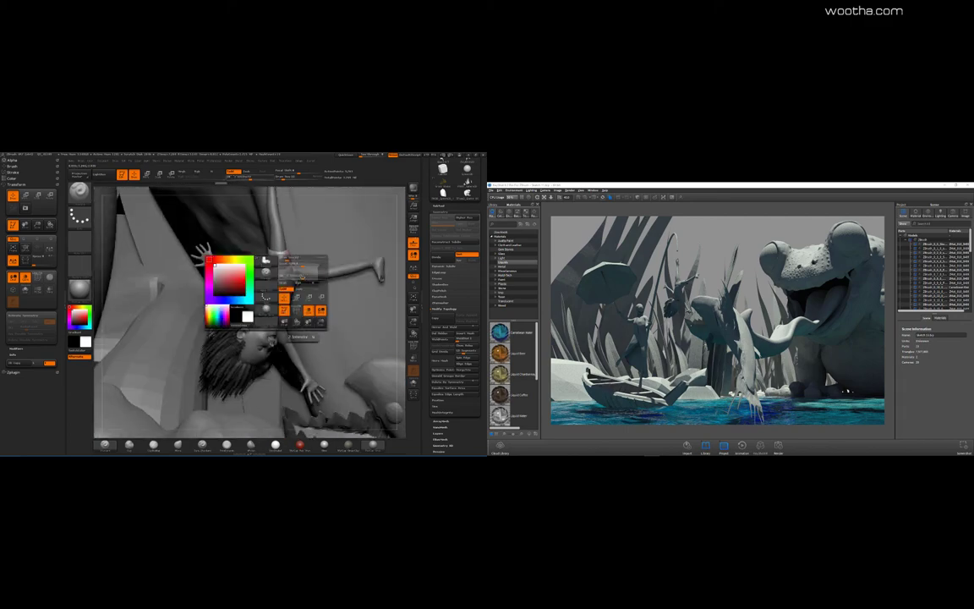
{"action": "key", "text": "space"}
{"action": "left_click_drag", "start_coordinate": [401, 309], "coordinate": [254, 267]}
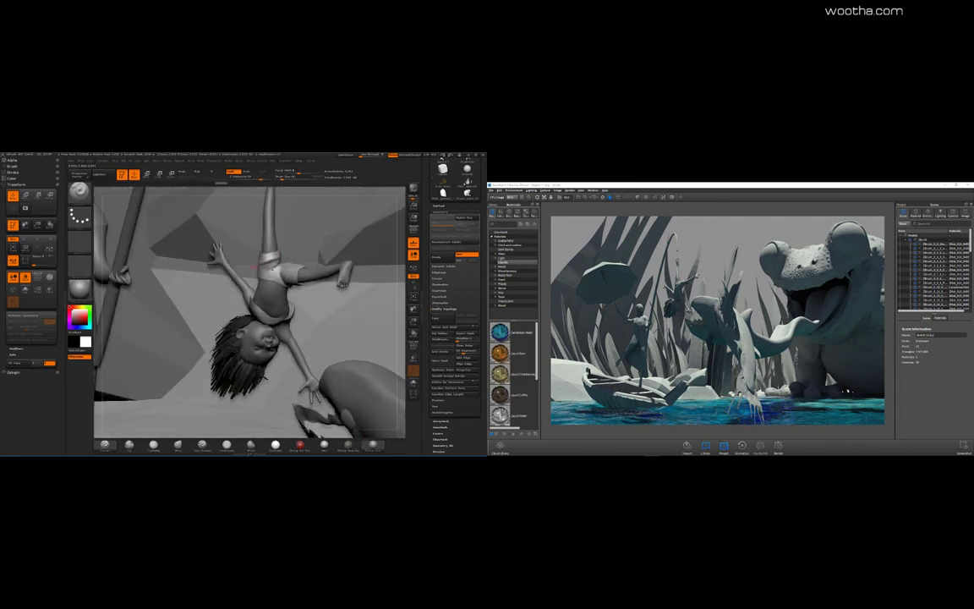
{"action": "left_click_drag", "start_coordinate": [400, 302], "coordinate": [293, 259]}
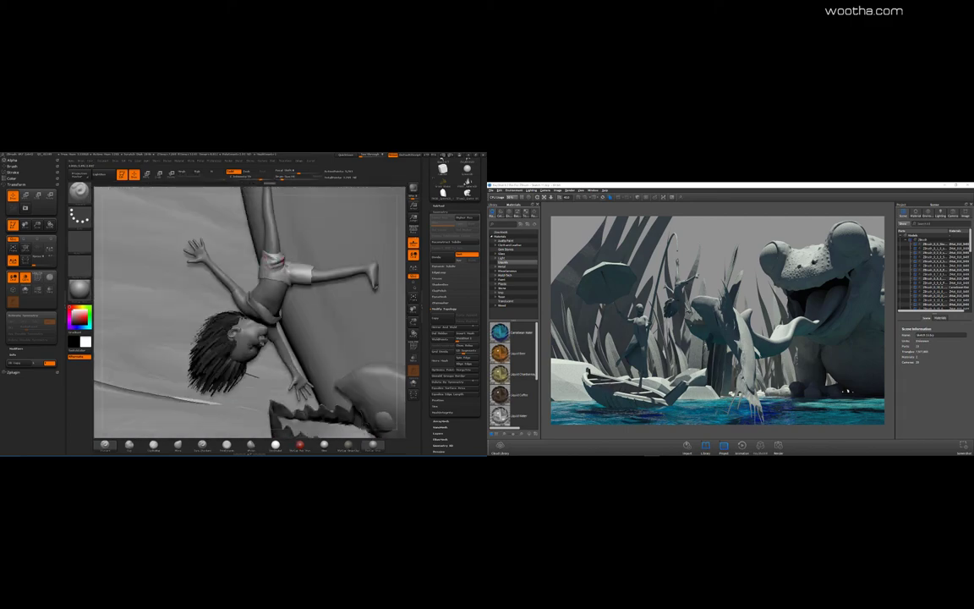
Step: Isolate the shorts, subdivide their mesh and deepen the wrinkles around both leg openings with the Standard brush
{"action": "left_click", "coordinate": [414, 382]}
{"action": "mouse_move", "coordinate": [239, 230]}
{"action": "left_mouse_down"}
{"action": "mouse_move", "coordinate": [284, 248]}
{"action": "mouse_move", "coordinate": [245, 254]}
{"action": "mouse_move", "coordinate": [259, 243]}
{"action": "mouse_move", "coordinate": [301, 251]}
{"action": "mouse_move", "coordinate": [253, 257]}
{"action": "mouse_move", "coordinate": [330, 263]}
{"action": "mouse_move", "coordinate": [305, 263]}
{"action": "mouse_move", "coordinate": [260, 286]}
{"action": "mouse_move", "coordinate": [294, 307]}
{"action": "left_mouse_up"}
{"action": "left_click", "coordinate": [413, 382]}
{"action": "left_click", "coordinate": [413, 382]}
{"action": "key", "text": "b"}
{"action": "key", "text": "s"}
{"action": "key", "text": "t"}
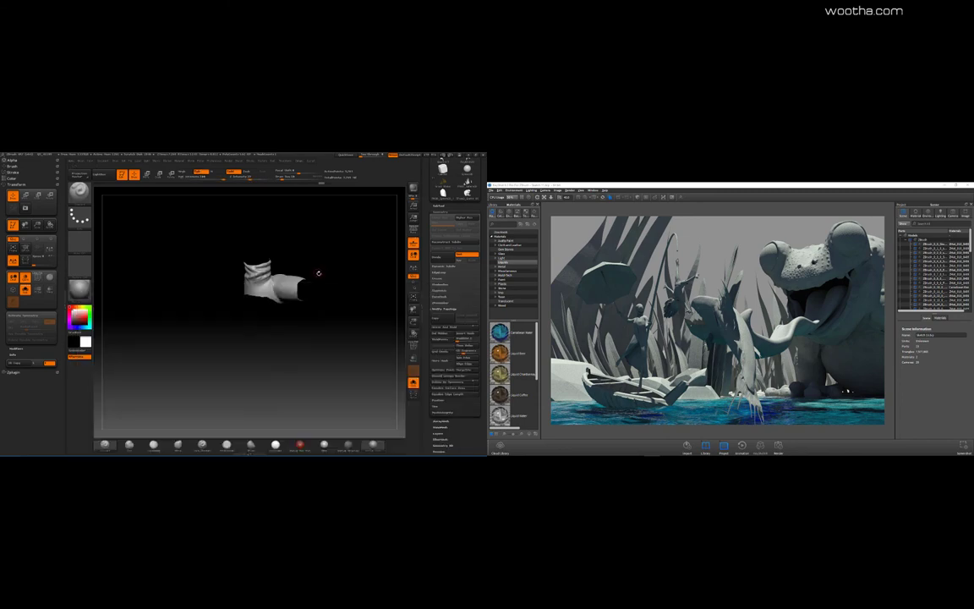
{"action": "key", "text": "space"}
{"action": "key", "text": "ctrl+d"}
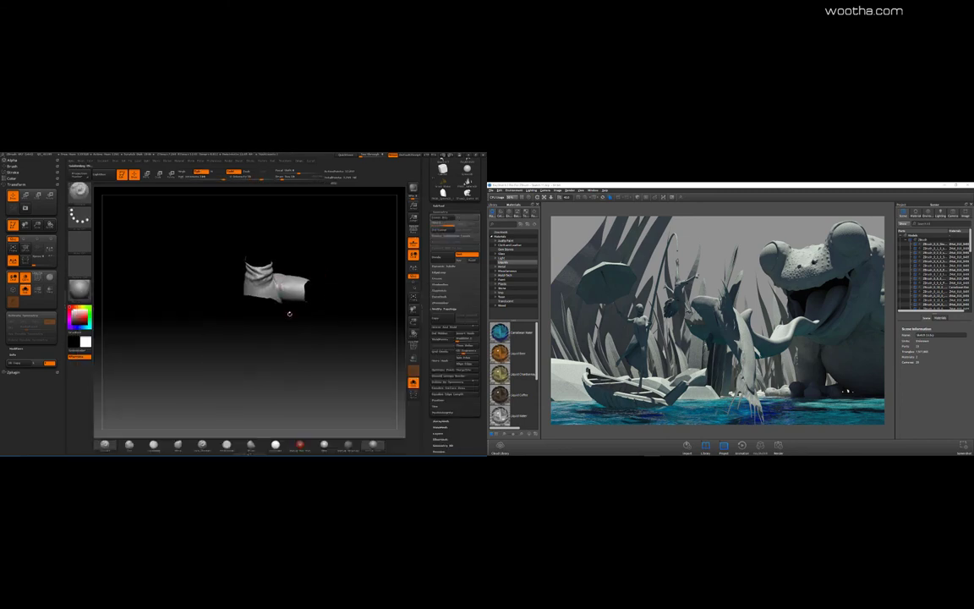
{"action": "left_click_drag", "start_coordinate": [345, 278], "coordinate": [276, 299]}
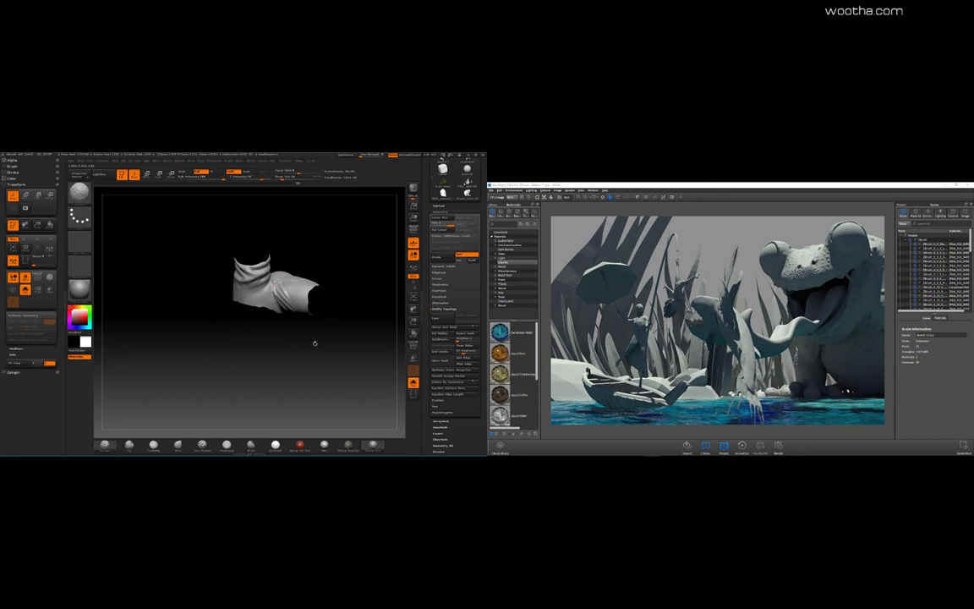
{"action": "left_click_drag", "start_coordinate": [314, 342], "coordinate": [315, 285]}
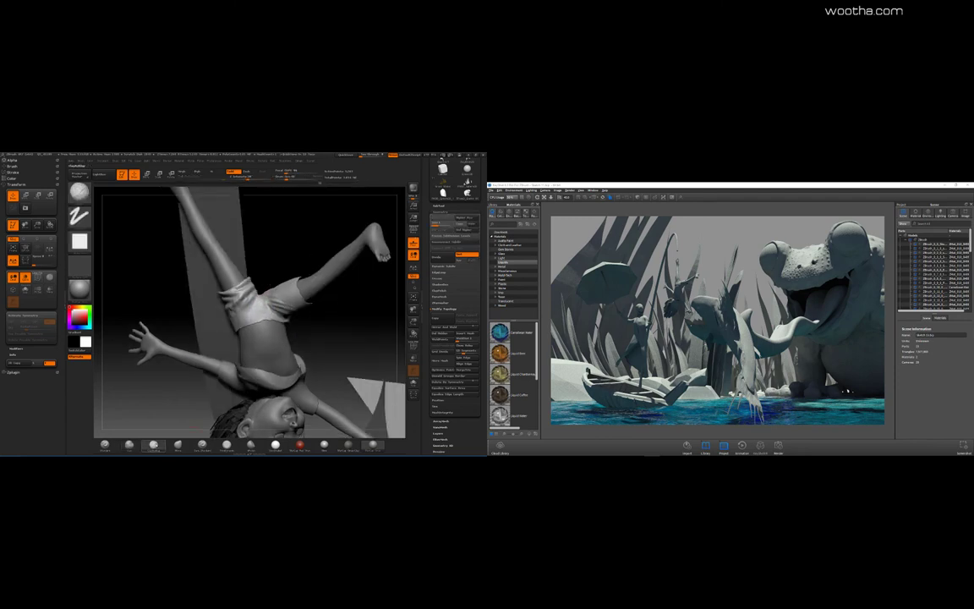
Step: Build up and refine the folds between the two legs of the shorts, checking them in isolation
{"action": "key", "text": "space"}
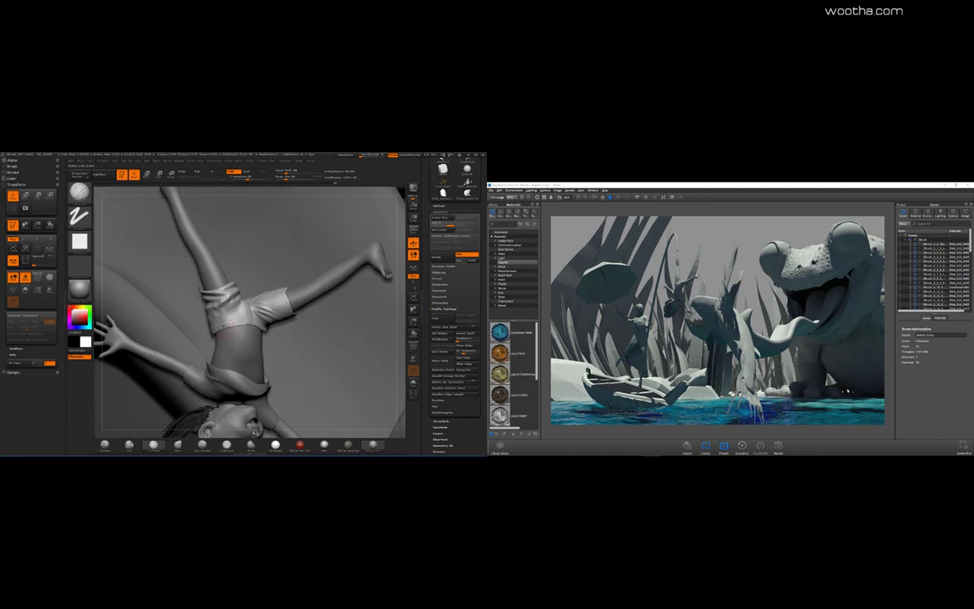
{"action": "left_click", "coordinate": [414, 382]}
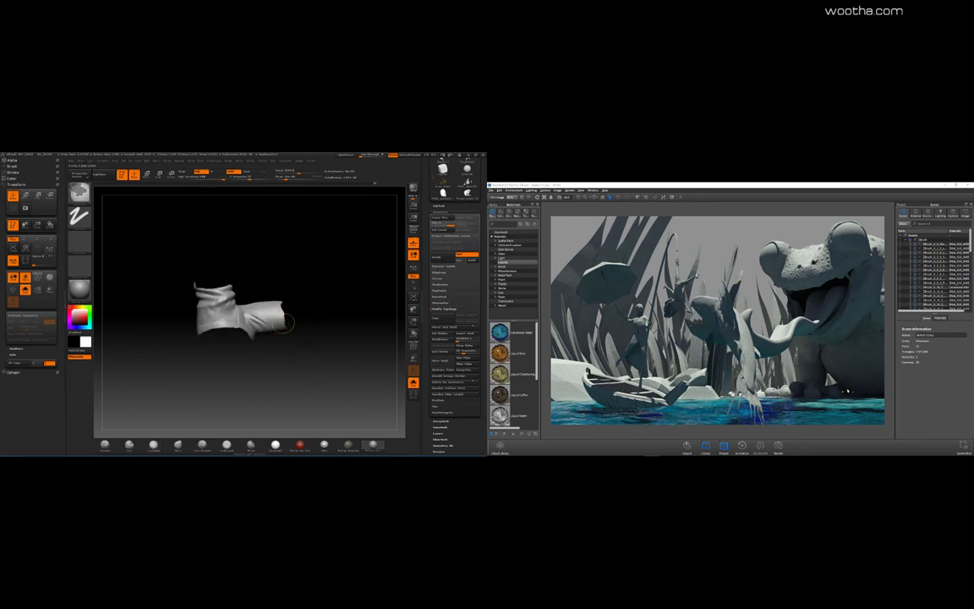
{"action": "left_click_drag", "start_coordinate": [296, 335], "coordinate": [298, 369]}
{"action": "left_click_drag", "start_coordinate": [294, 330], "coordinate": [262, 338]}
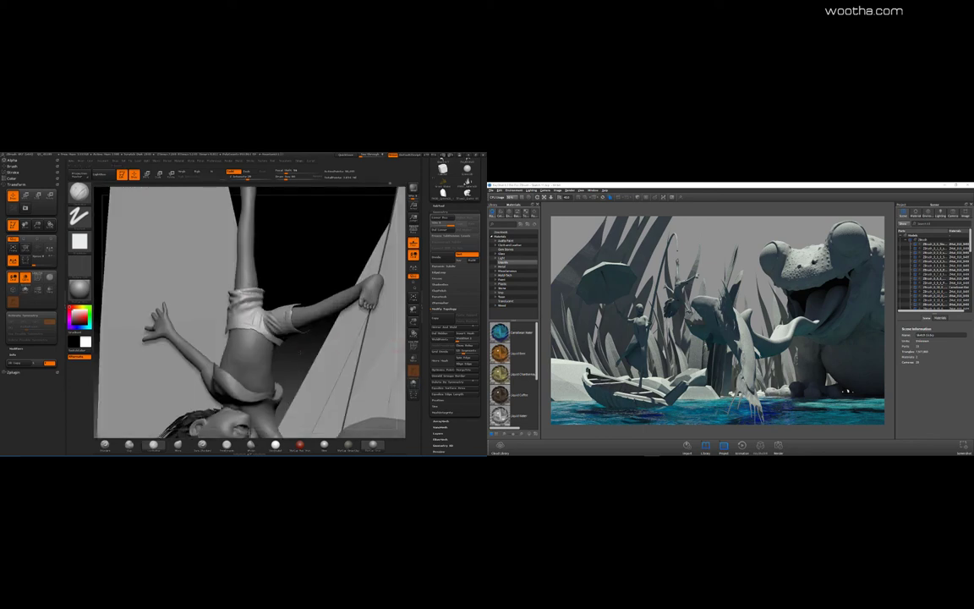
Step: Adjust the shape of the shorts around the bent leg and crotch with the Move brush
{"action": "left_click_drag", "start_coordinate": [296, 313], "coordinate": [278, 315]}
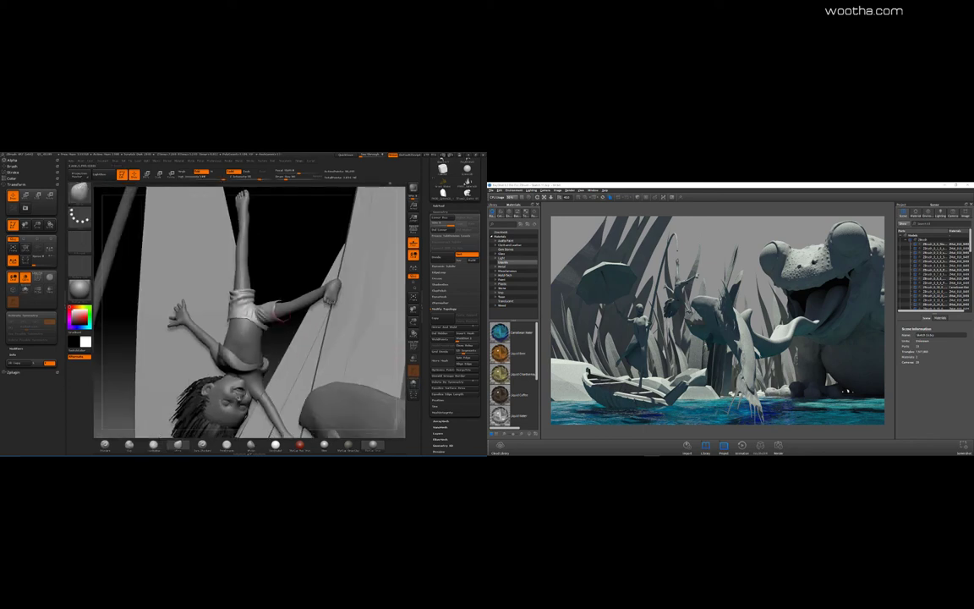
{"action": "right_click", "coordinate": [241, 331]}
{"action": "mouse_move", "coordinate": [288, 335]}
{"action": "right_mouse_down"}
{"action": "mouse_move", "coordinate": [254, 332]}
{"action": "mouse_move", "coordinate": [387, 339]}
{"action": "mouse_move", "coordinate": [245, 318]}
{"action": "mouse_move", "coordinate": [399, 347]}
{"action": "mouse_move", "coordinate": [389, 345]}
{"action": "right_mouse_up"}
{"action": "right_click", "coordinate": [237, 338]}
{"action": "left_click_drag", "start_coordinate": [389, 345], "coordinate": [260, 324]}
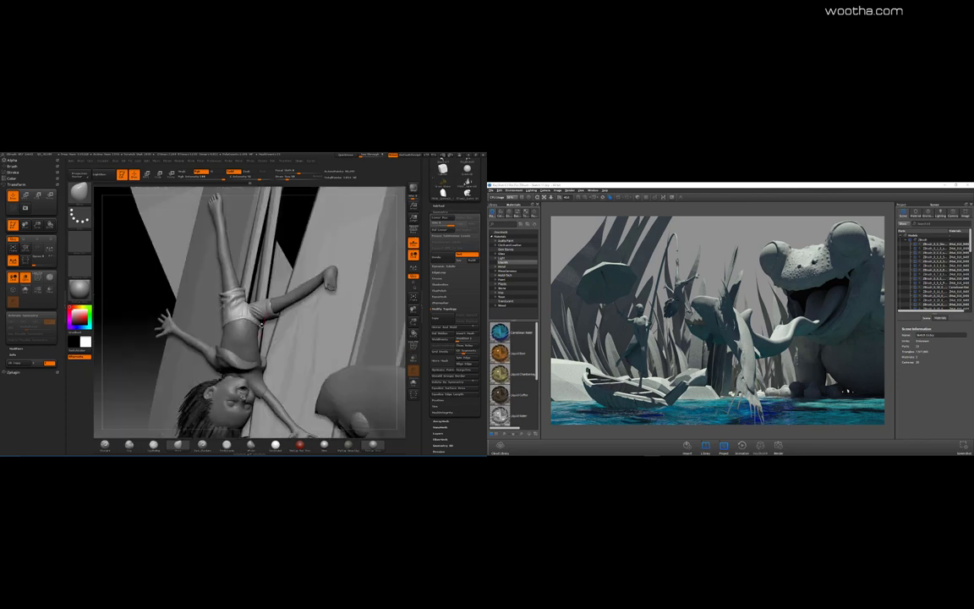
Step: Select the hanging child's shirt in the scene and isolate it for sculpting
{"action": "right_click_drag", "start_coordinate": [247, 312], "coordinate": [350, 256]}
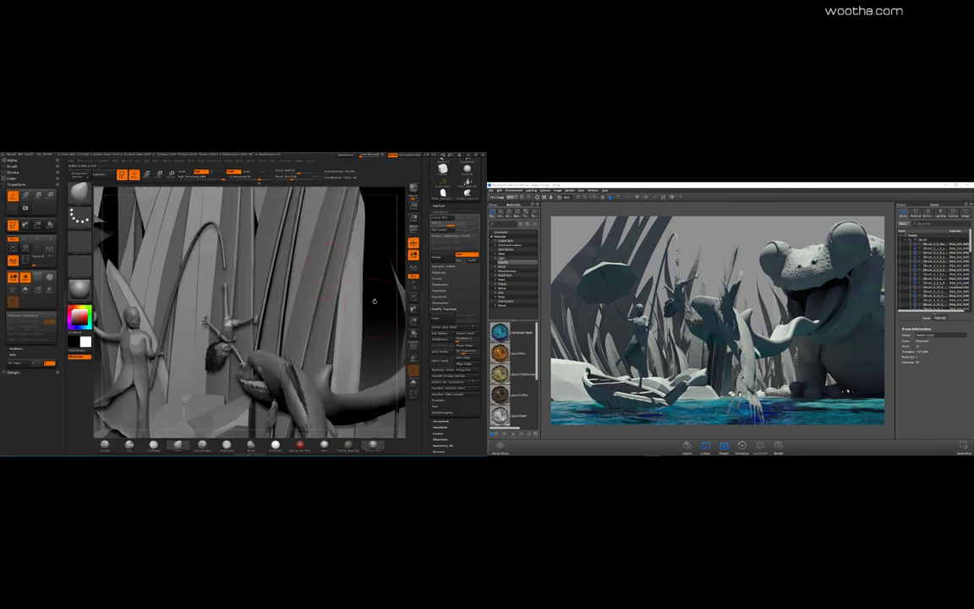
{"action": "right_click_drag", "start_coordinate": [373, 301], "coordinate": [321, 385], "text": "ctrl"}
{"action": "left_click", "coordinate": [271, 254], "text": "alt"}
{"action": "left_click", "coordinate": [264, 344], "text": "alt"}
{"action": "right_click_drag", "start_coordinate": [245, 340], "coordinate": [306, 339]}
{"action": "key", "text": "space"}
{"action": "left_click", "coordinate": [414, 383]}
{"action": "key", "text": "space"}
Step: Sculpt the first folds along the shirt's hem with the Standard brush and subdivide its mesh twice
{"action": "left_click_drag", "start_coordinate": [205, 302], "coordinate": [213, 298]}
{"action": "right_click_drag", "start_coordinate": [213, 297], "coordinate": [208, 301]}
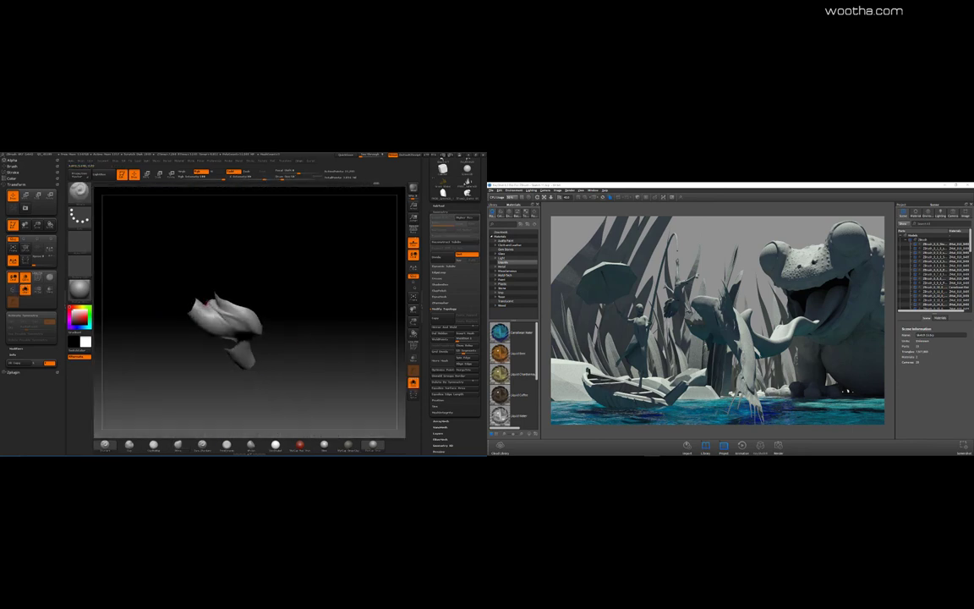
{"action": "right_click_drag", "start_coordinate": [273, 335], "coordinate": [257, 316]}
{"action": "left_click_drag", "start_coordinate": [237, 311], "coordinate": [217, 301]}
{"action": "mouse_move", "coordinate": [263, 319]}
{"action": "right_mouse_down"}
{"action": "mouse_move", "coordinate": [277, 301]}
{"action": "mouse_move", "coordinate": [258, 307]}
{"action": "right_mouse_up"}
{"action": "right_click_drag", "start_coordinate": [308, 282], "coordinate": [298, 289]}
{"action": "key", "text": "ctrl+d"}
{"action": "key", "text": "ctrl+d"}
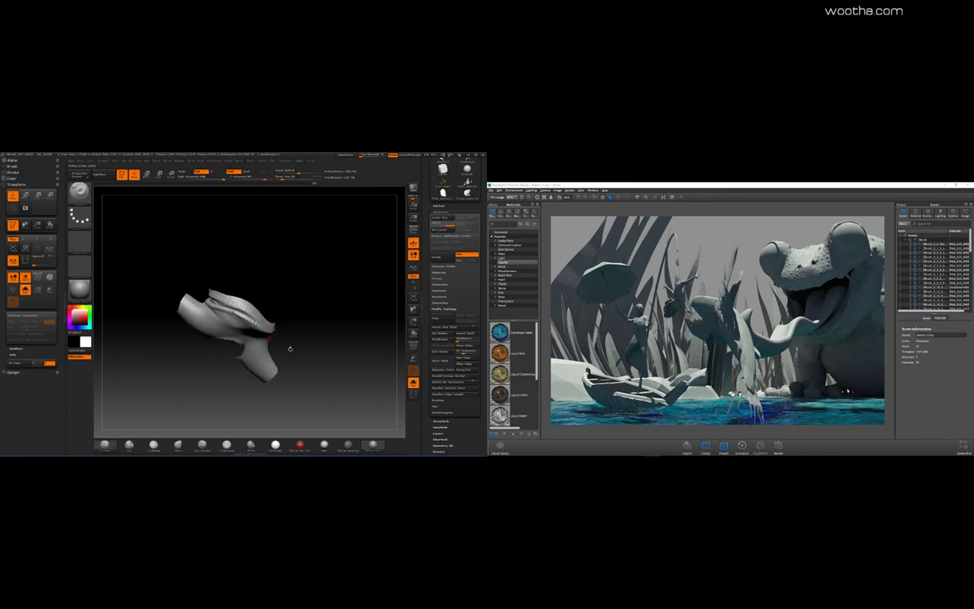
Step: Build up the folds across the subdivided shirt with the Standard brush
{"action": "right_click_drag", "start_coordinate": [290, 348], "coordinate": [315, 342]}
{"action": "left_click_drag", "start_coordinate": [228, 308], "coordinate": [236, 315]}
{"action": "right_click_drag", "start_coordinate": [287, 338], "coordinate": [269, 332]}
{"action": "left_click_drag", "start_coordinate": [244, 312], "coordinate": [254, 319]}
{"action": "mouse_move", "coordinate": [269, 328]}
{"action": "right_mouse_down"}
{"action": "mouse_move", "coordinate": [249, 314]}
{"action": "mouse_move", "coordinate": [254, 299]}
{"action": "right_mouse_up"}
Step: Change the Standard brush's stroke type to FreeHand and sculpt a fold on the shirt with it
{"action": "left_click", "coordinate": [12, 167]}
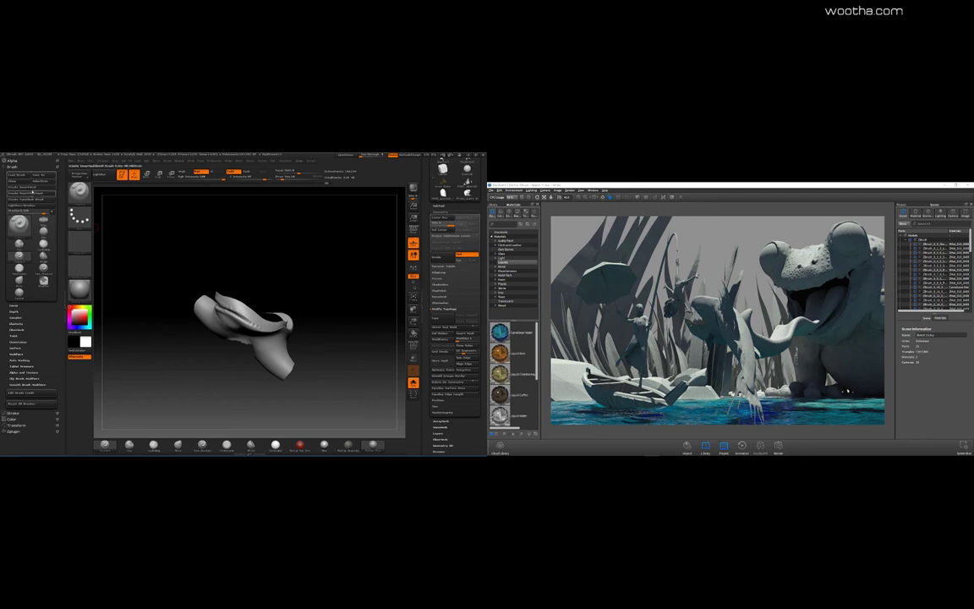
{"action": "left_click", "coordinate": [79, 216]}
{"action": "left_click", "coordinate": [159, 221]}
{"action": "right_click_drag", "start_coordinate": [298, 332], "coordinate": [269, 337]}
{"action": "left_click_drag", "start_coordinate": [212, 298], "coordinate": [222, 303]}
Step: Raise the gravity strength in the Standard brush's depth settings and continue a shirt fold with it
{"action": "left_click", "coordinate": [15, 317]}
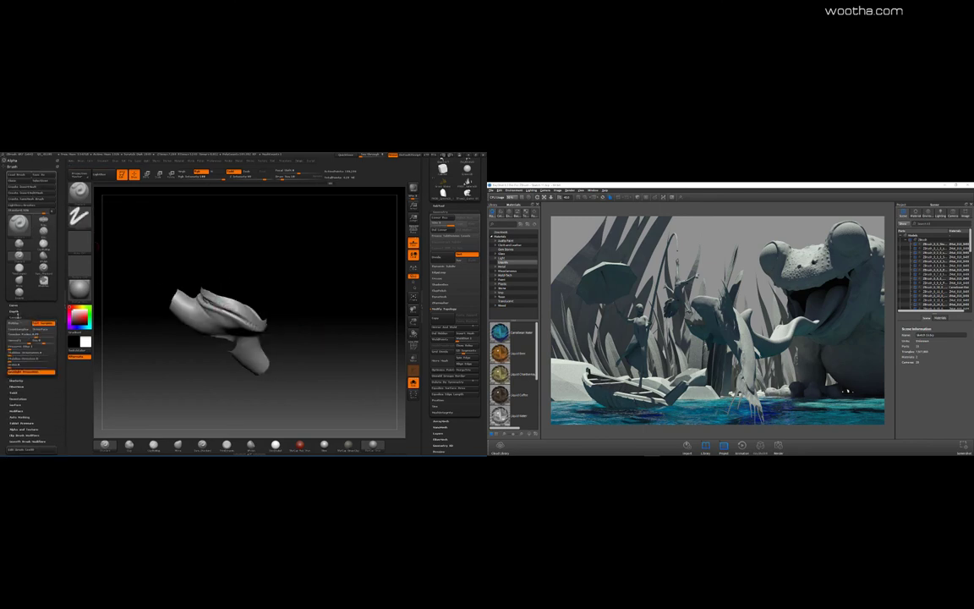
{"action": "left_click", "coordinate": [14, 312]}
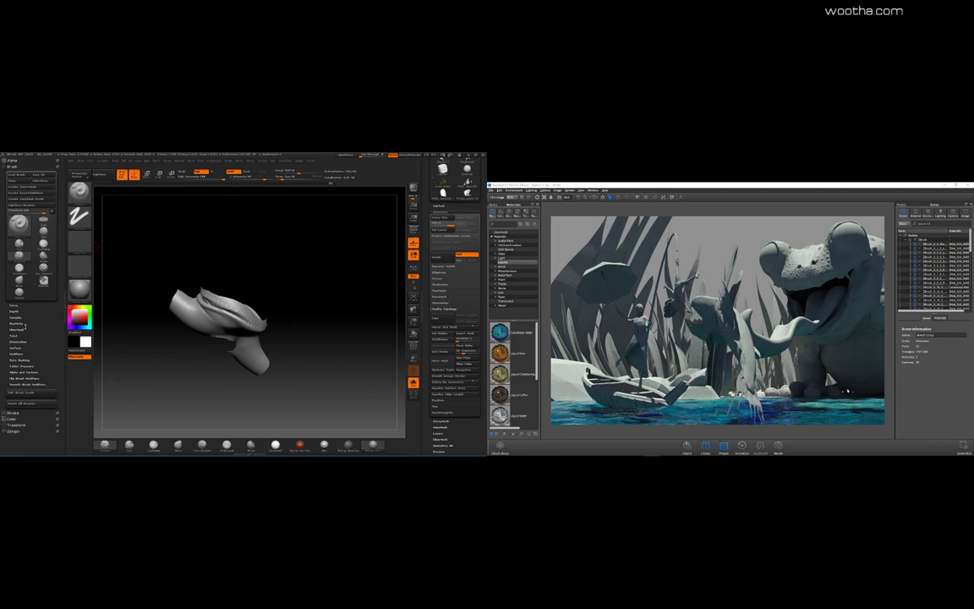
{"action": "left_click", "coordinate": [14, 317]}
{"action": "left_click", "coordinate": [14, 316]}
{"action": "left_click", "coordinate": [14, 312]}
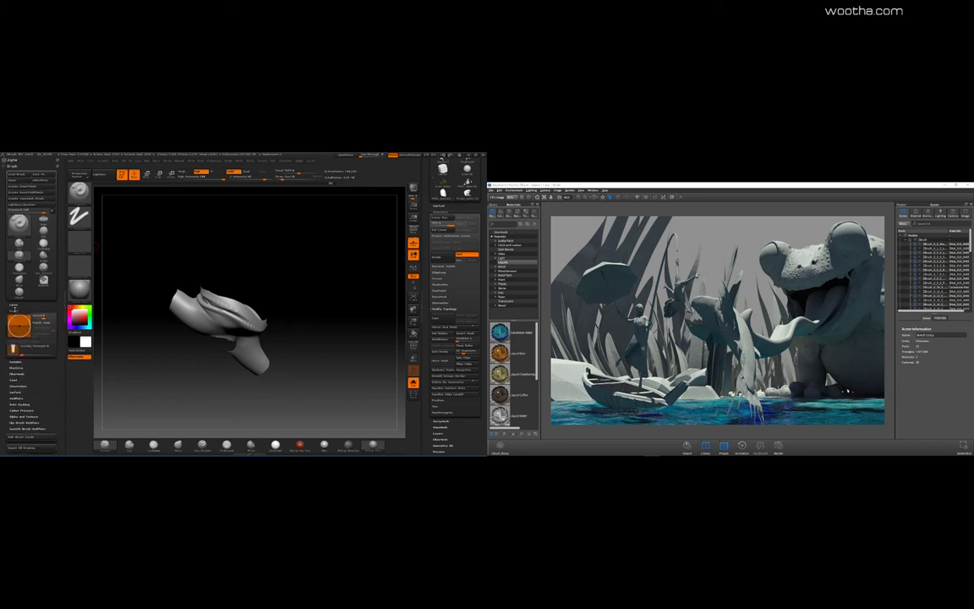
{"action": "left_click", "coordinate": [33, 349]}
{"action": "left_click_drag", "start_coordinate": [190, 267], "coordinate": [216, 272]}
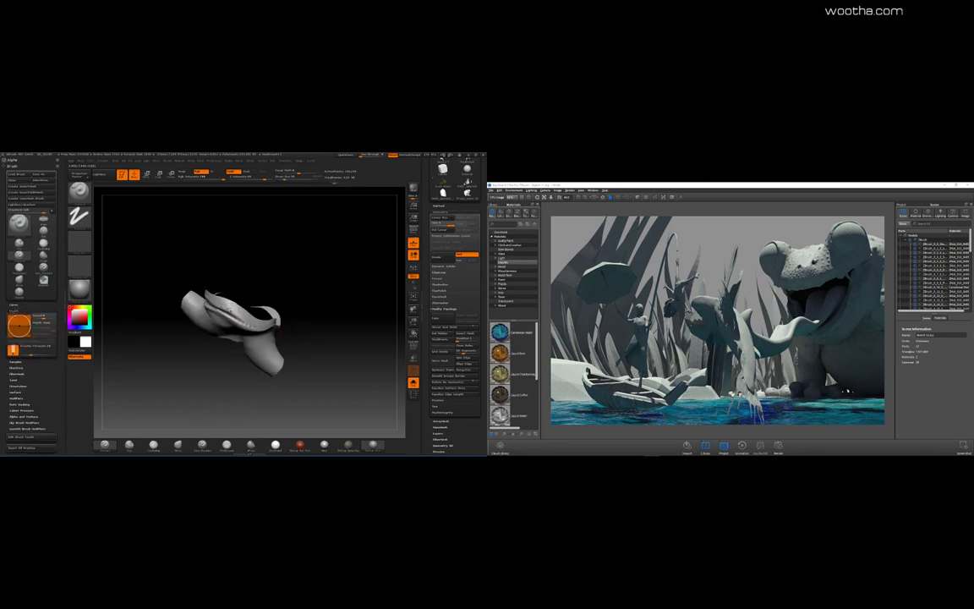
{"action": "left_click_drag", "start_coordinate": [296, 305], "coordinate": [335, 363]}
Step: Adjust the volume of the folds around the shirt's hem opening
{"action": "key", "text": "b"}
{"action": "key", "text": "m"}
{"action": "key", "text": "v"}
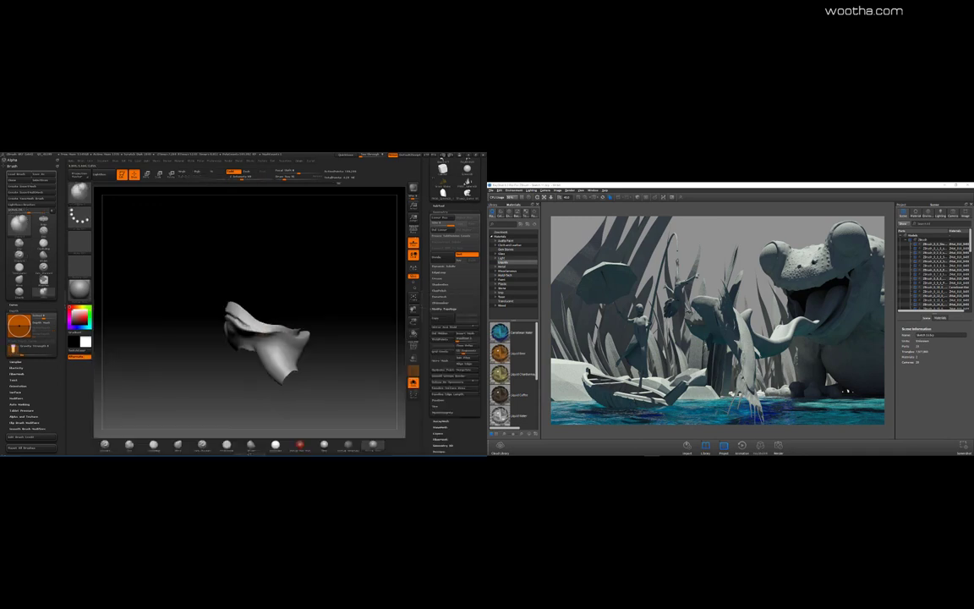
{"action": "left_click_drag", "start_coordinate": [257, 320], "coordinate": [272, 333]}
{"action": "left_click_drag", "start_coordinate": [325, 372], "coordinate": [353, 330]}
Step: Turn on double-sided display for the shirt so the inside of its openings is drawn
{"action": "left_click_drag", "start_coordinate": [470, 372], "coordinate": [470, 237]}
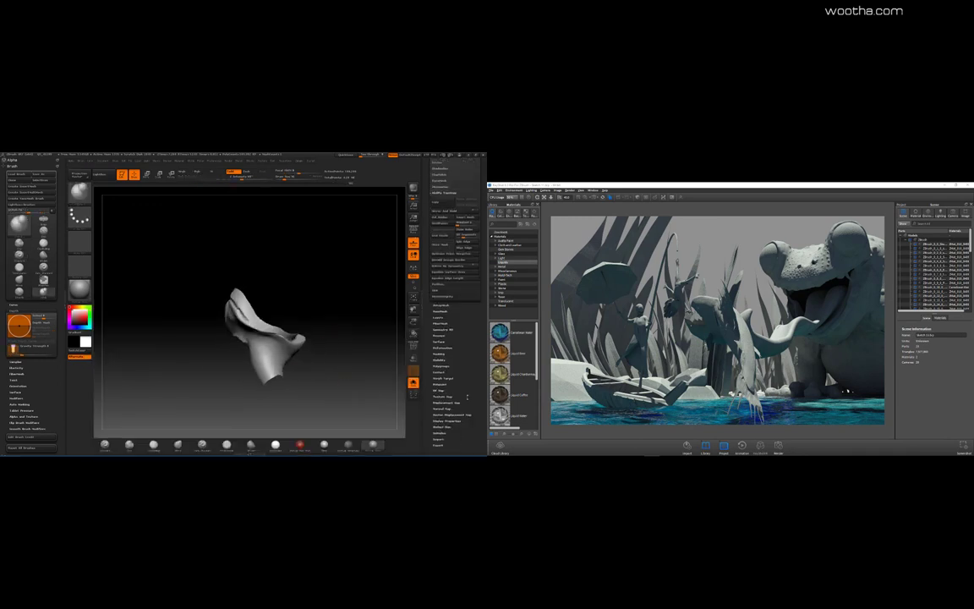
{"action": "left_click", "coordinate": [449, 394]}
{"action": "left_click_drag", "start_coordinate": [257, 281], "coordinate": [267, 277]}
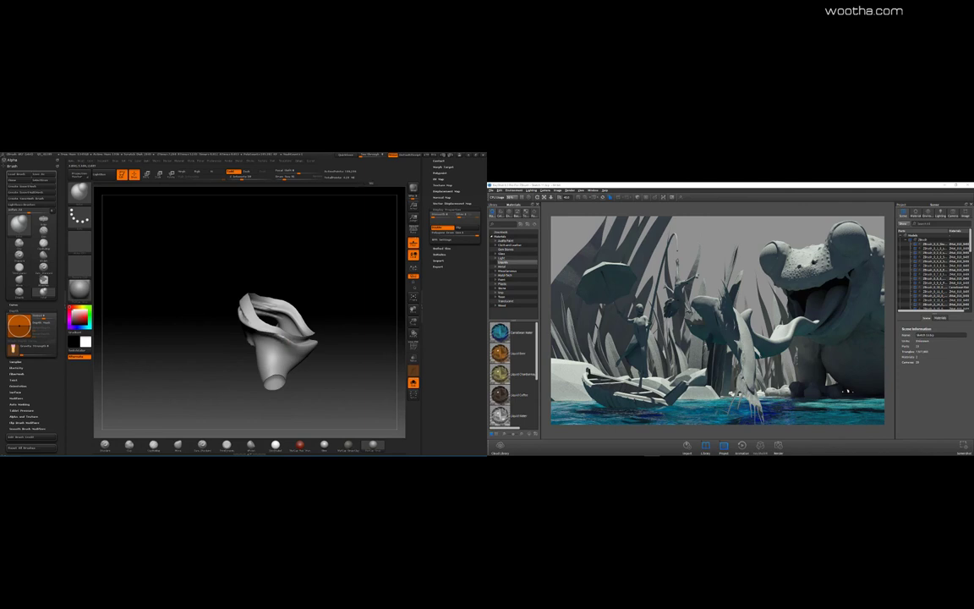
{"action": "mouse_move", "coordinate": [343, 355]}
{"action": "left_mouse_down"}
{"action": "mouse_move", "coordinate": [300, 365]}
{"action": "mouse_move", "coordinate": [323, 303]}
{"action": "mouse_move", "coordinate": [295, 292]}
{"action": "mouse_move", "coordinate": [292, 300]}
{"action": "mouse_move", "coordinate": [334, 325]}
{"action": "mouse_move", "coordinate": [305, 313]}
{"action": "left_mouse_up"}
Step: Sculpt wrinkles around the shirt's sleeve with the gravity-weighted Standard brush and smooth them
{"action": "key", "text": "space"}
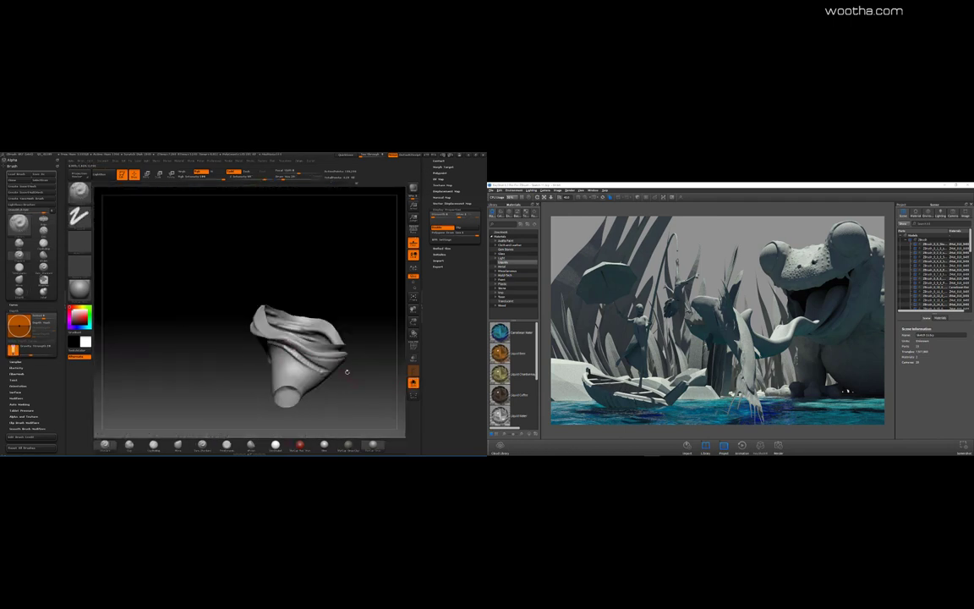
{"action": "mouse_move", "coordinate": [211, 372]}
{"action": "left_mouse_down"}
{"action": "mouse_move", "coordinate": [245, 406]}
{"action": "mouse_move", "coordinate": [224, 397]}
{"action": "mouse_move", "coordinate": [234, 405]}
{"action": "mouse_move", "coordinate": [217, 355]}
{"action": "mouse_move", "coordinate": [227, 380]}
{"action": "mouse_move", "coordinate": [200, 356]}
{"action": "mouse_move", "coordinate": [226, 385]}
{"action": "left_mouse_up"}
{"action": "left_click_drag", "start_coordinate": [365, 361], "coordinate": [246, 361]}
{"action": "key", "text": "shift"}
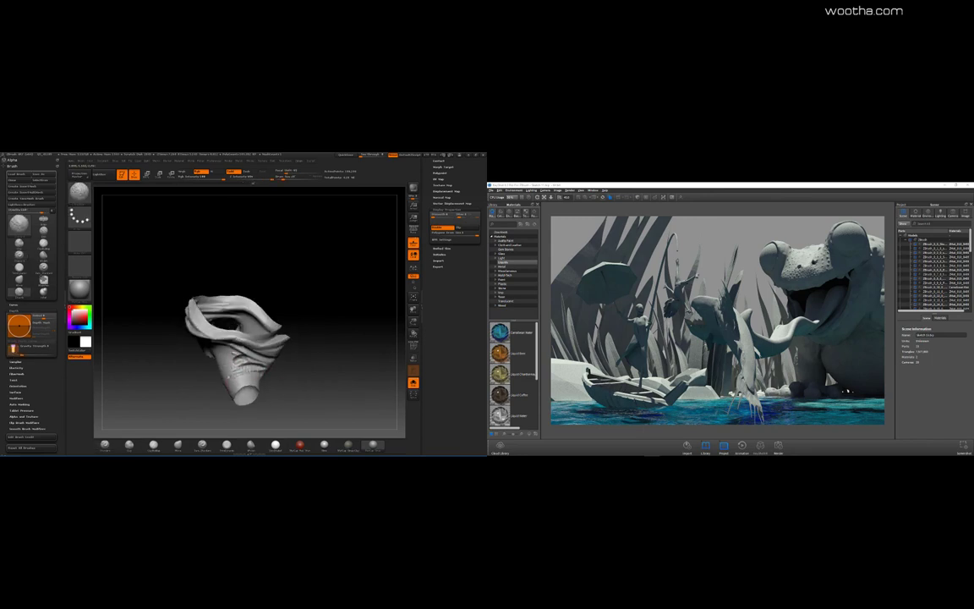
{"action": "mouse_move", "coordinate": [304, 386]}
{"action": "left_mouse_down"}
{"action": "mouse_move", "coordinate": [275, 351]}
{"action": "mouse_move", "coordinate": [296, 408]}
{"action": "left_mouse_up"}
{"action": "left_click_drag", "start_coordinate": [240, 359], "coordinate": [228, 350], "text": "shift"}
Step: Add folds around the shirt's neck opening and between both sleeves, smoothing the rough spots
{"action": "left_click_drag", "start_coordinate": [230, 408], "coordinate": [225, 366]}
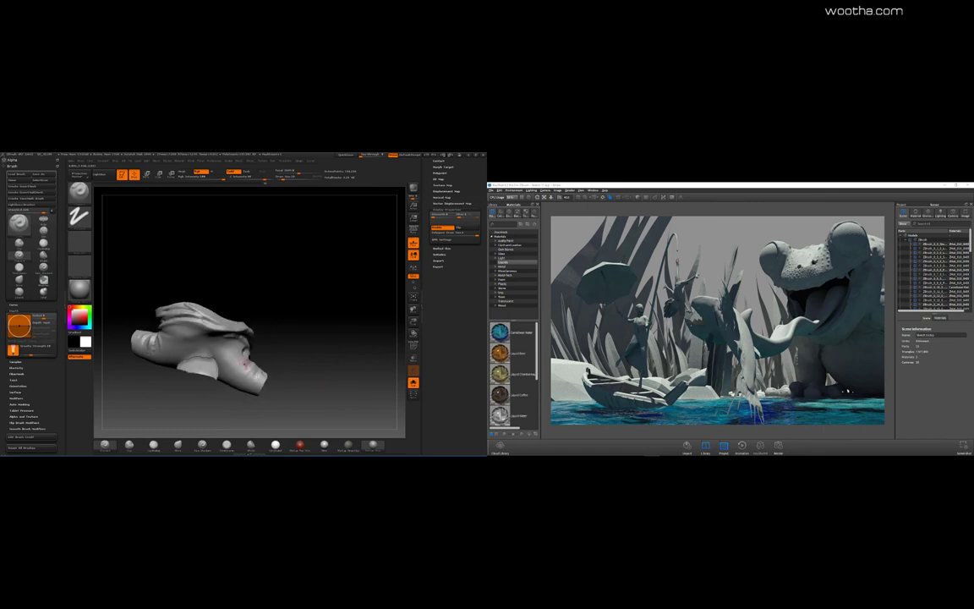
{"action": "left_click_drag", "start_coordinate": [208, 318], "coordinate": [211, 321]}
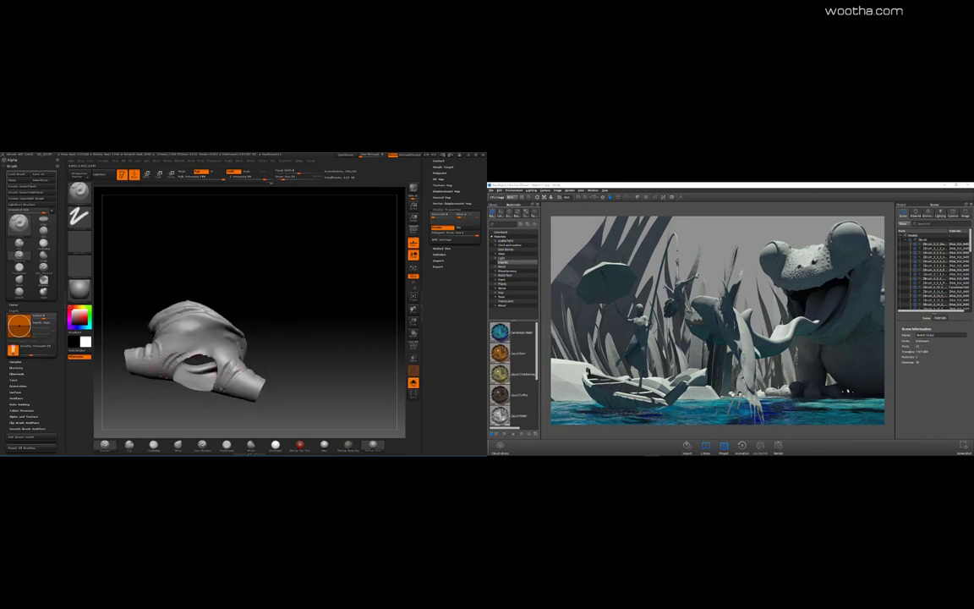
{"action": "key", "text": "ctrl+z"}
{"action": "left_click_drag", "start_coordinate": [194, 348], "coordinate": [220, 356]}
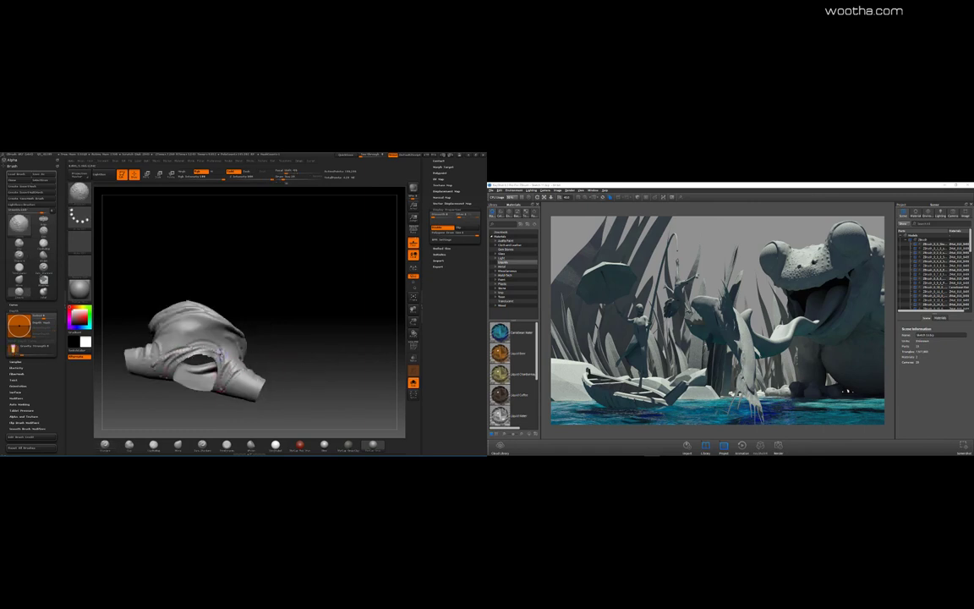
{"action": "left_click_drag", "start_coordinate": [203, 414], "coordinate": [233, 410]}
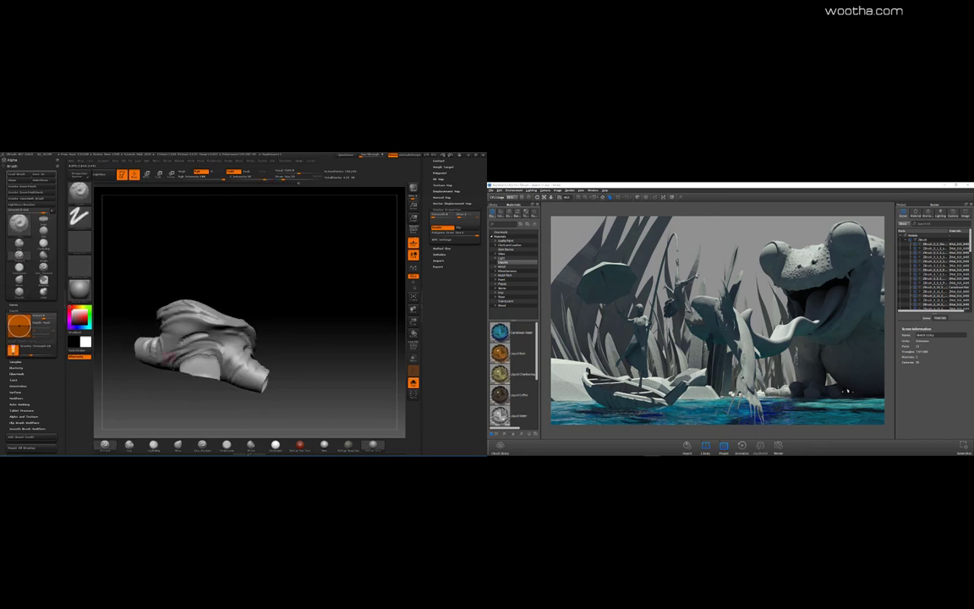
{"action": "key", "text": "shift"}
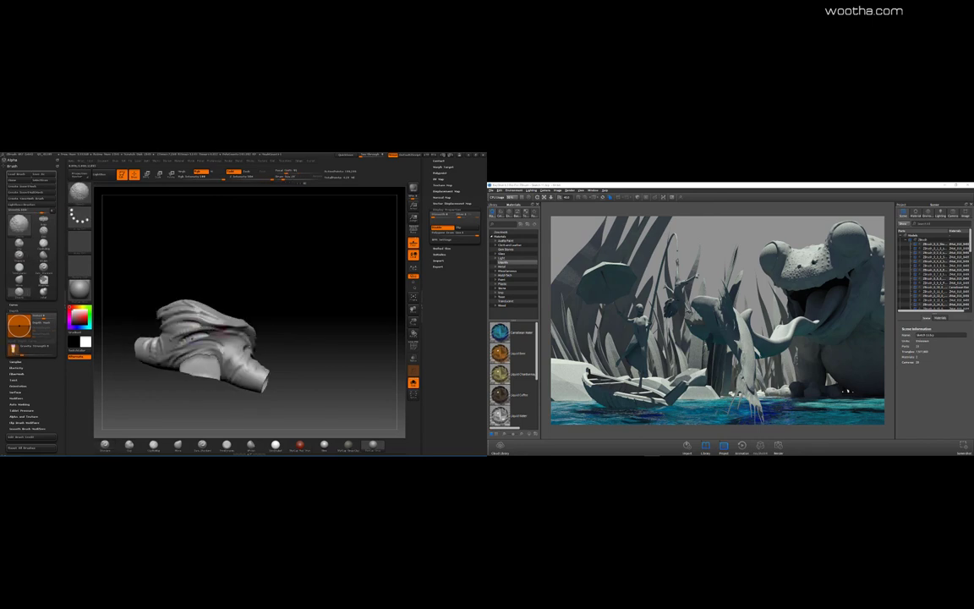
{"action": "mouse_move", "coordinate": [203, 414]}
{"action": "left_mouse_down"}
{"action": "mouse_move", "coordinate": [246, 404]}
{"action": "mouse_move", "coordinate": [216, 406]}
{"action": "mouse_move", "coordinate": [185, 383]}
{"action": "mouse_move", "coordinate": [182, 410]}
{"action": "mouse_move", "coordinate": [159, 404]}
{"action": "mouse_move", "coordinate": [190, 410]}
{"action": "mouse_move", "coordinate": [250, 342]}
{"action": "mouse_move", "coordinate": [237, 363]}
{"action": "mouse_move", "coordinate": [282, 344]}
{"action": "mouse_move", "coordinate": [219, 336]}
{"action": "left_mouse_up"}
Step: Sharpen the creases between the shirt's folds with the Dam_Standard brush, smoothing between strokes
{"action": "left_click", "coordinate": [251, 445]}
{"action": "key", "text": "space"}
{"action": "key", "text": "shift"}
{"action": "key", "text": "space"}
{"action": "key", "text": "space"}
{"action": "key", "text": "shift"}
{"action": "left_click", "coordinate": [202, 444]}
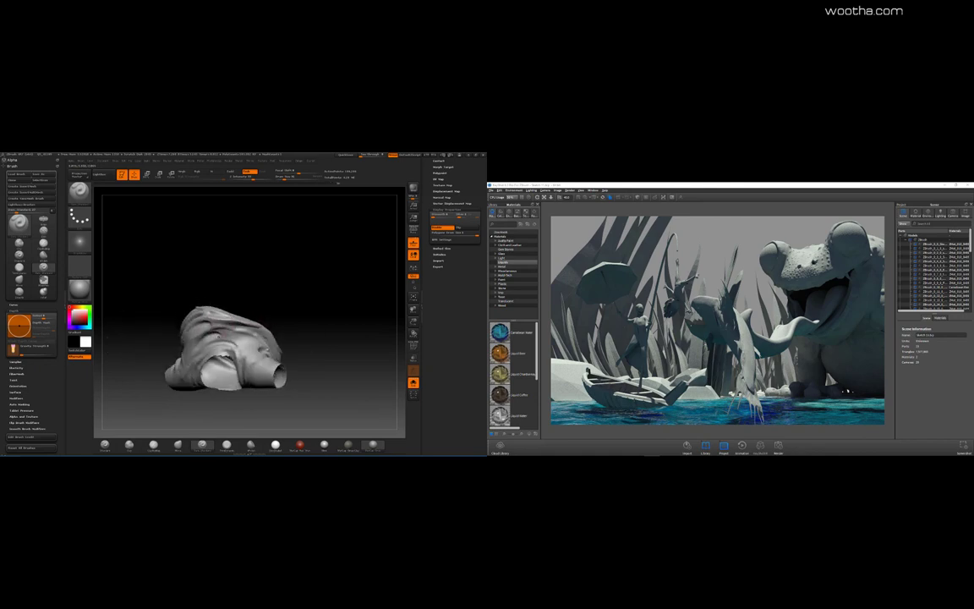
{"action": "mouse_move", "coordinate": [329, 351]}
{"action": "left_mouse_down"}
{"action": "mouse_move", "coordinate": [296, 372]}
{"action": "mouse_move", "coordinate": [254, 366]}
{"action": "left_mouse_up"}
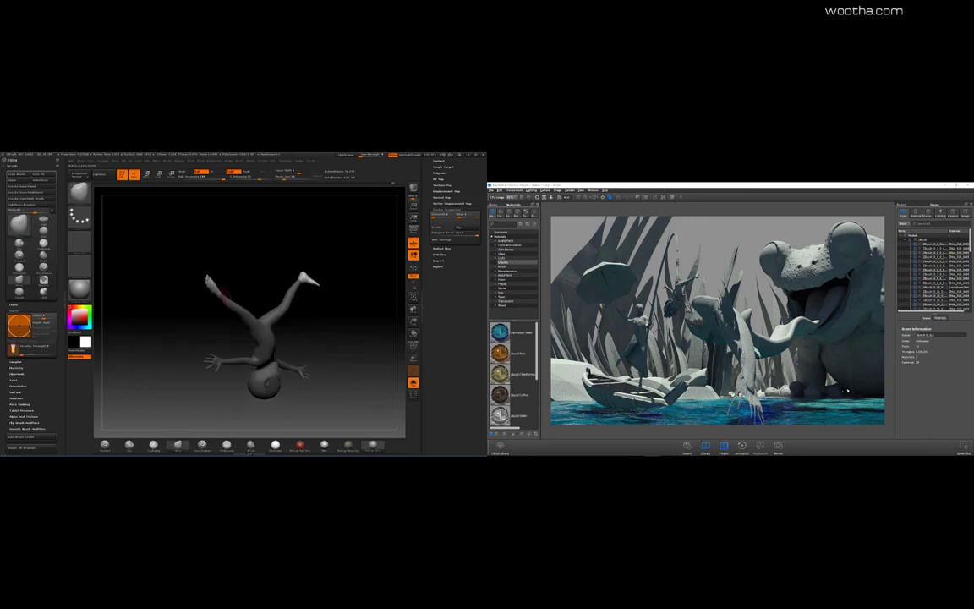
Step: Mask the isolated child's body except the bent leg's foot and open the deformation settings
{"action": "left_click_drag", "start_coordinate": [236, 287], "coordinate": [289, 289]}
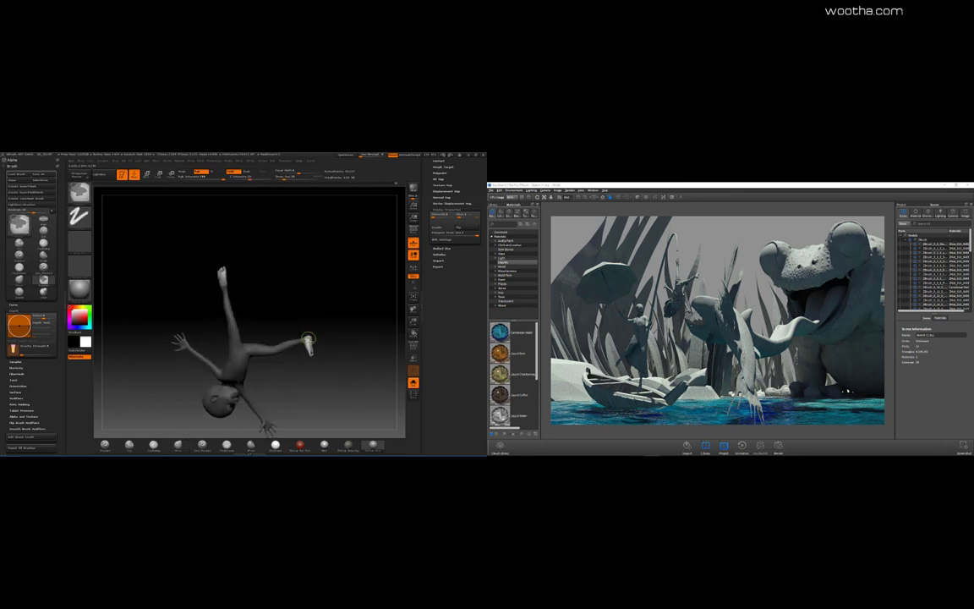
{"action": "left_click_drag", "start_coordinate": [306, 340], "coordinate": [347, 311], "text": "shift"}
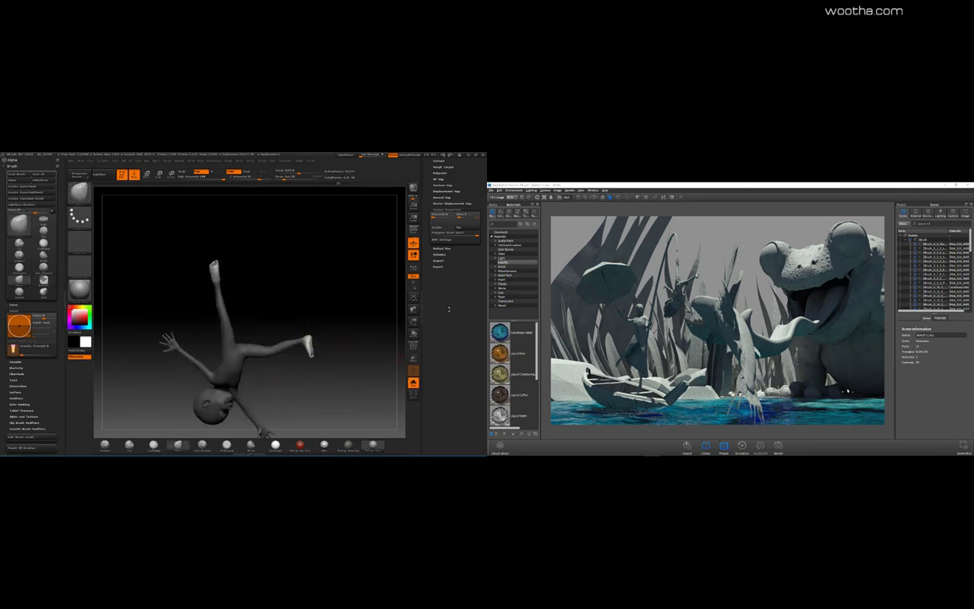
{"action": "left_click_drag", "start_coordinate": [449, 310], "coordinate": [449, 333]}
{"action": "left_click", "coordinate": [444, 197]}
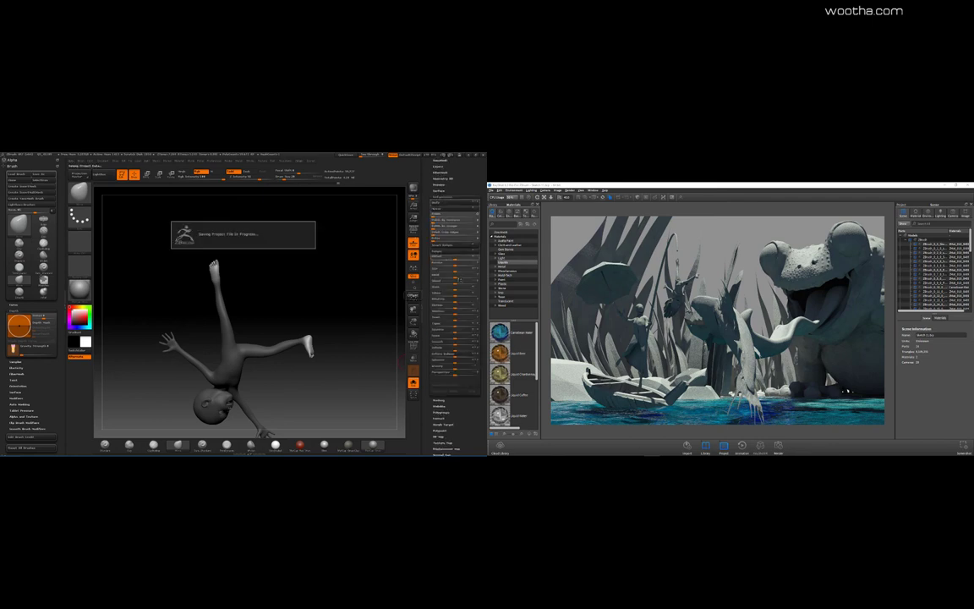
Step: Adjust the shape of the child's unmasked foot and toes with the Move brush
{"action": "right_click", "coordinate": [318, 399]}
{"action": "left_click_drag", "start_coordinate": [305, 399], "coordinate": [338, 396]}
{"action": "mouse_move", "coordinate": [240, 282]}
{"action": "left_mouse_down", "text": "shift"}
{"action": "mouse_move", "coordinate": [268, 299]}
{"action": "mouse_move", "coordinate": [266, 322]}
{"action": "mouse_move", "coordinate": [232, 341]}
{"action": "left_mouse_up", "text": "shift"}
{"action": "key", "text": "b"}
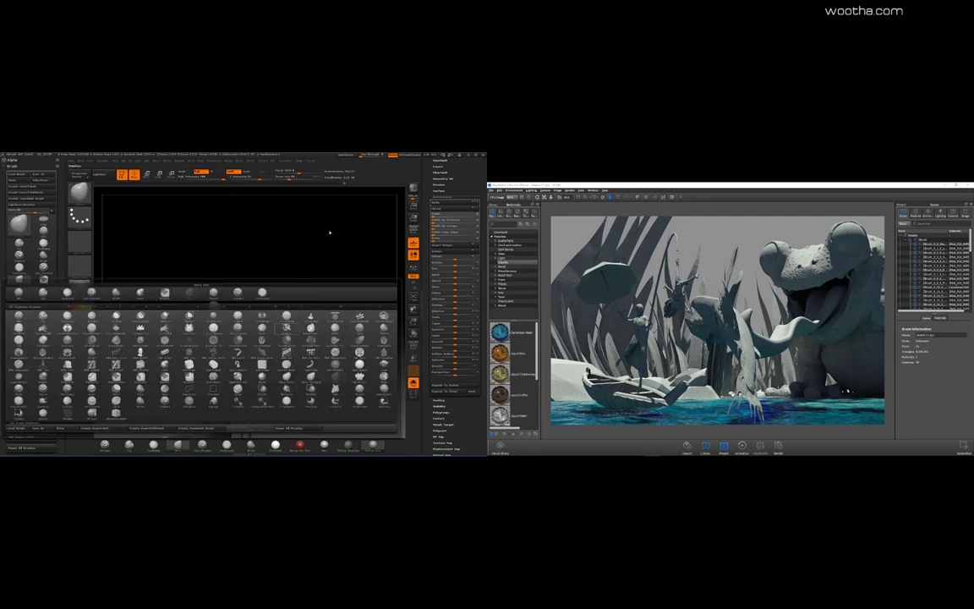
{"action": "key", "text": "s"}
{"action": "key", "text": "t"}
{"action": "key", "text": "b"}
{"action": "key", "text": "m"}
{"action": "key", "text": "v"}
{"action": "mouse_move", "coordinate": [256, 304]}
{"action": "left_mouse_down"}
{"action": "mouse_move", "coordinate": [214, 304]}
{"action": "mouse_move", "coordinate": [225, 308]}
{"action": "mouse_move", "coordinate": [228, 296]}
{"action": "mouse_move", "coordinate": [321, 369]}
{"action": "mouse_move", "coordinate": [343, 295]}
{"action": "mouse_move", "coordinate": [285, 282]}
{"action": "mouse_move", "coordinate": [245, 332]}
{"action": "left_mouse_up"}
{"action": "key", "text": "space"}
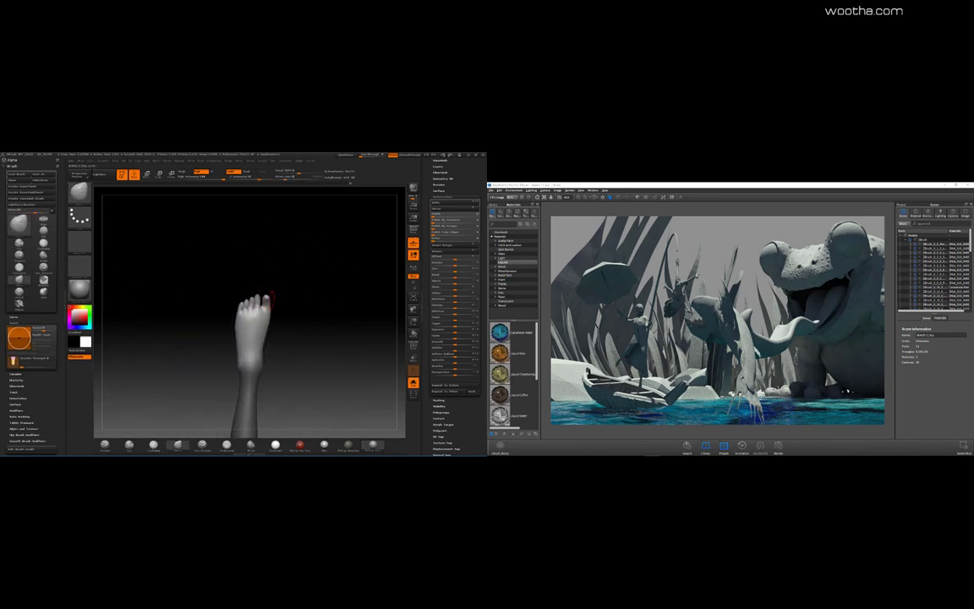
Step: Try smoothing the foot with the Polish and Polish By Groups deformations, undoing the last change
{"action": "key", "text": "ctrl"}
{"action": "key", "text": "b"}
{"action": "key", "text": "m"}
{"action": "key", "text": "v"}
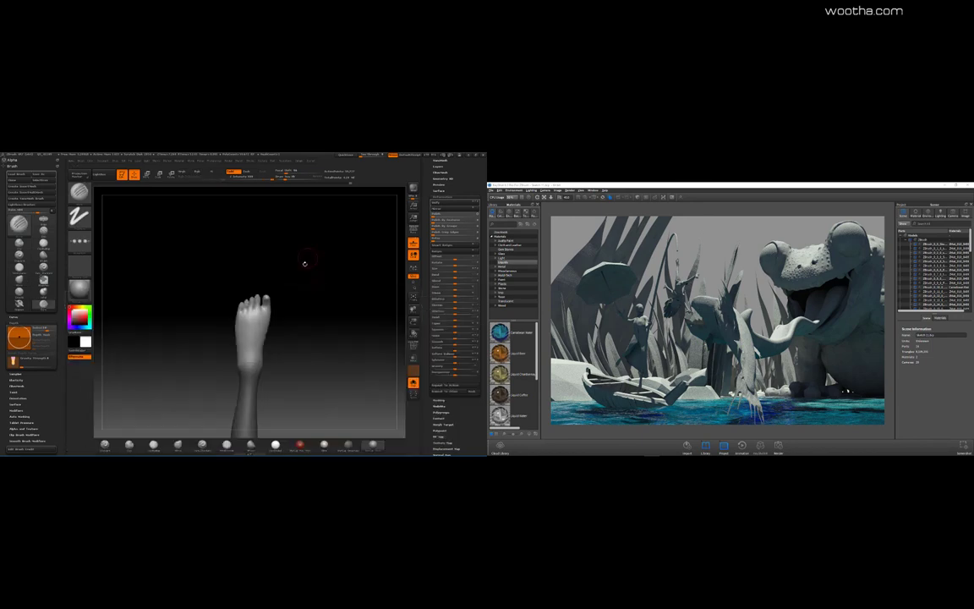
{"action": "left_click_drag", "start_coordinate": [435, 216], "coordinate": [457, 216]}
{"action": "left_click_drag", "start_coordinate": [330, 336], "coordinate": [360, 275], "text": "alt"}
{"action": "left_click_drag", "start_coordinate": [434, 227], "coordinate": [440, 228]}
{"action": "key", "text": "ctrl+z"}
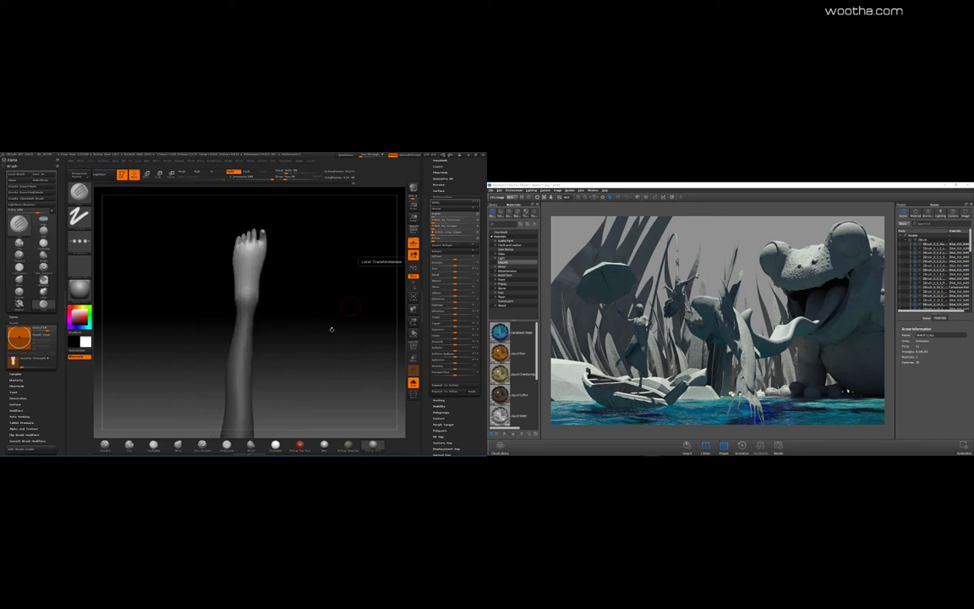
Step: Flatten and refine the surfaces of the foot and toes with the TrimDynamic brush
{"action": "left_click_drag", "start_coordinate": [331, 328], "coordinate": [316, 319], "text": "alt"}
{"action": "left_click_drag", "start_coordinate": [395, 258], "coordinate": [211, 424]}
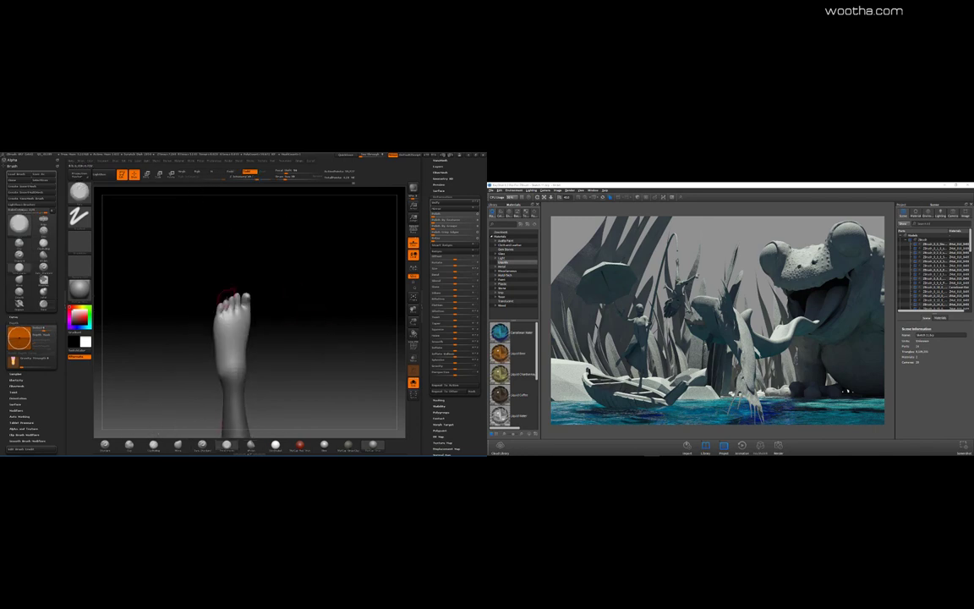
{"action": "key", "text": "b"}
{"action": "mouse_move", "coordinate": [294, 285]}
{"action": "left_mouse_down", "text": "alt"}
{"action": "mouse_move", "coordinate": [296, 306]}
{"action": "mouse_move", "coordinate": [260, 292]}
{"action": "mouse_move", "coordinate": [283, 288]}
{"action": "mouse_move", "coordinate": [264, 286]}
{"action": "mouse_move", "coordinate": [297, 301]}
{"action": "mouse_move", "coordinate": [250, 299]}
{"action": "mouse_move", "coordinate": [329, 296]}
{"action": "left_mouse_up", "text": "alt"}
{"action": "key", "text": "m"}
{"action": "key", "text": "v"}
{"action": "key", "text": "b"}
{"action": "key", "text": "t"}
{"action": "key", "text": "d"}
Step: Reshape the heel, ankle and individual toes with the Move and Move Topological brushes
{"action": "left_click", "coordinate": [178, 445]}
{"action": "key", "text": "space"}
{"action": "mouse_move", "coordinate": [226, 332]}
{"action": "left_mouse_down"}
{"action": "mouse_move", "coordinate": [287, 398]}
{"action": "mouse_move", "coordinate": [267, 387]}
{"action": "mouse_move", "coordinate": [304, 337]}
{"action": "mouse_move", "coordinate": [290, 273]}
{"action": "mouse_move", "coordinate": [258, 272]}
{"action": "mouse_move", "coordinate": [293, 250]}
{"action": "mouse_move", "coordinate": [306, 256]}
{"action": "left_mouse_up"}
{"action": "mouse_move", "coordinate": [248, 321]}
{"action": "left_mouse_down"}
{"action": "mouse_move", "coordinate": [285, 331]}
{"action": "mouse_move", "coordinate": [257, 324]}
{"action": "mouse_move", "coordinate": [249, 298]}
{"action": "mouse_move", "coordinate": [270, 306]}
{"action": "left_mouse_up"}
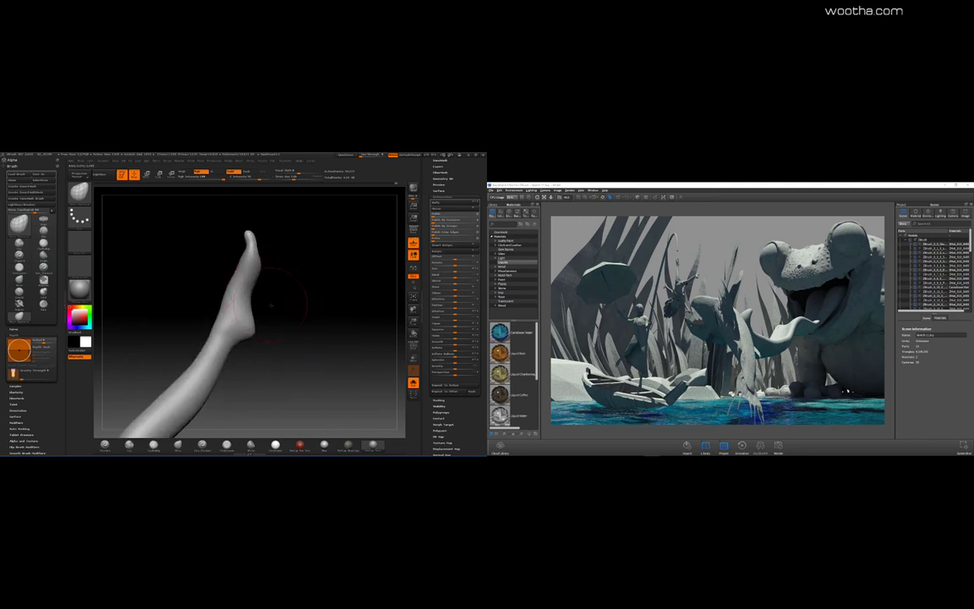
{"action": "left_click_drag", "start_coordinate": [286, 255], "coordinate": [306, 286]}
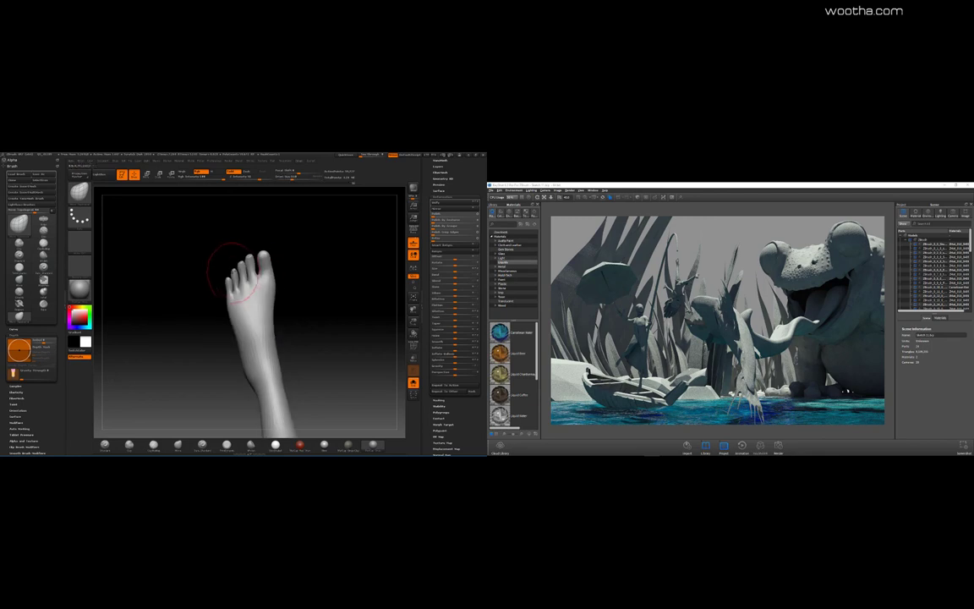
{"action": "left_click_drag", "start_coordinate": [264, 254], "coordinate": [256, 252]}
Step: Refine the volume of the toes and the top of the foot, finishing with the Standard brush
{"action": "key", "text": "space"}
{"action": "left_click_drag", "start_coordinate": [250, 290], "coordinate": [241, 290]}
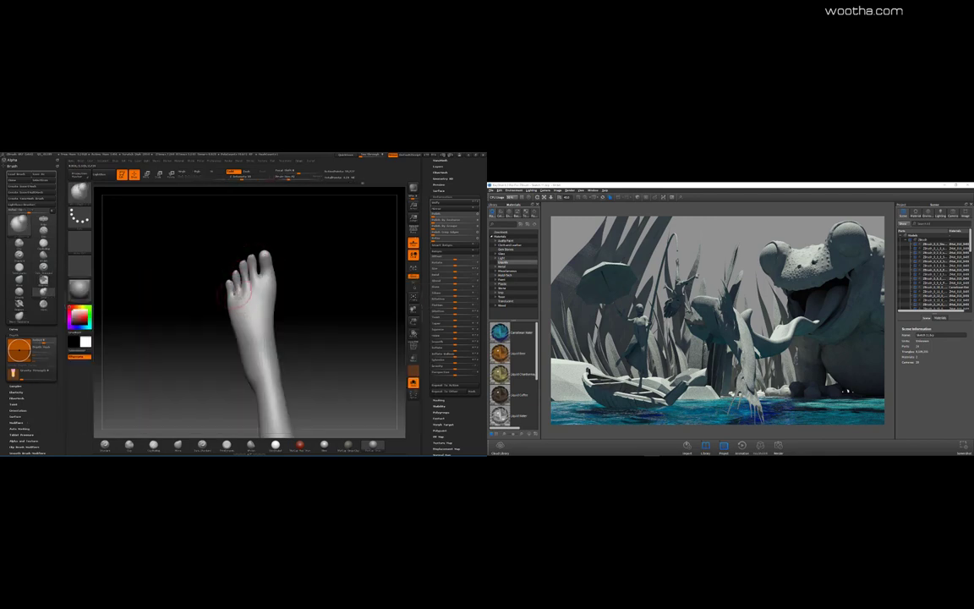
{"action": "mouse_move", "coordinate": [301, 291]}
{"action": "left_mouse_down"}
{"action": "mouse_move", "coordinate": [287, 260]}
{"action": "mouse_move", "coordinate": [304, 275]}
{"action": "mouse_move", "coordinate": [284, 262]}
{"action": "left_mouse_up"}
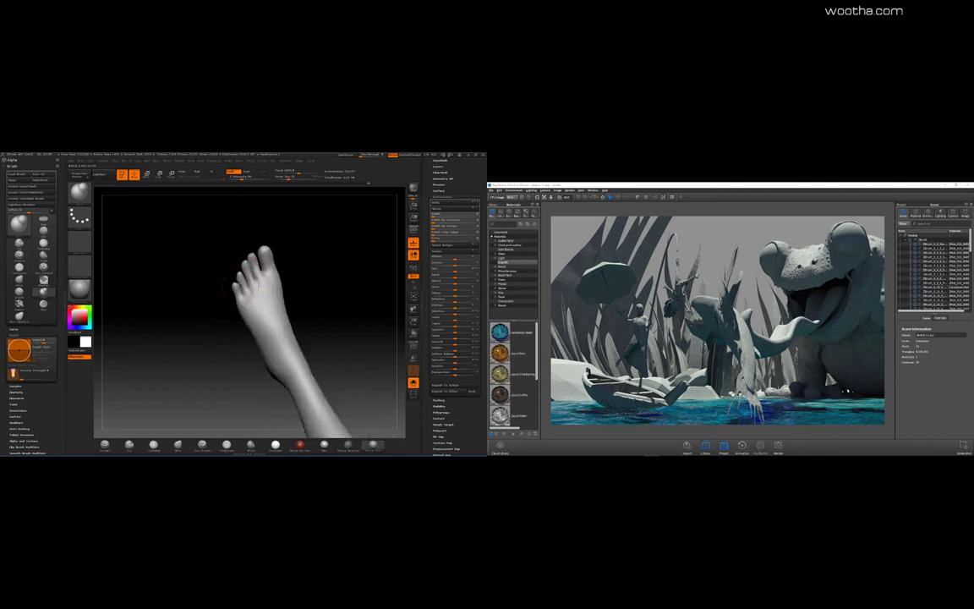
{"action": "key", "text": "space"}
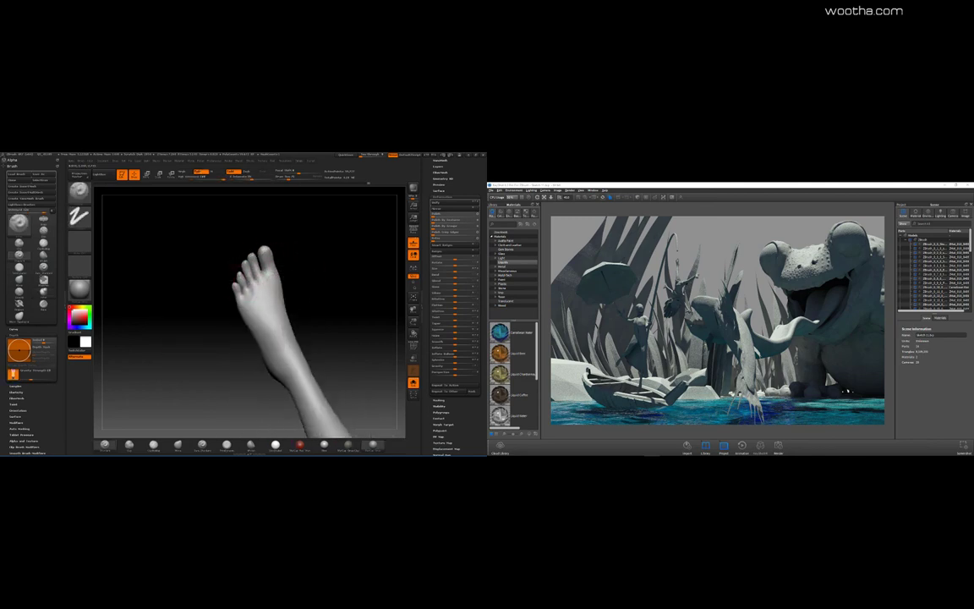
{"action": "key", "text": "space"}
{"action": "mouse_move", "coordinate": [292, 265]}
{"action": "left_mouse_down"}
{"action": "mouse_move", "coordinate": [272, 271]}
{"action": "mouse_move", "coordinate": [306, 257]}
{"action": "mouse_move", "coordinate": [299, 314]}
{"action": "mouse_move", "coordinate": [256, 354]}
{"action": "mouse_move", "coordinate": [259, 325]}
{"action": "mouse_move", "coordinate": [331, 321]}
{"action": "mouse_move", "coordinate": [224, 309]}
{"action": "left_mouse_up"}
Step: Rotate and reposition the unmasked foot of the child's bent leg with the Transpose tools
{"action": "key", "text": "space"}
{"action": "left_click_drag", "start_coordinate": [278, 338], "coordinate": [291, 296]}
{"action": "key", "text": "w"}
{"action": "left_click_drag", "start_coordinate": [207, 374], "coordinate": [200, 426]}
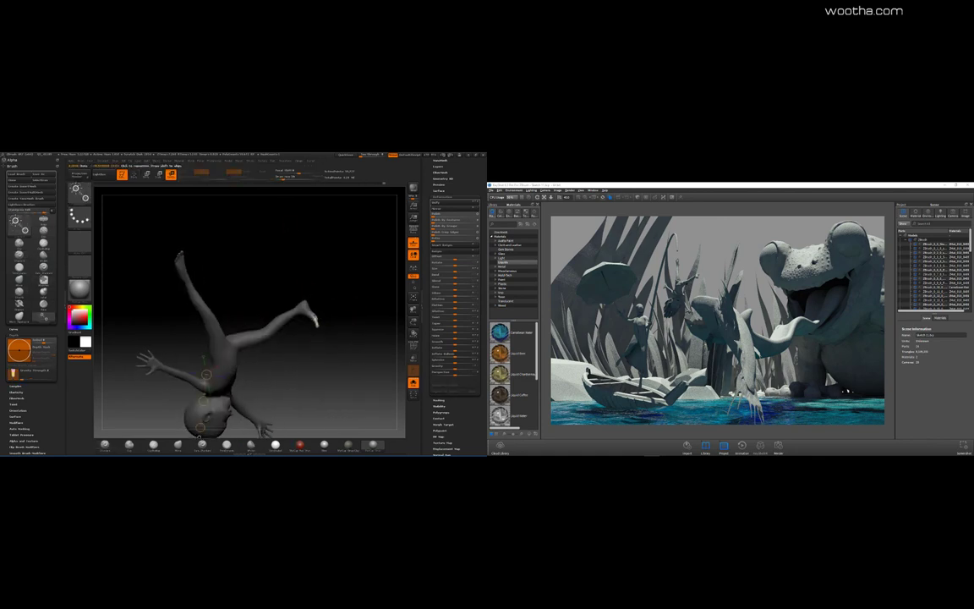
{"action": "left_click_drag", "start_coordinate": [353, 355], "coordinate": [383, 366]}
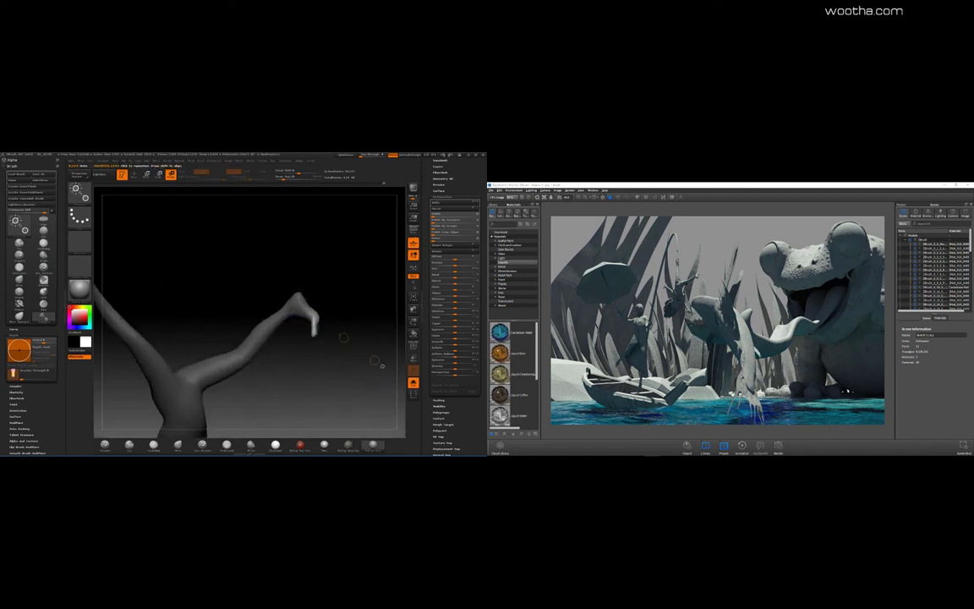
{"action": "left_click_drag", "start_coordinate": [318, 355], "coordinate": [355, 349]}
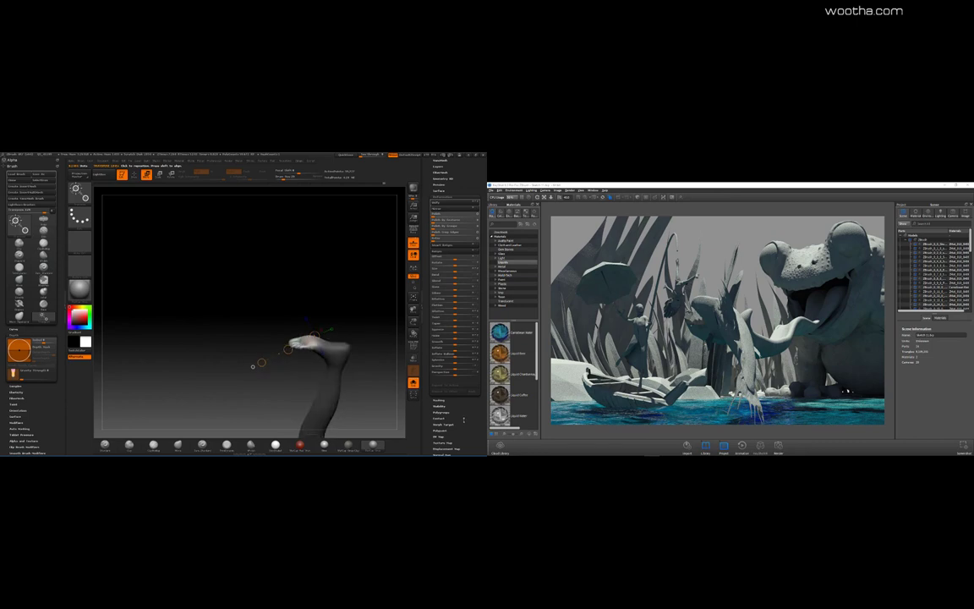
Step: Store a morph target for the child's mesh and adjust the angle of the foot at the ankle with Transpose
{"action": "left_click_drag", "start_coordinate": [464, 417], "coordinate": [456, 367]}
{"action": "left_click_drag", "start_coordinate": [350, 351], "coordinate": [365, 357]}
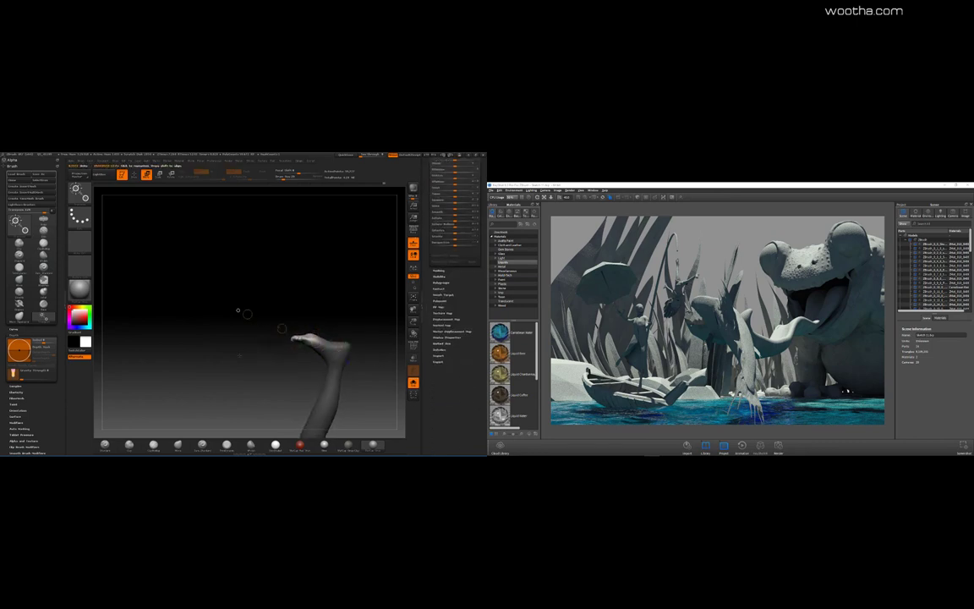
{"action": "left_click_drag", "start_coordinate": [245, 314], "coordinate": [244, 368]}
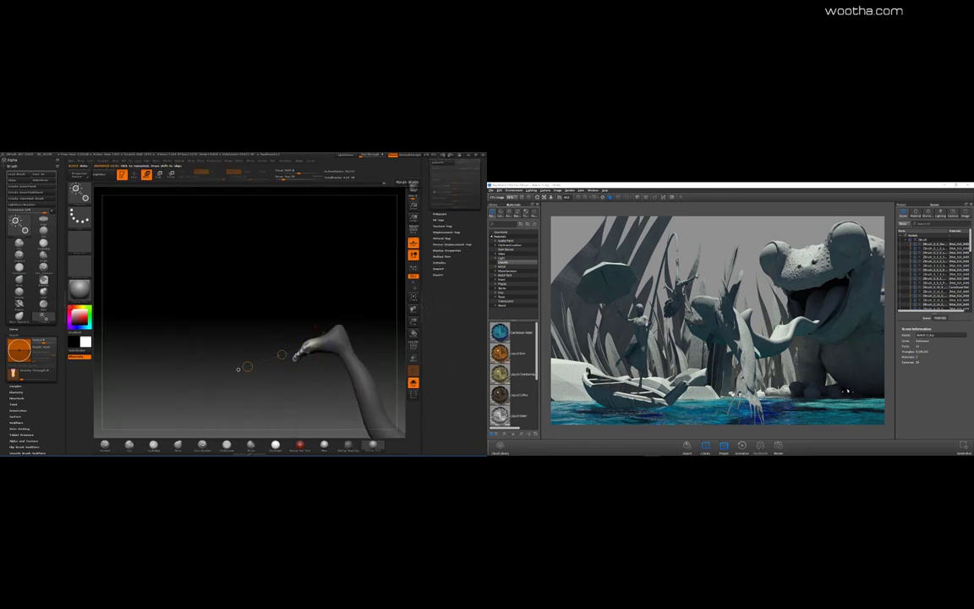
{"action": "left_click", "coordinate": [442, 162]}
{"action": "left_click_drag", "start_coordinate": [359, 304], "coordinate": [366, 303]}
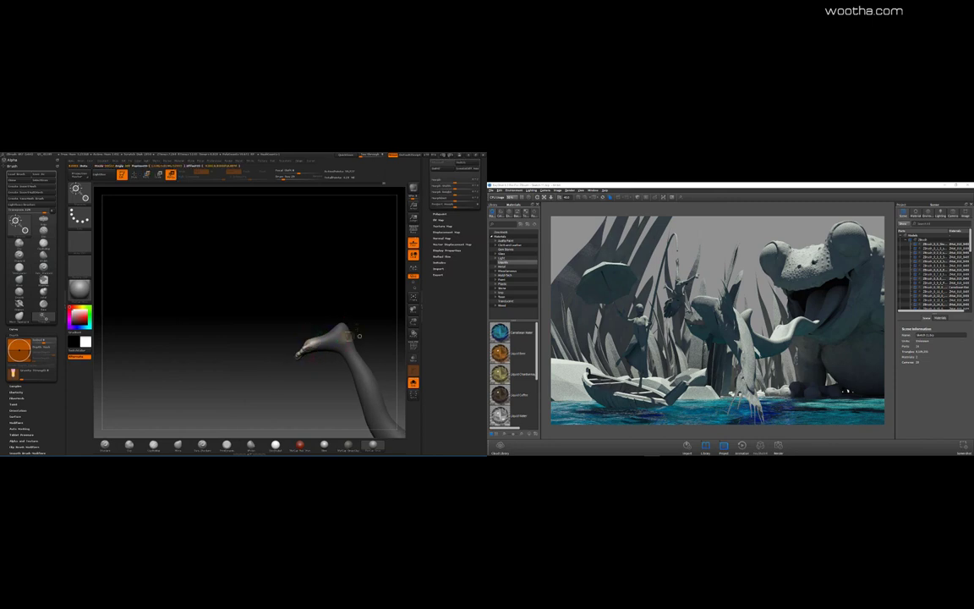
Step: Return to sculpting and enable Topological auto masking for the brush
{"action": "mouse_move", "coordinate": [285, 370]}
{"action": "left_mouse_down"}
{"action": "mouse_move", "coordinate": [334, 363]}
{"action": "mouse_move", "coordinate": [323, 370]}
{"action": "mouse_move", "coordinate": [342, 350]}
{"action": "left_mouse_up"}
{"action": "key", "text": "b"}
{"action": "key", "text": "space"}
{"action": "left_click_drag", "start_coordinate": [44, 441], "coordinate": [44, 406]}
{"action": "left_click", "coordinate": [20, 406]}
{"action": "left_click", "coordinate": [18, 438]}
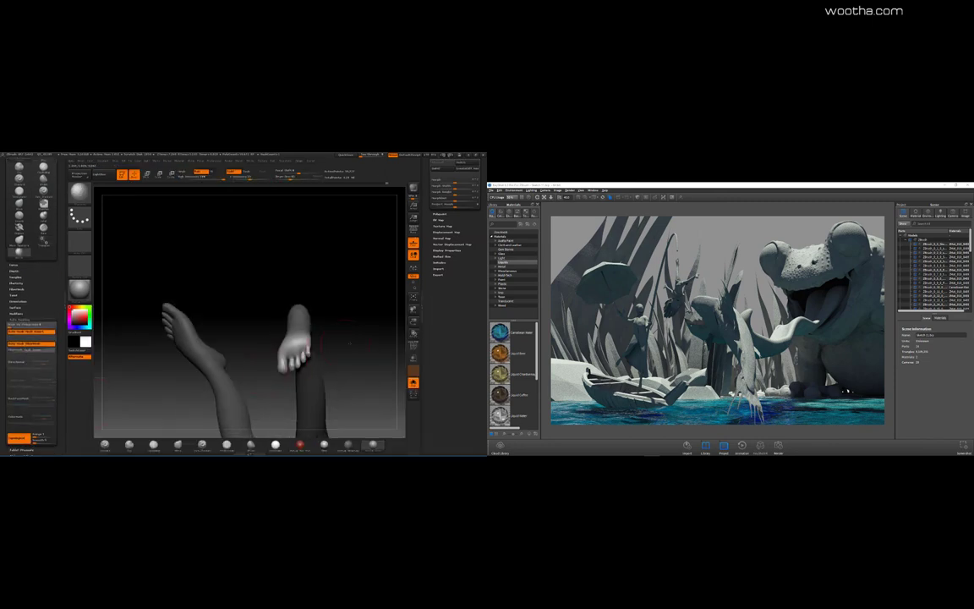
Step: Reshape the foot and toes with the topologically masked brush, and exit Solo mode to show the whole scene
{"action": "left_click_drag", "start_coordinate": [349, 343], "coordinate": [292, 345]}
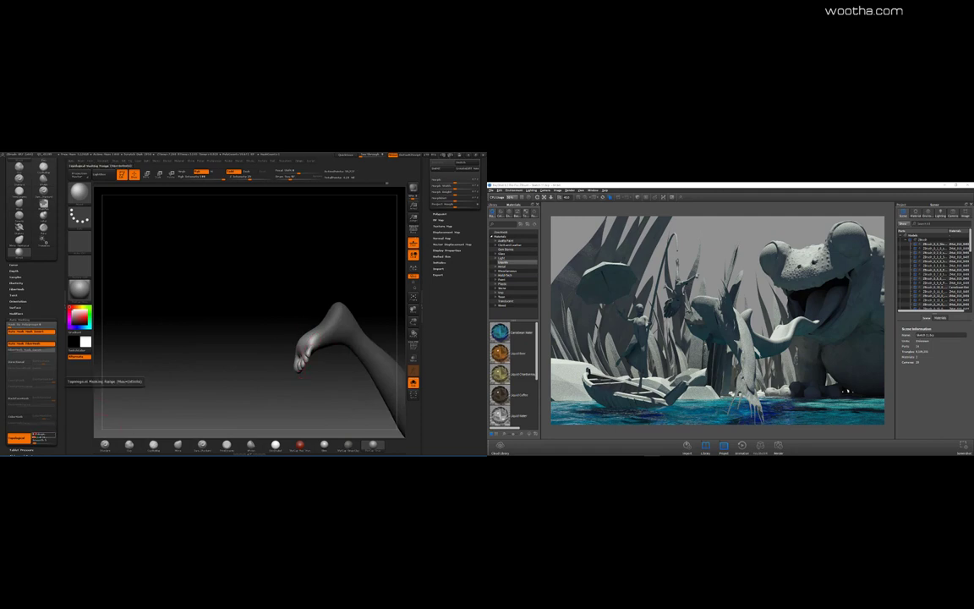
{"action": "left_click_drag", "start_coordinate": [314, 380], "coordinate": [323, 386]}
{"action": "right_click_drag", "start_coordinate": [309, 353], "coordinate": [374, 343]}
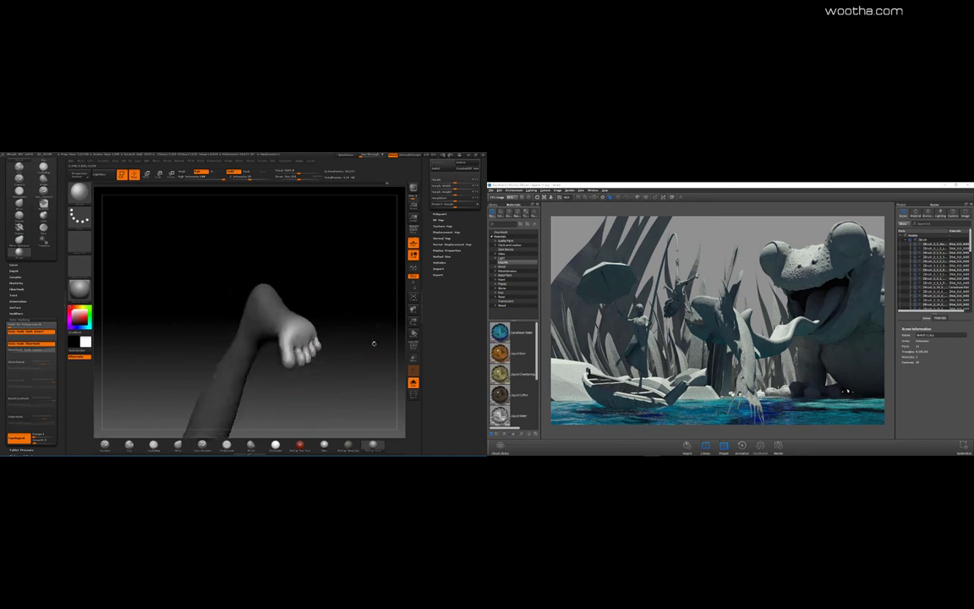
{"action": "right_click", "coordinate": [317, 363]}
{"action": "right_click_drag", "start_coordinate": [317, 364], "coordinate": [397, 291], "text": "ctrl"}
{"action": "left_click", "coordinate": [413, 383]}
{"action": "left_click_drag", "start_coordinate": [396, 291], "coordinate": [211, 422]}
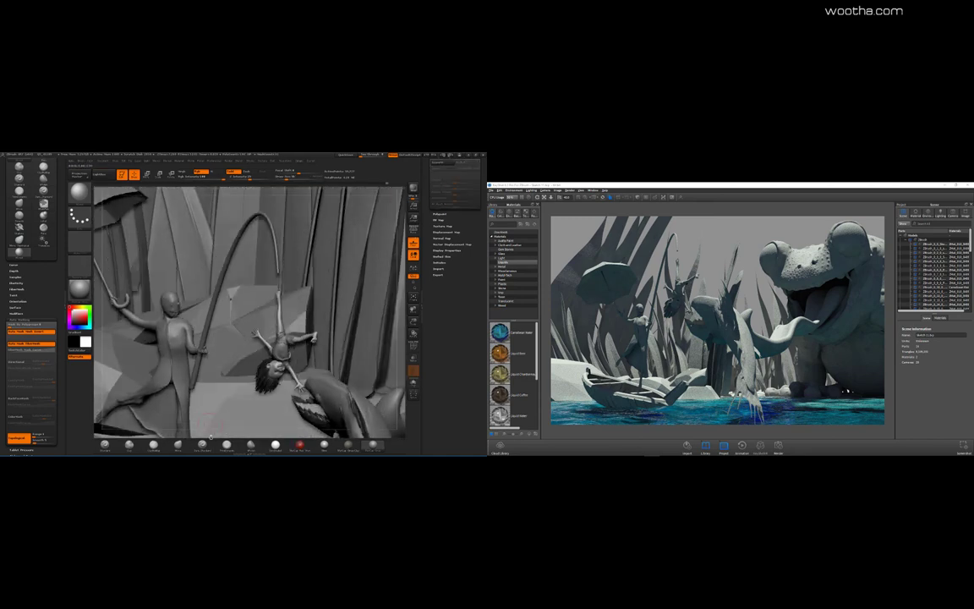
Step: Adjust the brush settings for working on the area around the hanging child's legs
{"action": "key", "text": "space"}
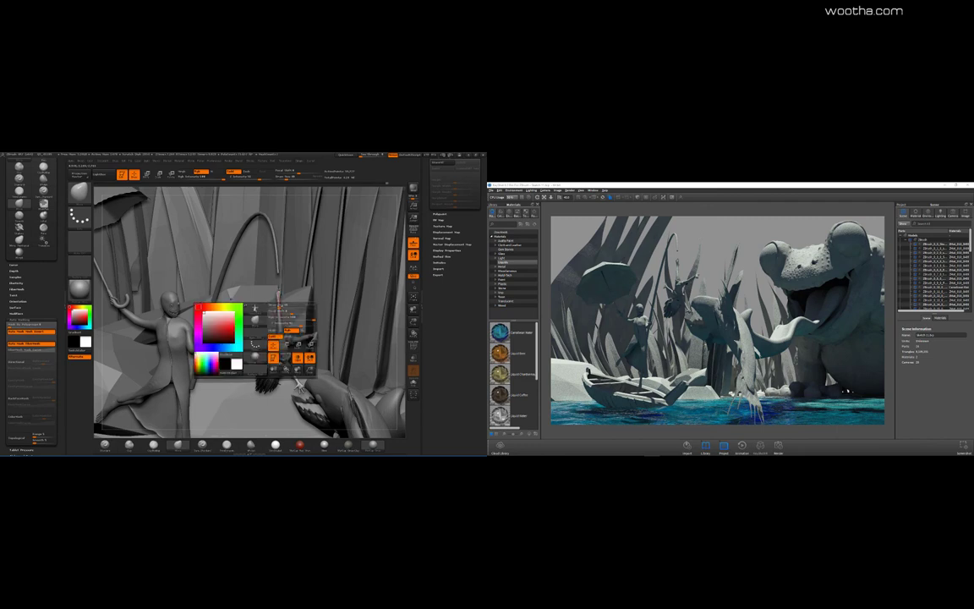
{"action": "mouse_move", "coordinate": [294, 305]}
{"action": "left_mouse_down"}
{"action": "mouse_move", "coordinate": [304, 306]}
{"action": "mouse_move", "coordinate": [276, 306]}
{"action": "left_mouse_up"}
{"action": "key", "text": "space"}
{"action": "key", "text": "space"}
{"action": "key", "text": "space"}
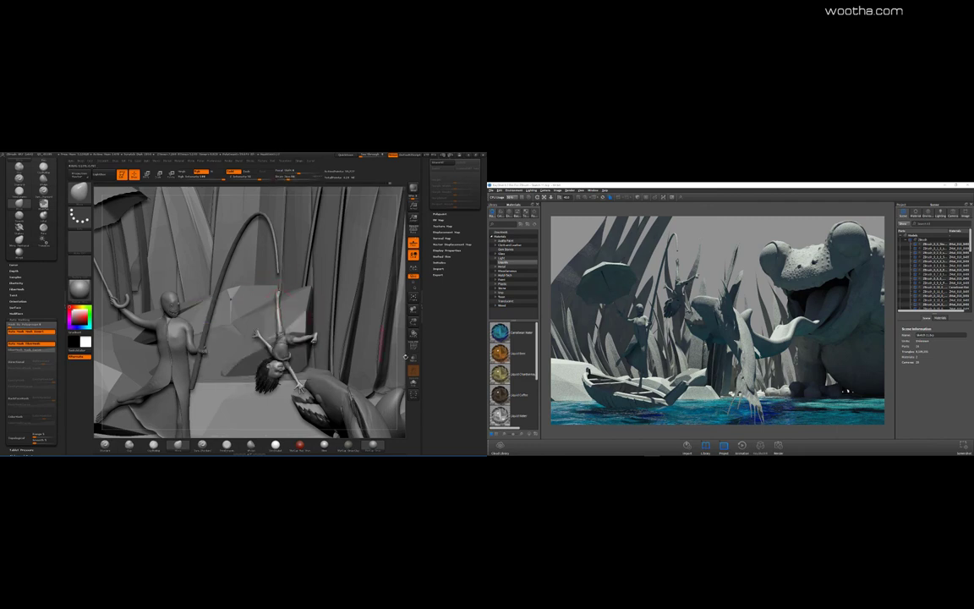
Step: Select the subtool beside the hanging child's legs and start a BPR render of the full scene
{"action": "left_click_drag", "start_coordinate": [405, 357], "coordinate": [286, 317]}
{"action": "right_click_drag", "start_coordinate": [287, 302], "coordinate": [346, 330]}
{"action": "left_click", "coordinate": [274, 303], "text": "alt"}
{"action": "left_click_drag", "start_coordinate": [401, 333], "coordinate": [355, 278]}
{"action": "left_click", "coordinate": [414, 188]}
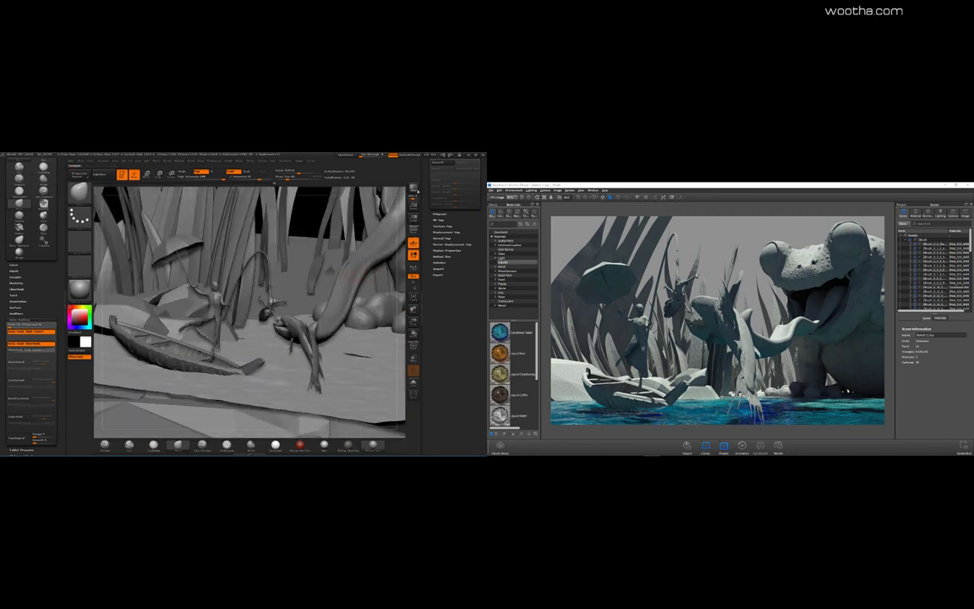